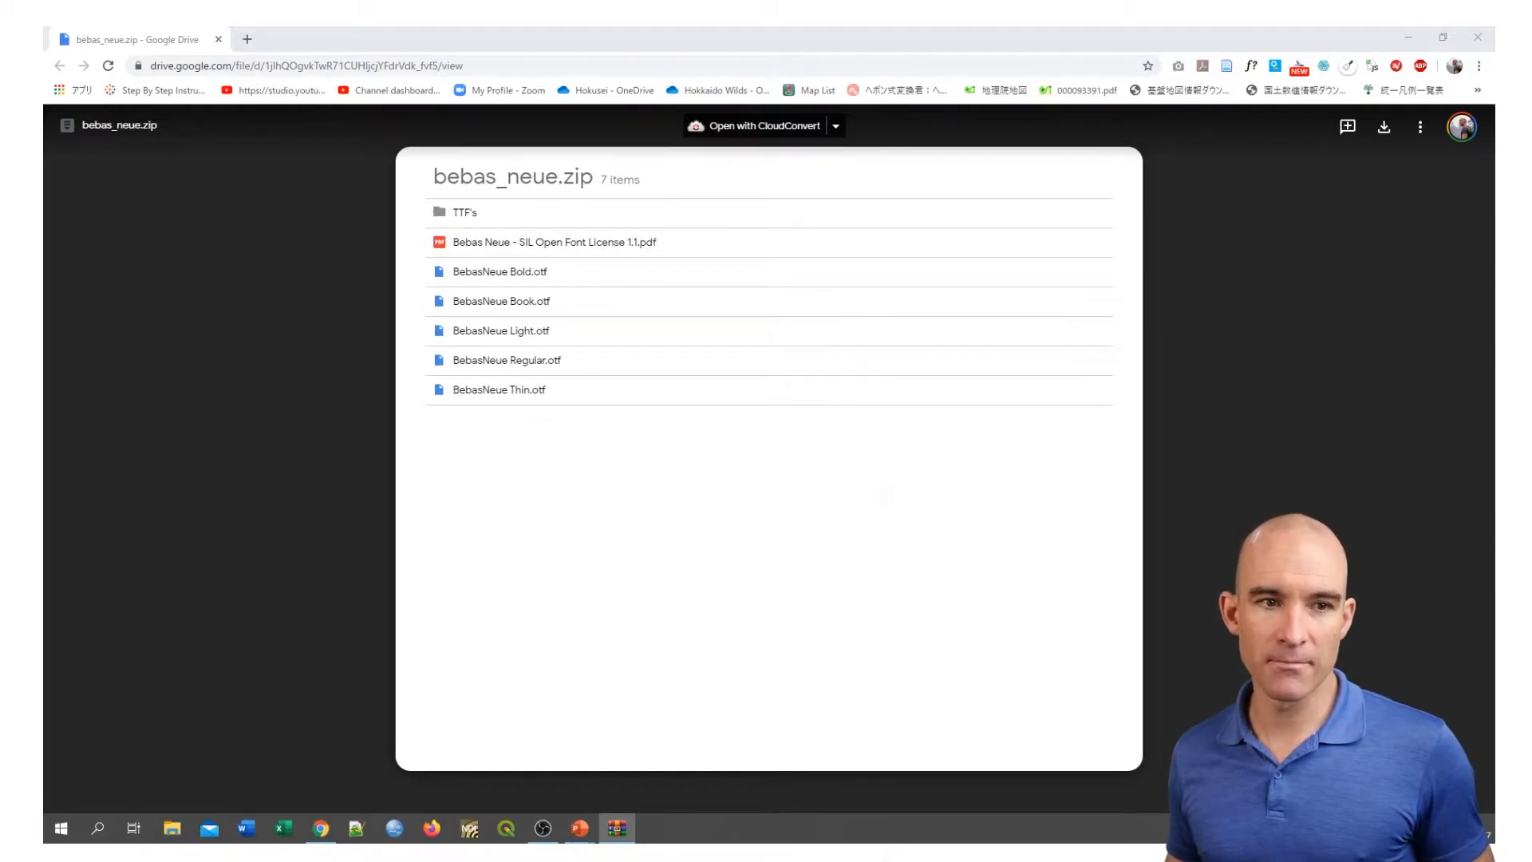
# Step: Select BebasNeue Thin.otf in bebas_neue (2).zip, minimize Chrome, and exit the slide show discarding ink
pyautogui.moveTo(780, 165); pyautogui.dragTo(978, 190)
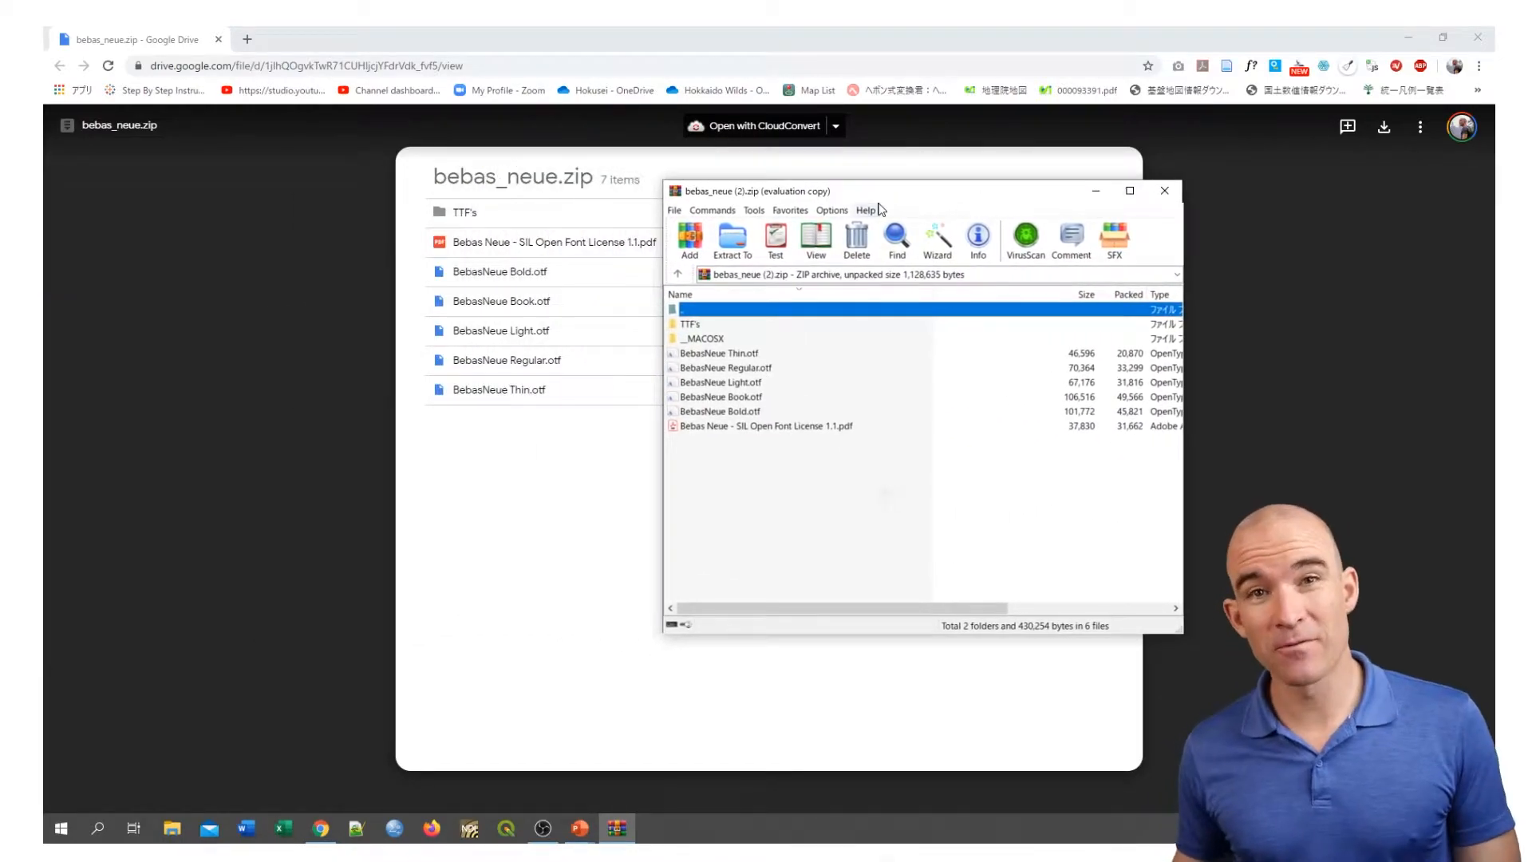
pyautogui.click(713, 358)
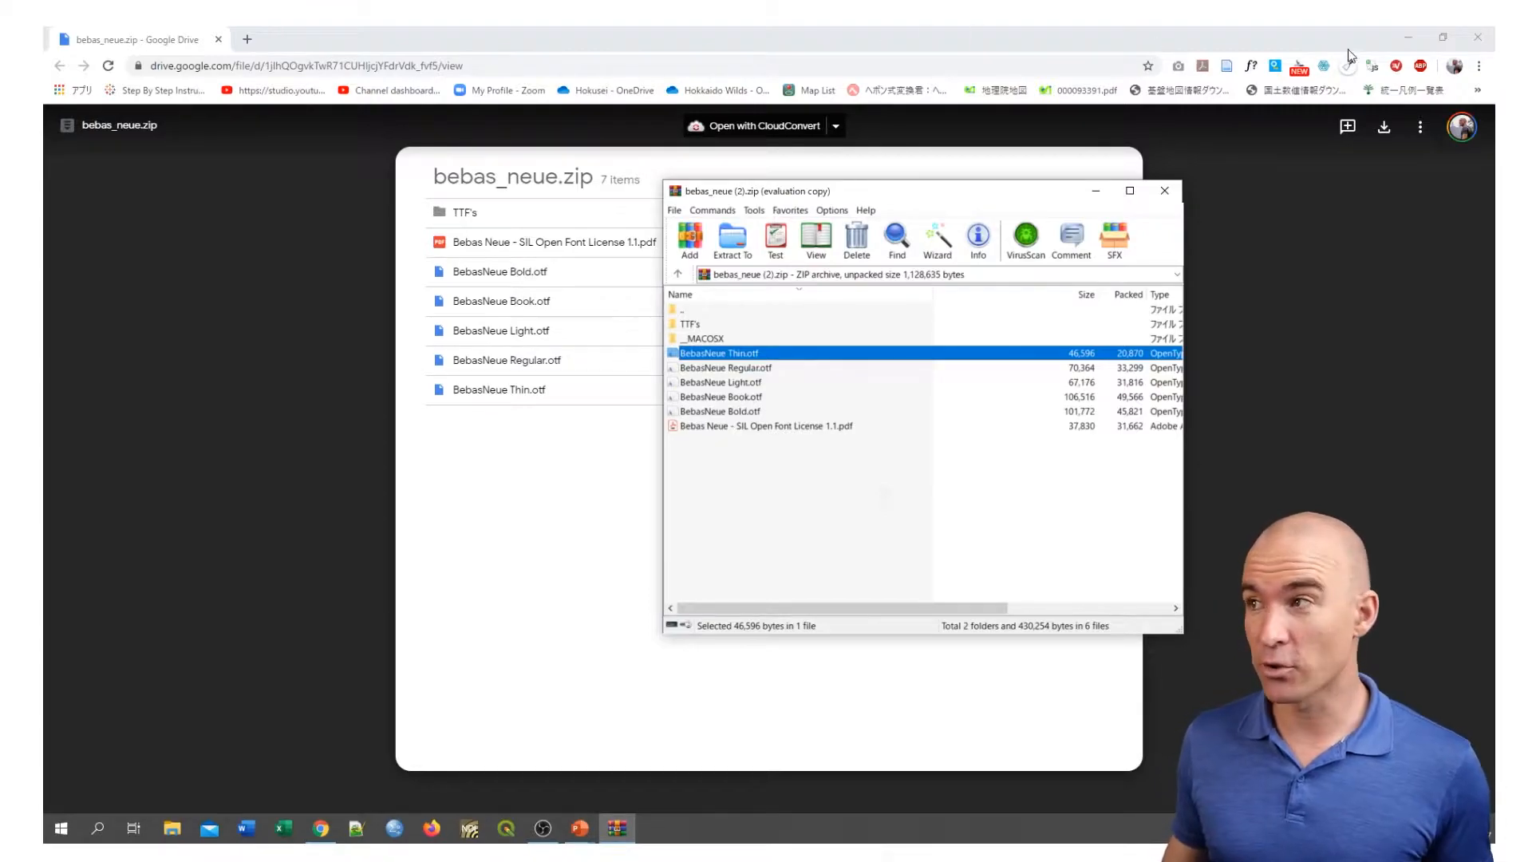
pyautogui.click(1409, 37)
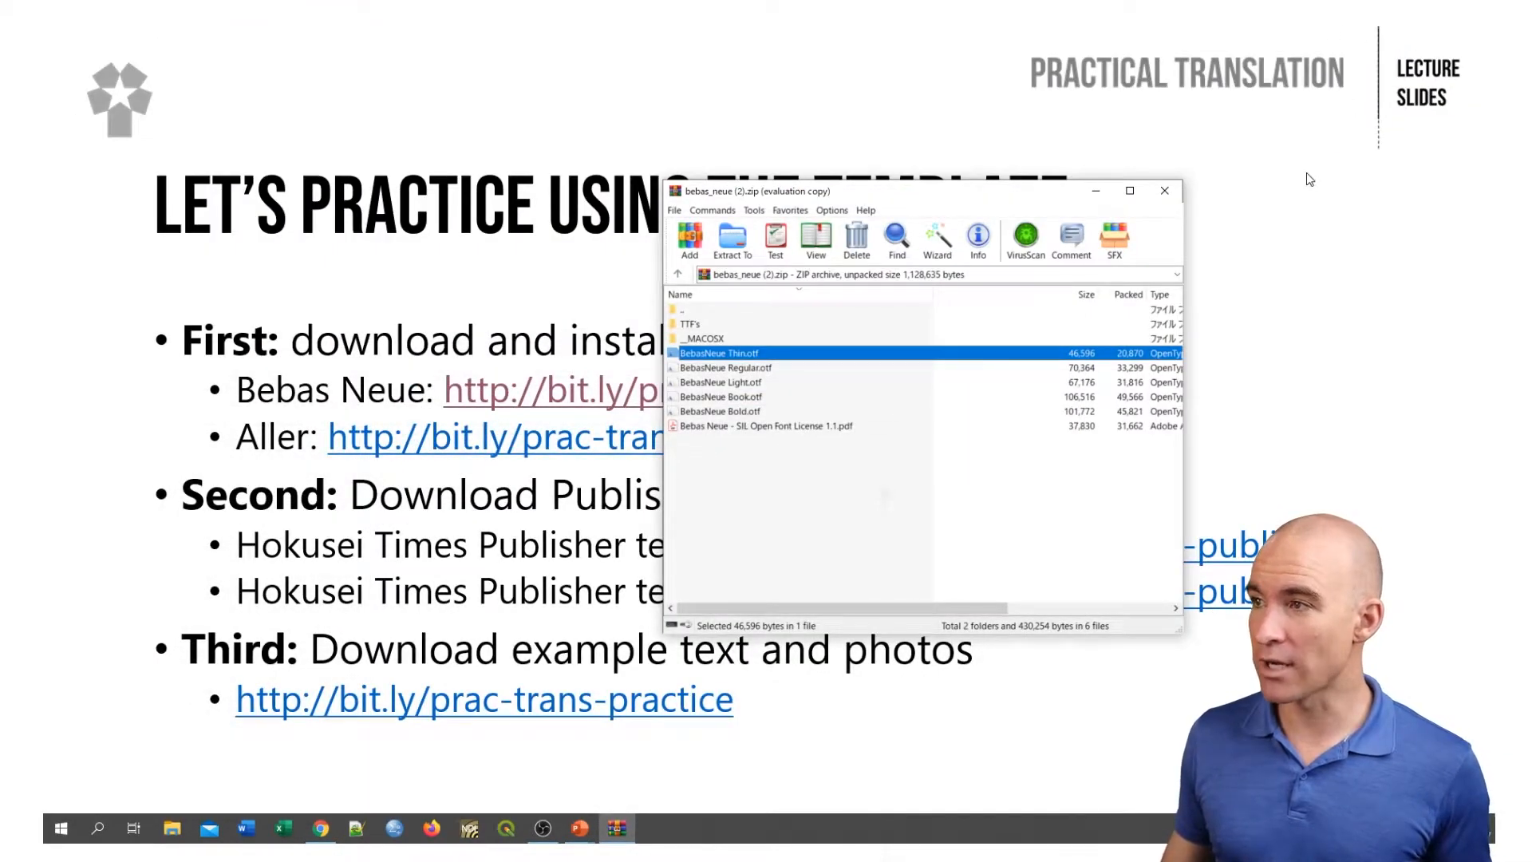
pyautogui.click(1306, 174)
pyautogui.press('Escape')
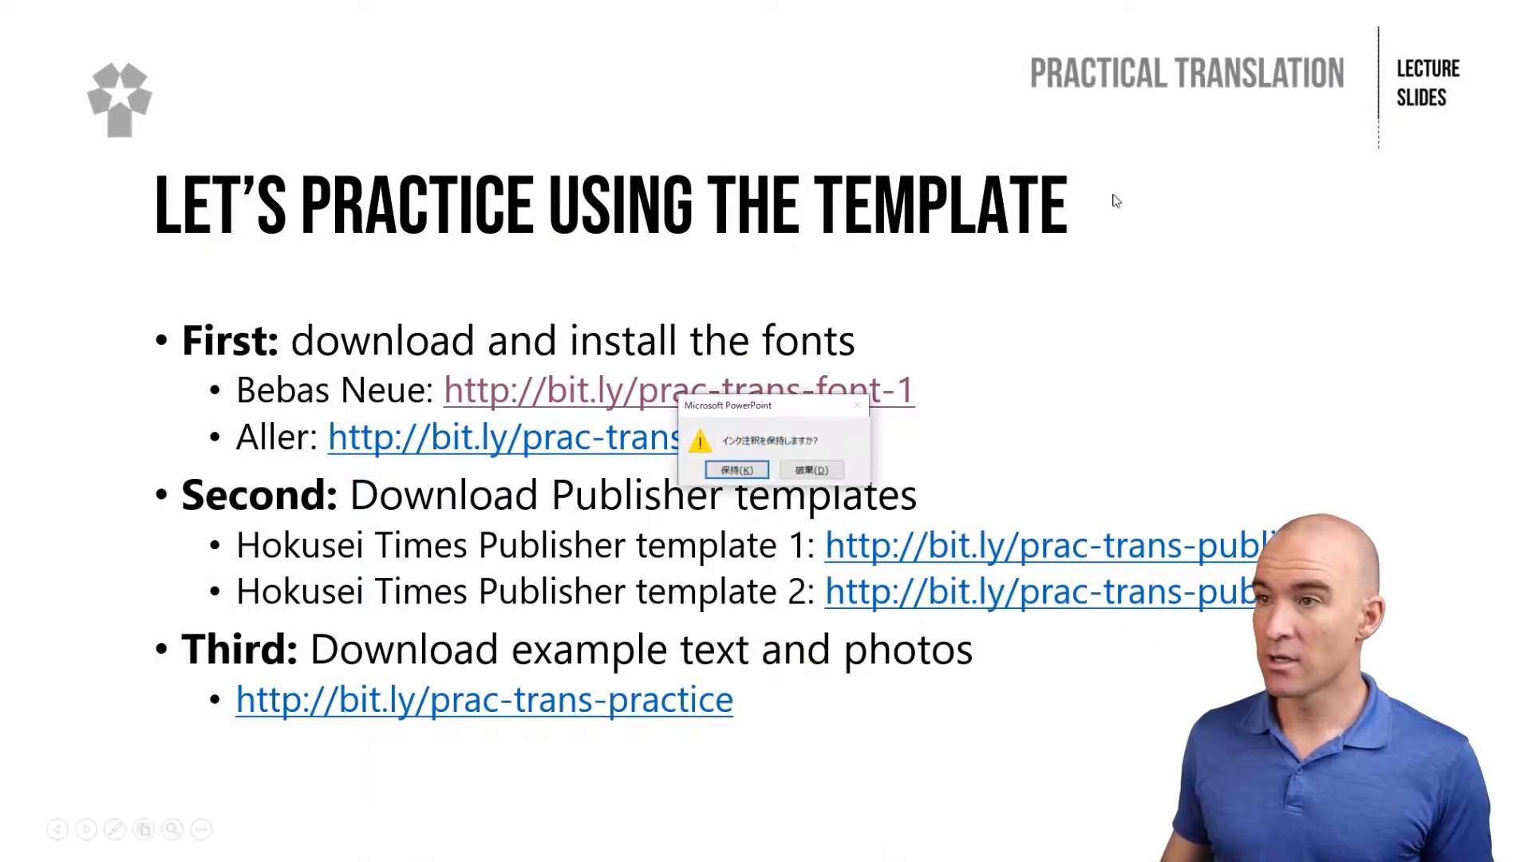
pyautogui.click(826, 472)
# Step: Create a new desktop folder named 'Hokusei Times Fonts' and move it left
pyautogui.rightClick(554, 326)
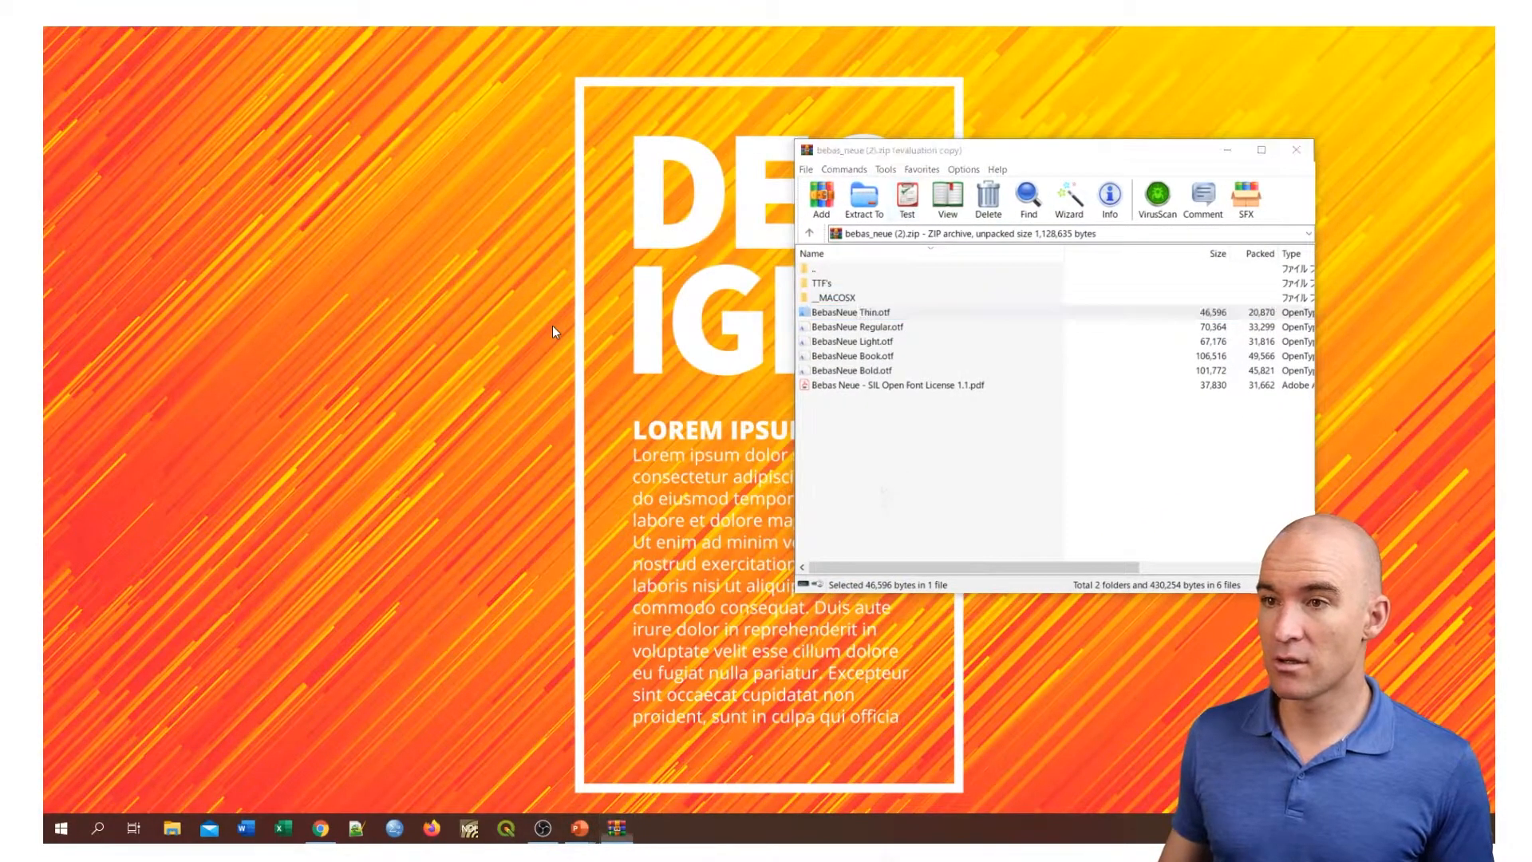
pyautogui.moveTo(701, 454)
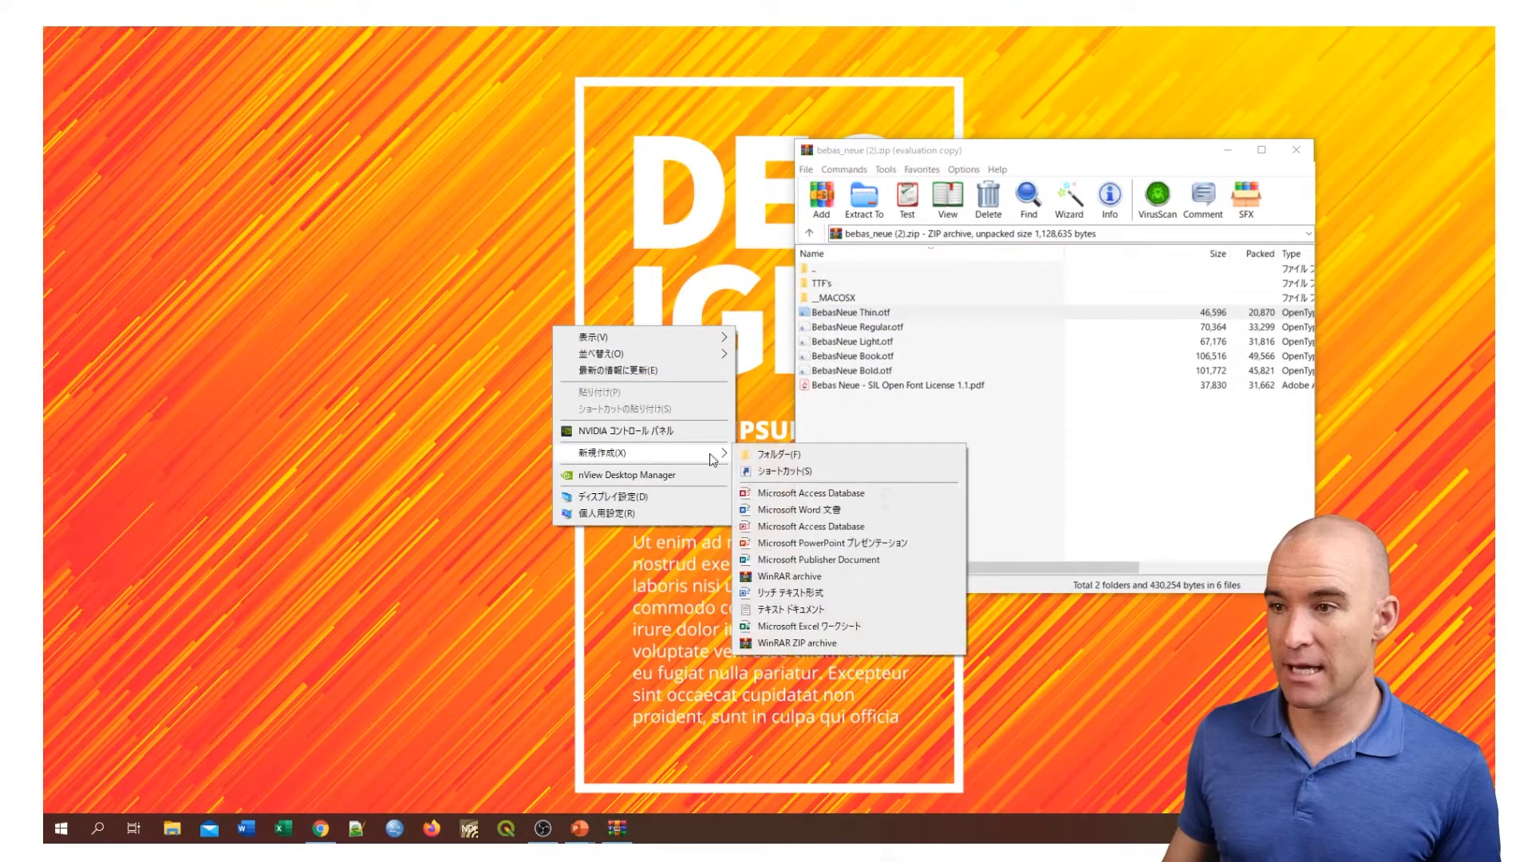
pyautogui.click(810, 455)
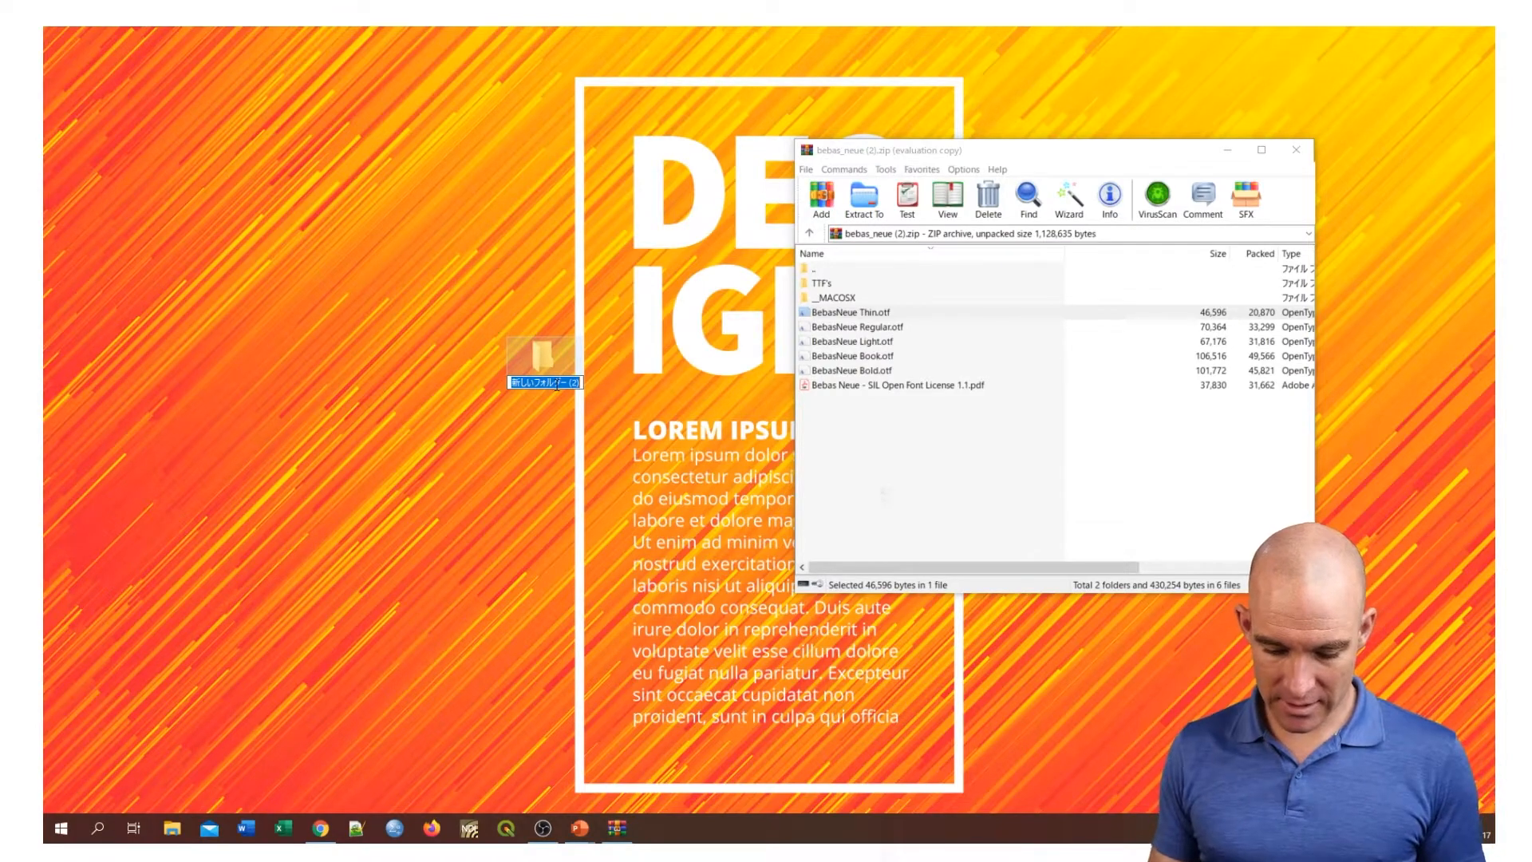
pyautogui.write('Hok')
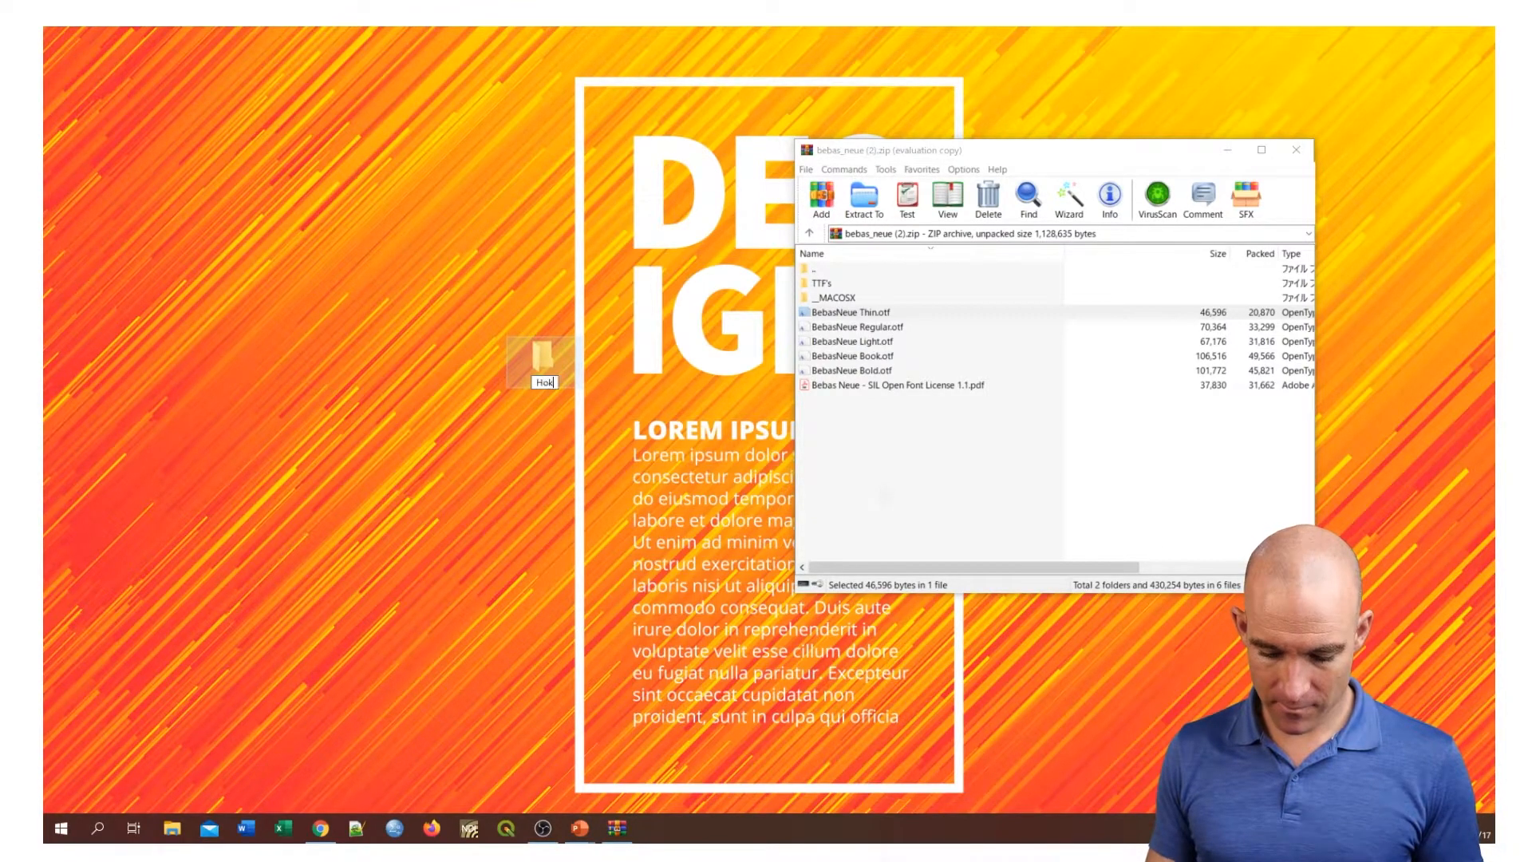
pyautogui.write('usei Times Fonts')
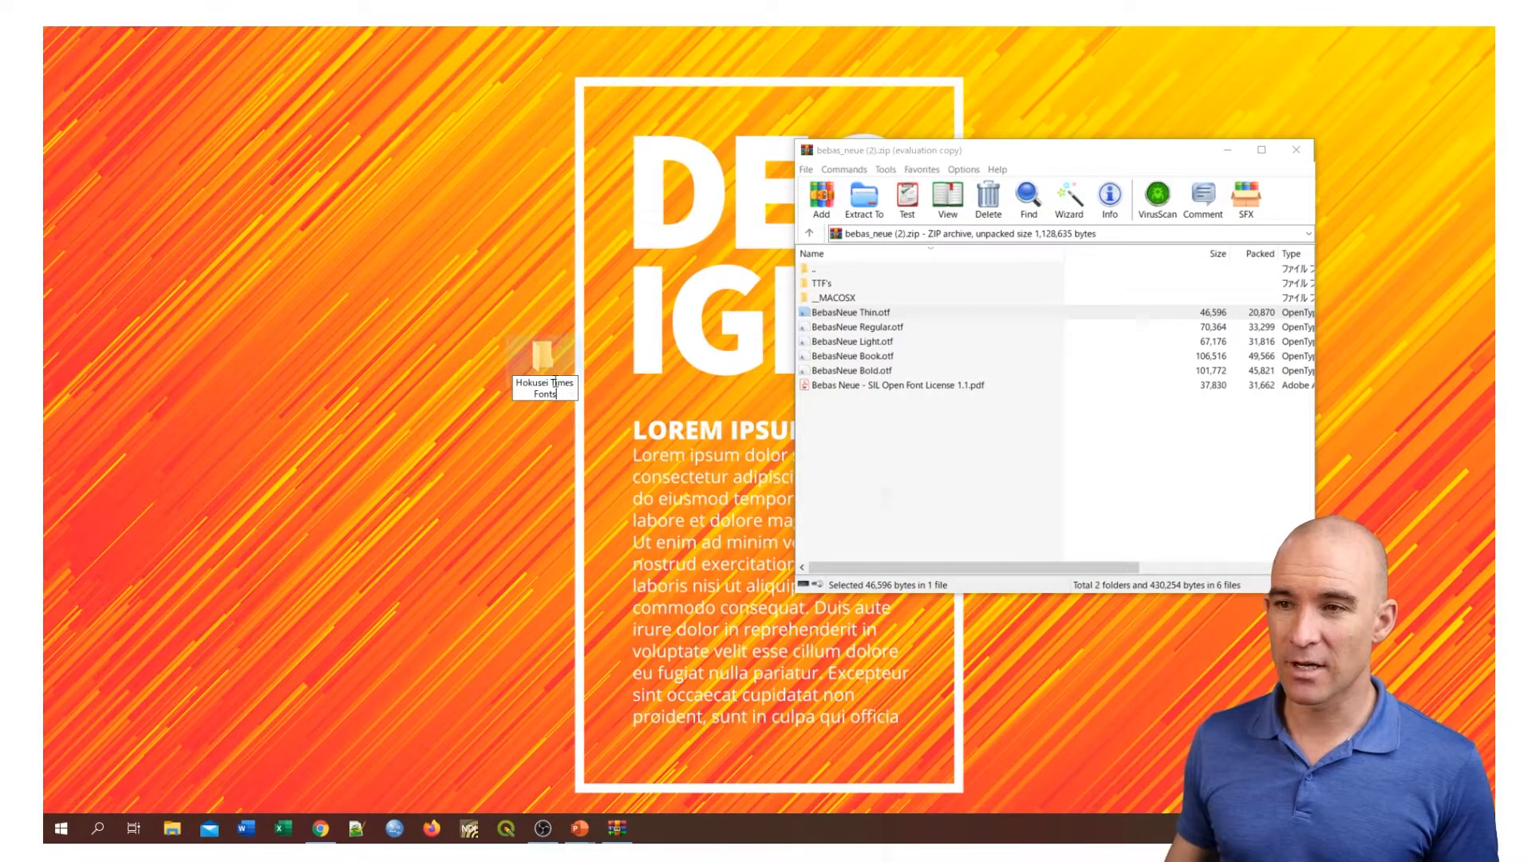
pyautogui.moveTo(540, 365); pyautogui.dragTo(491, 399)
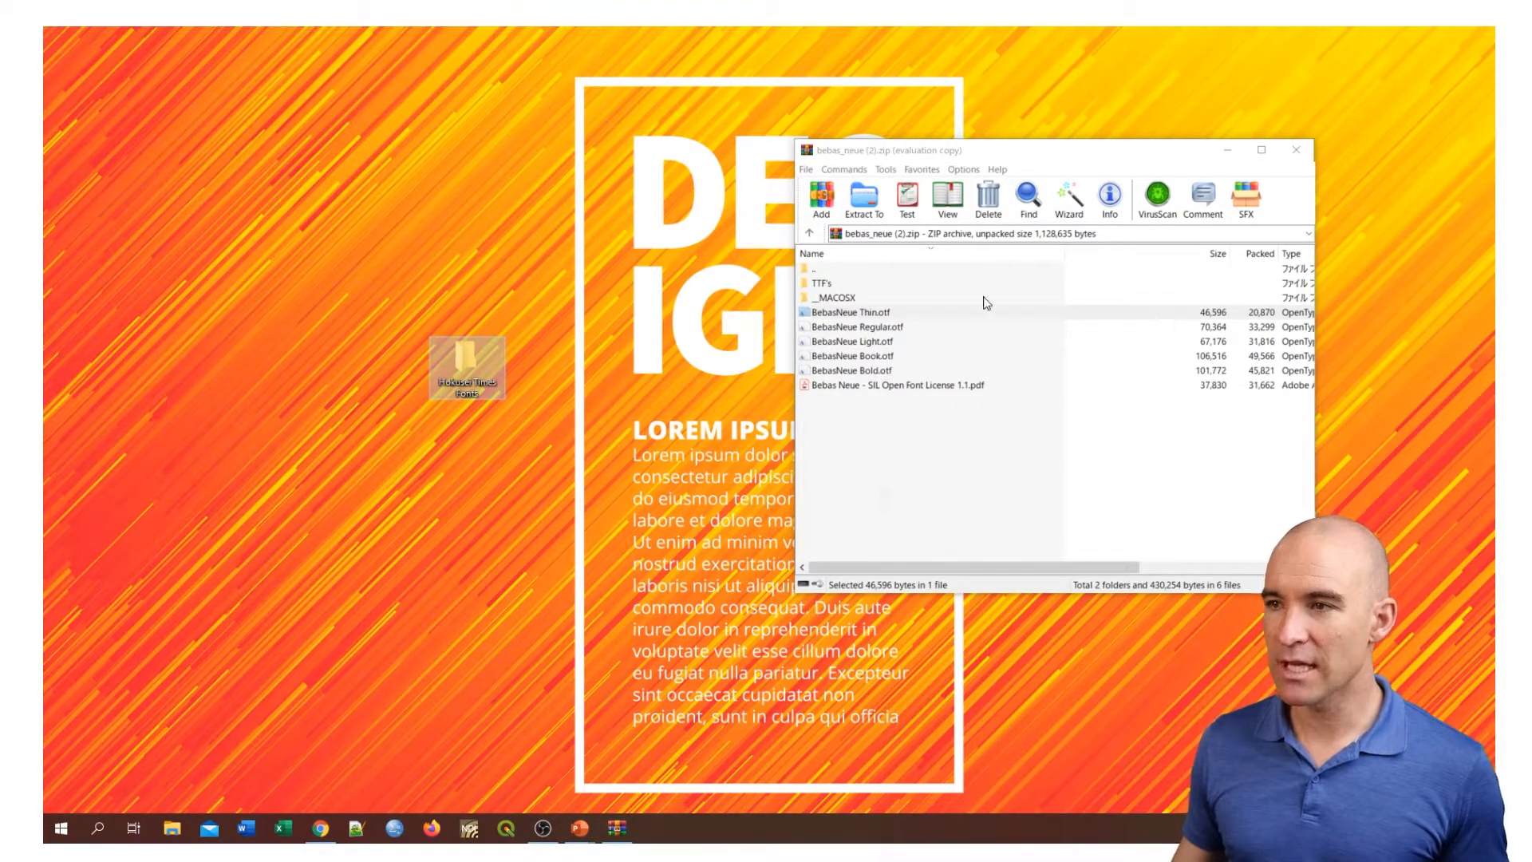
# Step: Copy the five BebasNeue fonts, Thin through Bold, from WinRAR into the Hokusei Times Fonts folder
pyautogui.click(907, 312)
pyautogui.keyDown('shift'); pyautogui.click(882, 368); pyautogui.keyUp('shift')
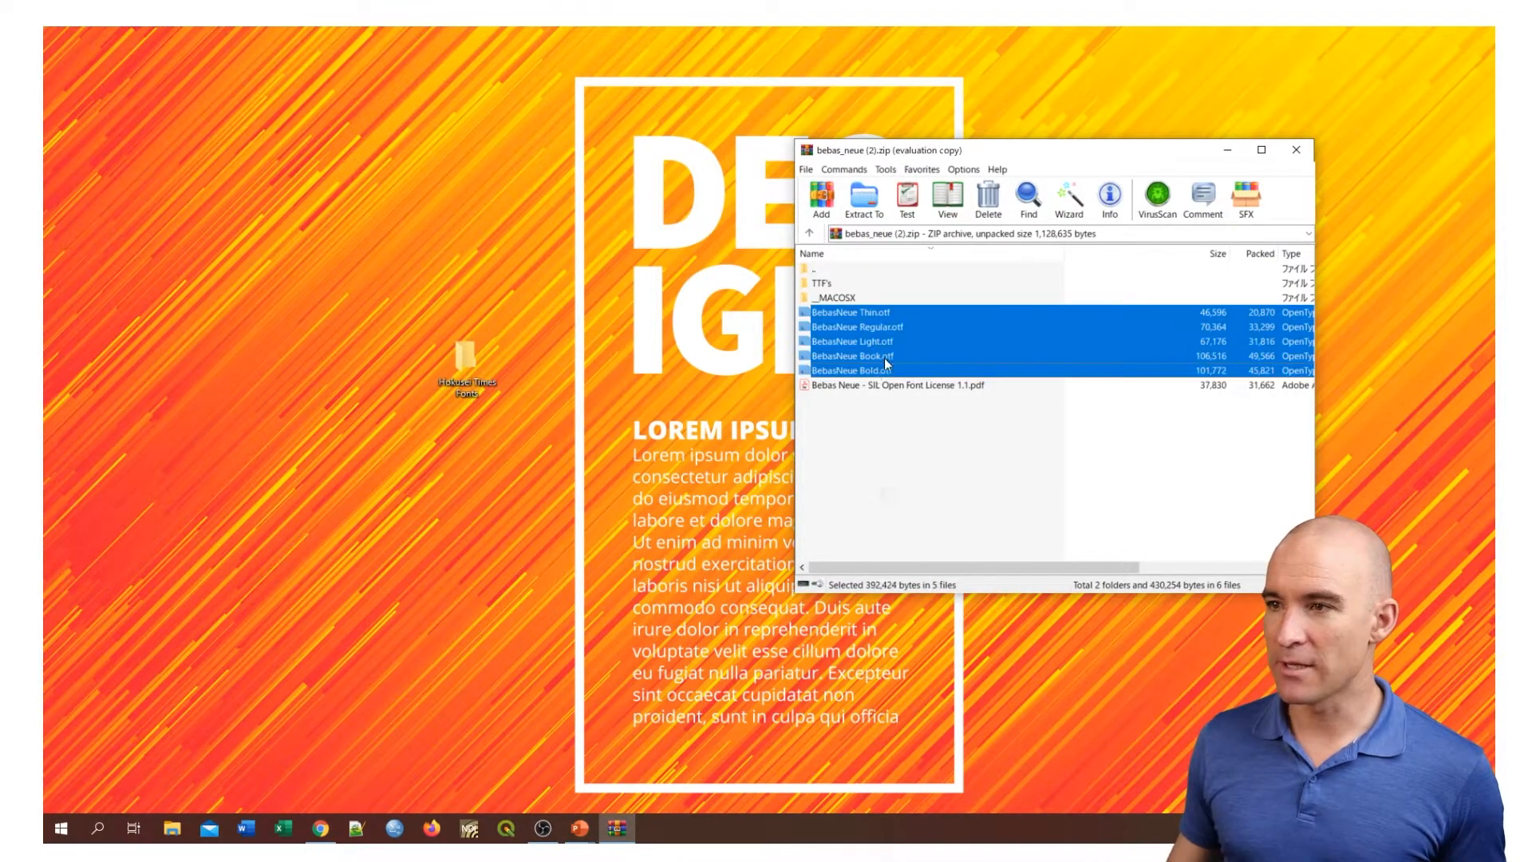
pyautogui.moveTo(878, 313); pyautogui.dragTo(464, 357)
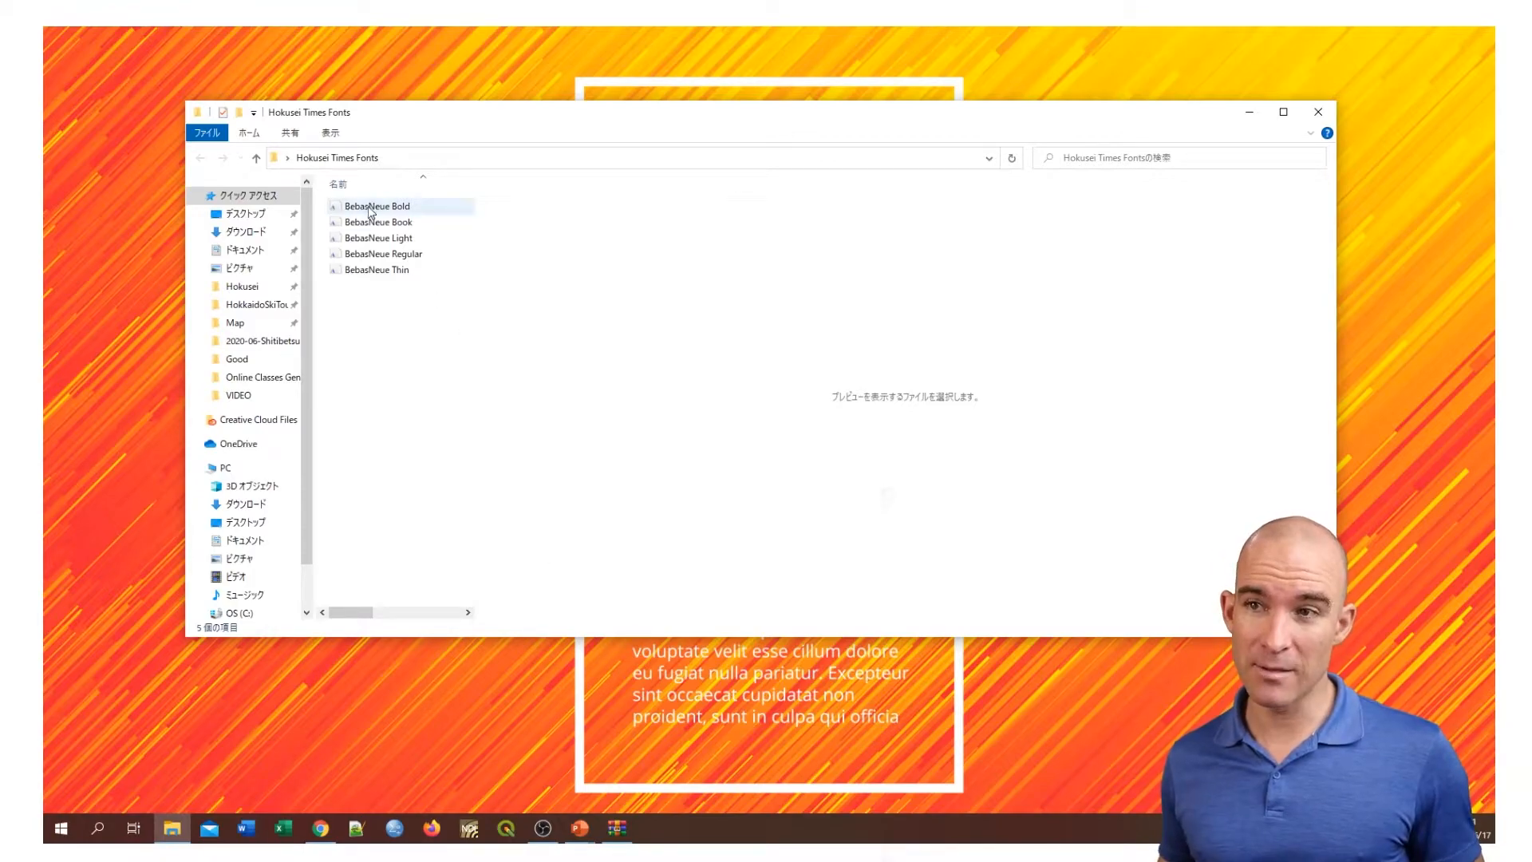
# Step: Maximize the Publisher presentation and start the slide show from slide 11, 'Let's Practice Using the Template'
pyautogui.click(580, 827)
pyautogui.click(630, 774)
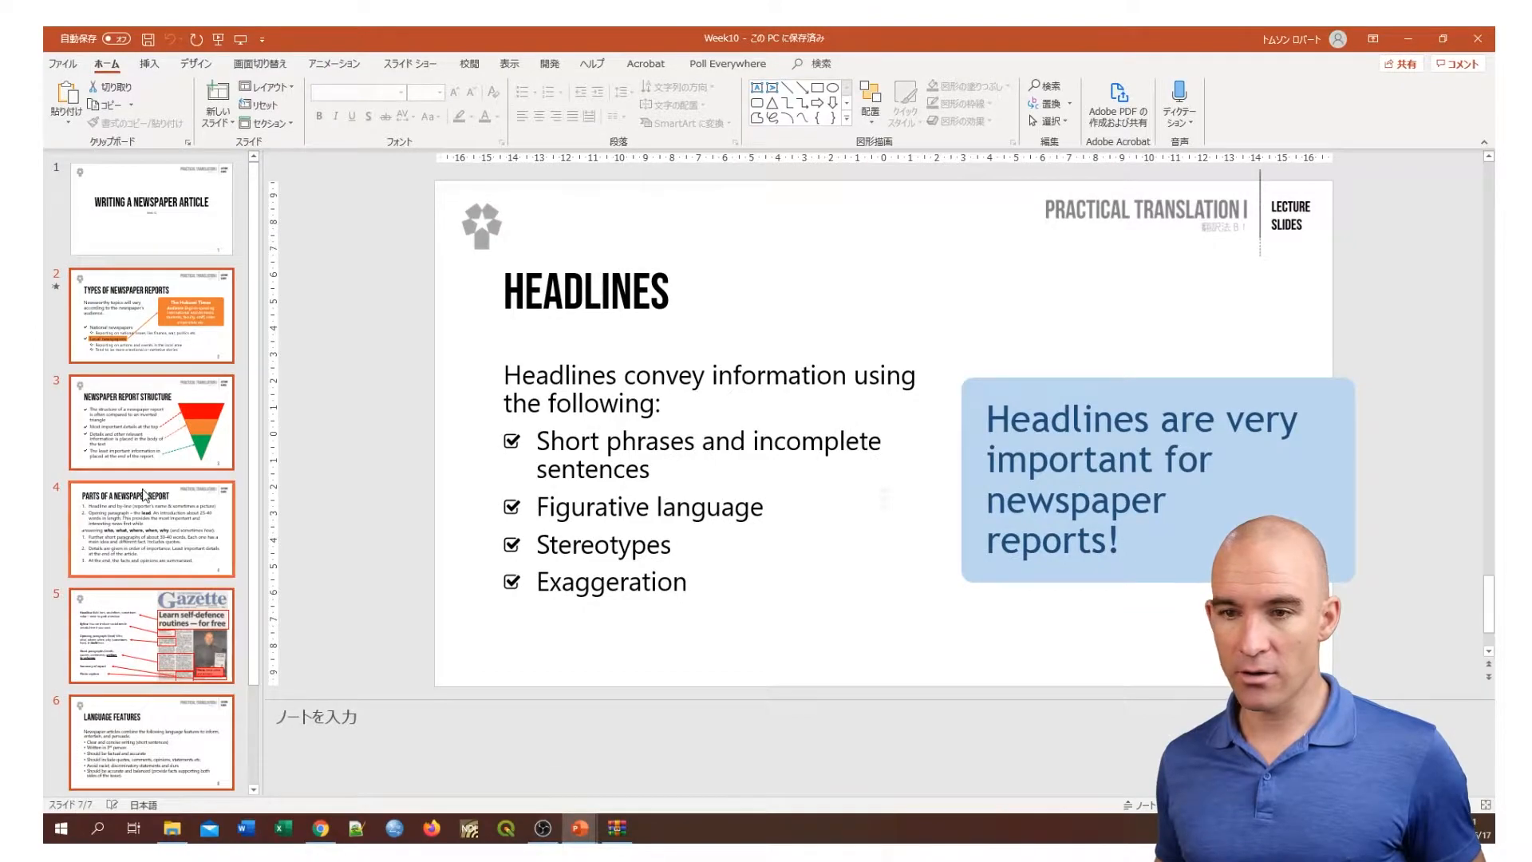
pyautogui.scroll(-3, 144, 490)
pyautogui.scroll(3, 165, 675)
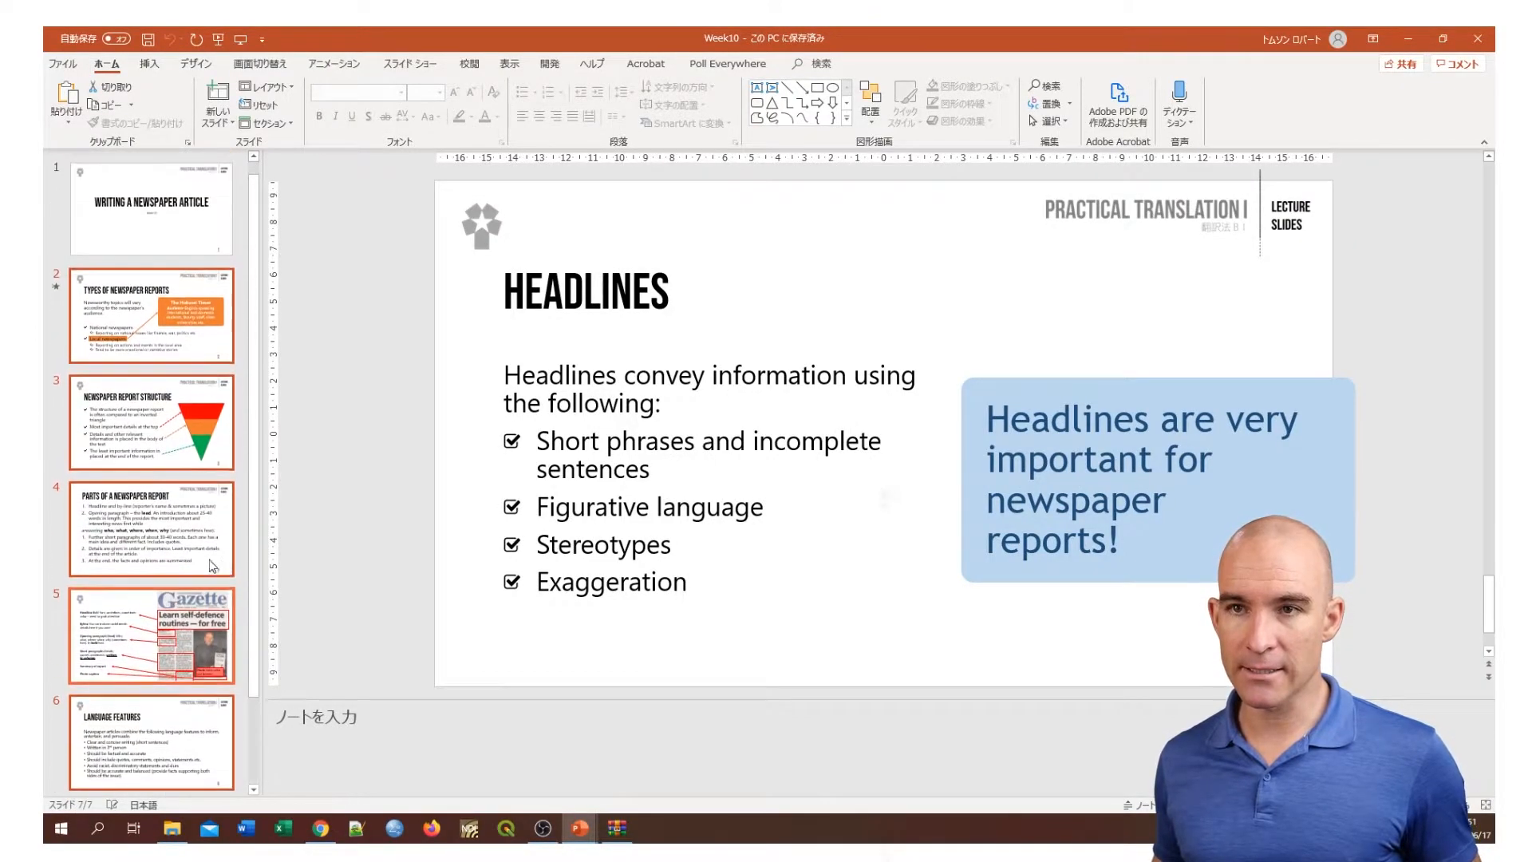
pyautogui.click(580, 827)
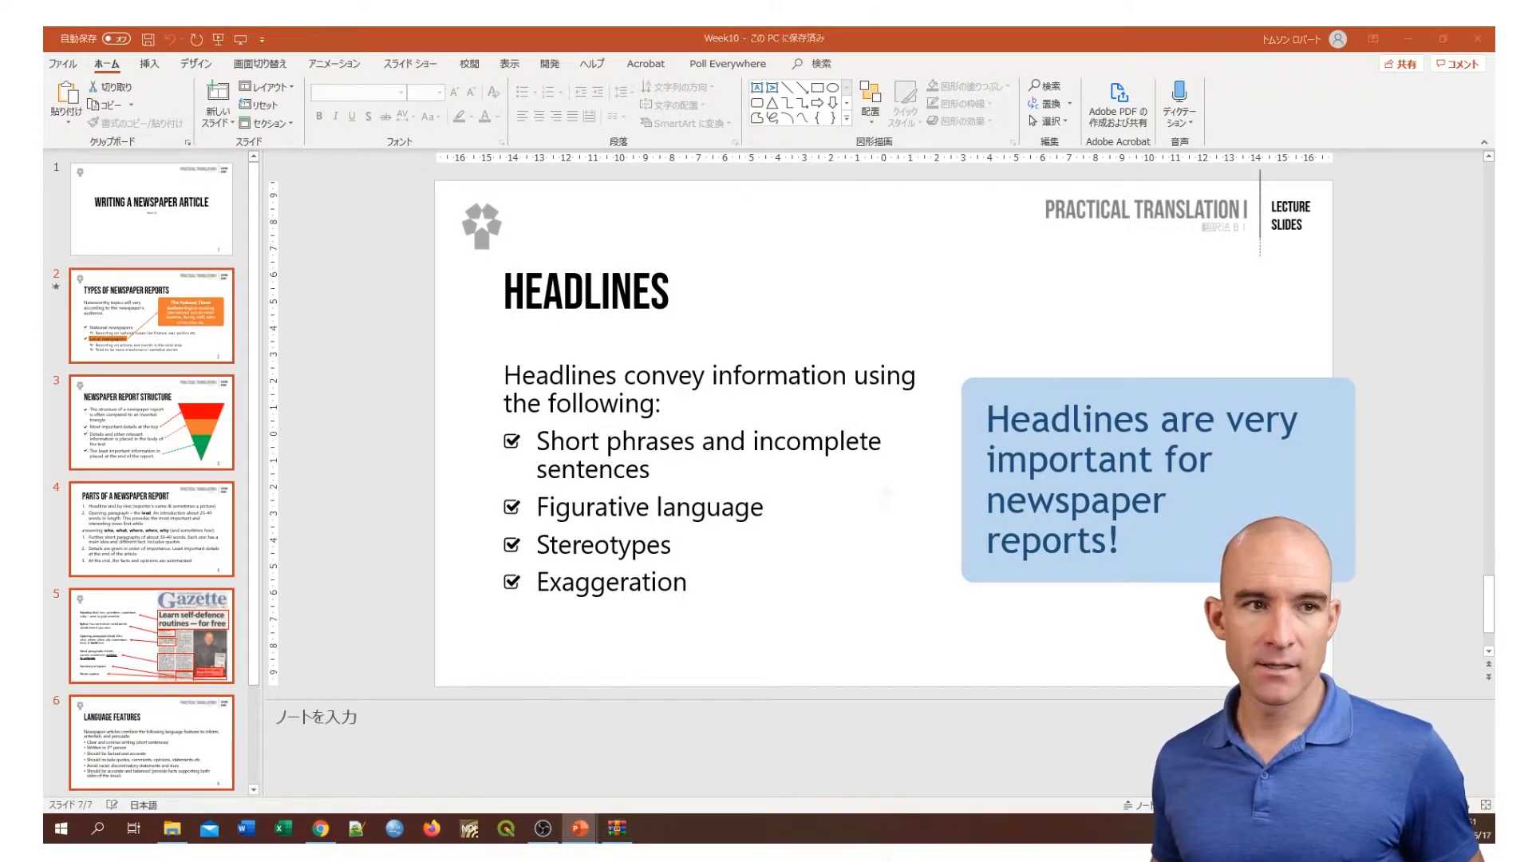
pyautogui.moveTo(45, 297); pyautogui.dragTo(798, 28)
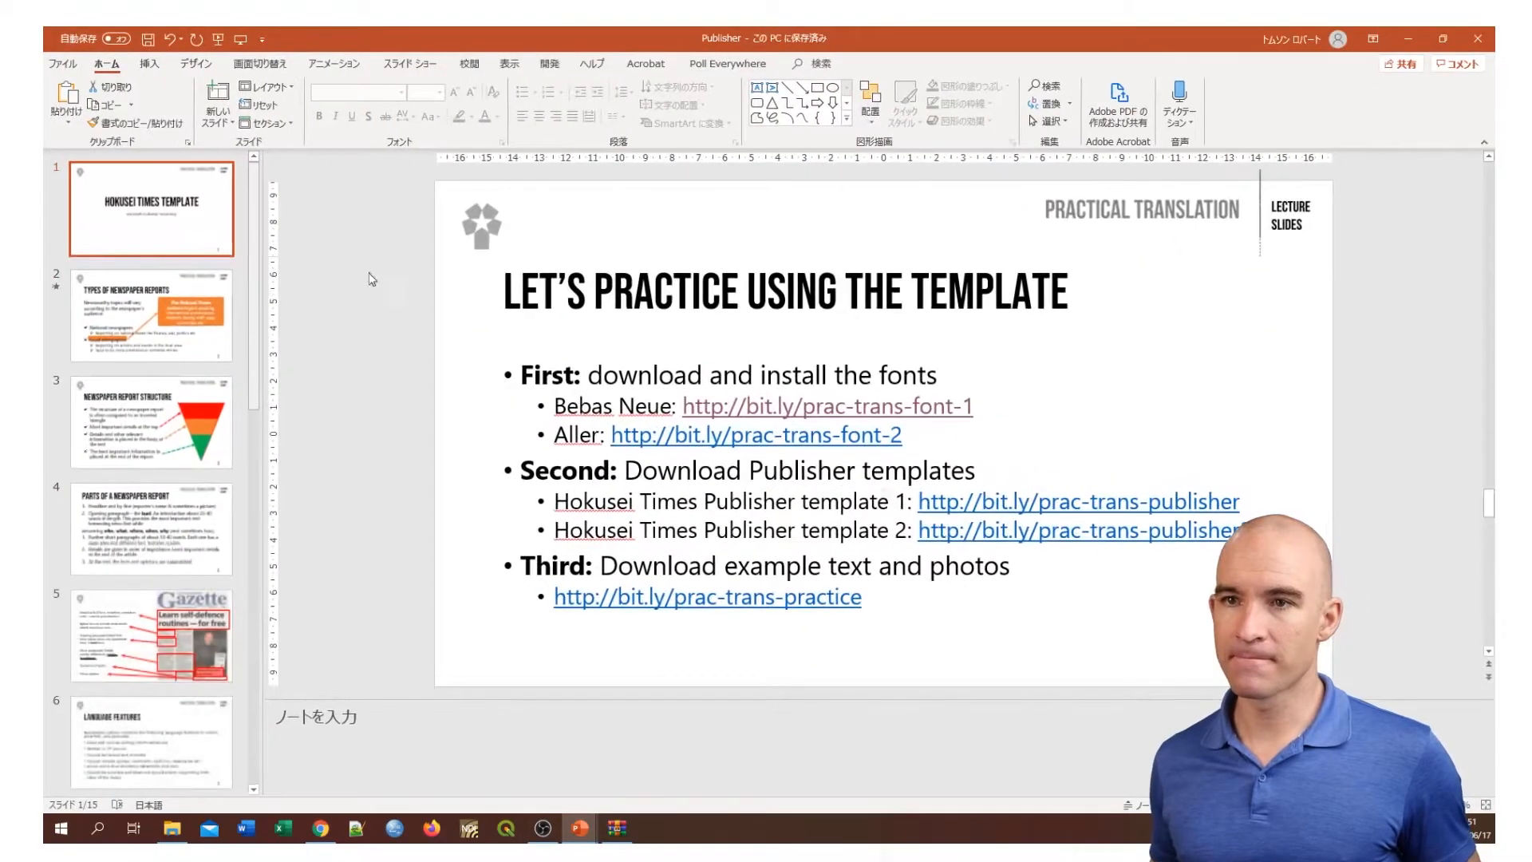
pyautogui.scroll(-8, 174, 299)
pyautogui.click(177, 478)
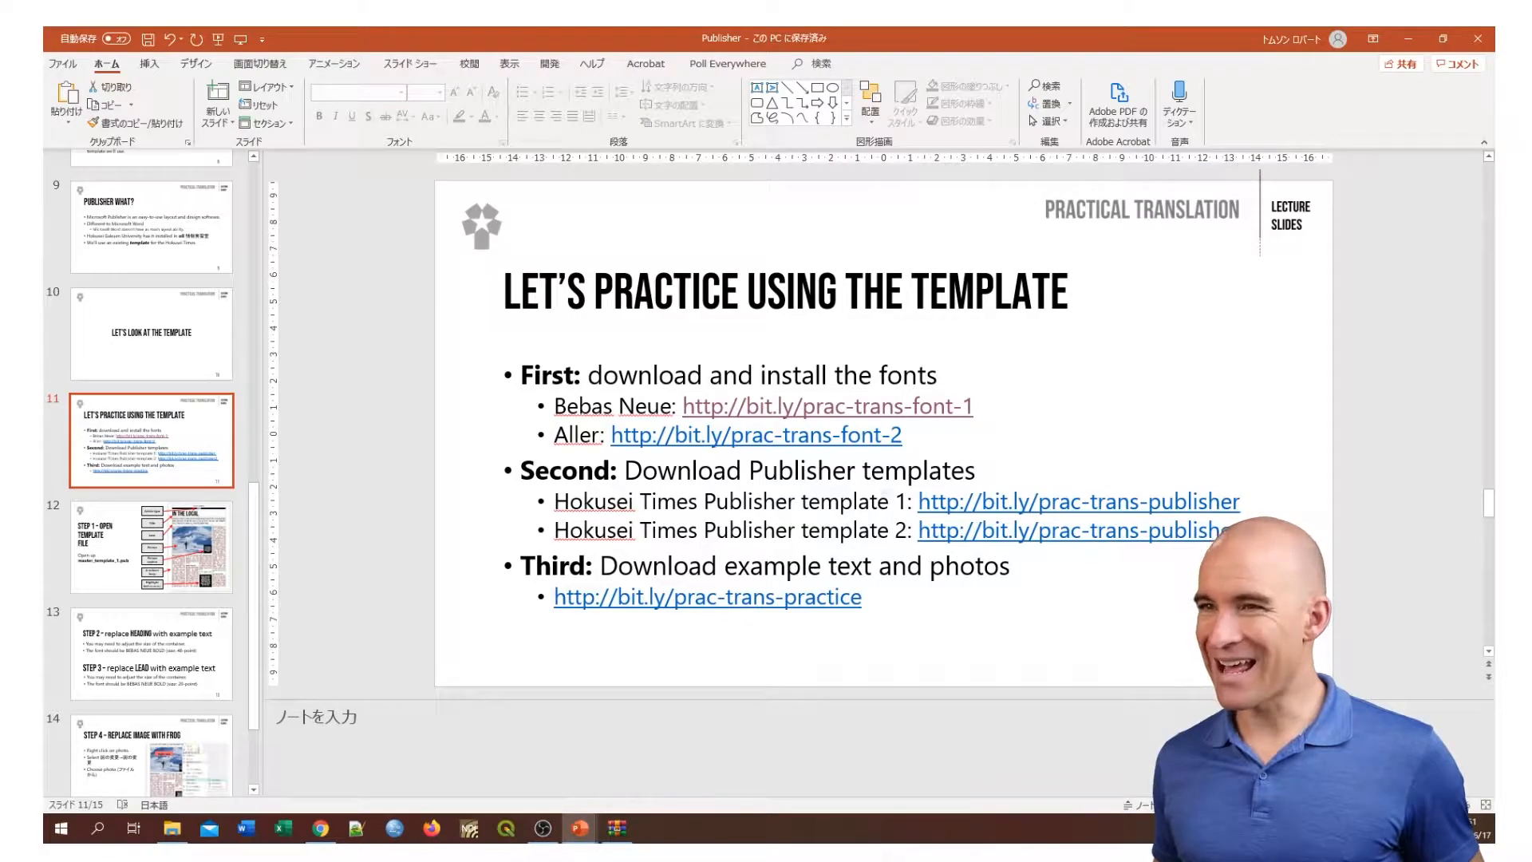
pyautogui.hotkey('shift', 'F5')
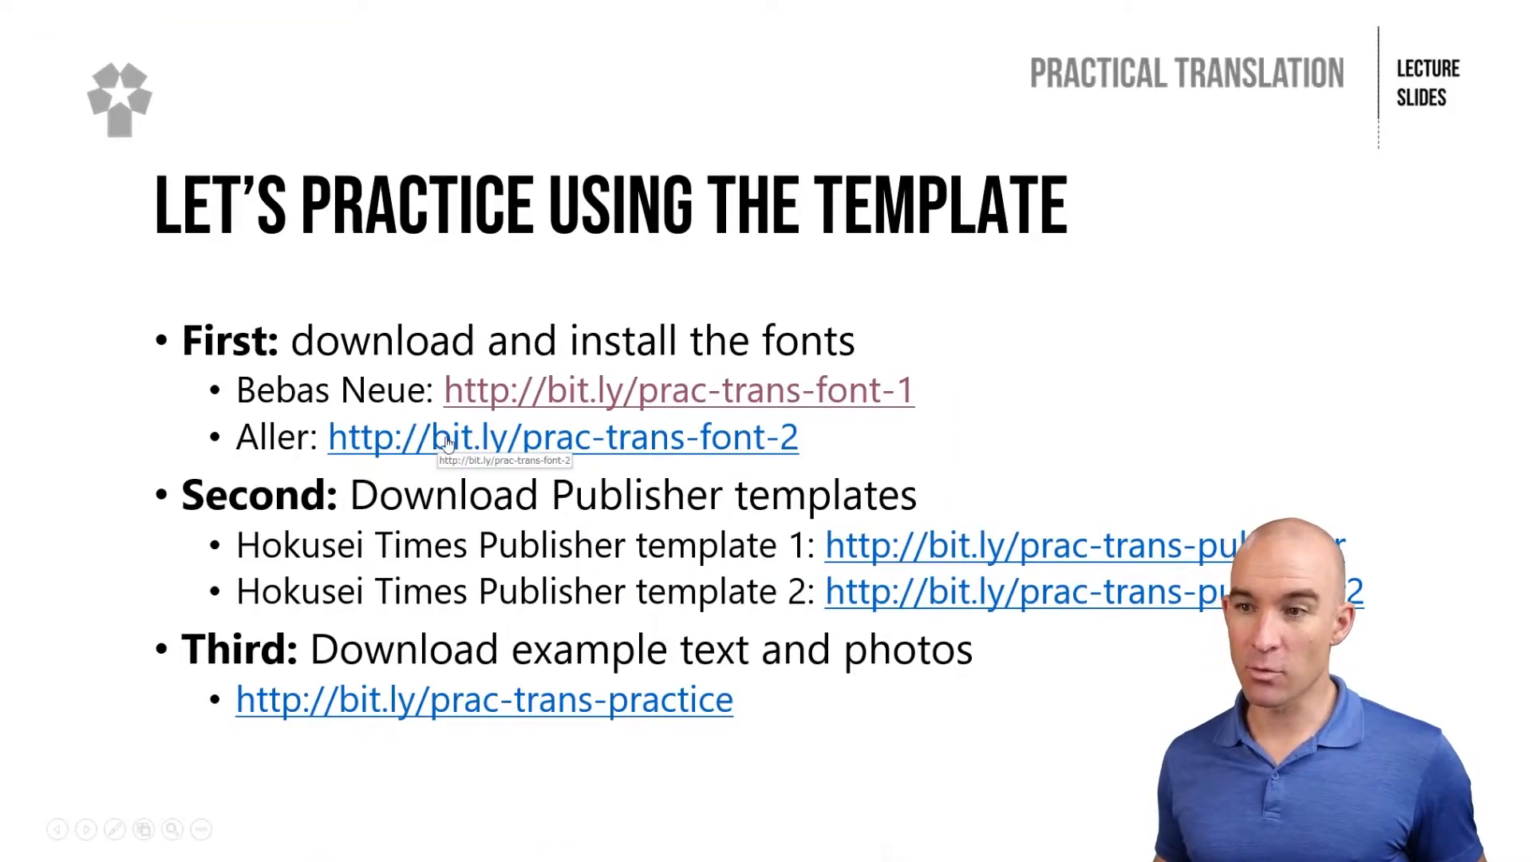
# Step: Download Aller.zip from Google Drive, open it in WinRAR, and return to the slide show
pyautogui.click(526, 438)
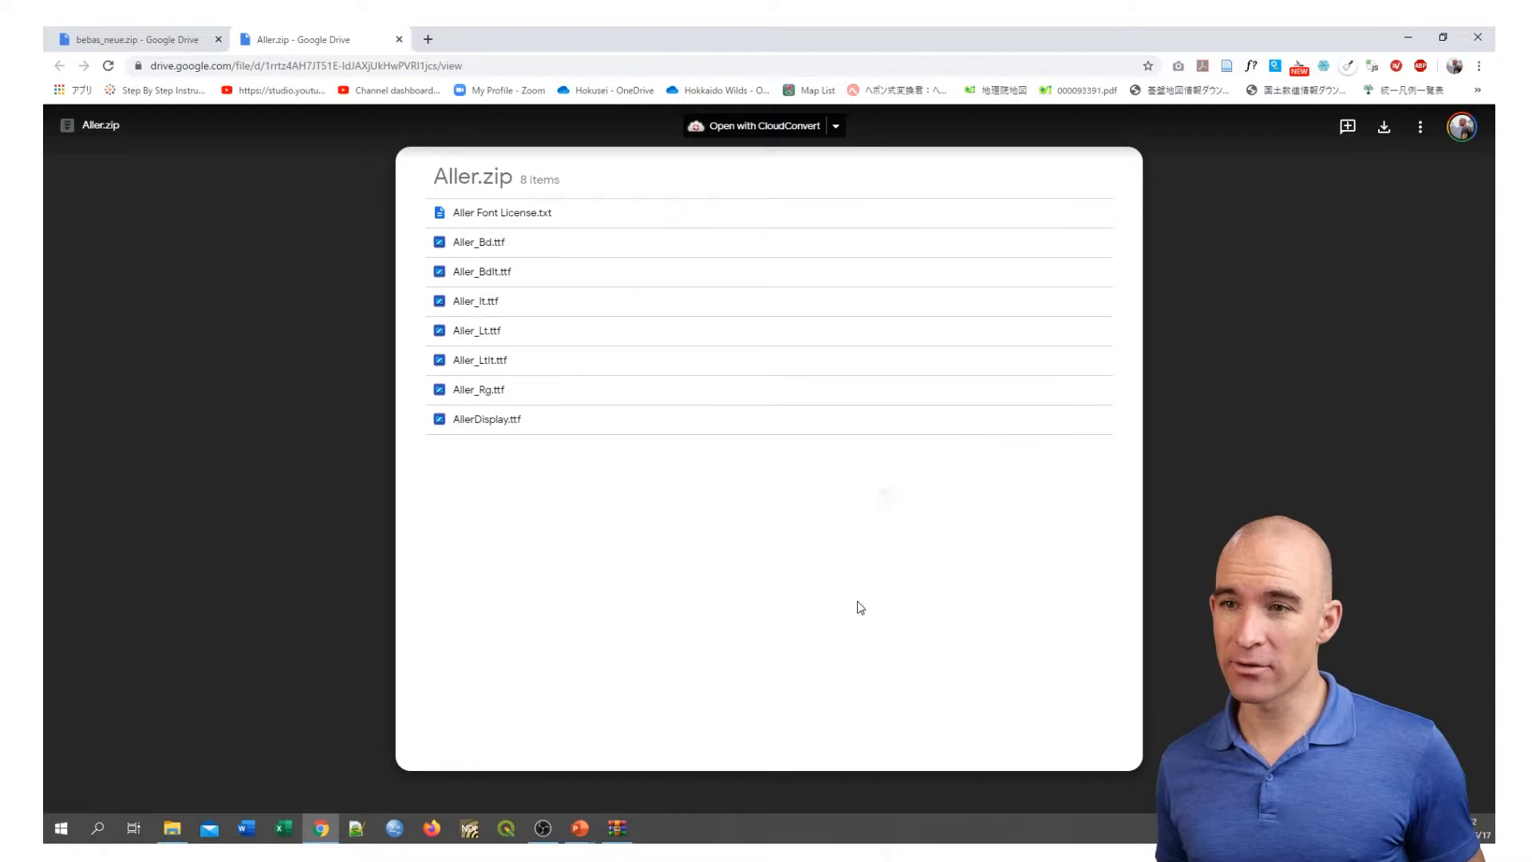
pyautogui.click(1382, 128)
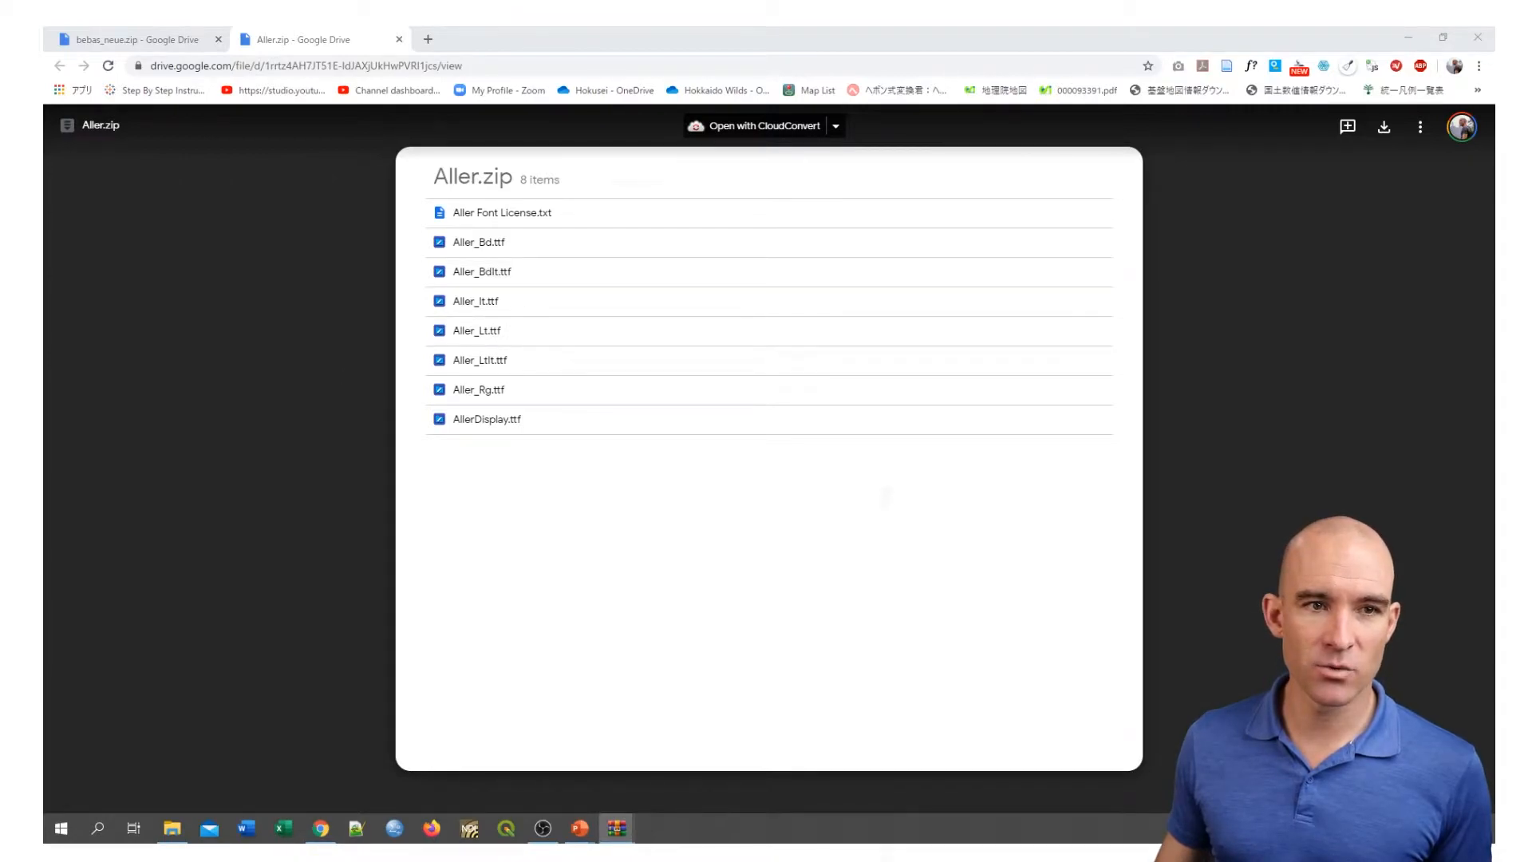
pyautogui.moveTo(408, 276); pyautogui.dragTo(934, 209)
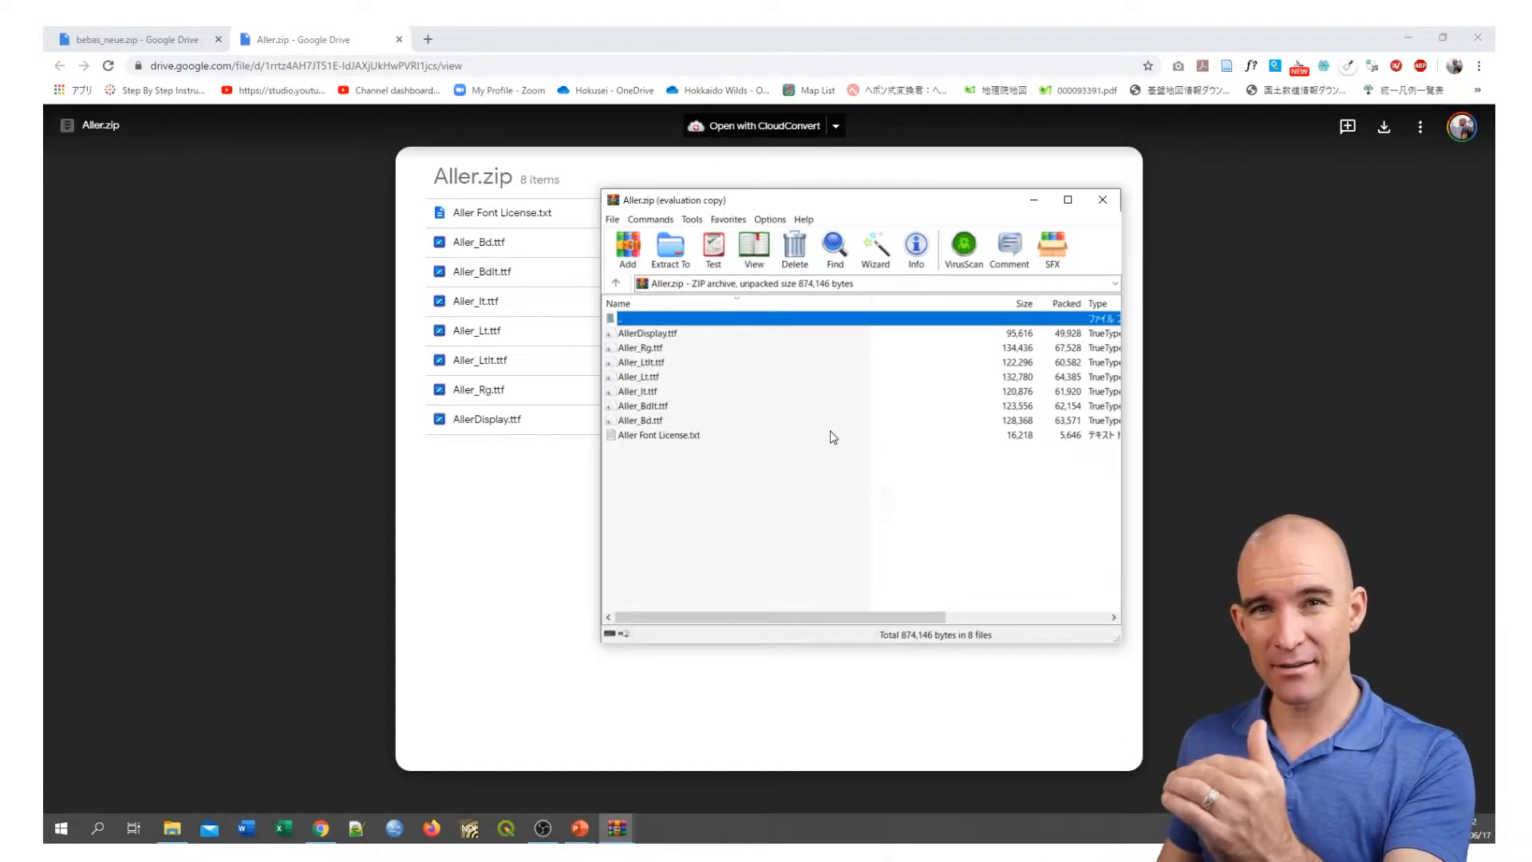
pyautogui.click(1408, 38)
pyautogui.click(1241, 244)
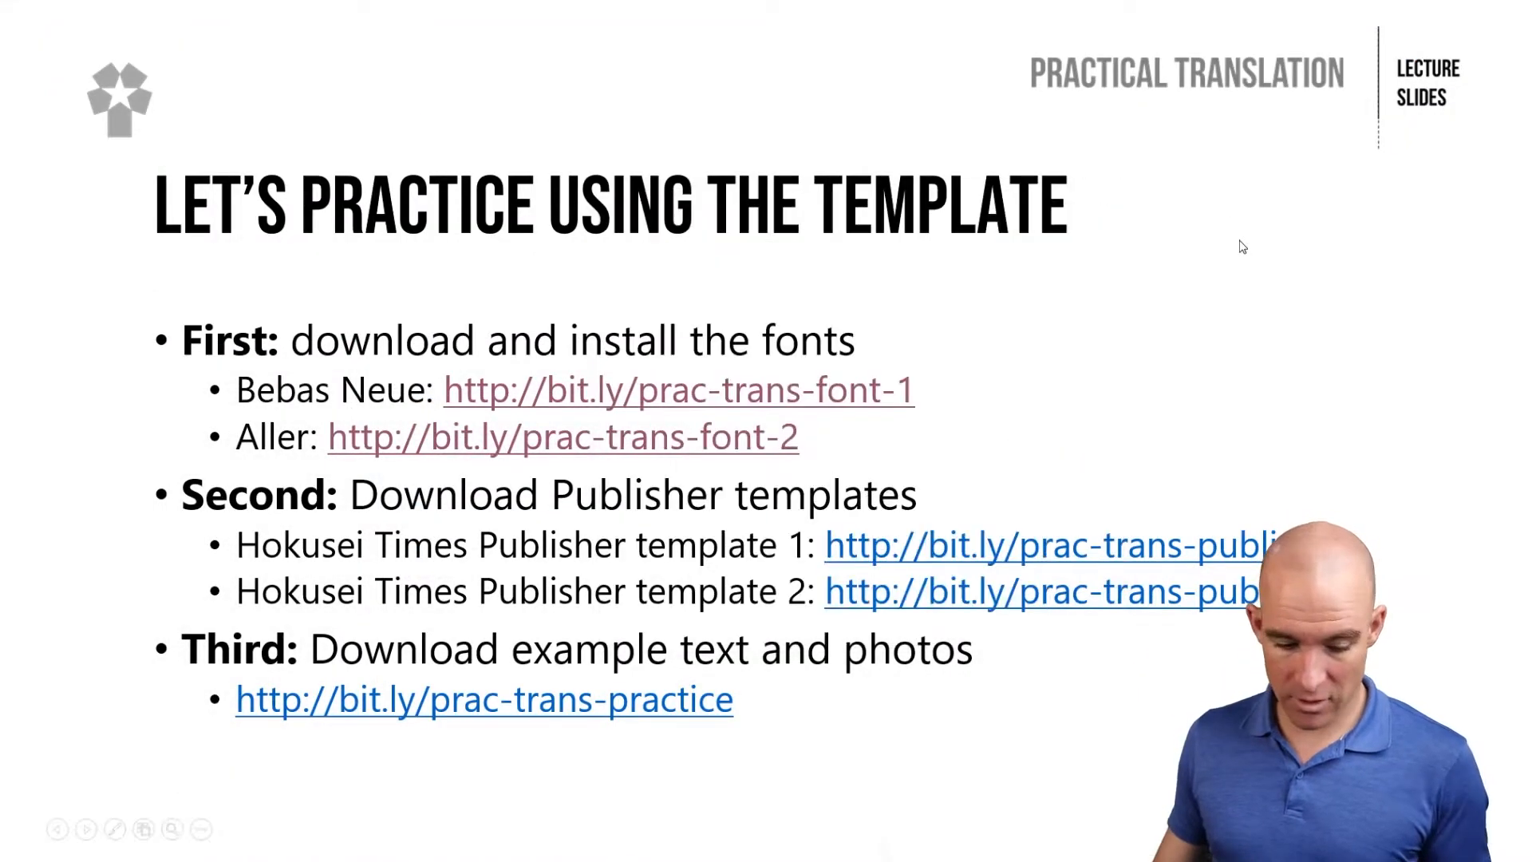
# Step: Exit the slide show, minimize both PowerPoint presentations, and close the Hokusei Times Fonts folder window
pyautogui.press('Escape')
pyautogui.click(1409, 39)
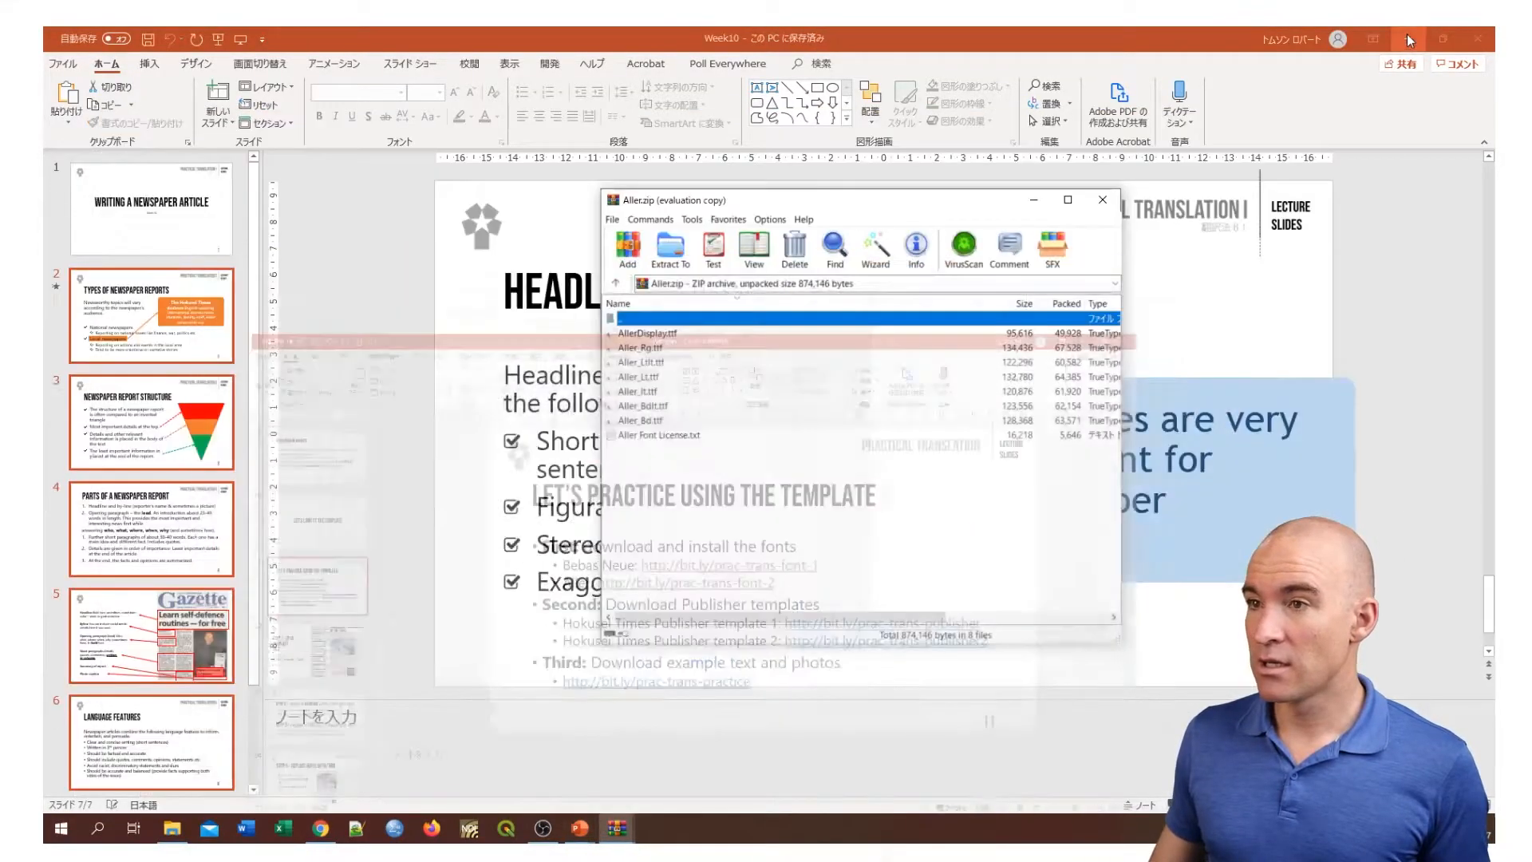
pyautogui.click(1408, 39)
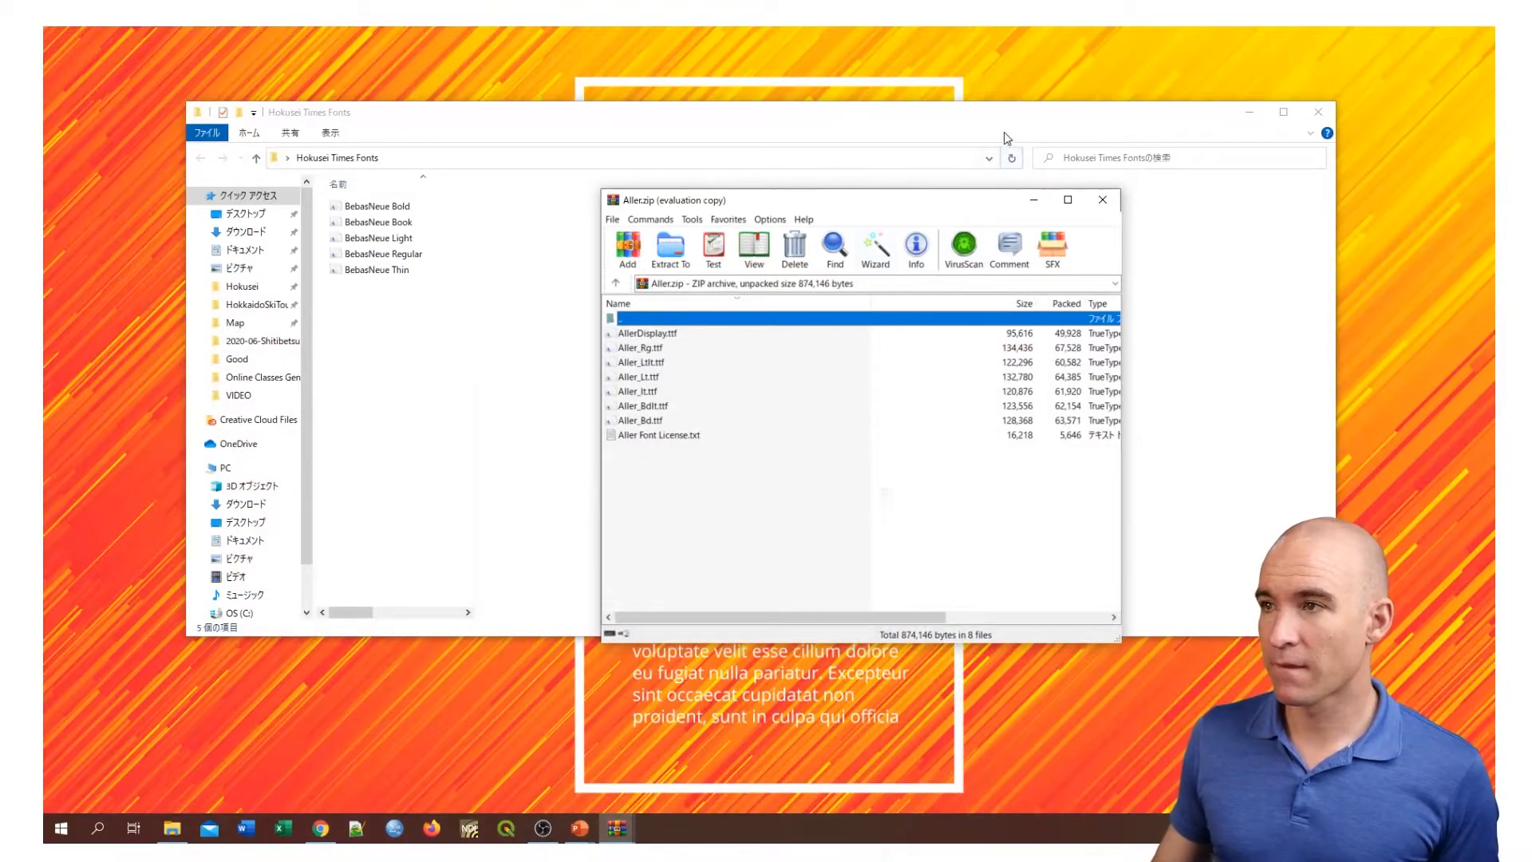
pyautogui.click(1318, 111)
# Step: Copy the seven Aller .ttf fonts into the Hokusei Times Fonts folder and close both archives
pyautogui.moveTo(941, 205); pyautogui.dragTo(1054, 123)
pyautogui.click(767, 251)
pyautogui.keyDown('shift'); pyautogui.click(759, 338); pyautogui.keyUp('shift')
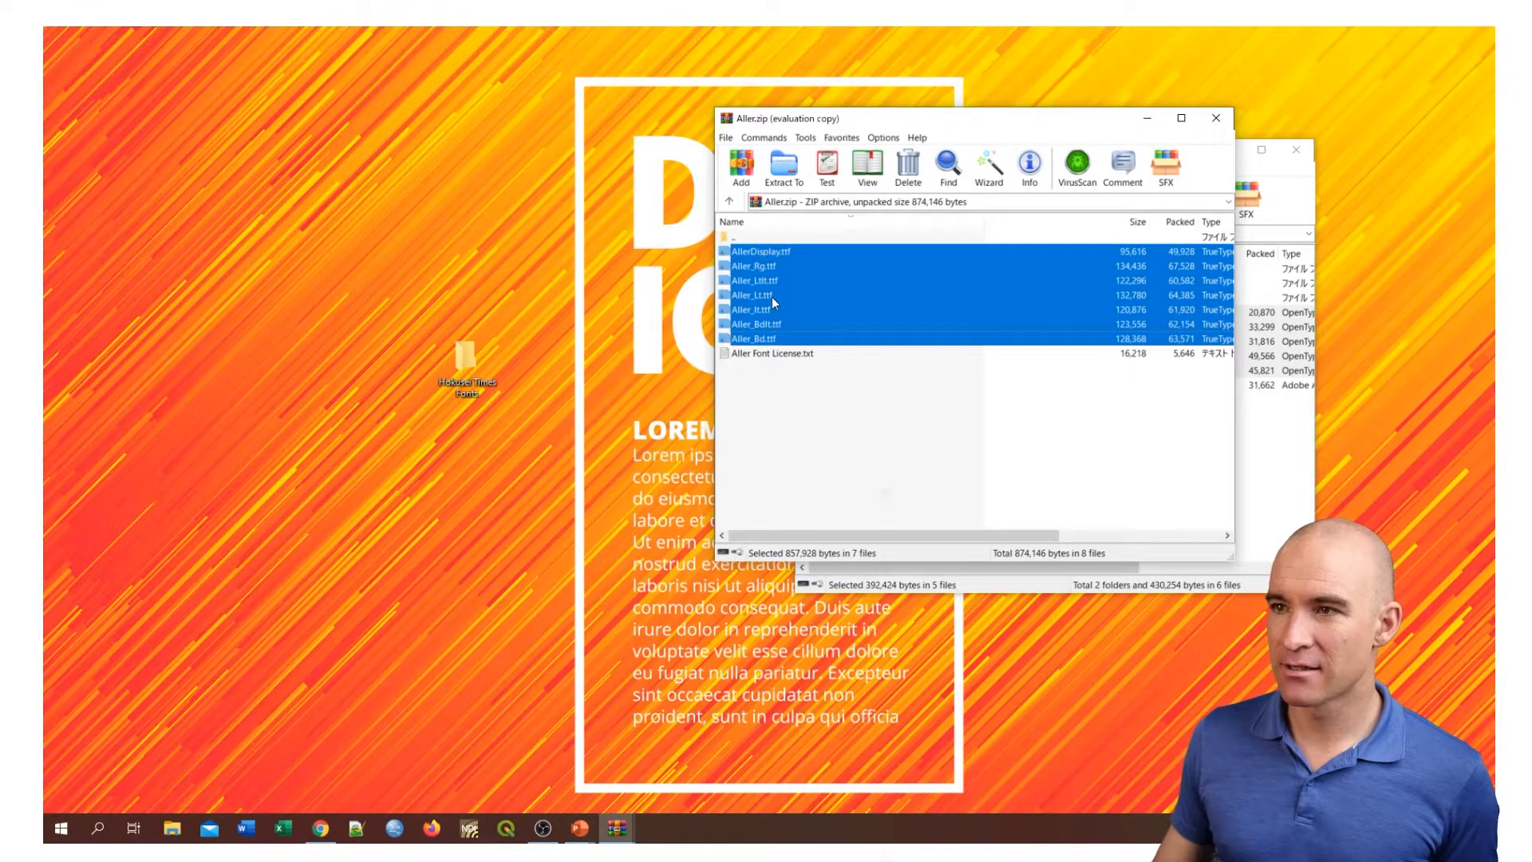
pyautogui.moveTo(775, 251); pyautogui.dragTo(467, 358)
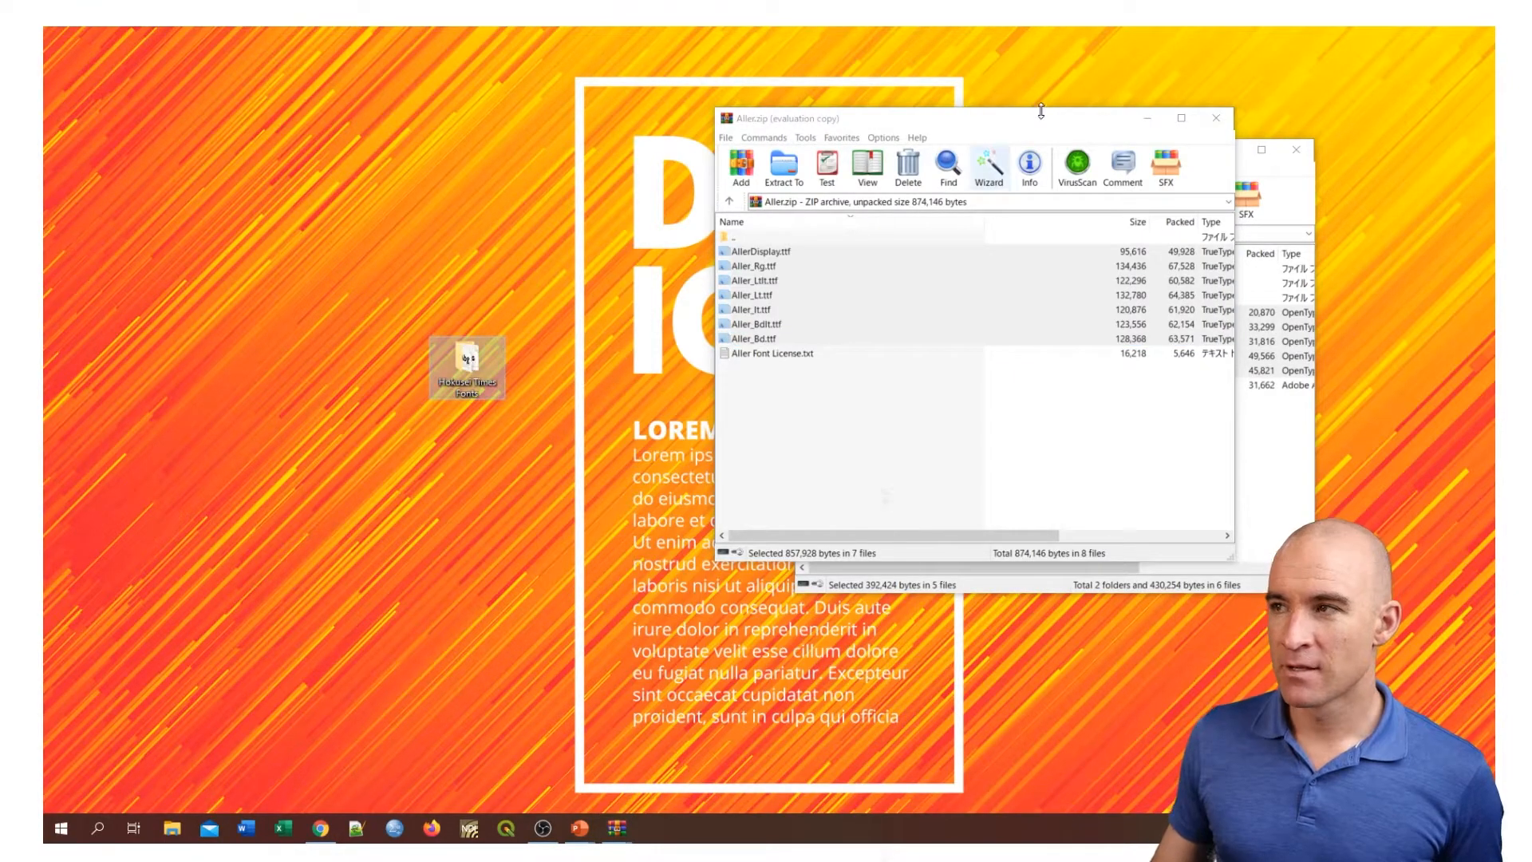
pyautogui.click(1215, 118)
pyautogui.click(1296, 149)
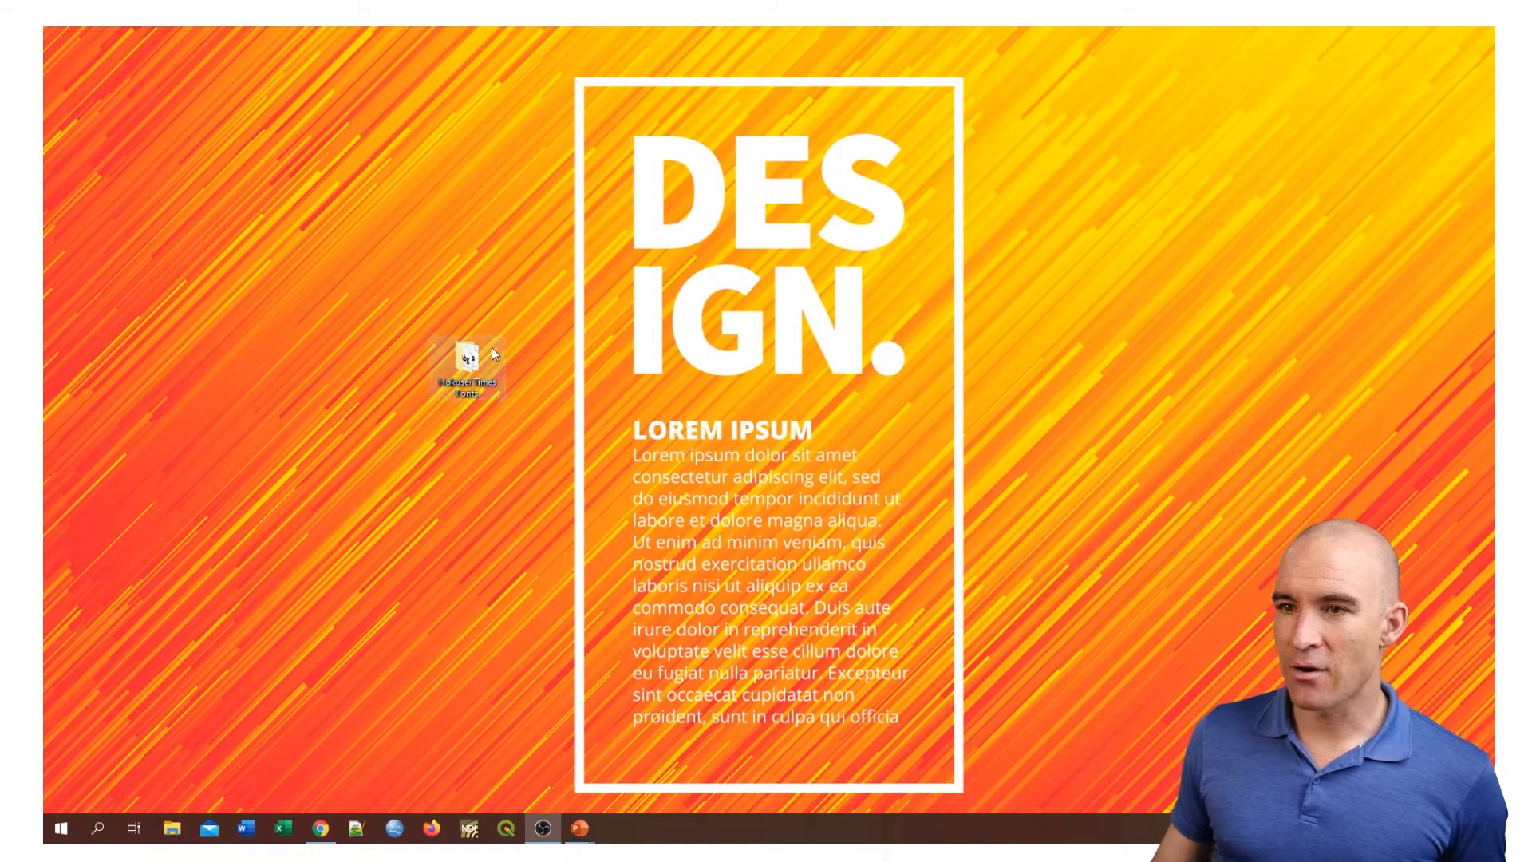
# Step: Open the Hokusei Times Fonts folder, preview the fonts, and box-select all 12 Aller and BebasNeue files
pyautogui.doubleClick(474, 357)
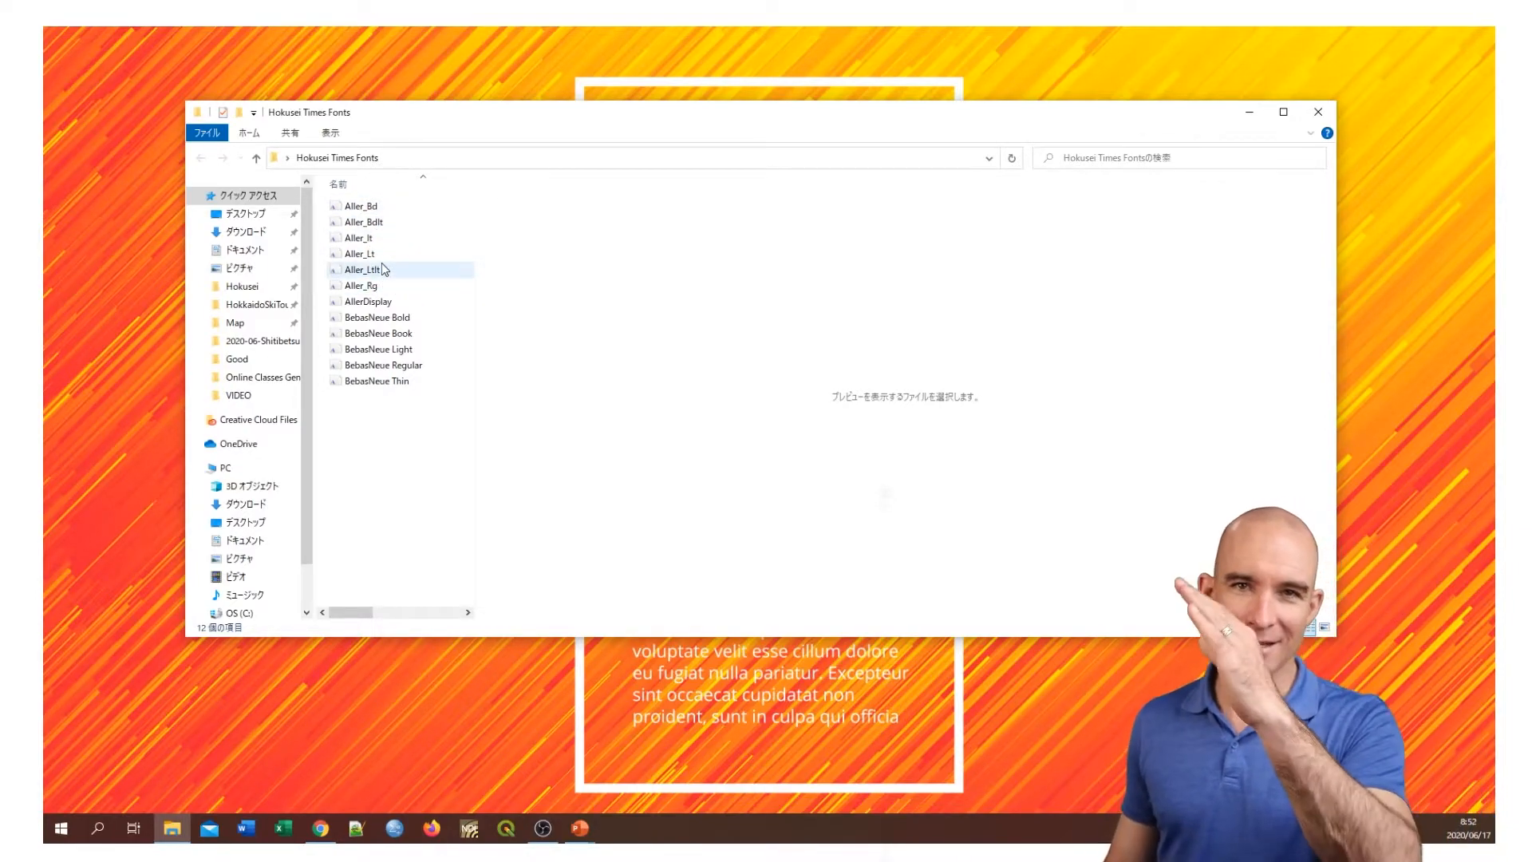
pyautogui.click(396, 383)
pyautogui.keyDown('shift'); pyautogui.click(367, 208); pyautogui.keyUp('shift')
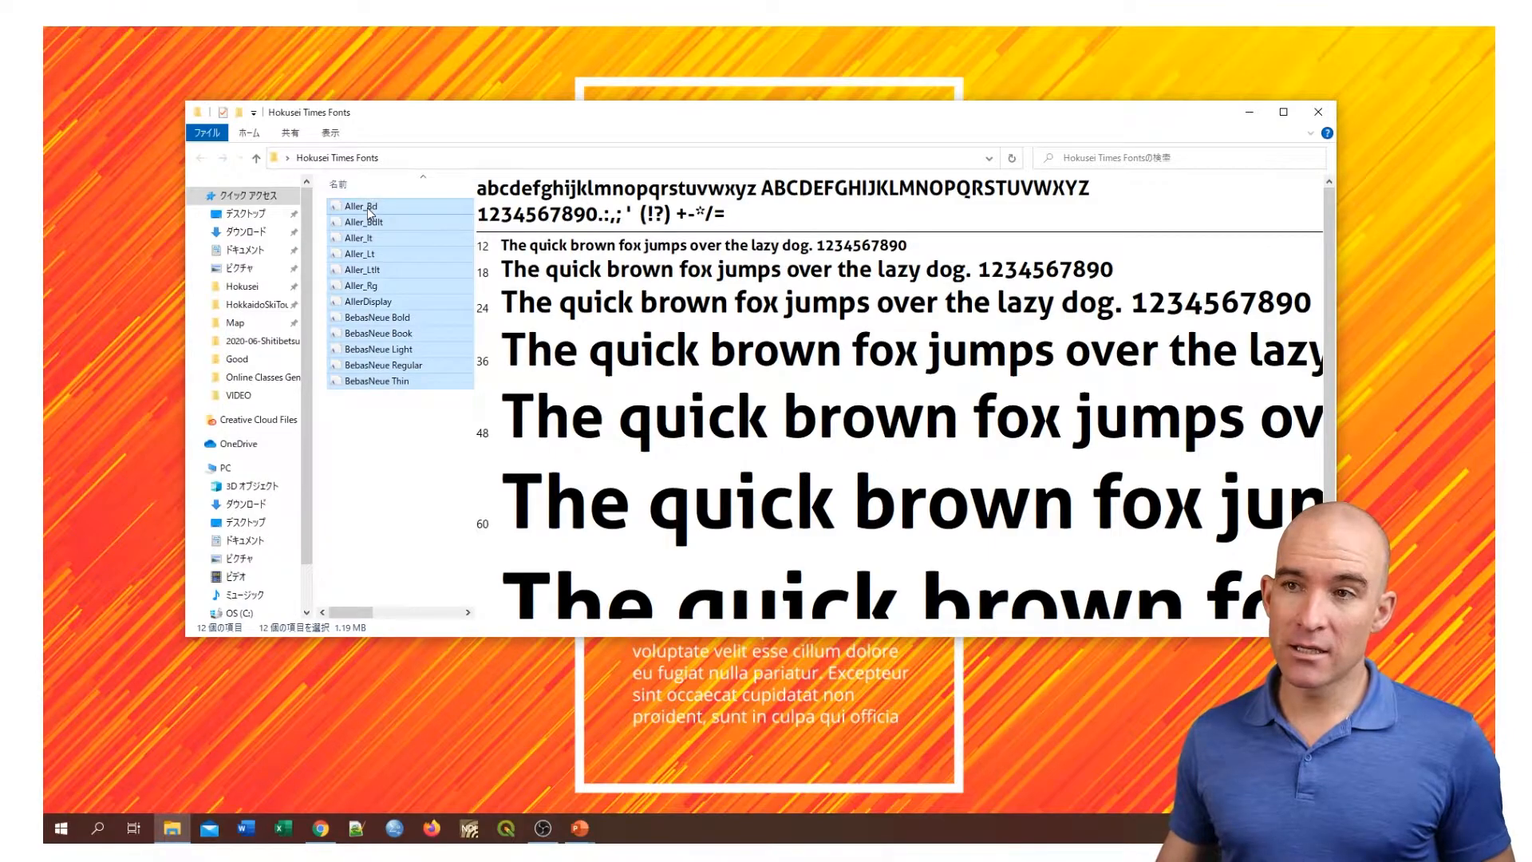
pyautogui.click(371, 424)
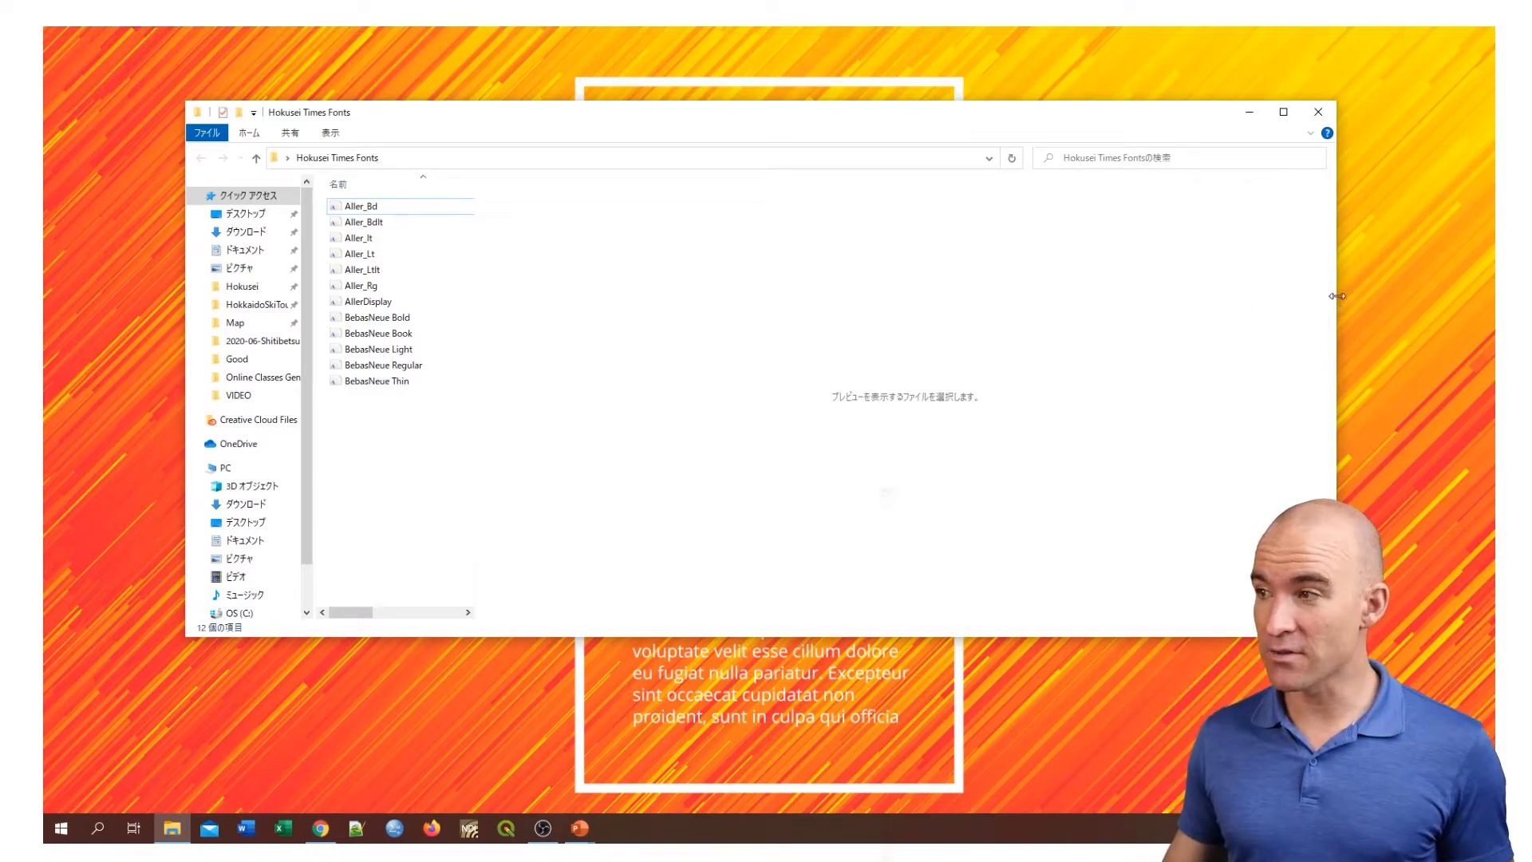
pyautogui.moveTo(1337, 296); pyautogui.dragTo(1032, 285)
pyautogui.moveTo(879, 137); pyautogui.dragTo(1073, 142)
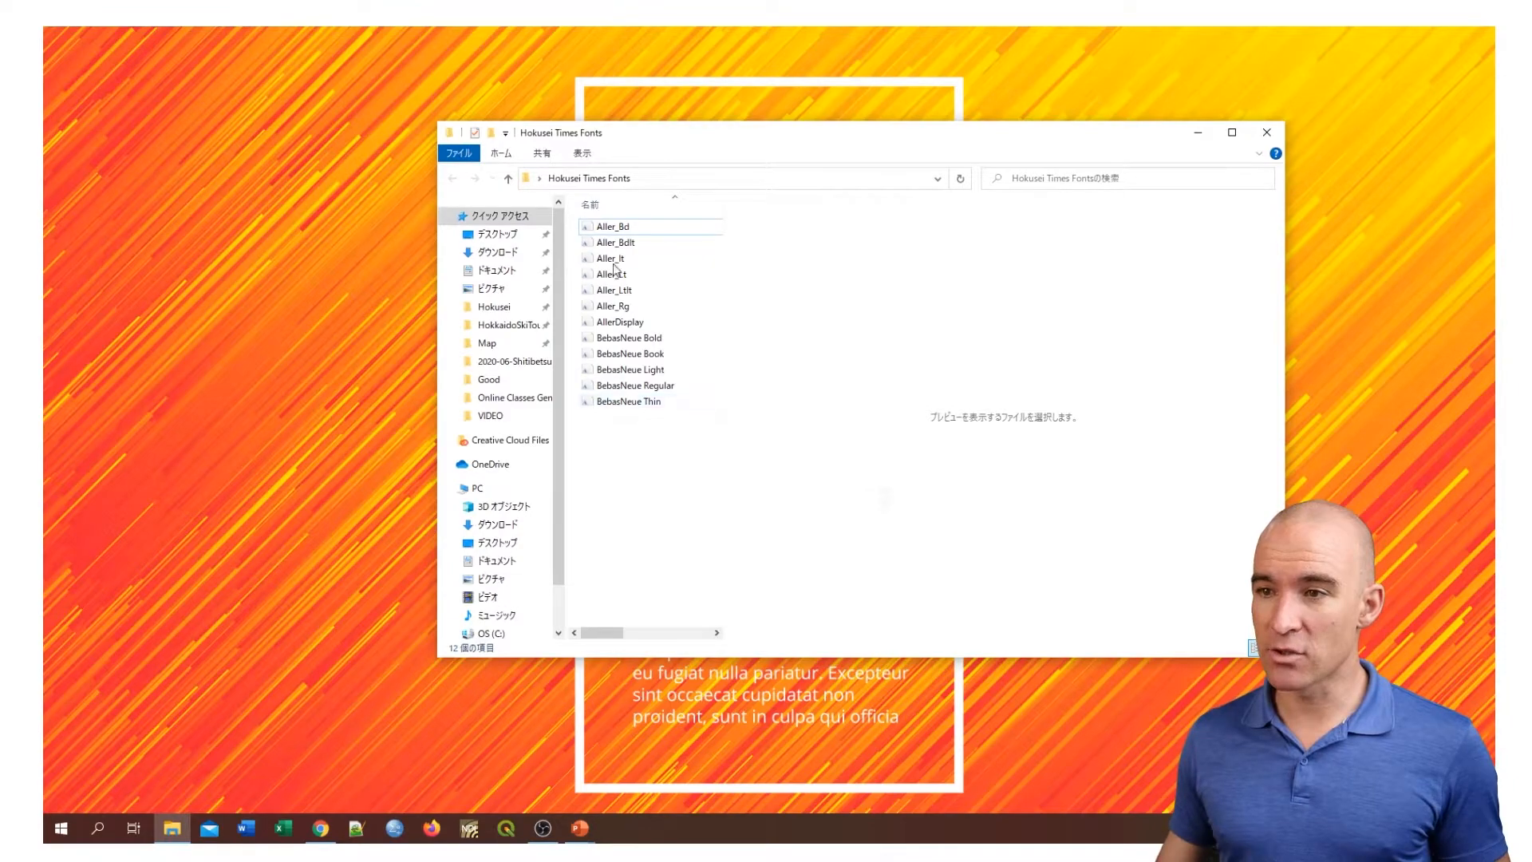
pyautogui.click(612, 226)
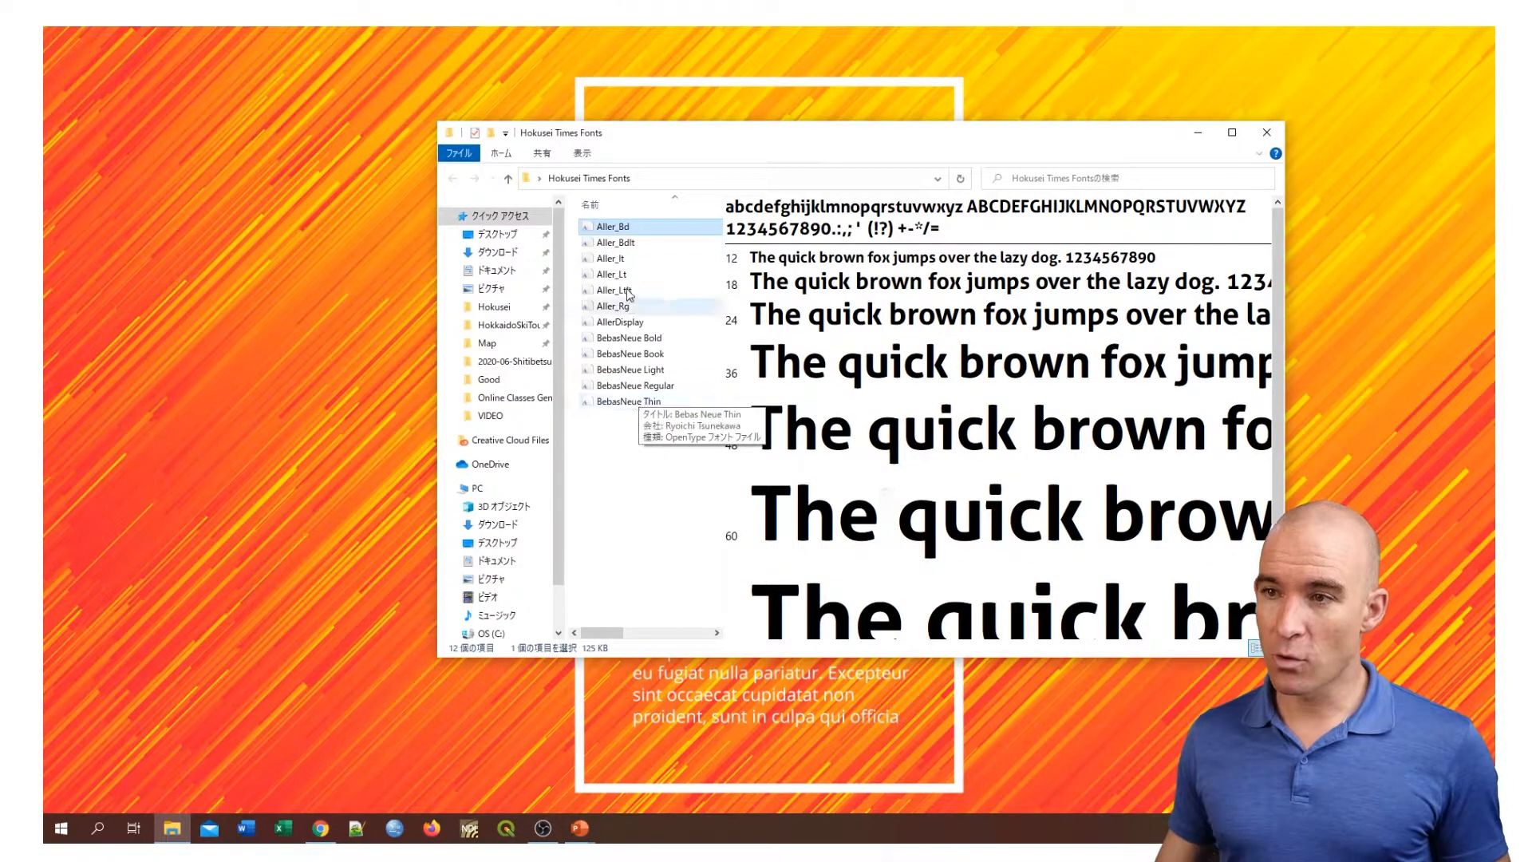
pyautogui.moveTo(671, 473); pyautogui.dragTo(607, 229)
pyautogui.moveTo(689, 499); pyautogui.dragTo(600, 230)
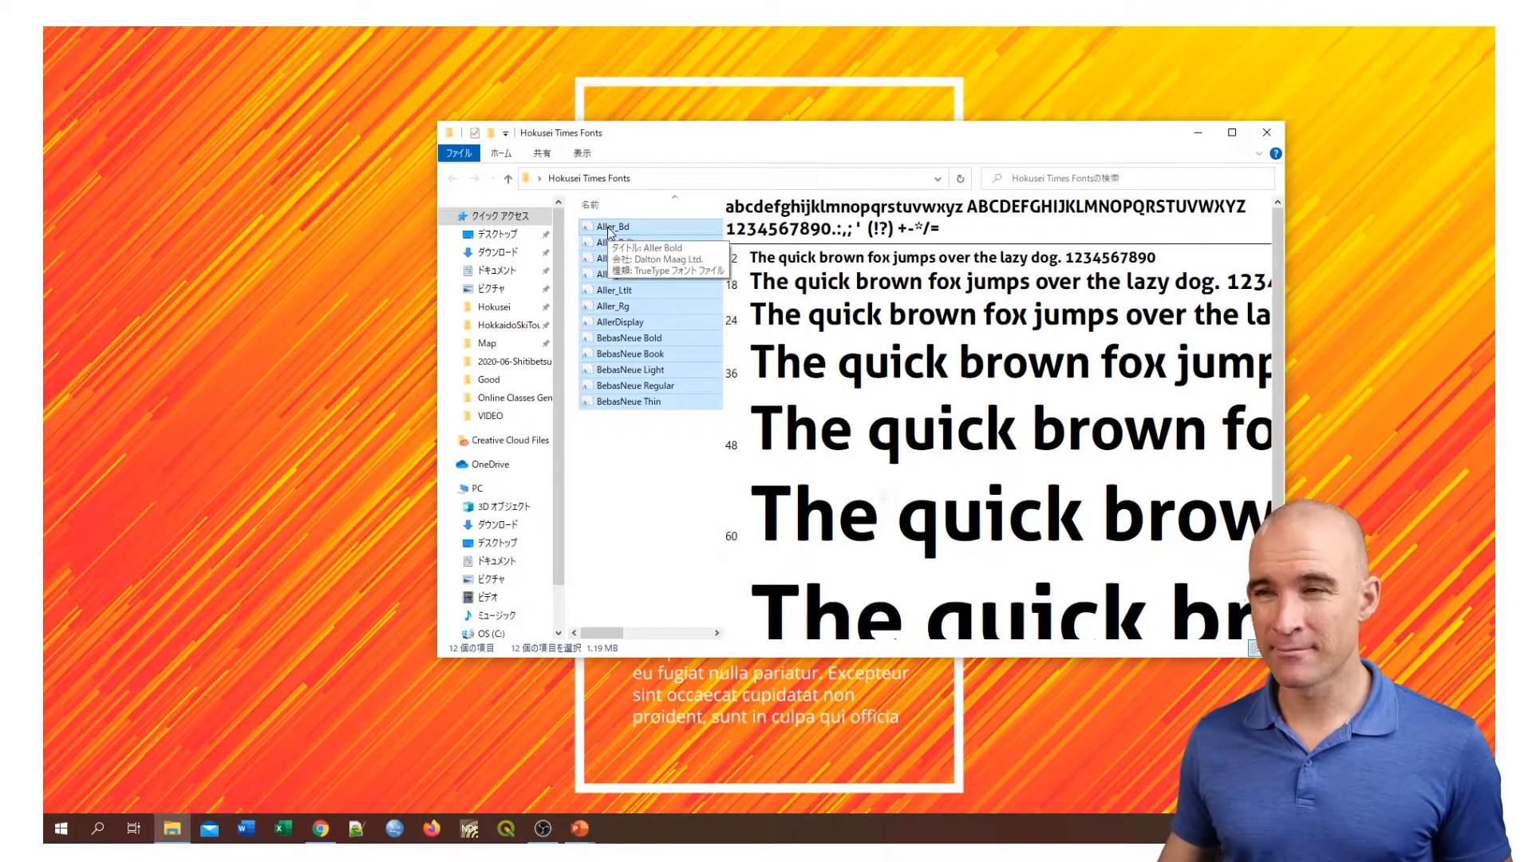
# Step: Install the selected fonts with インストール (Install) from the context menu, then close the folder window
pyautogui.rightClick(610, 232)
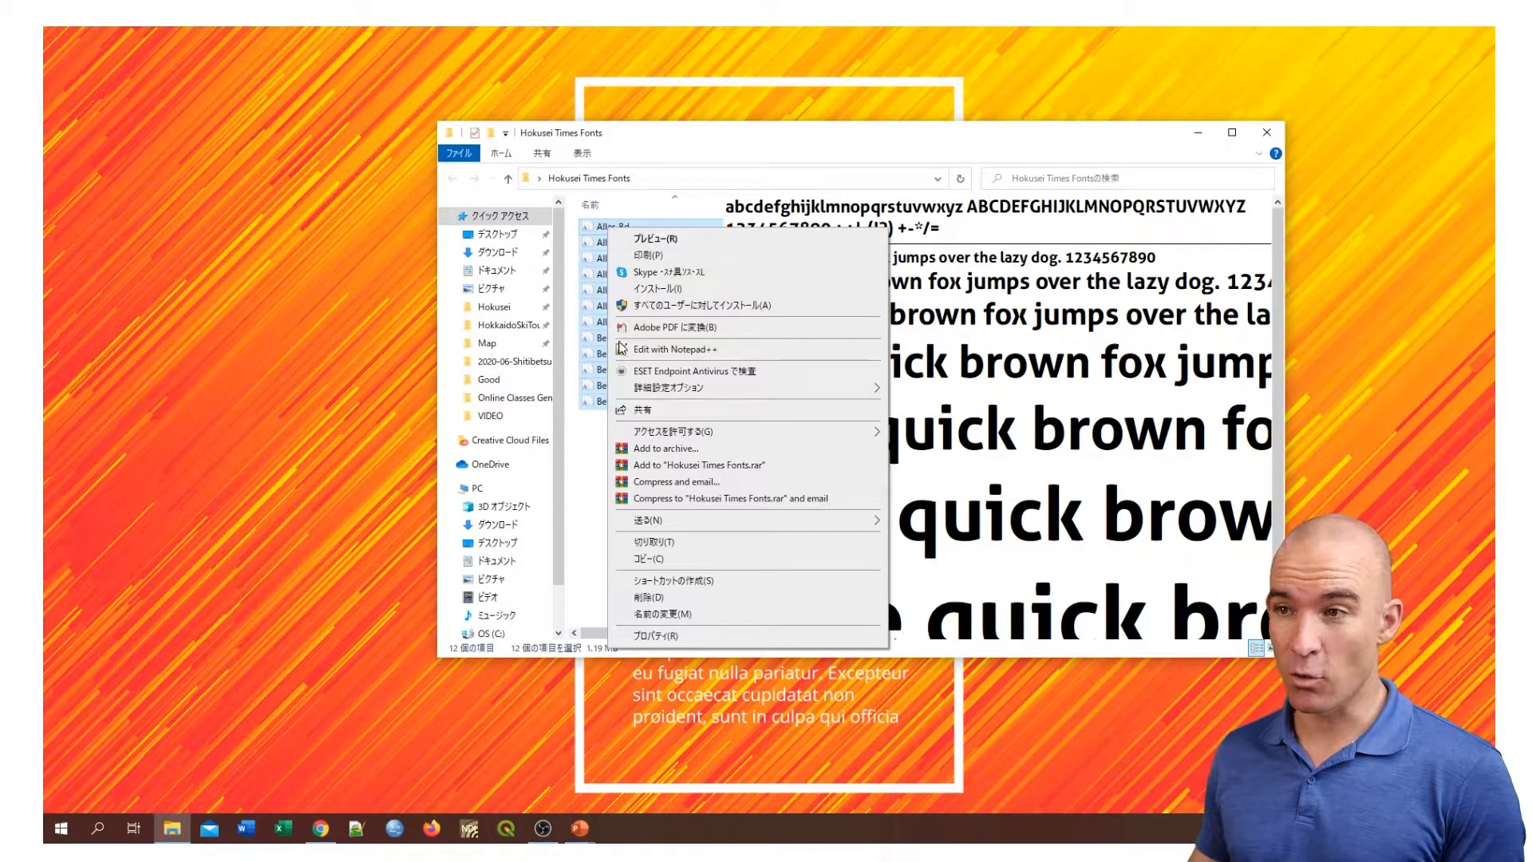
pyautogui.click(690, 294)
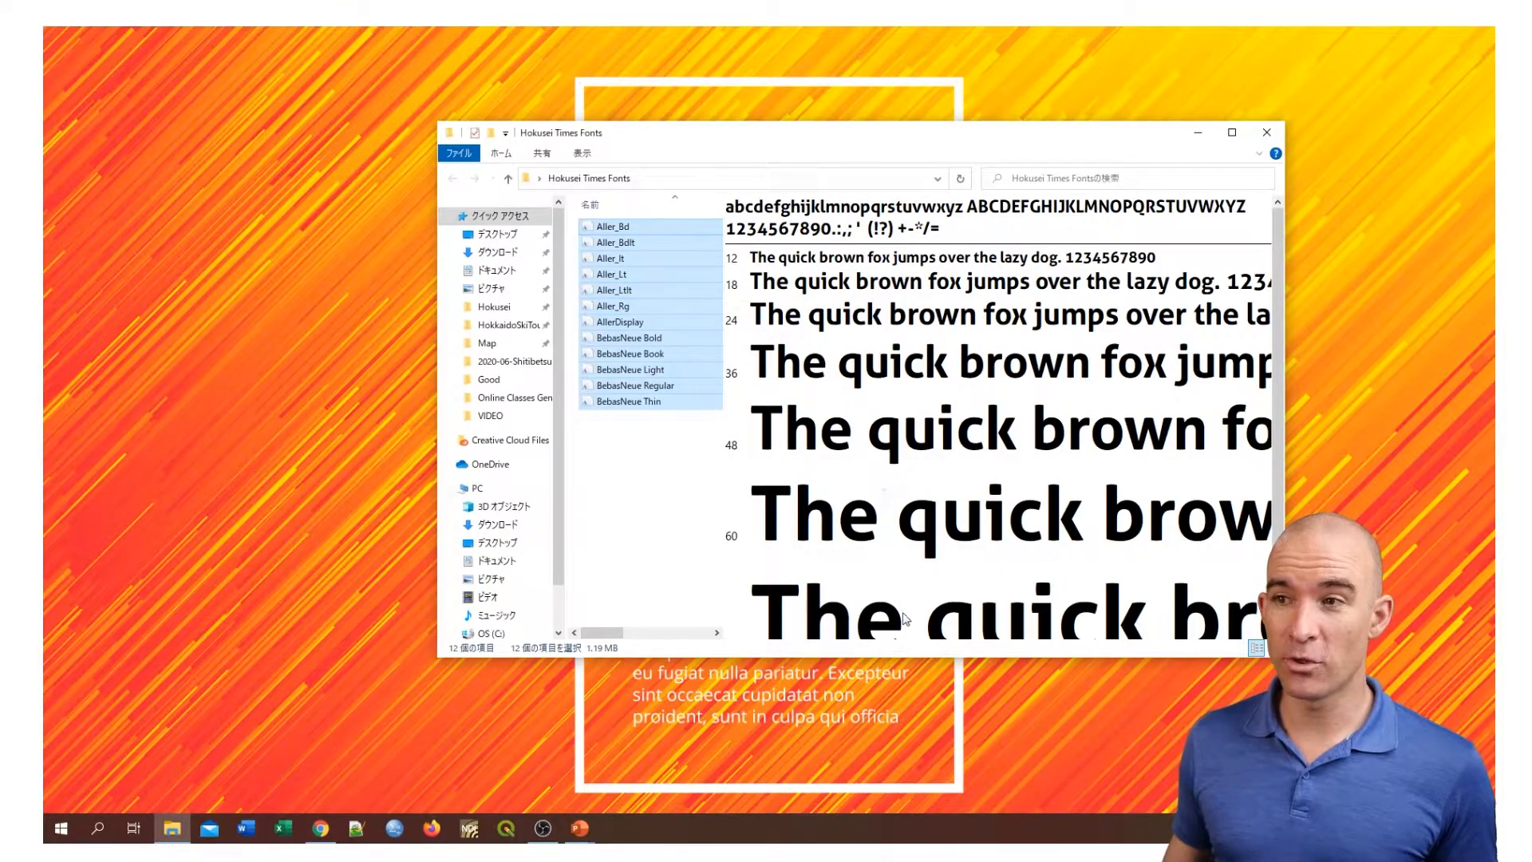
pyautogui.click(1267, 136)
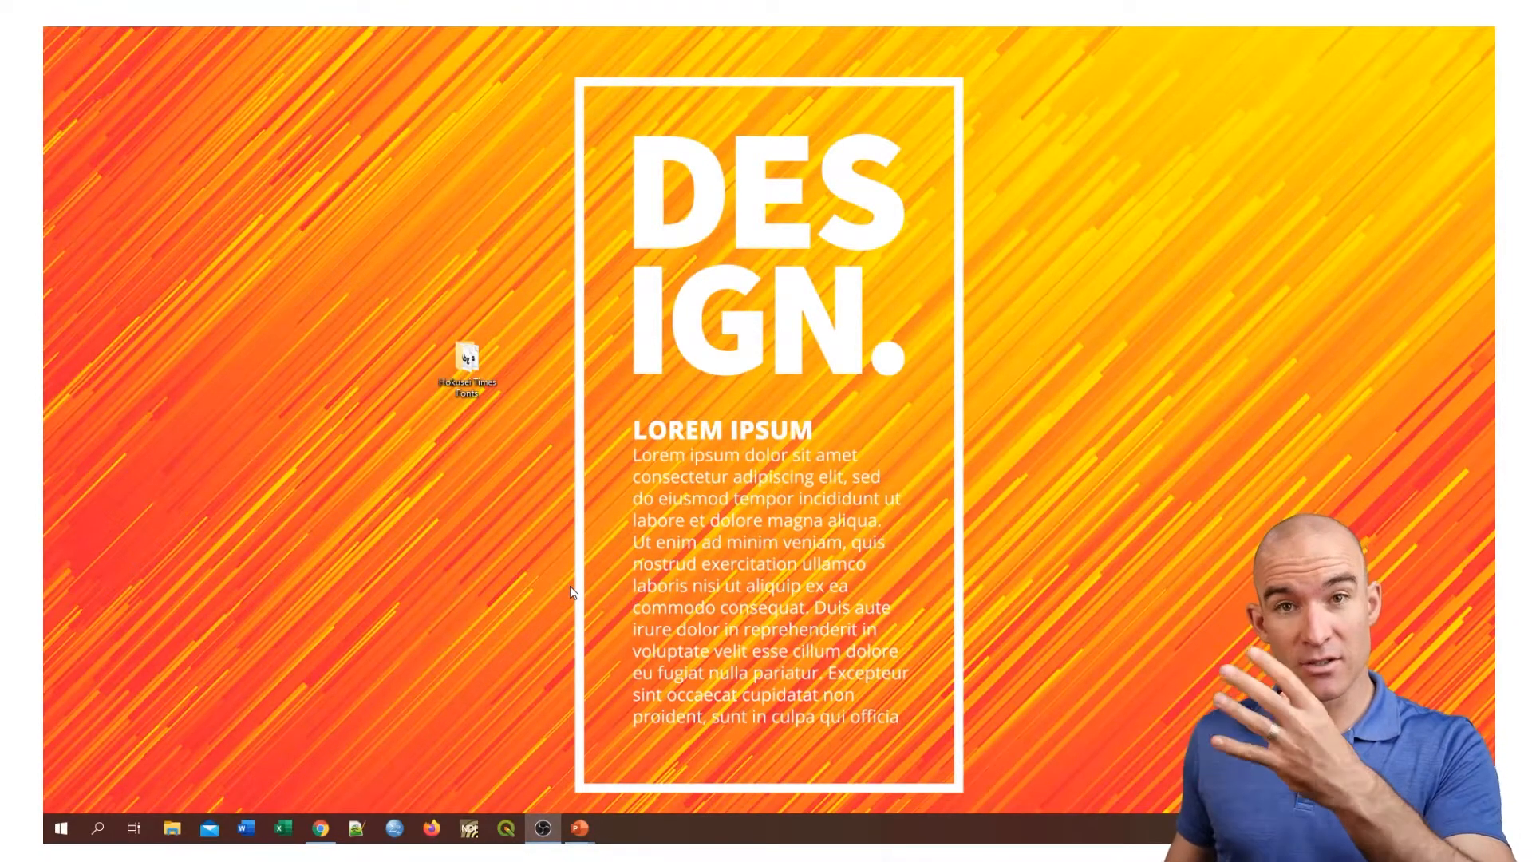
# Step: Switch to the Publisher presentation and resume the slide show from the current slide with Shift+F5
pyautogui.moveTo(582, 828)
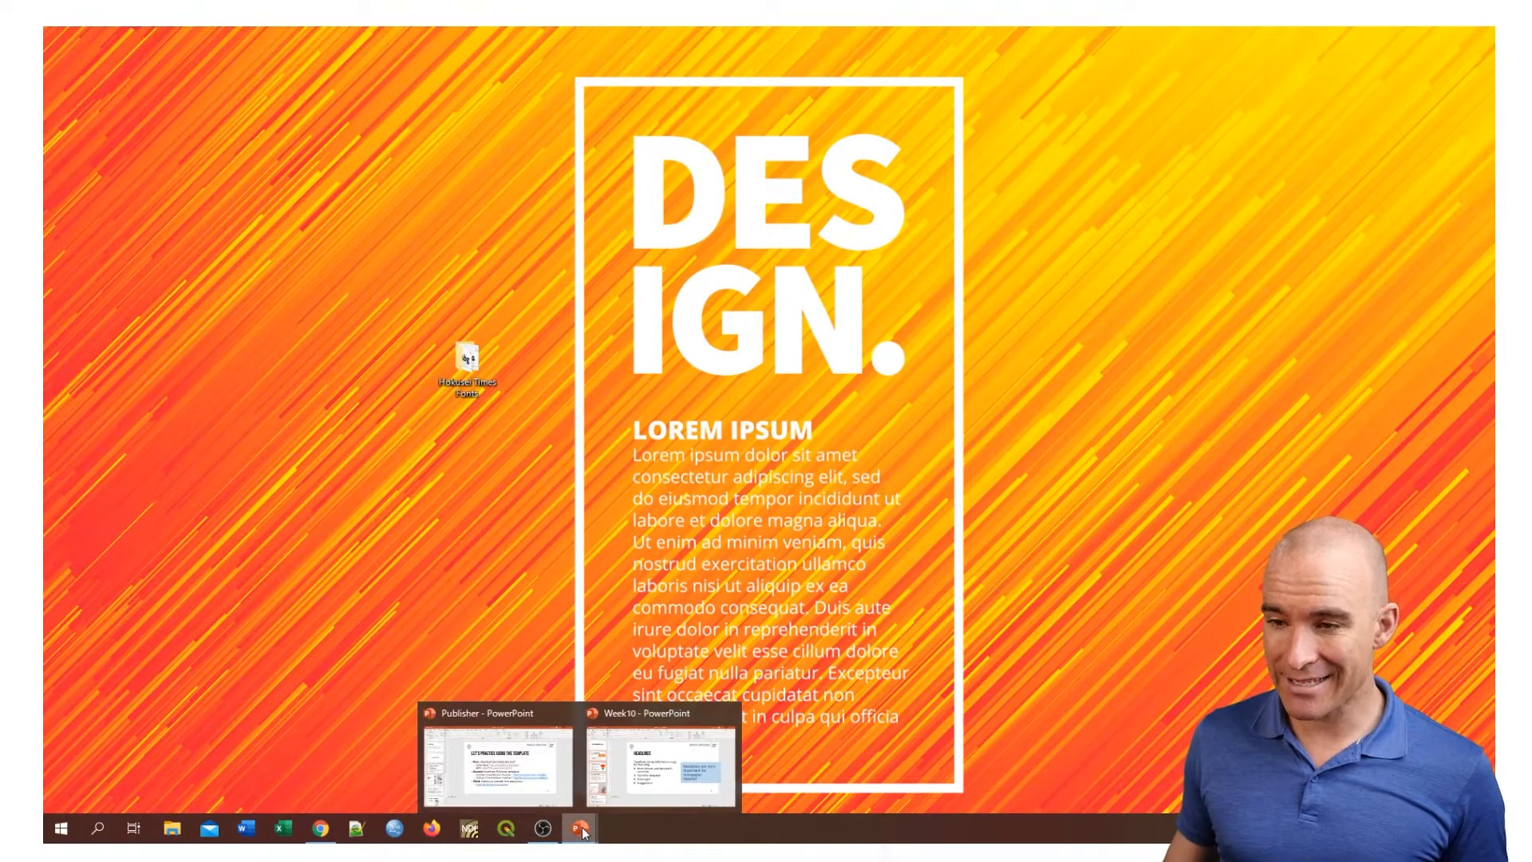
pyautogui.click(525, 778)
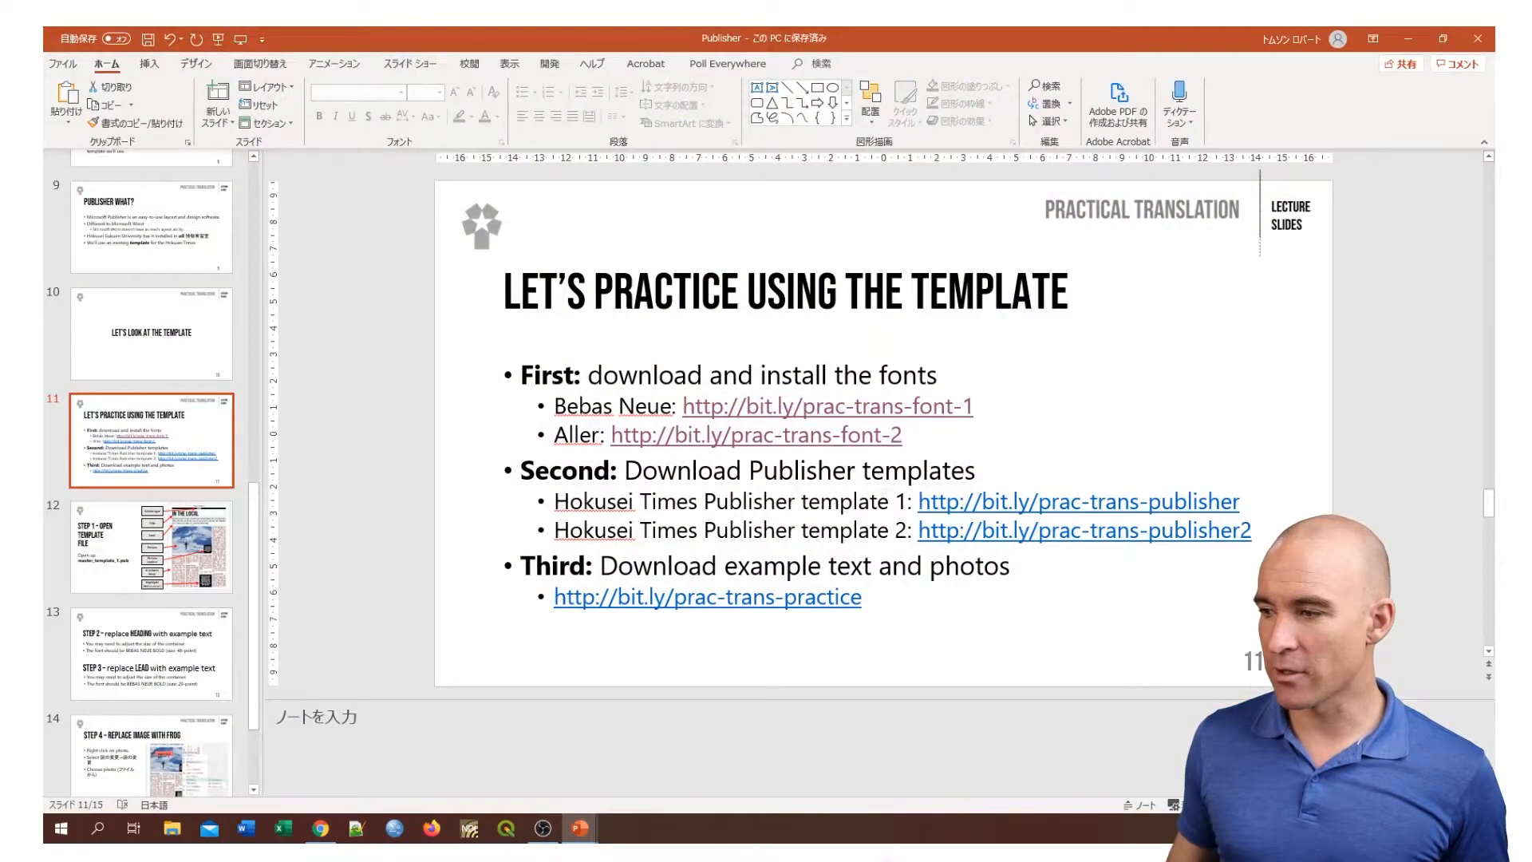
pyautogui.hotkey('shift', 'F5')
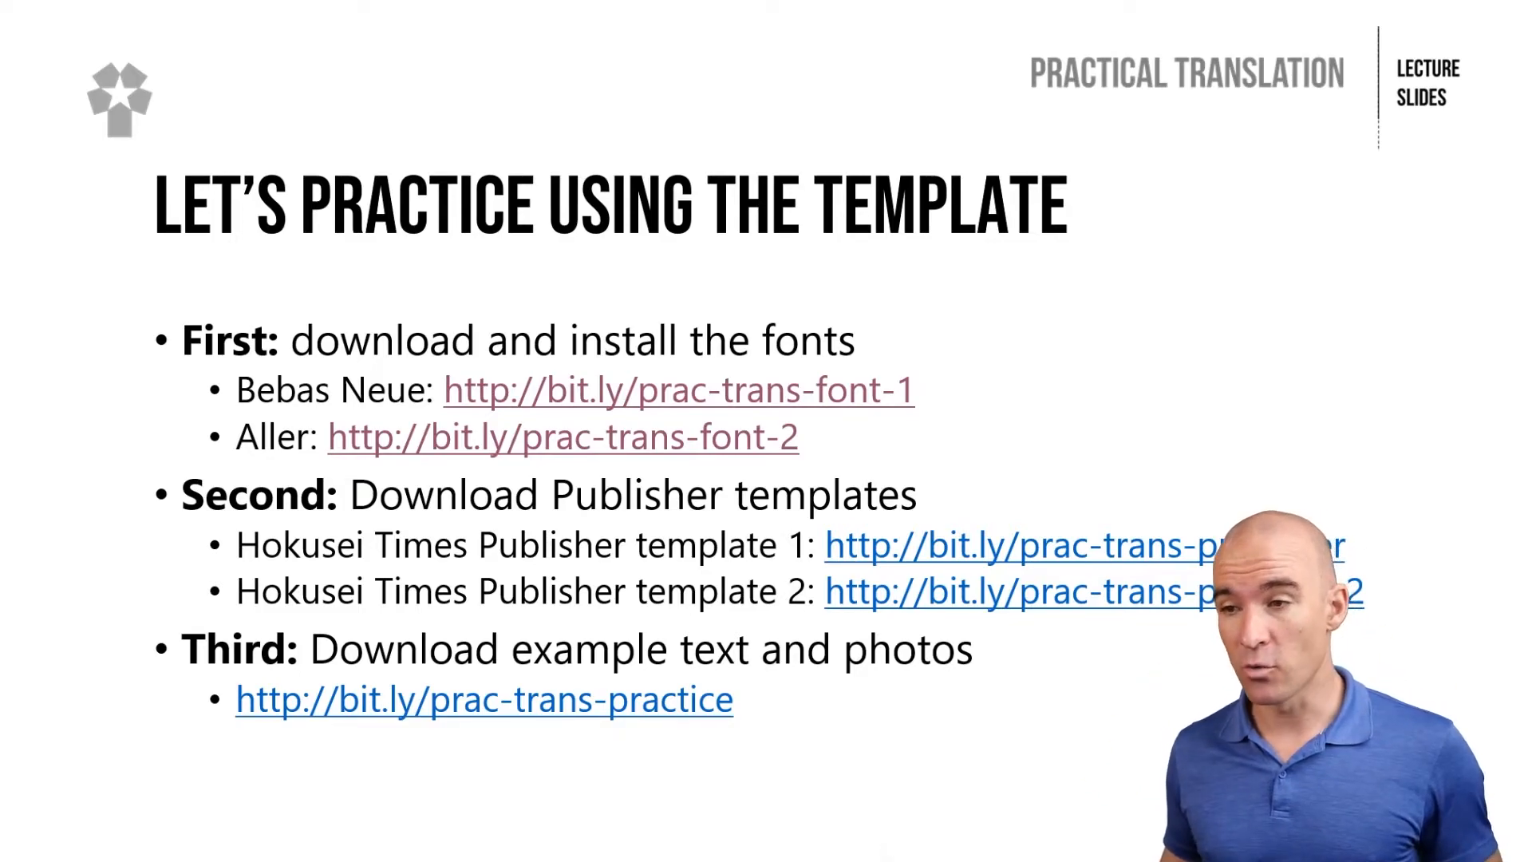
# Step: Download master_template_1.pub from its Google Drive link and hide the browser
pyautogui.click(1124, 549)
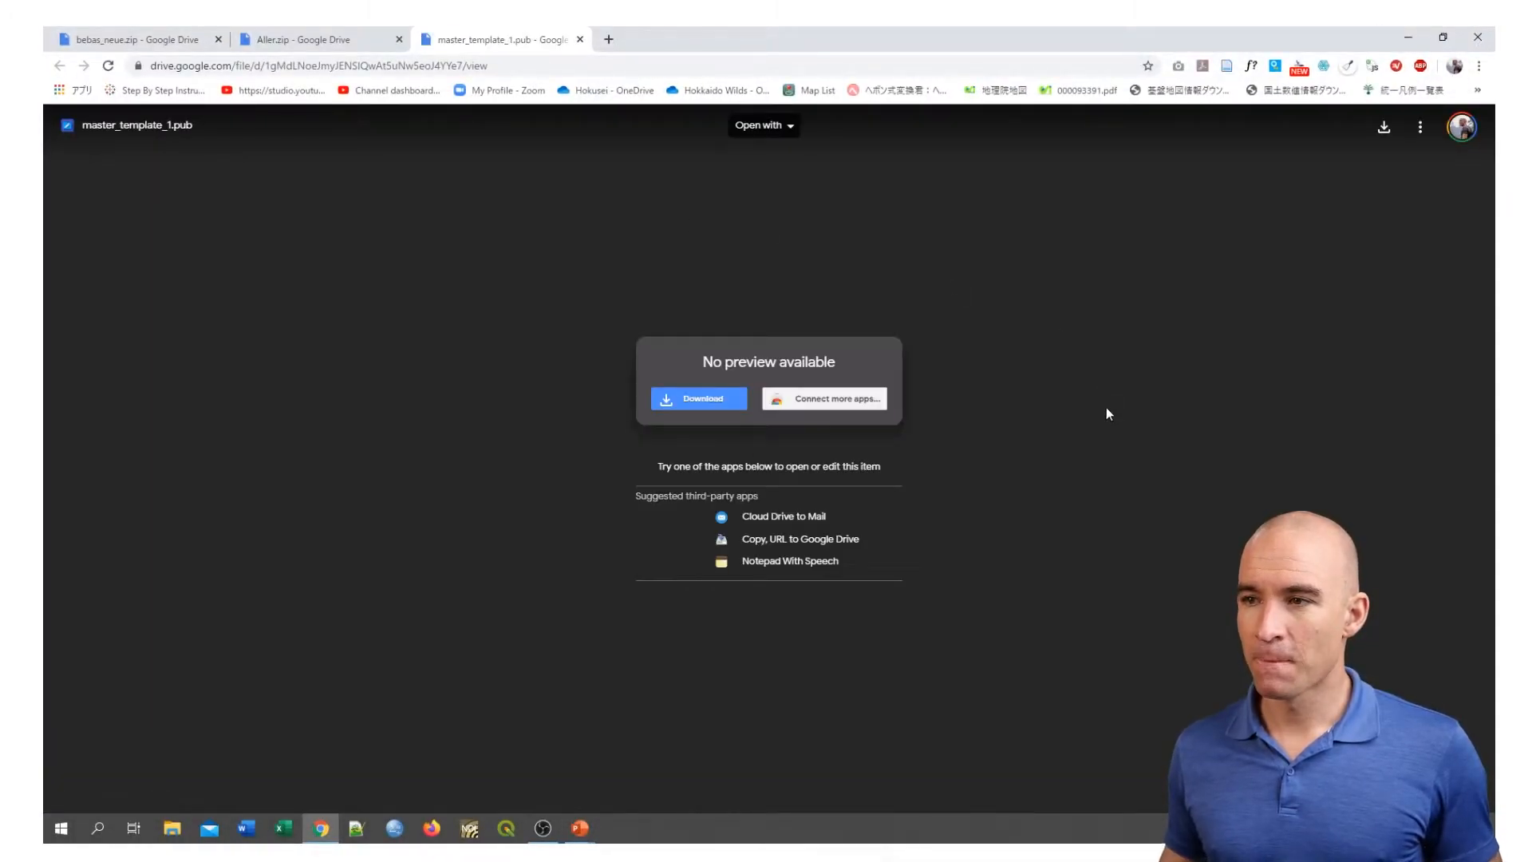
pyautogui.click(699, 400)
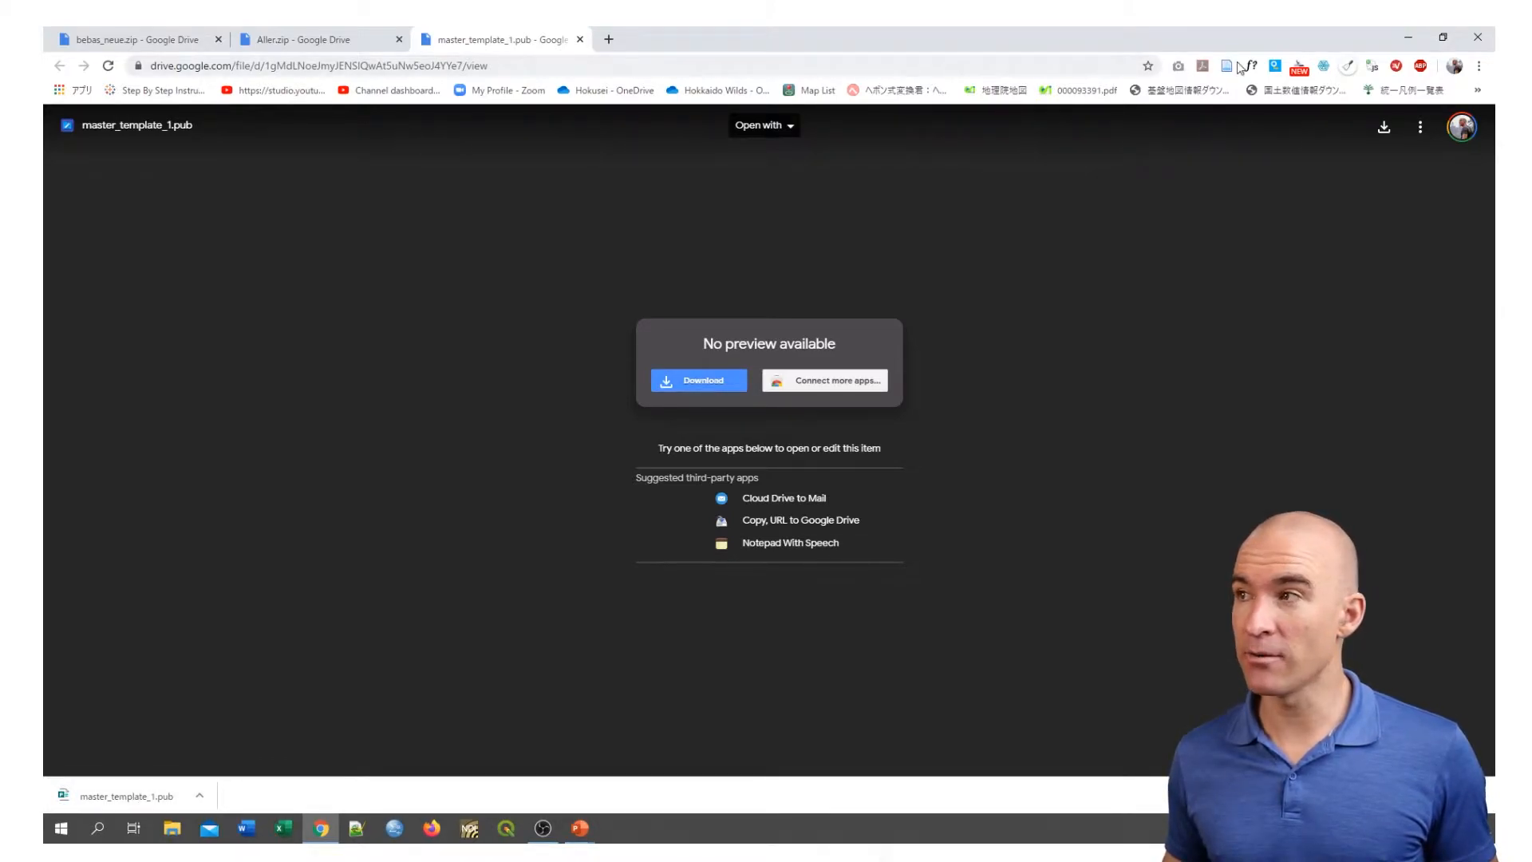
pyautogui.click(1407, 42)
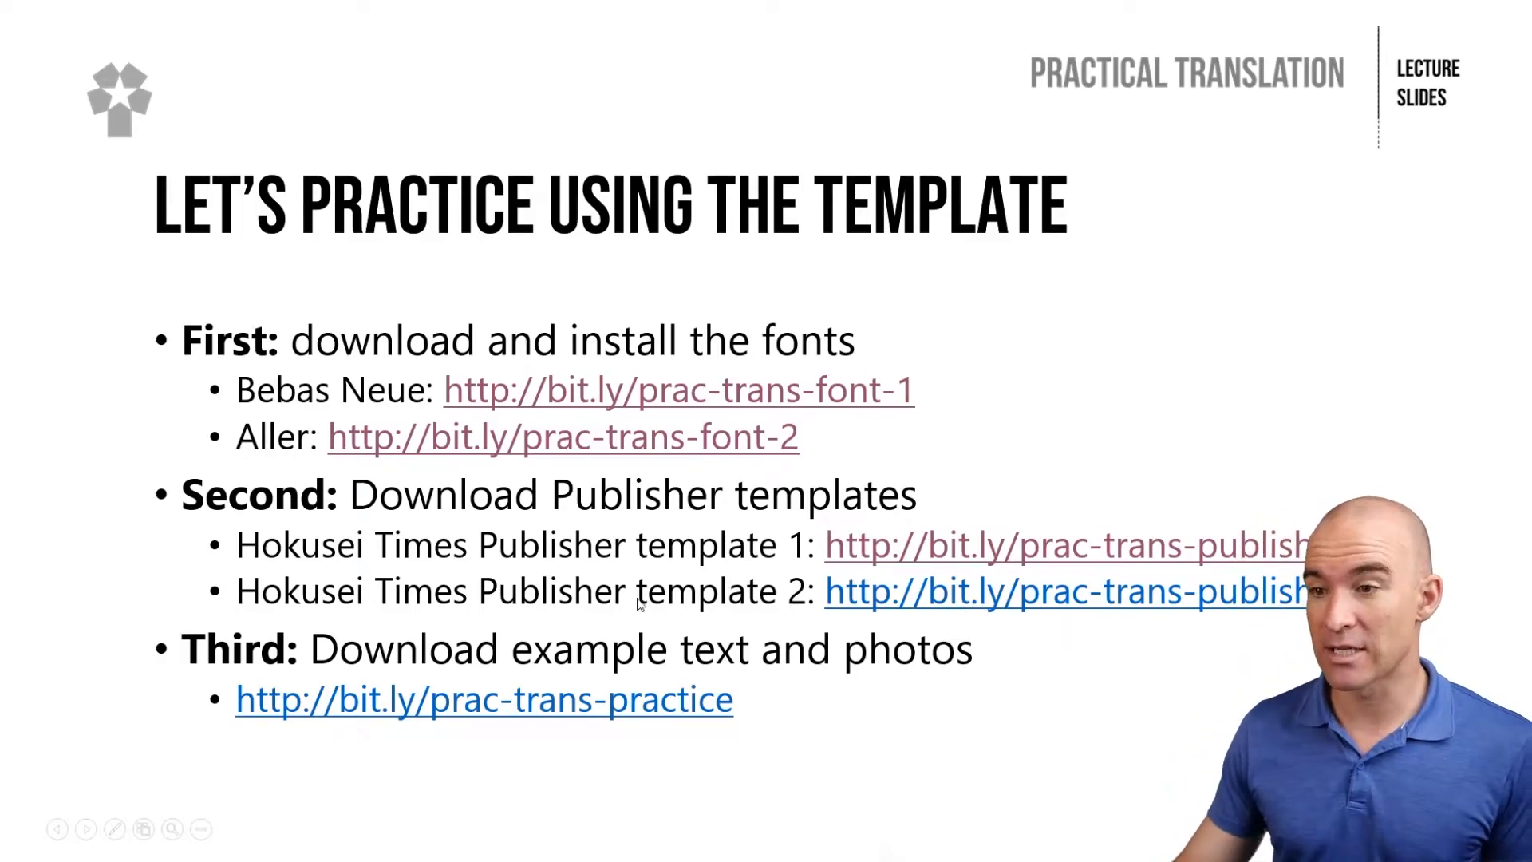
# Step: Download master_template_2.pub from its Google Drive link and close the browser
pyautogui.click(902, 604)
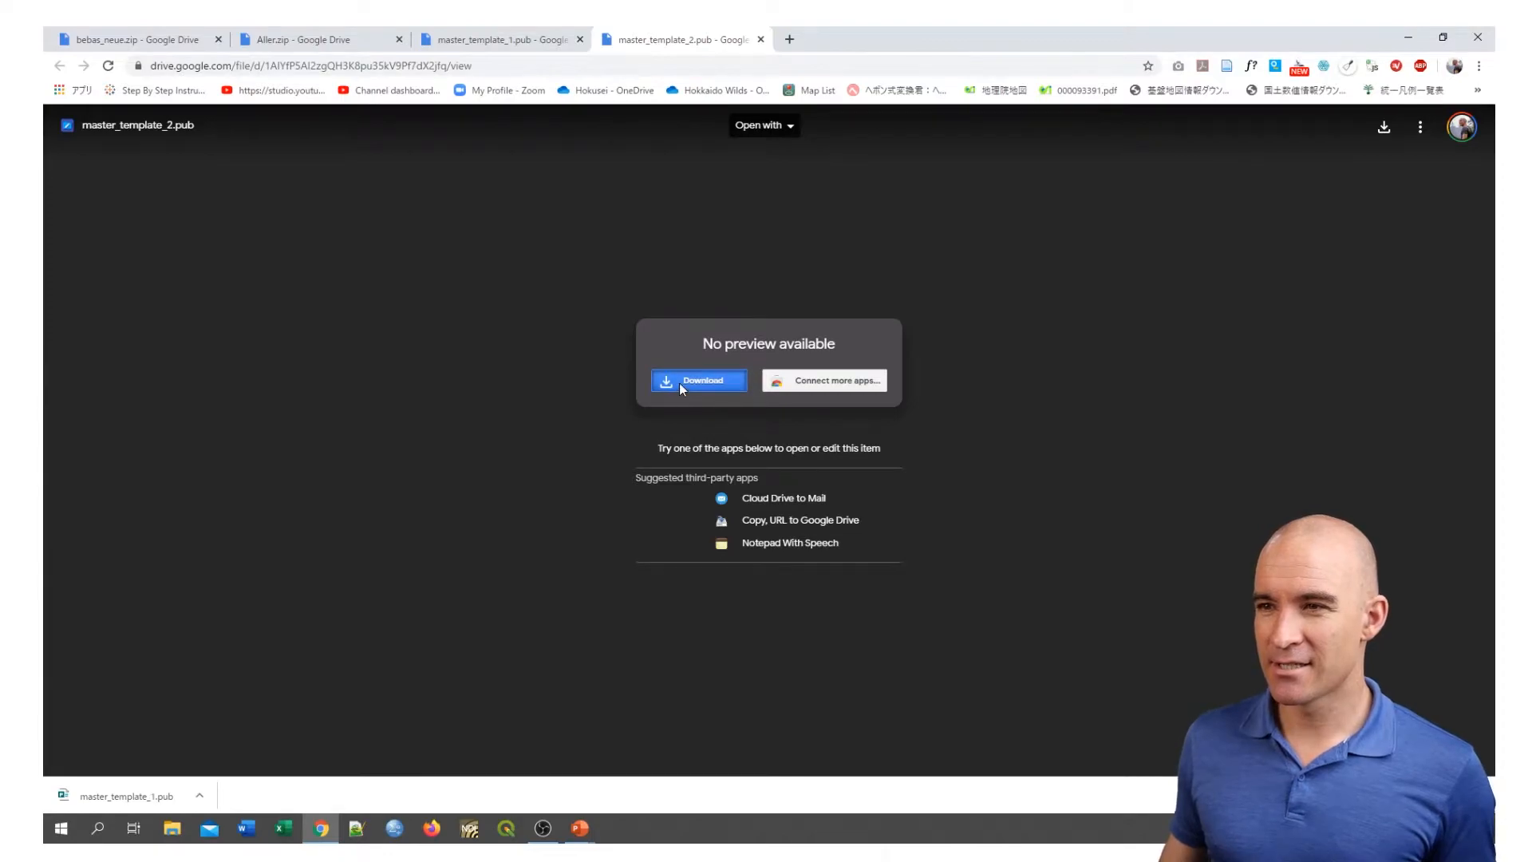
pyautogui.click(678, 381)
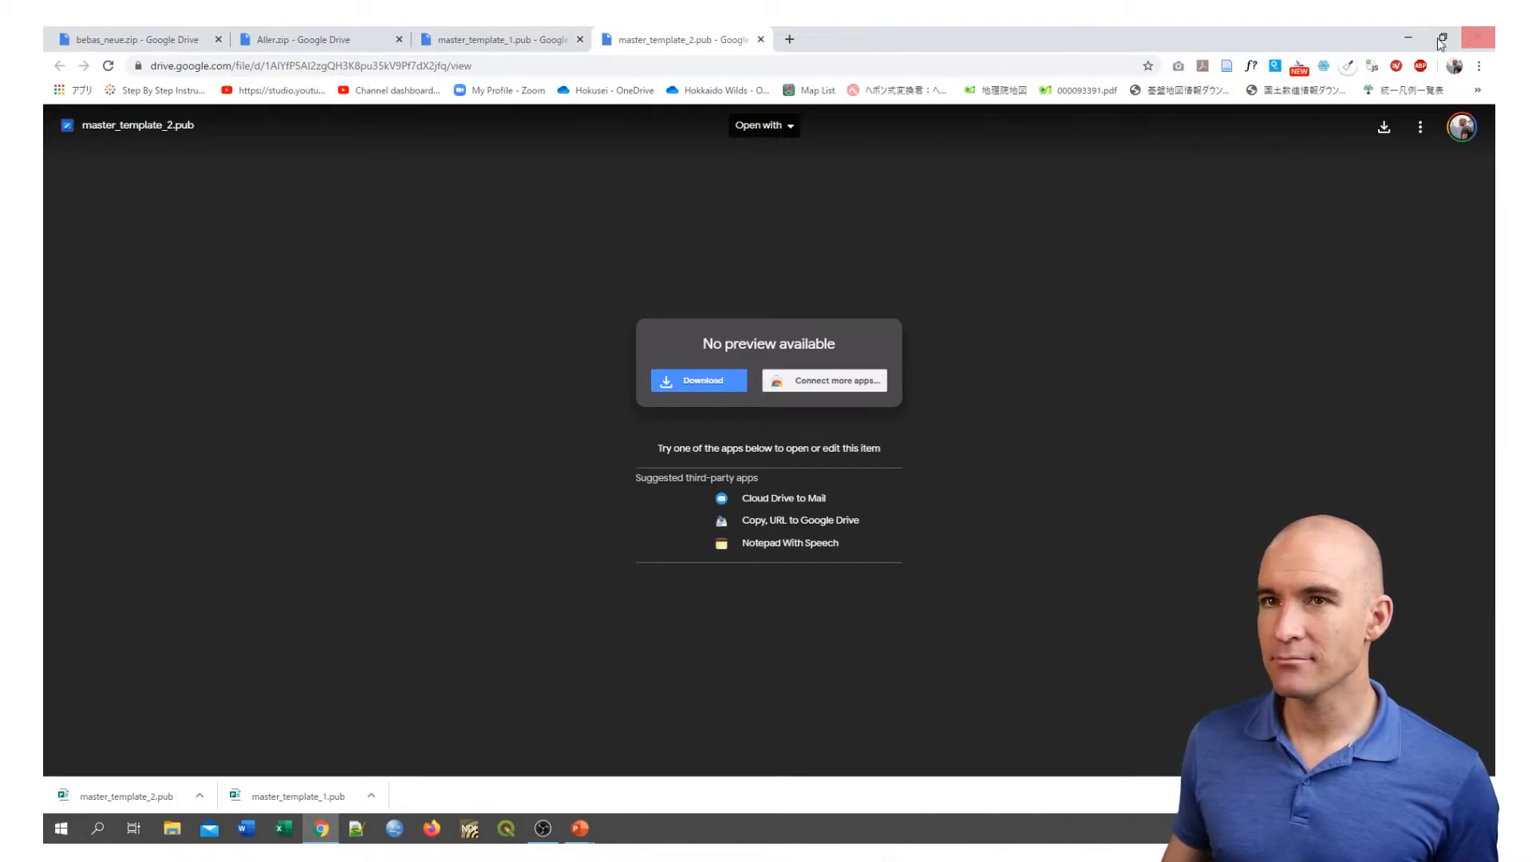
pyautogui.click(1477, 37)
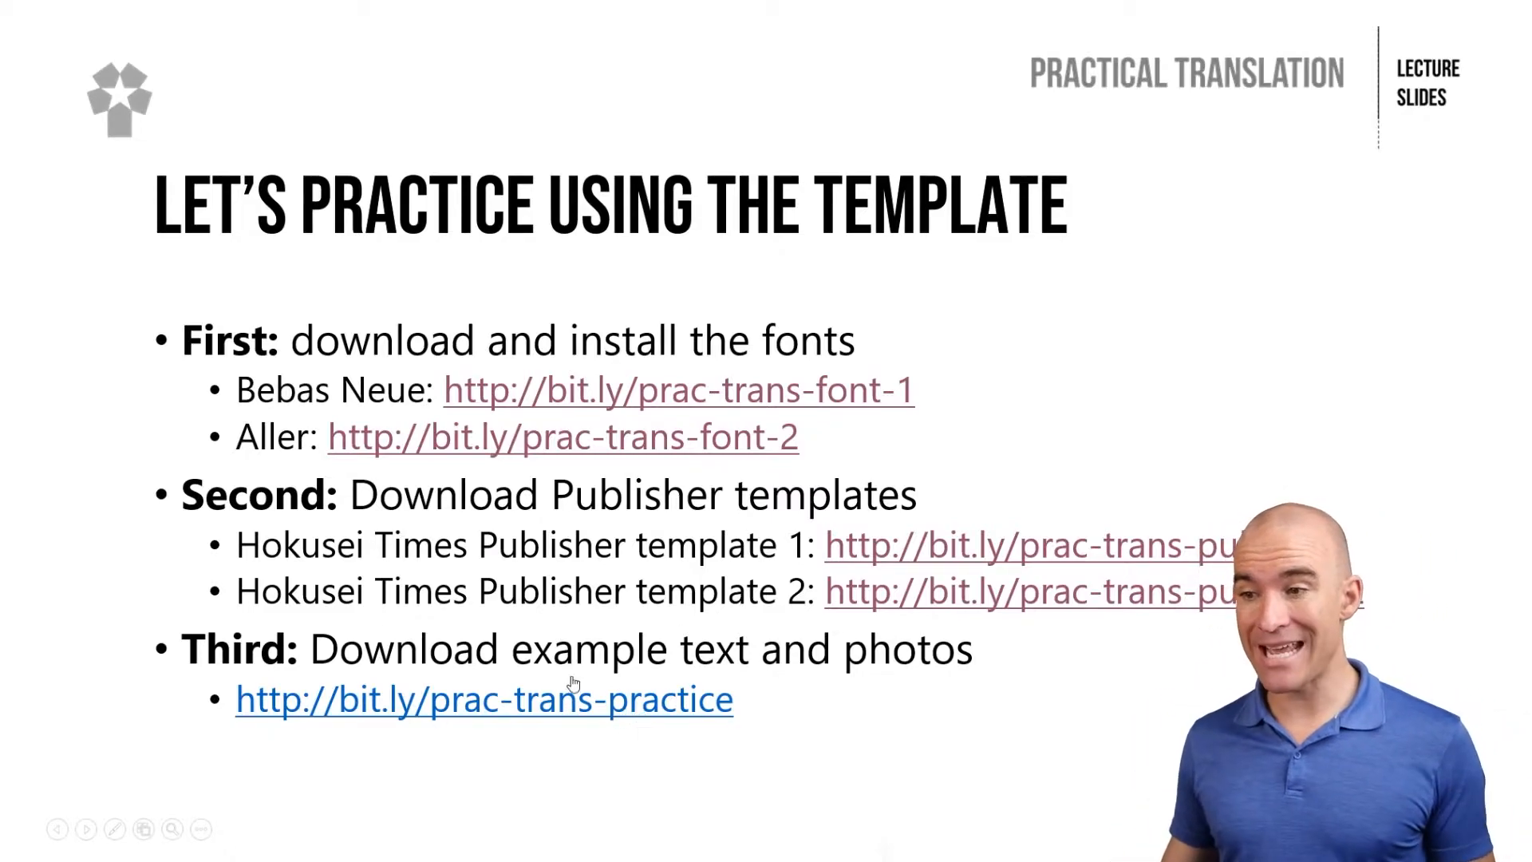
# Step: Follow the practice link and download frogs.docx and frog-pic1.jpg from Google Drive
pyautogui.click(492, 707)
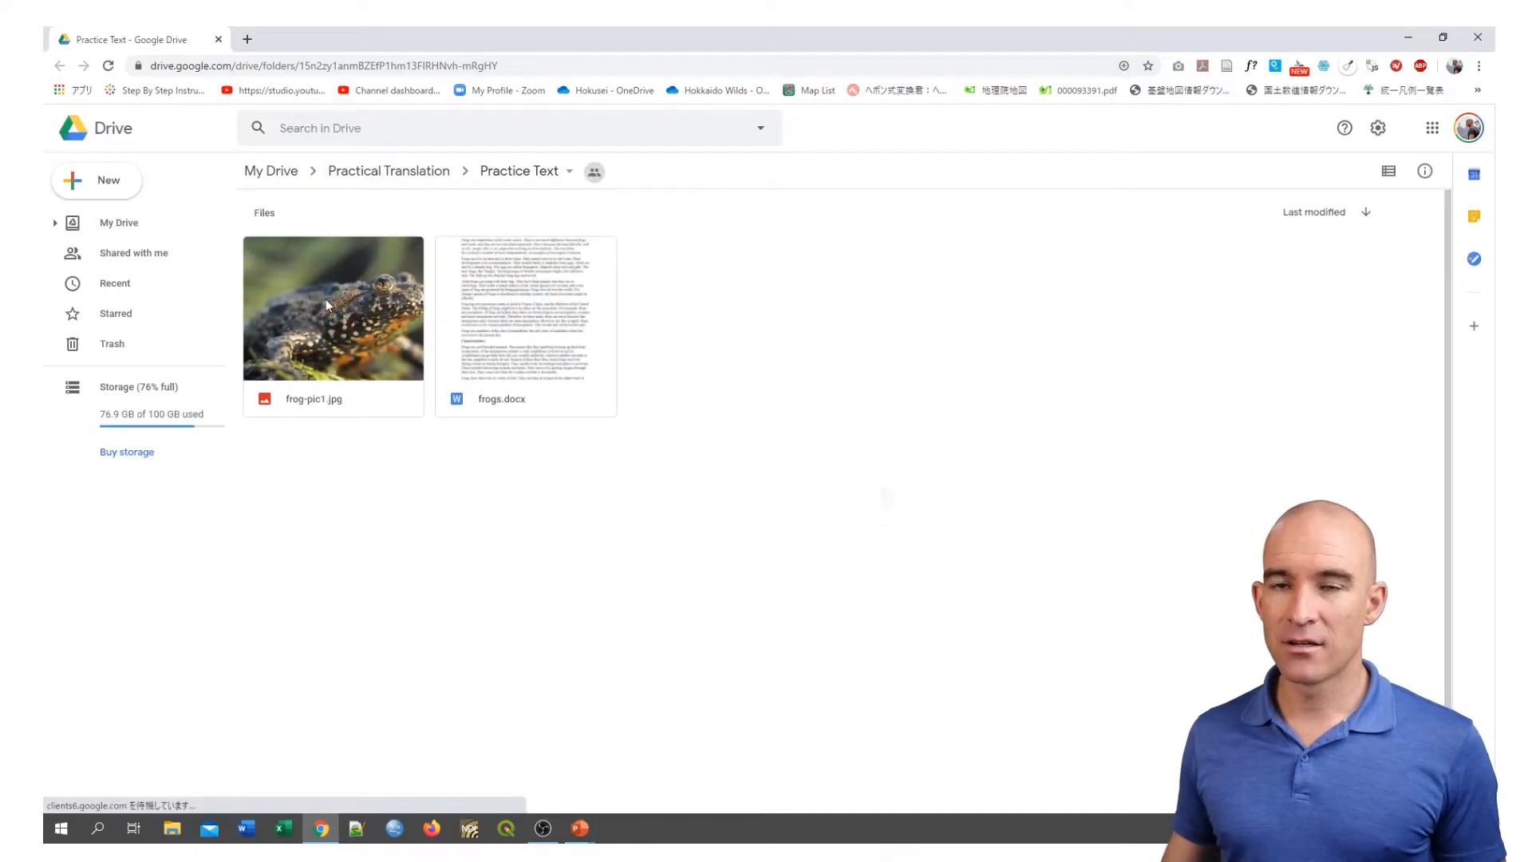
pyautogui.rightClick(528, 309)
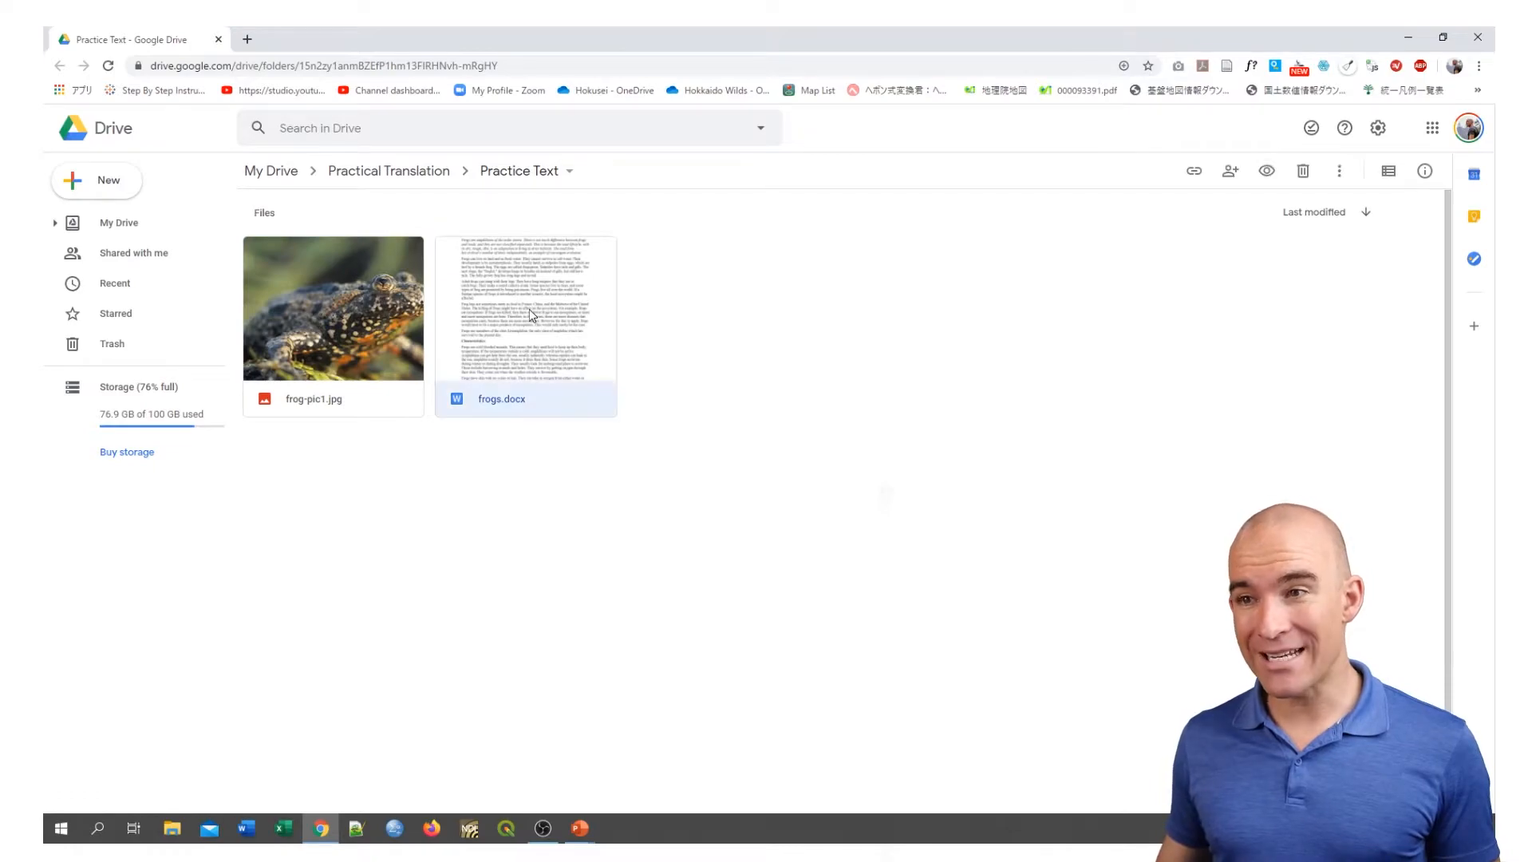
pyautogui.rightClick(418, 288)
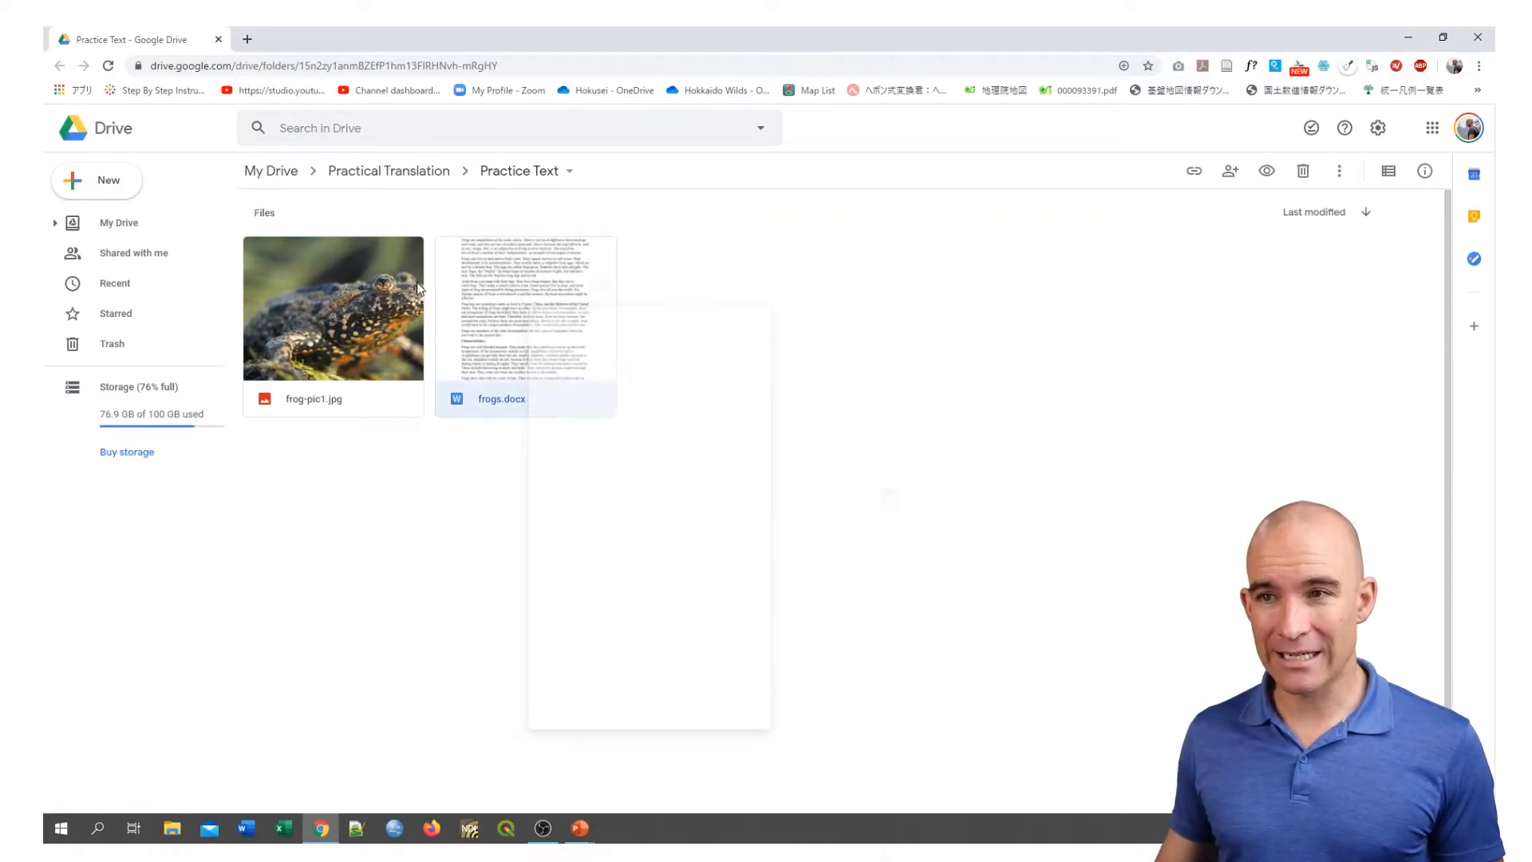
pyautogui.rightClick(494, 274)
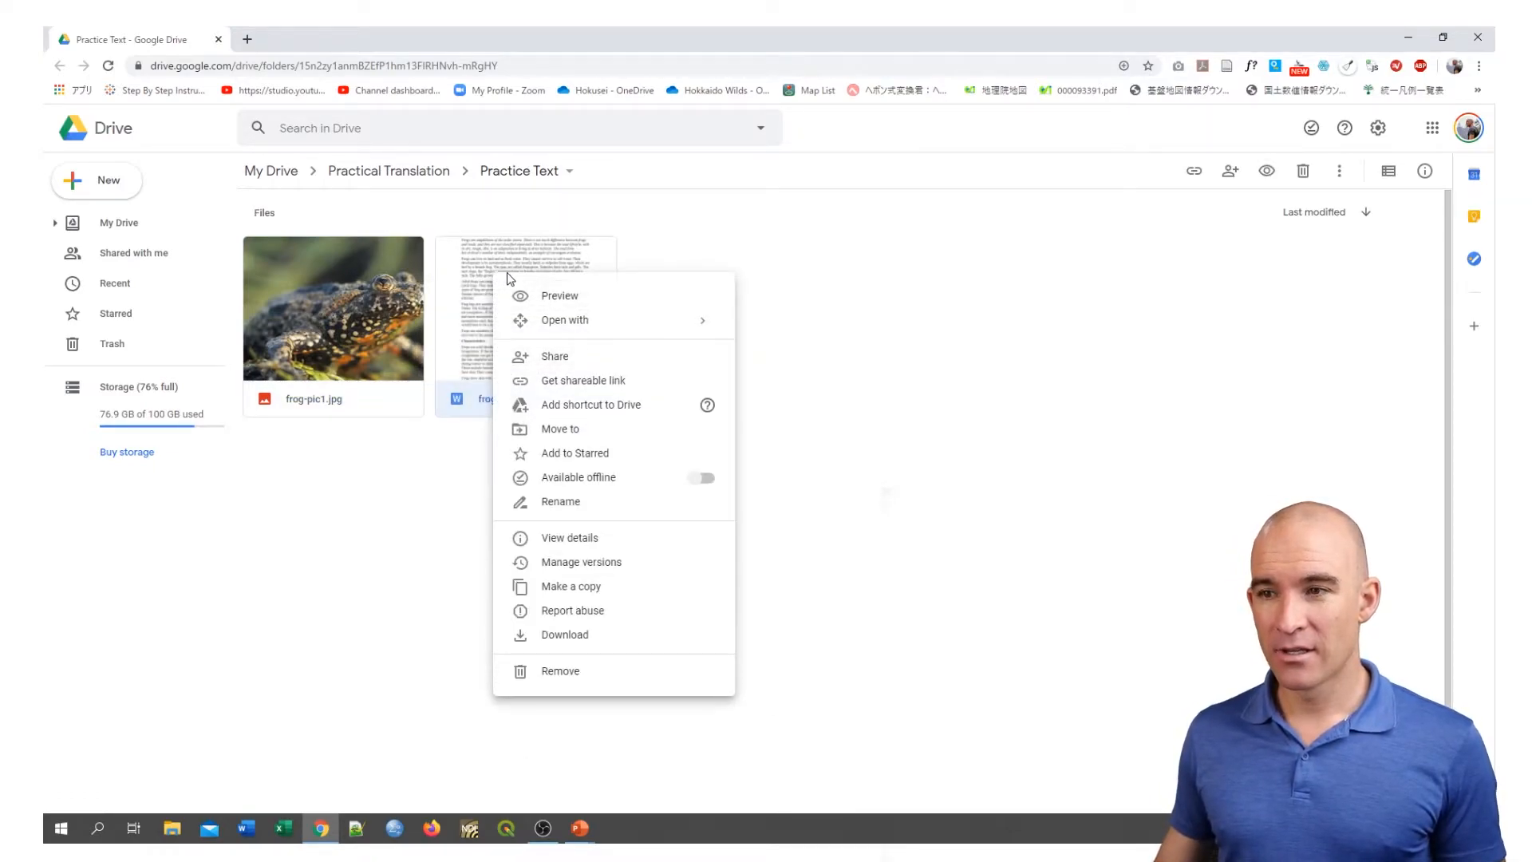
pyautogui.click(613, 636)
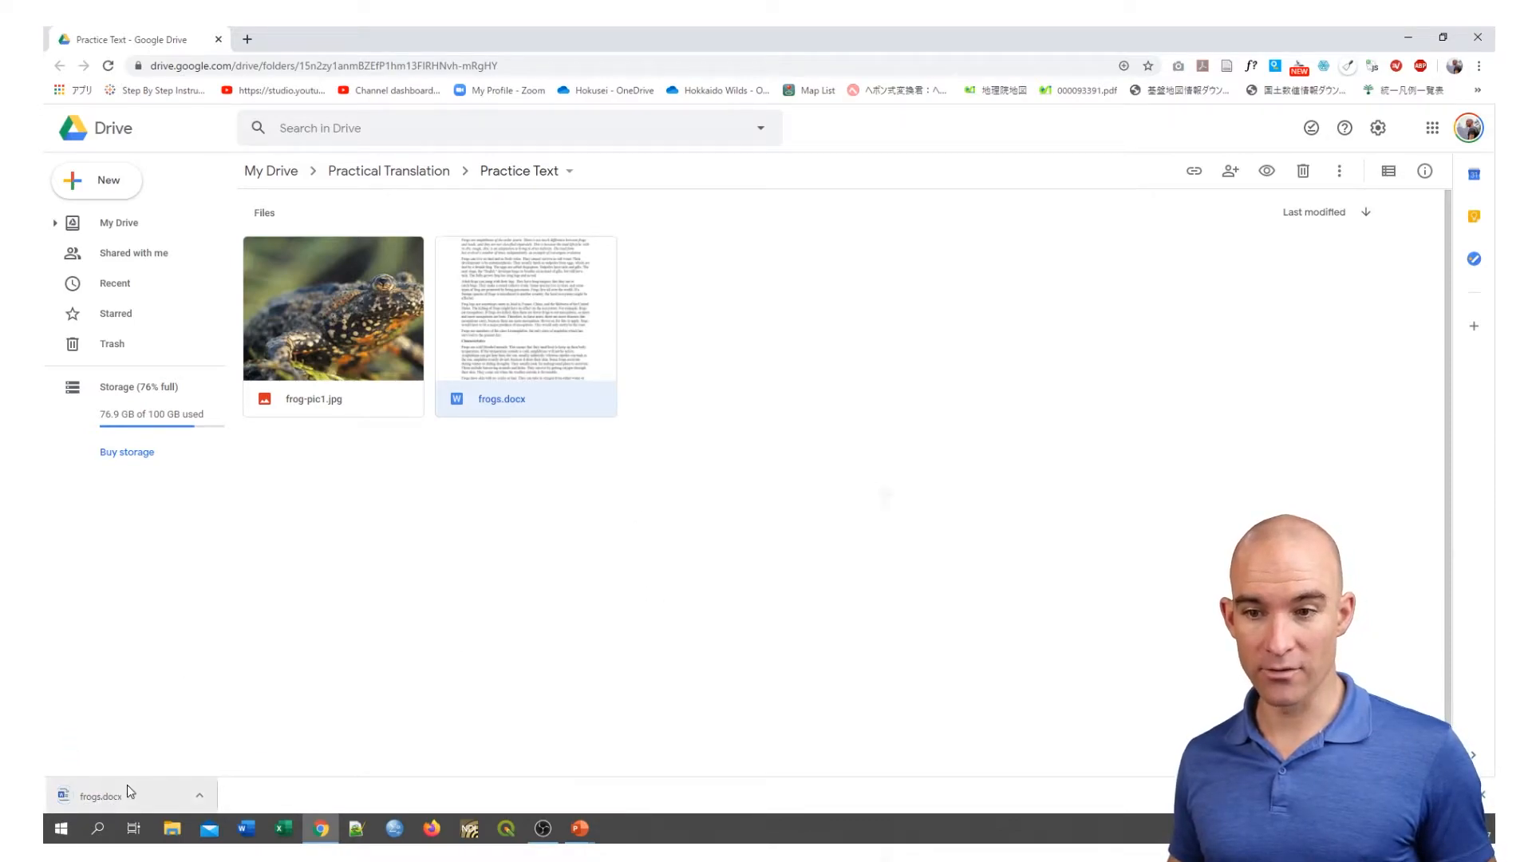
pyautogui.rightClick(343, 302)
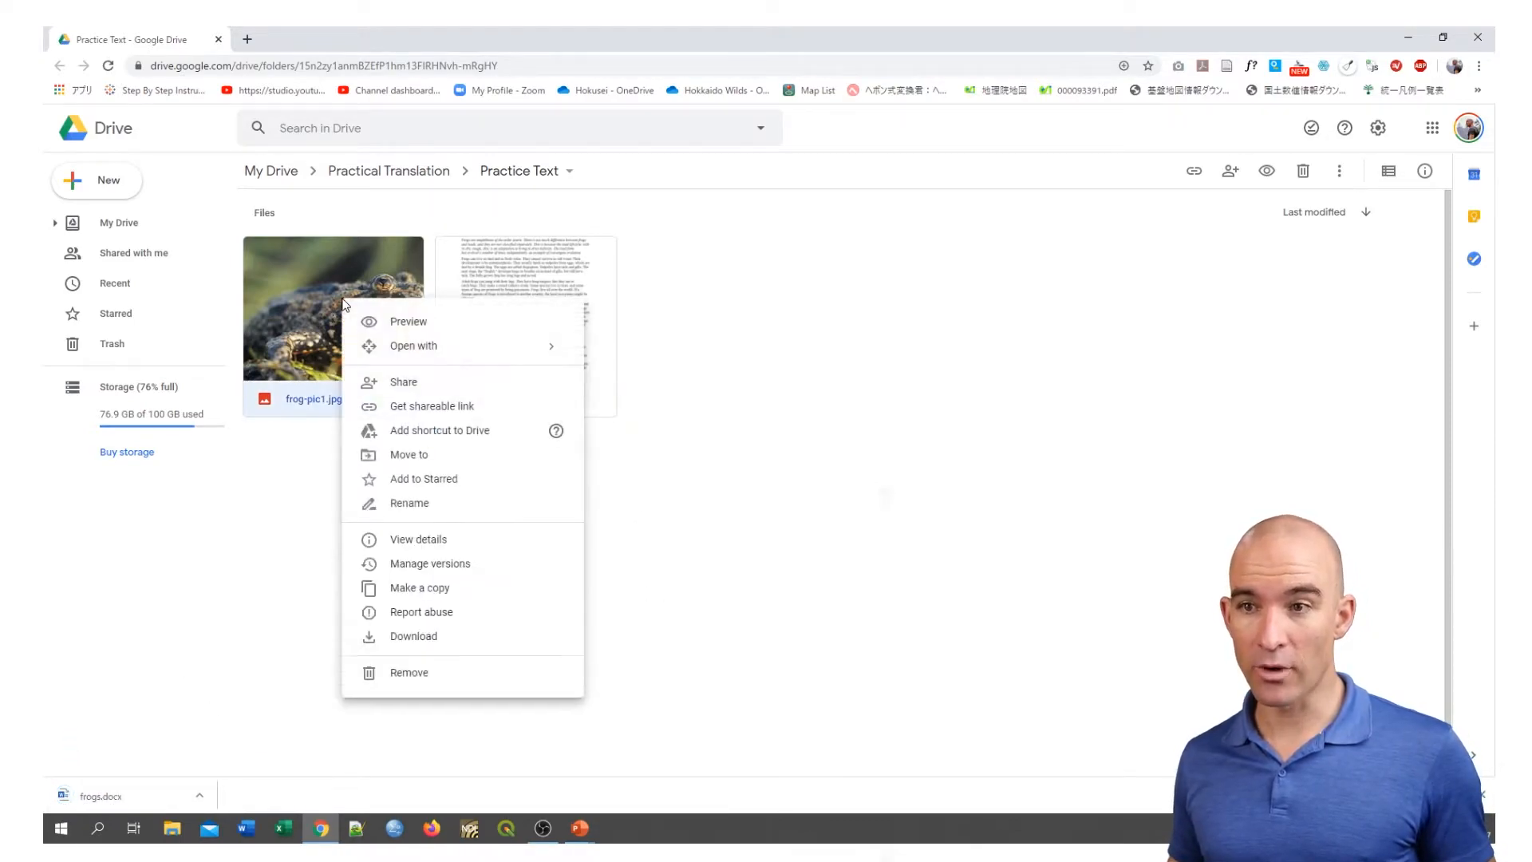
pyautogui.click(436, 636)
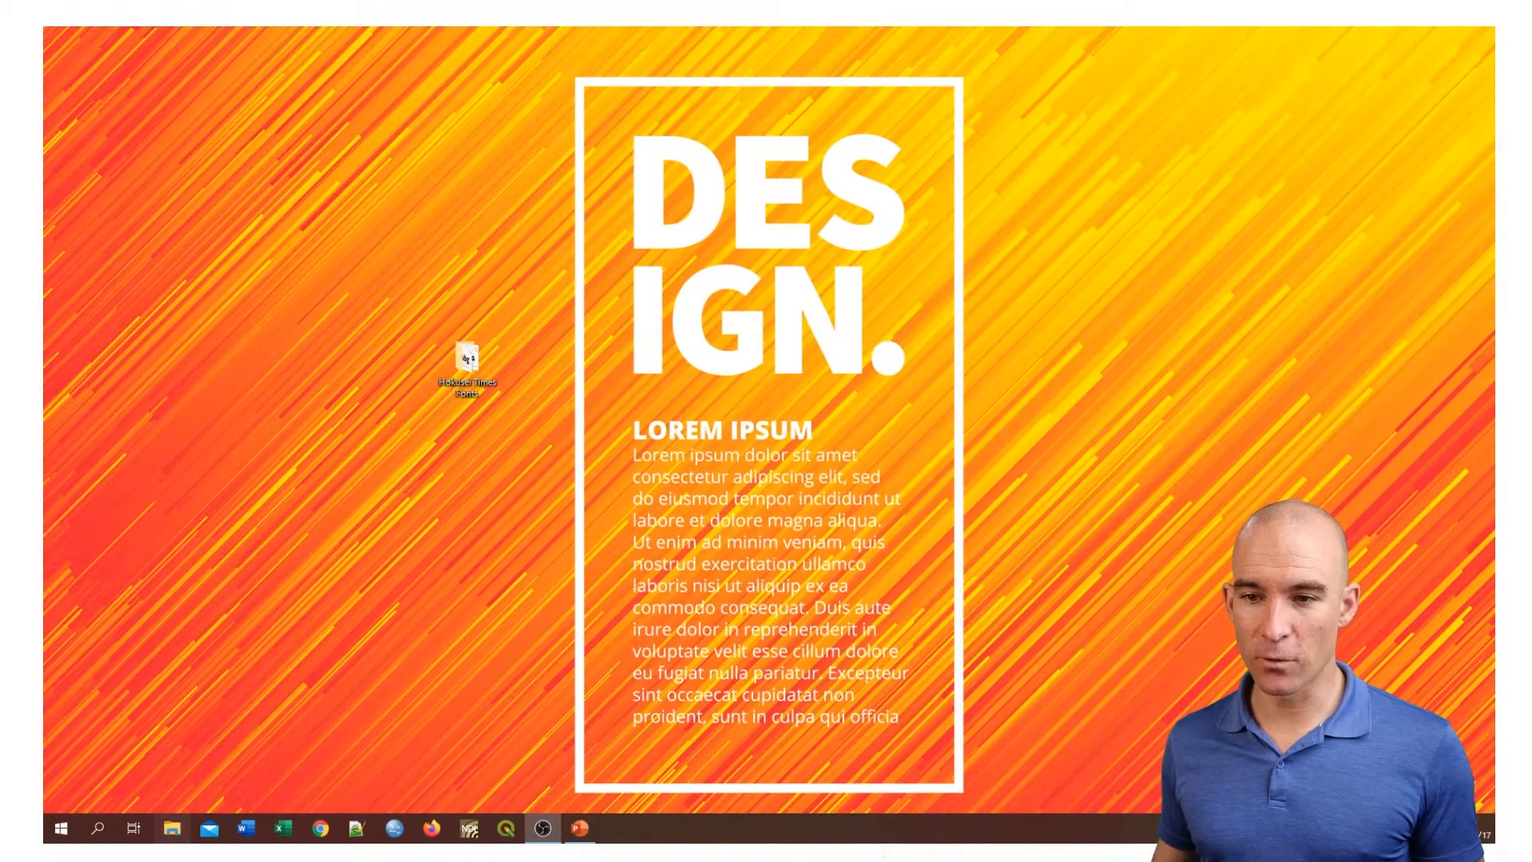
# Step: Preview the downloaded files in Downloads, then open master_template_1 in Publisher
pyautogui.click(171, 828)
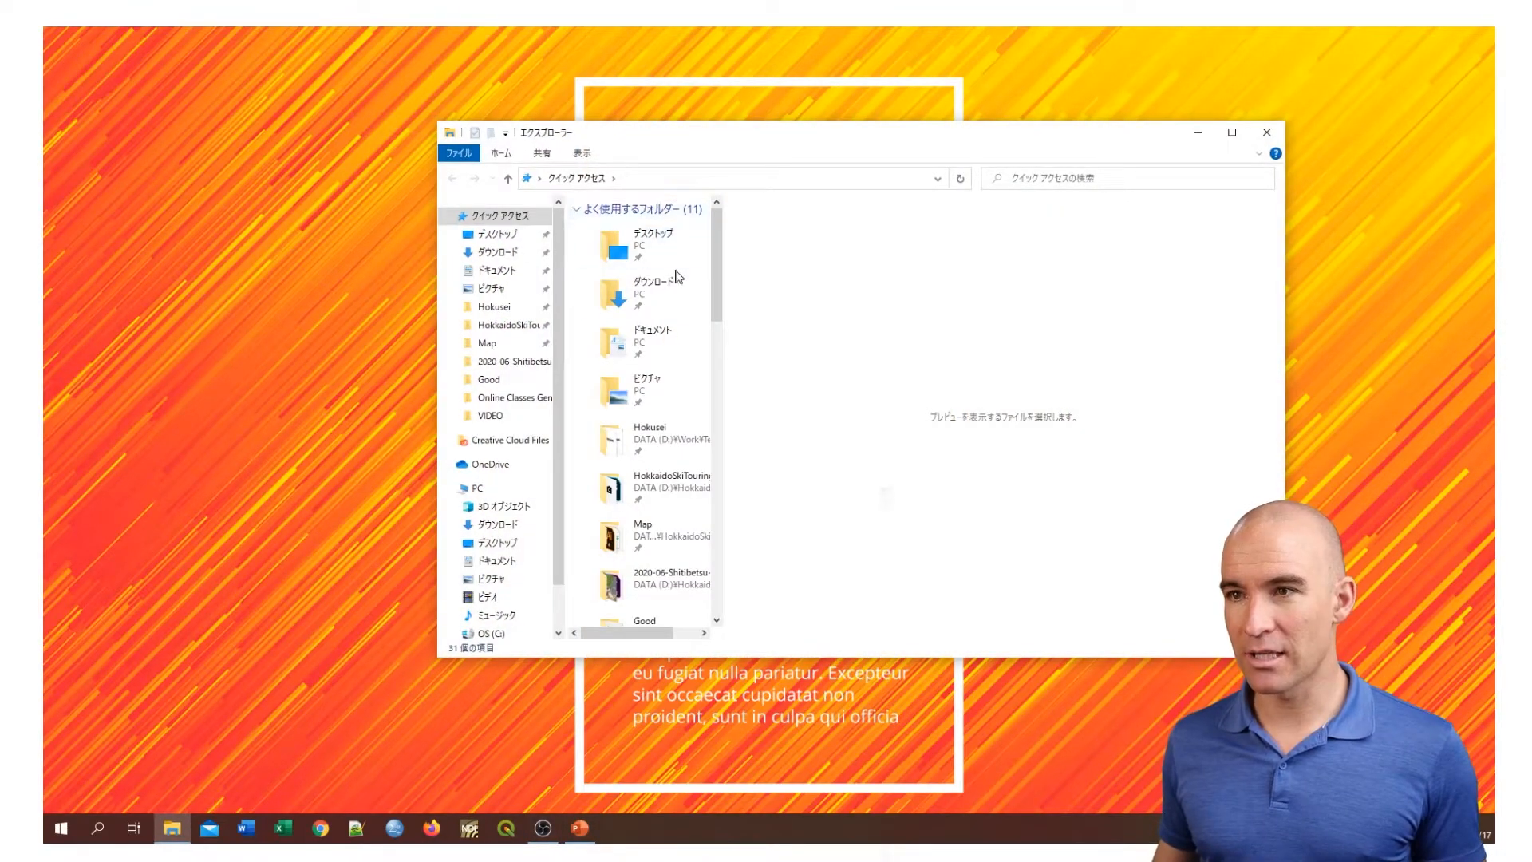
pyautogui.click(648, 288)
pyautogui.doubleClick(665, 302)
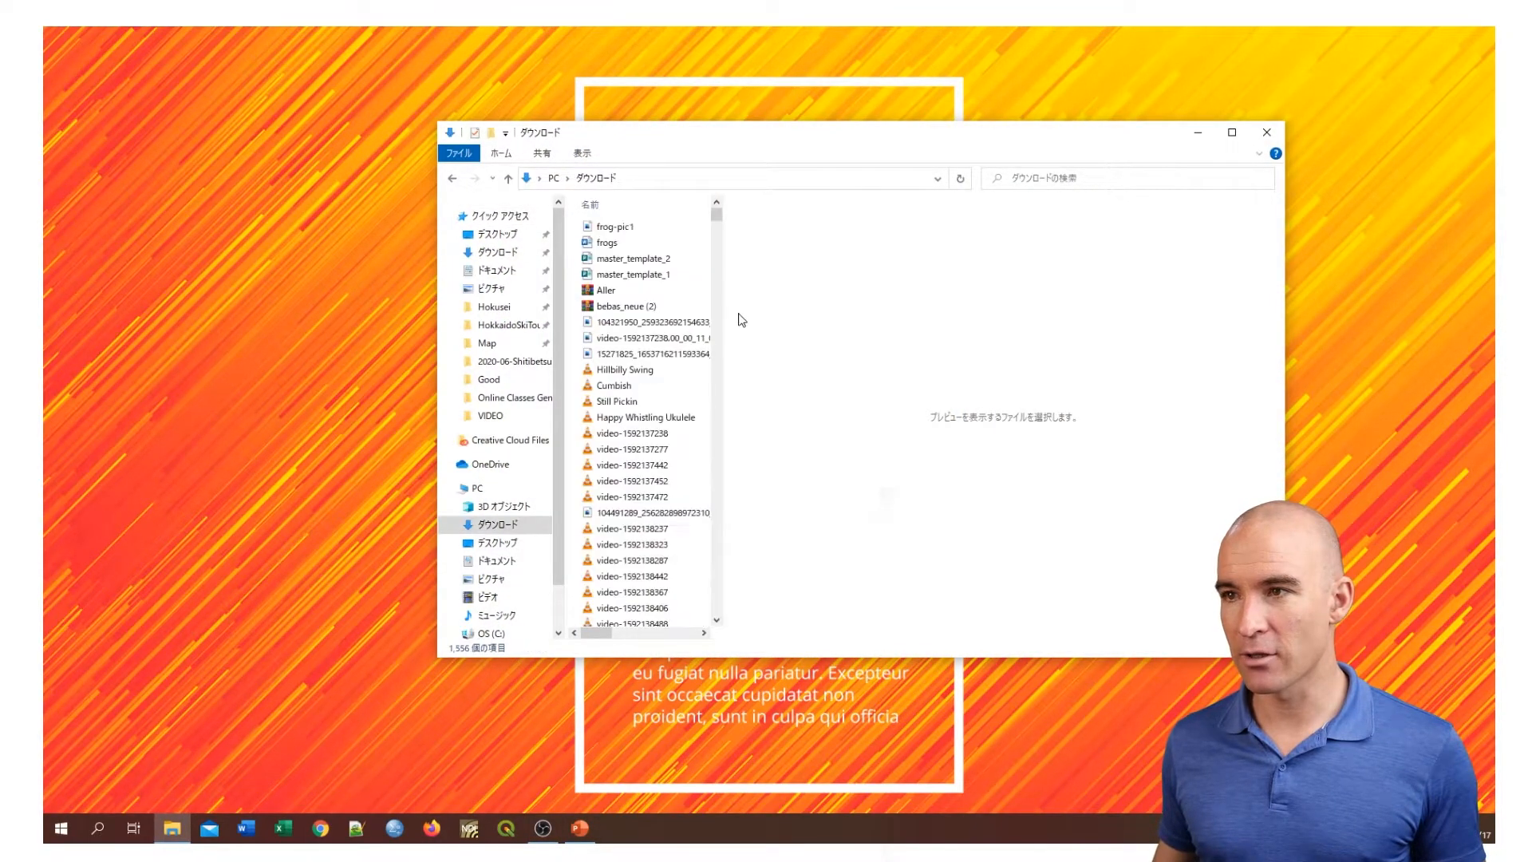
pyautogui.click(633, 229)
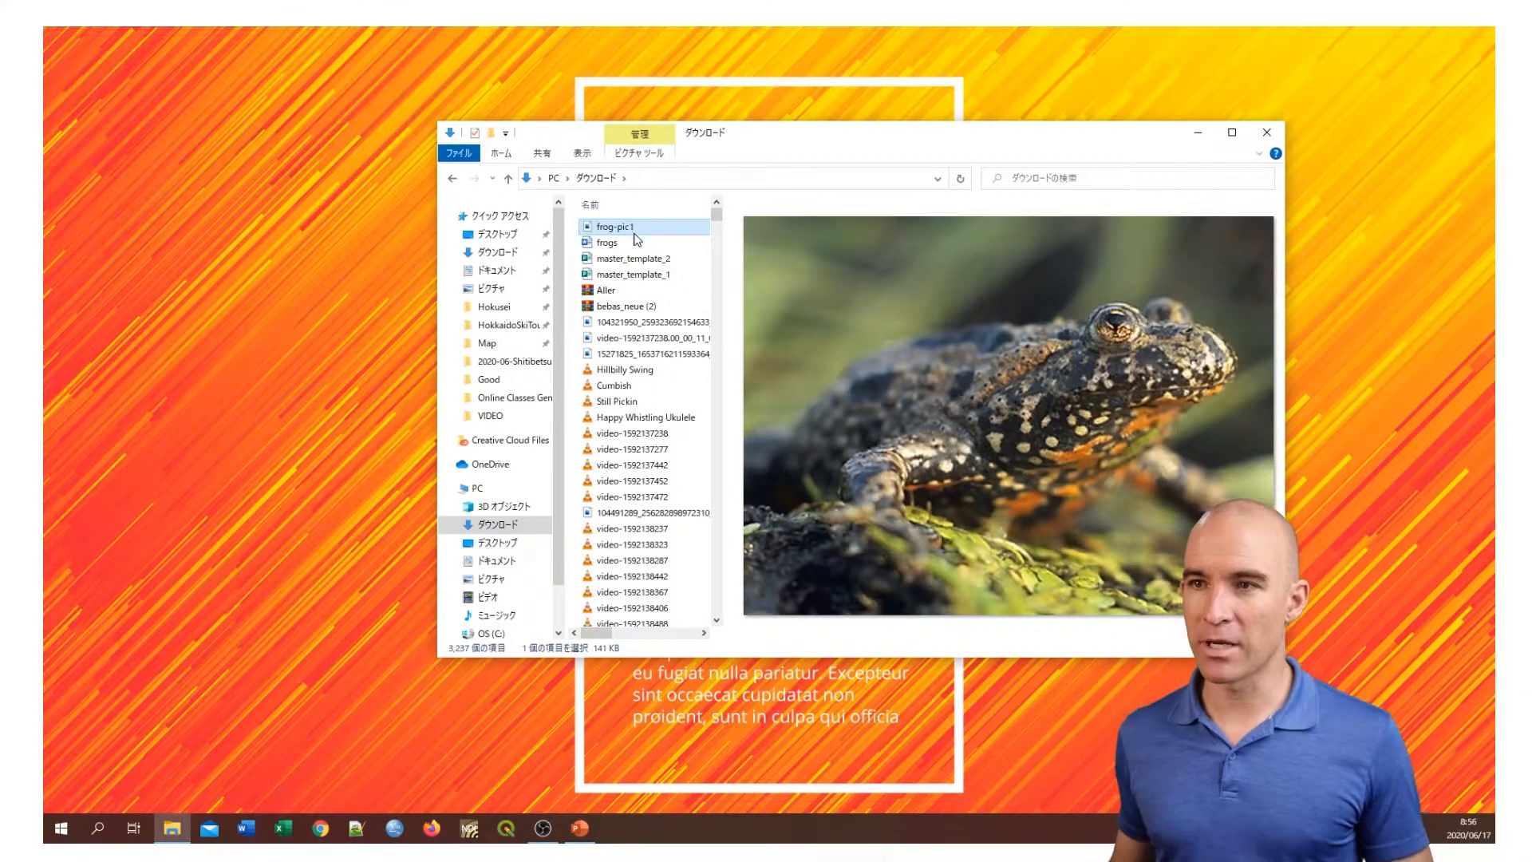
pyautogui.click(626, 243)
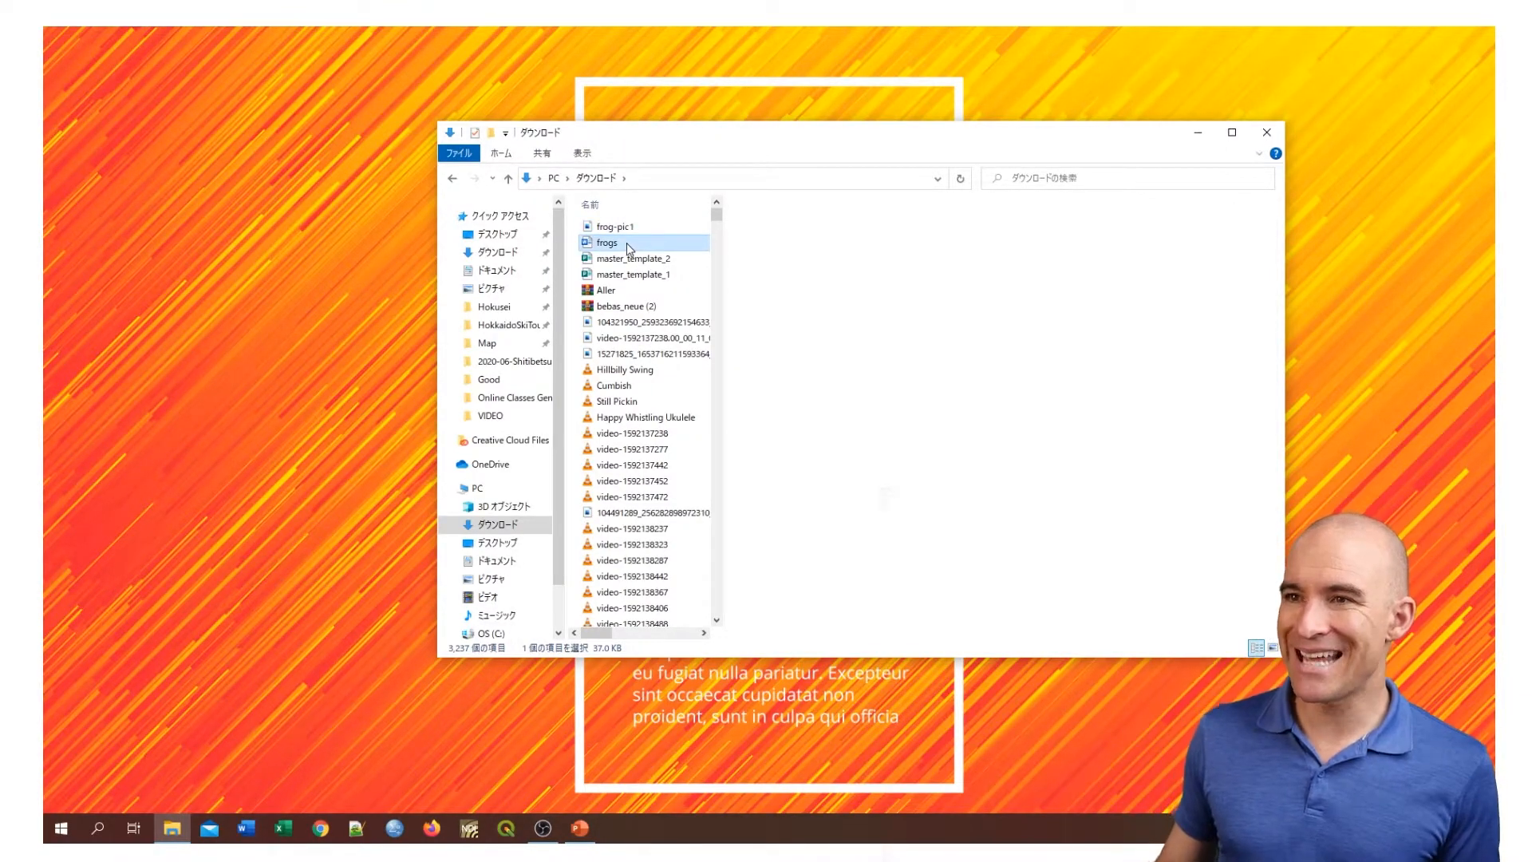
pyautogui.click(661, 260)
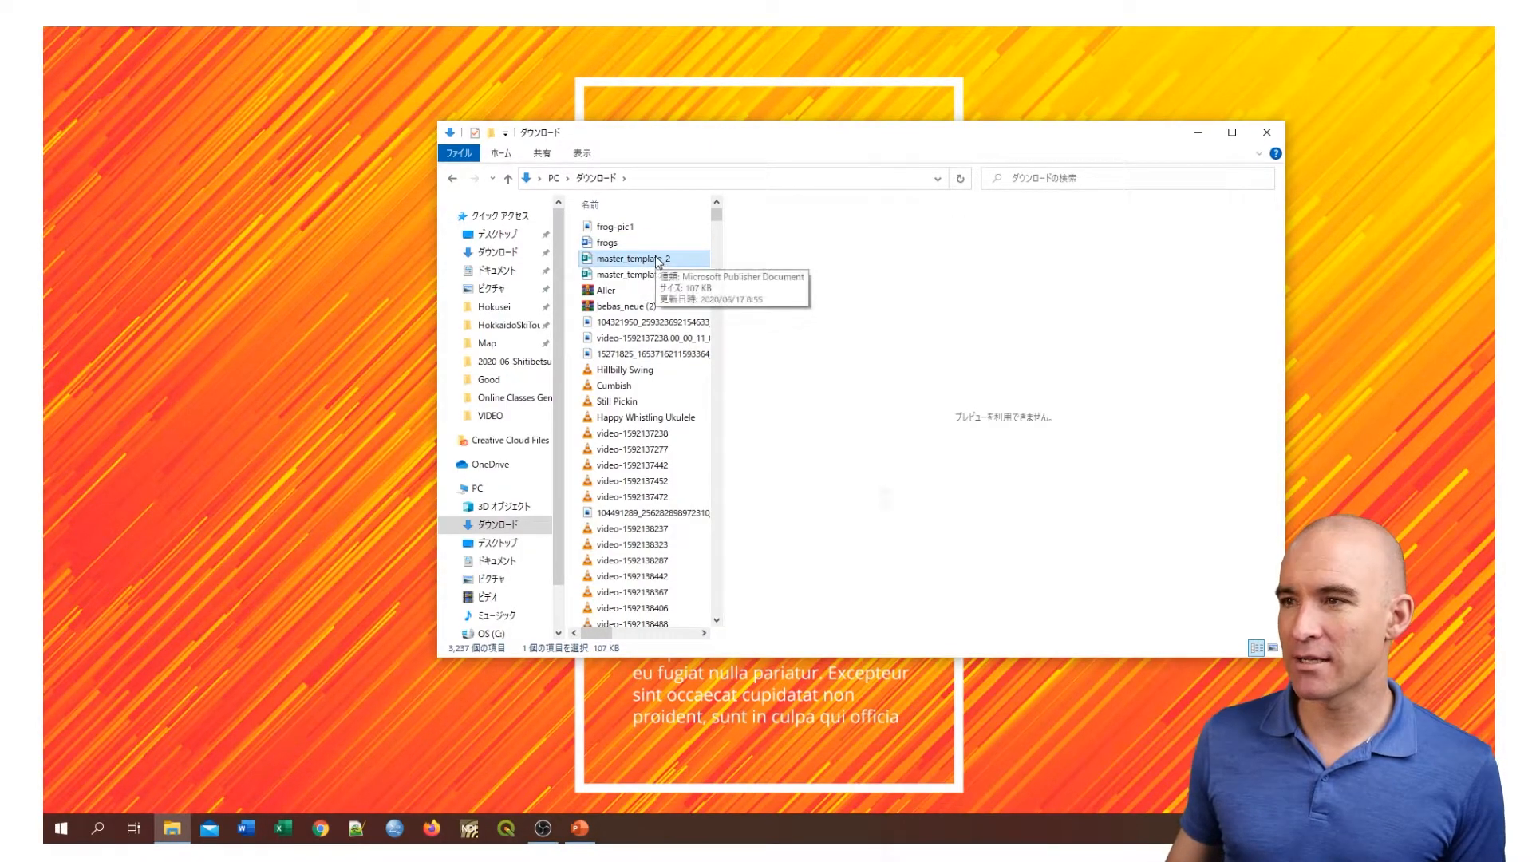
pyautogui.click(663, 275)
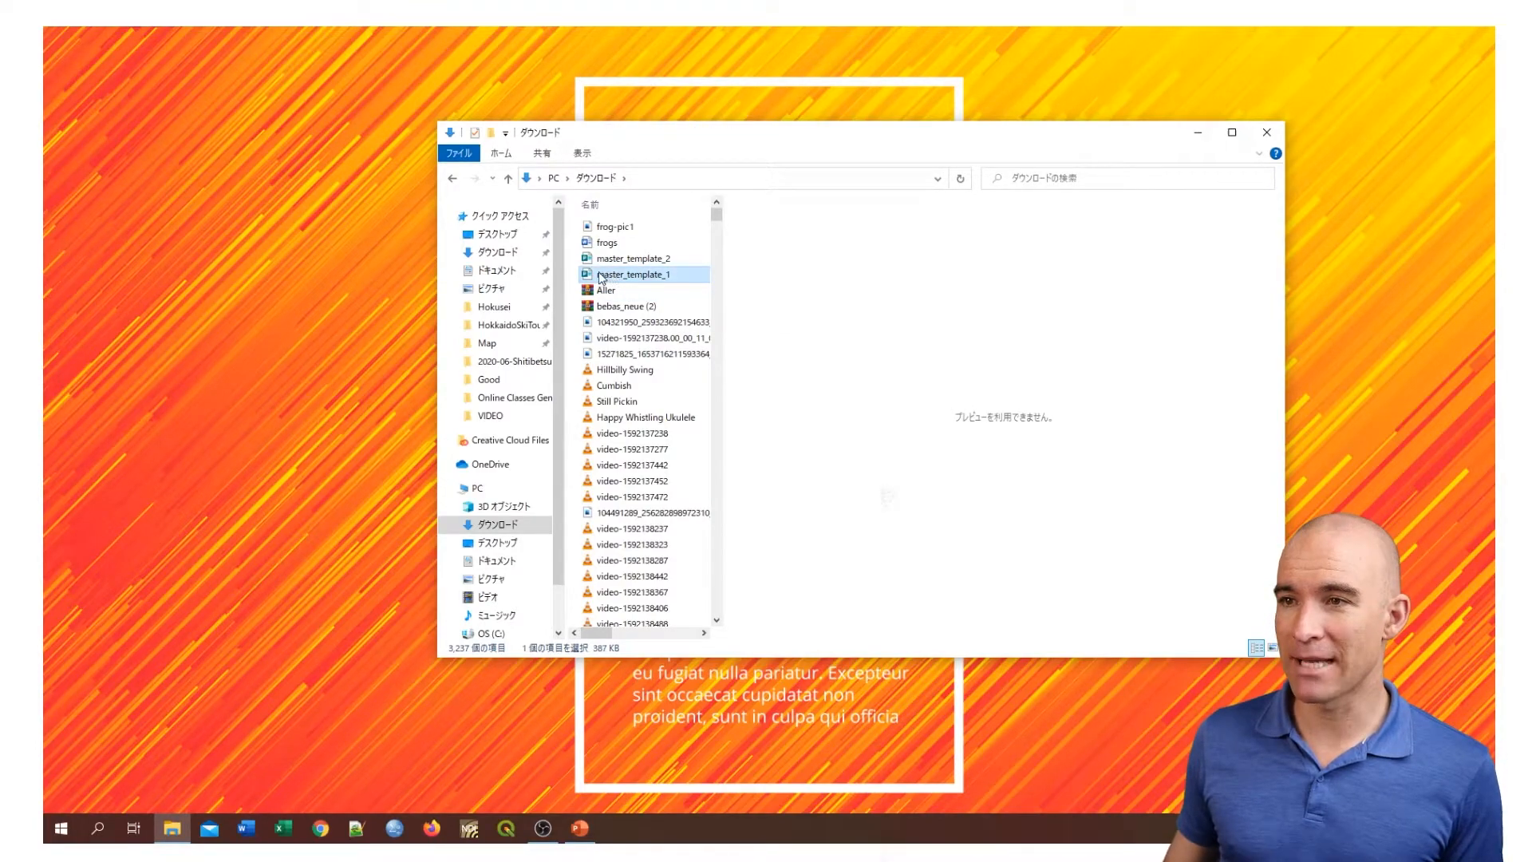
pyautogui.press('Return')
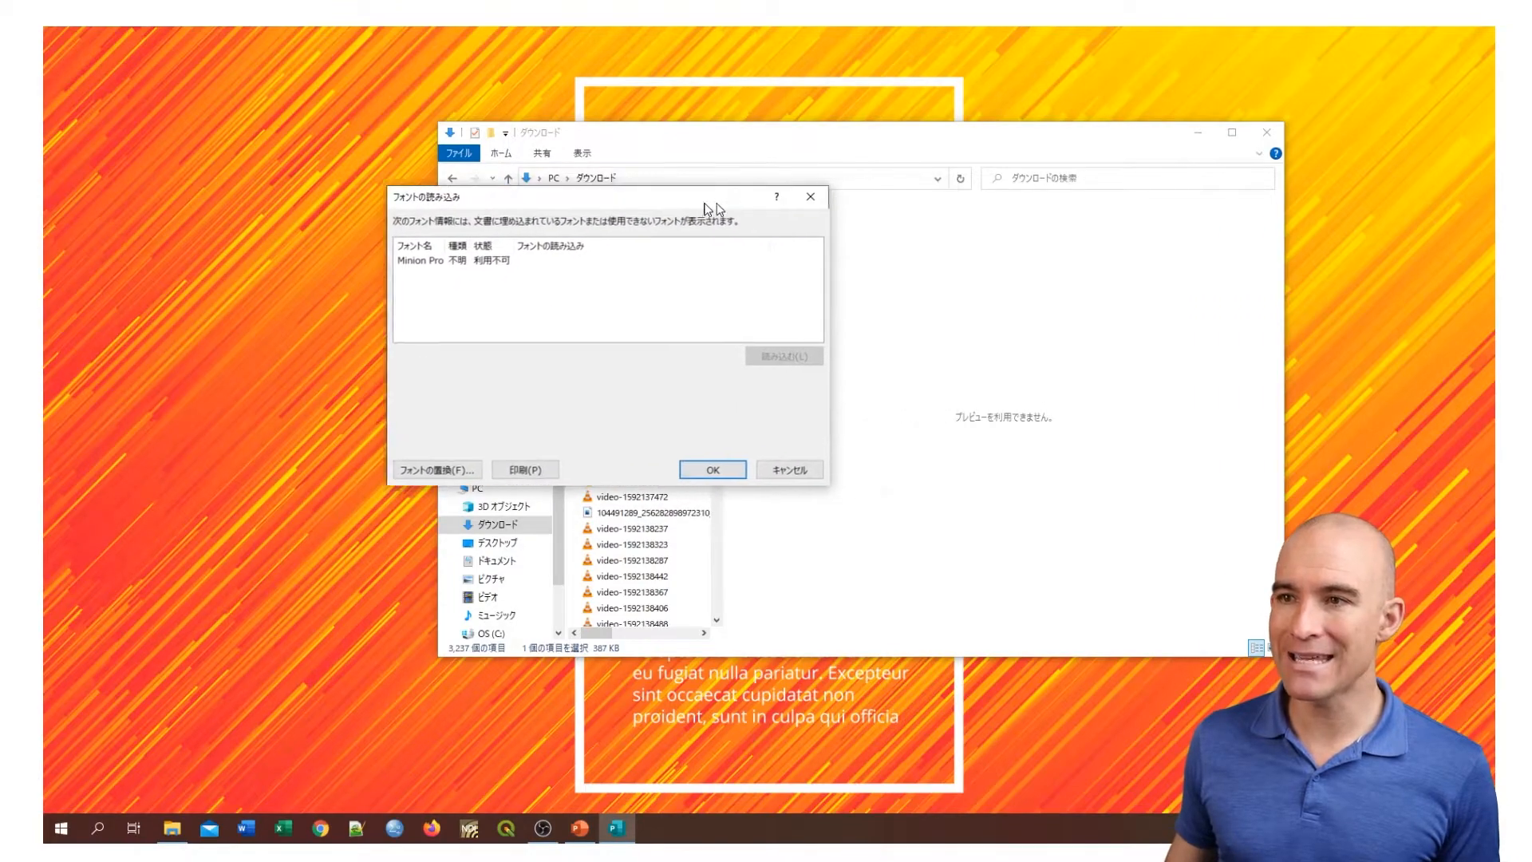
# Step: Dismiss the missing Minion Pro font notice and maximize the master_template_1.pub window
pyautogui.moveTo(688, 201); pyautogui.dragTo(609, 99)
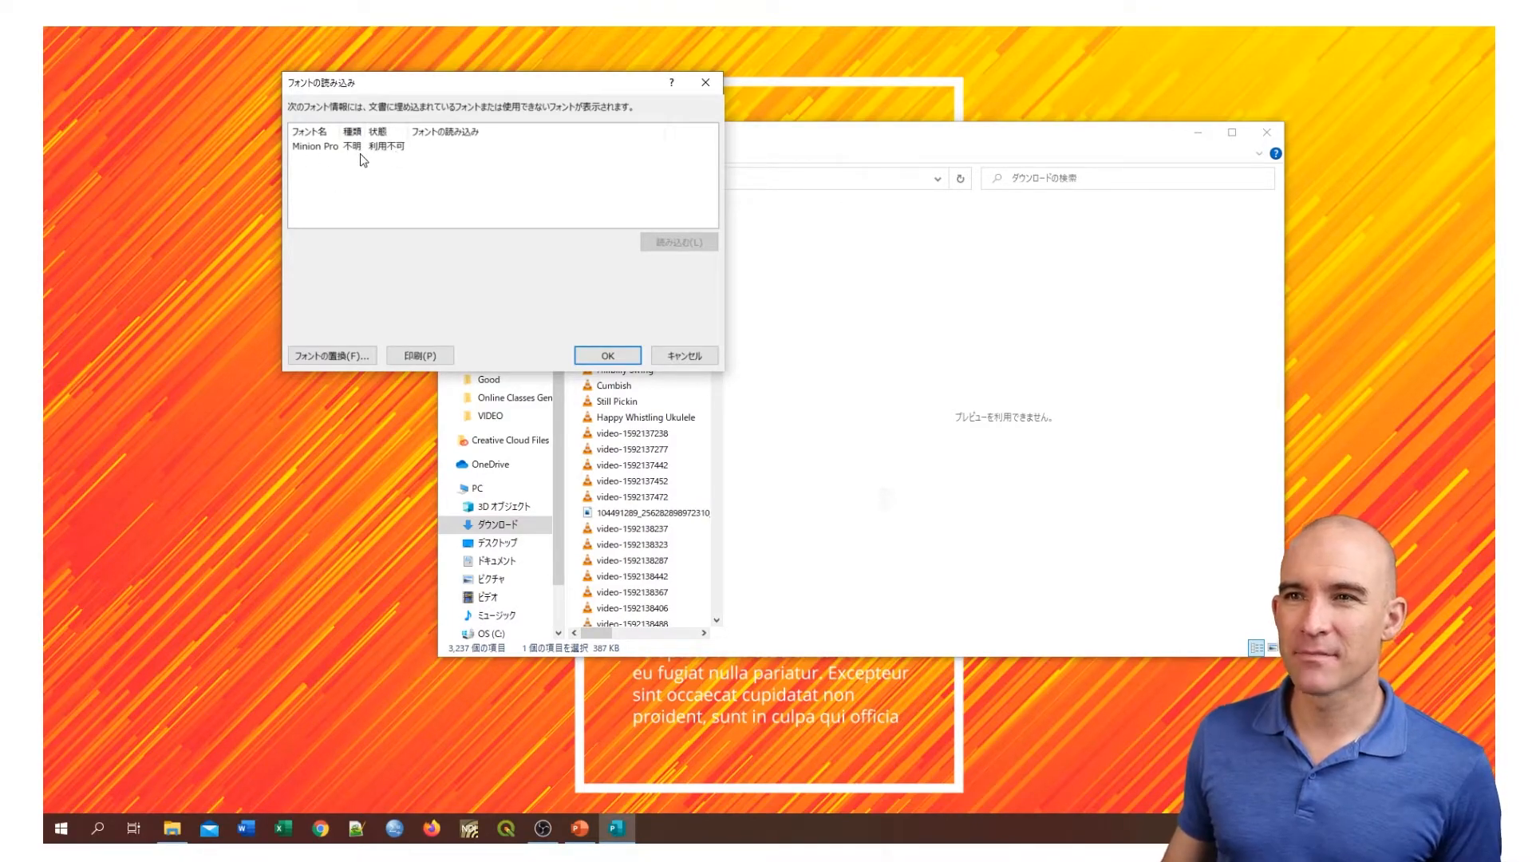
pyautogui.click(609, 356)
pyautogui.moveTo(45, 118); pyautogui.dragTo(925, 28)
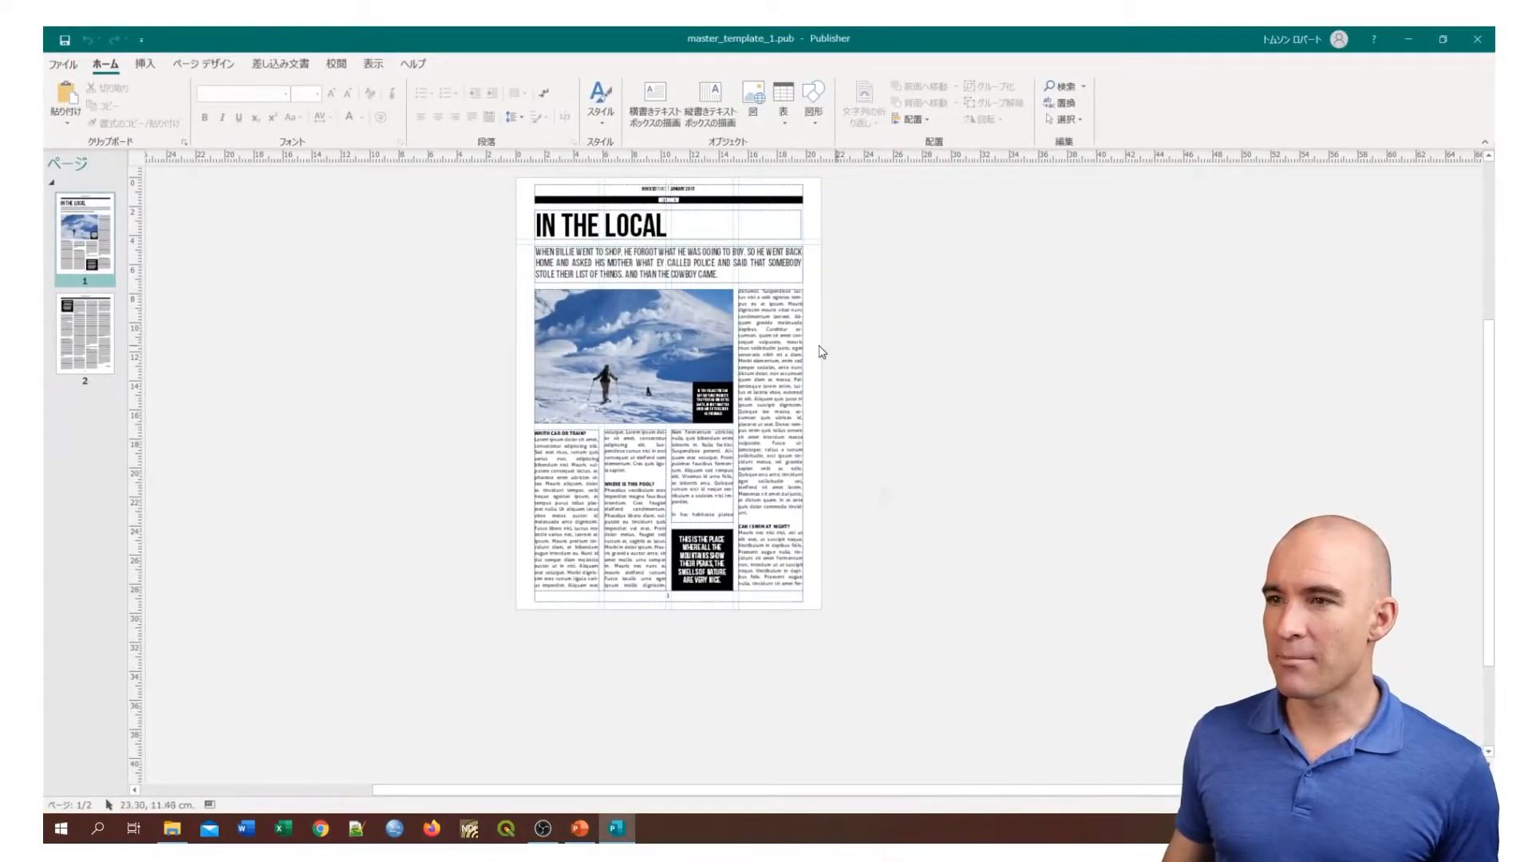
pyautogui.scroll(3, 581, 250)
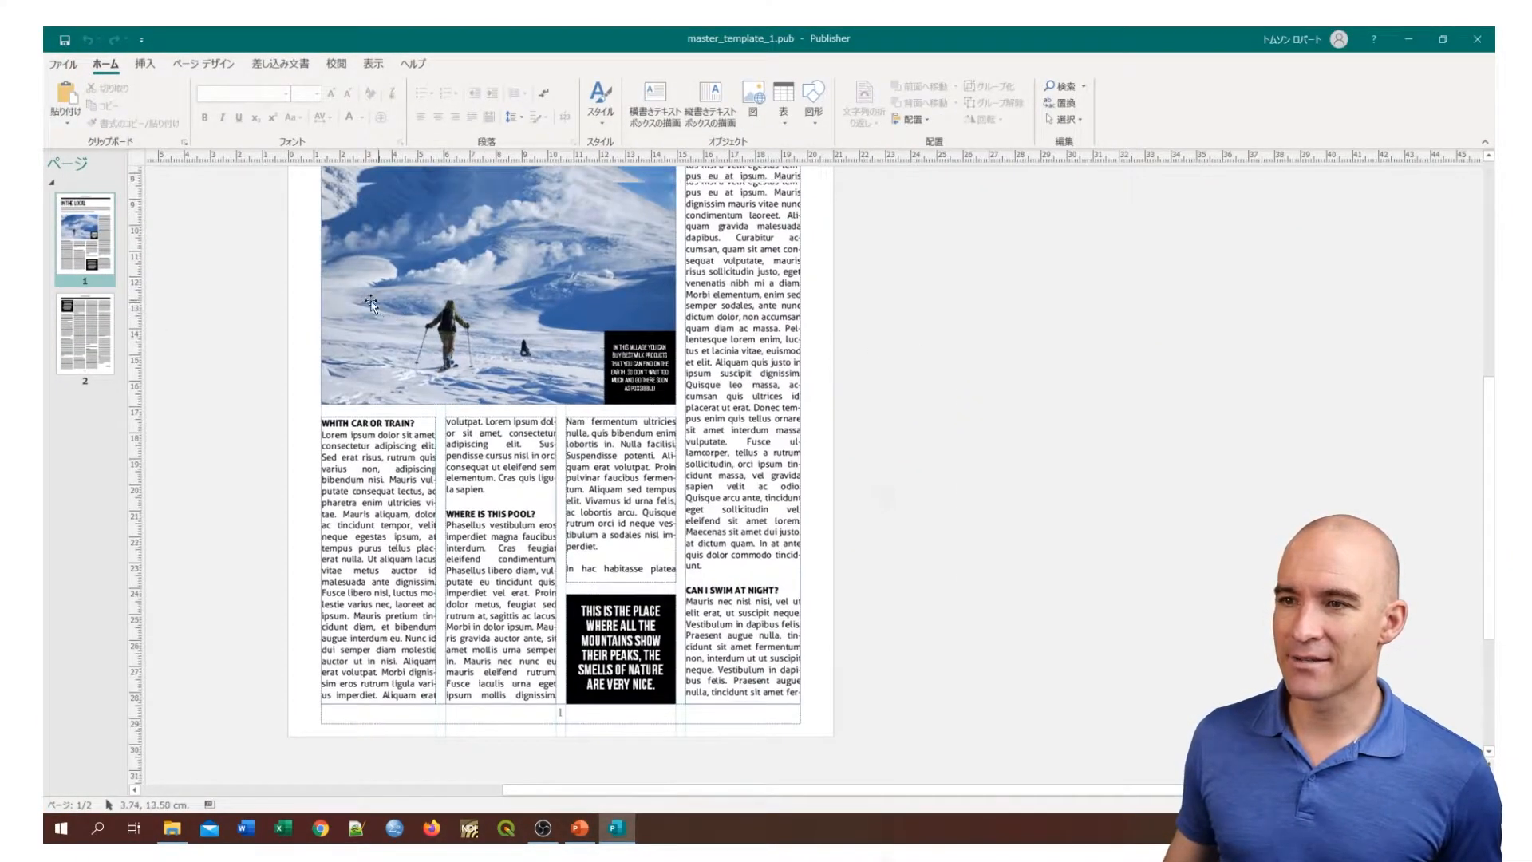
pyautogui.scroll(3, 385, 285)
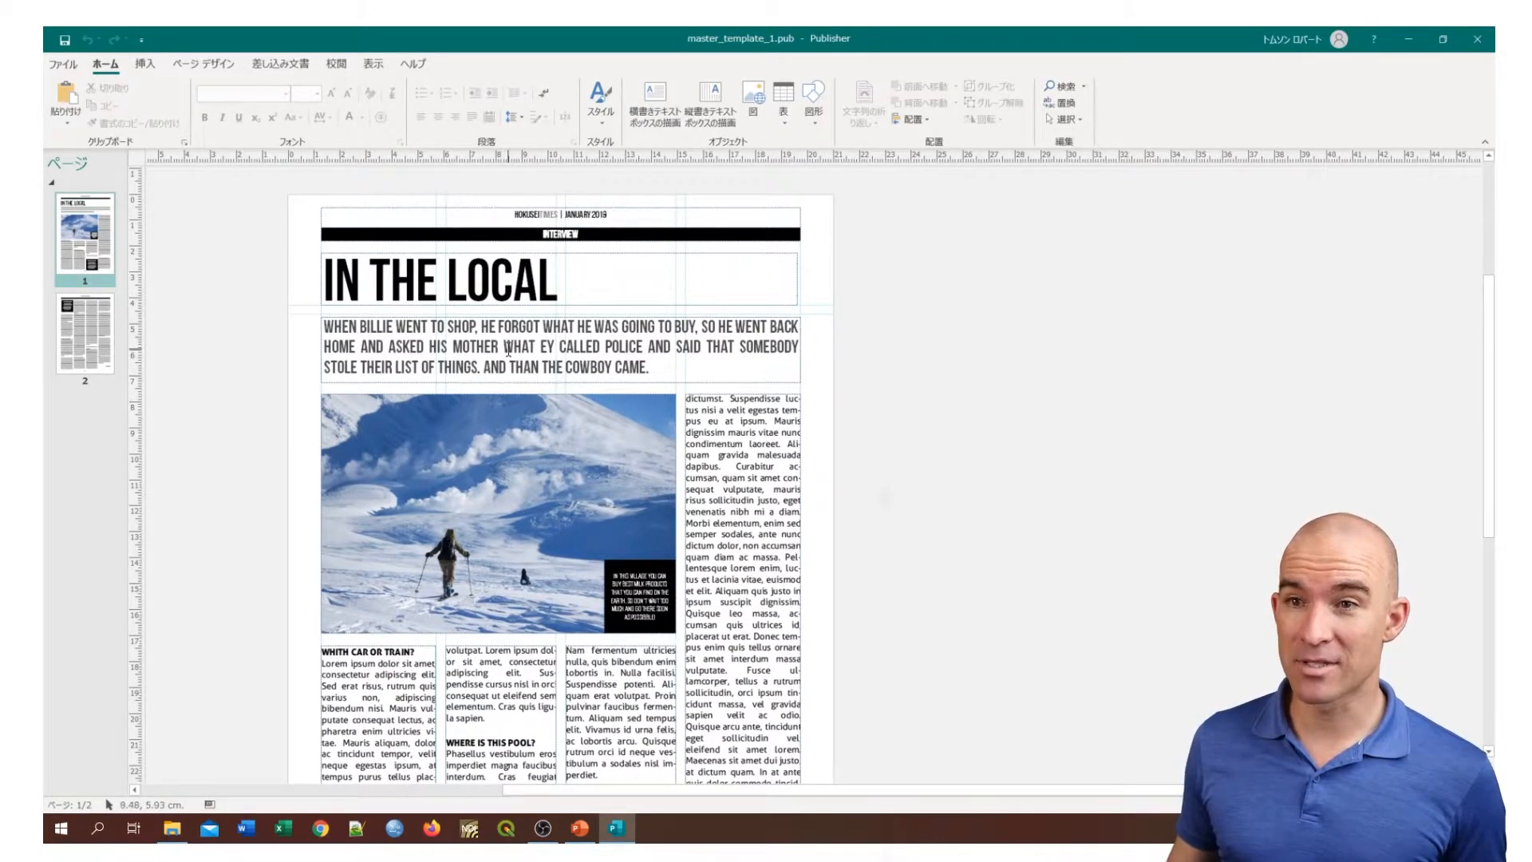
pyautogui.scroll(-1, 508, 348)
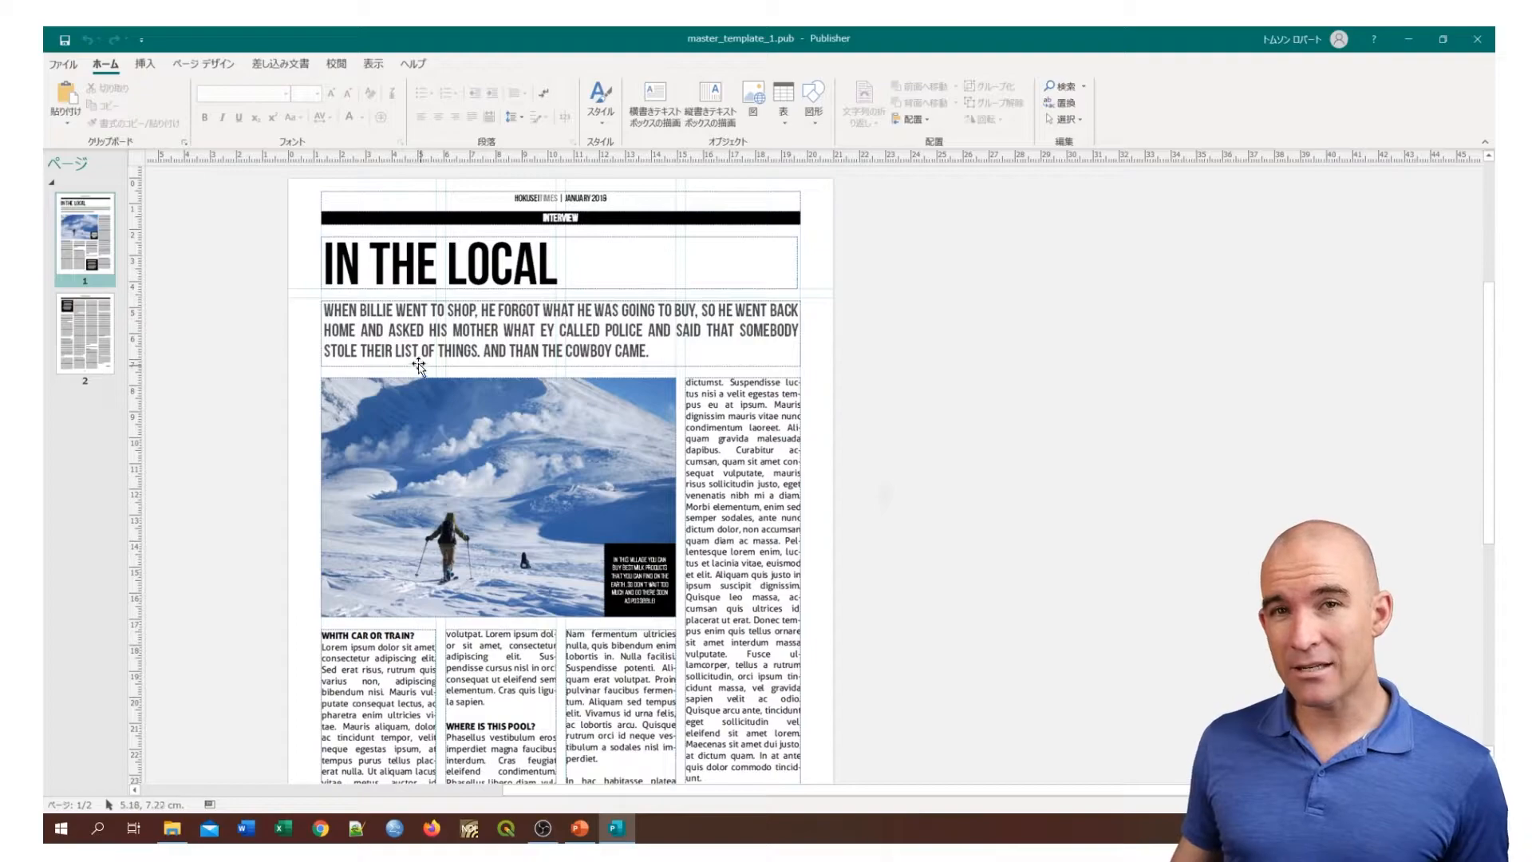
pyautogui.scroll(-4, 146, 242)
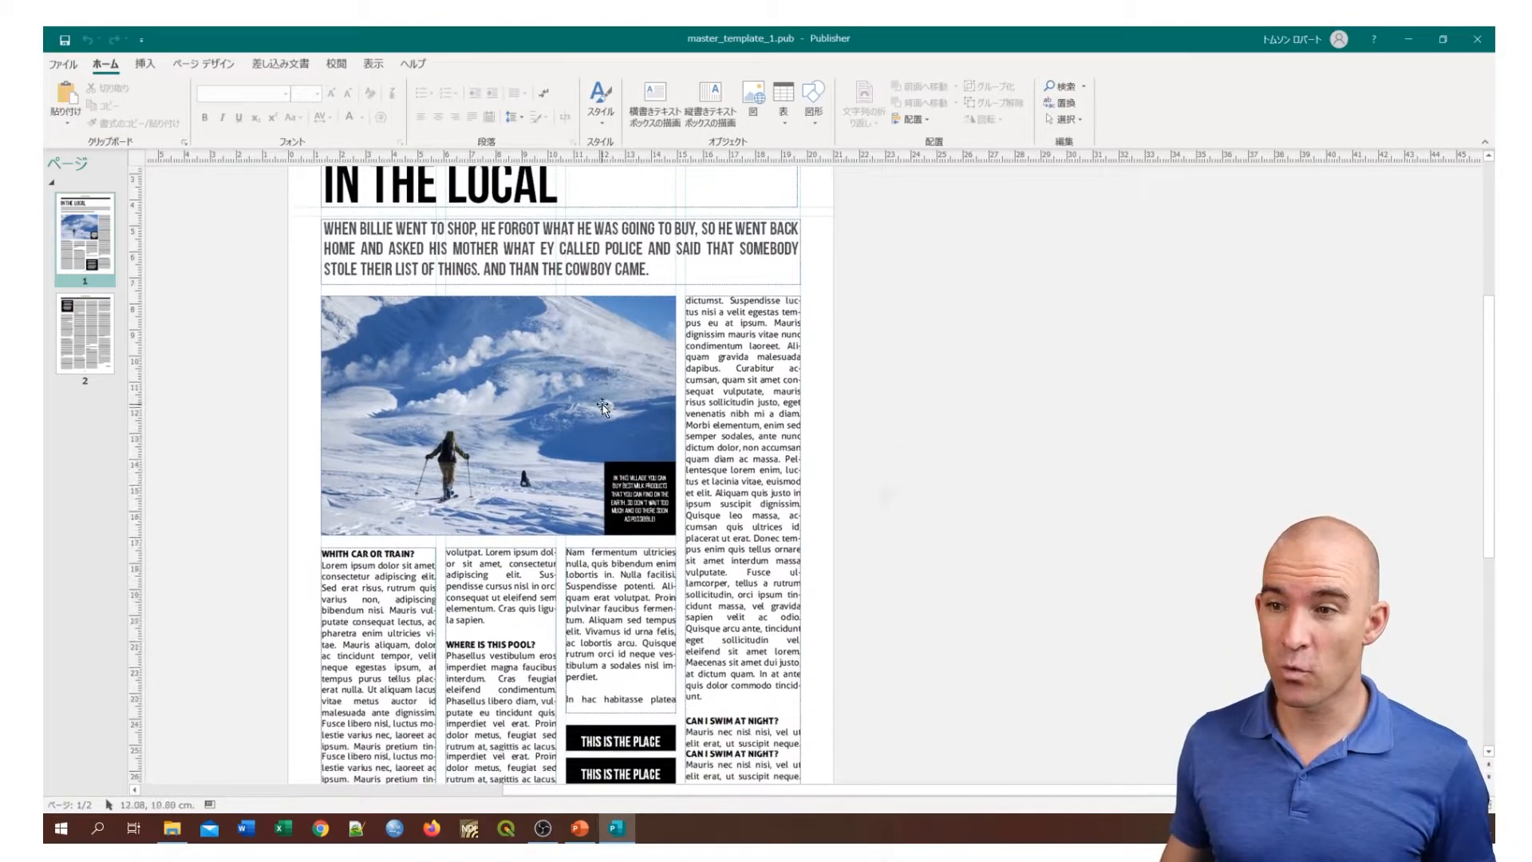
pyautogui.click(89, 328)
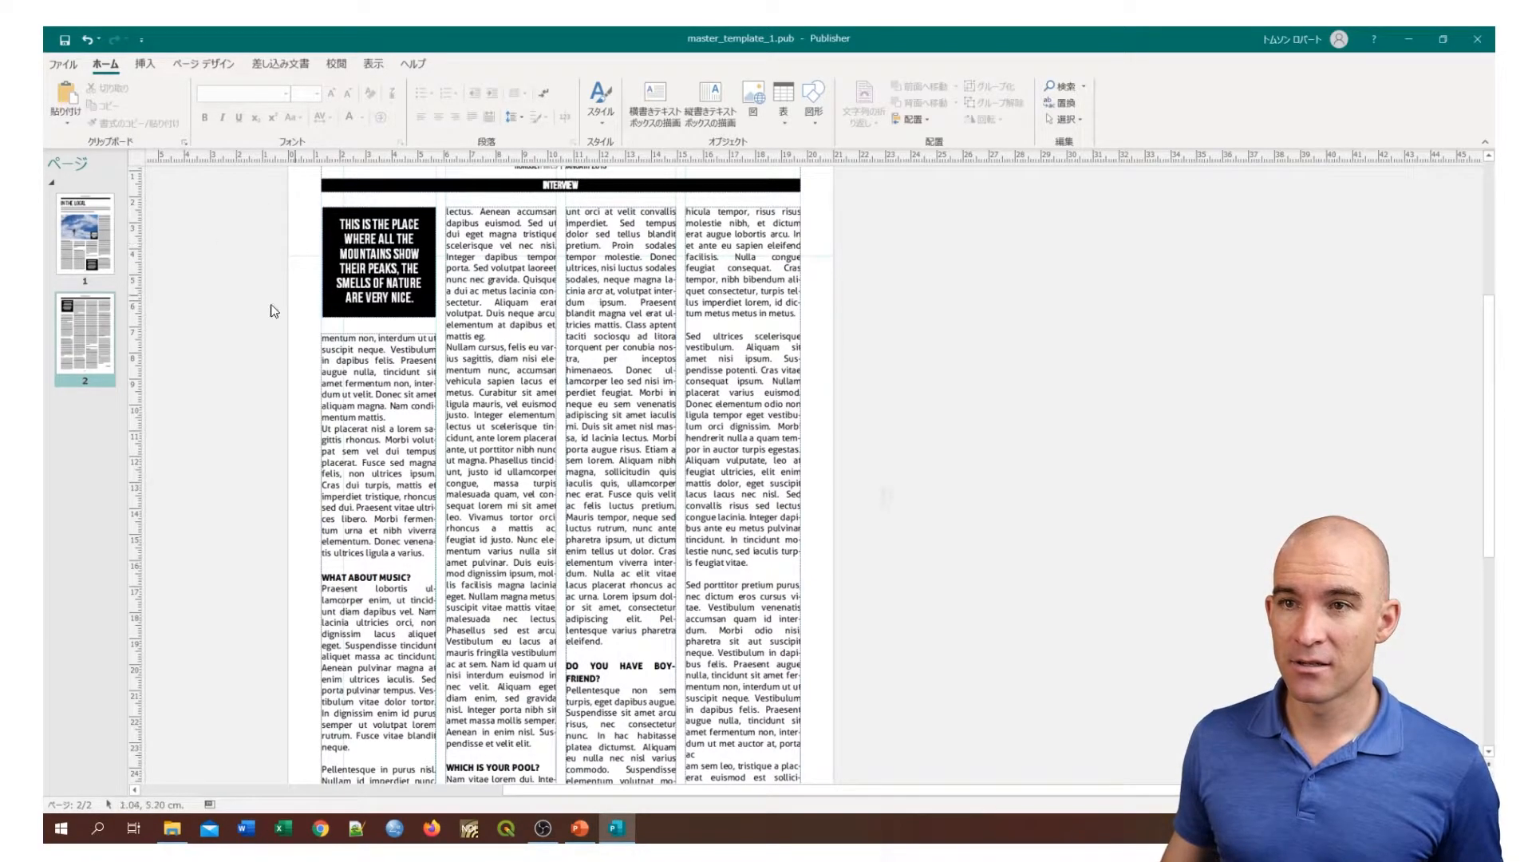
pyautogui.moveTo(135, 260)
pyautogui.mouseDown()
pyautogui.moveTo(187, 262)
pyautogui.moveTo(143, 248)
pyautogui.mouseUp()
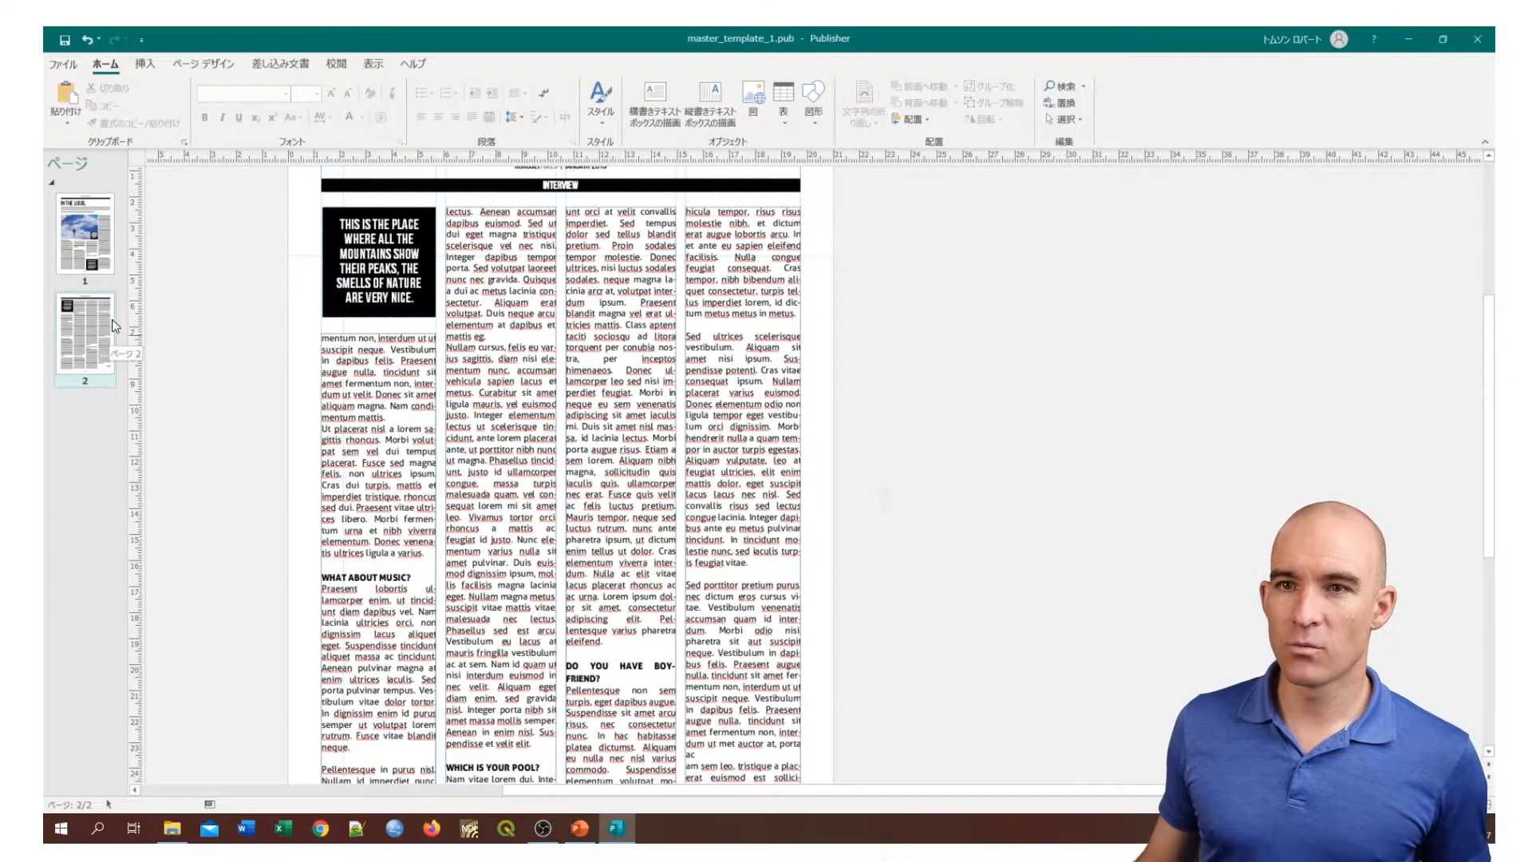
pyautogui.click(99, 260)
pyautogui.click(91, 323)
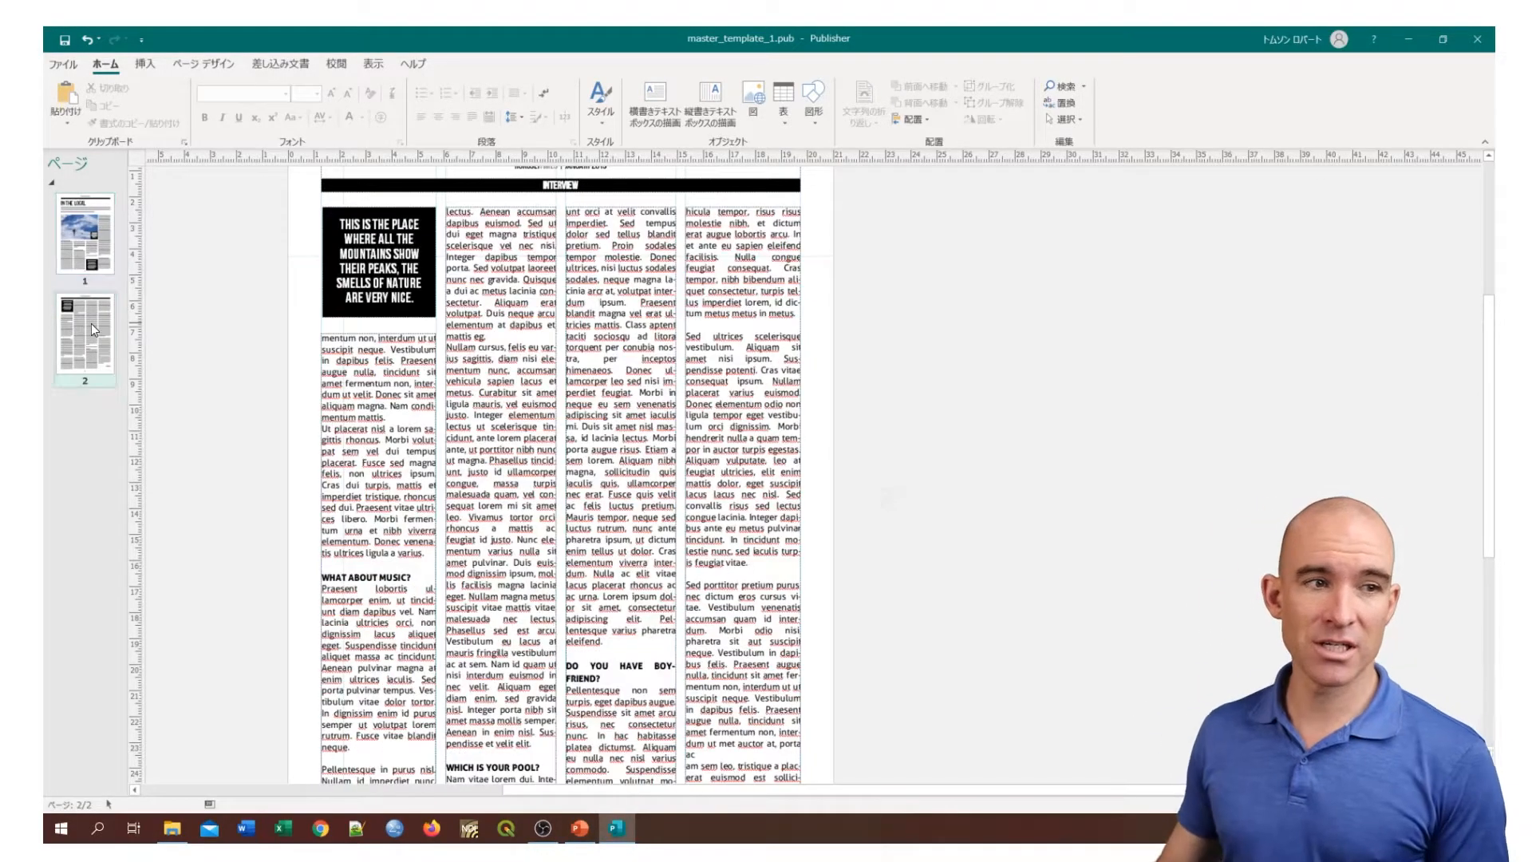
pyautogui.click(89, 229)
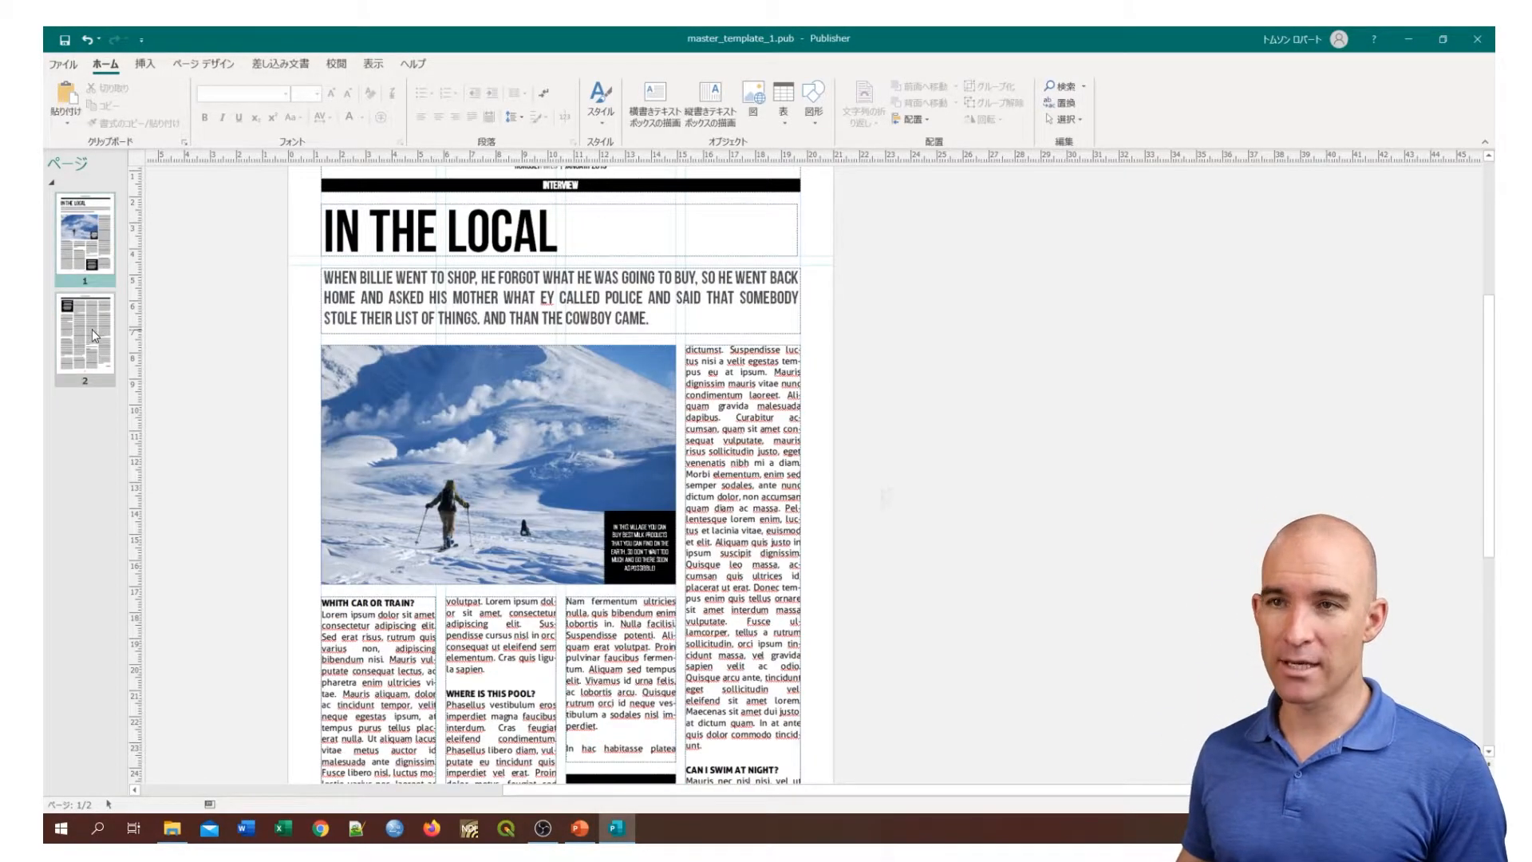
pyautogui.click(93, 327)
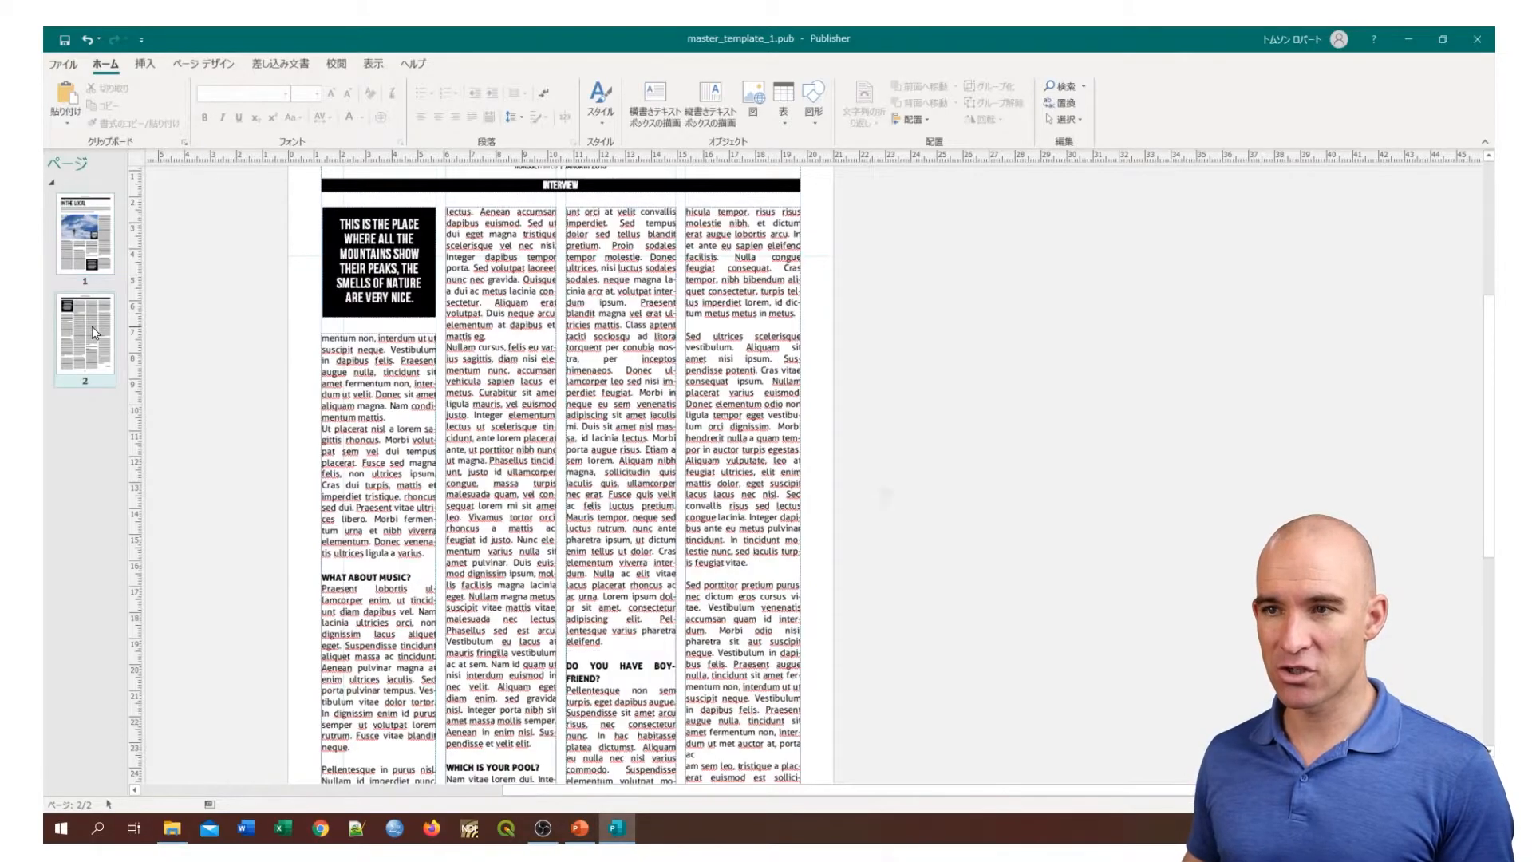
pyautogui.click(87, 253)
pyautogui.scroll(-1, 389, 357)
pyautogui.click(403, 616)
pyautogui.click(485, 614)
pyautogui.click(595, 613)
pyautogui.click(728, 581)
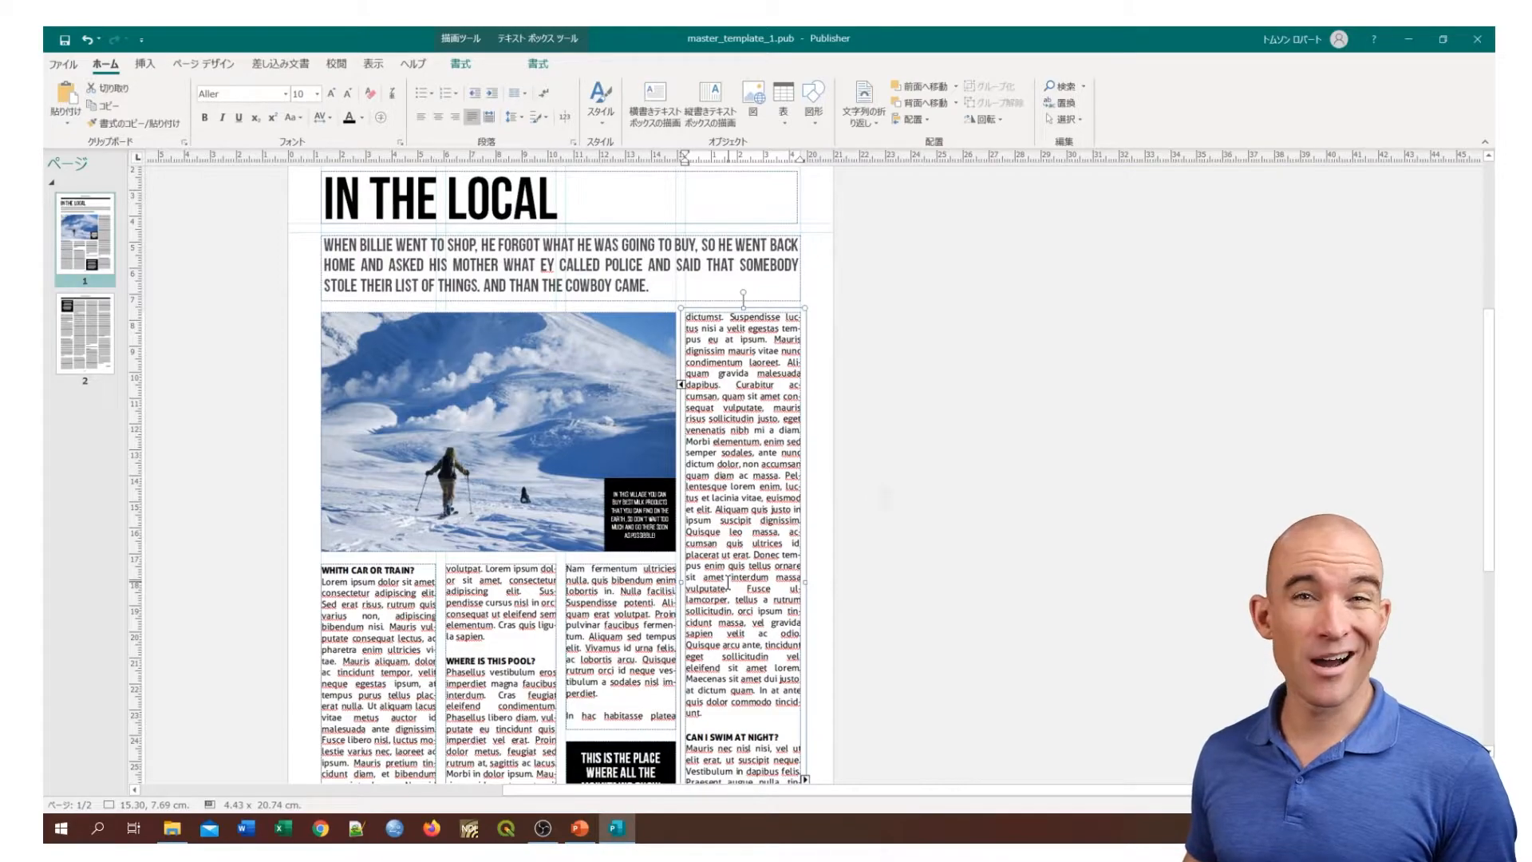
# Step: Trial-delete the first-column body text, then undo to restore it
pyautogui.scroll(-2, 728, 582)
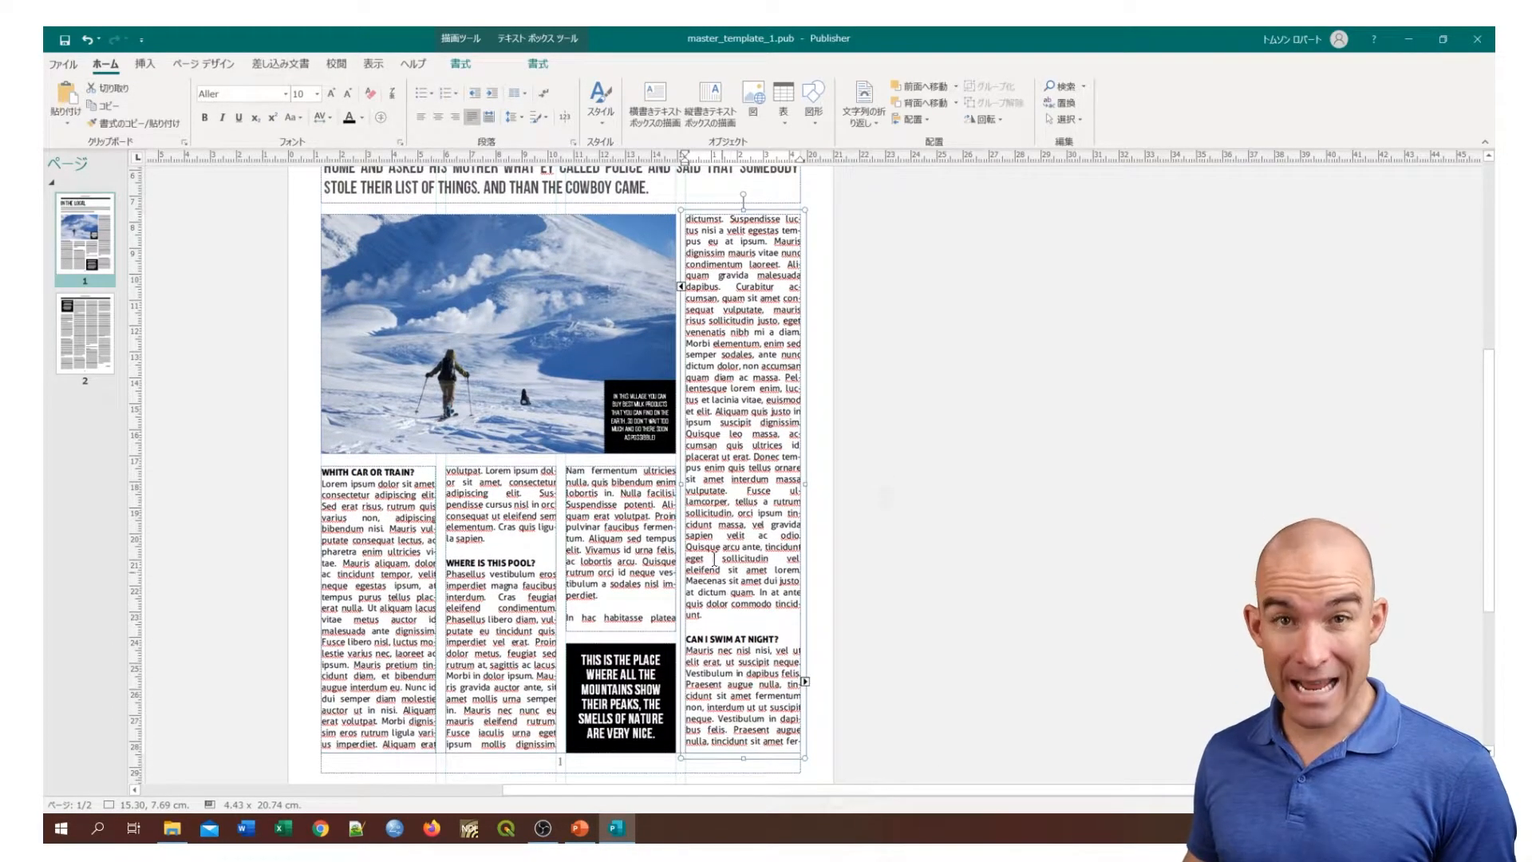
pyautogui.scroll(-1, 709, 517)
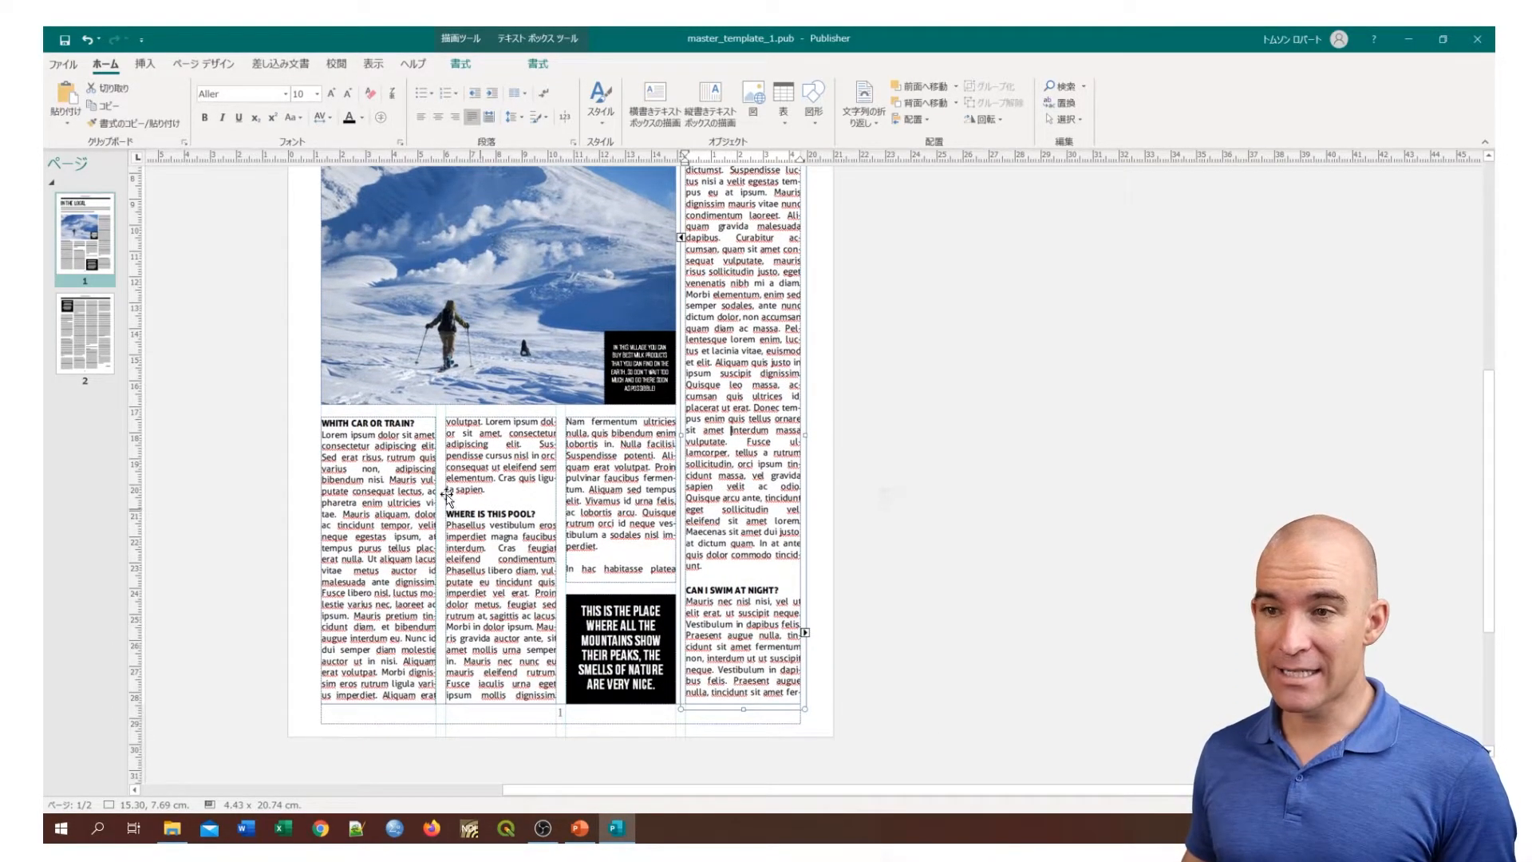
pyautogui.moveTo(333, 437); pyautogui.dragTo(406, 639)
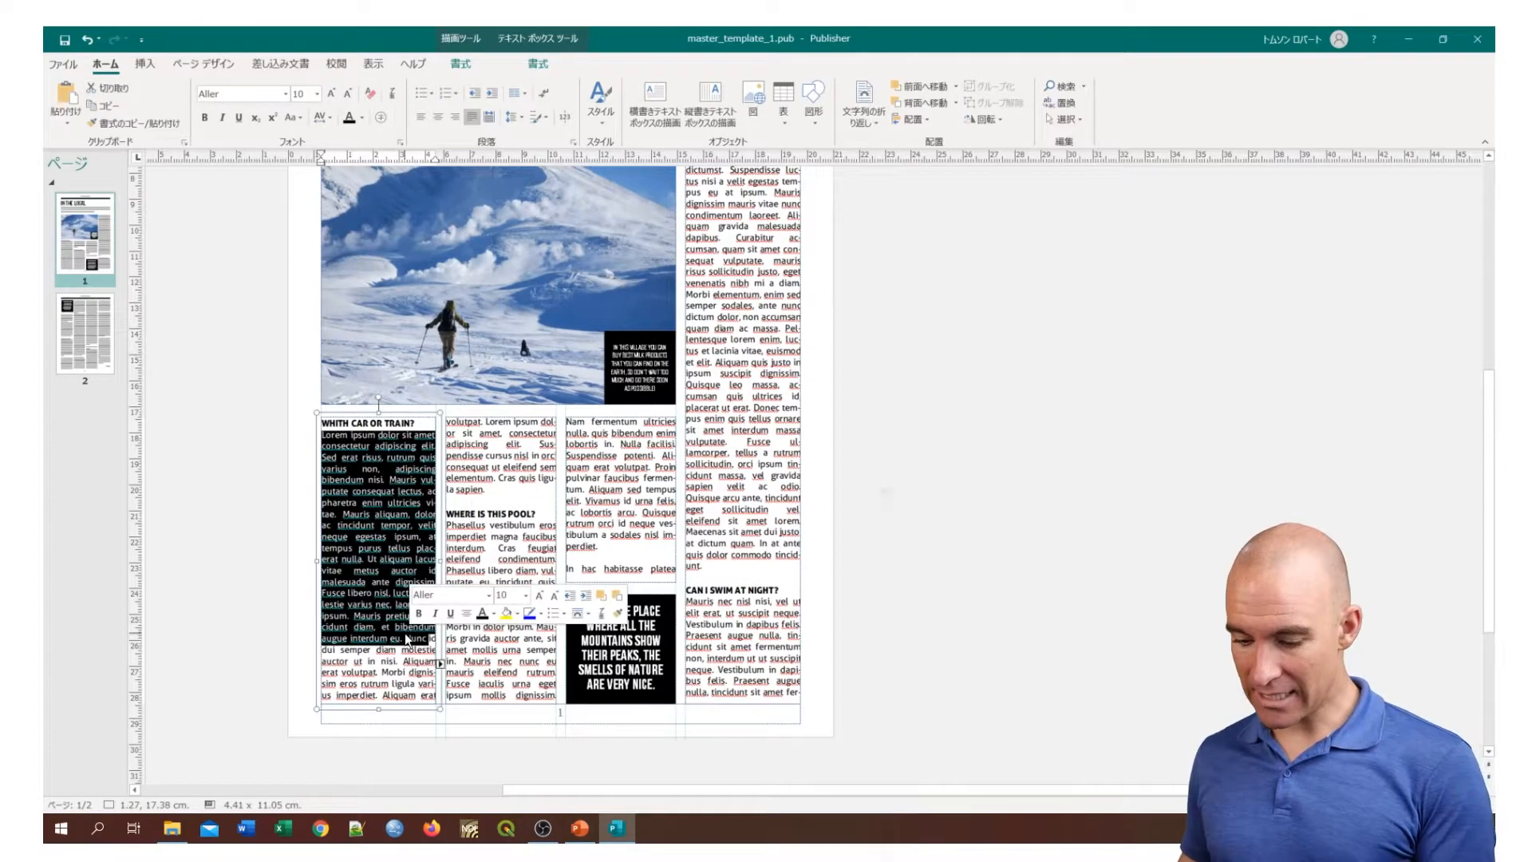
pyautogui.press('Delete')
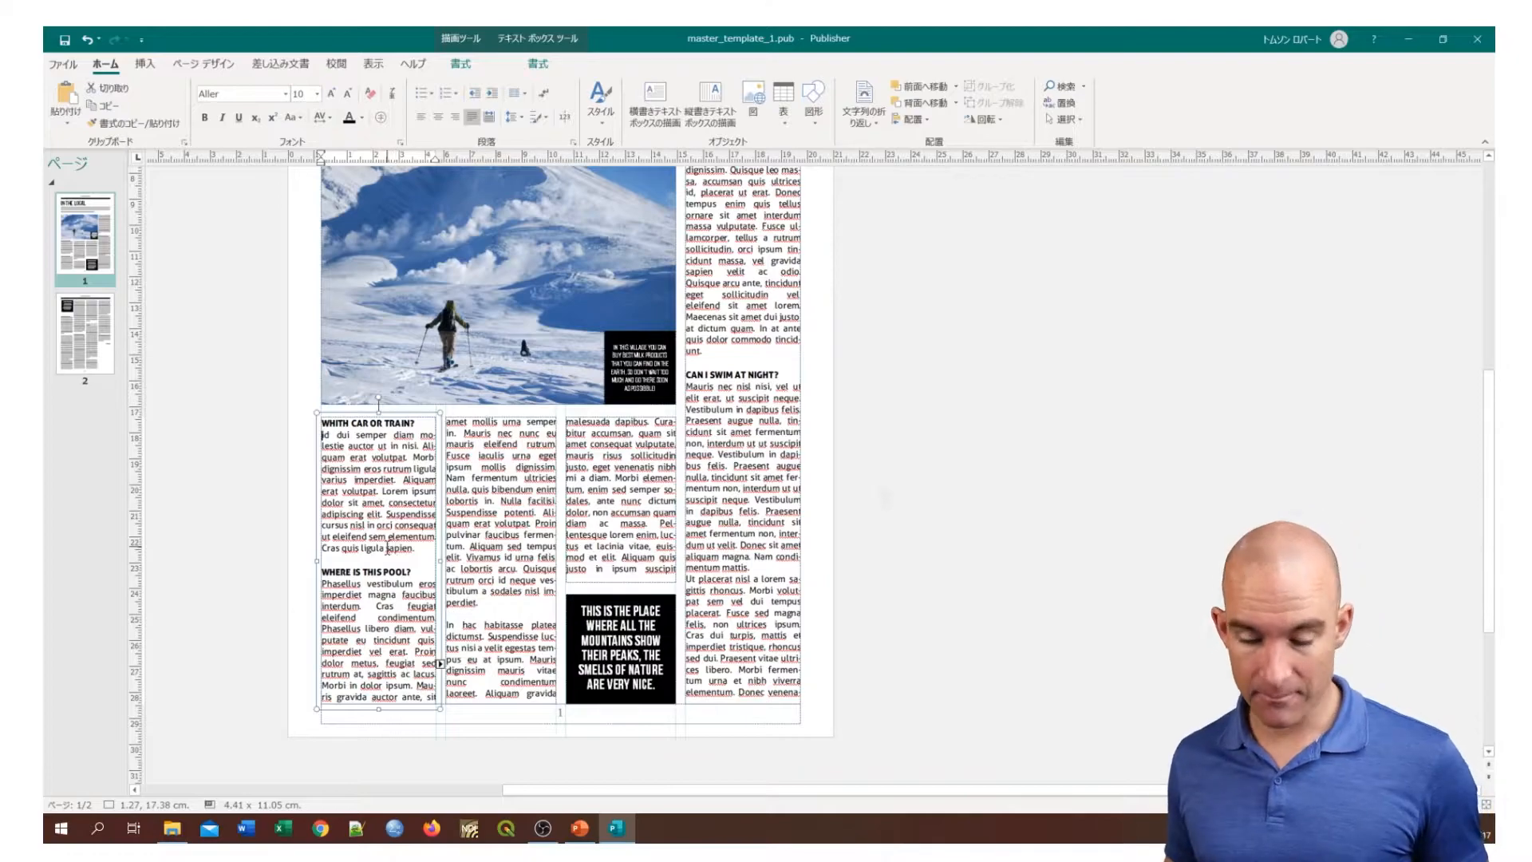
pyautogui.hotkey('ctrl', 'z')
pyautogui.click(371, 503)
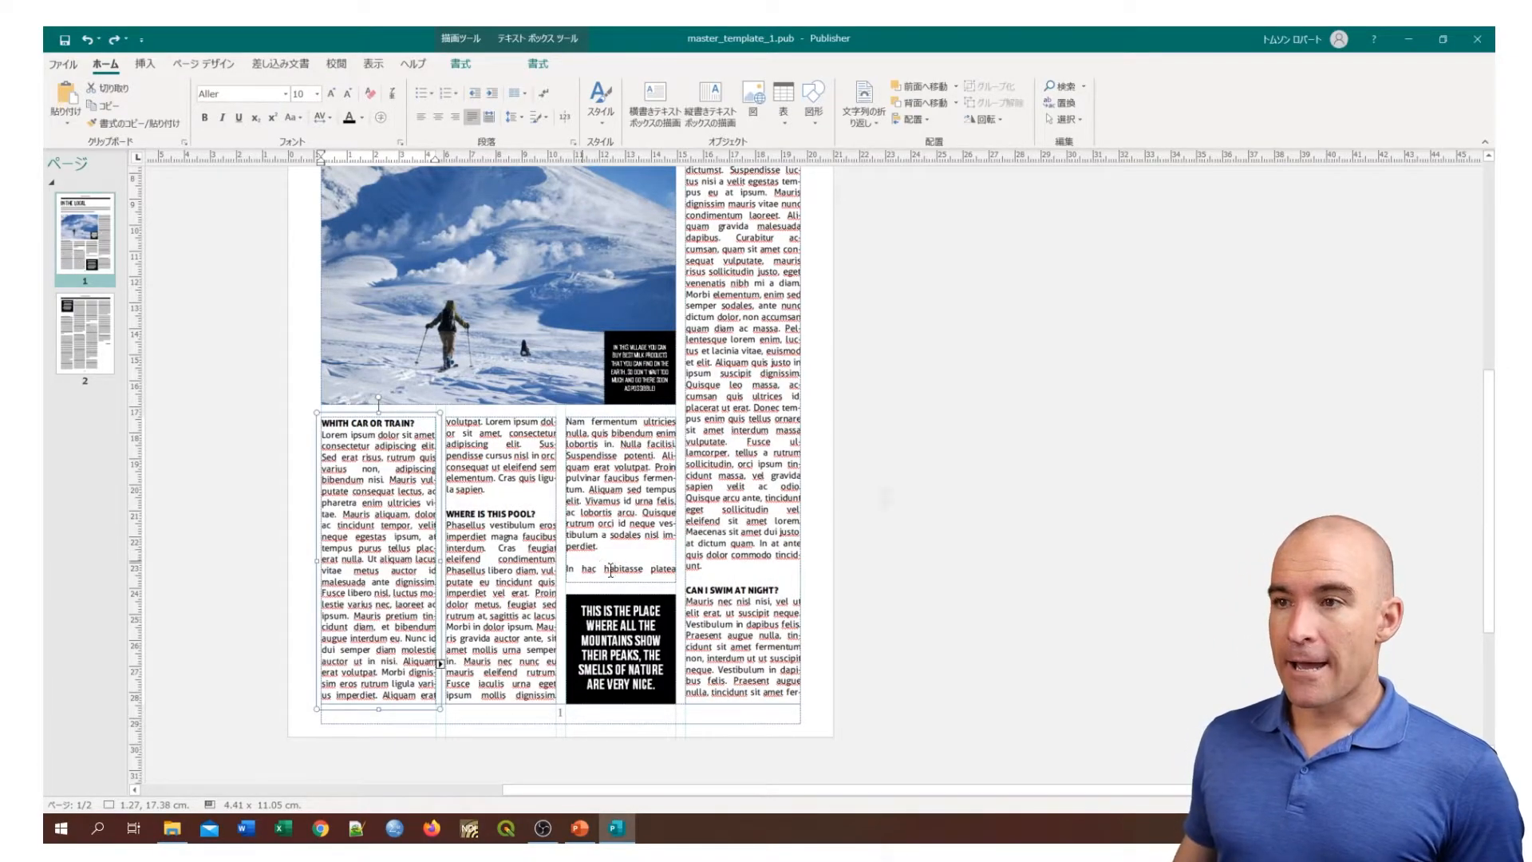
# Step: Select the INTERVIEW banner word and the IN THE LOCAL headline text
pyautogui.scroll(4, 602, 568)
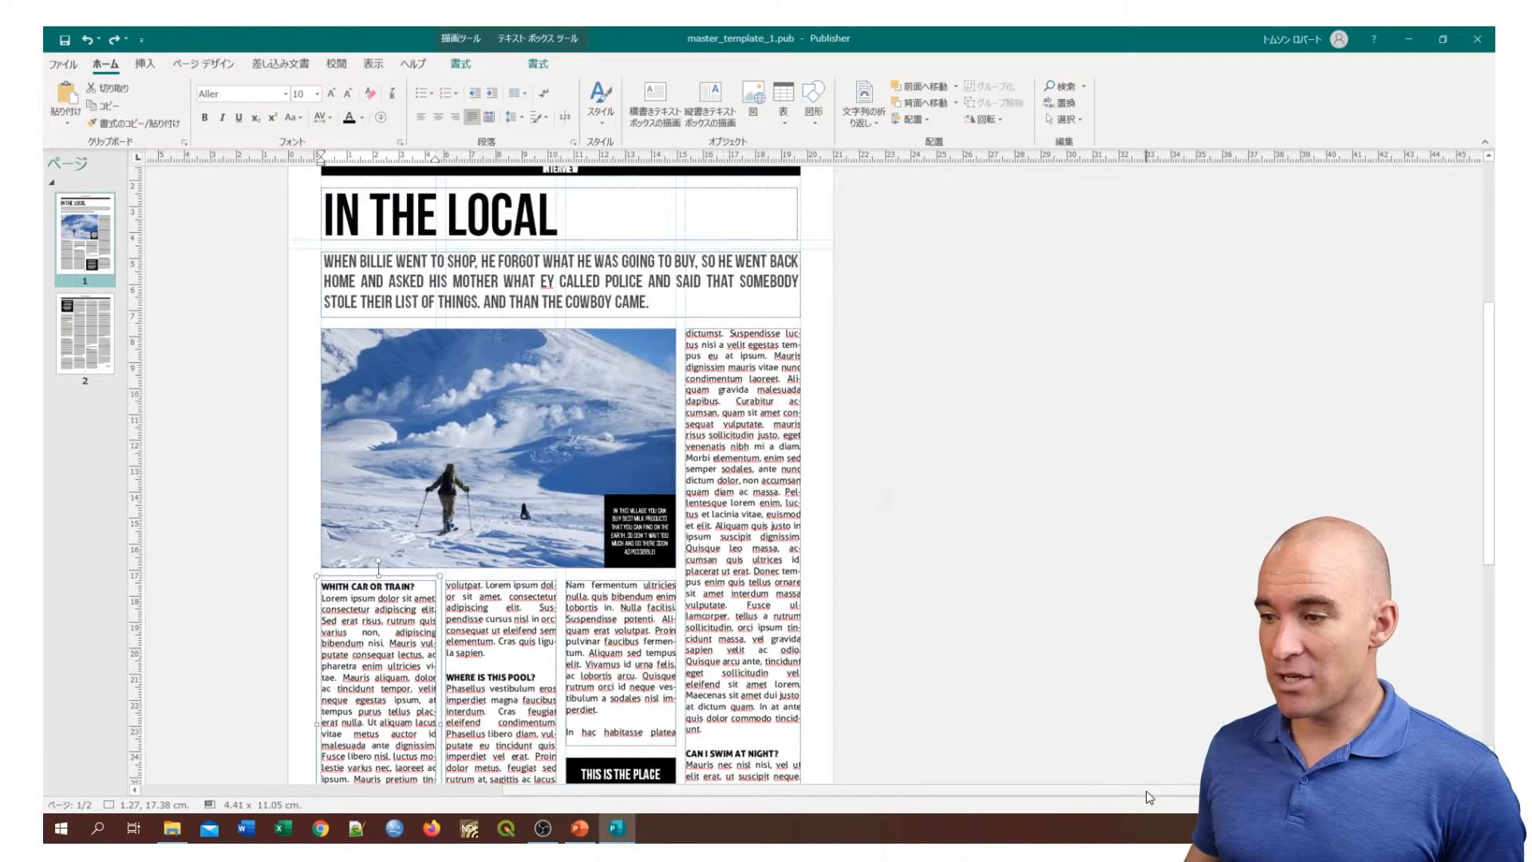
pyautogui.hscroll(-3, 1023, 796)
pyautogui.hscroll(-1, 1024, 796)
pyautogui.scroll(2, 1029, 571)
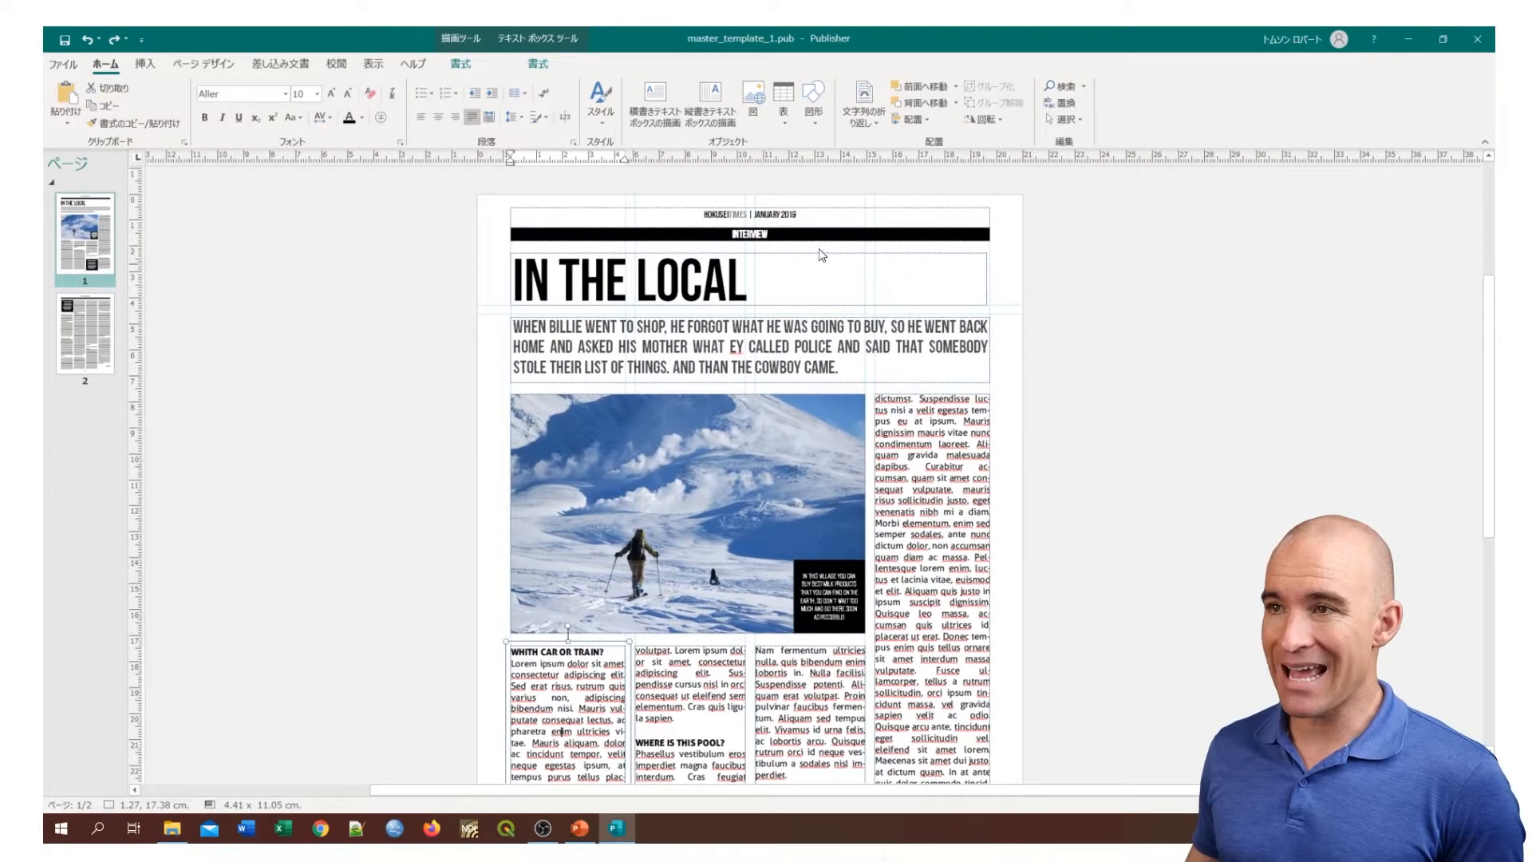
pyautogui.click(737, 235)
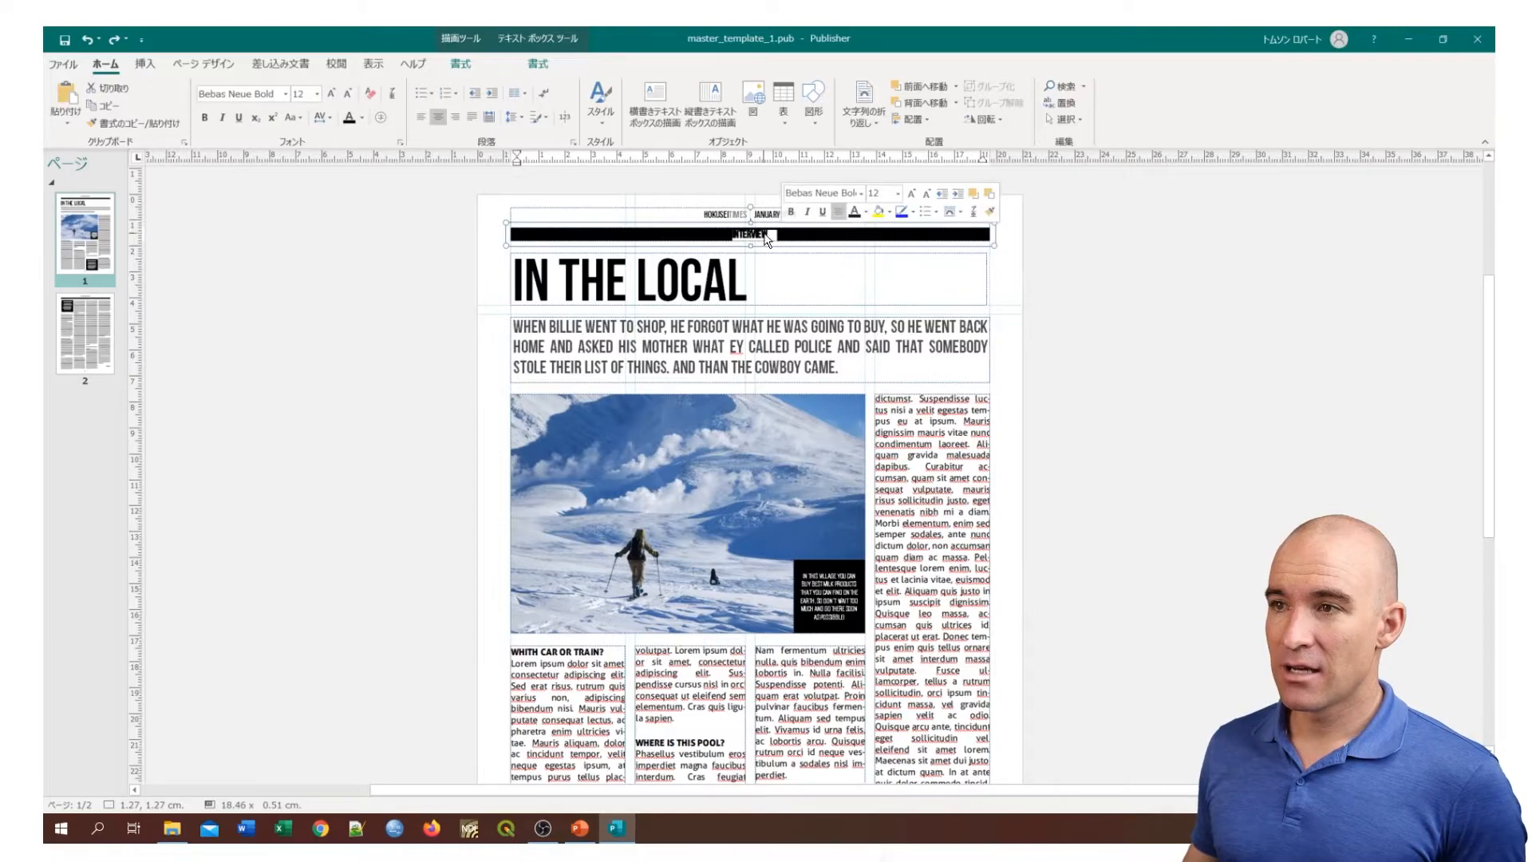
pyautogui.doubleClick(749, 234)
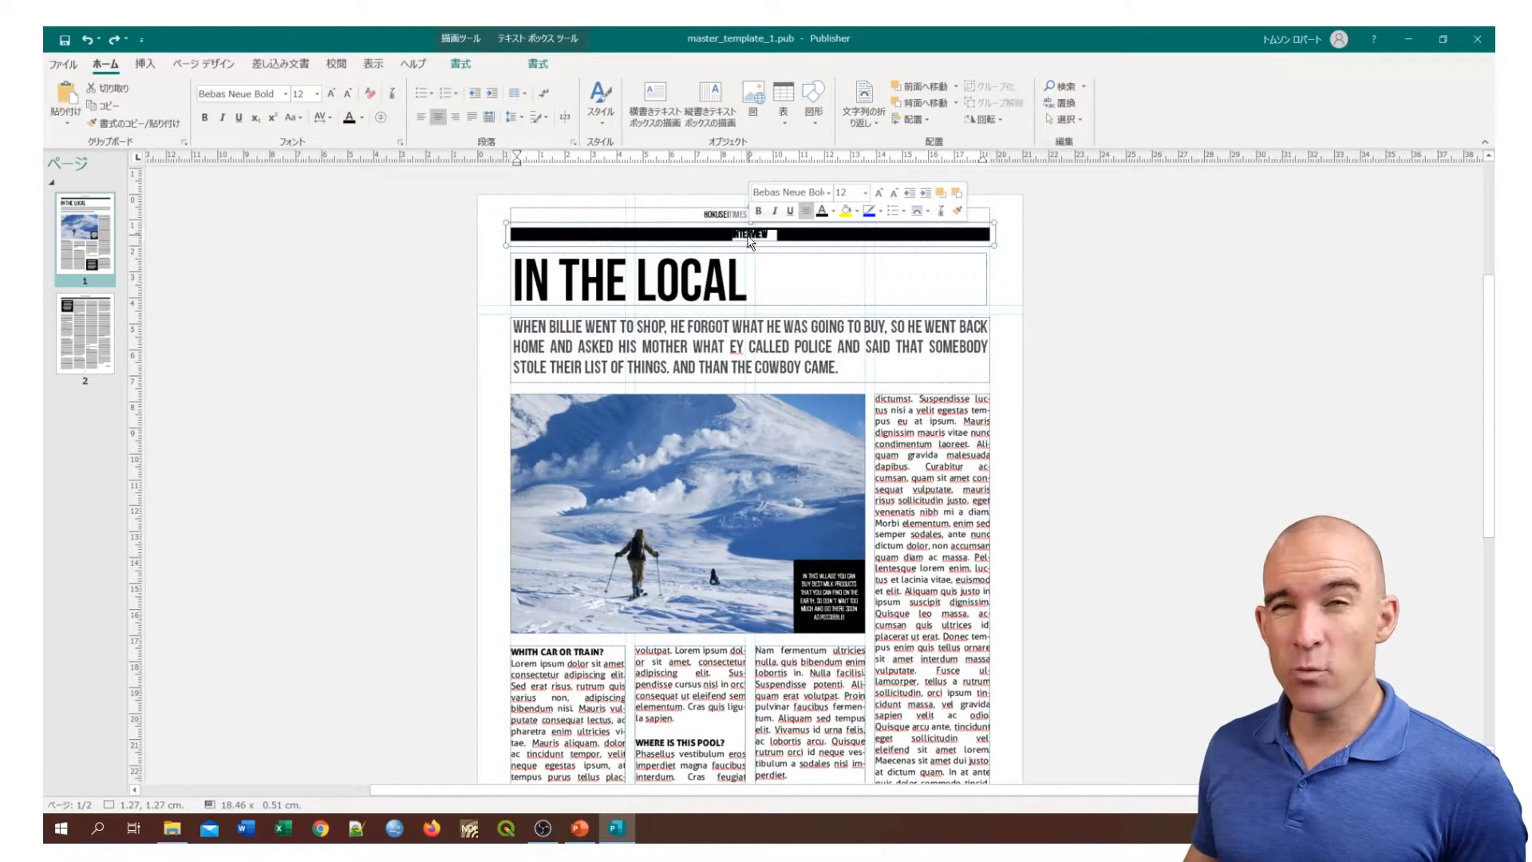
pyautogui.click(745, 240)
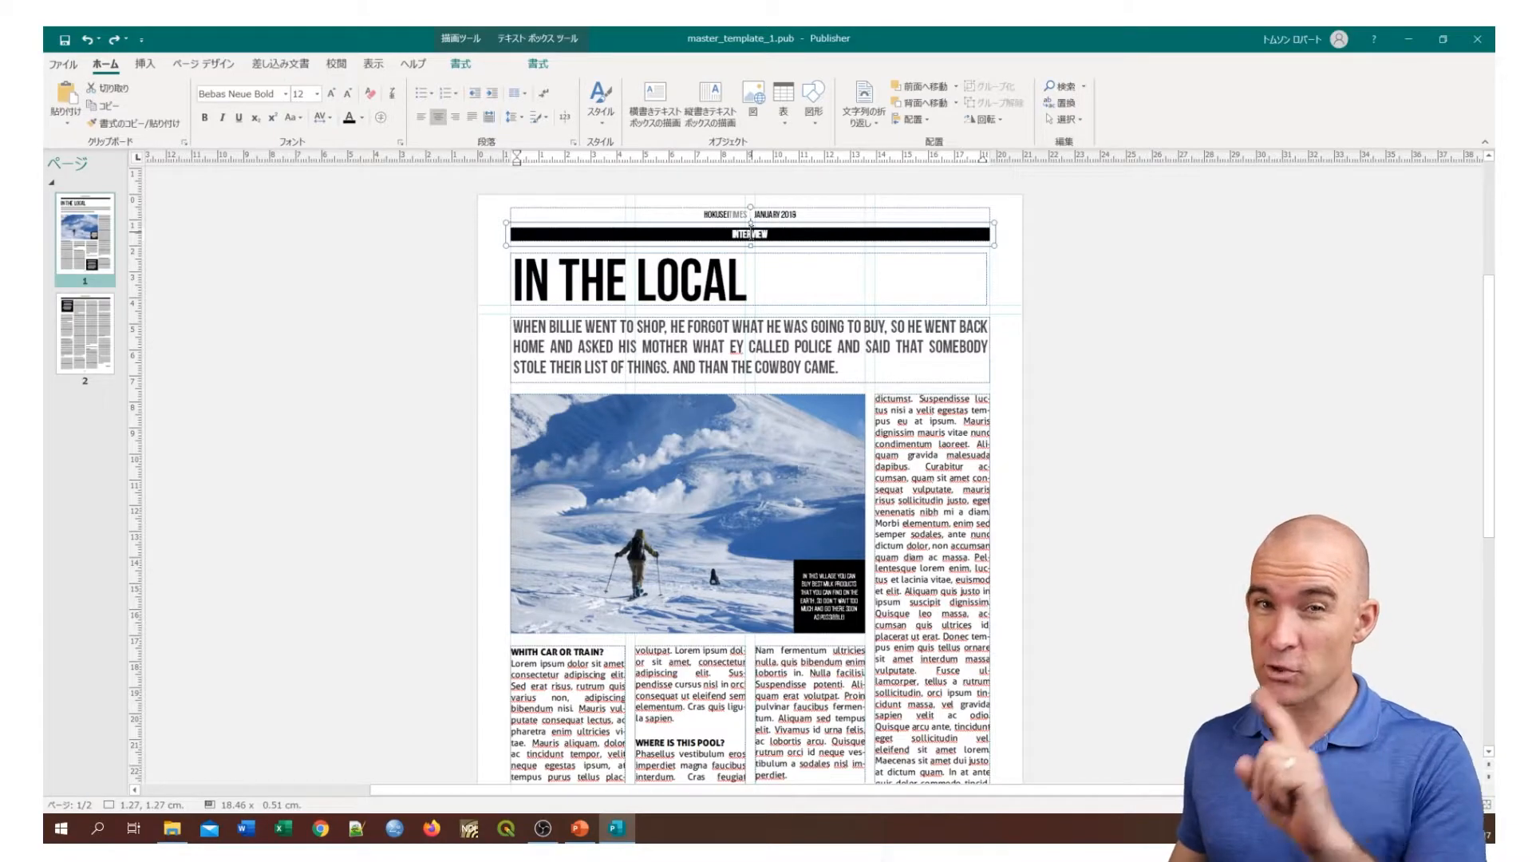
pyautogui.moveTo(525, 275); pyautogui.dragTo(744, 284)
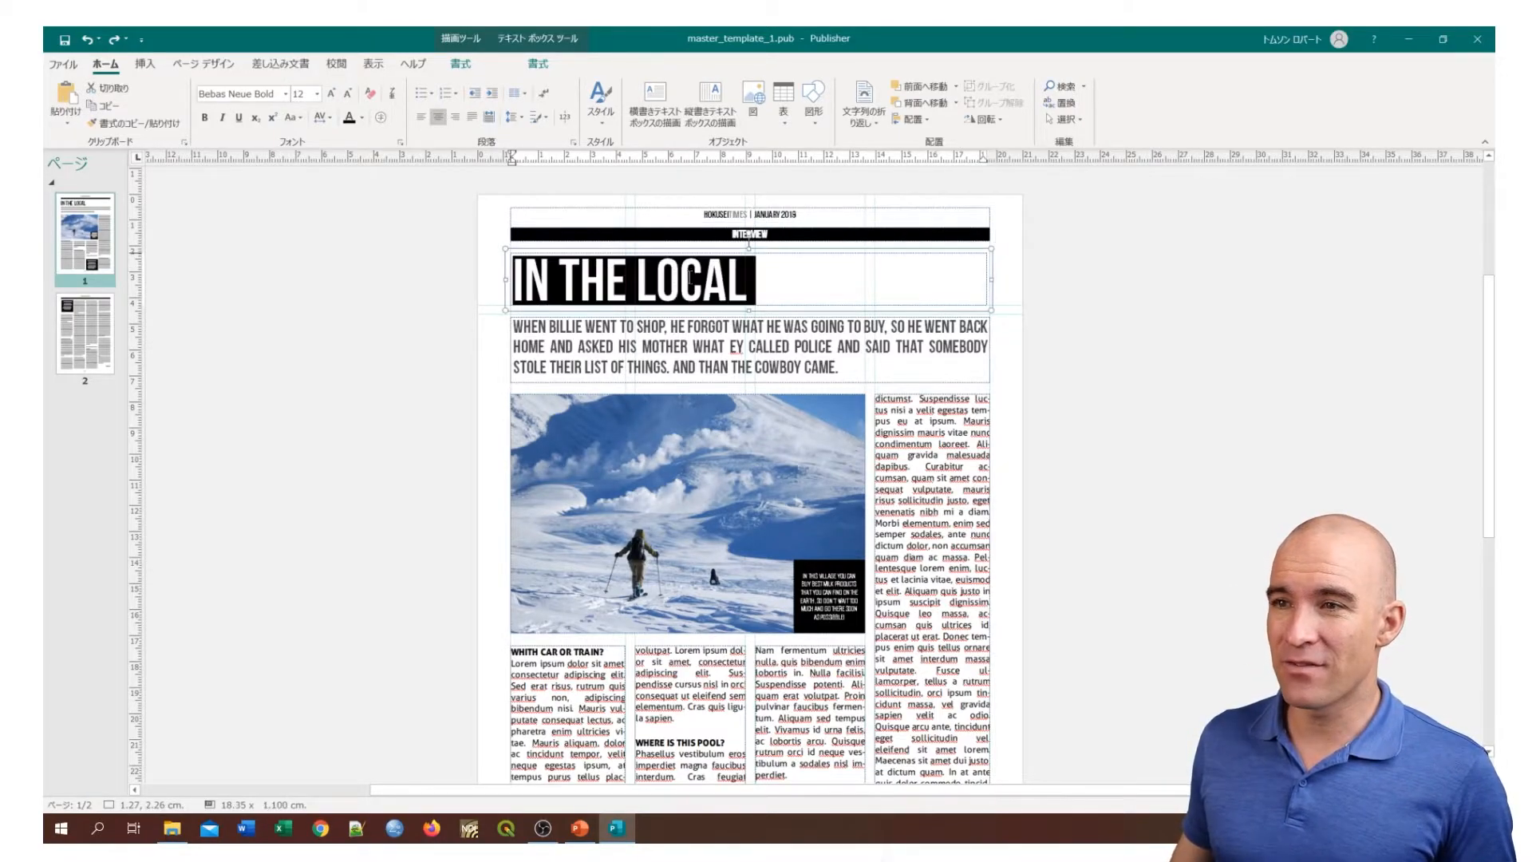
pyautogui.click(744, 283)
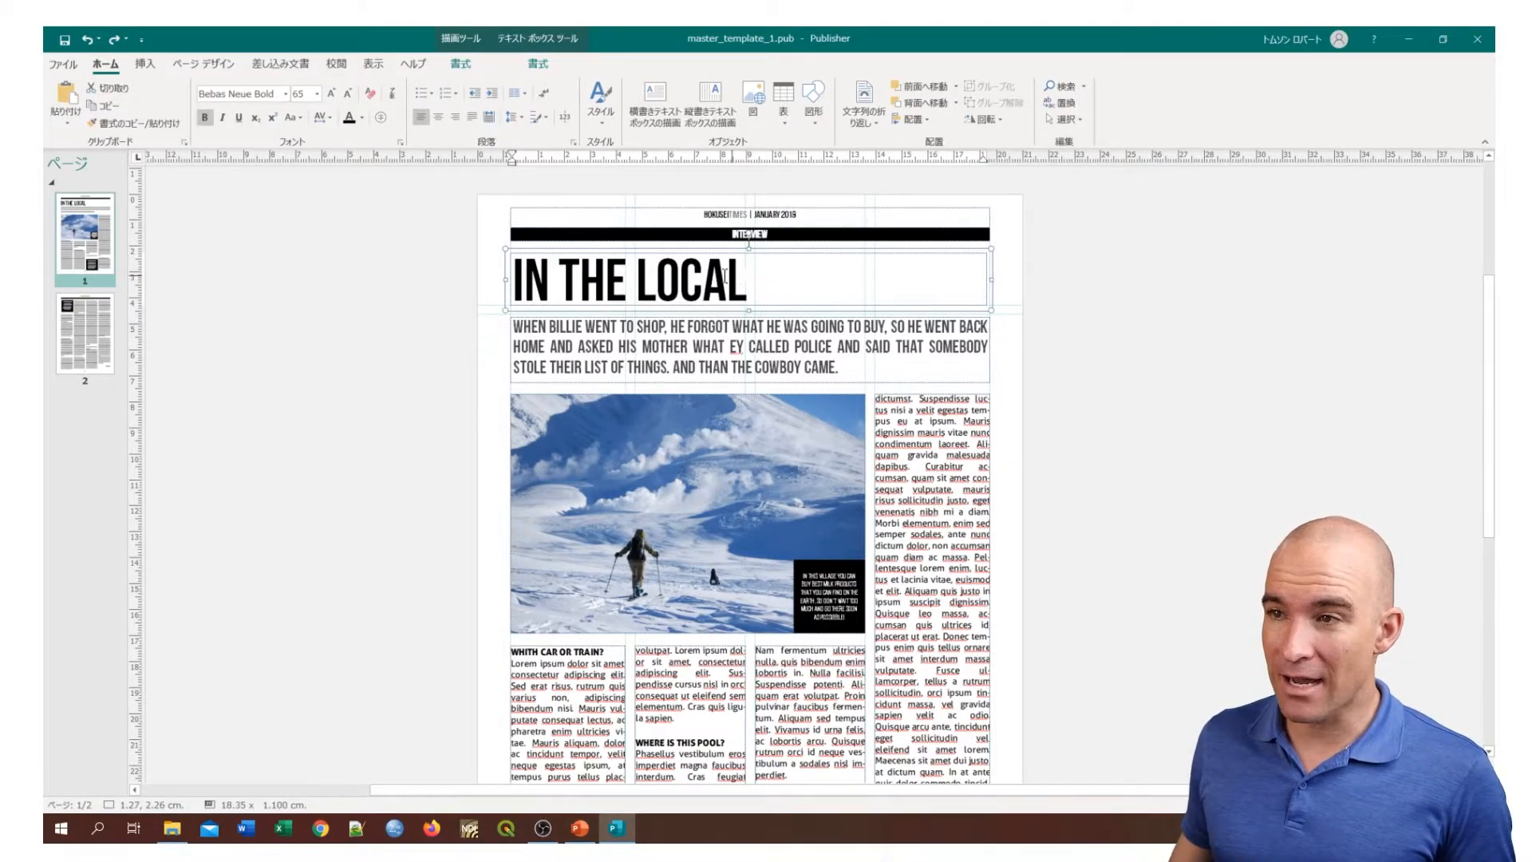
# Step: Move the subtitle box left and undo it, then select the whole subtitle paragraph
pyautogui.moveTo(517, 325); pyautogui.dragTo(226, 309)
pyautogui.hotkey('ctrl', 'z')
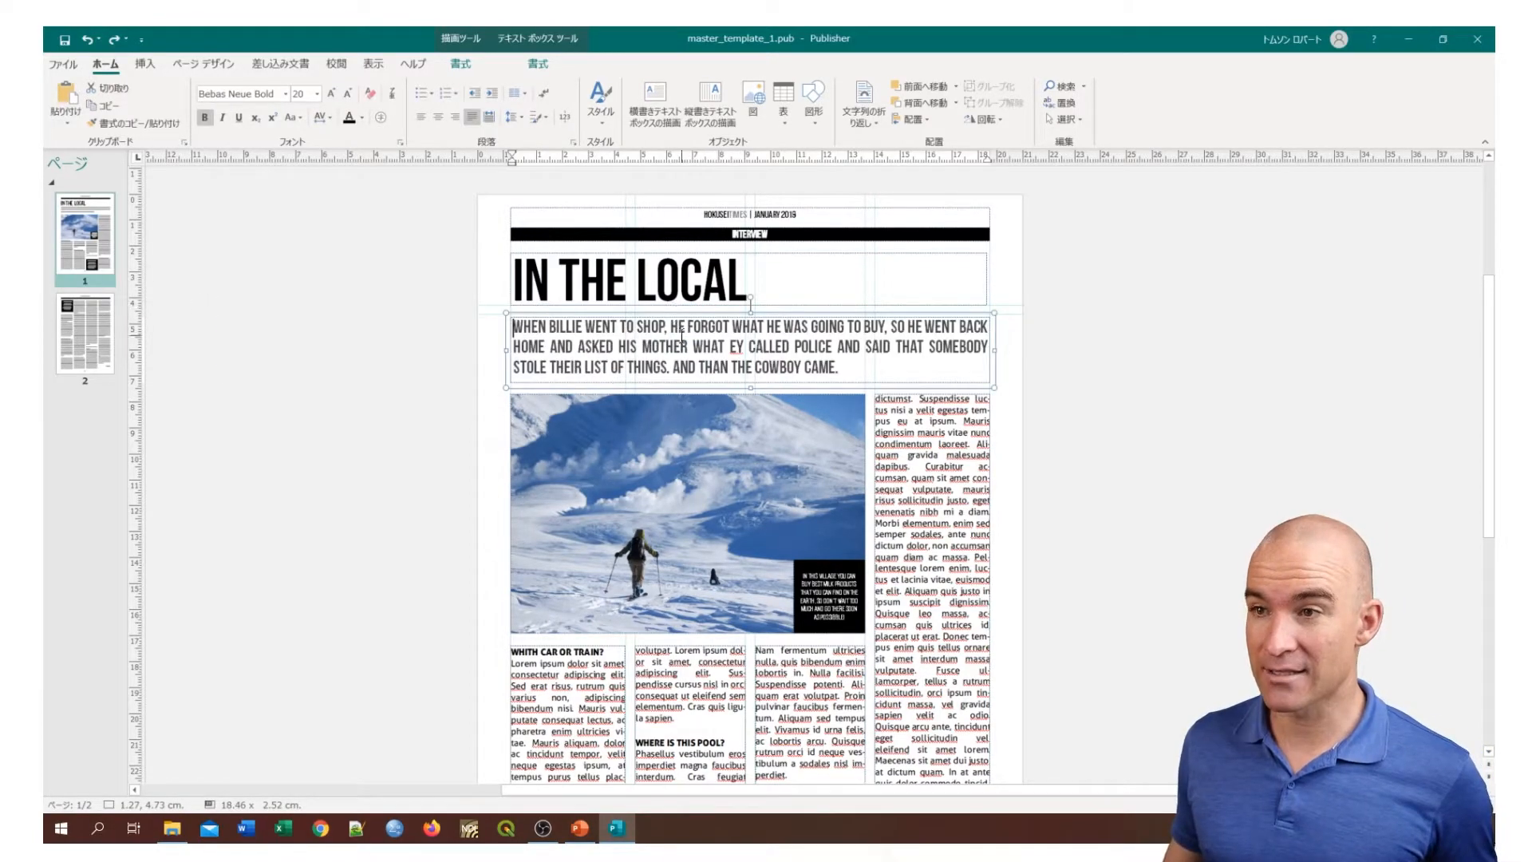
pyautogui.moveTo(833, 369); pyautogui.dragTo(563, 330)
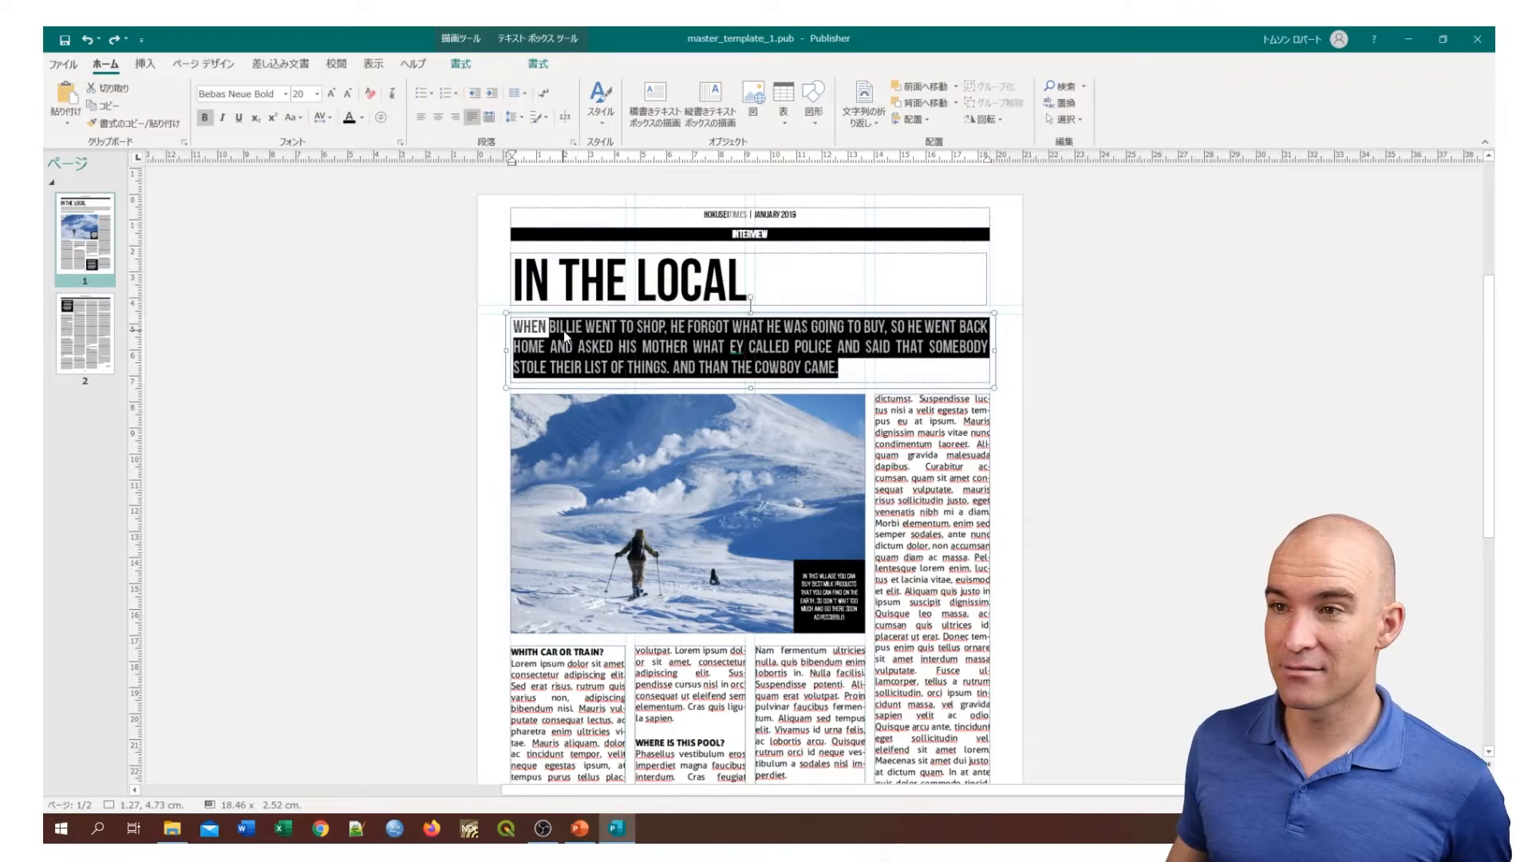
pyautogui.click(563, 330)
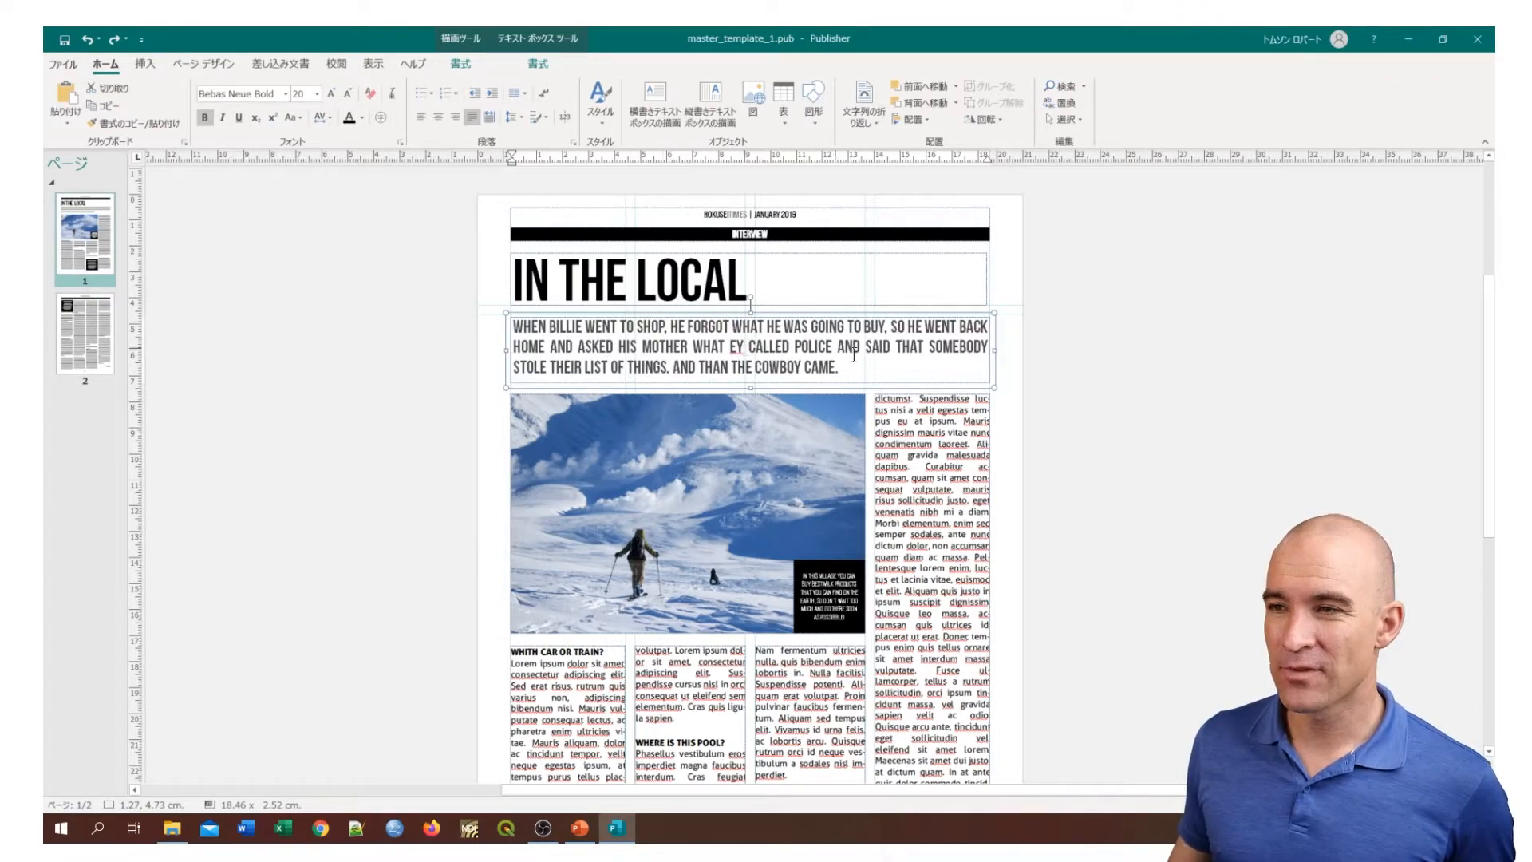
pyautogui.moveTo(841, 368); pyautogui.dragTo(513, 327)
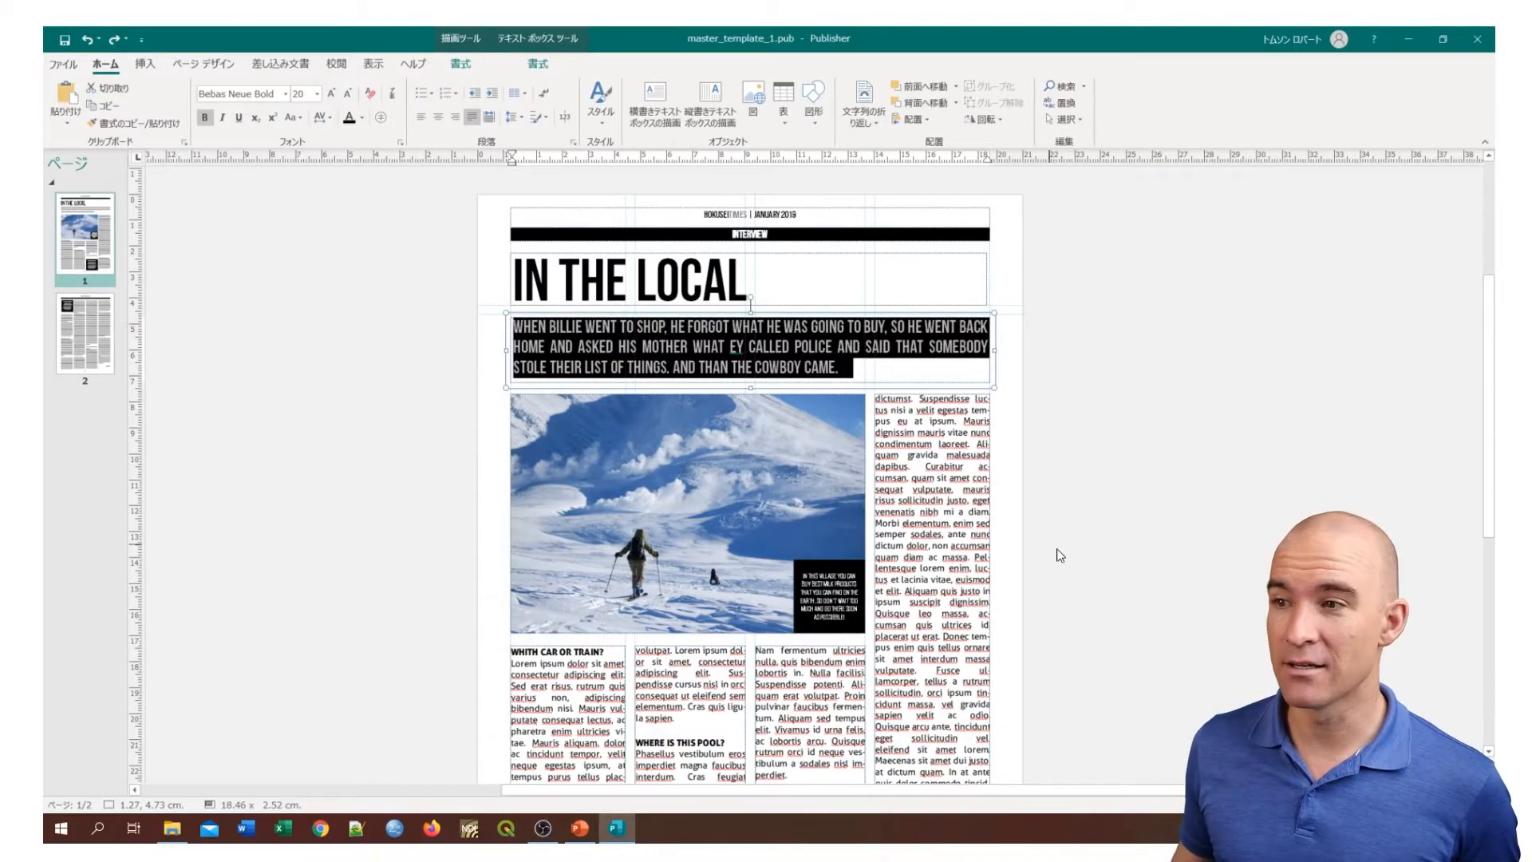
pyautogui.click(909, 439)
# Step: Select the snow photo, its black caption box and the quote box text, then view page 2
pyautogui.scroll(-2, 909, 438)
pyautogui.click(646, 427)
pyautogui.scroll(1, 891, 472)
pyautogui.click(853, 469)
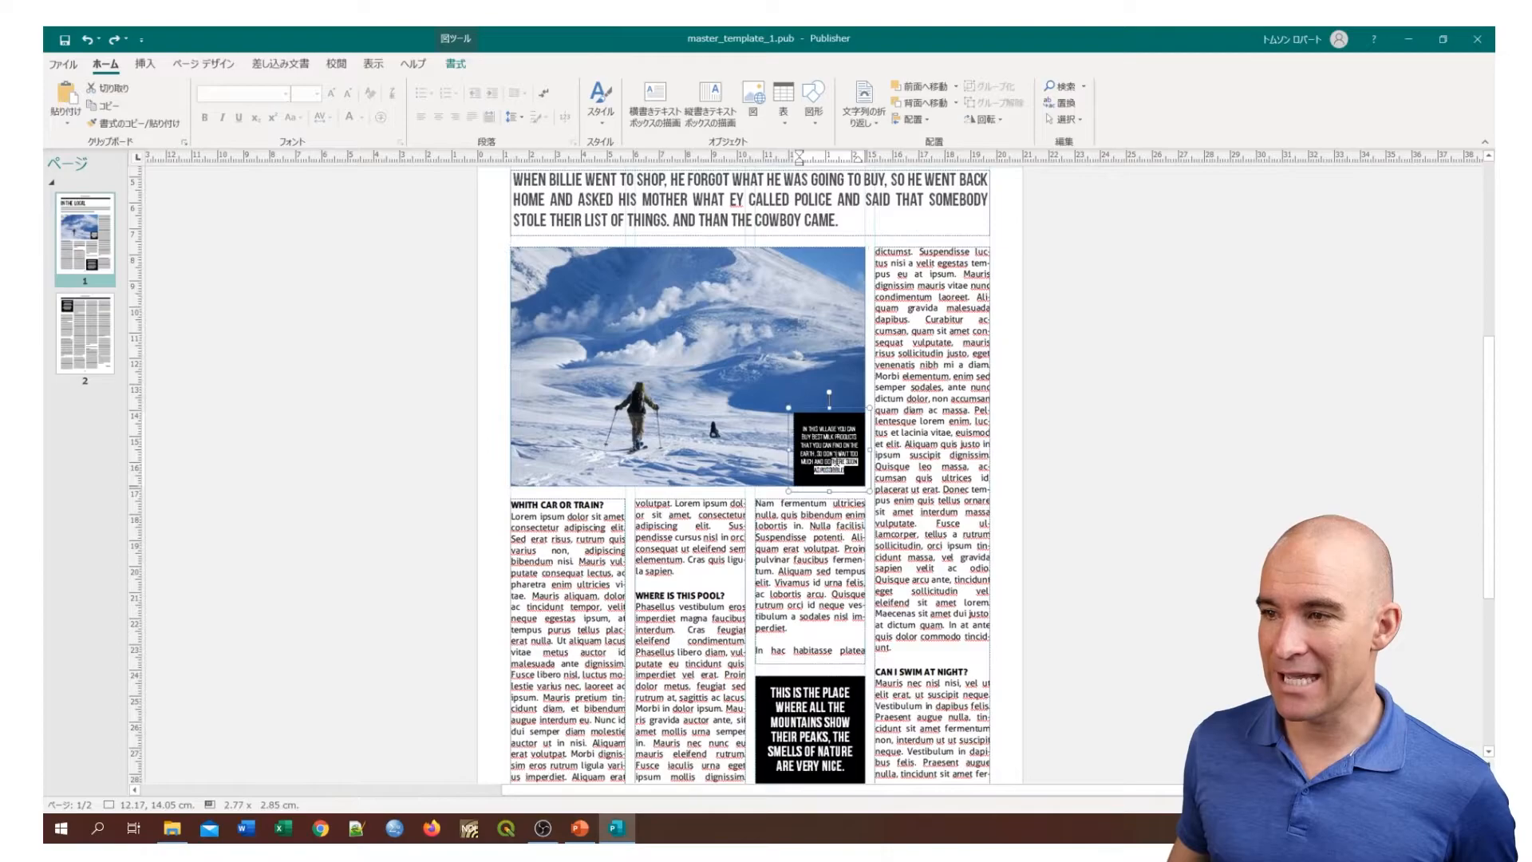
pyautogui.moveTo(805, 430); pyautogui.dragTo(806, 433)
pyautogui.scroll(-2, 806, 433)
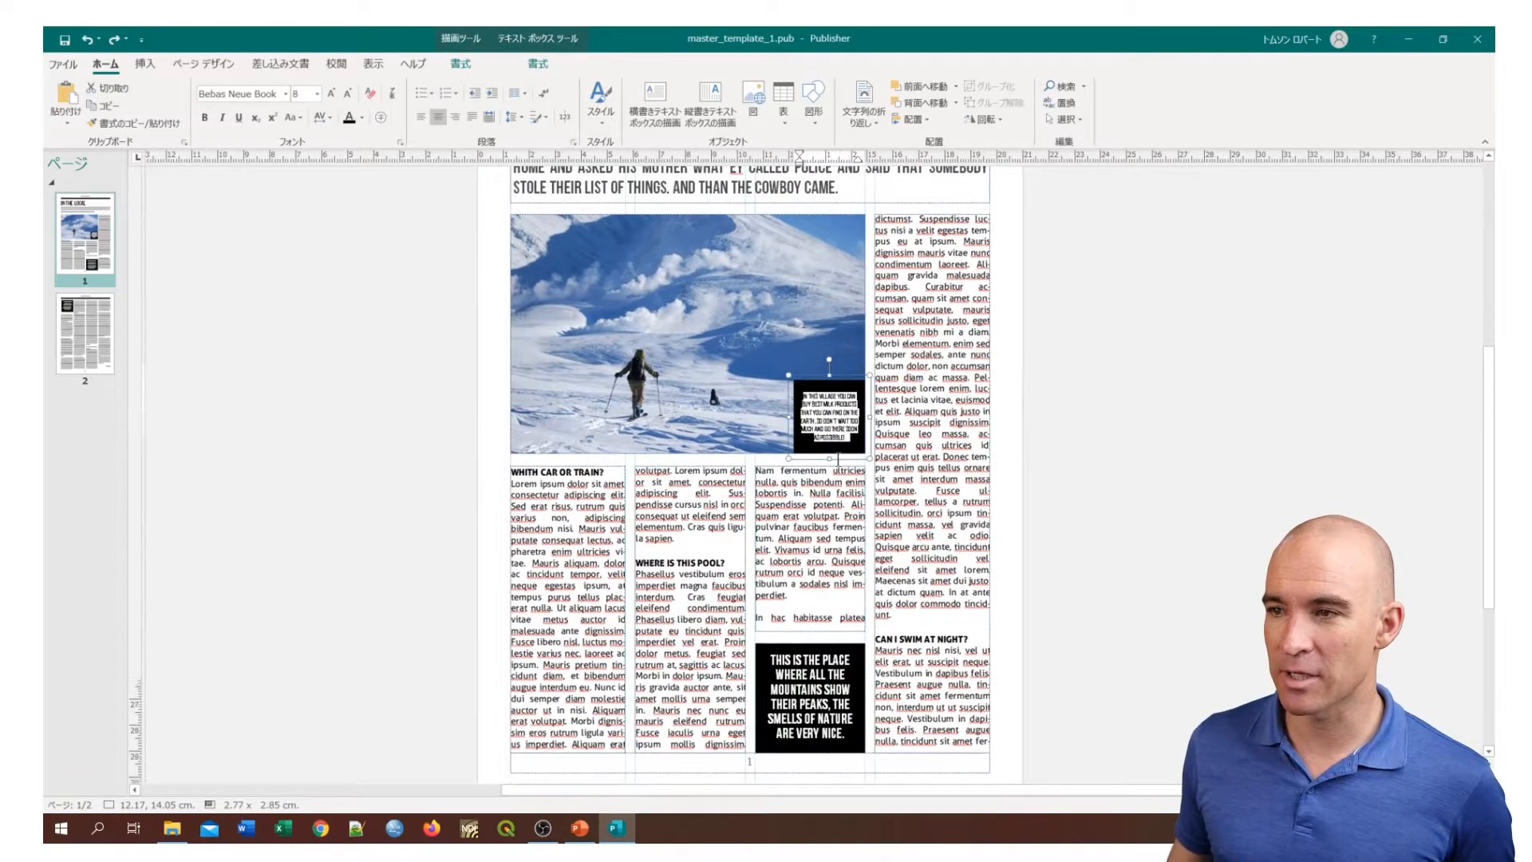
pyautogui.click(525, 496)
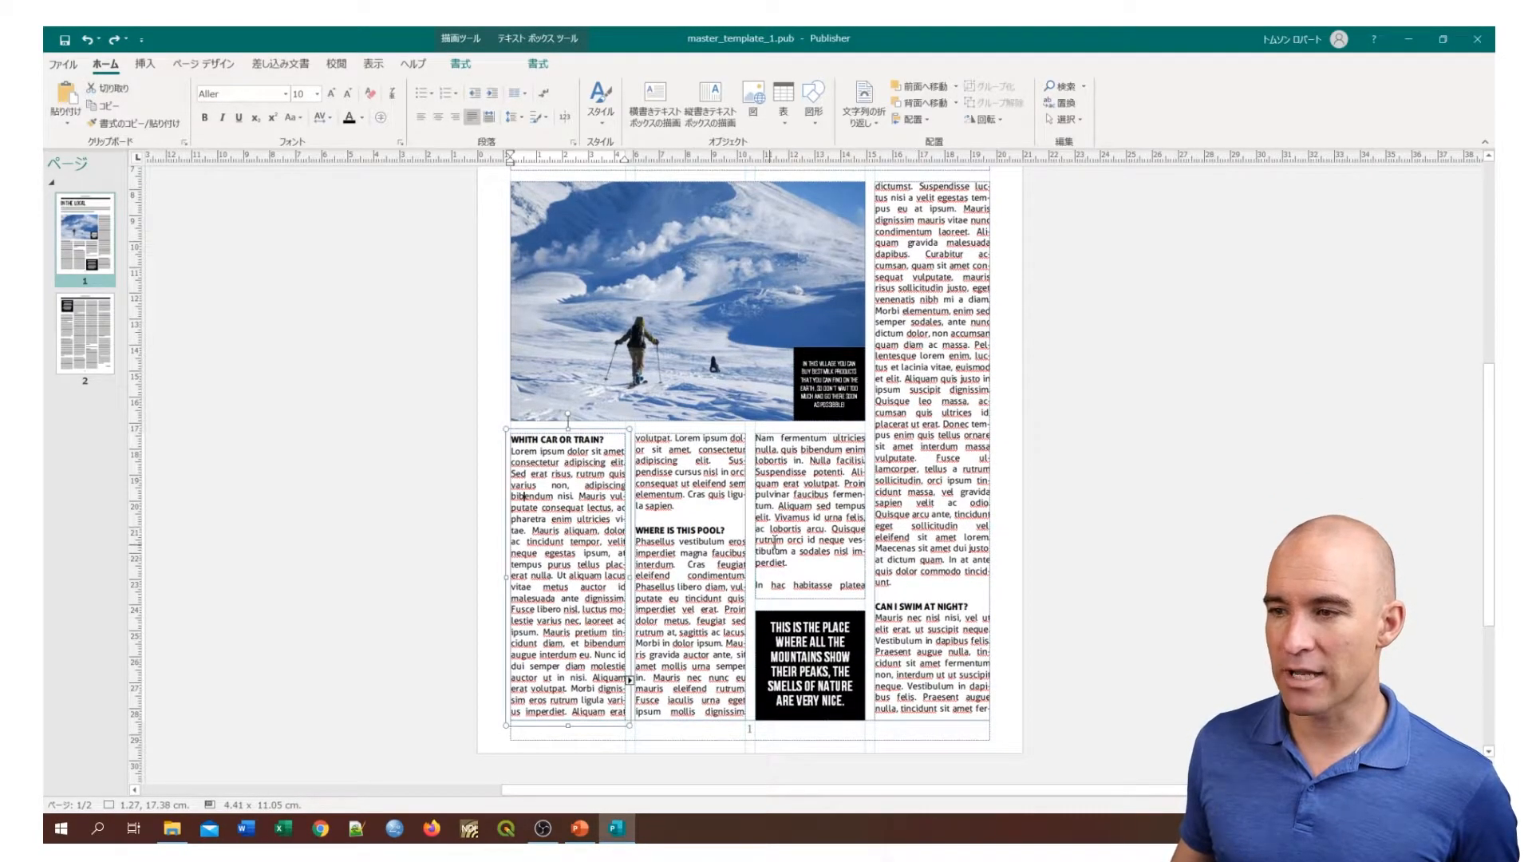
pyautogui.moveTo(771, 621); pyautogui.dragTo(854, 706)
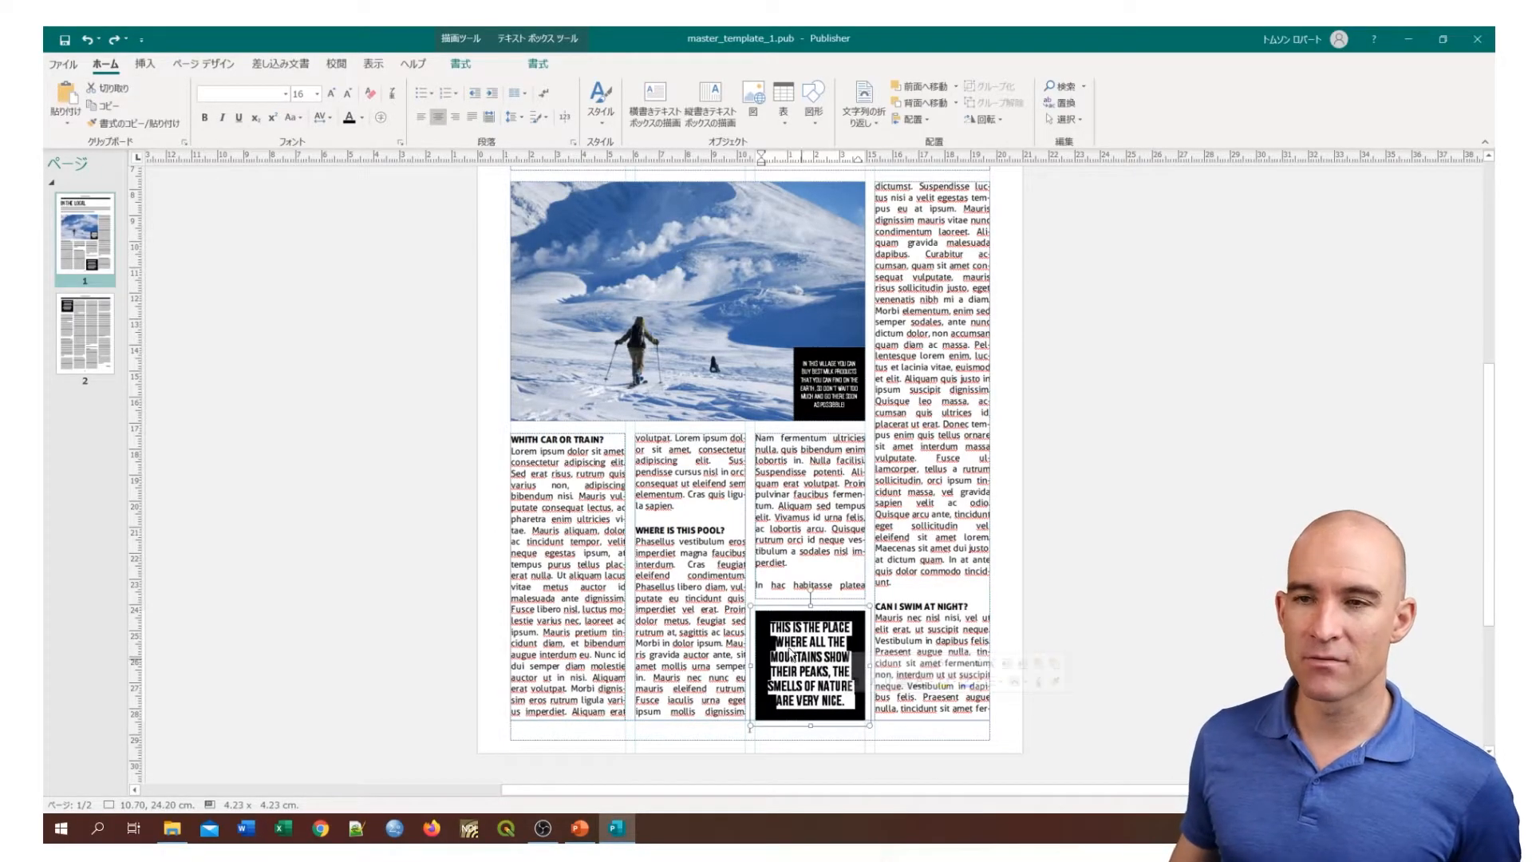
pyautogui.click(93, 314)
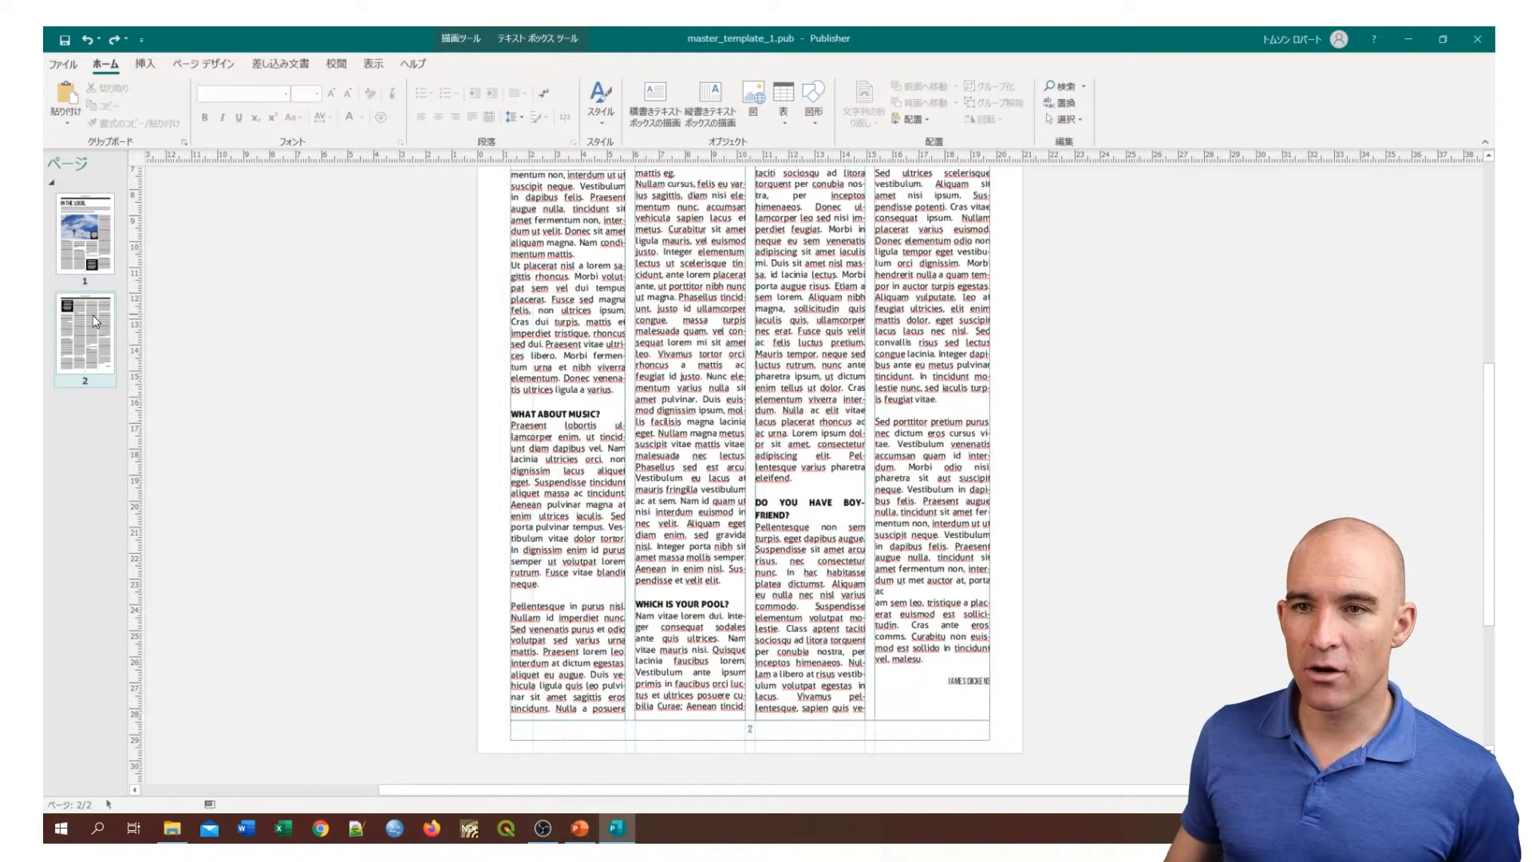
# Step: Review pages 1 and 2 of the newsletter, finishing on the IN THE LOCAL front page
pyautogui.moveTo(943, 686); pyautogui.dragTo(988, 685)
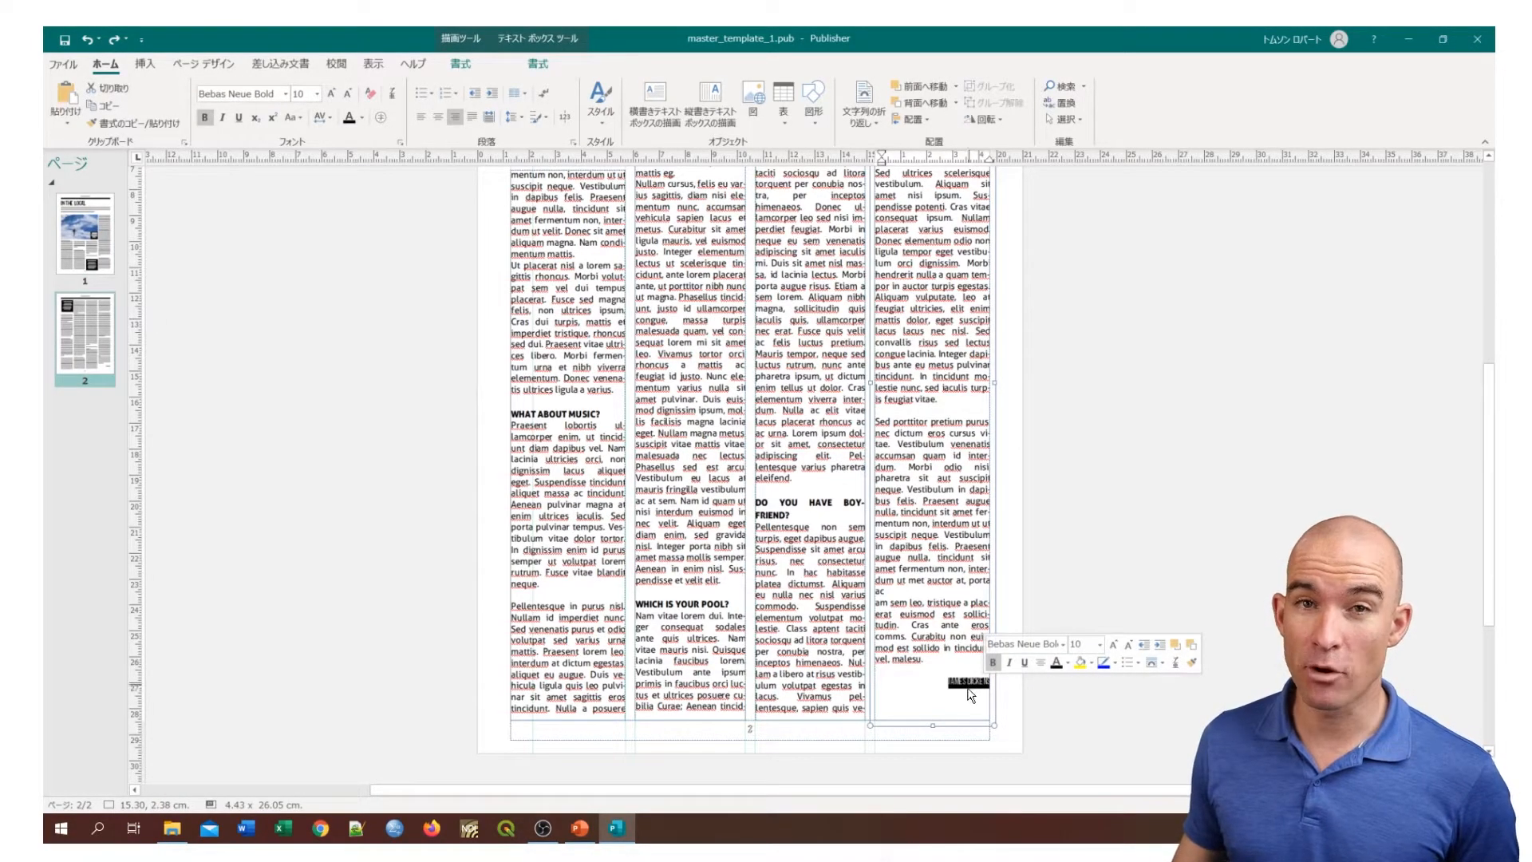
pyautogui.click(73, 239)
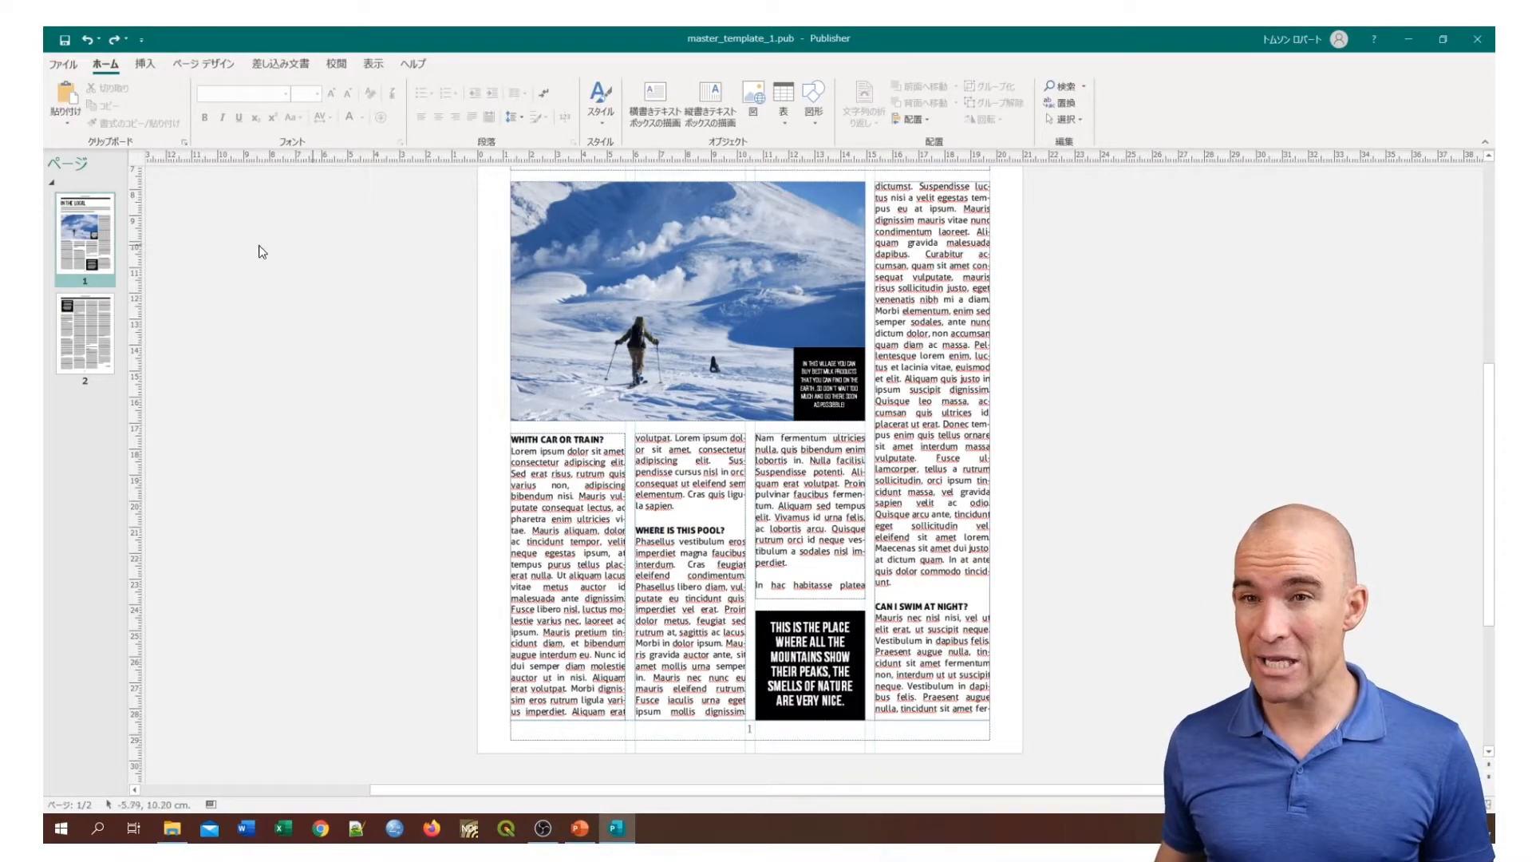
pyautogui.click(93, 323)
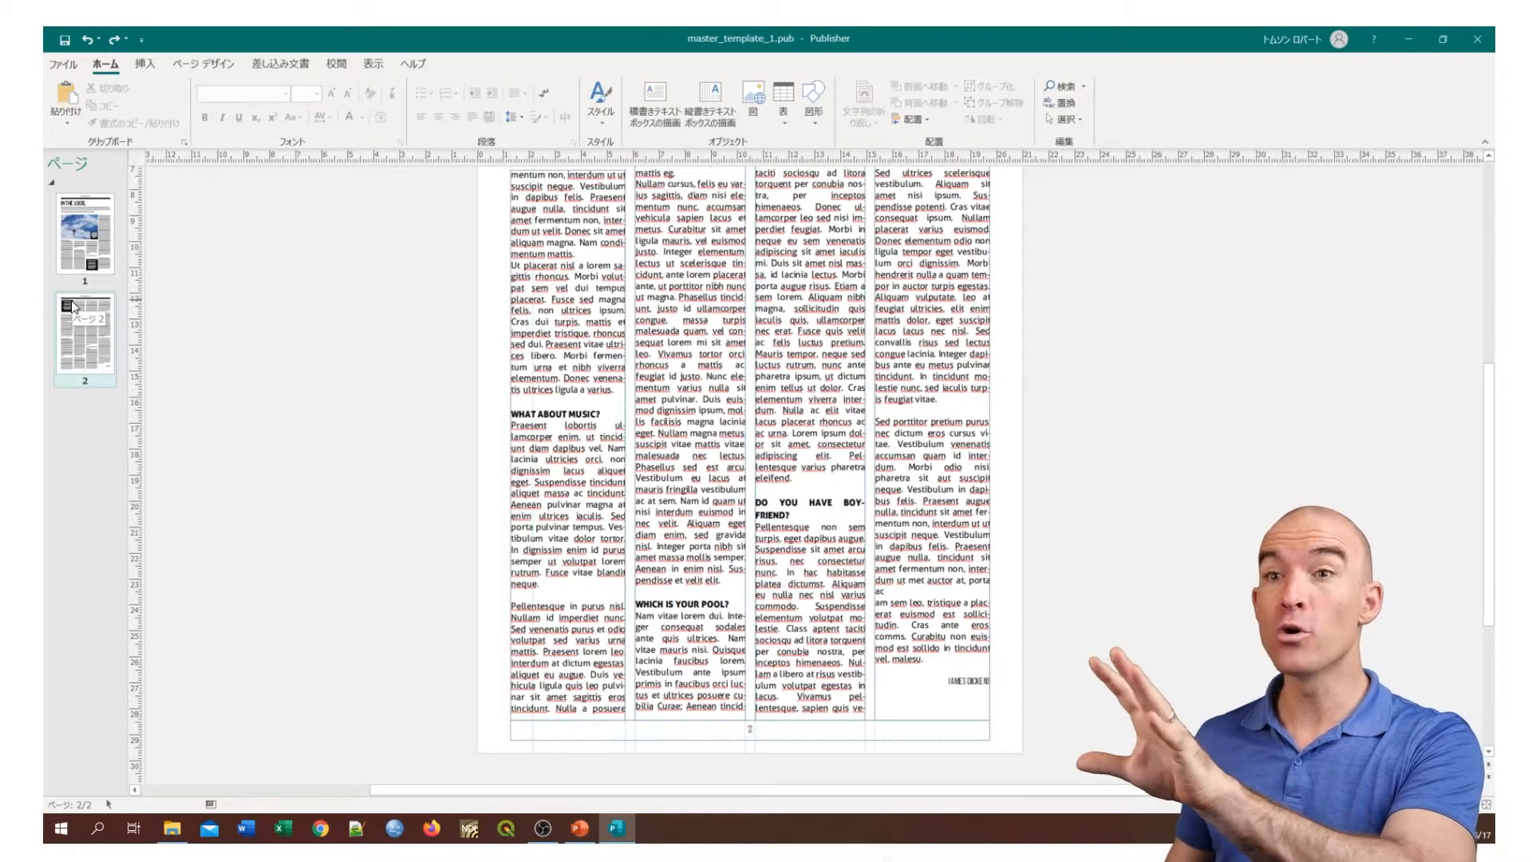
pyautogui.click(70, 241)
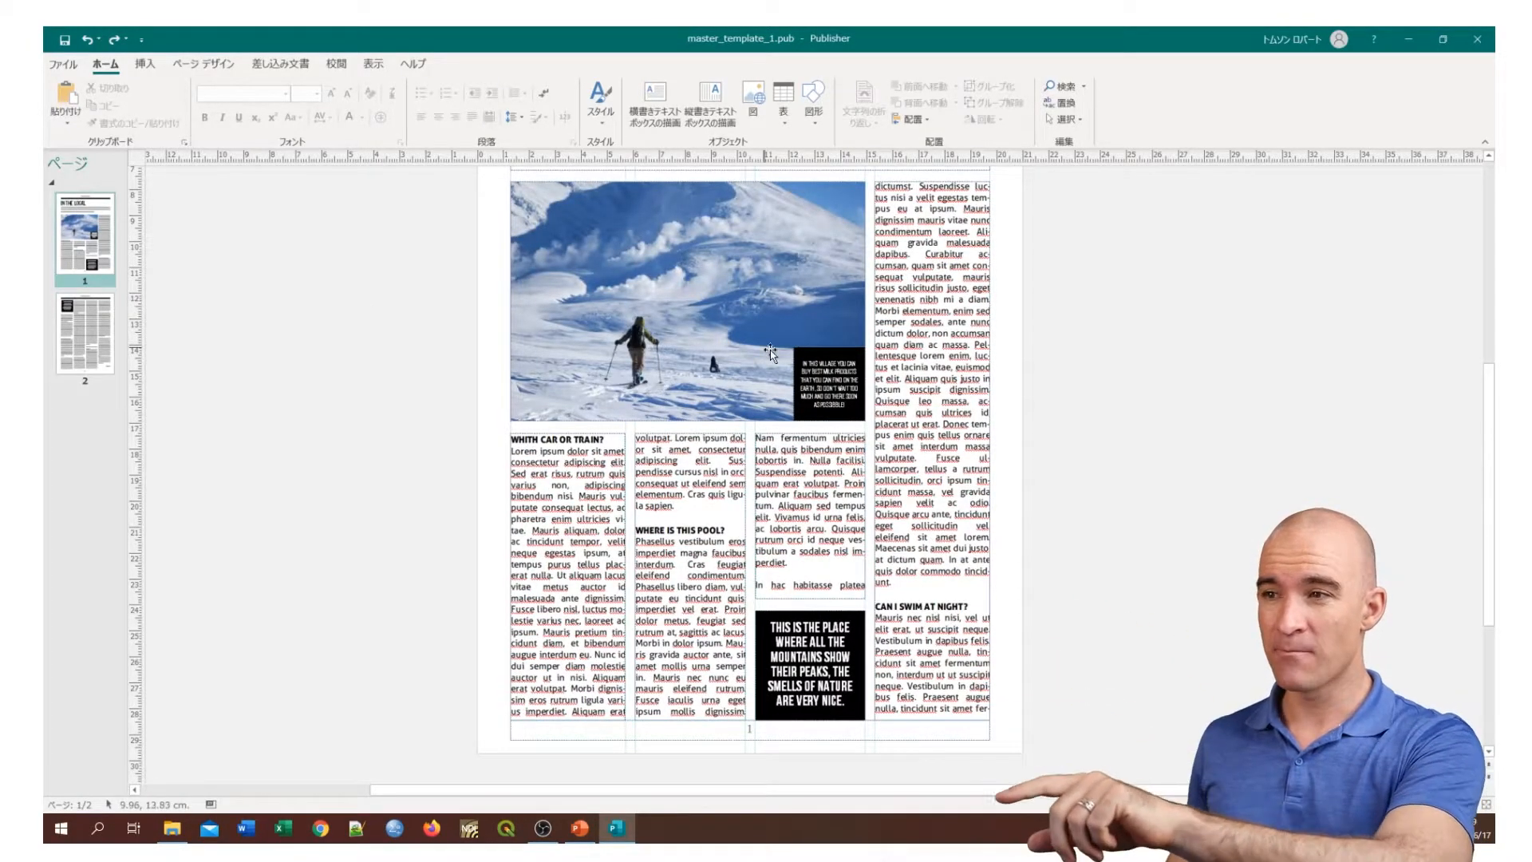
pyautogui.scroll(1, 908, 311)
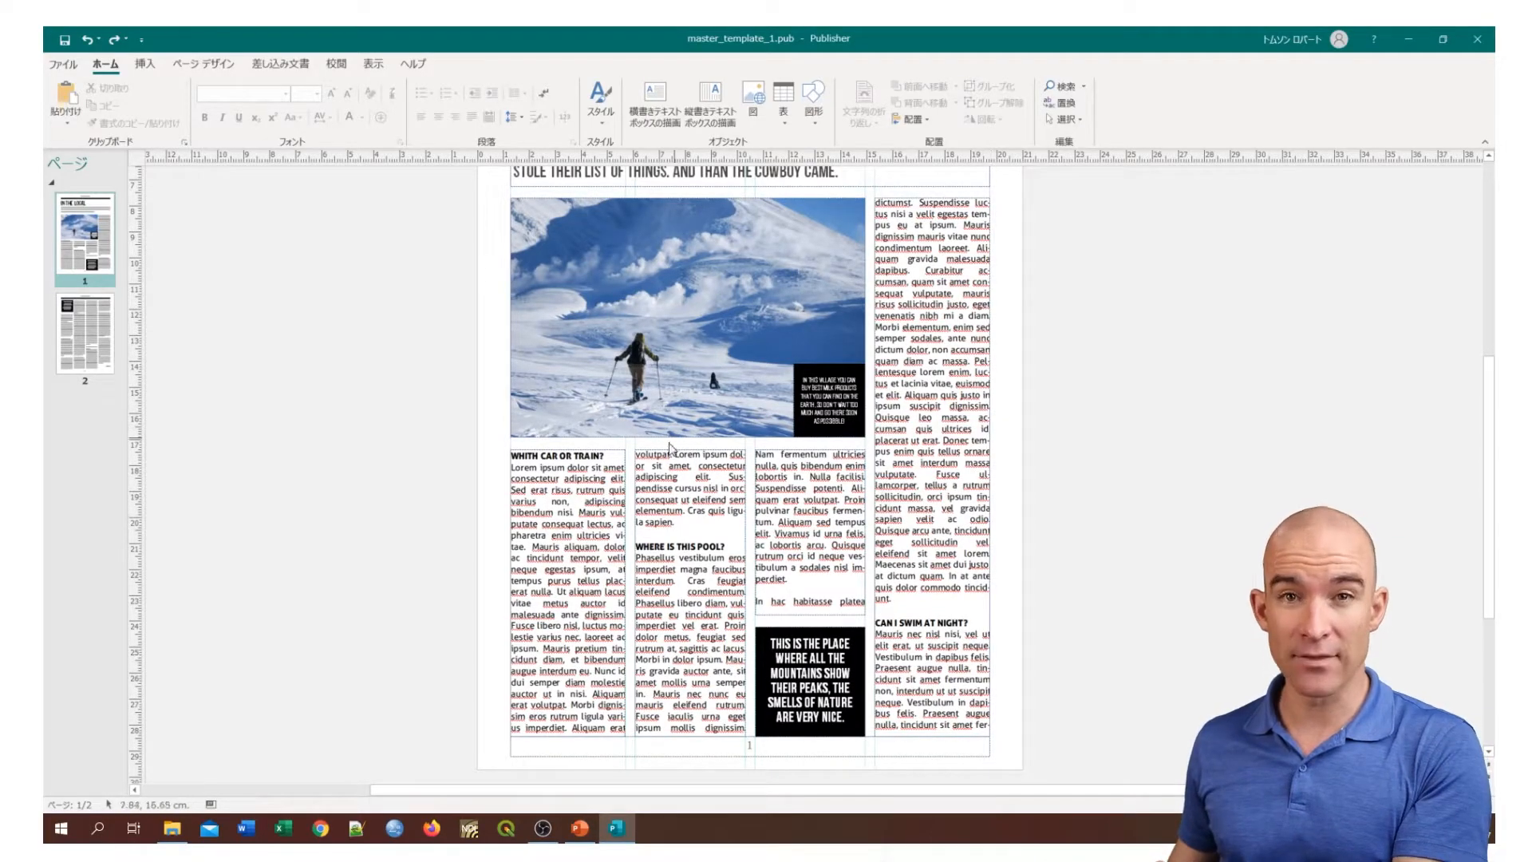
pyautogui.click(94, 315)
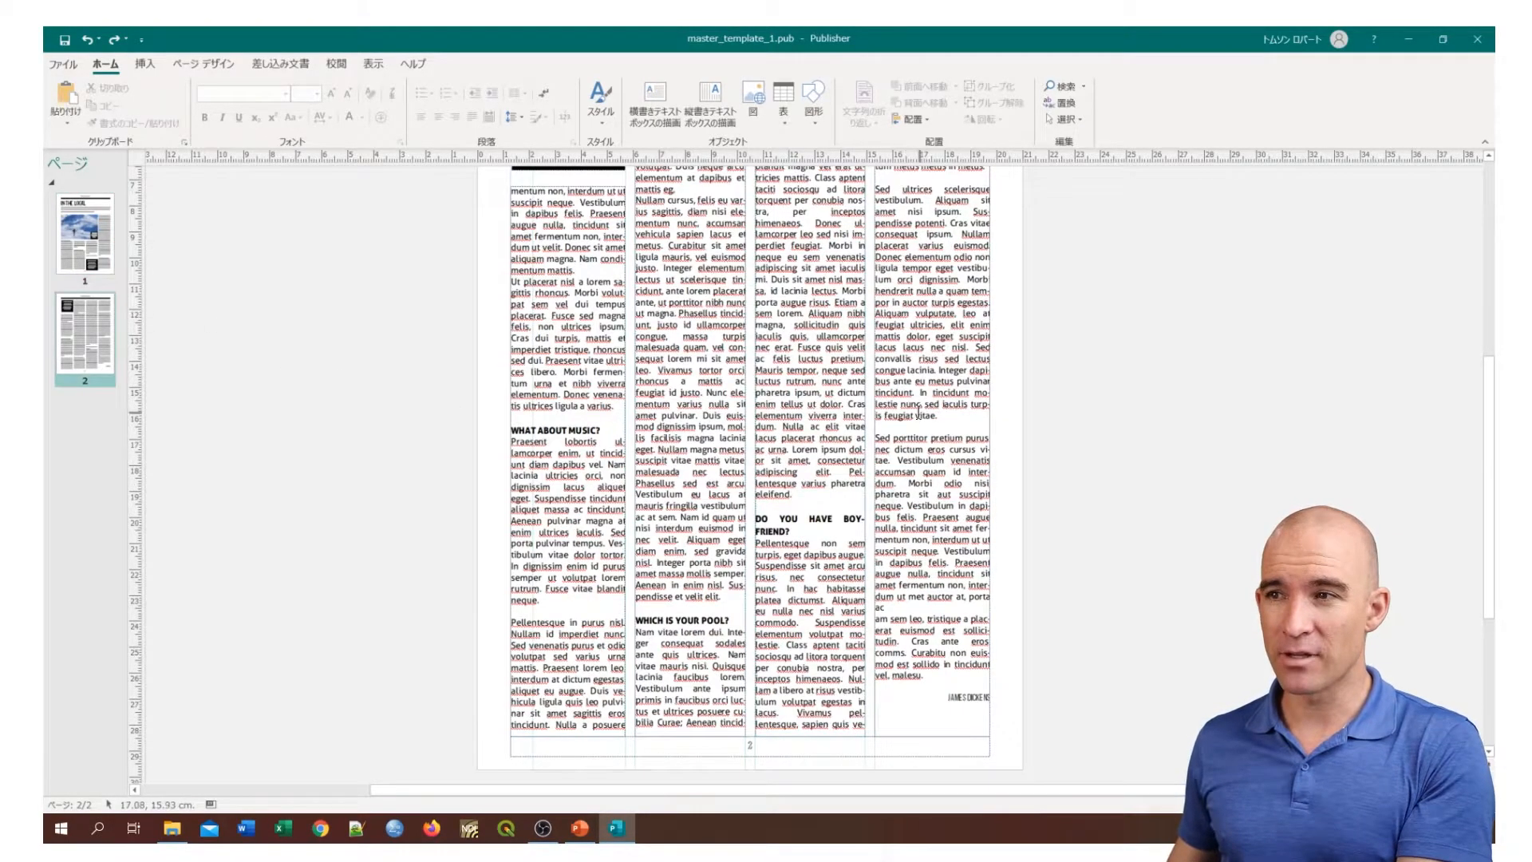
pyautogui.scroll(5, 542, 413)
pyautogui.moveTo(509, 429); pyautogui.dragTo(1001, 432)
pyautogui.click(1003, 431)
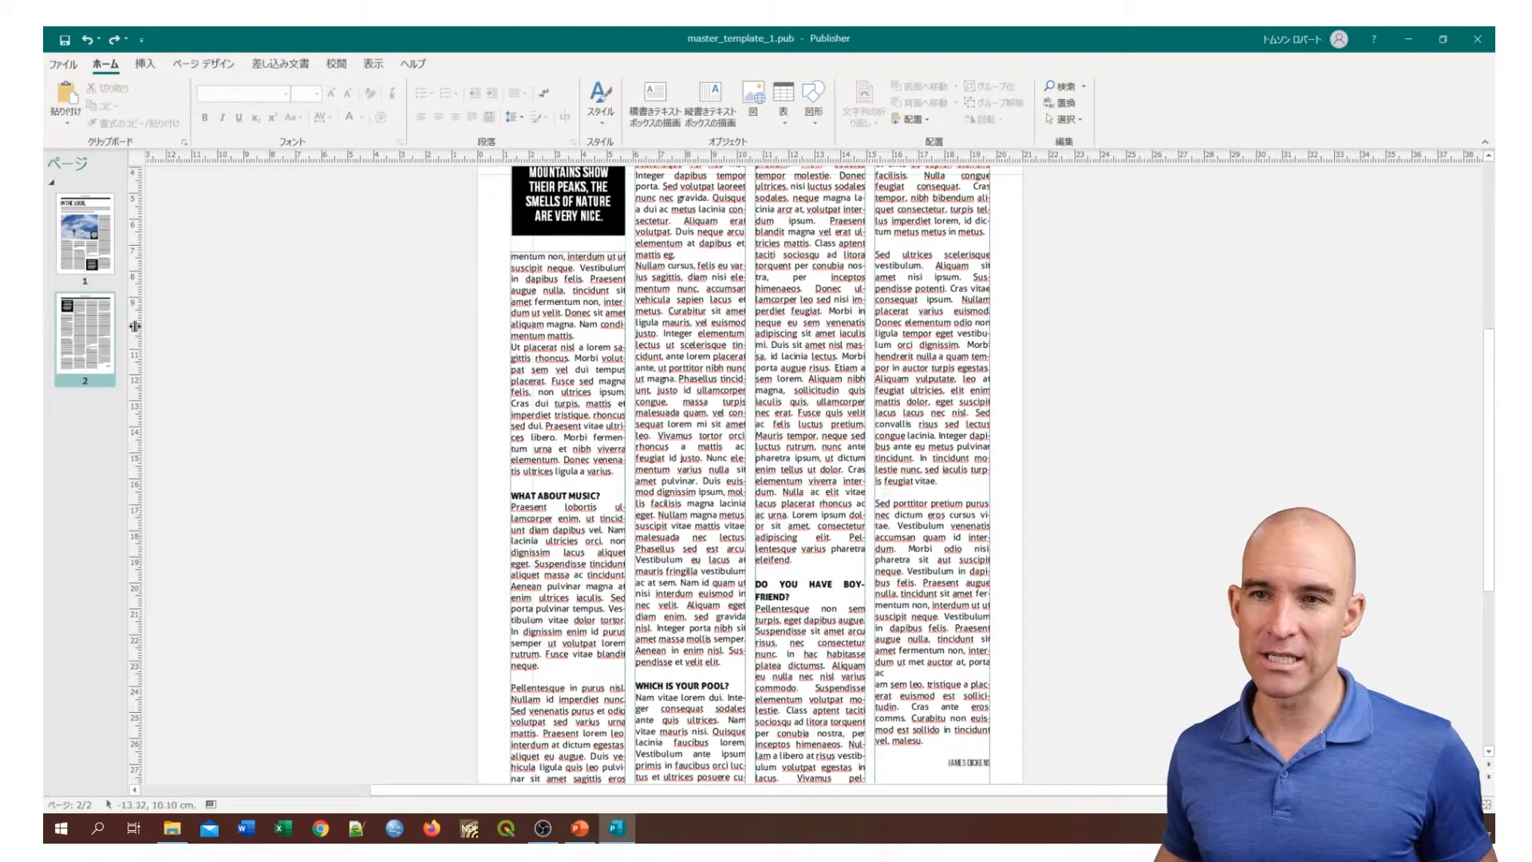
pyautogui.click(86, 251)
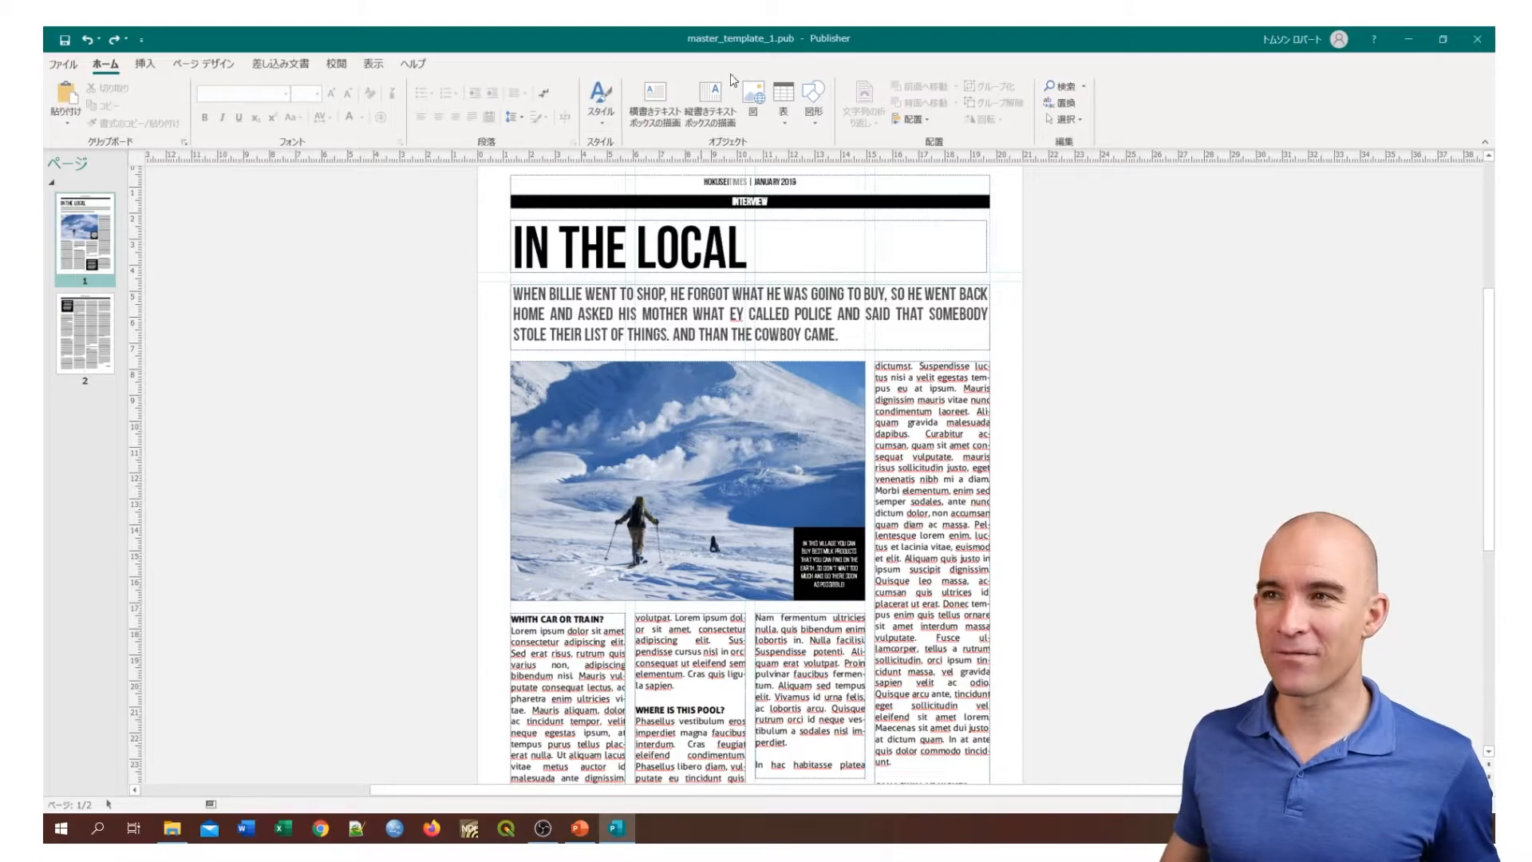
# Step: Open frogs.docx from Downloads in Word with editing enabled
pyautogui.click(172, 830)
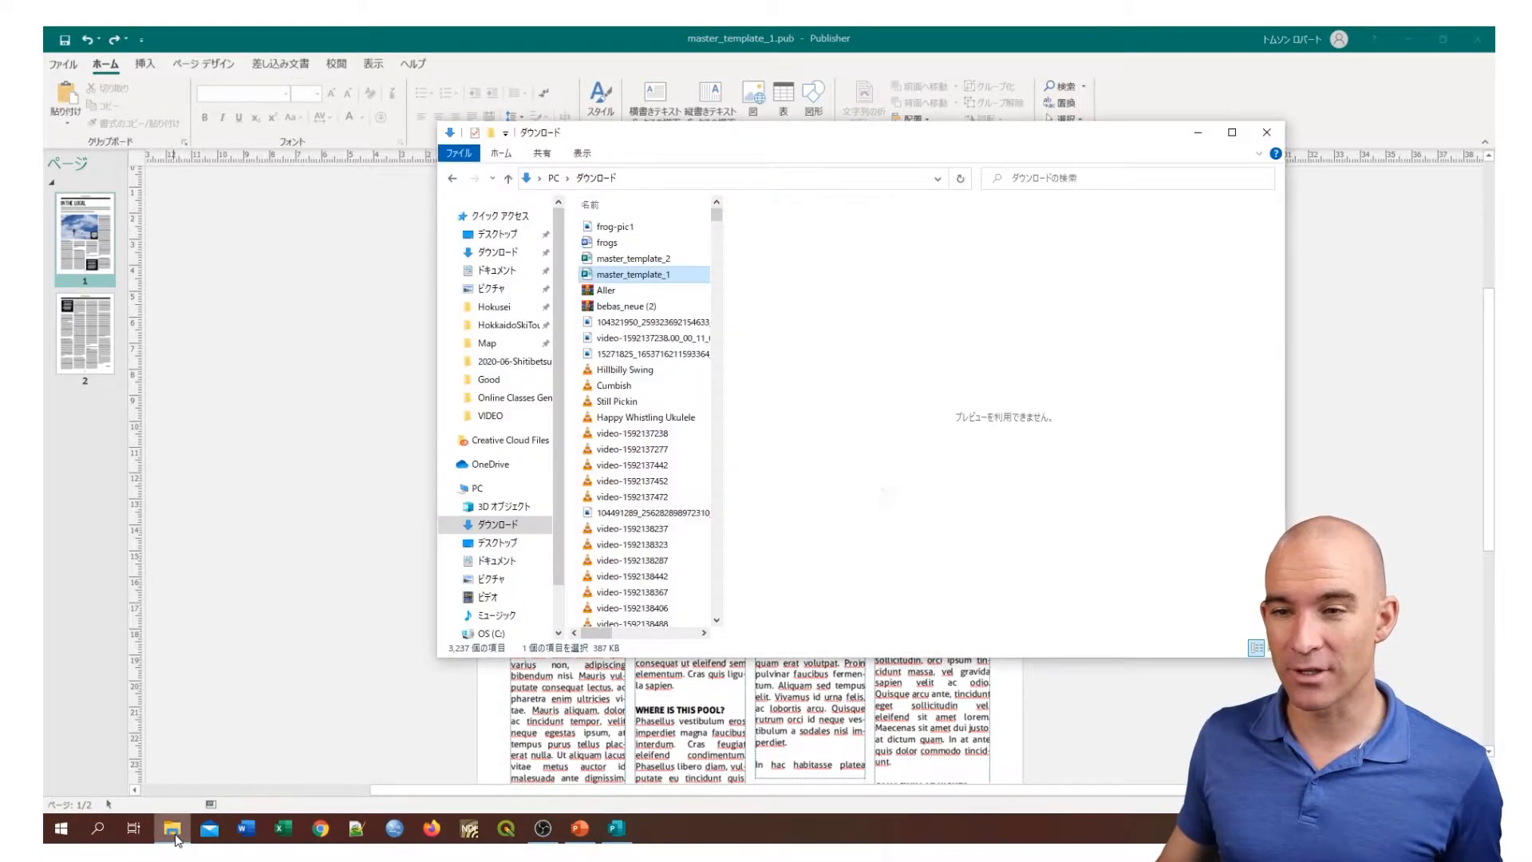
pyautogui.doubleClick(619, 243)
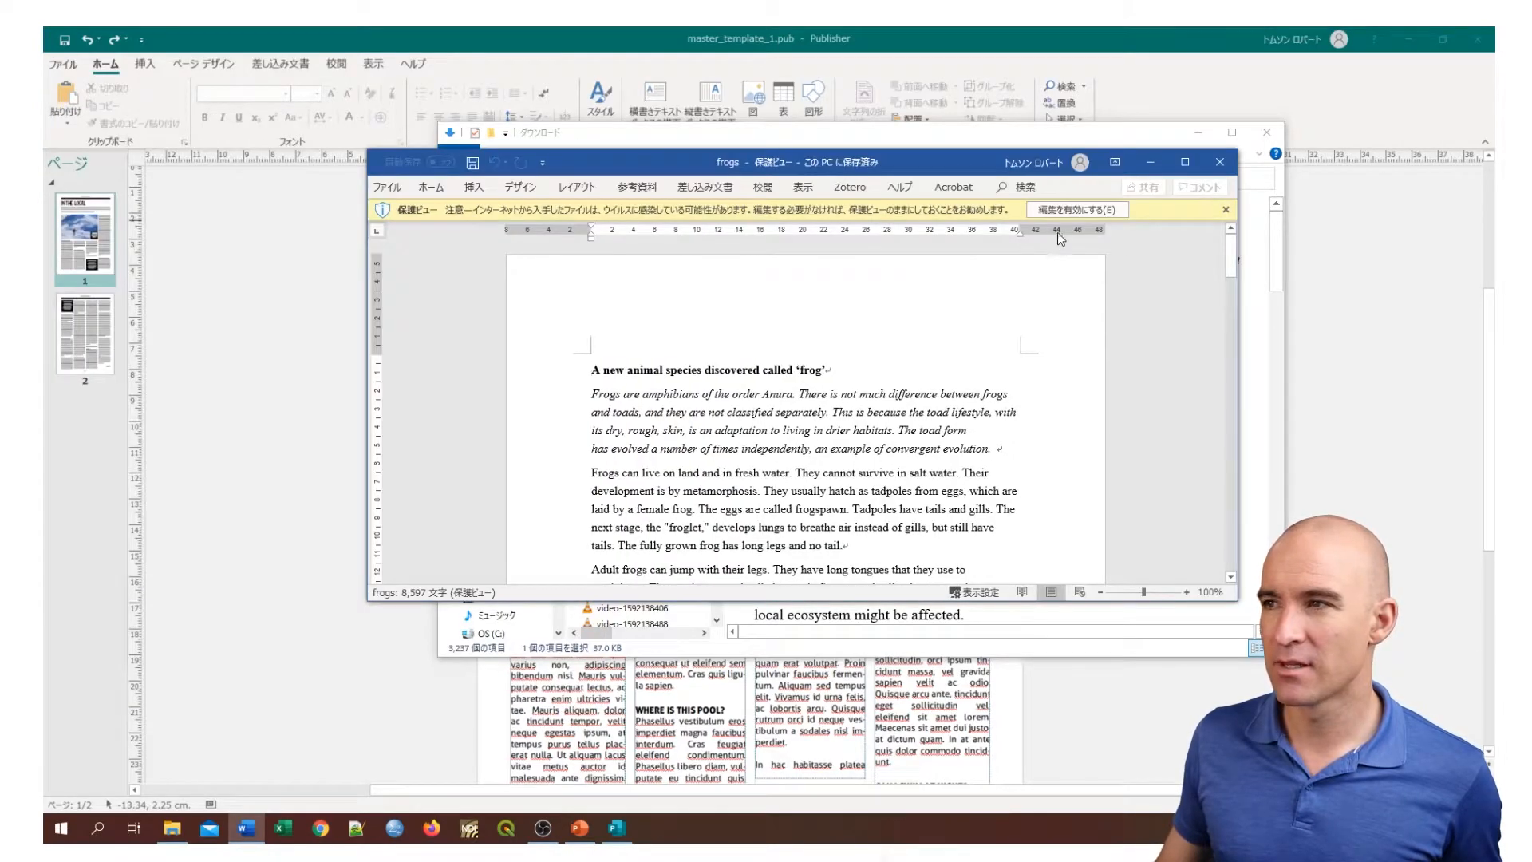
pyautogui.click(1113, 210)
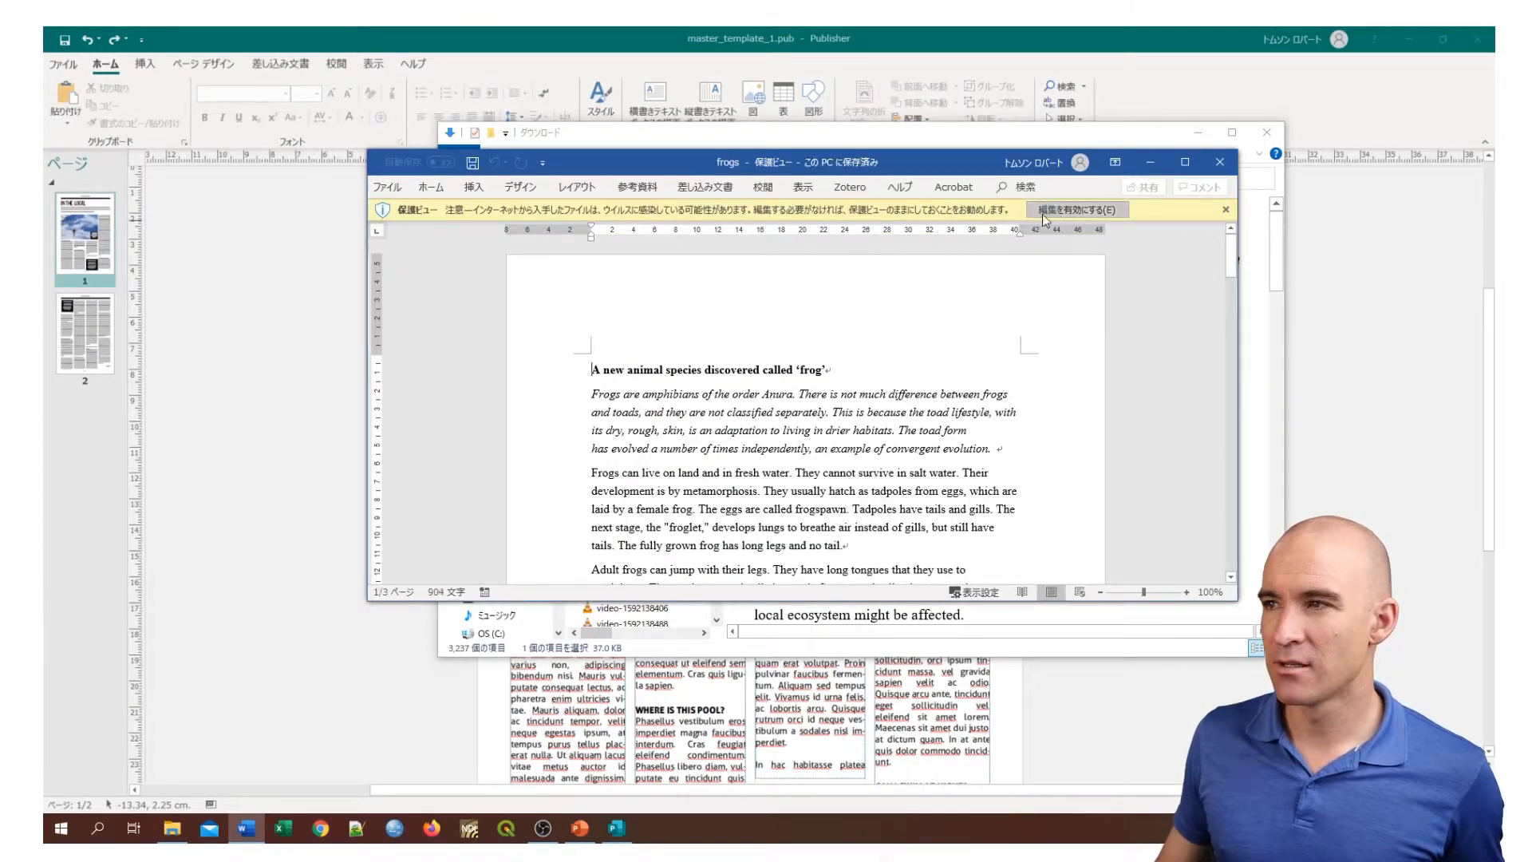
# Step: Snap Publisher to the right half and the Word document to the left half
pyautogui.moveTo(1011, 156); pyautogui.dragTo(855, 146)
pyautogui.moveTo(1114, 48); pyautogui.dragTo(1495, 165)
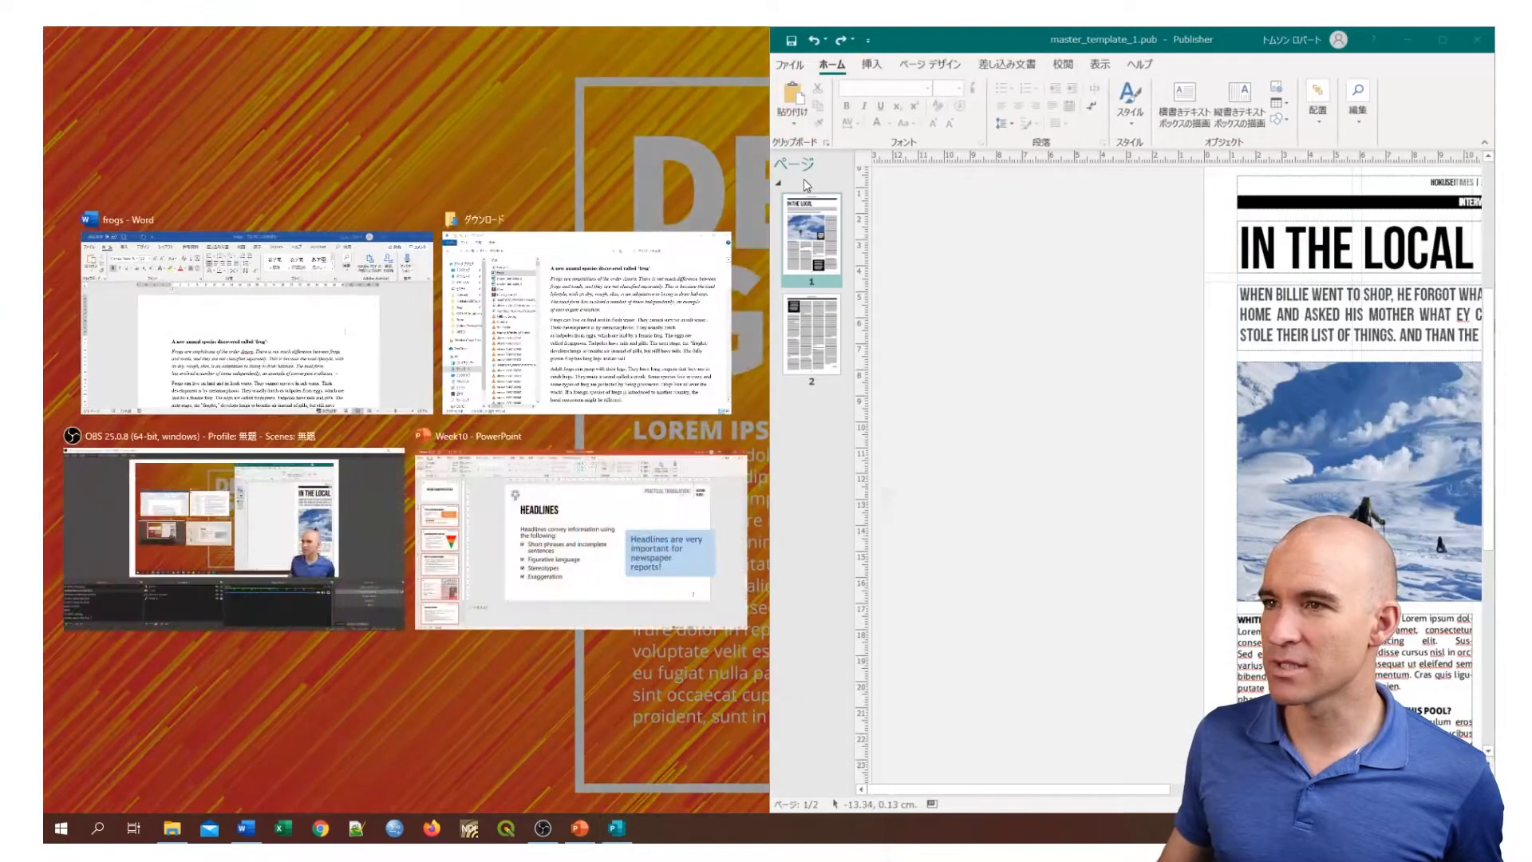
pyautogui.click(333, 281)
pyautogui.moveTo(1157, 789); pyautogui.dragTo(1302, 789)
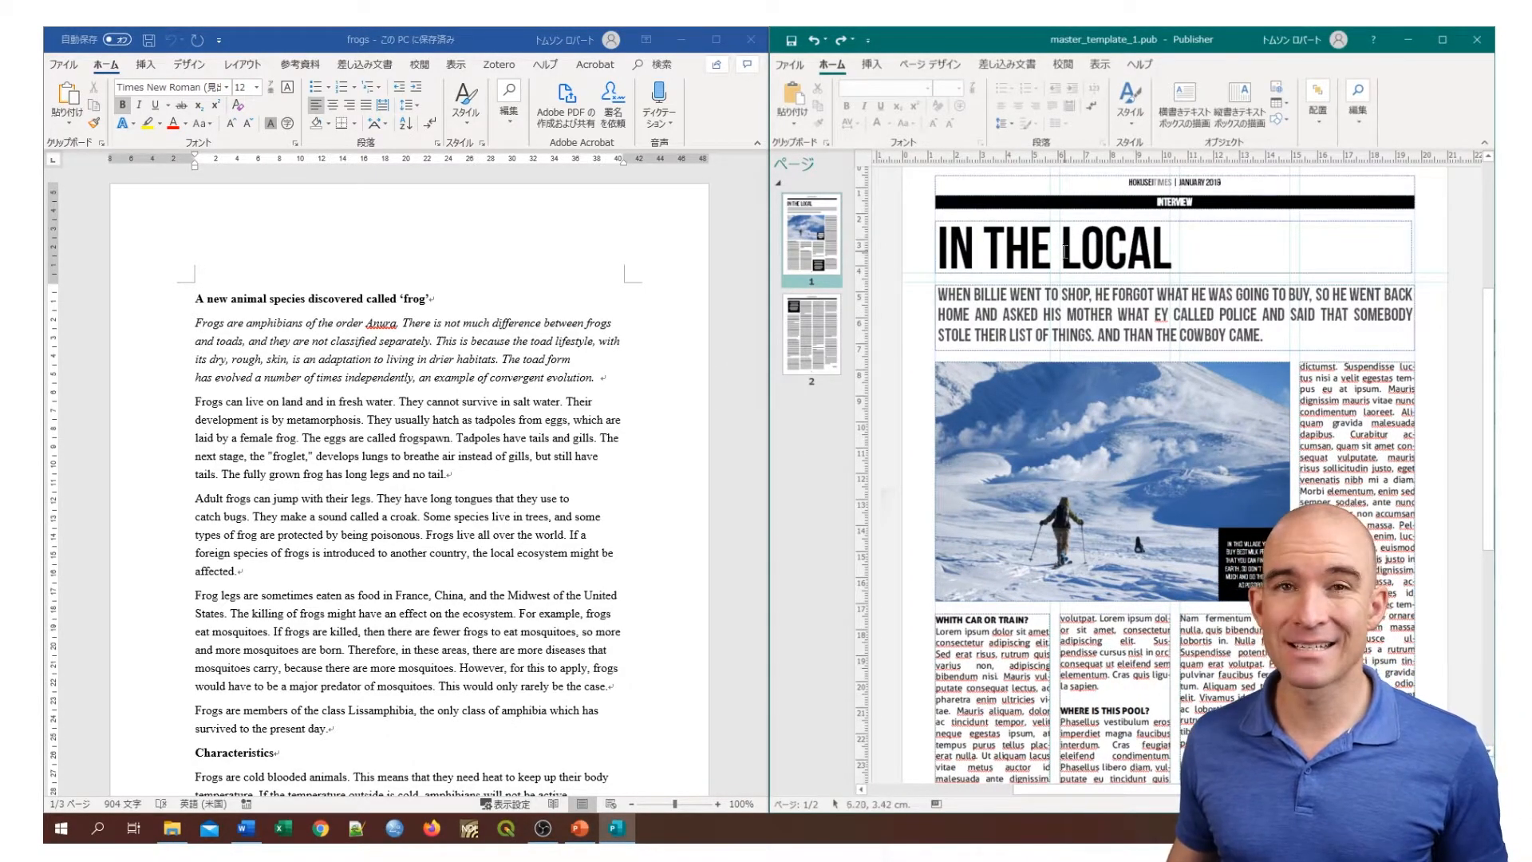
# Step: Try pasting the Word frog heading over IN THE LOCAL, then undo it
pyautogui.click(429, 302)
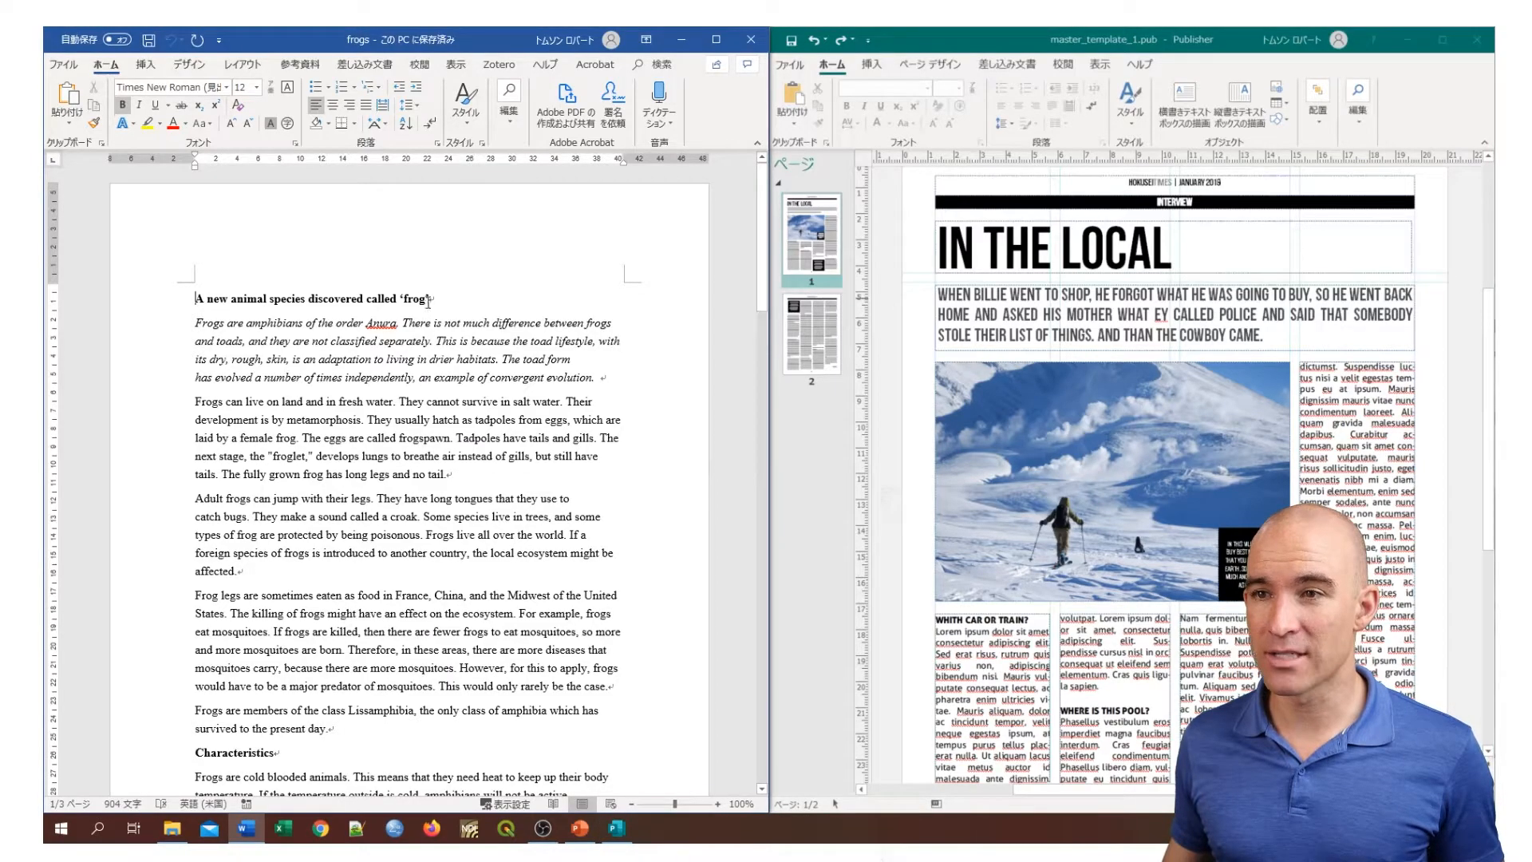
pyautogui.moveTo(405, 298); pyautogui.dragTo(190, 301)
pyautogui.hotkey('ctrl', 'c')
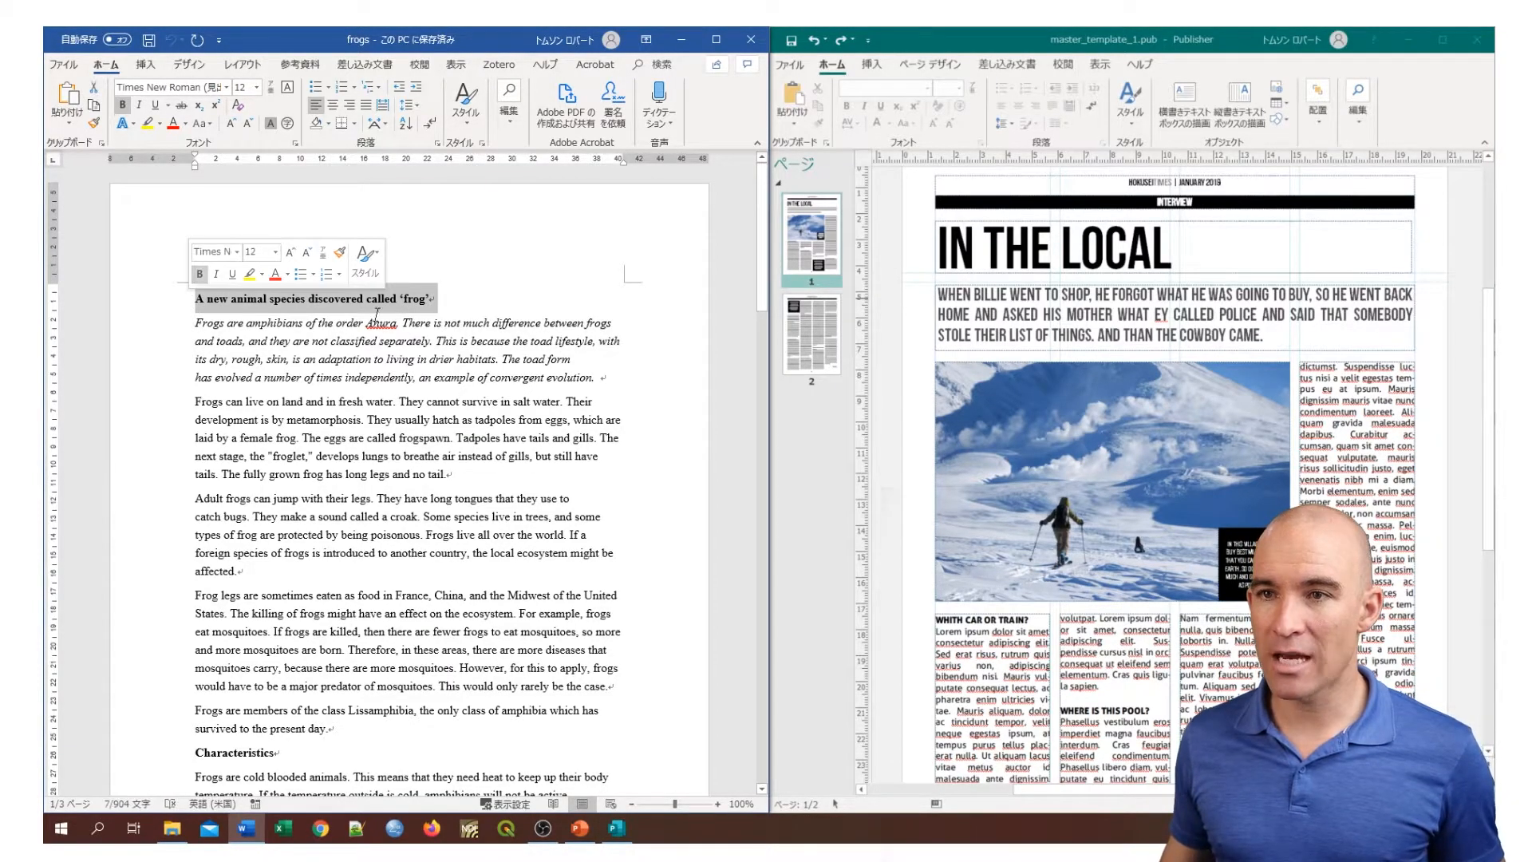
pyautogui.moveTo(1180, 247); pyautogui.dragTo(953, 245)
pyautogui.hotkey('ctrl', 'v')
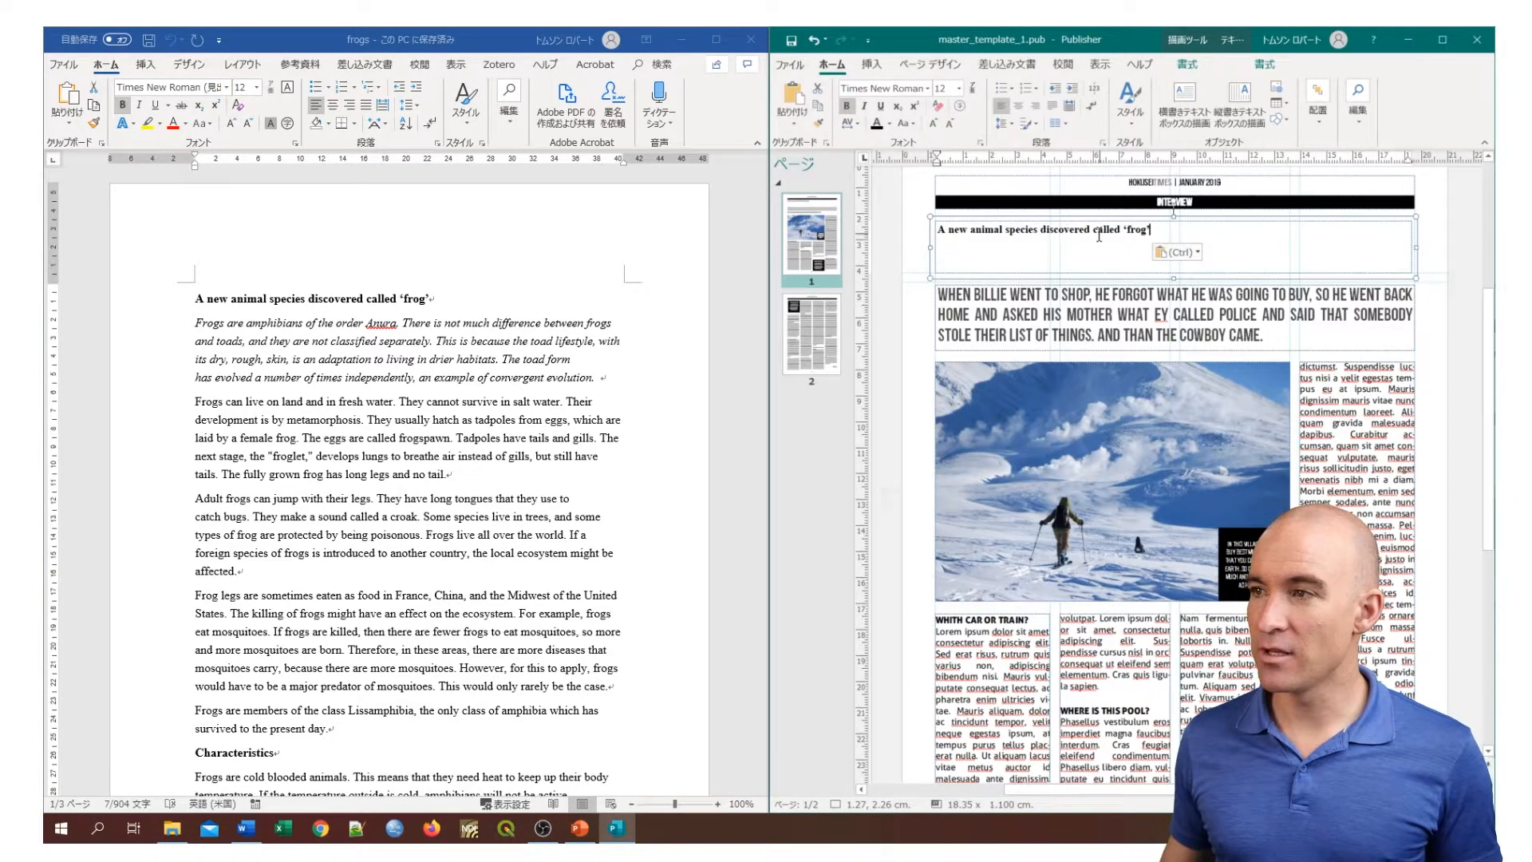
pyautogui.hotkey('ctrl', 'z')
# Step: Reselect the frog heading and paste it over the headline with formatting, then undo
pyautogui.click(431, 300)
pyautogui.moveTo(431, 300); pyautogui.dragTo(197, 301)
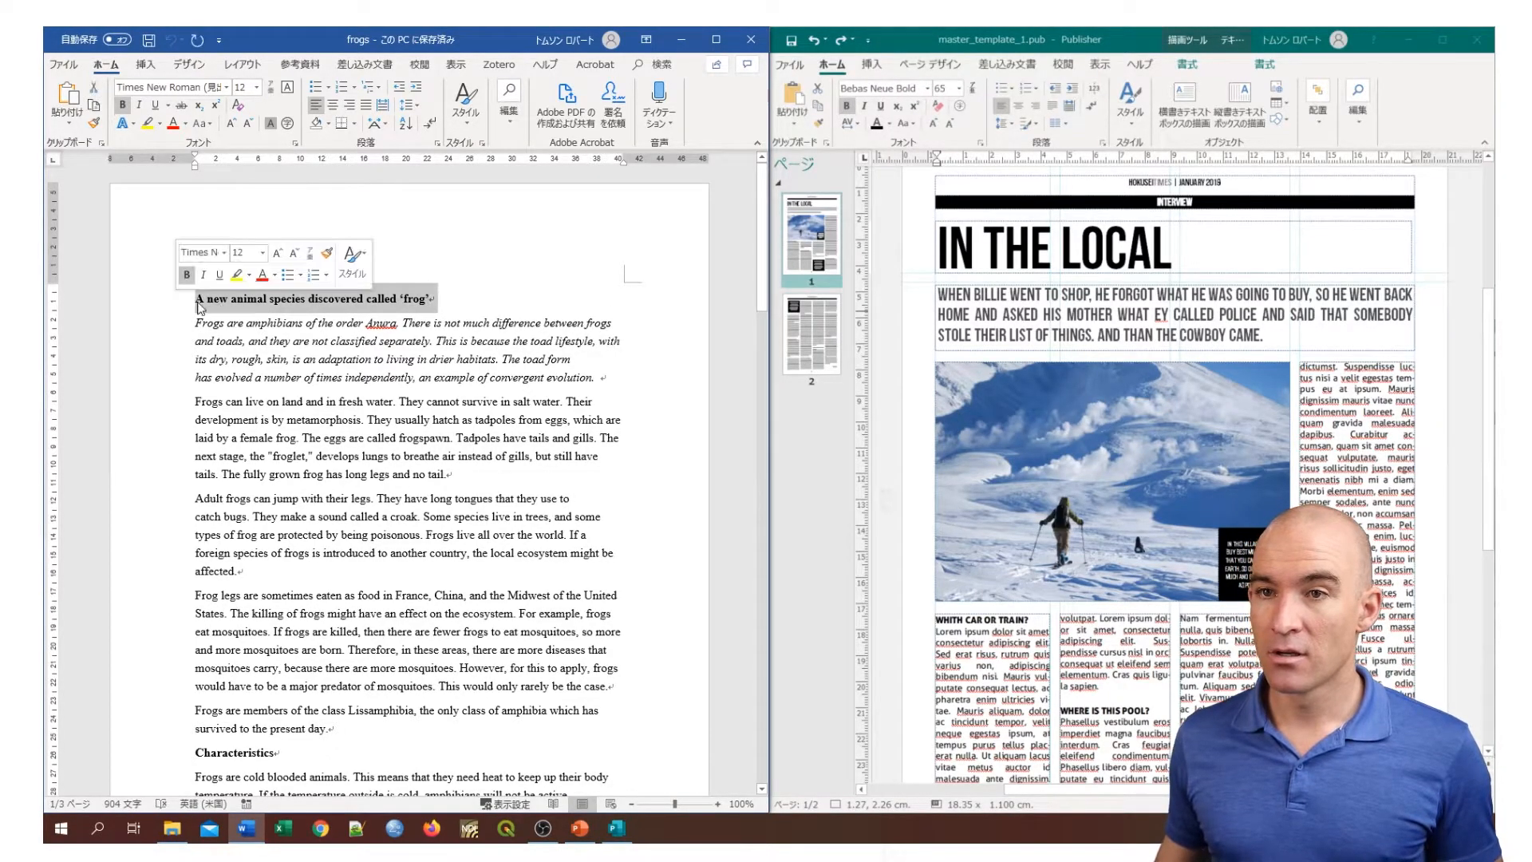
pyautogui.rightClick(238, 306)
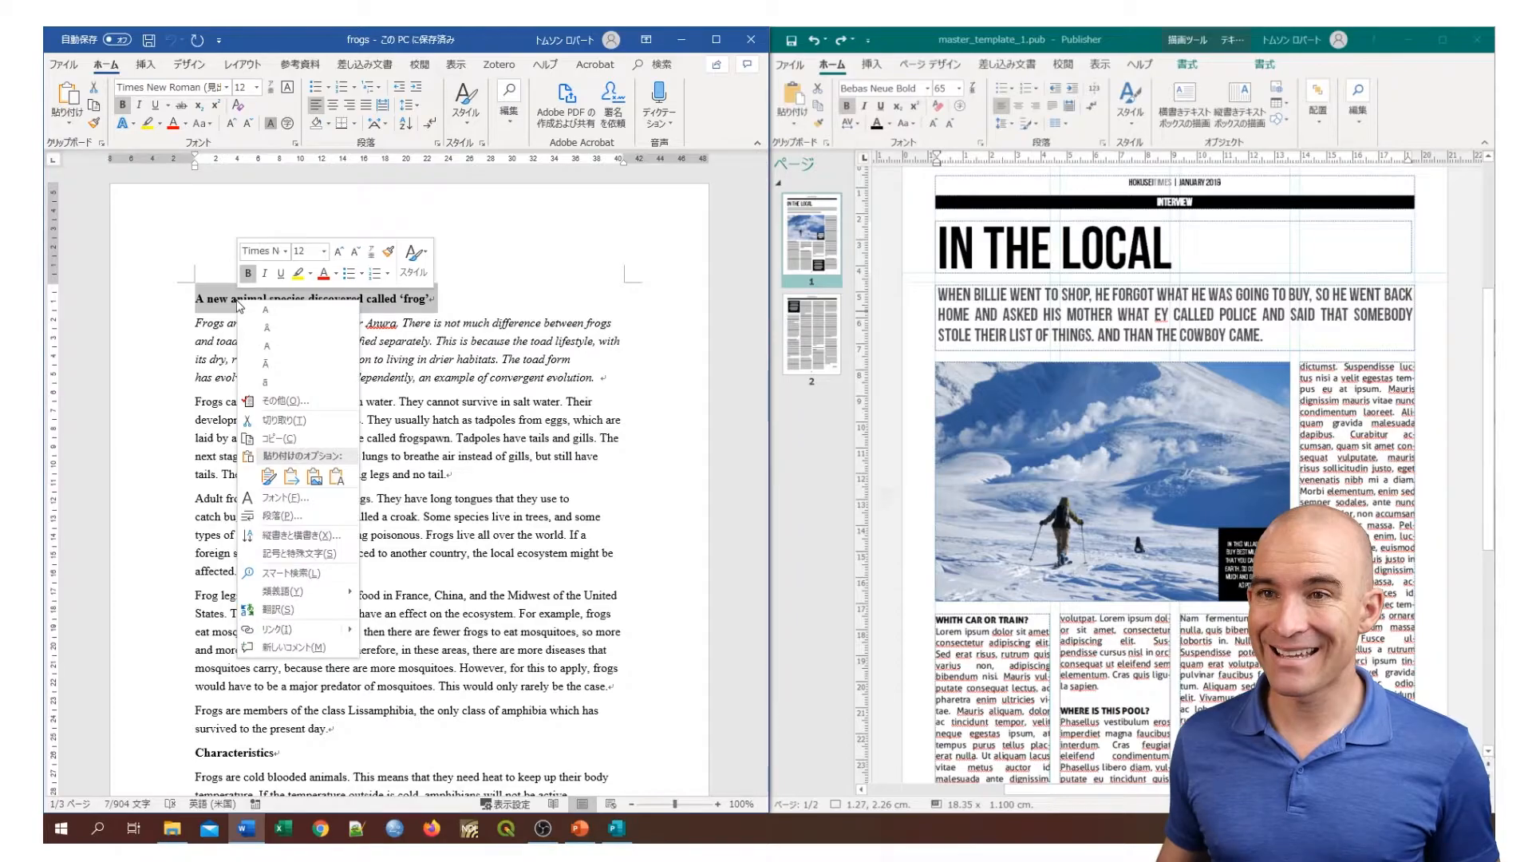
pyautogui.click(477, 324)
pyautogui.moveTo(431, 300); pyautogui.dragTo(195, 302)
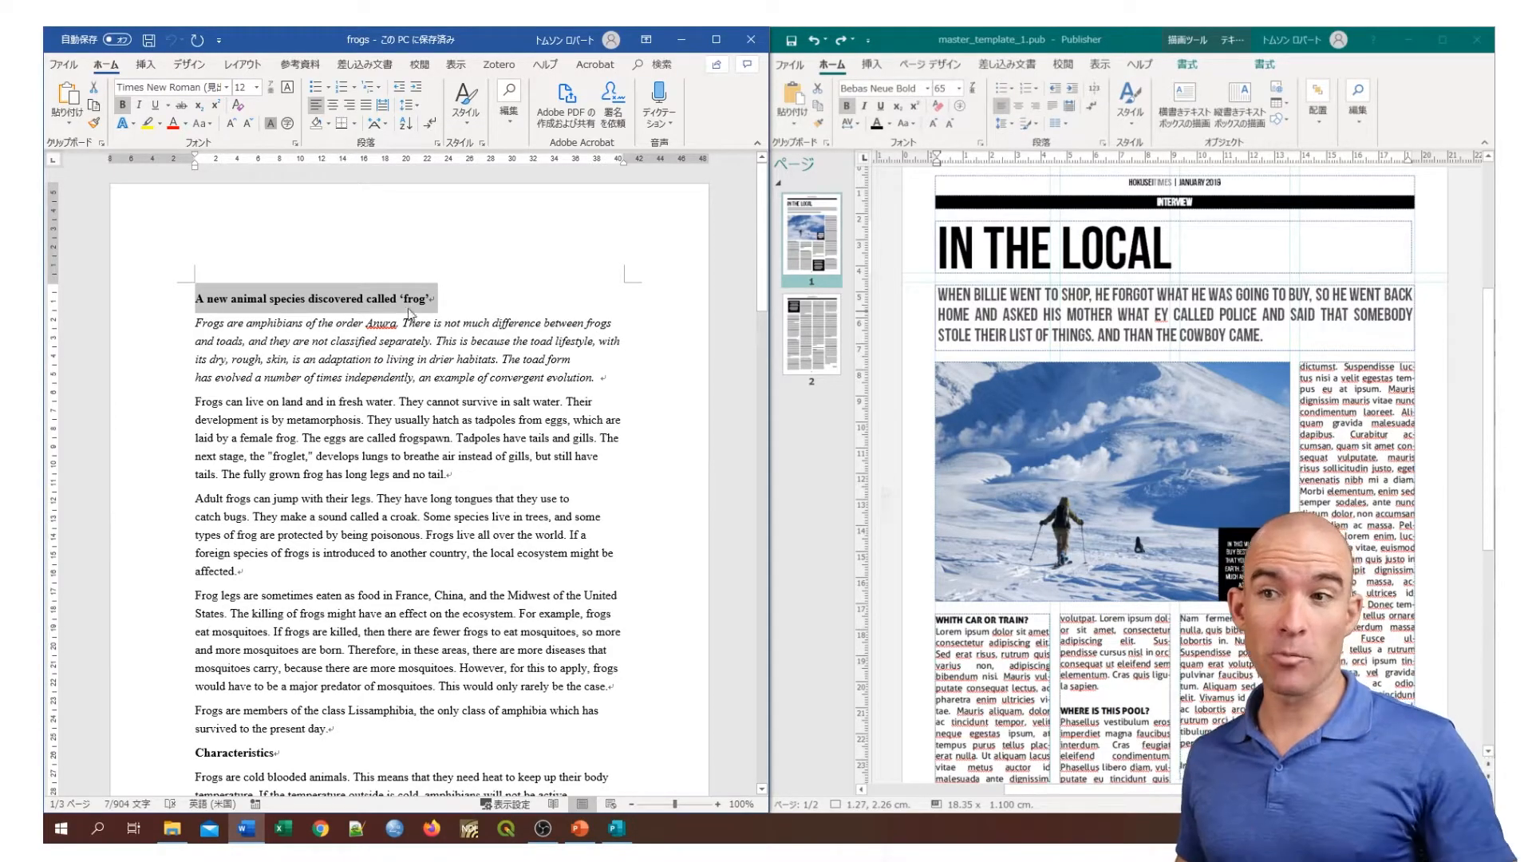
pyautogui.click(1175, 243)
pyautogui.moveTo(1175, 243); pyautogui.dragTo(938, 244)
pyautogui.rightClick(997, 241)
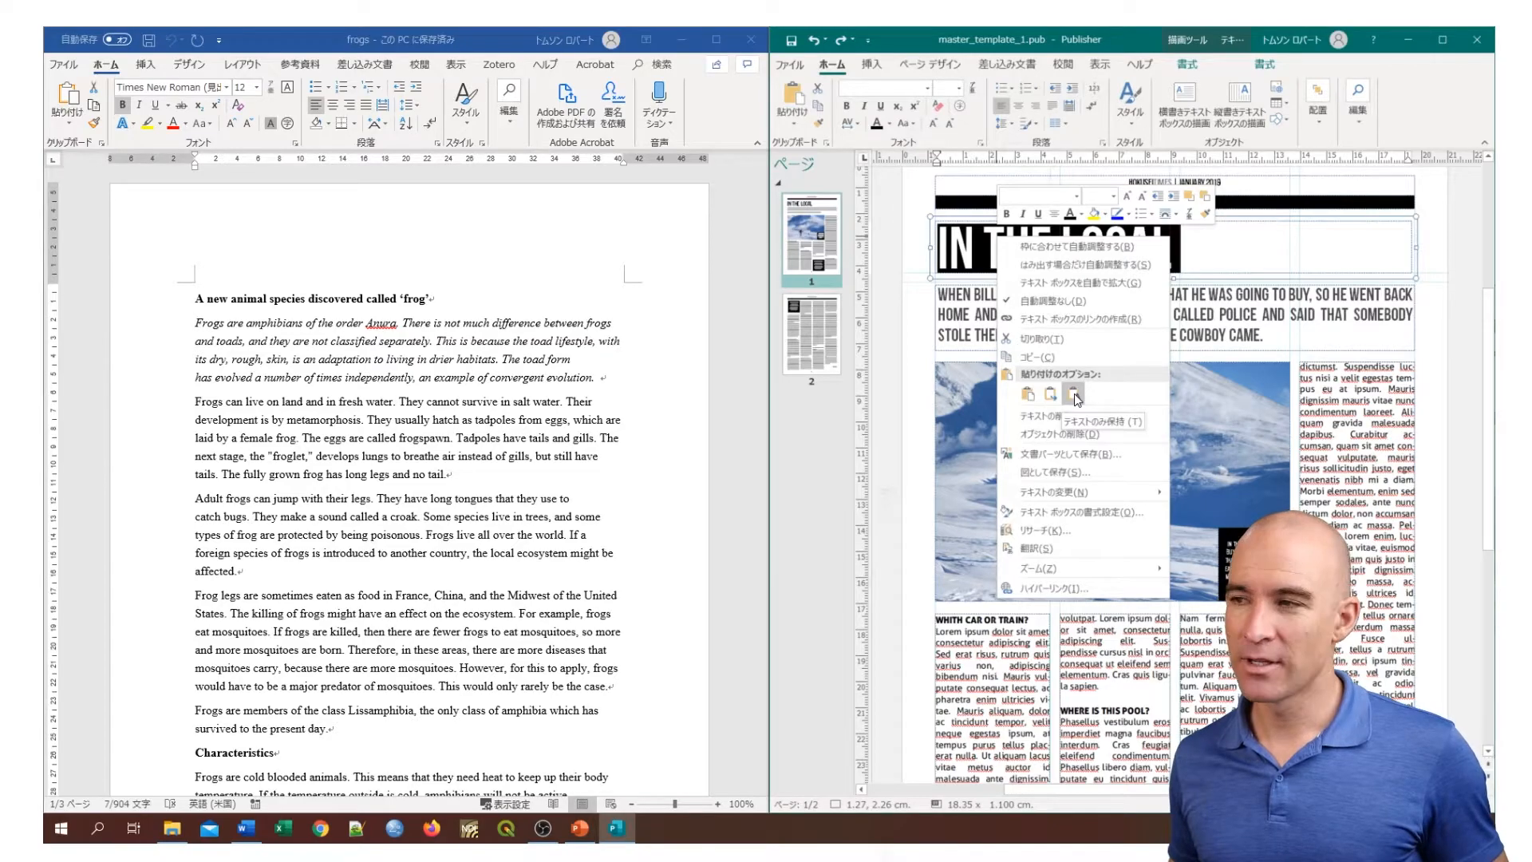
pyautogui.click(1028, 394)
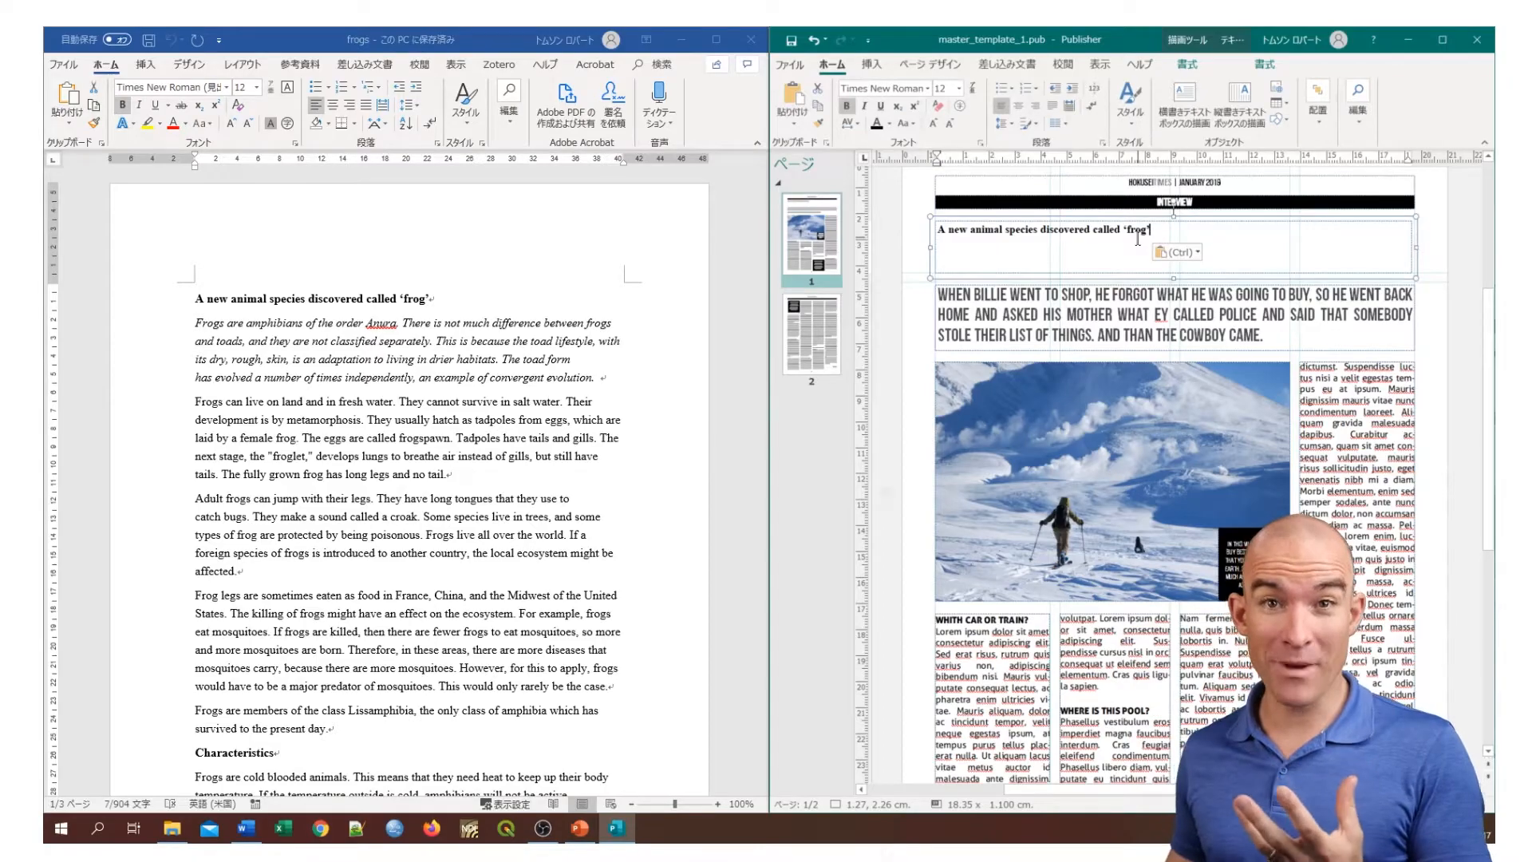
pyautogui.hotkey('ctrl', 'z')
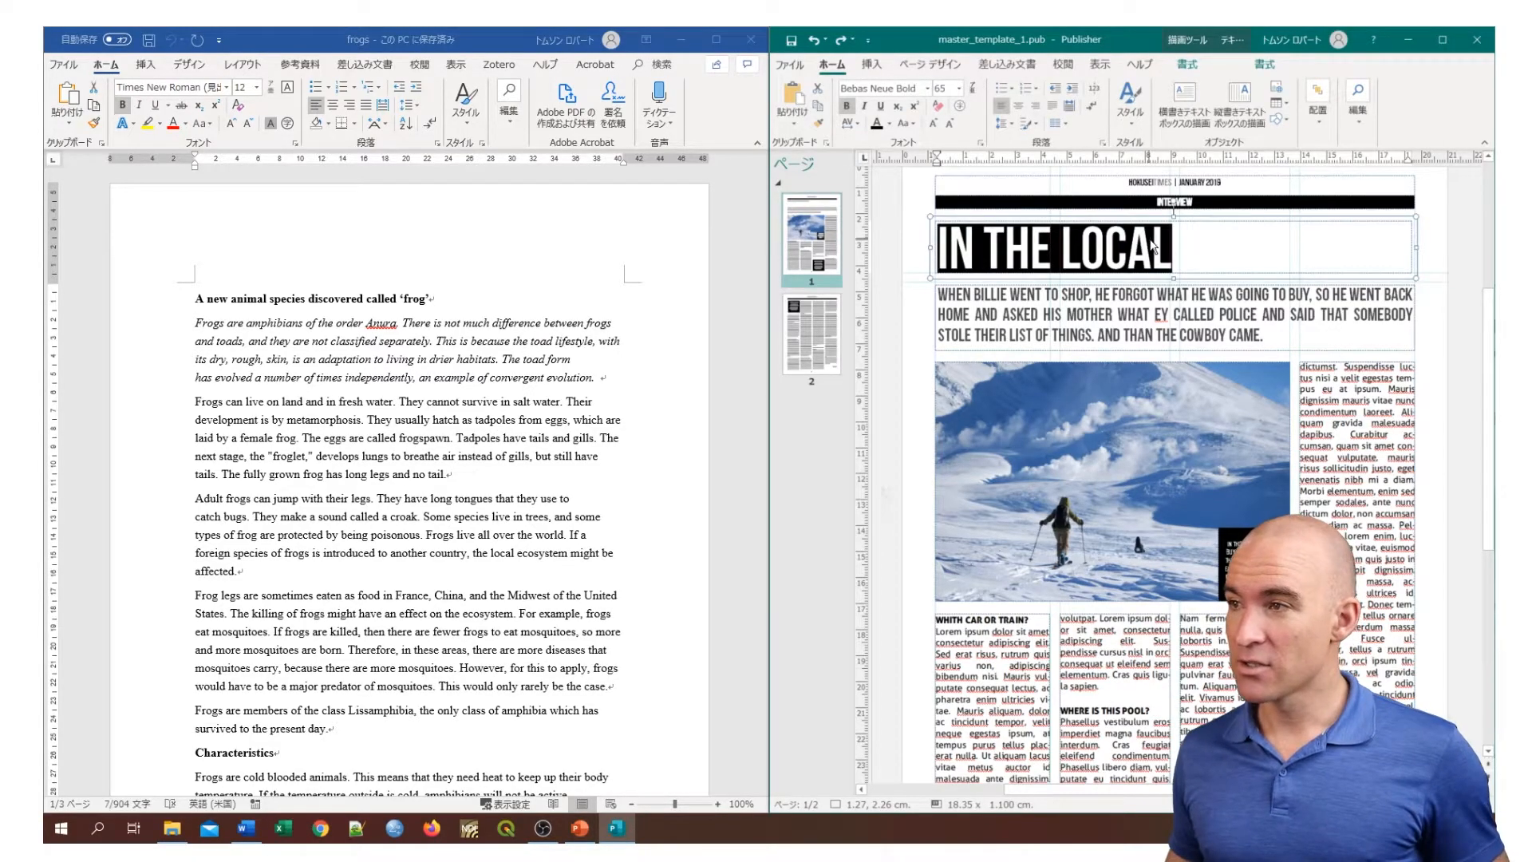
# Step: Paste the frog heading over the headline as Keep Text Only and select it
pyautogui.rightClick(1110, 240)
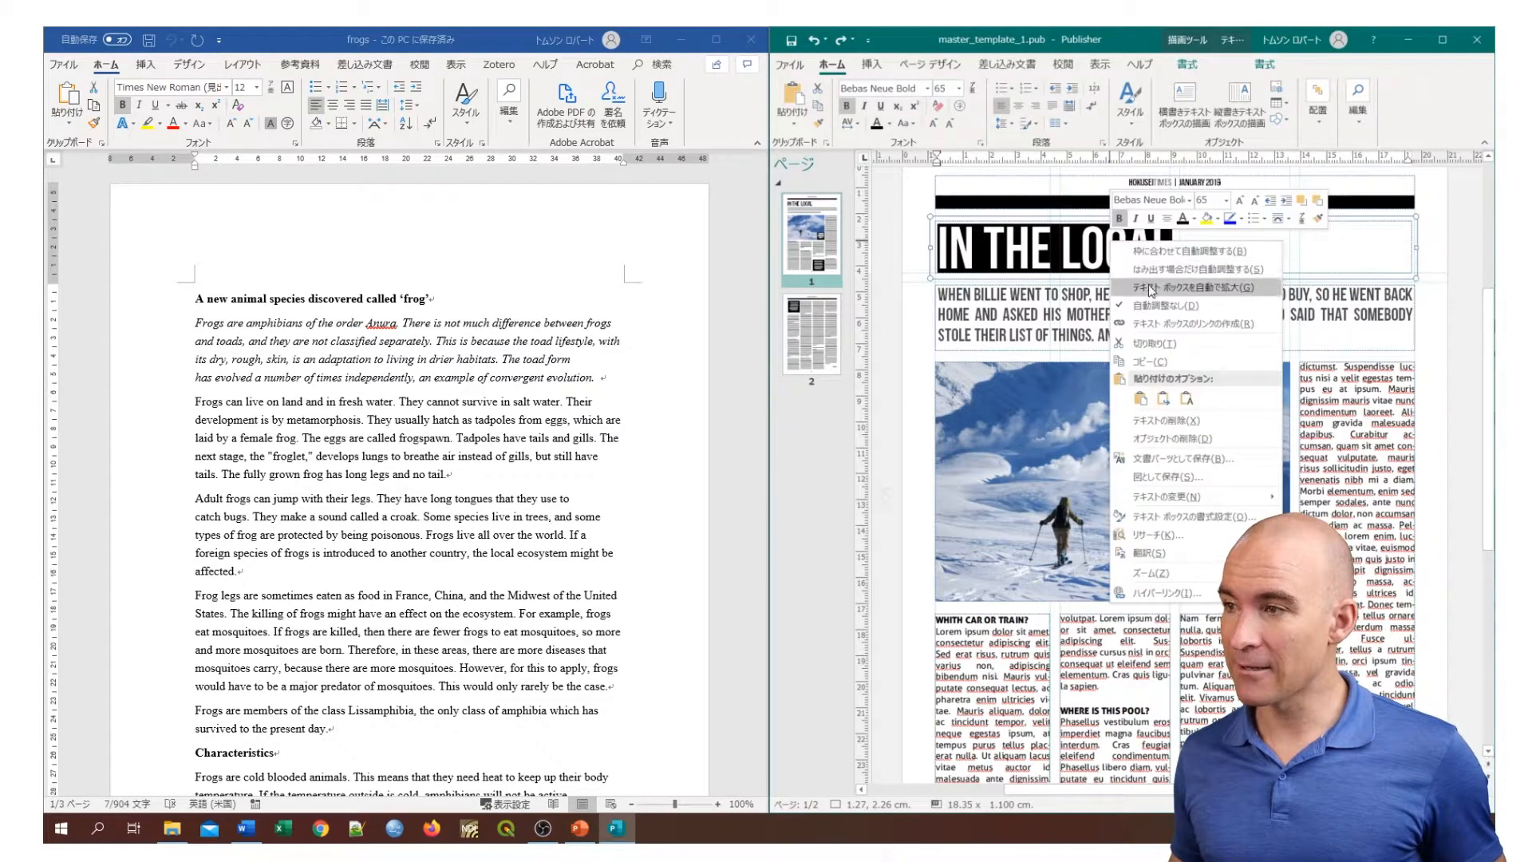
pyautogui.click(1188, 398)
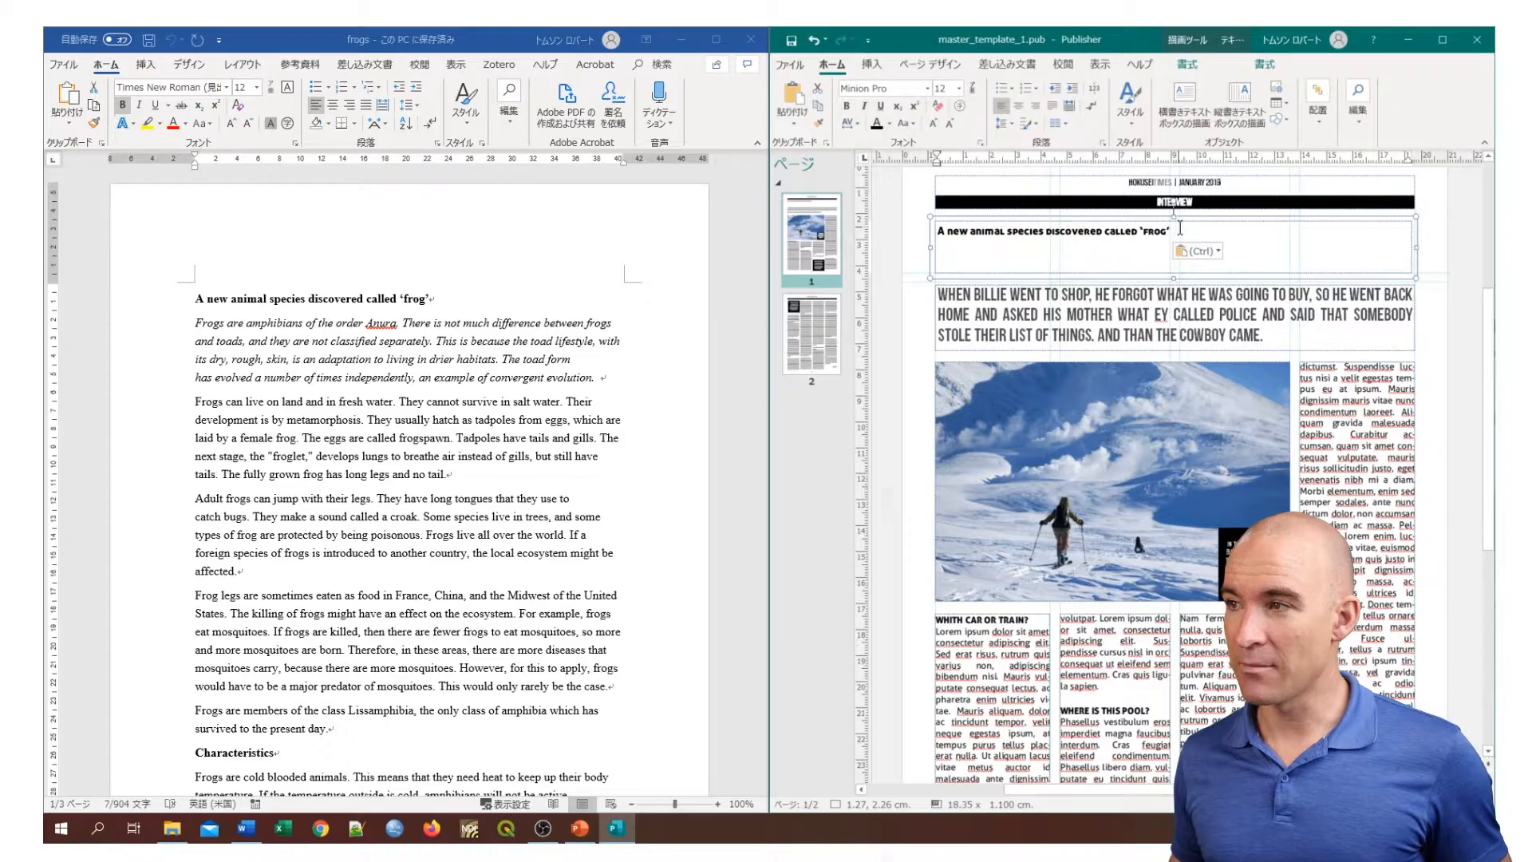
pyautogui.moveTo(1195, 228); pyautogui.dragTo(933, 232)
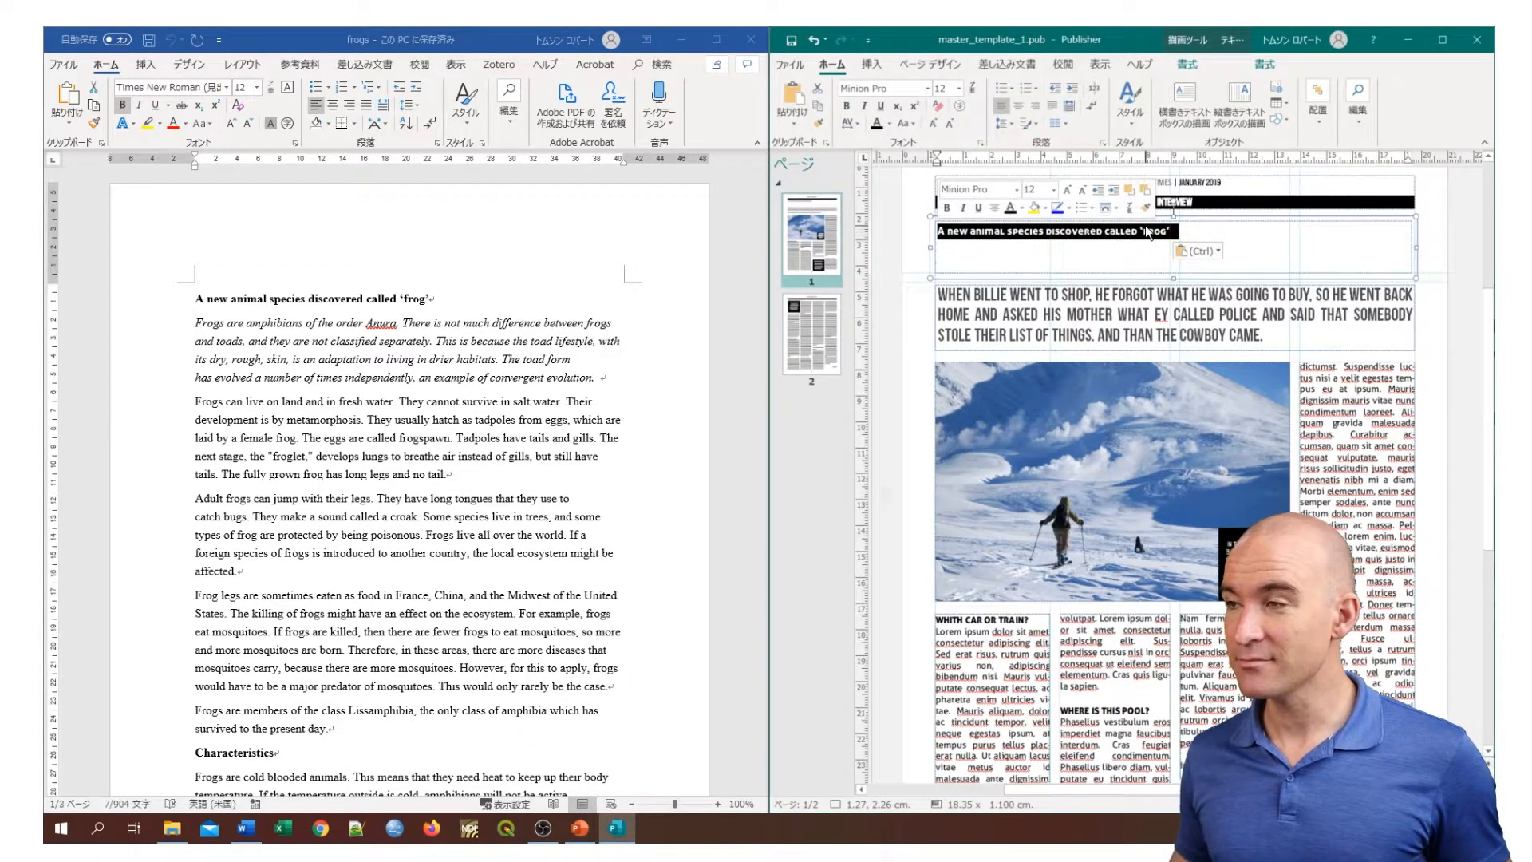
pyautogui.click(1073, 231)
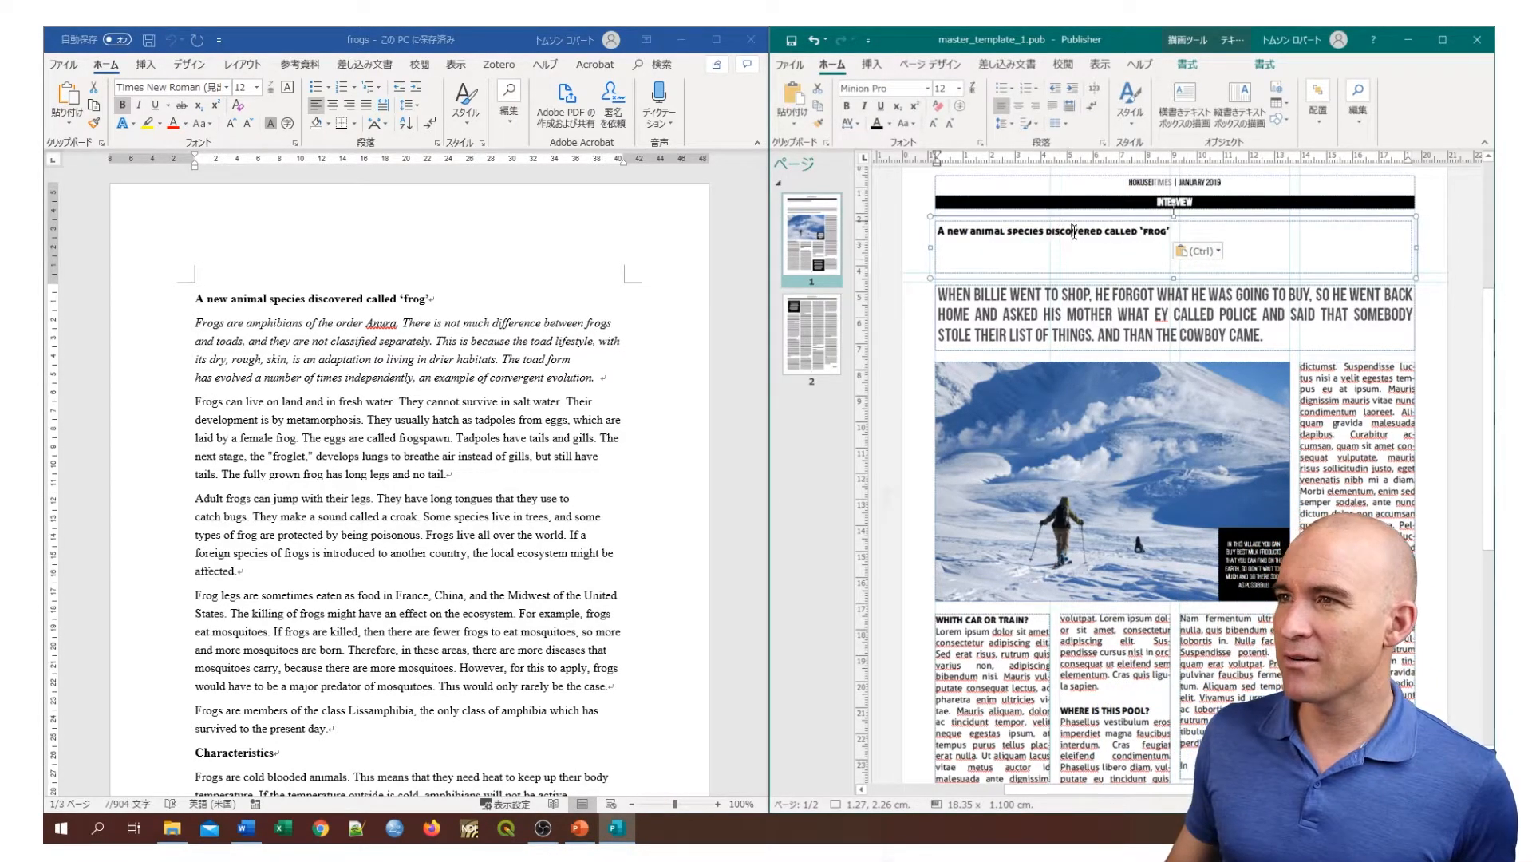
pyautogui.moveTo(1176, 233); pyautogui.dragTo(935, 233)
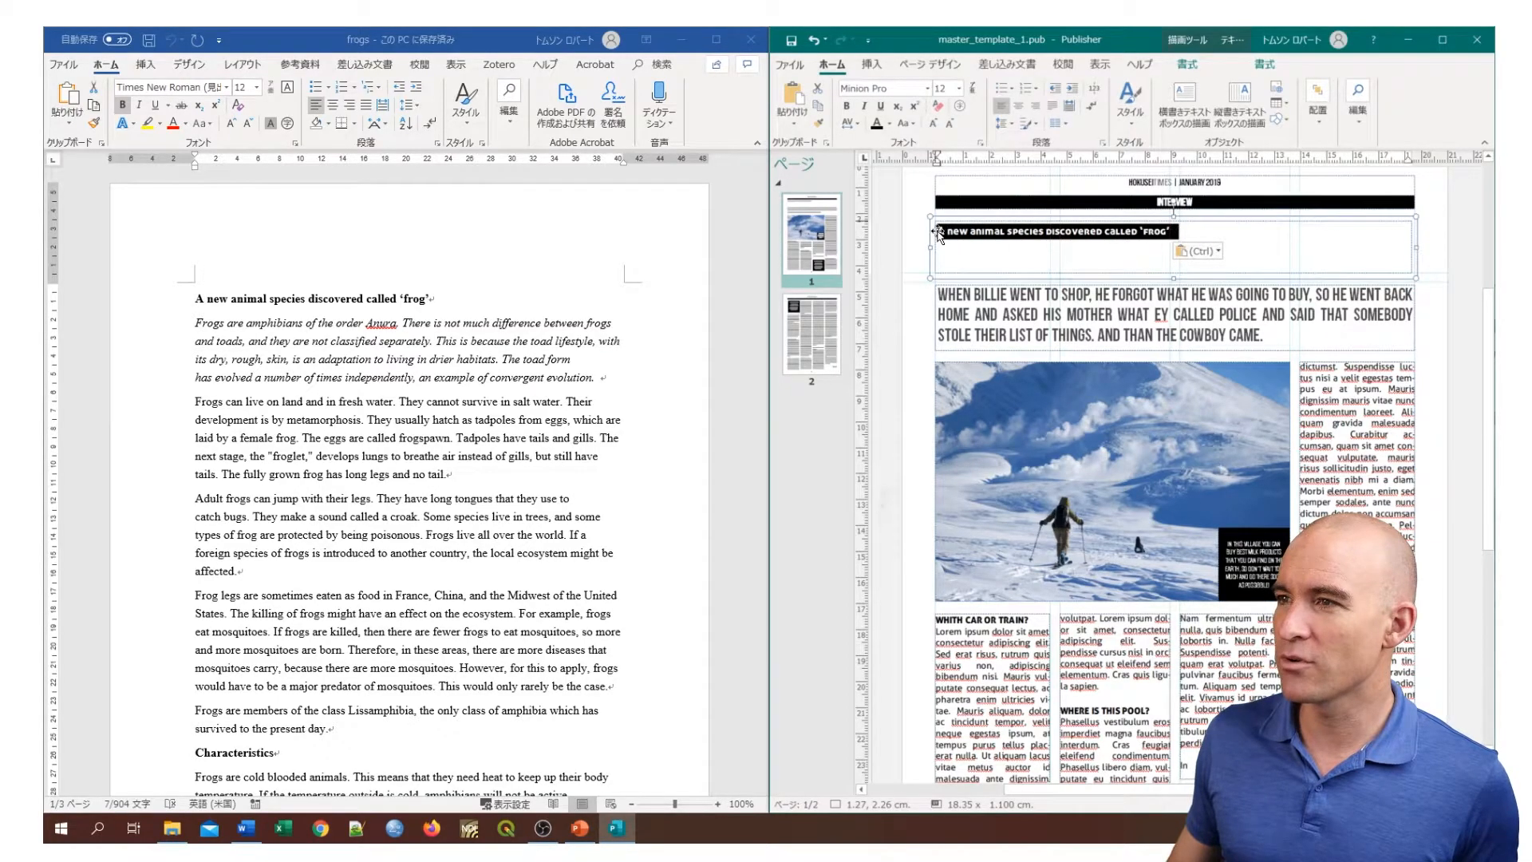
# Step: Set the headline font to Bebas Neue Bold
pyautogui.click(928, 90)
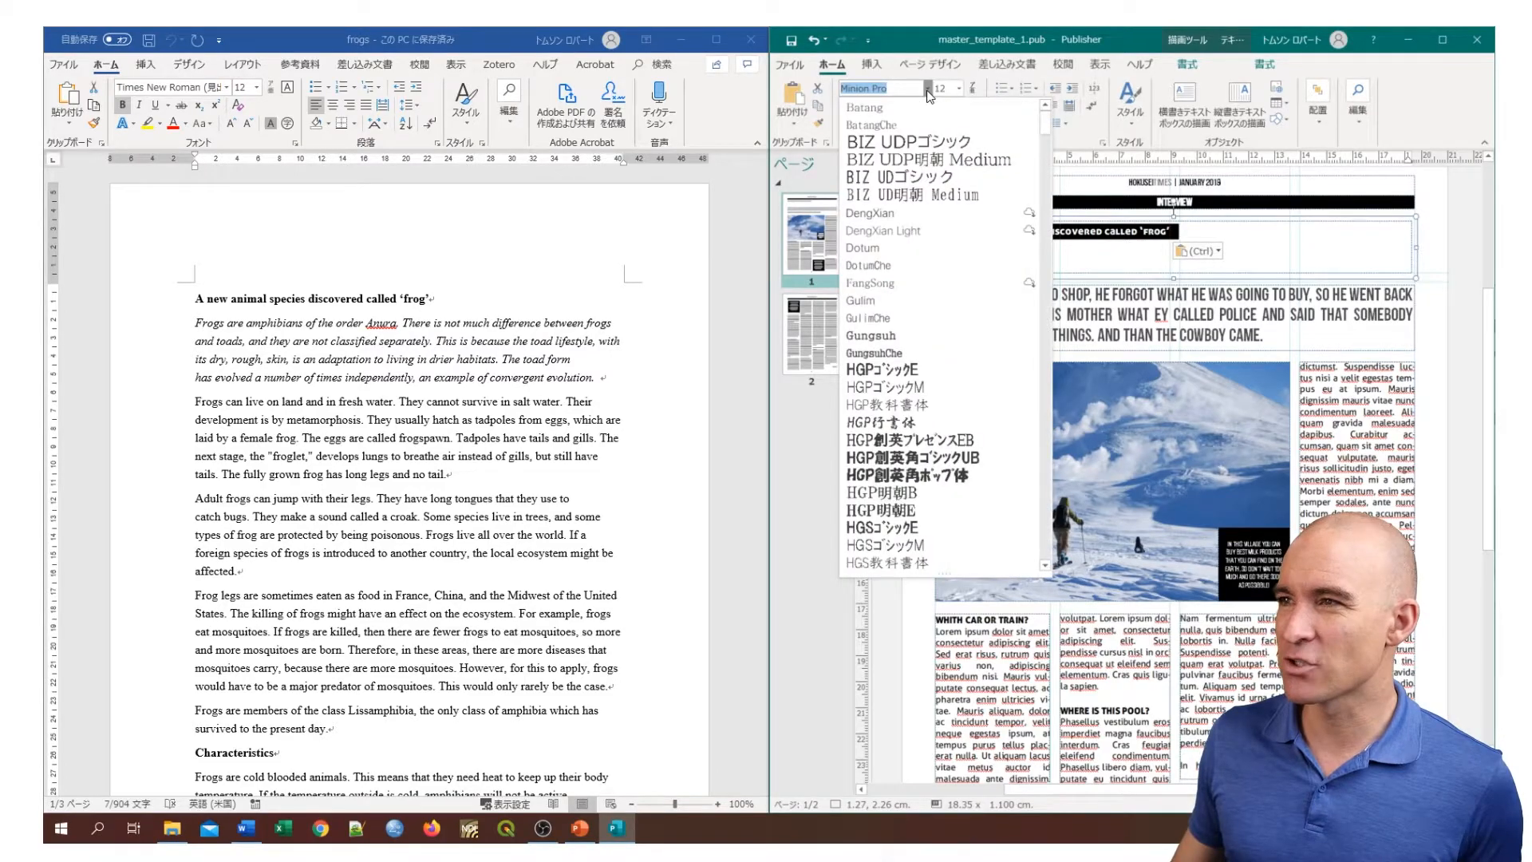
pyautogui.moveTo(1047, 117); pyautogui.dragTo(1046, 241)
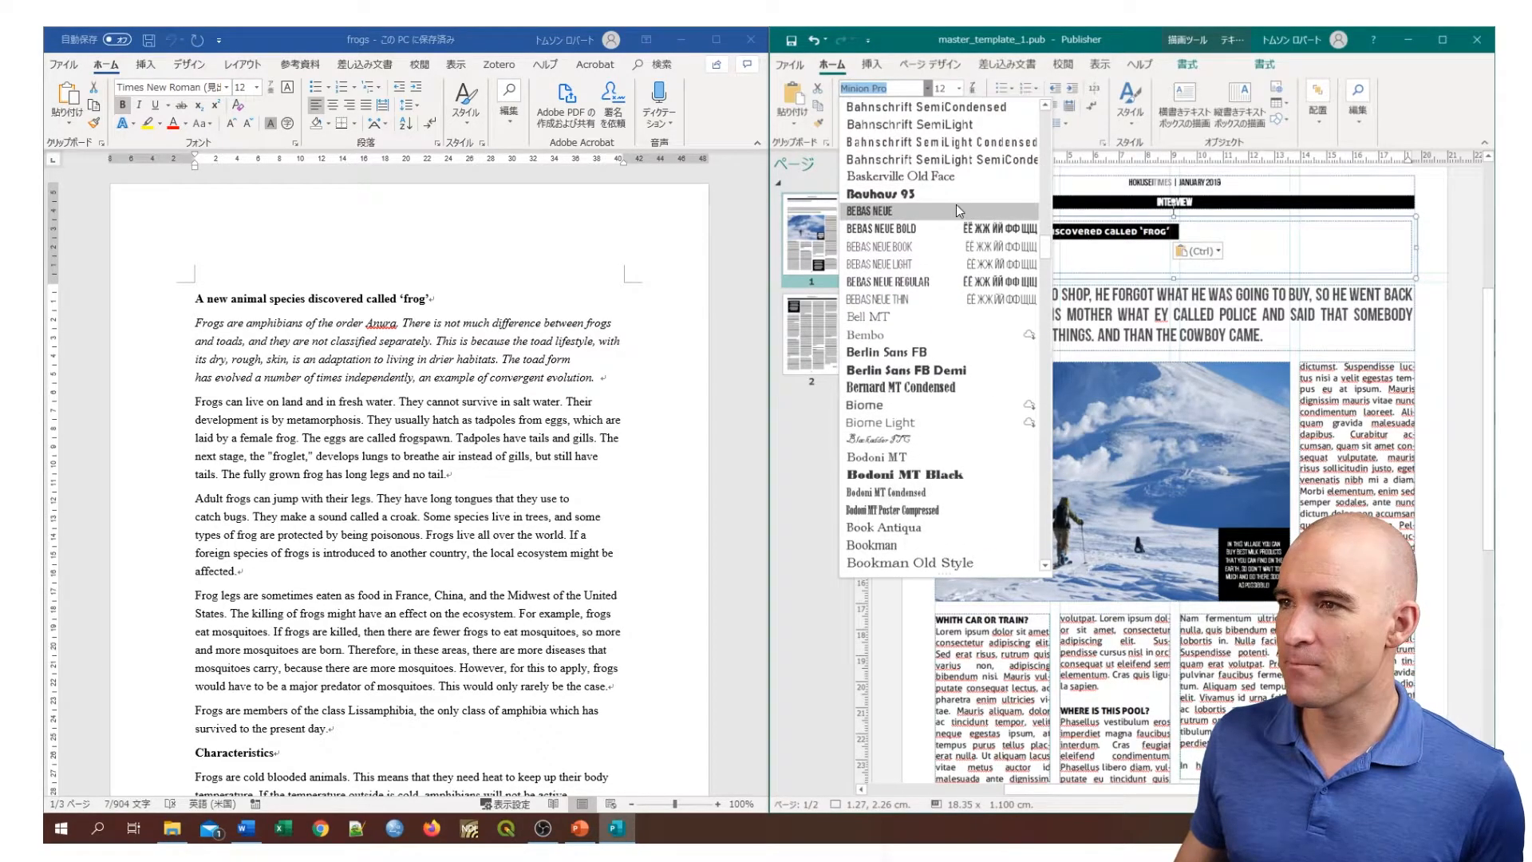
pyautogui.click(914, 232)
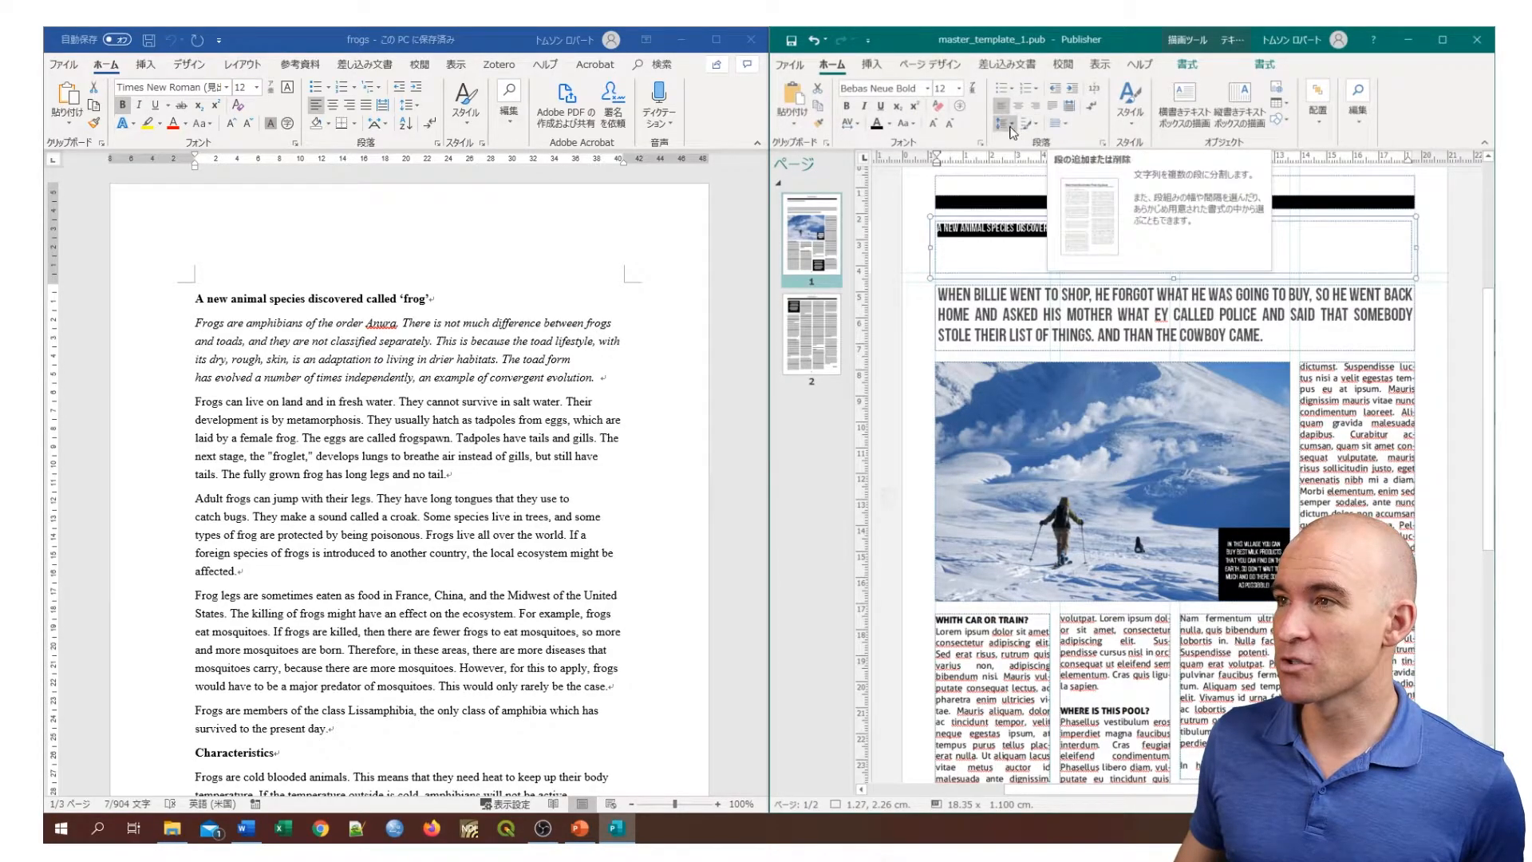
# Step: Adjust the headline font size, settling on 48 points
pyautogui.click(933, 125)
pyautogui.click(934, 125)
pyautogui.click(934, 125)
pyautogui.click(933, 125)
pyautogui.click(934, 125)
pyautogui.click(934, 126)
pyautogui.click(933, 126)
pyautogui.click(933, 126)
pyautogui.click(933, 125)
pyautogui.click(934, 125)
pyautogui.click(933, 126)
pyautogui.click(948, 125)
pyautogui.click(948, 125)
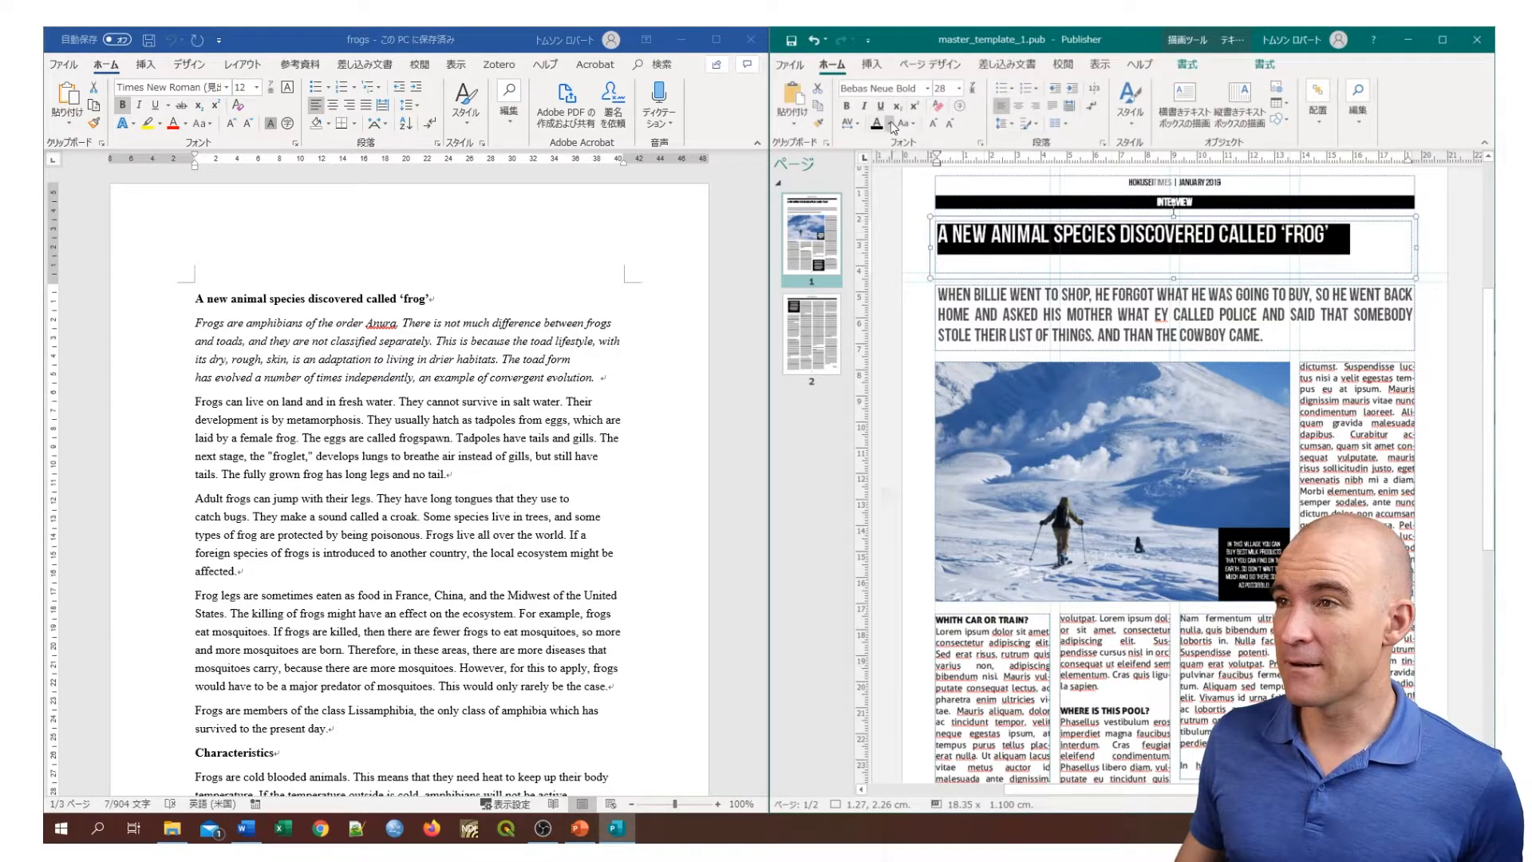
pyautogui.click(931, 125)
pyautogui.click(932, 126)
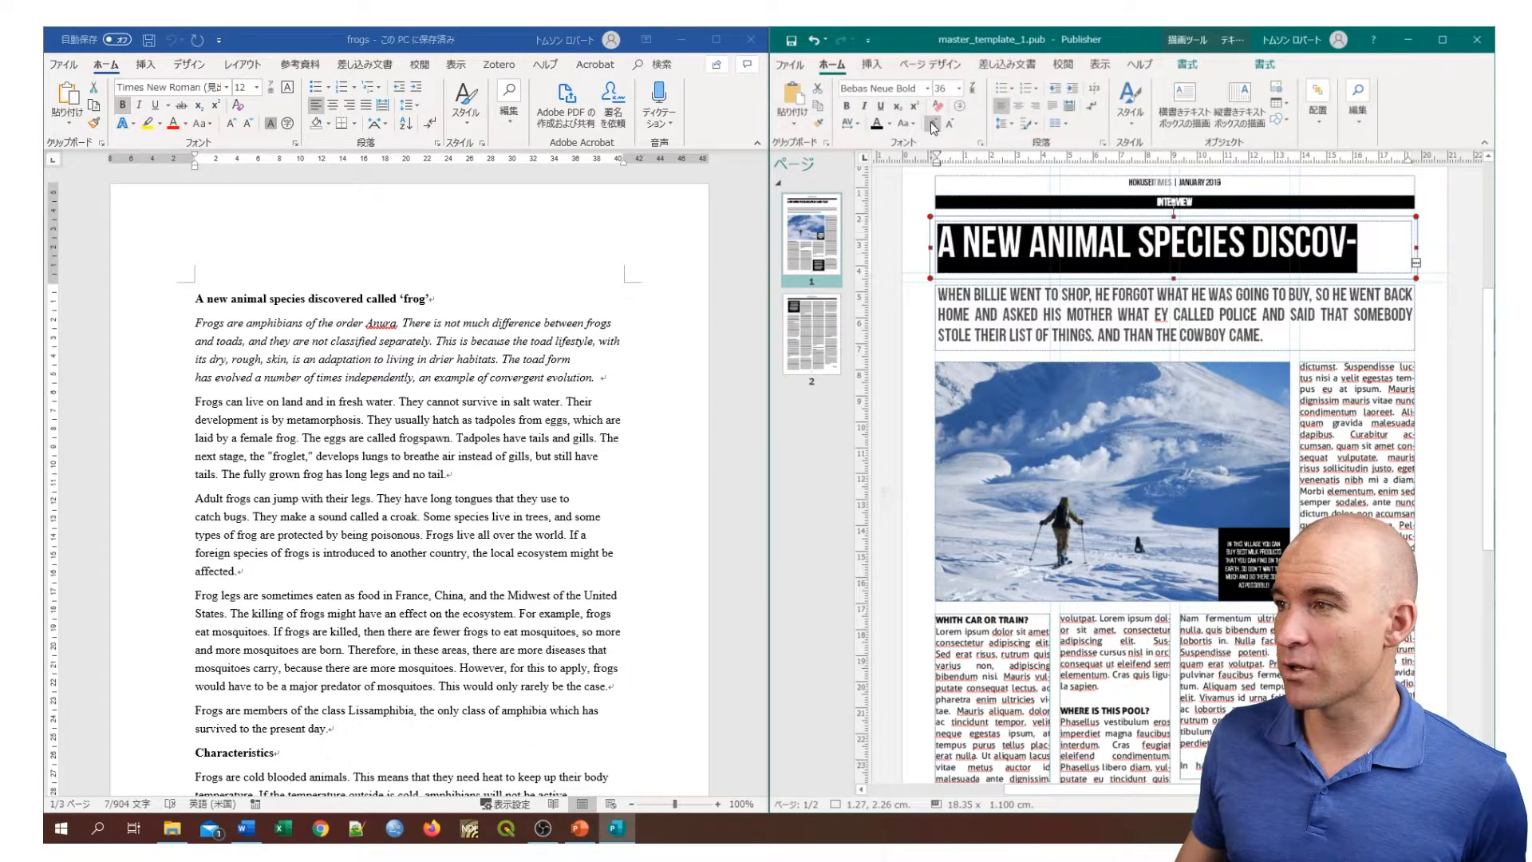
pyautogui.click(954, 126)
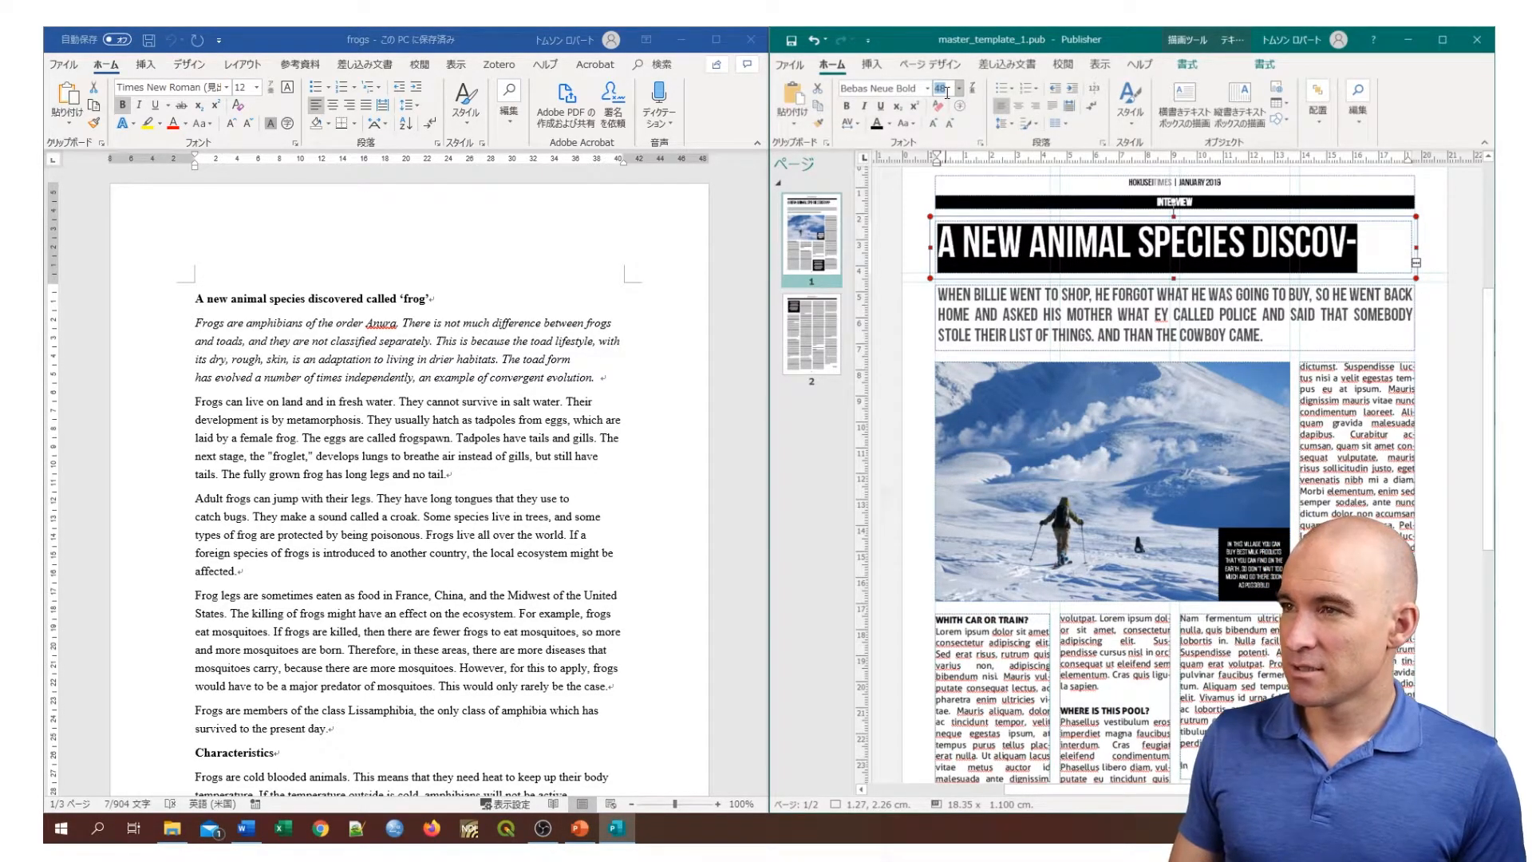
# Step: Close the Week10 presentation and open the Publisher workshop presentation in PowerPoint
pyautogui.click(580, 828)
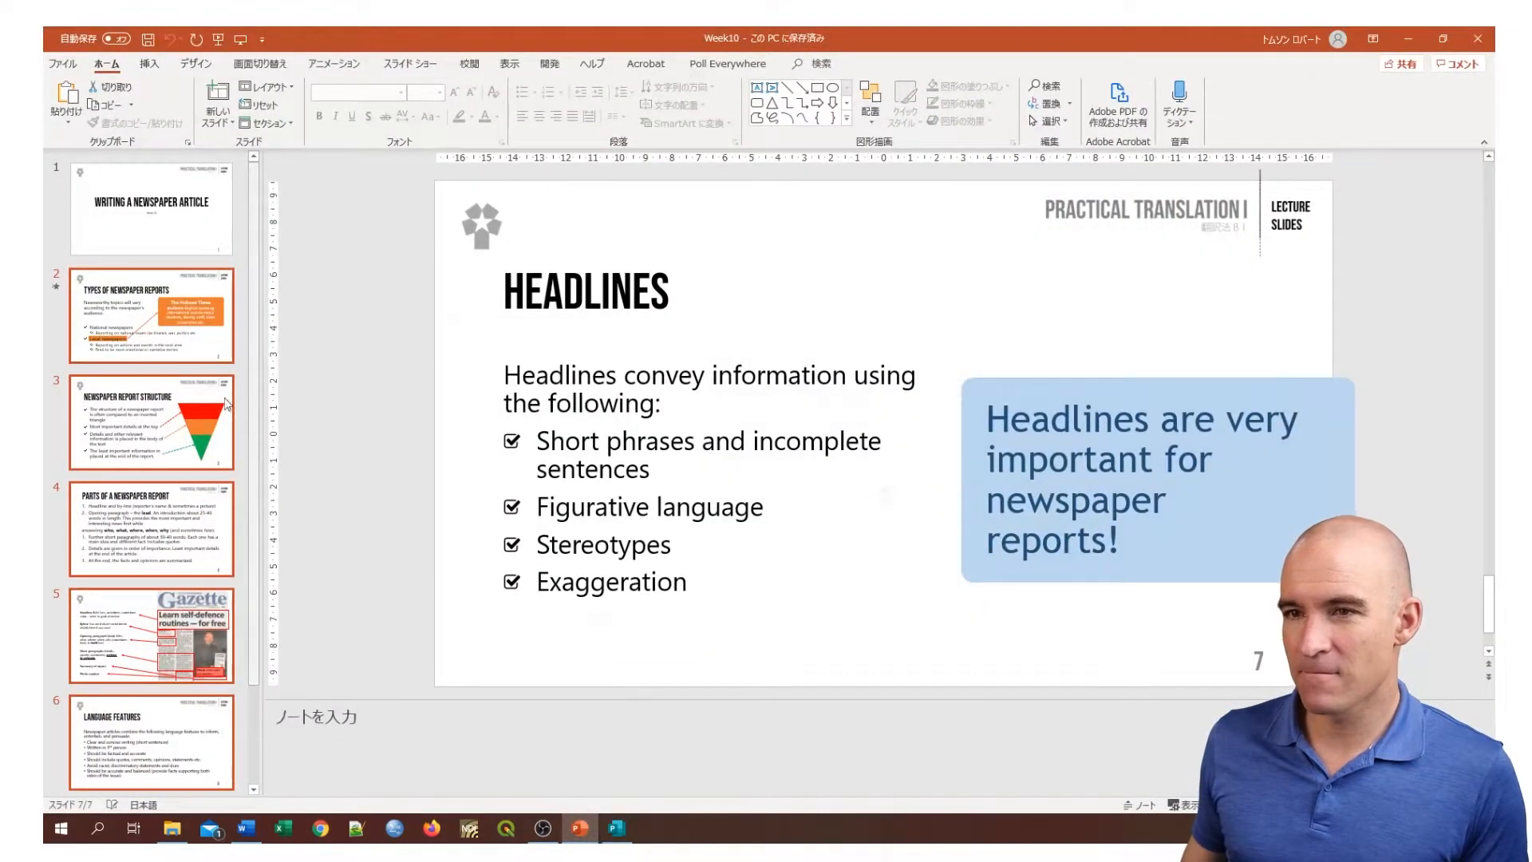
pyautogui.click(1478, 39)
pyautogui.click(67, 828)
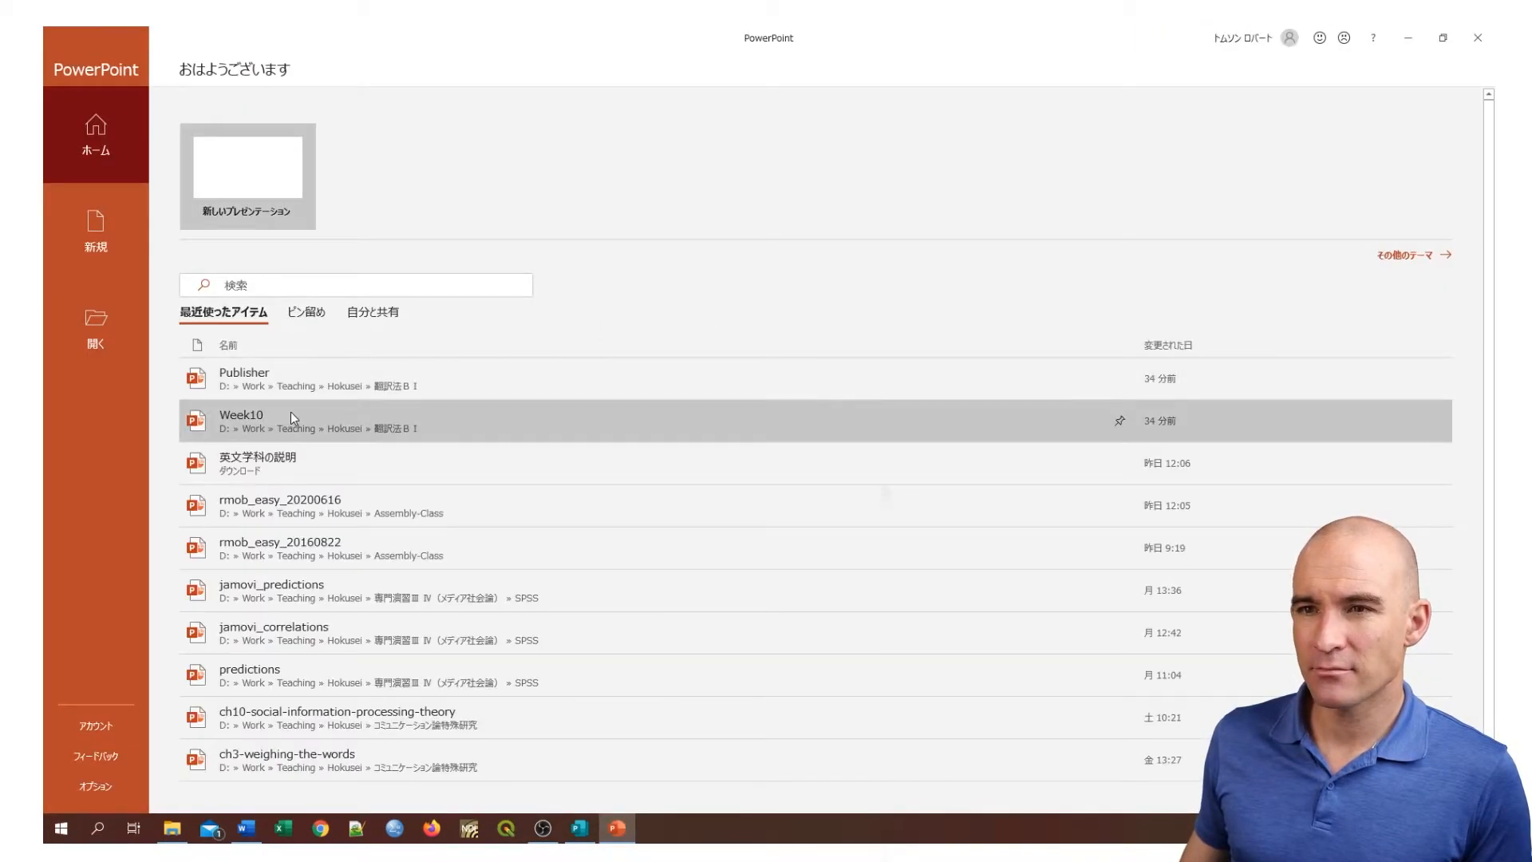
pyautogui.click(290, 381)
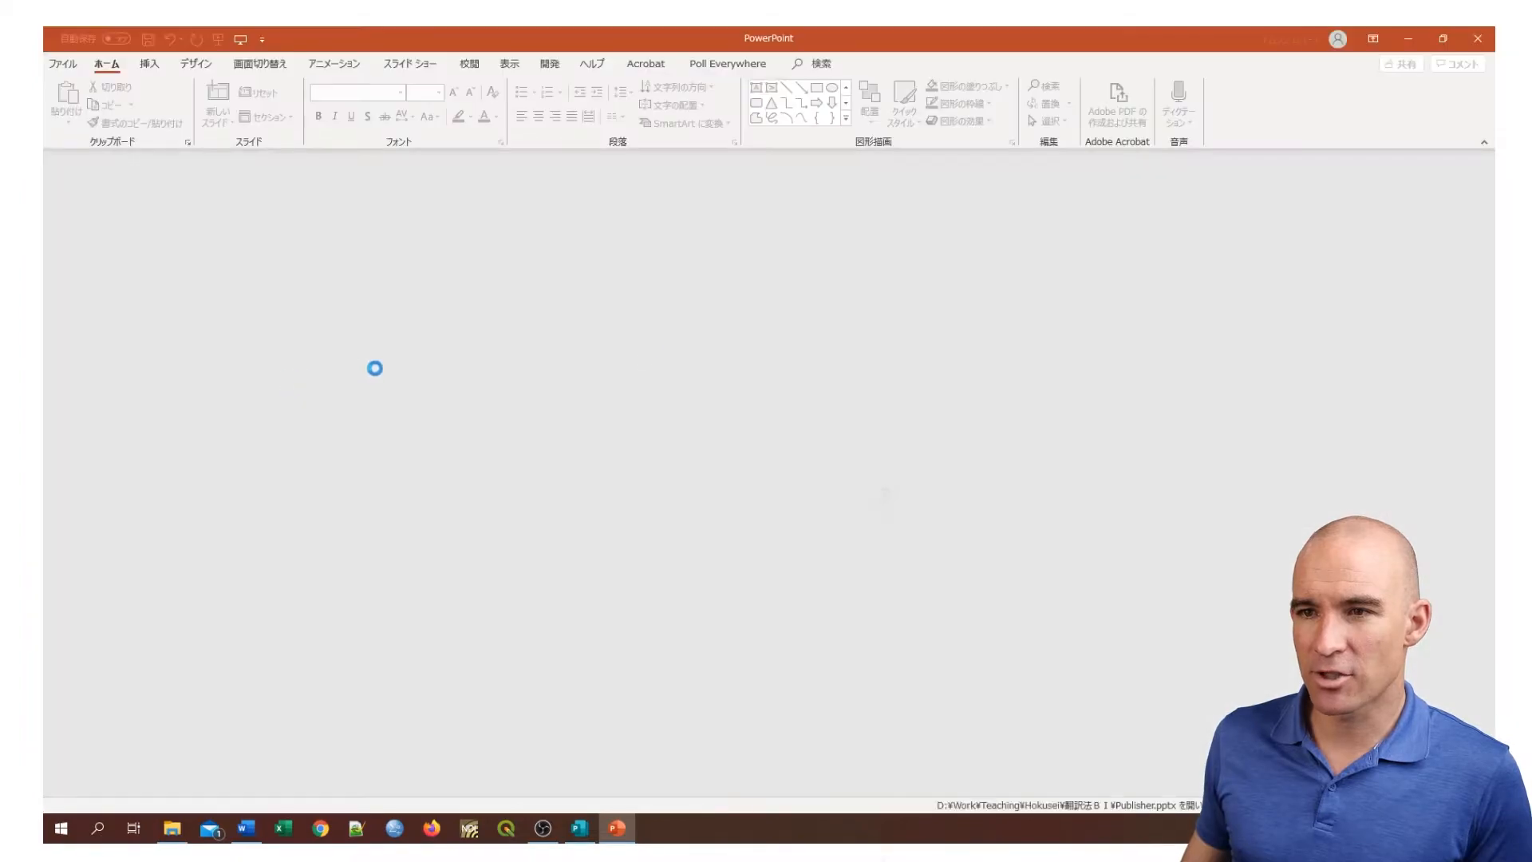
# Step: Review the body text and heading instruction slides, then minimize PowerPoint
pyautogui.scroll(-8, 192, 462)
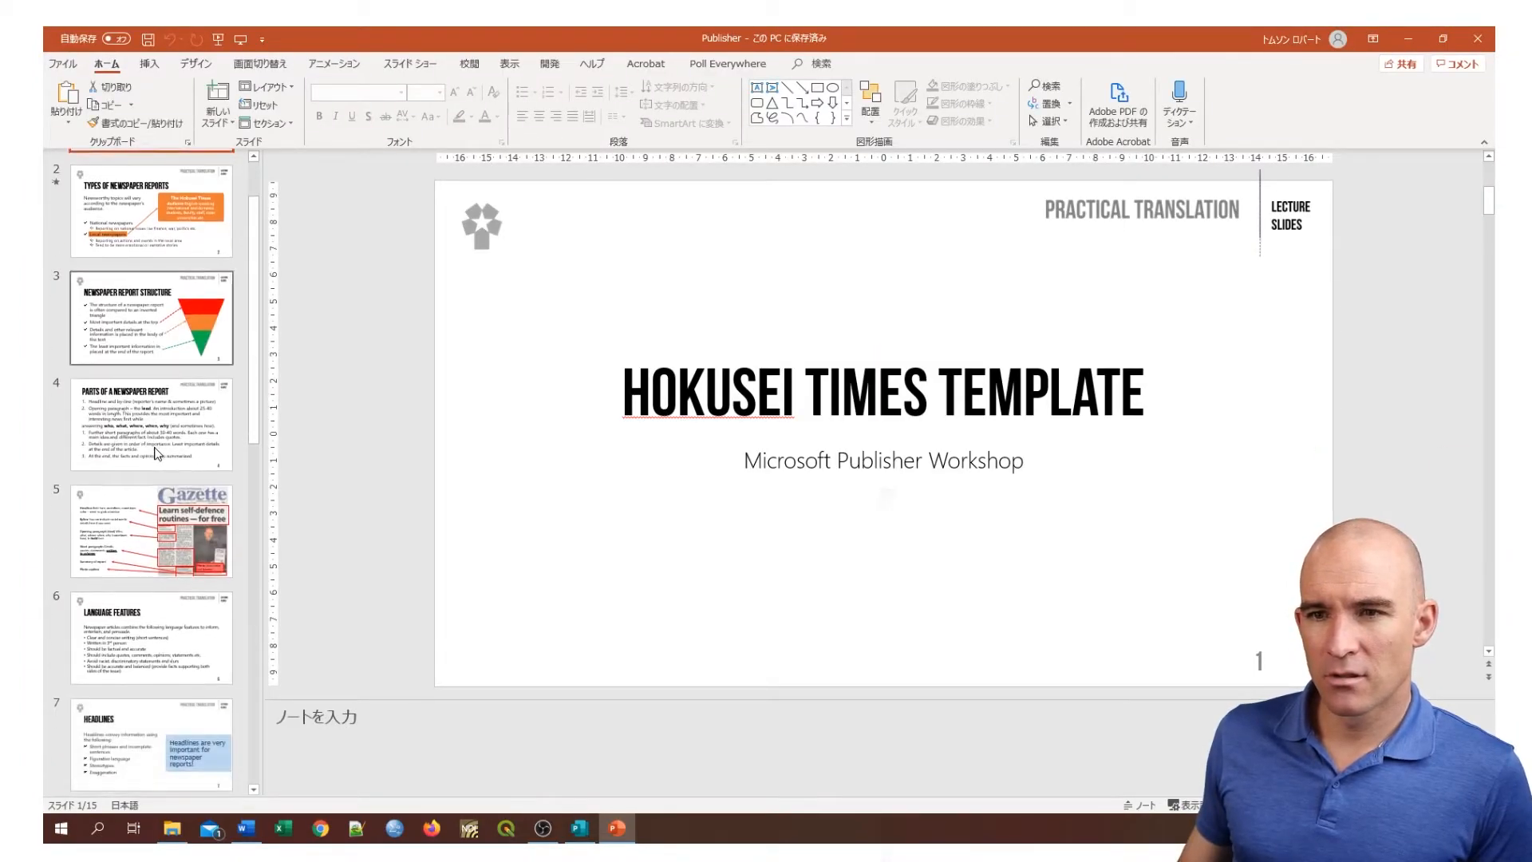
pyautogui.scroll(-3, 199, 439)
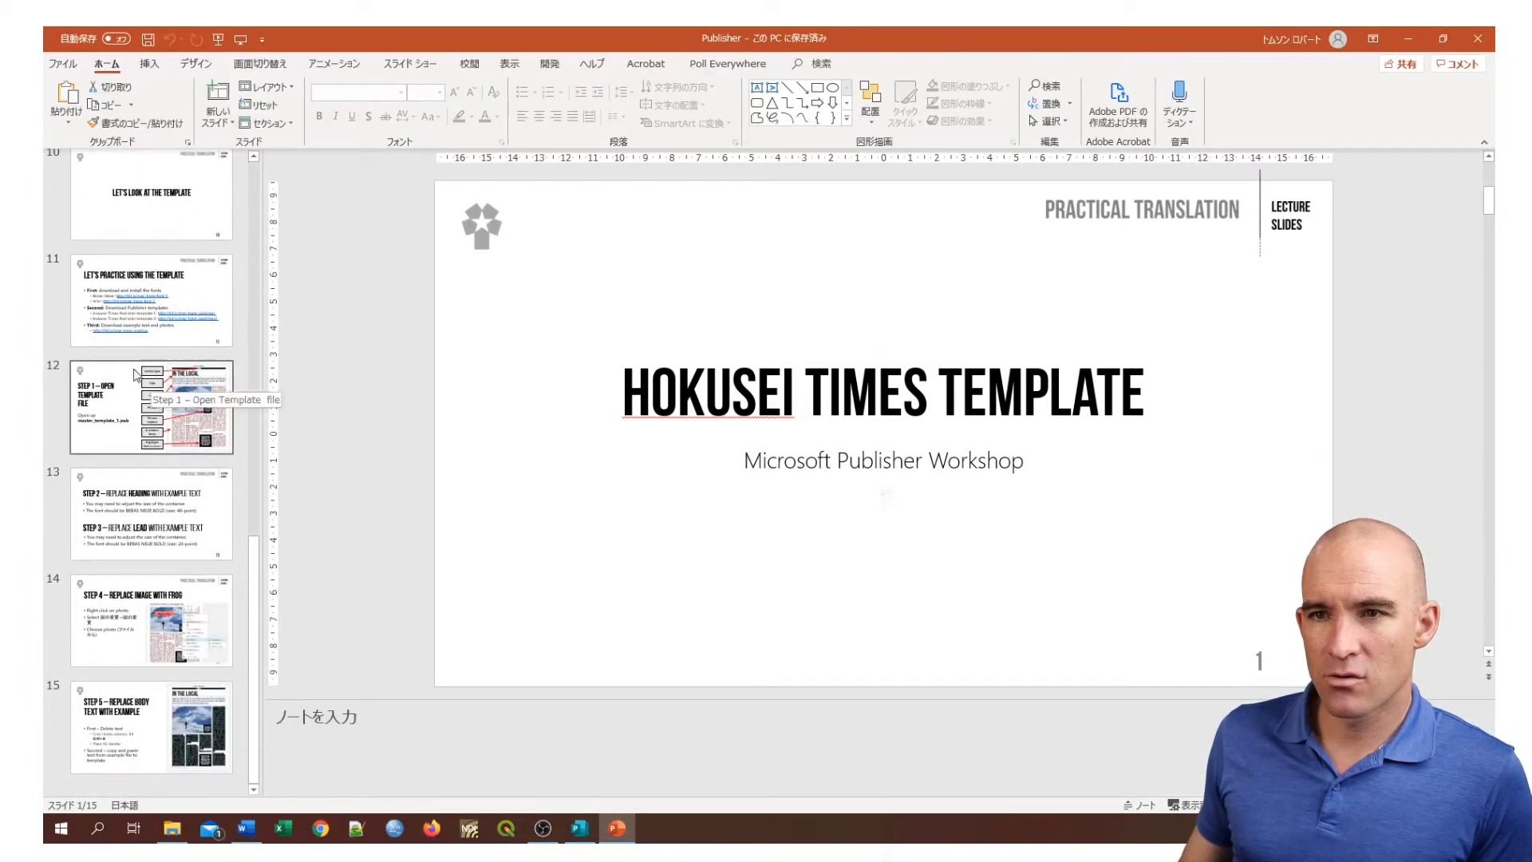
pyautogui.click(152, 726)
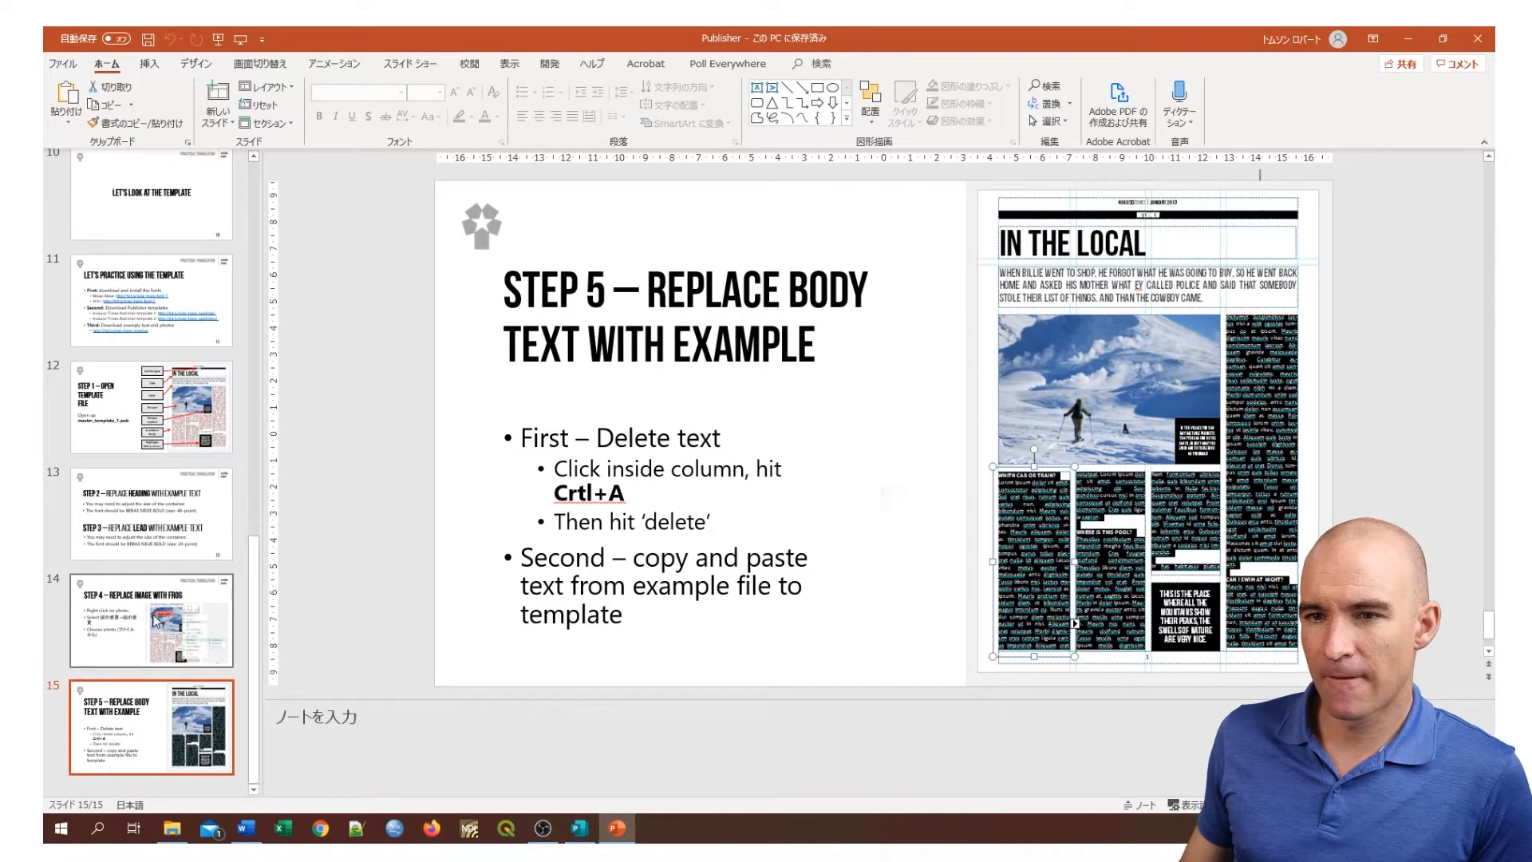
pyautogui.click(158, 483)
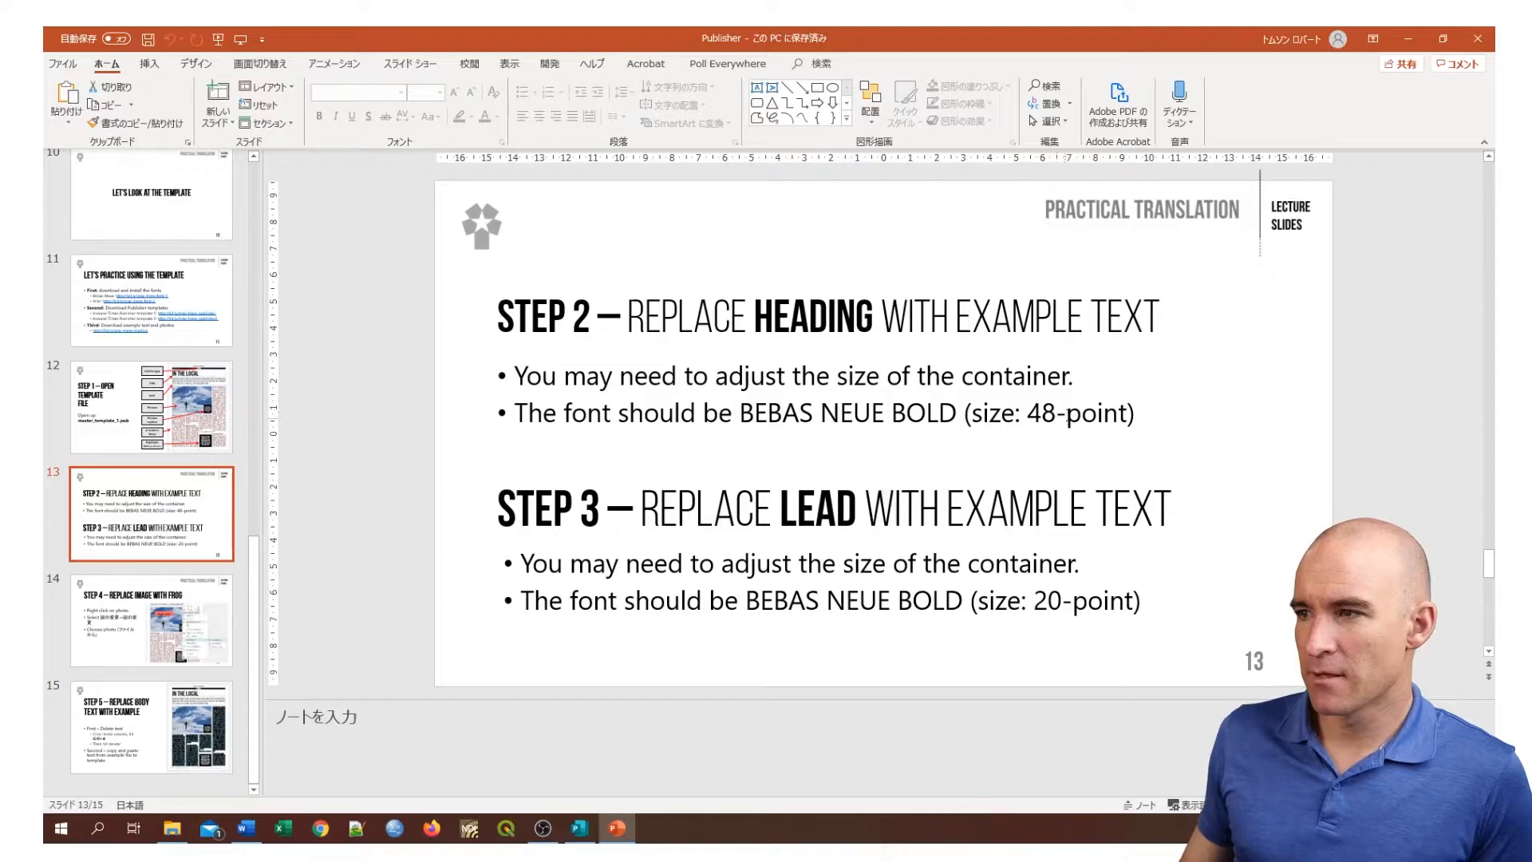
pyautogui.click(1407, 38)
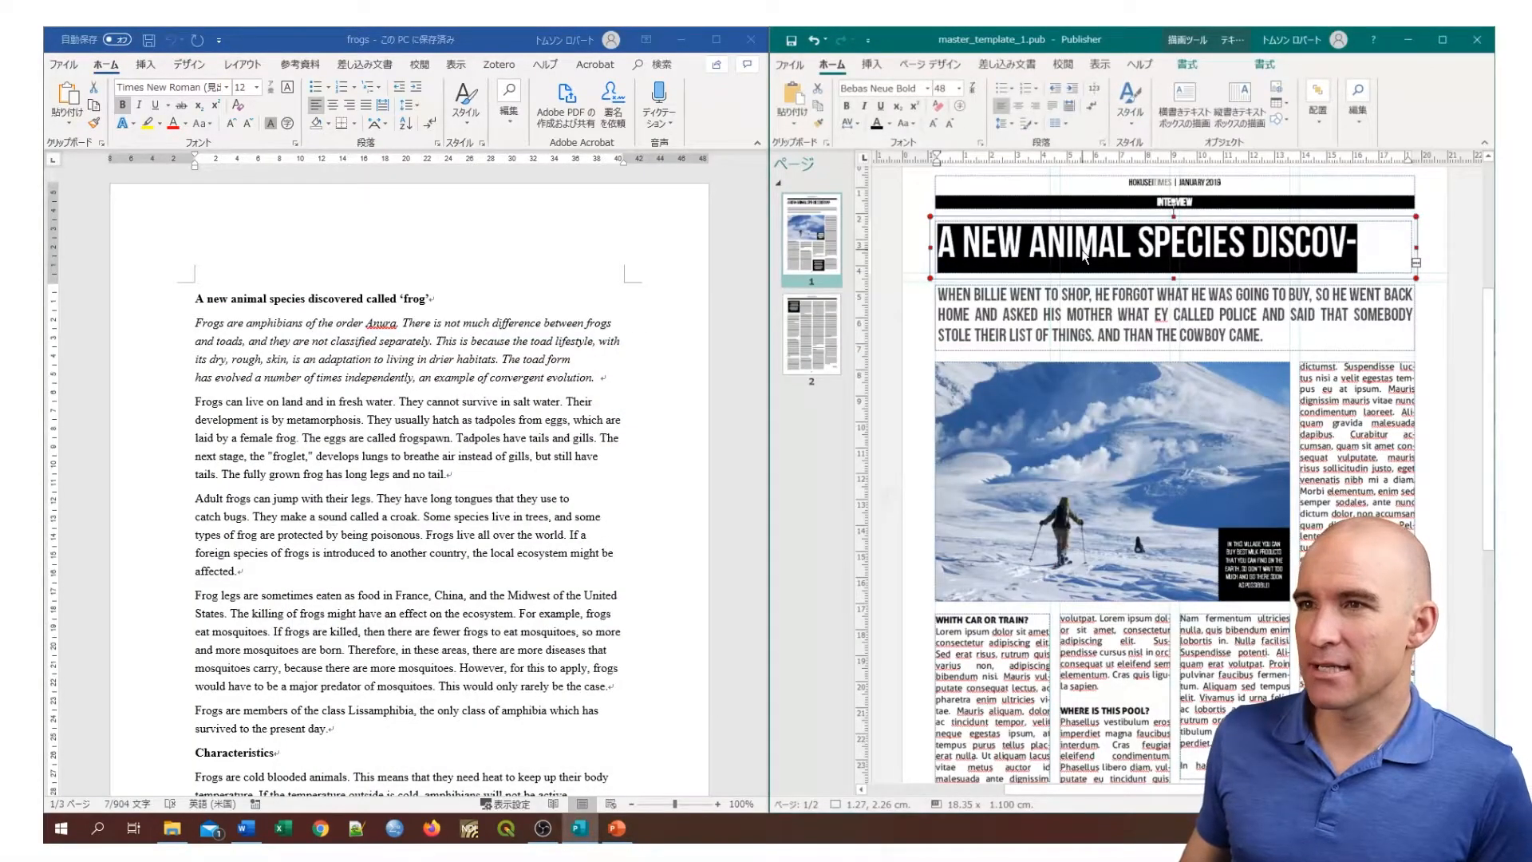
pyautogui.click(1085, 257)
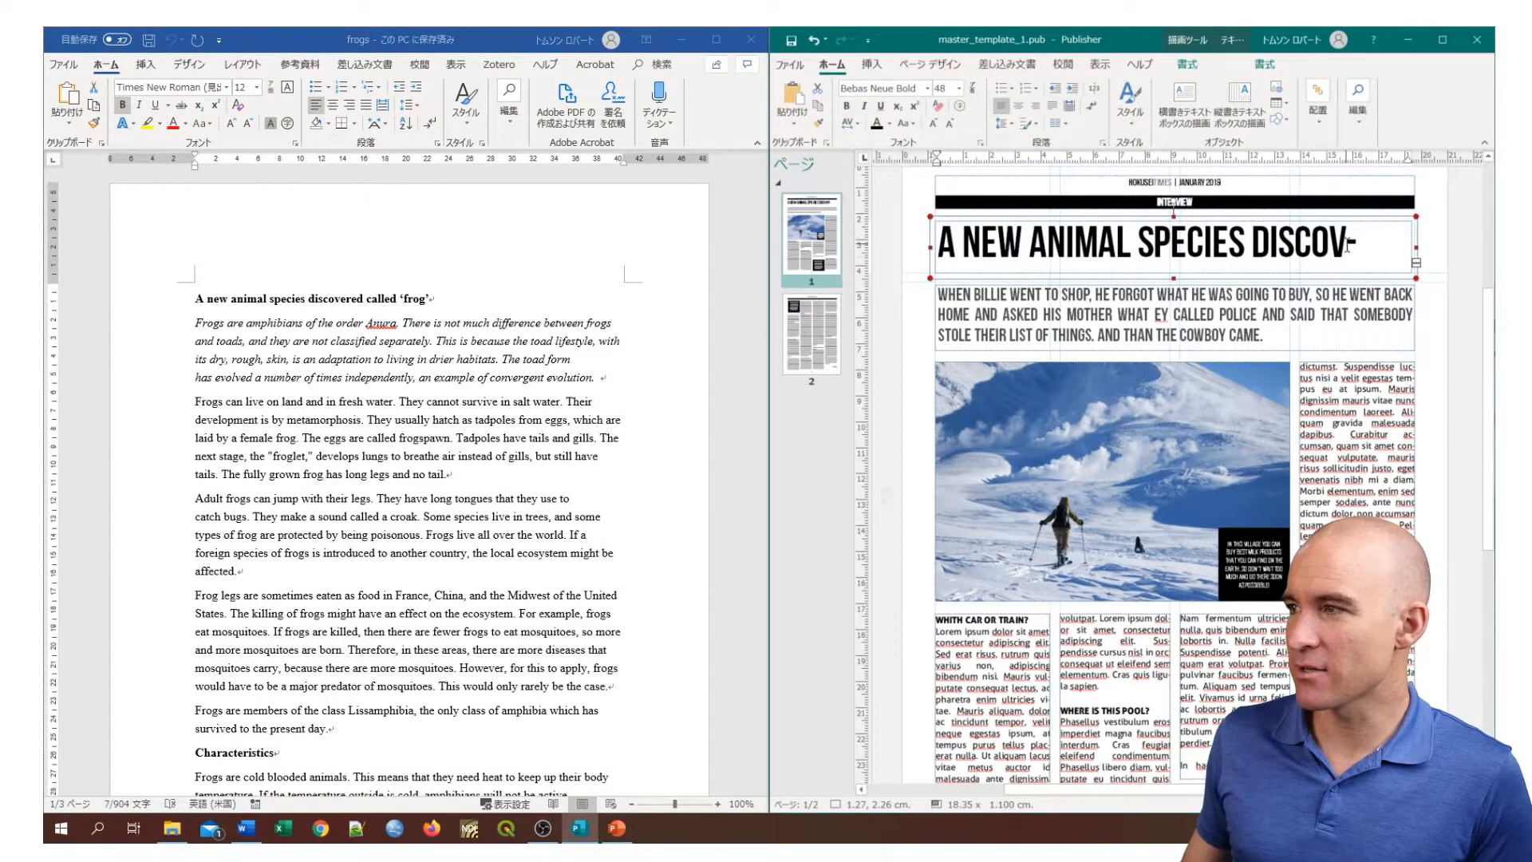
pyautogui.moveTo(1351, 242); pyautogui.dragTo(935, 240)
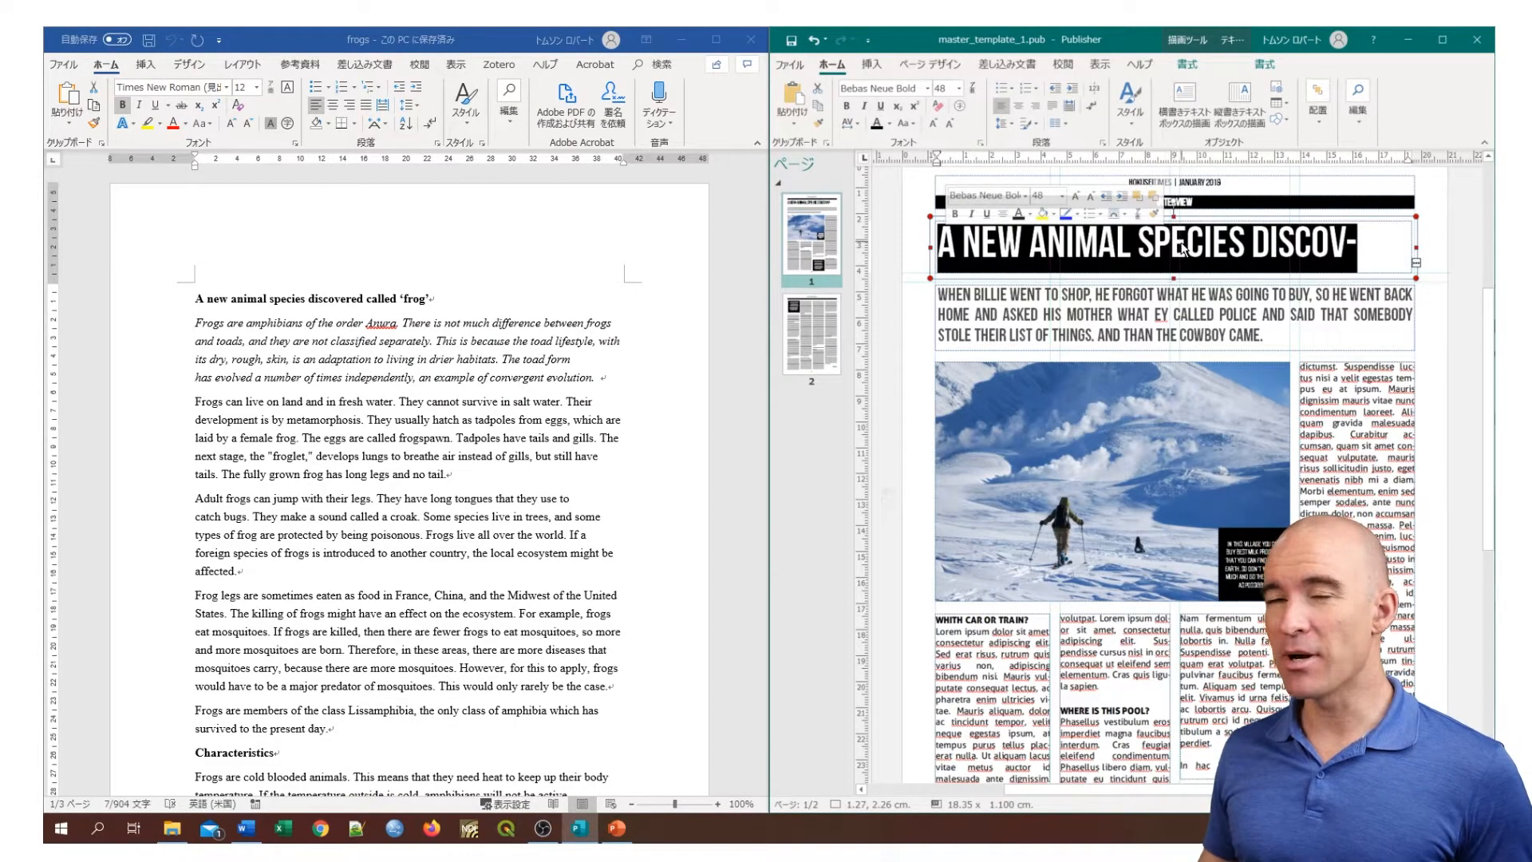
pyautogui.click(1387, 247)
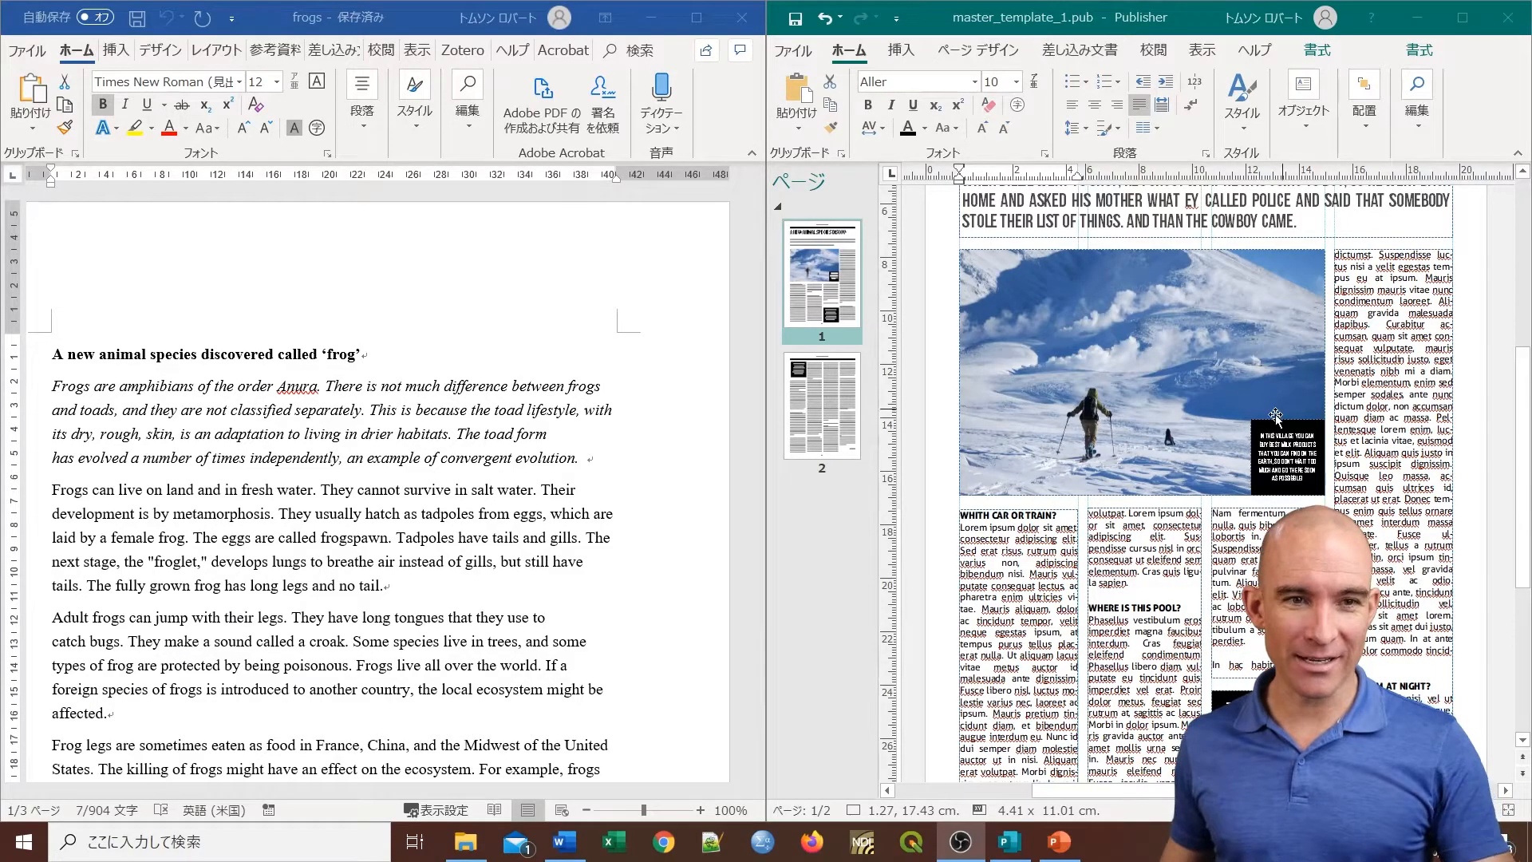
# Step: Lower the tops of the first two body text columns
pyautogui.scroll(3, 1280, 410)
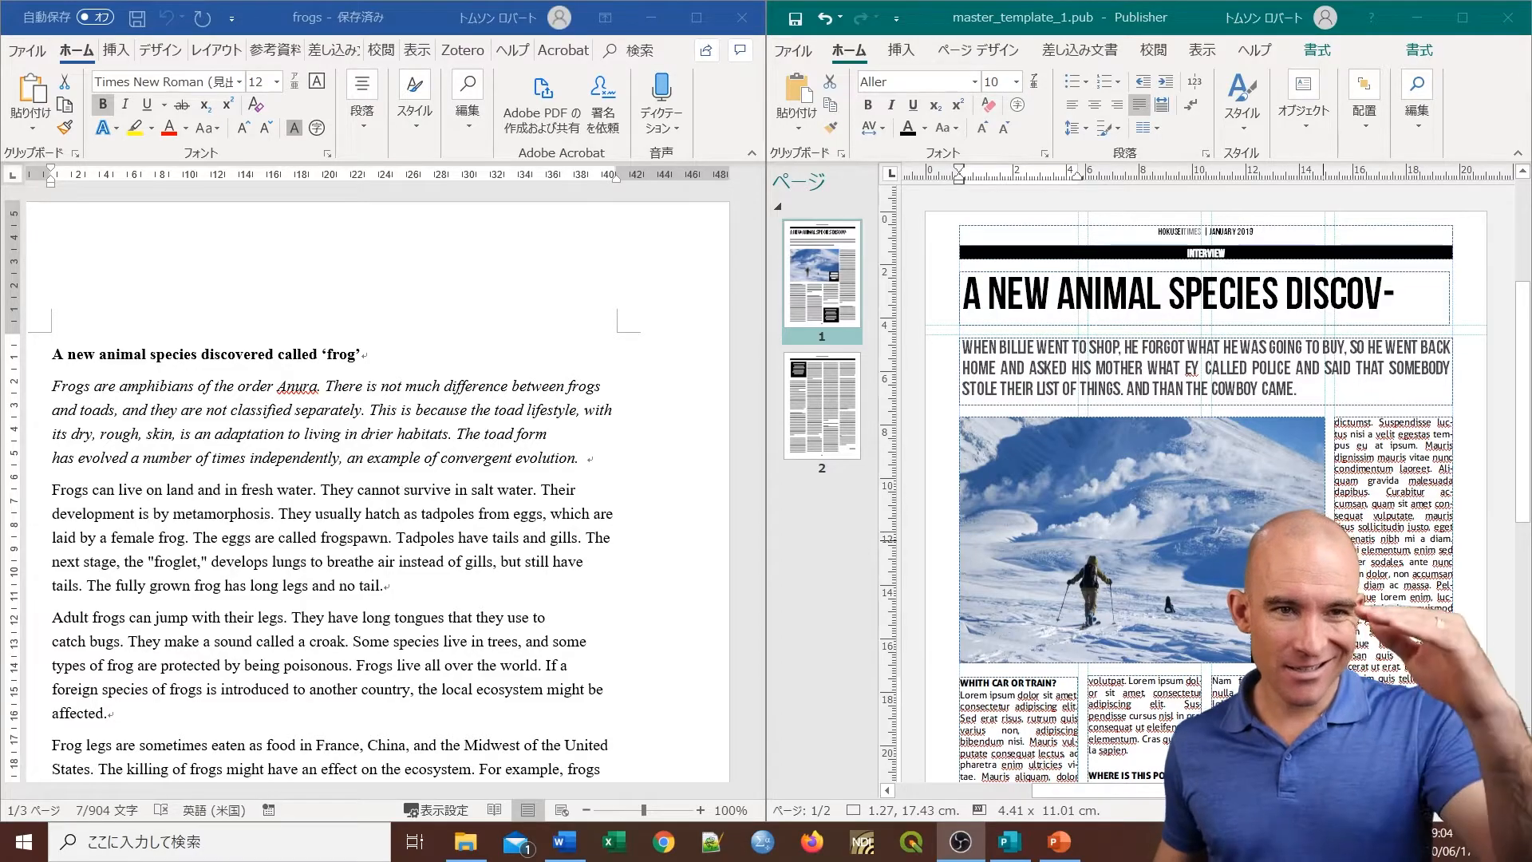
pyautogui.click(1210, 275)
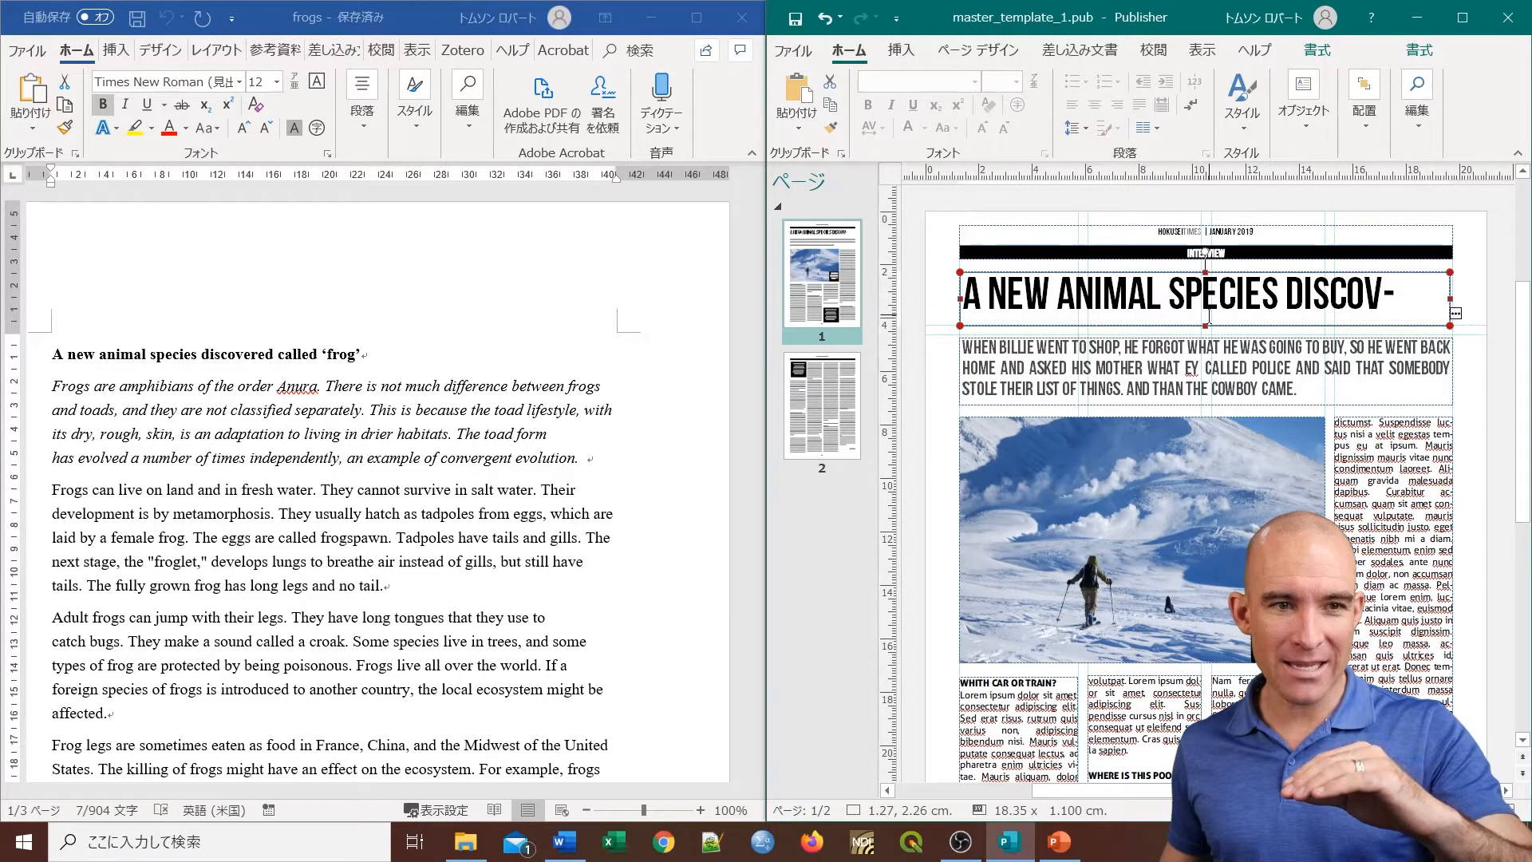
pyautogui.scroll(-2, 1191, 371)
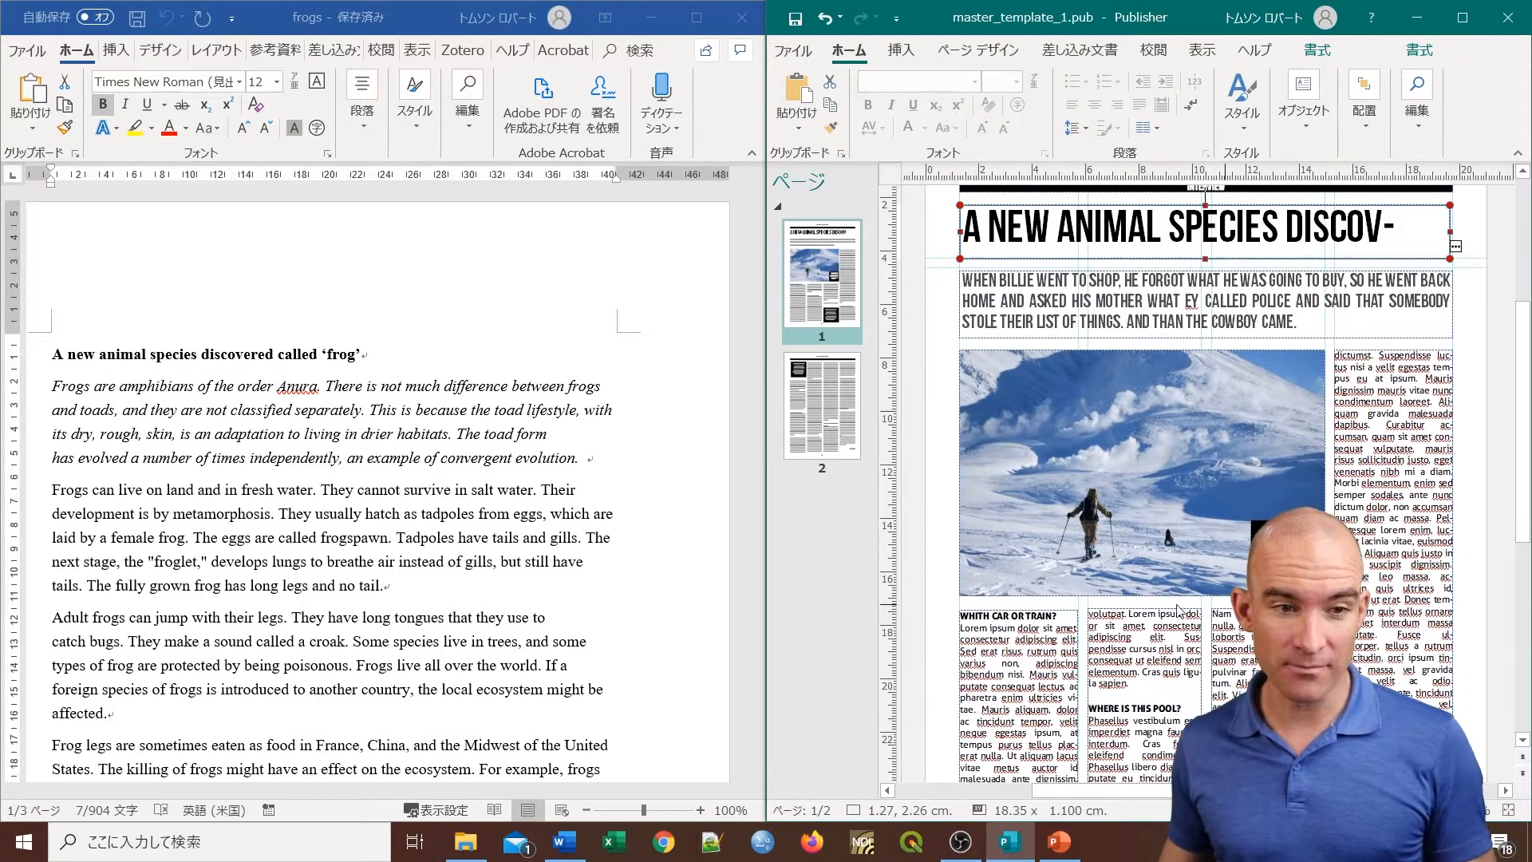
pyautogui.scroll(-2, 1117, 478)
pyautogui.click(1029, 546)
pyautogui.click(1029, 546)
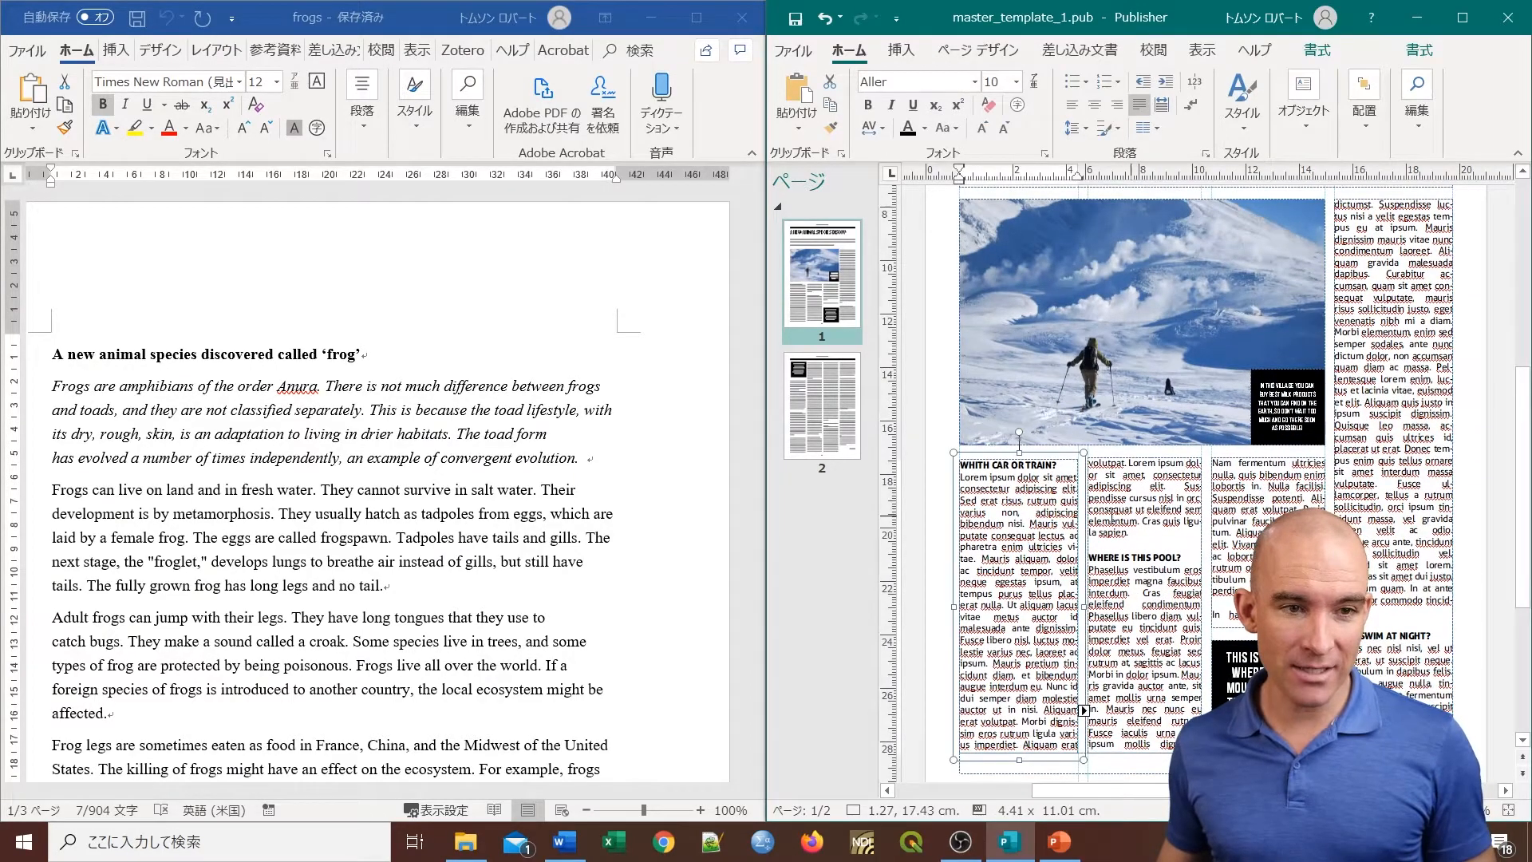
pyautogui.moveTo(1023, 467); pyautogui.dragTo(1145, 517)
pyautogui.click(1250, 463)
pyautogui.moveTo(1269, 446); pyautogui.dragTo(1268, 519)
# Step: Move the snow photo and black caption box down and lower the right column's top
pyautogui.click(1157, 411)
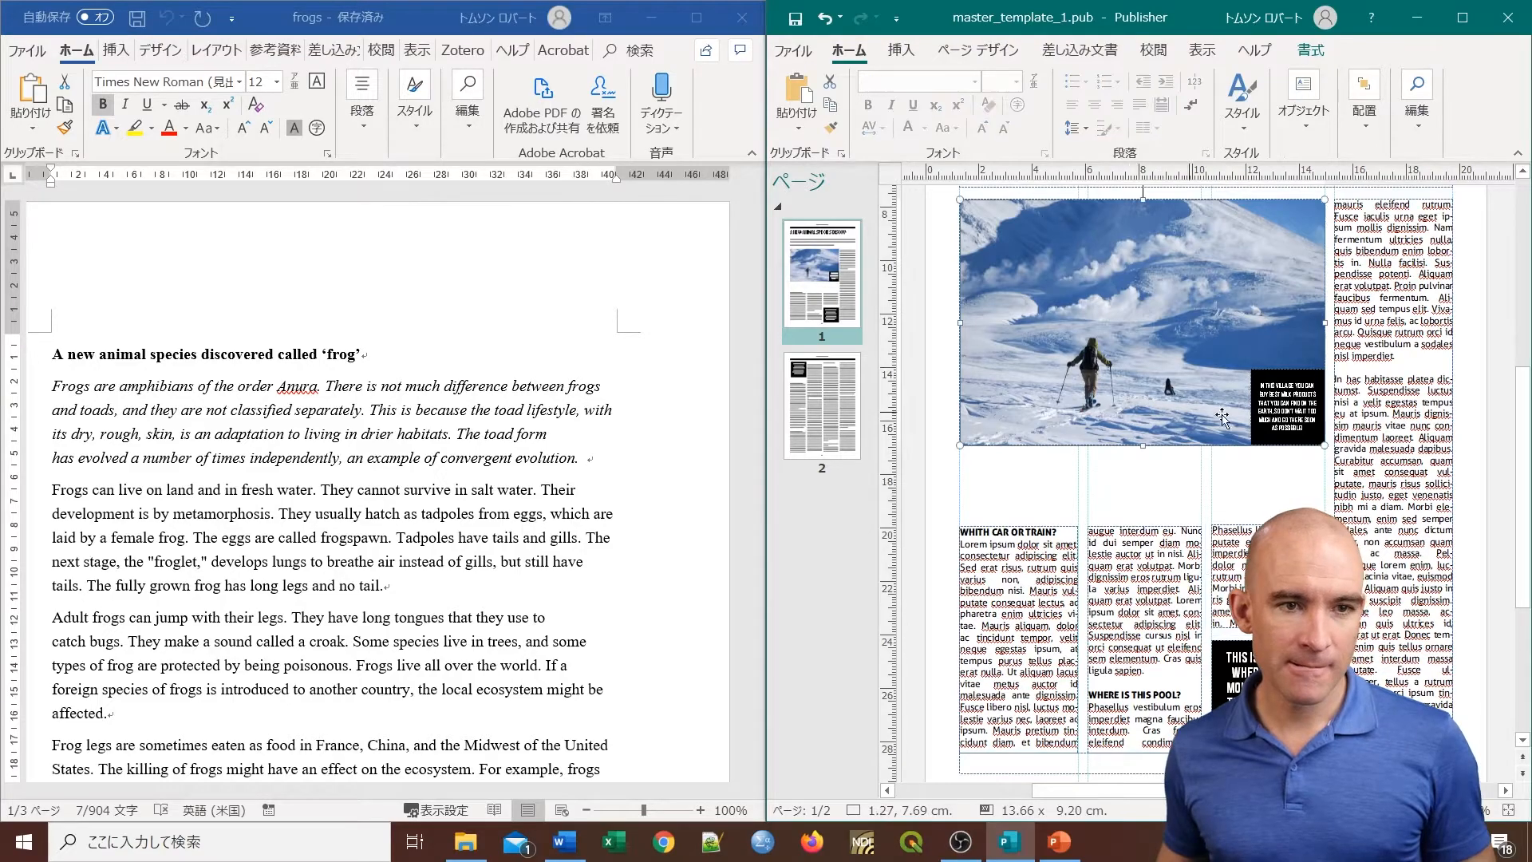
pyautogui.moveTo(1150, 437); pyautogui.dragTo(1148, 448)
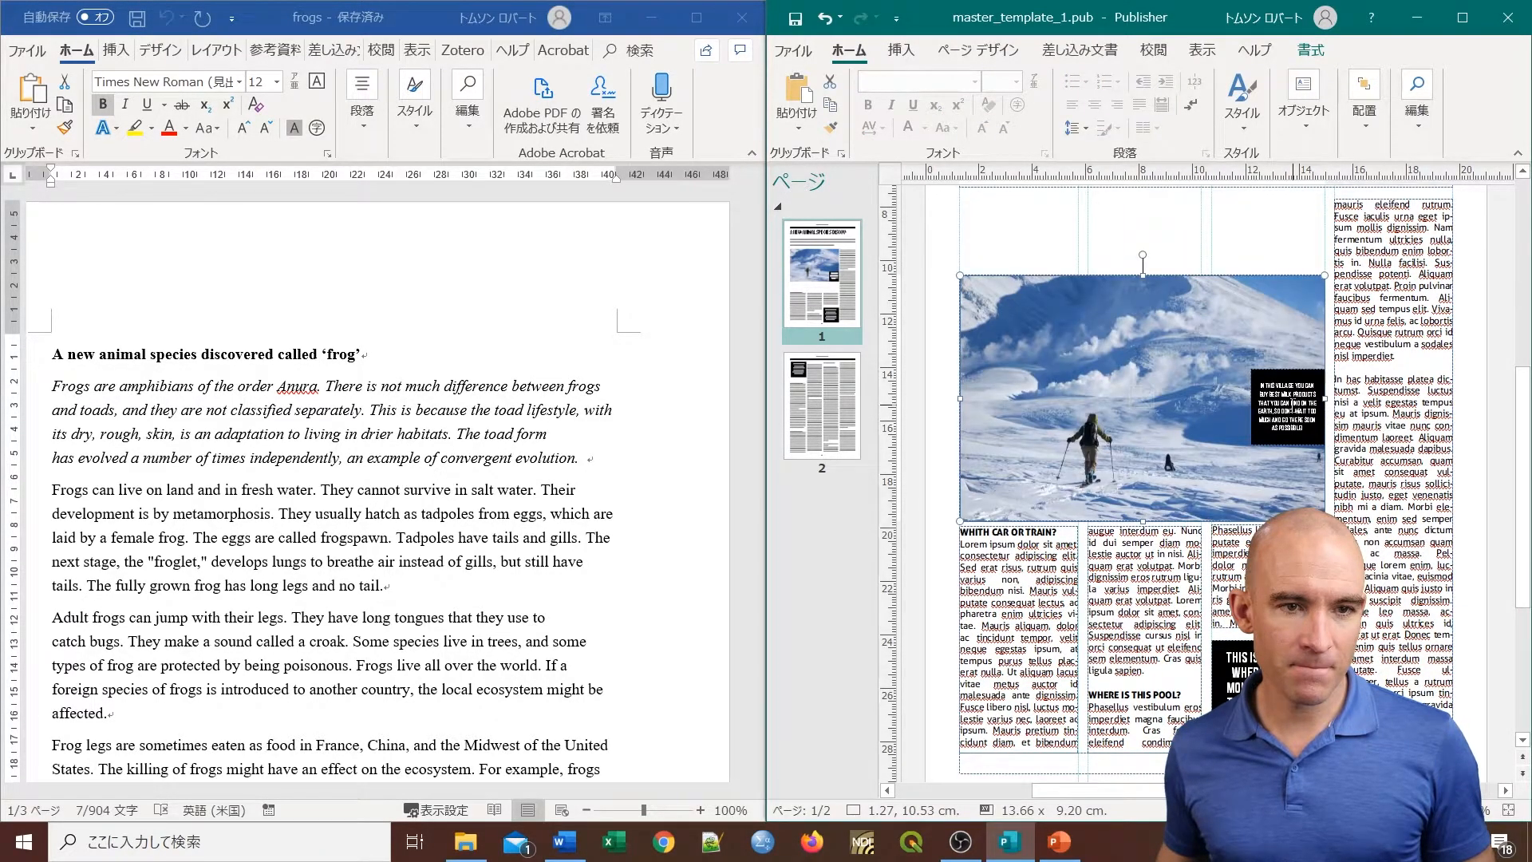
pyautogui.click(1300, 382)
pyautogui.moveTo(1302, 373); pyautogui.dragTo(1302, 448)
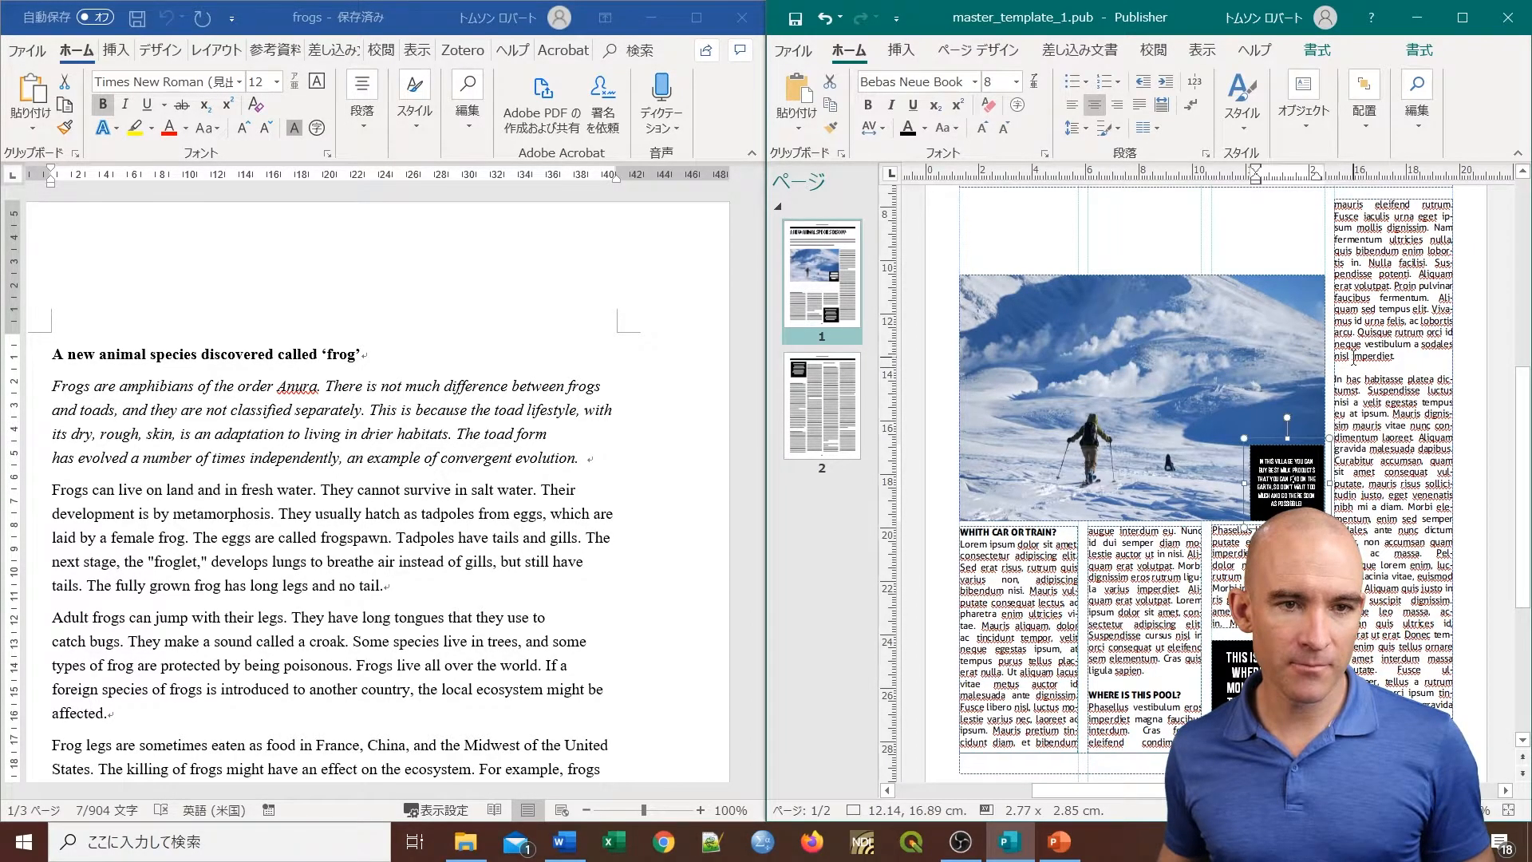
pyautogui.scroll(2, 1349, 359)
pyautogui.click(1390, 291)
pyautogui.moveTo(1393, 277); pyautogui.dragTo(1393, 351)
# Step: Nudge the lead box down and heighten the headline box to show the full headline
pyautogui.click(1292, 254)
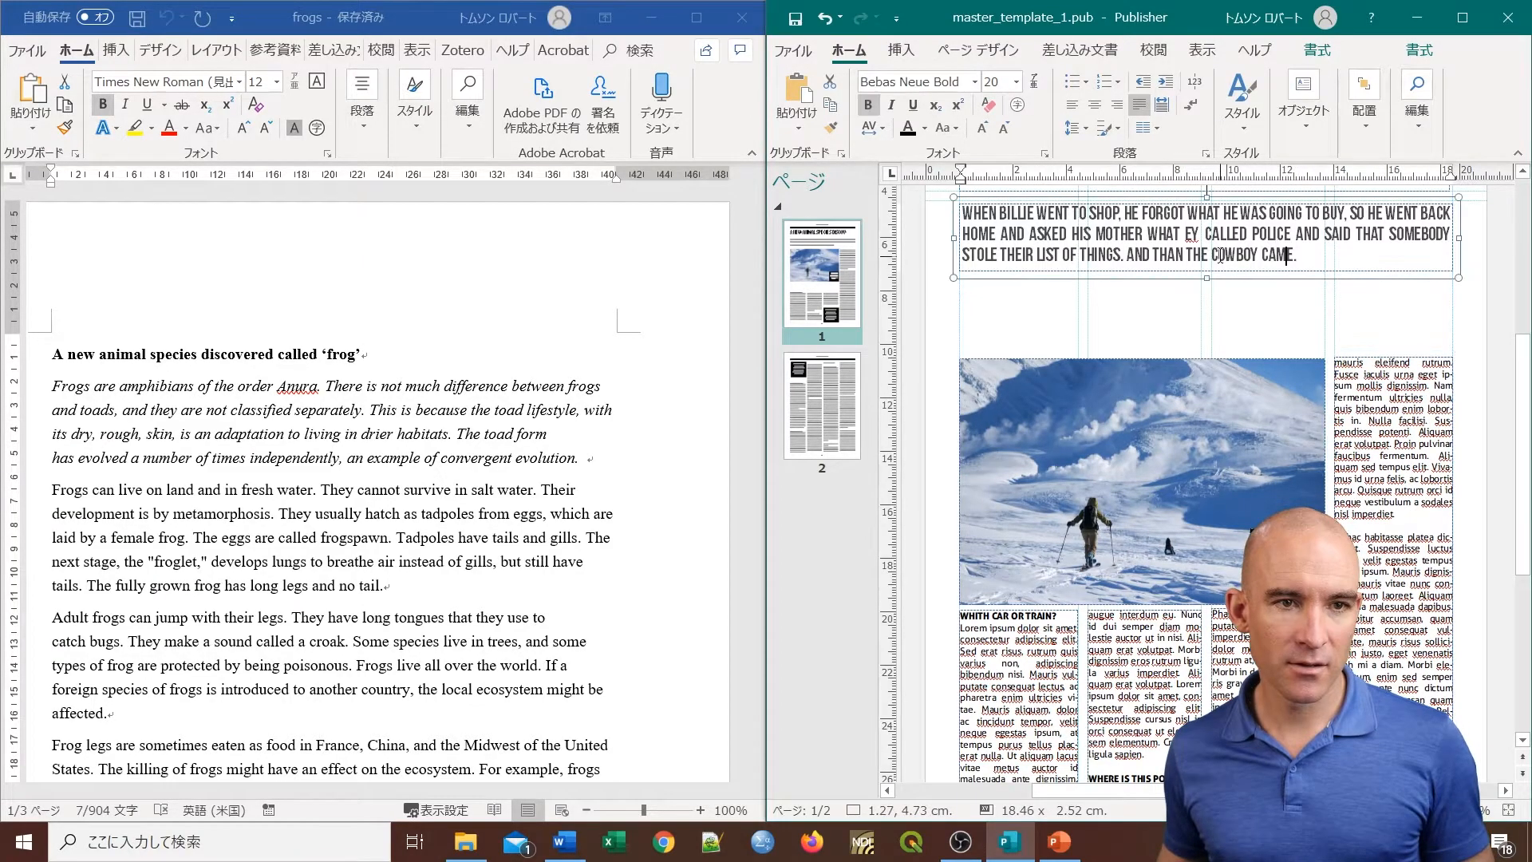
pyautogui.scroll(1, 1269, 279)
pyautogui.click(1240, 305)
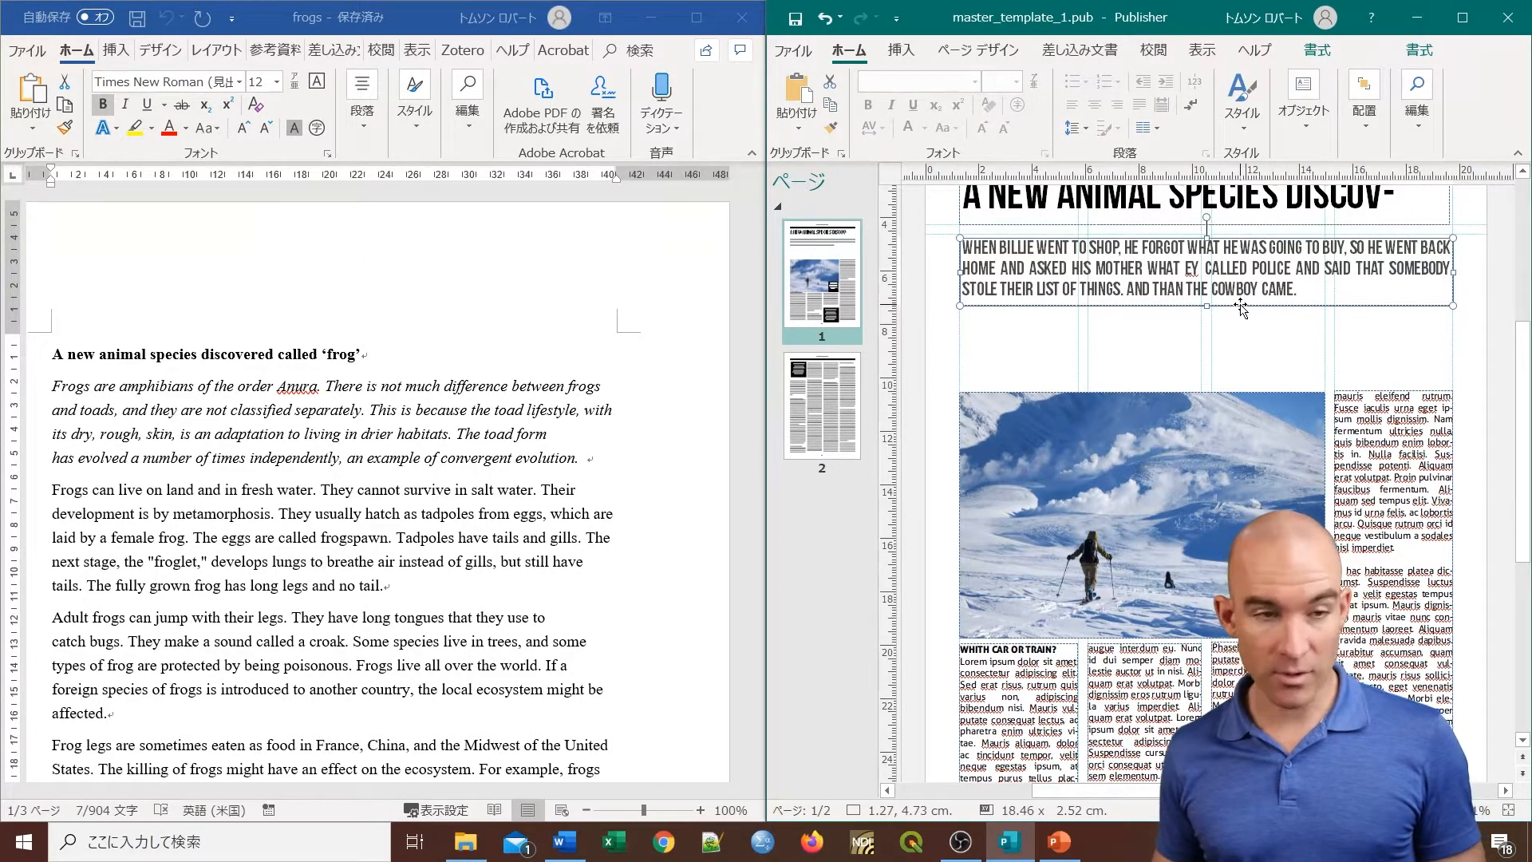
pyautogui.press('Down')
pyautogui.press('Down')
pyautogui.press('Down')
pyautogui.press('Down')
pyautogui.press('Down')
pyautogui.press('Down')
pyautogui.press('Down')
pyautogui.press('Down')
pyautogui.press('Down')
pyautogui.press('Down')
pyautogui.press('Down')
pyautogui.press('Down')
pyautogui.press('Down')
pyautogui.press('Down')
pyautogui.press('Down')
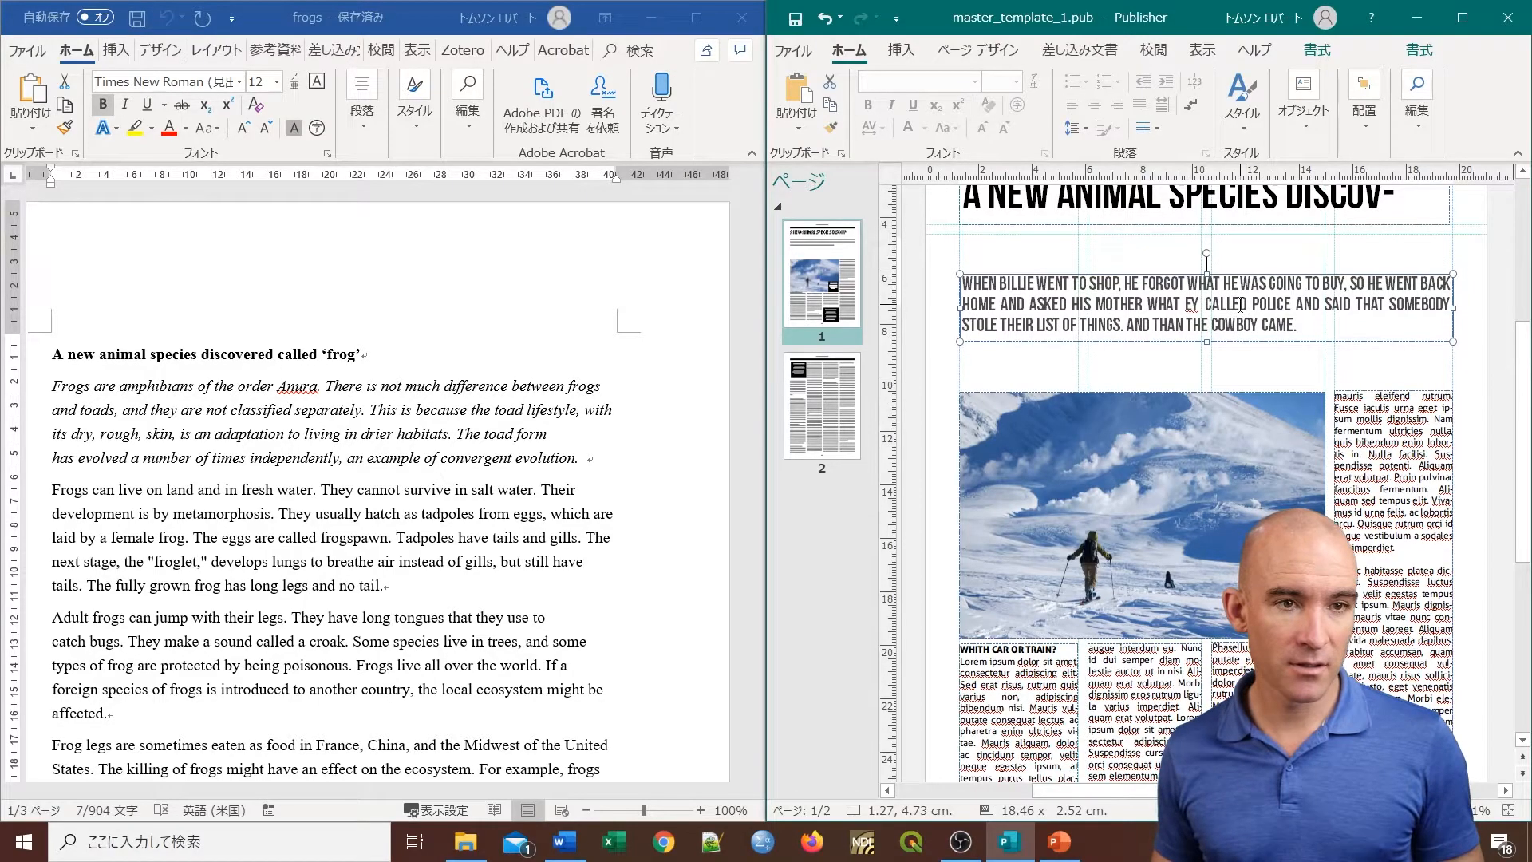
pyautogui.scroll(2, 1277, 319)
pyautogui.click(1241, 291)
pyautogui.moveTo(1207, 300); pyautogui.dragTo(1206, 351)
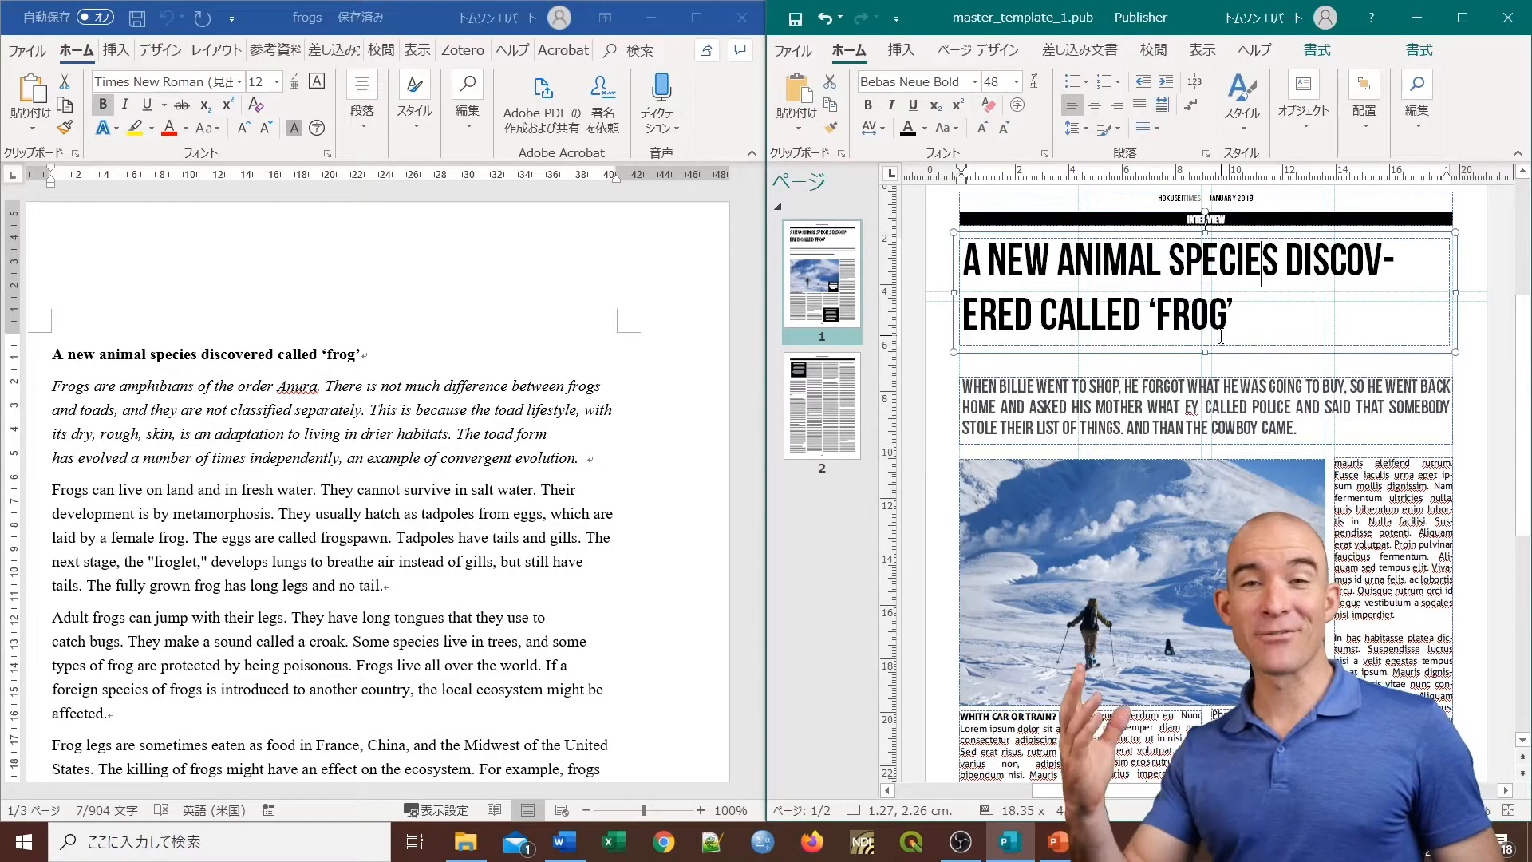
# Step: Set the two-line frog headline to 1.0 line spacing and trim its box to 3.73 cm tall
pyautogui.moveTo(1242, 333); pyautogui.dragTo(965, 265)
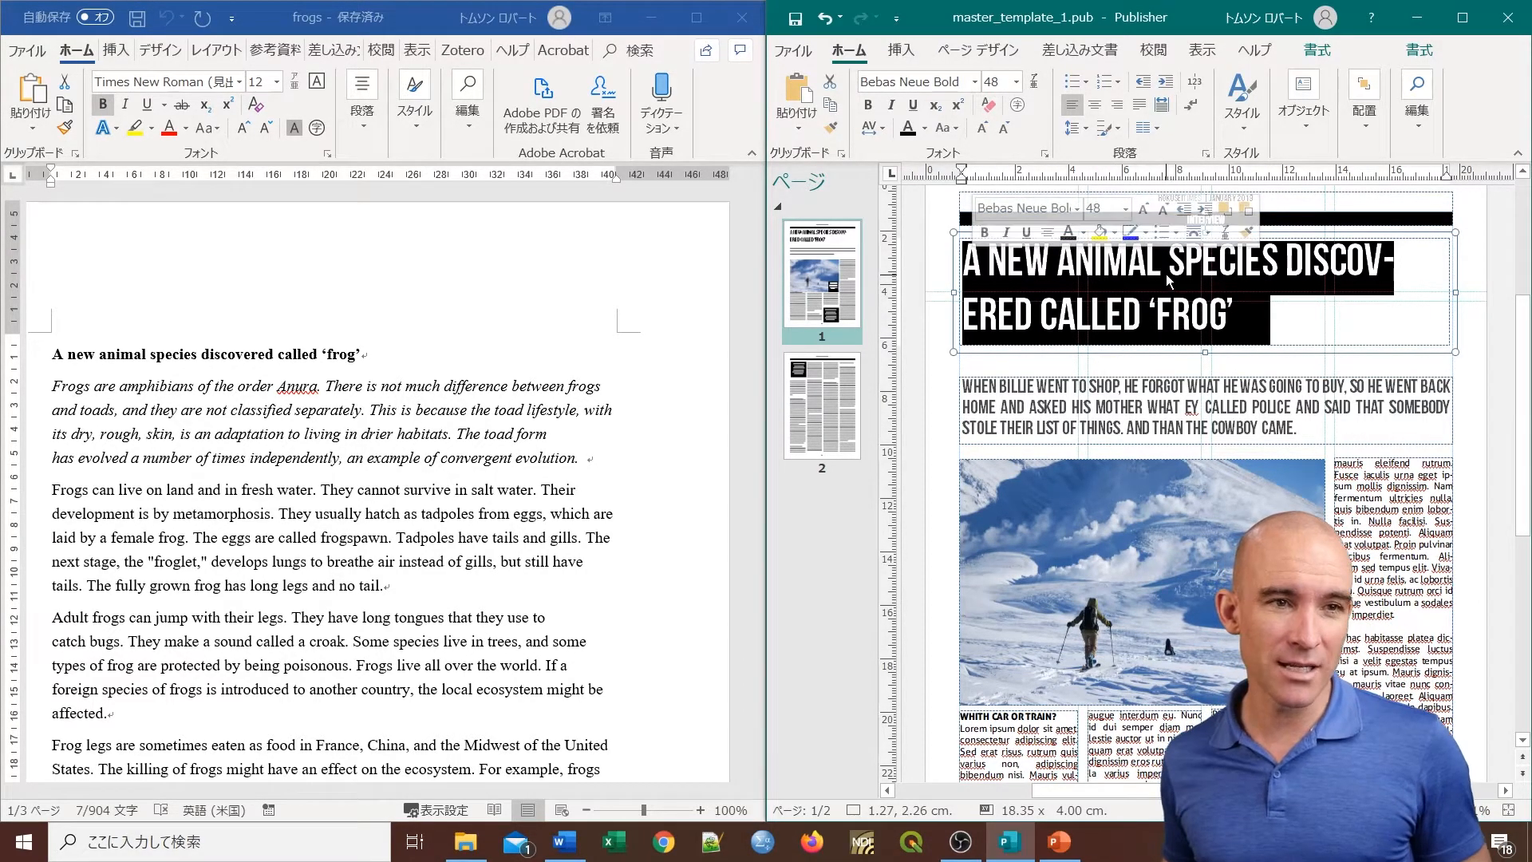
pyautogui.click(1088, 129)
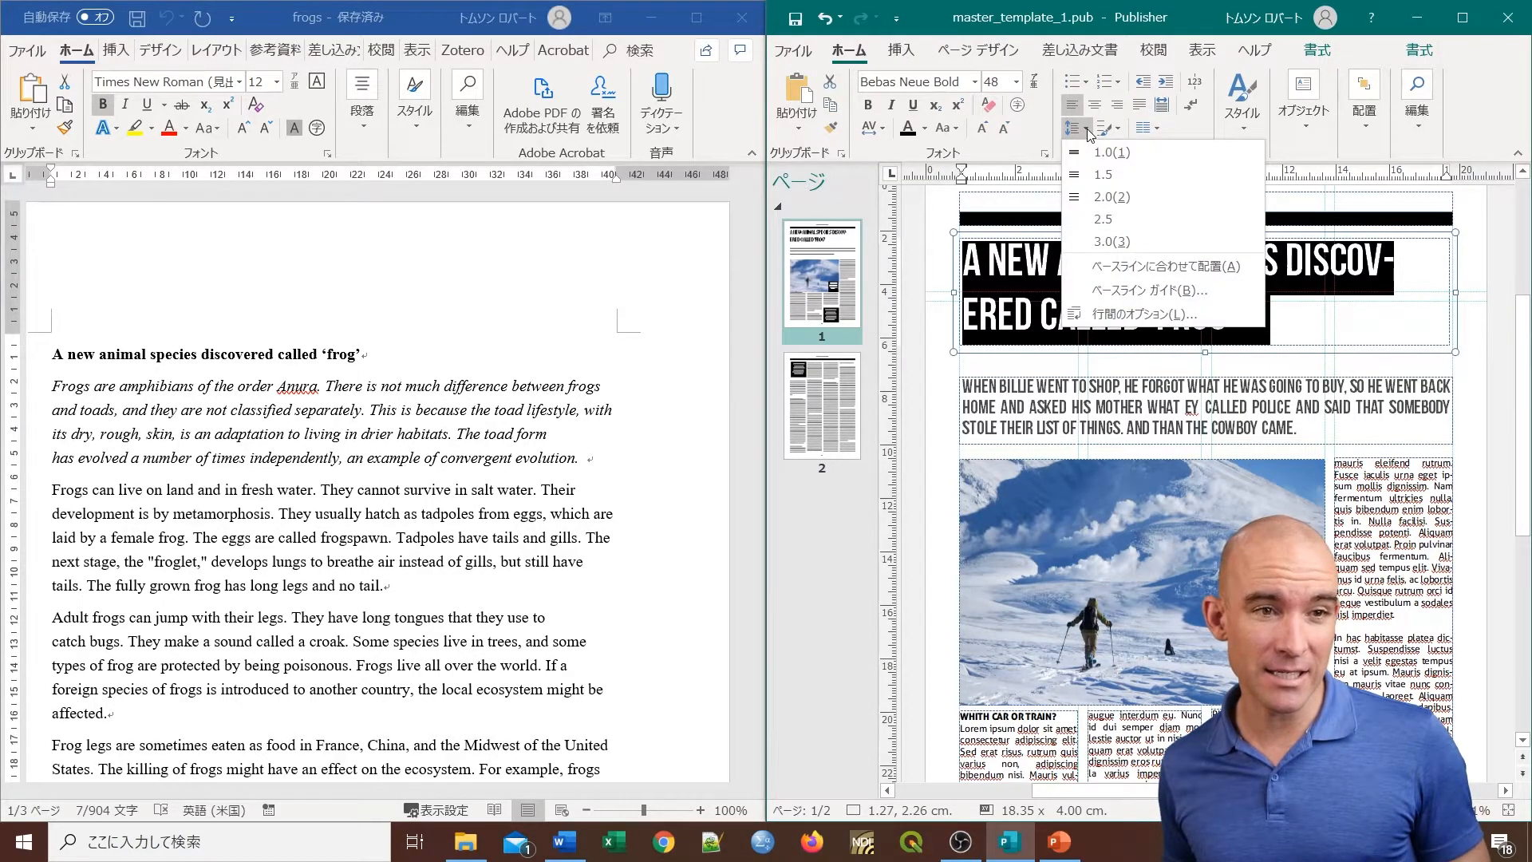
pyautogui.click(1108, 149)
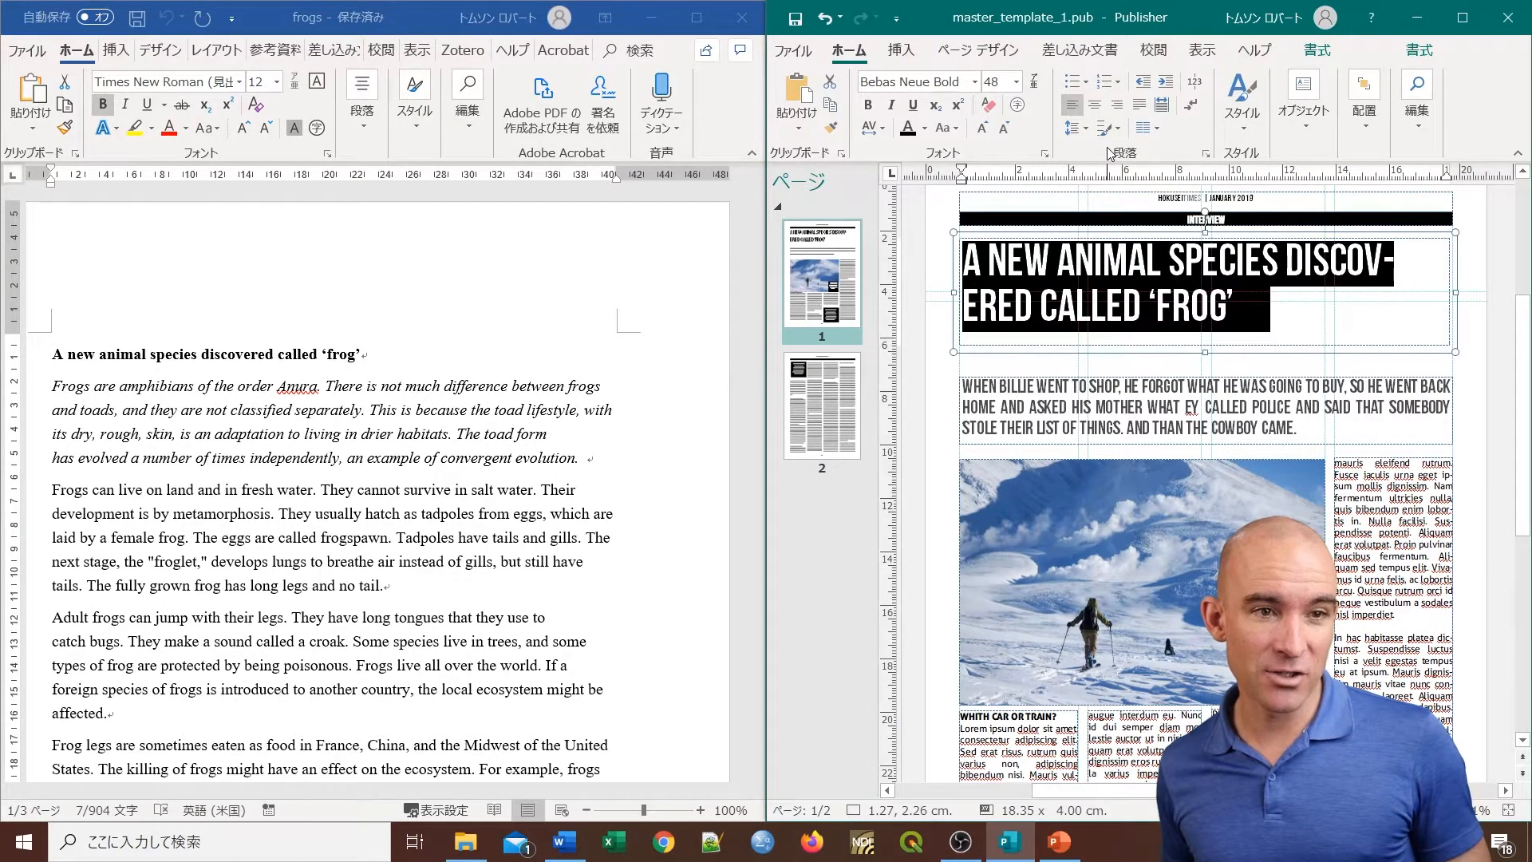
pyautogui.click(1087, 128)
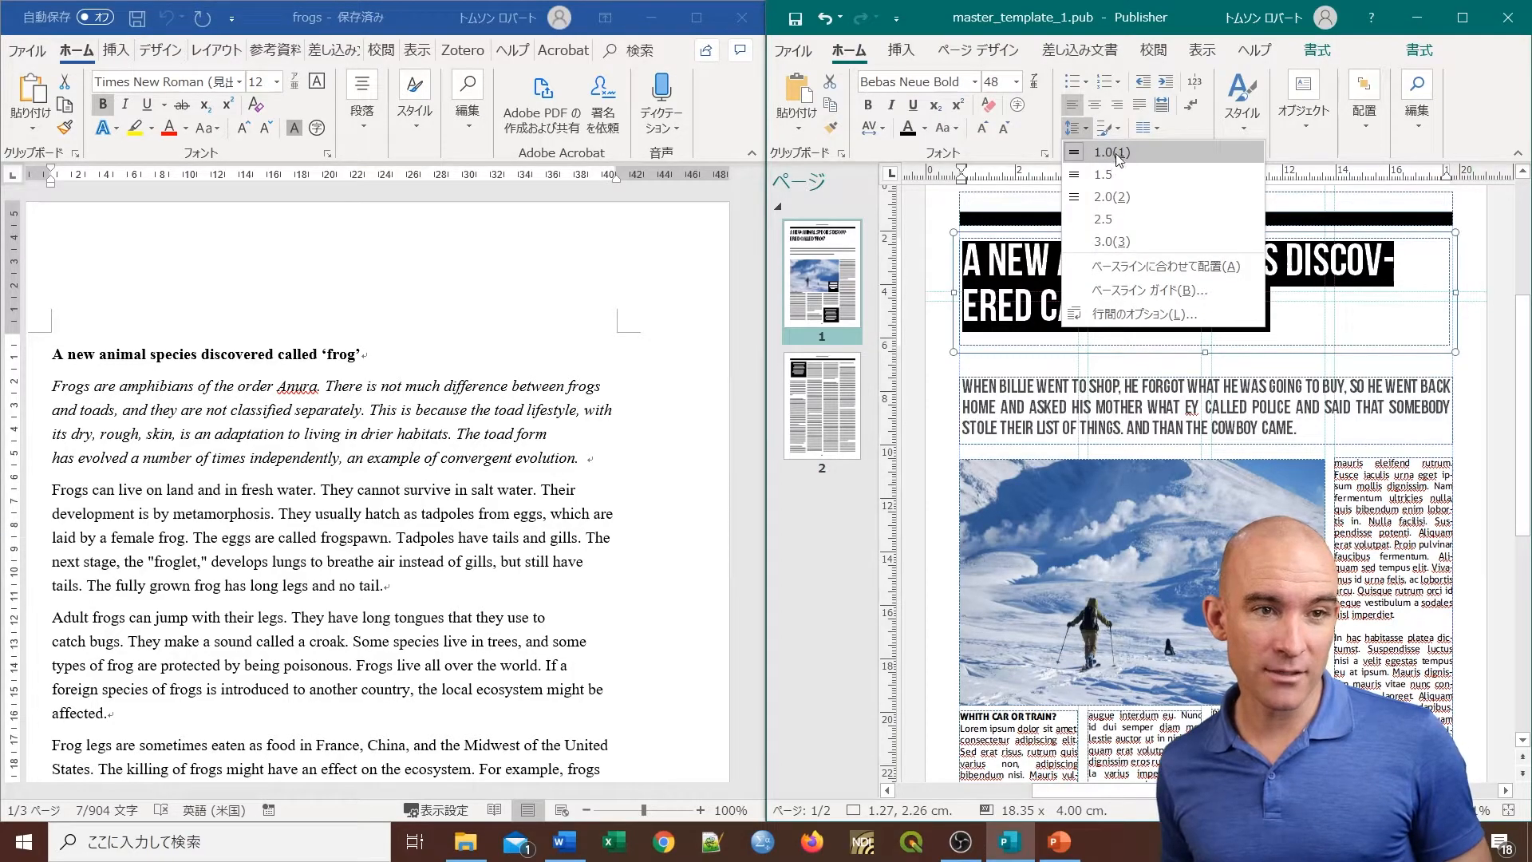
pyautogui.click(1115, 154)
pyautogui.click(1207, 316)
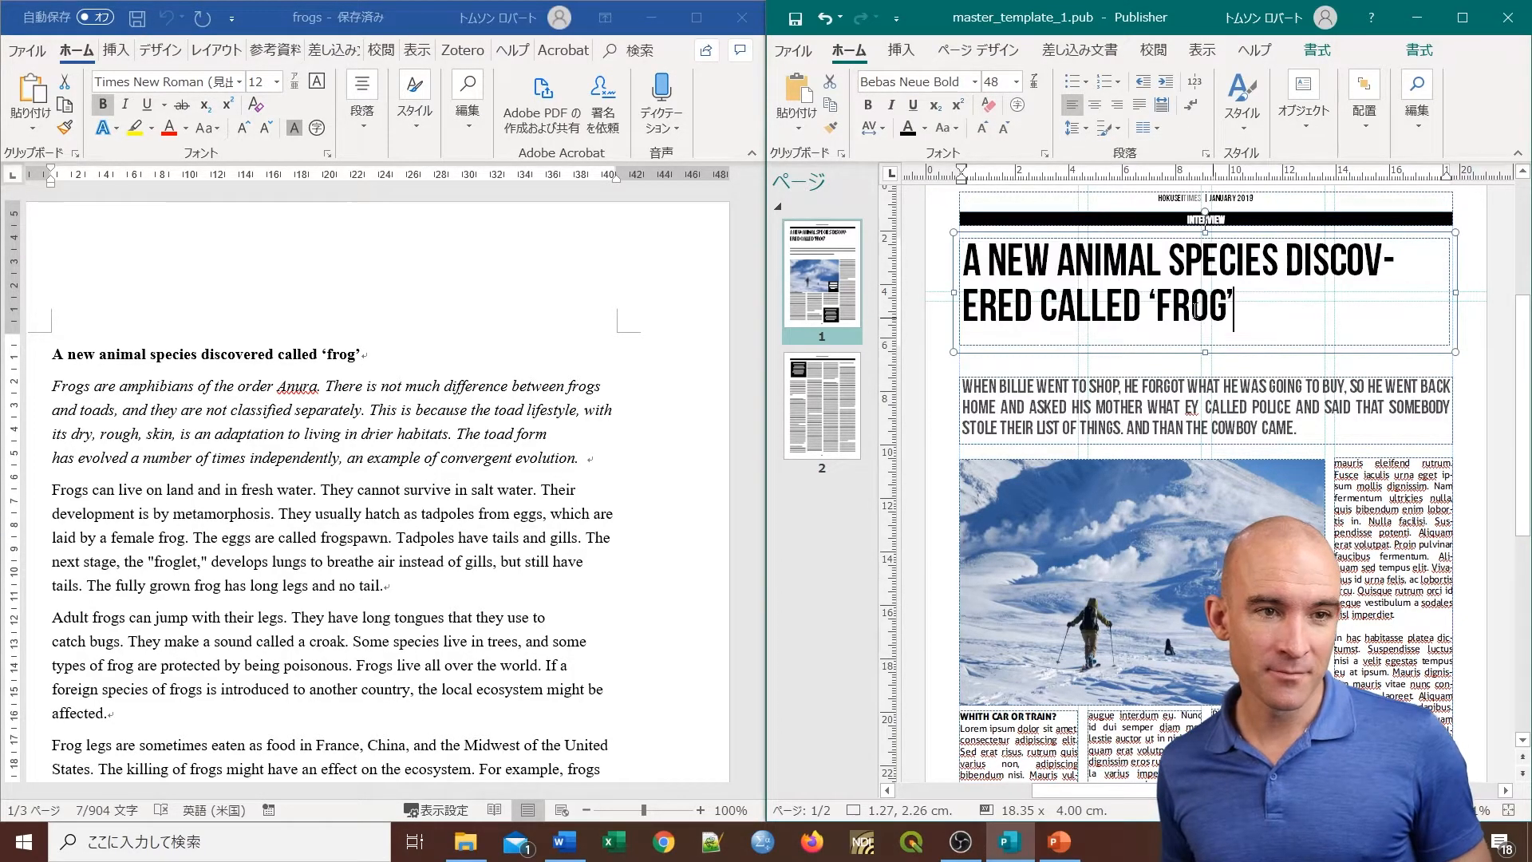
pyautogui.moveTo(1205, 352); pyautogui.dragTo(1204, 343)
# Step: Nudge the lead text box up beneath the headline, then select Word's italic frog introduction paragraph
pyautogui.click(1205, 344)
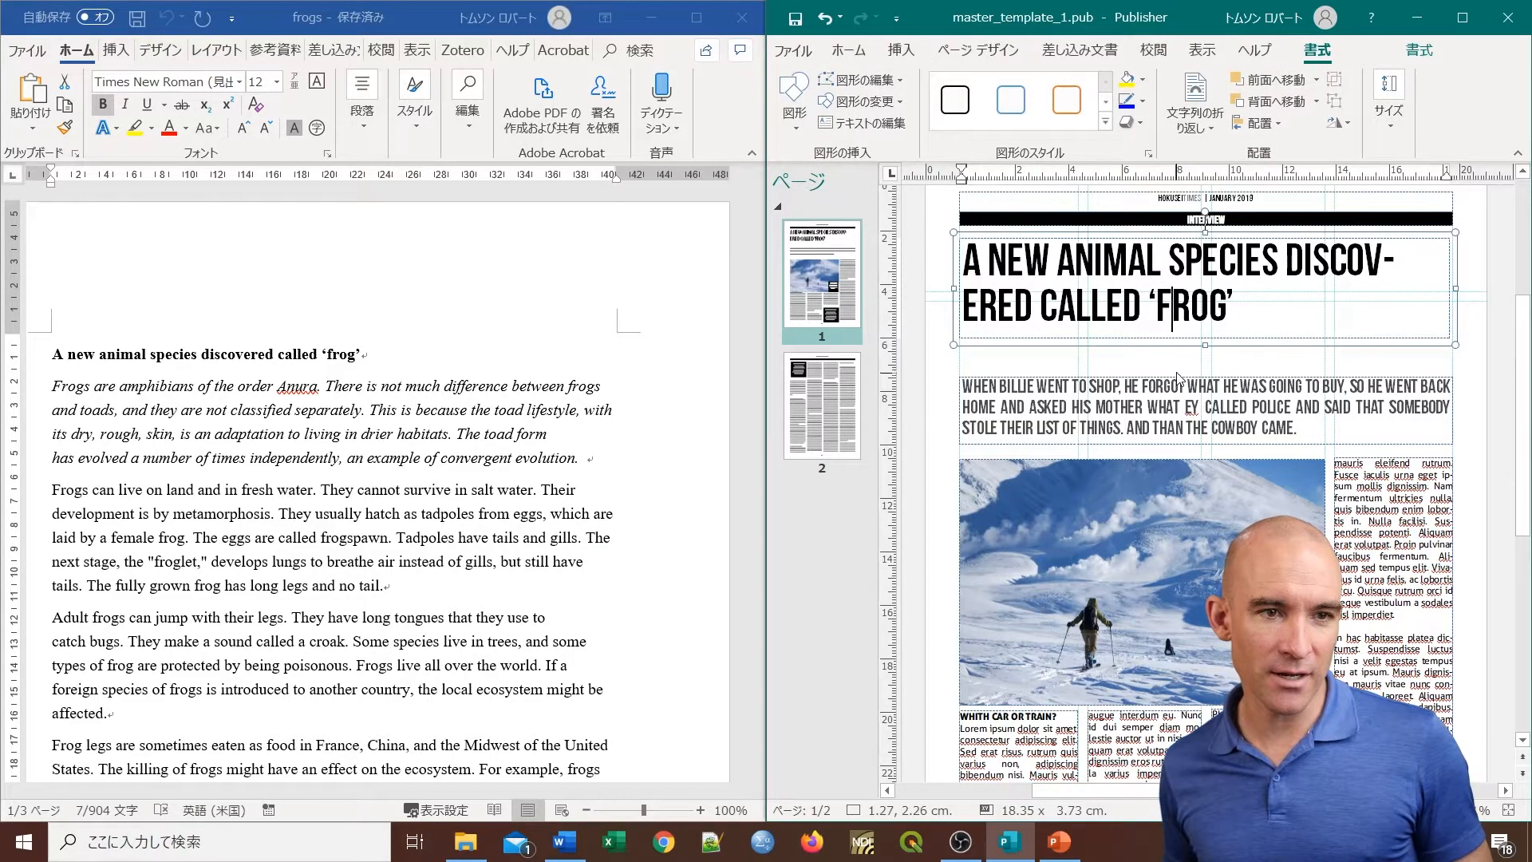
pyautogui.click(1188, 380)
pyautogui.press('Up')
pyautogui.press('Up')
pyautogui.press('Up')
pyautogui.press('Up')
pyautogui.press('Up')
pyautogui.press('Up')
pyautogui.press('Up')
pyautogui.press('Up')
pyautogui.press('Up')
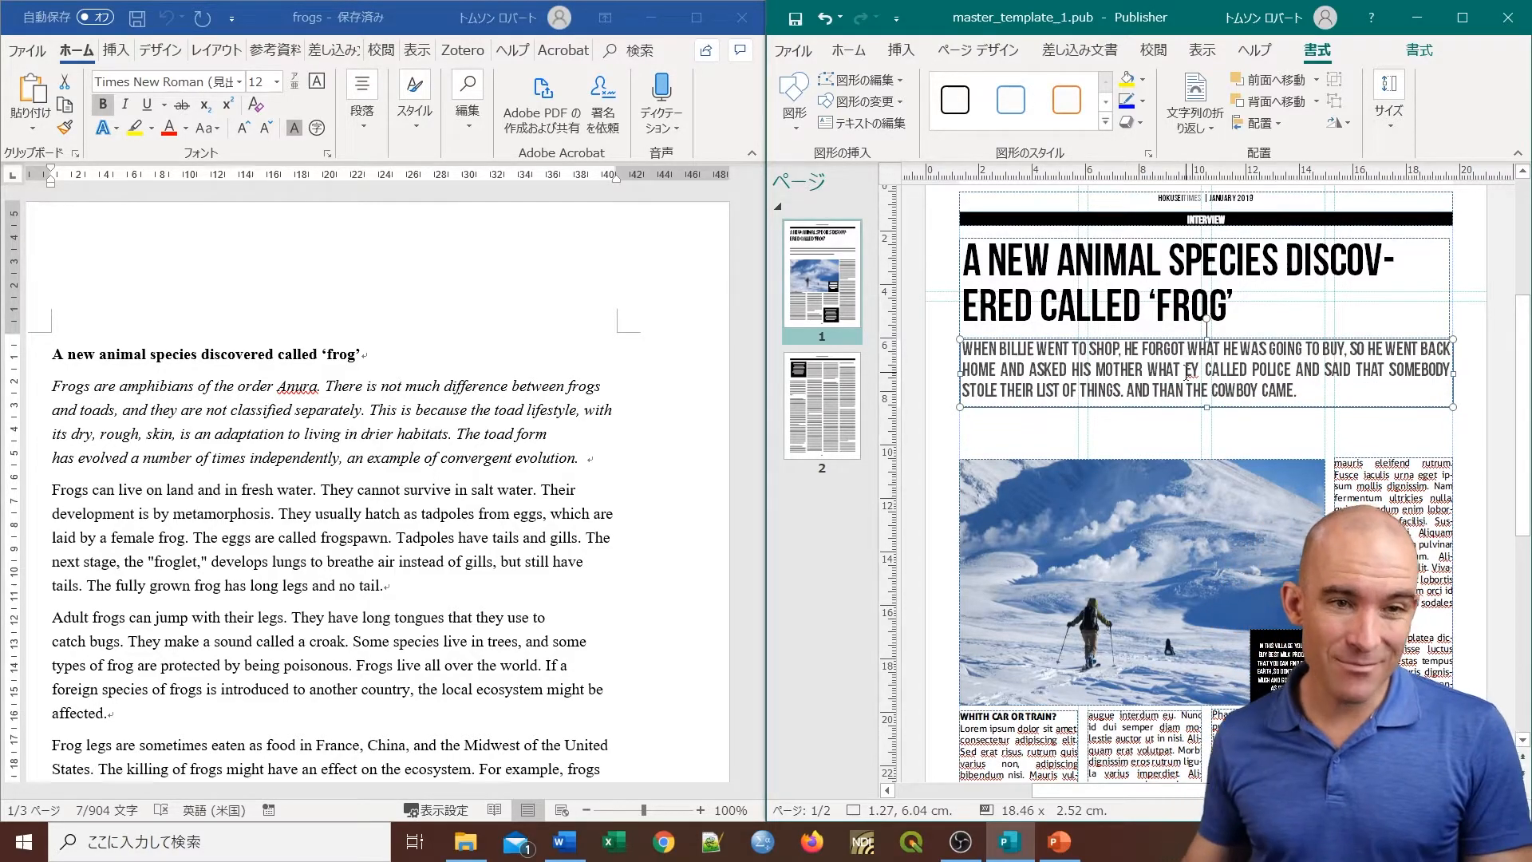
pyautogui.click(1269, 390)
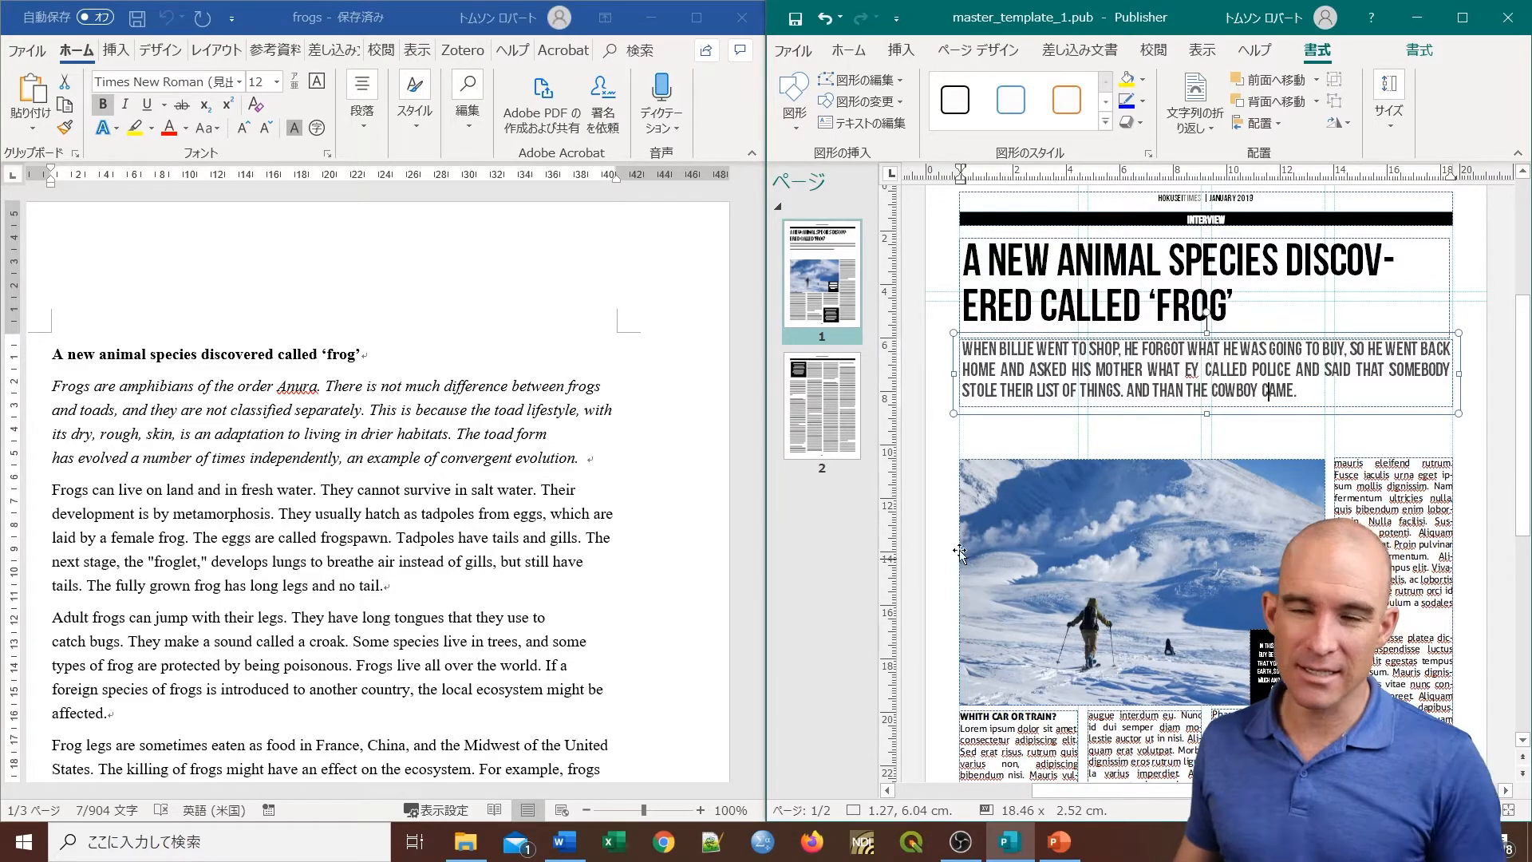
pyautogui.click(584, 460)
pyautogui.moveTo(584, 459); pyautogui.dragTo(48, 385)
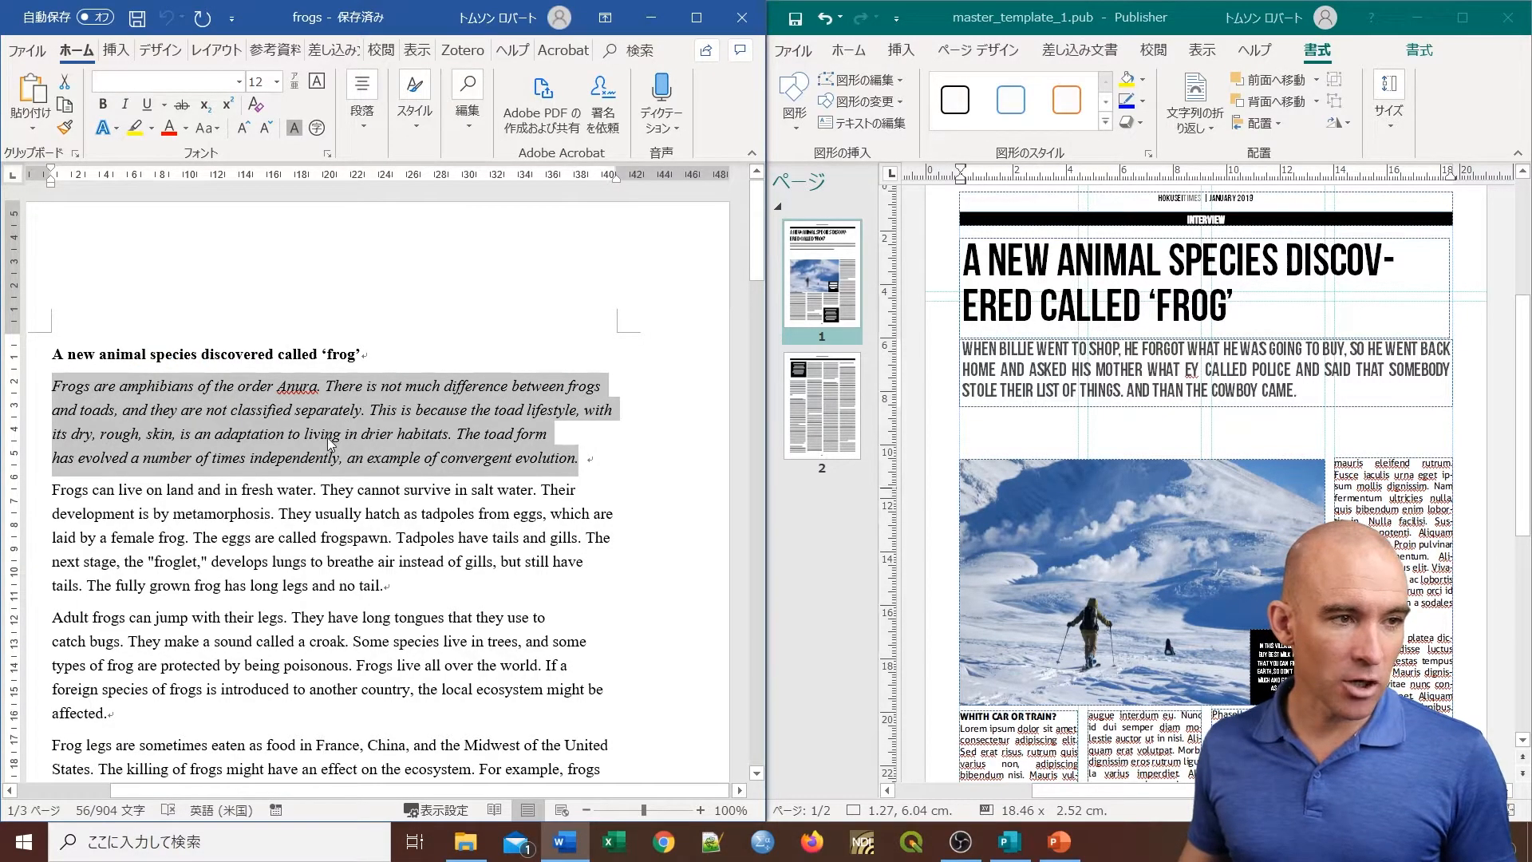
# Step: Copy Word's frog introduction and paste it as text only over the template intro text
pyautogui.rightClick(536, 458)
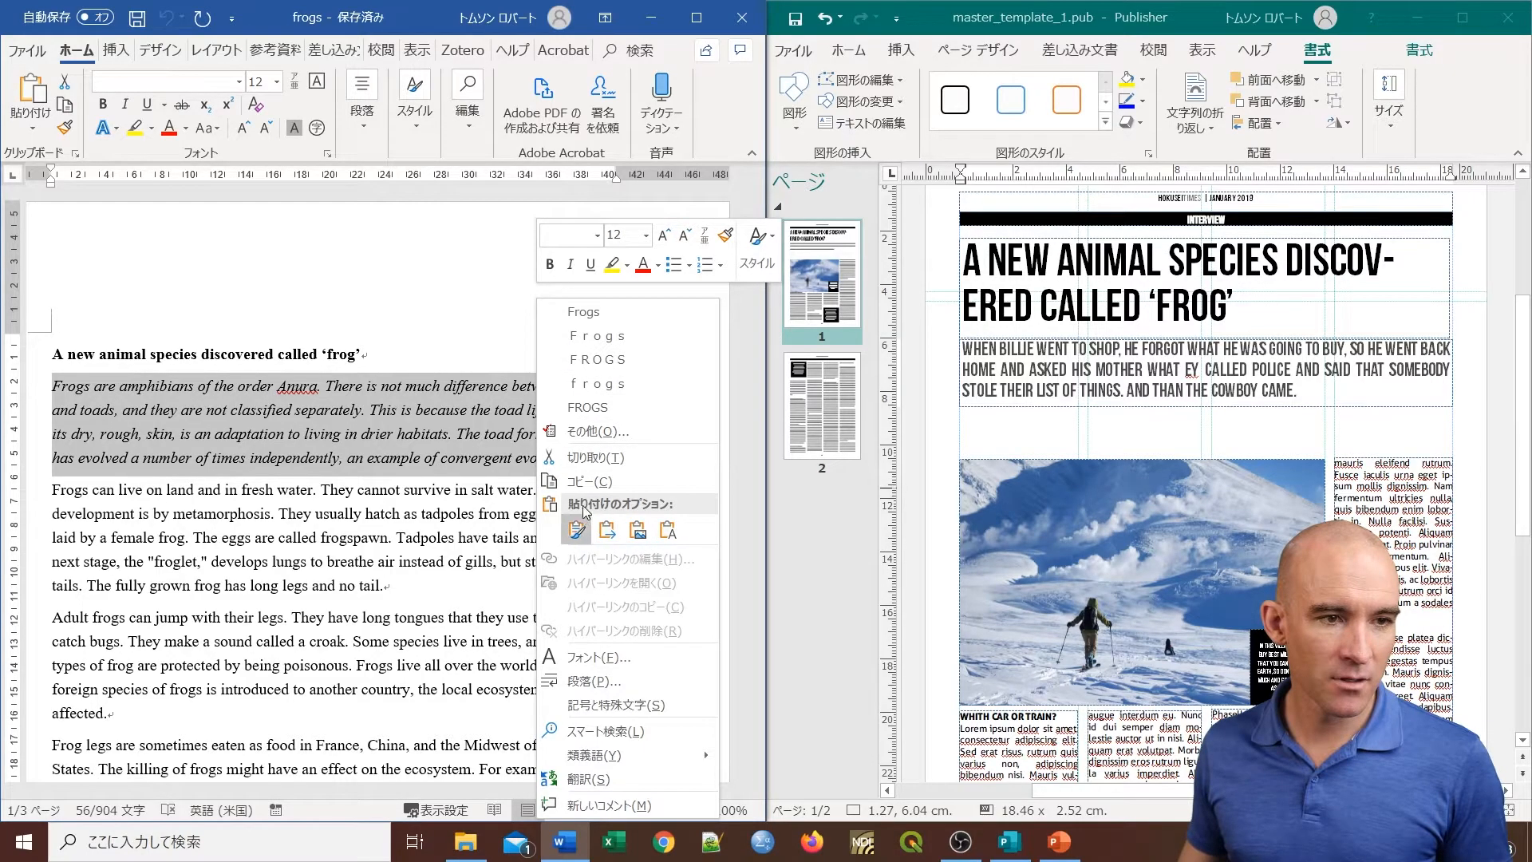
pyautogui.click(593, 481)
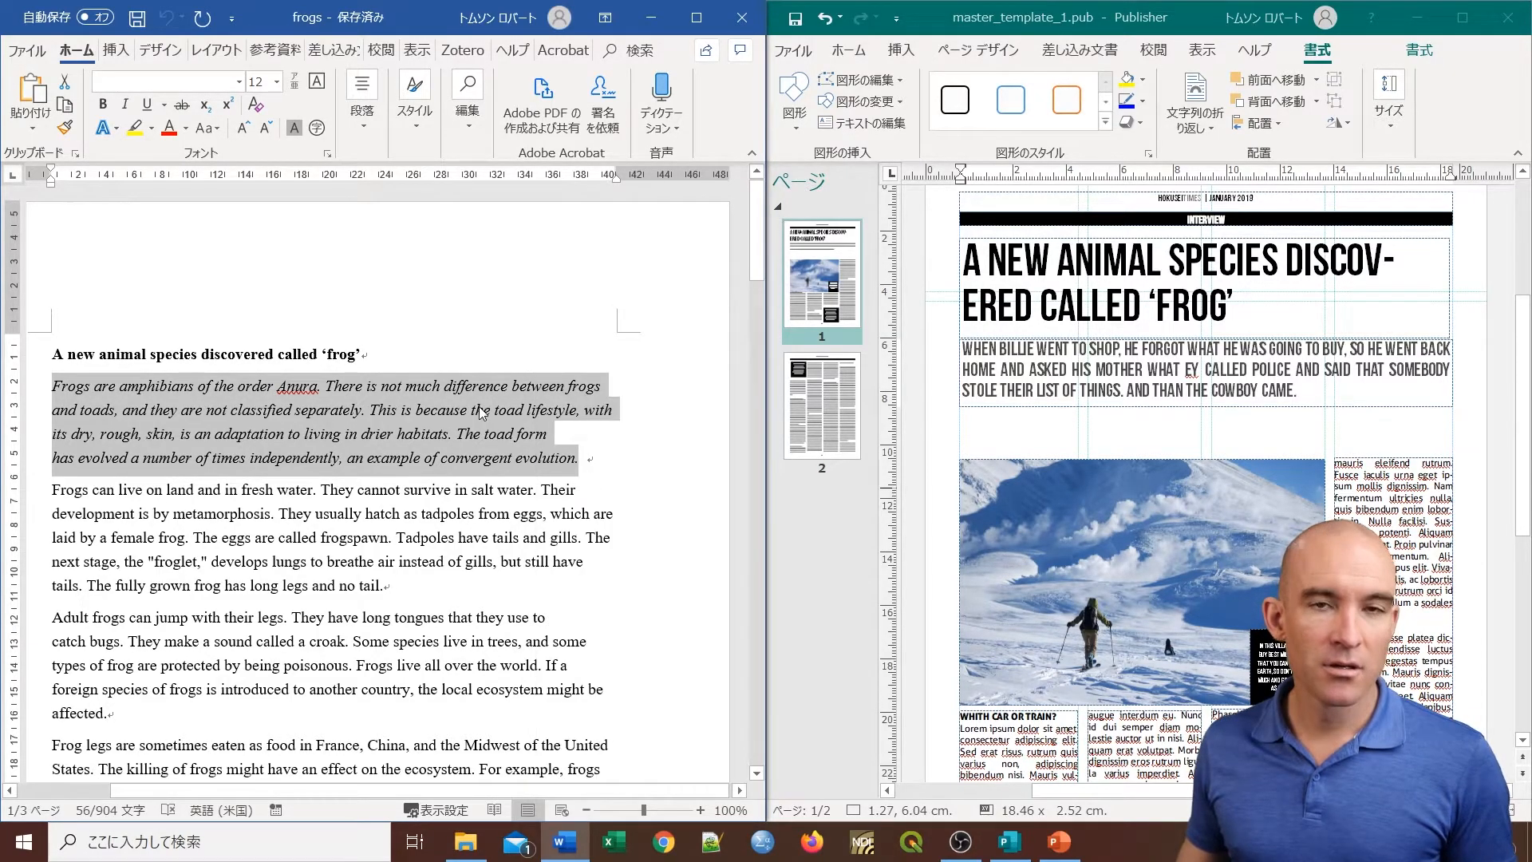
pyautogui.click(1211, 341)
pyautogui.moveTo(1299, 391); pyautogui.dragTo(977, 355)
pyautogui.rightClick(993, 353)
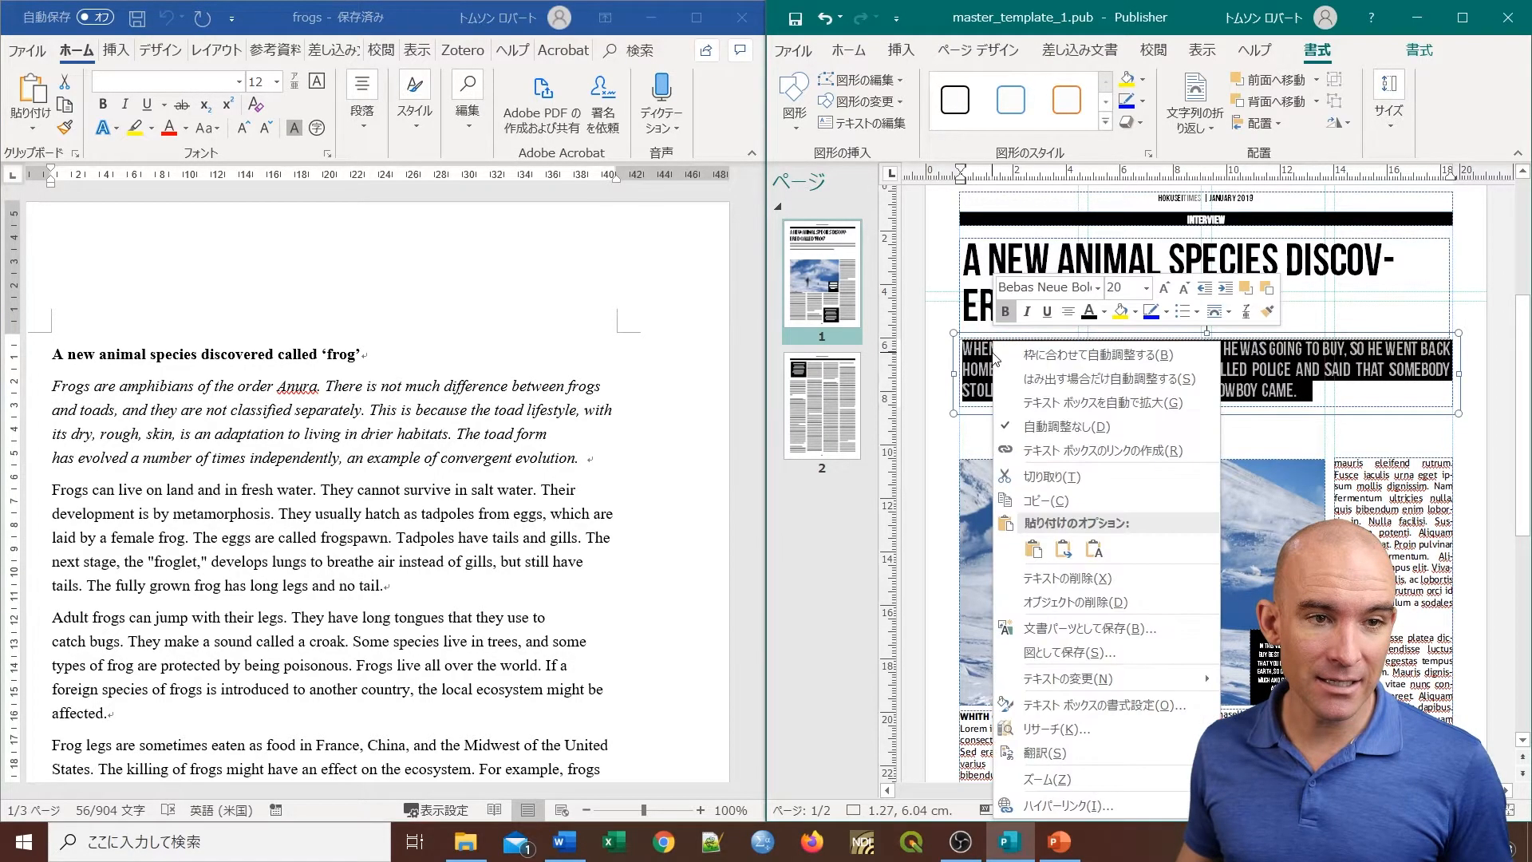
pyautogui.click(1093, 549)
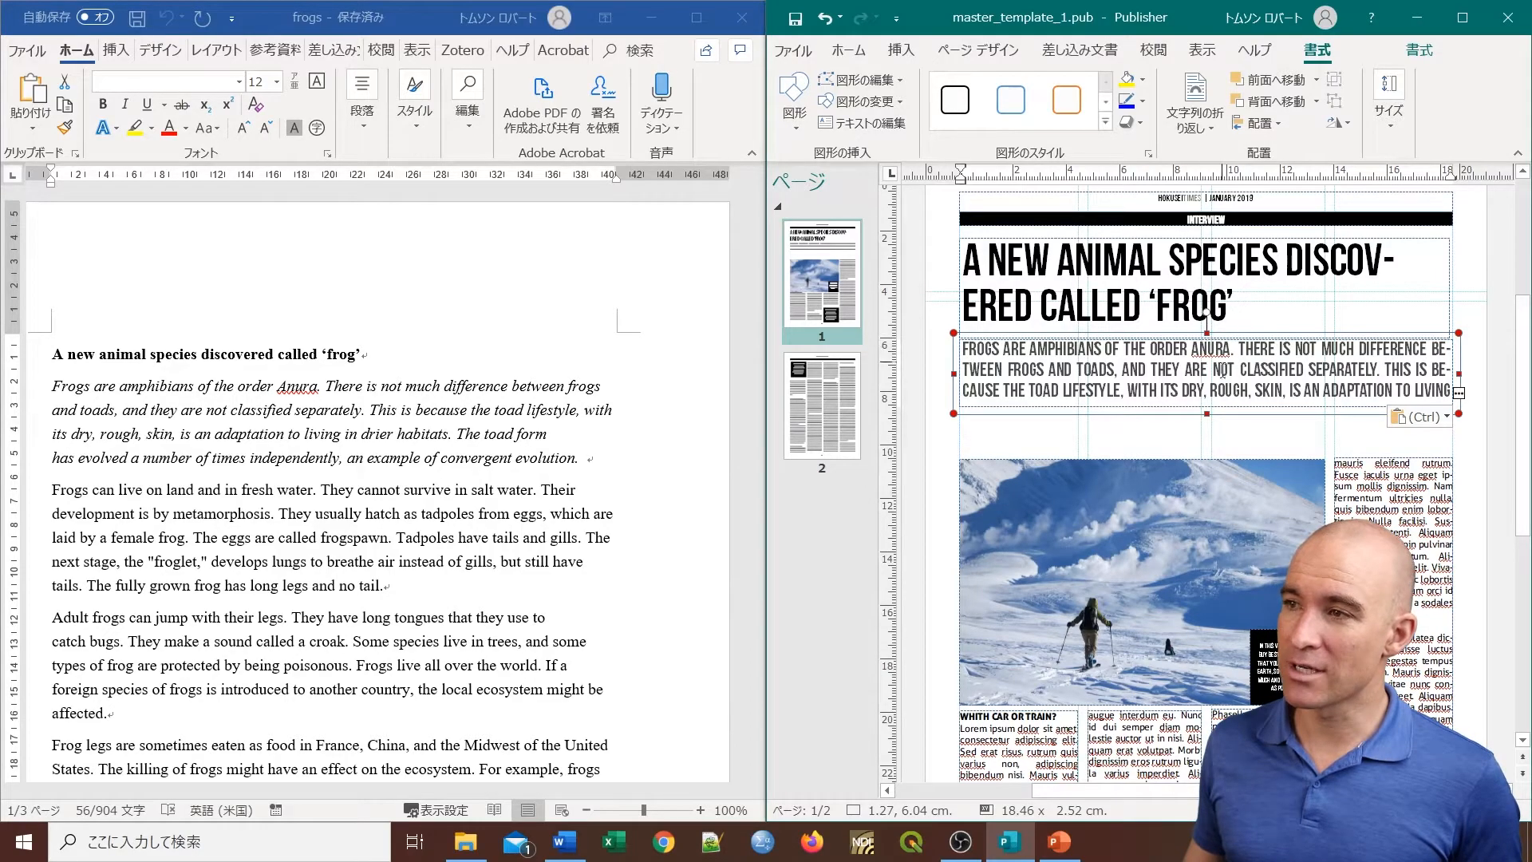
# Step: Enlarge the intro box until the paragraph ends with 'convergent evolution.', then nudge it down slightly
pyautogui.moveTo(1207, 411); pyautogui.dragTo(1205, 452)
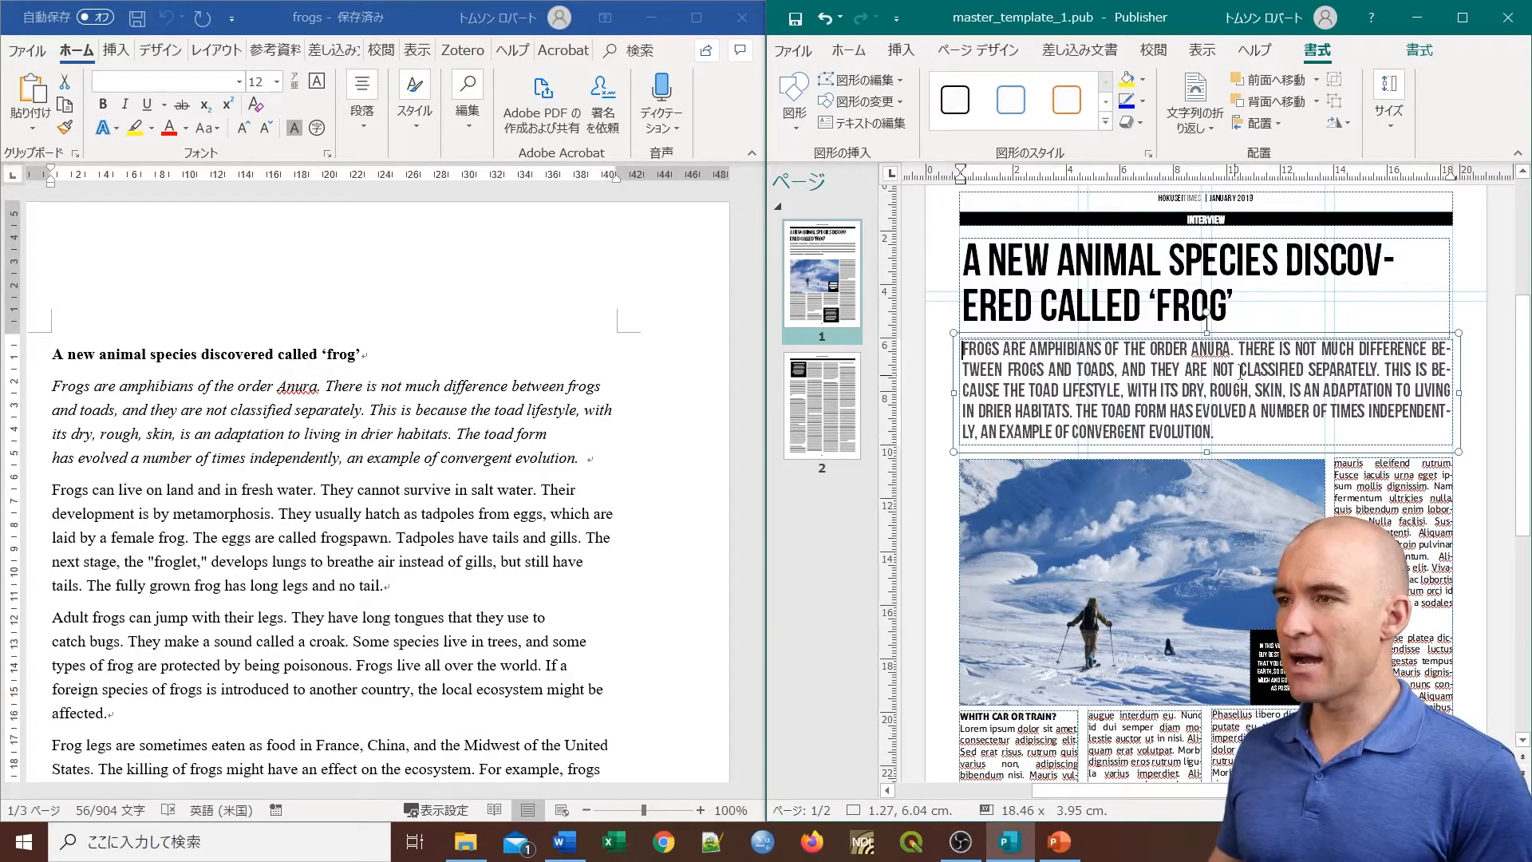
pyautogui.click(1261, 338)
pyautogui.moveTo(1262, 338); pyautogui.dragTo(1261, 340)
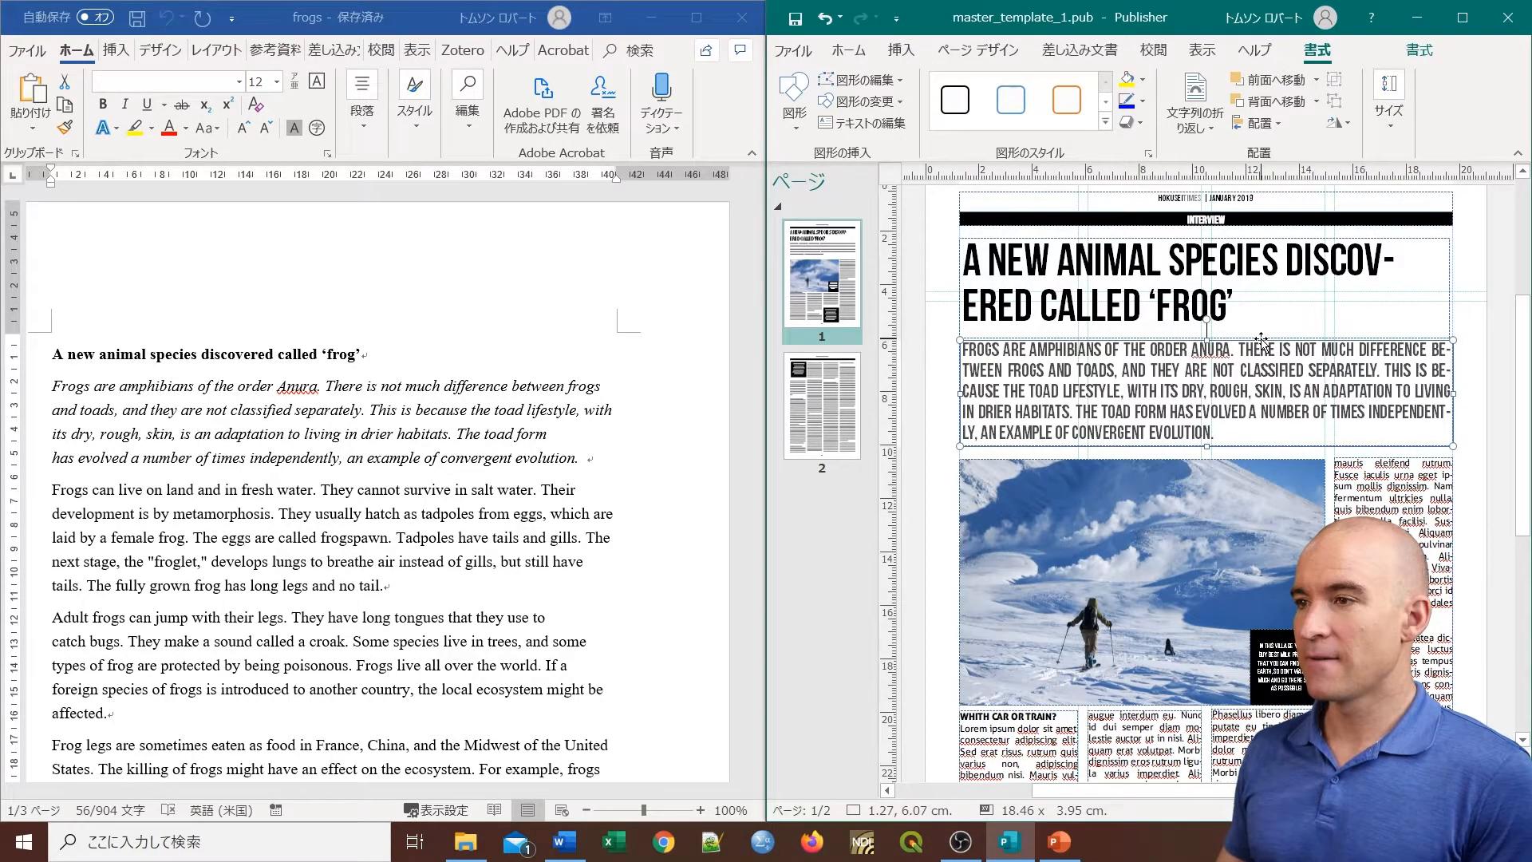
pyautogui.scroll(-5, 1262, 338)
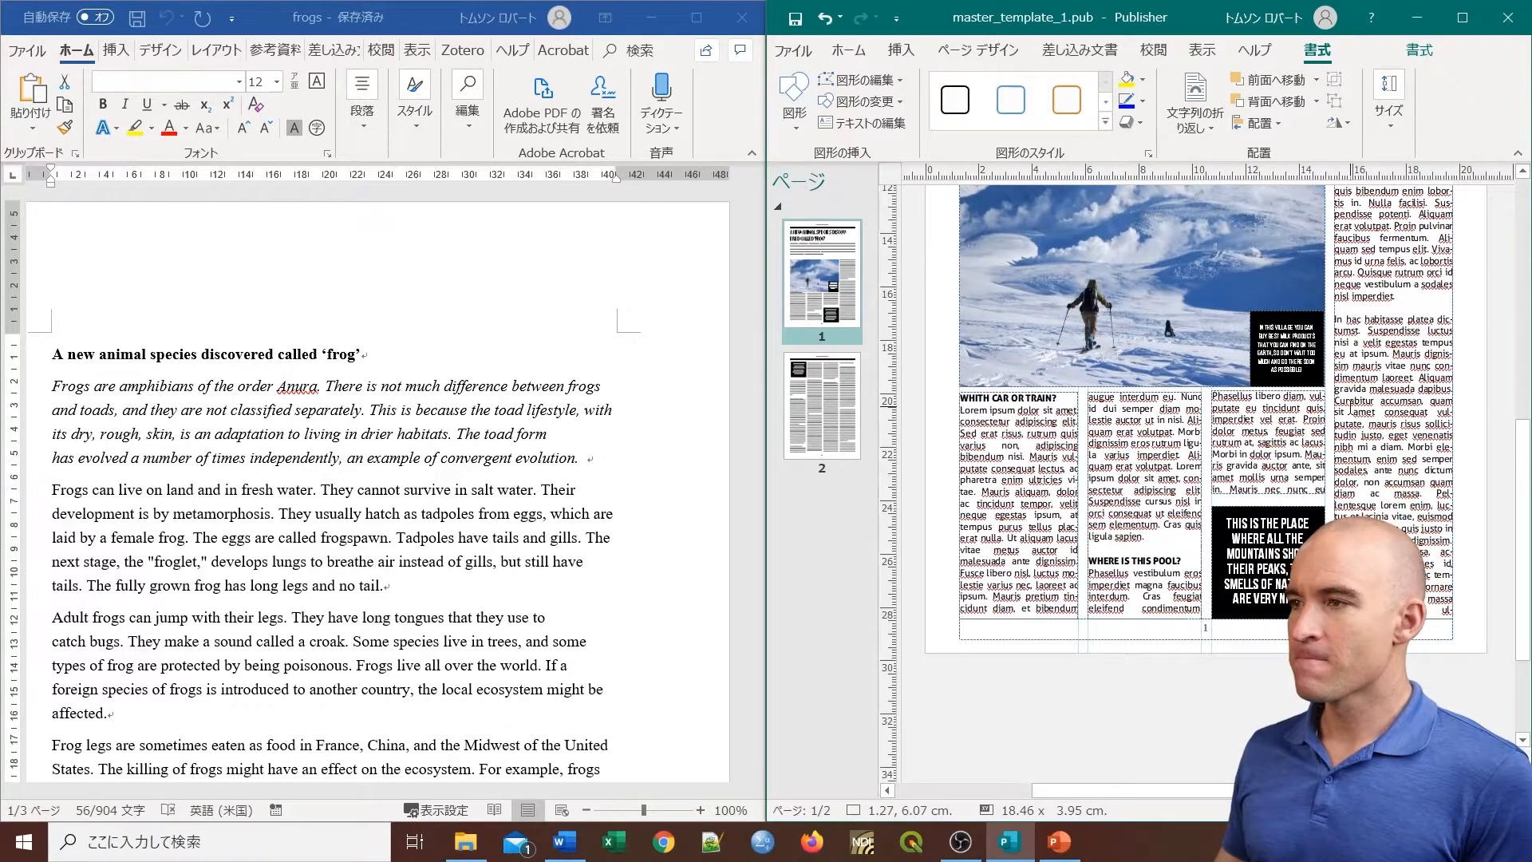
pyautogui.scroll(-2, 1205, 415)
pyautogui.click(1035, 408)
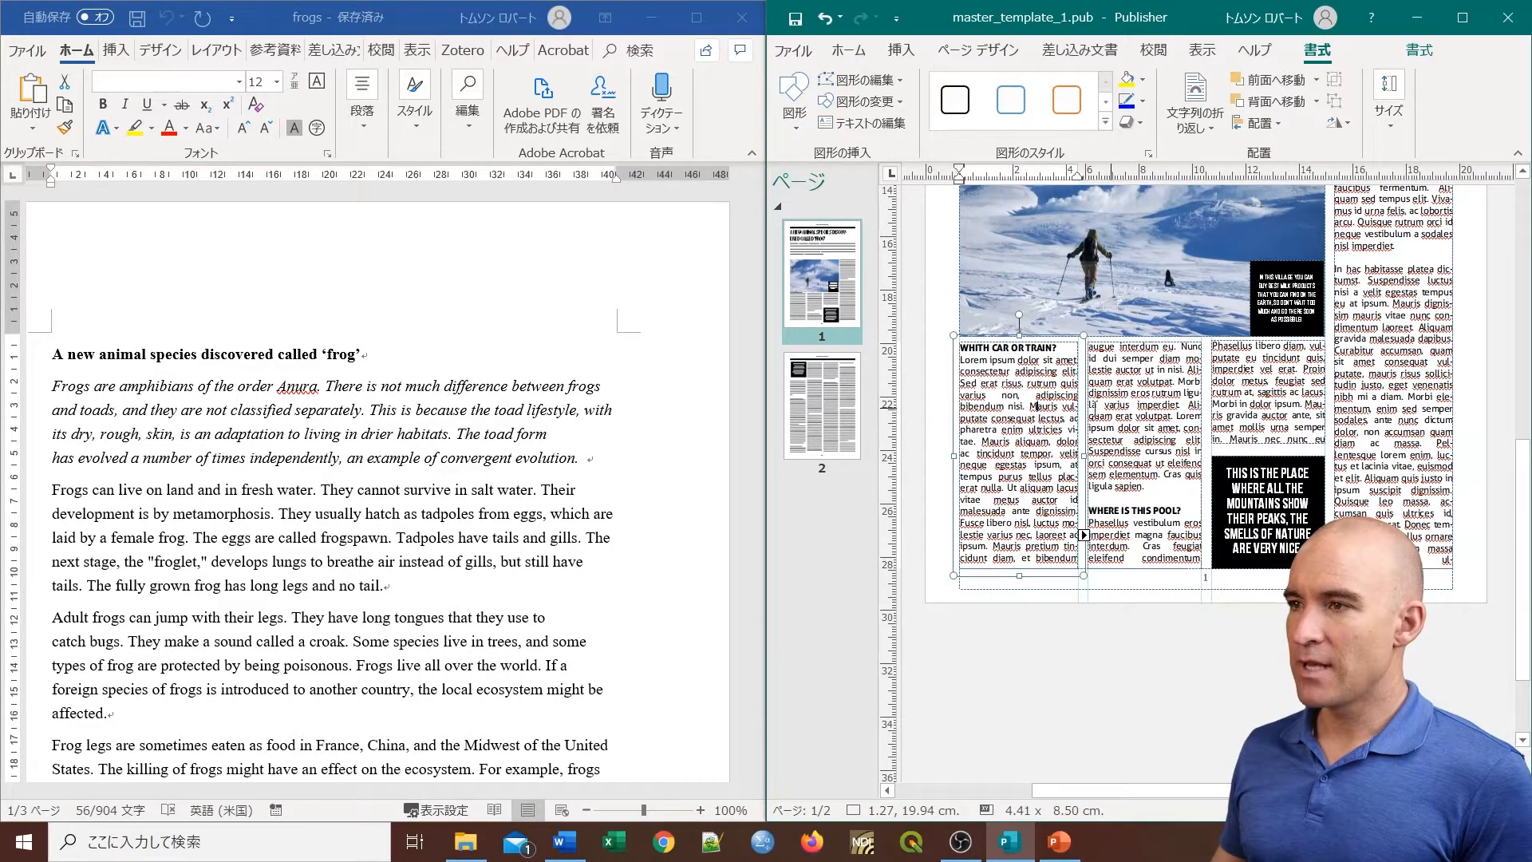
pyautogui.click(234, 521)
pyautogui.scroll(-6, 235, 520)
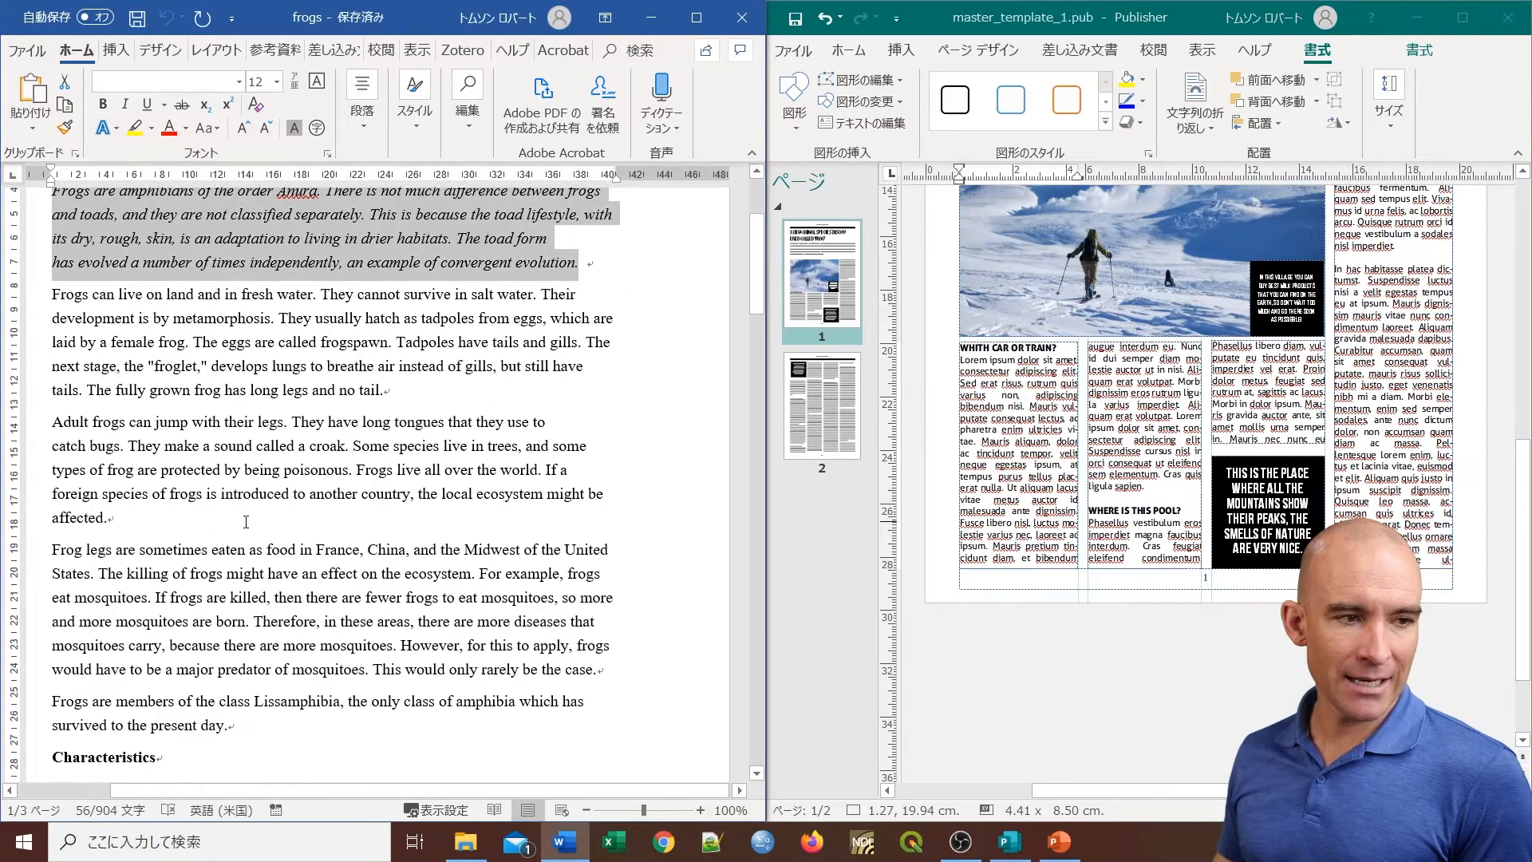
pyautogui.scroll(-20, 528, 625)
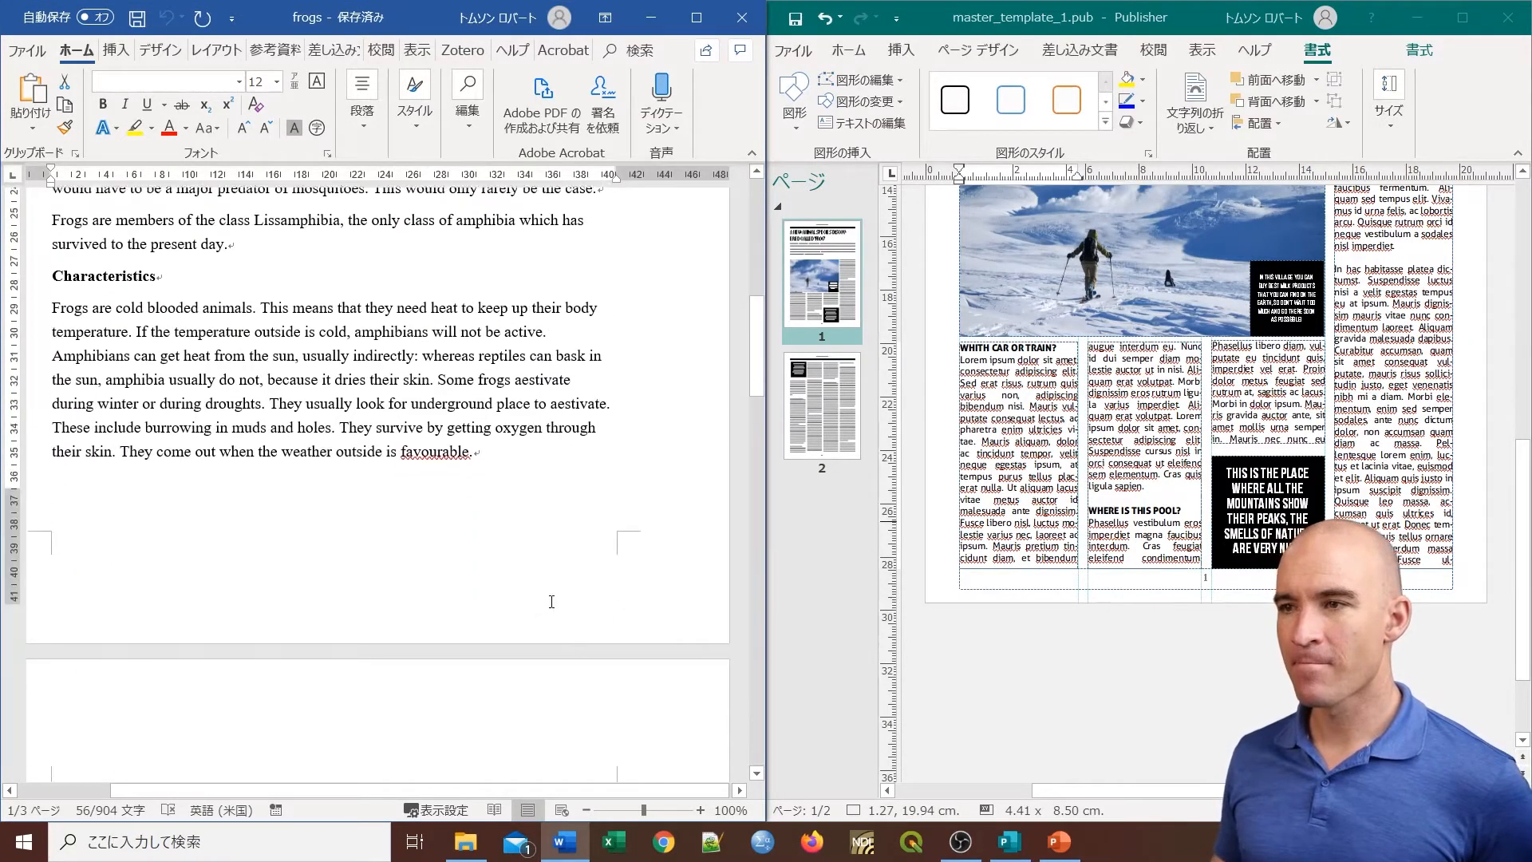
pyautogui.scroll(15, 550, 579)
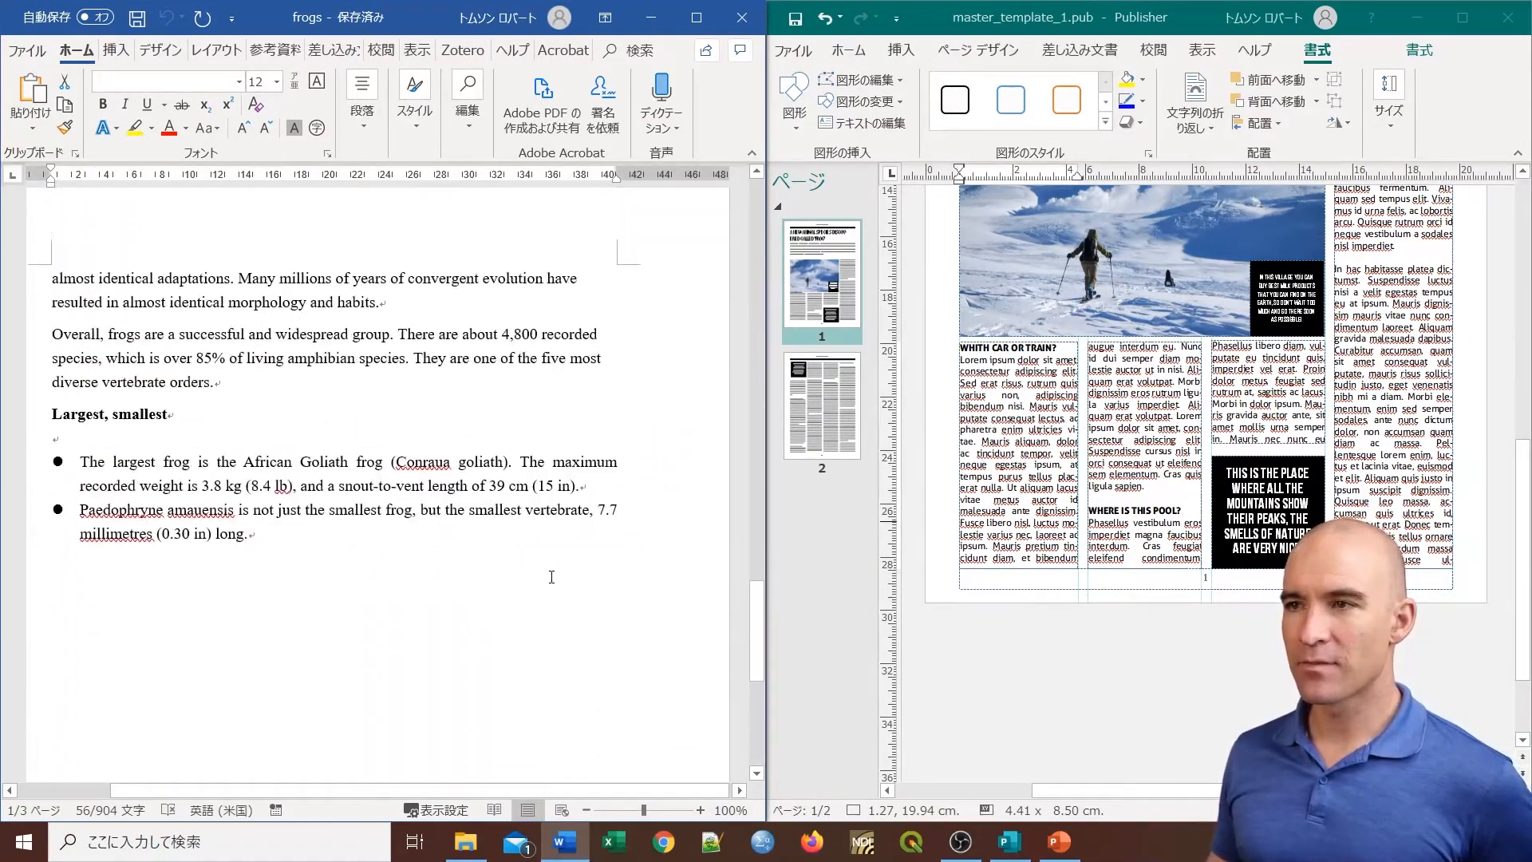
pyautogui.scroll(15, 475, 539)
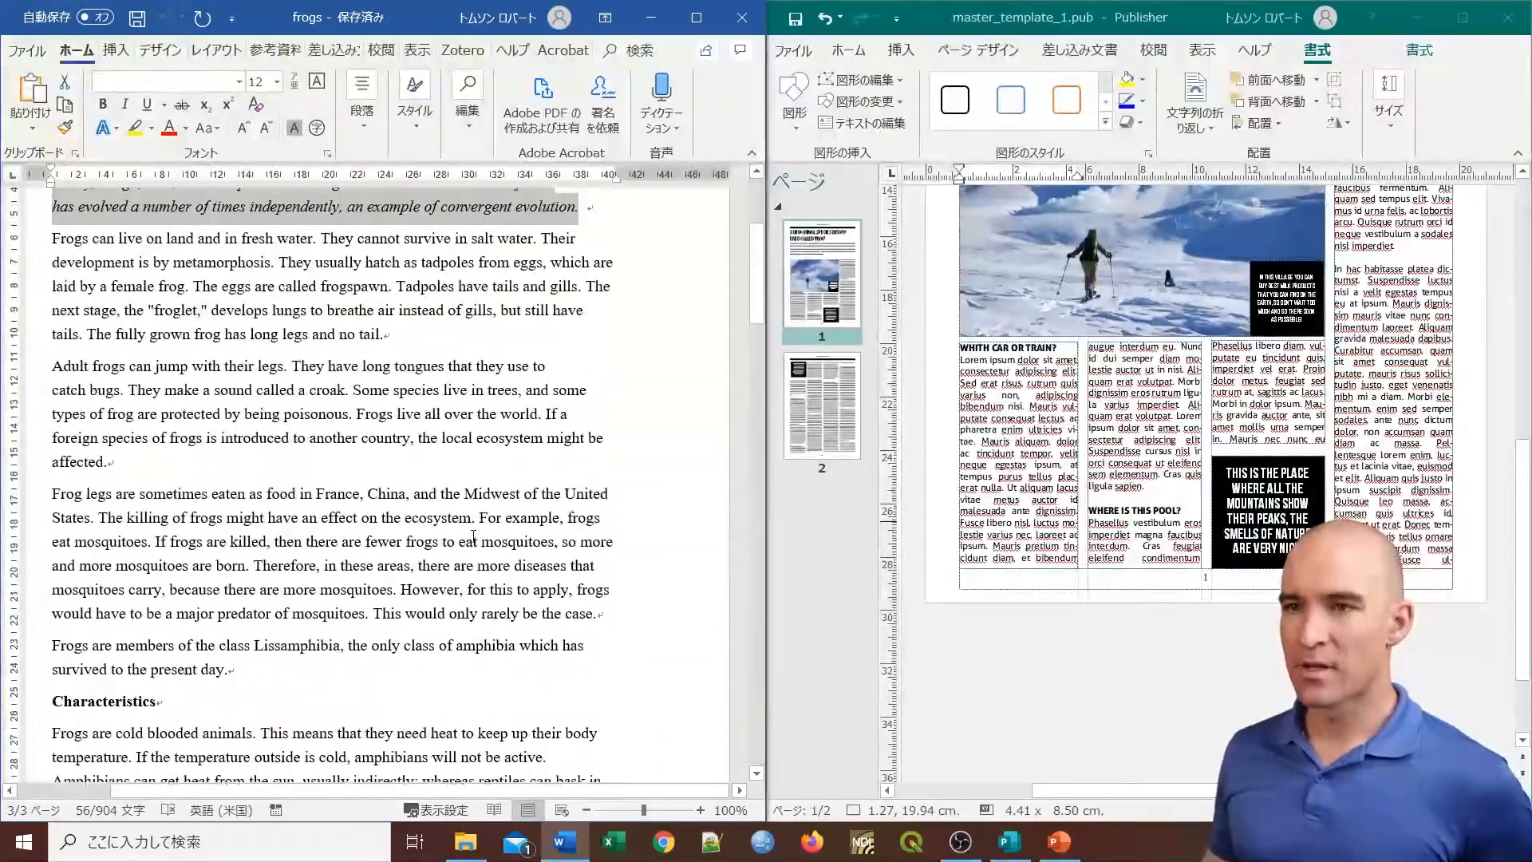
pyautogui.click(1087, 419)
pyautogui.moveTo(1059, 348); pyautogui.dragTo(962, 349)
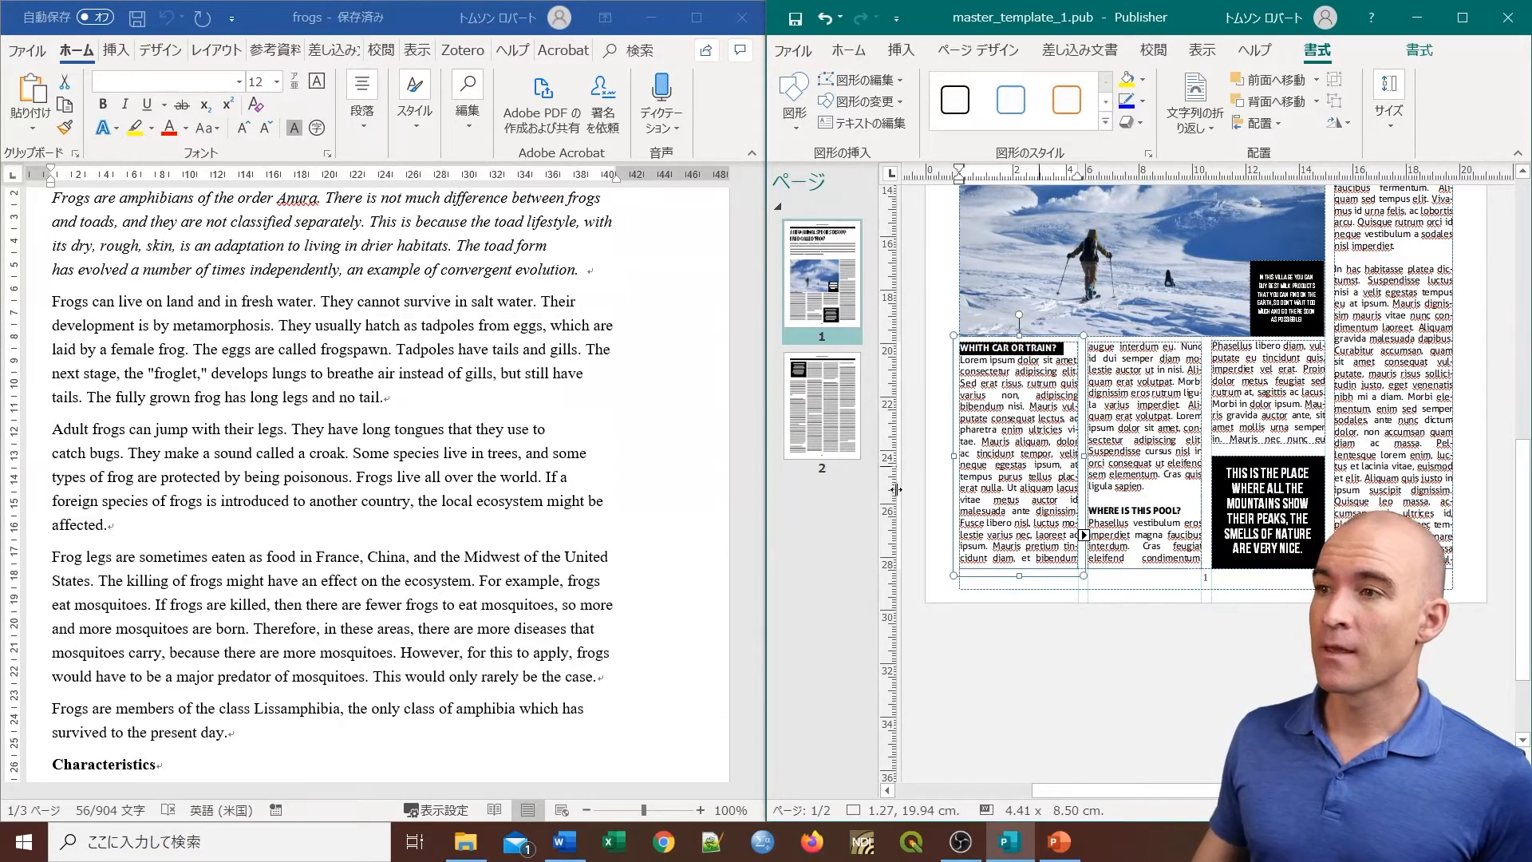
pyautogui.scroll(1, 489, 442)
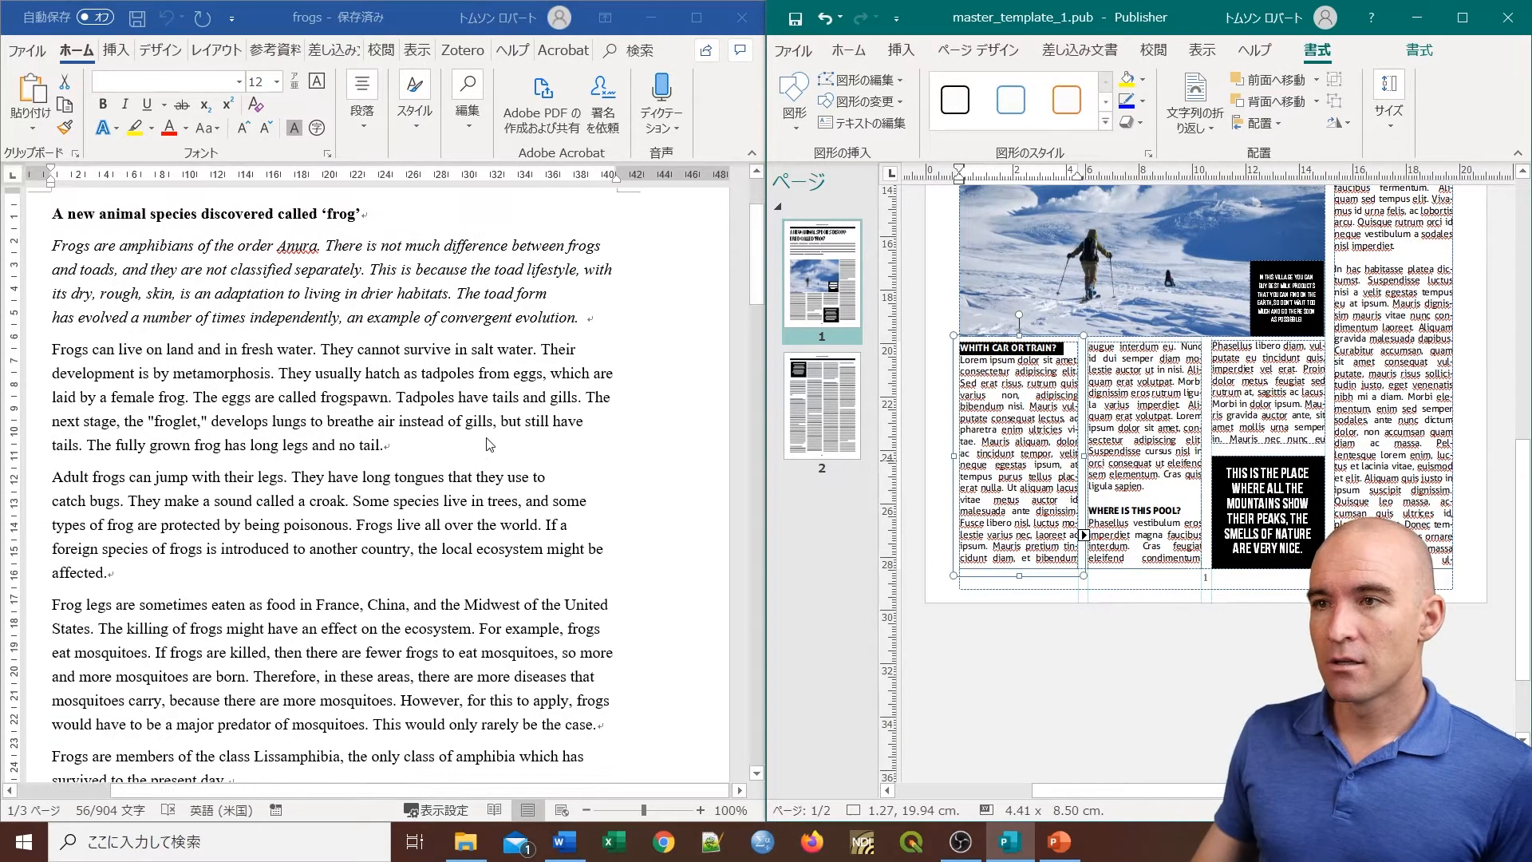
pyautogui.click(1053, 367)
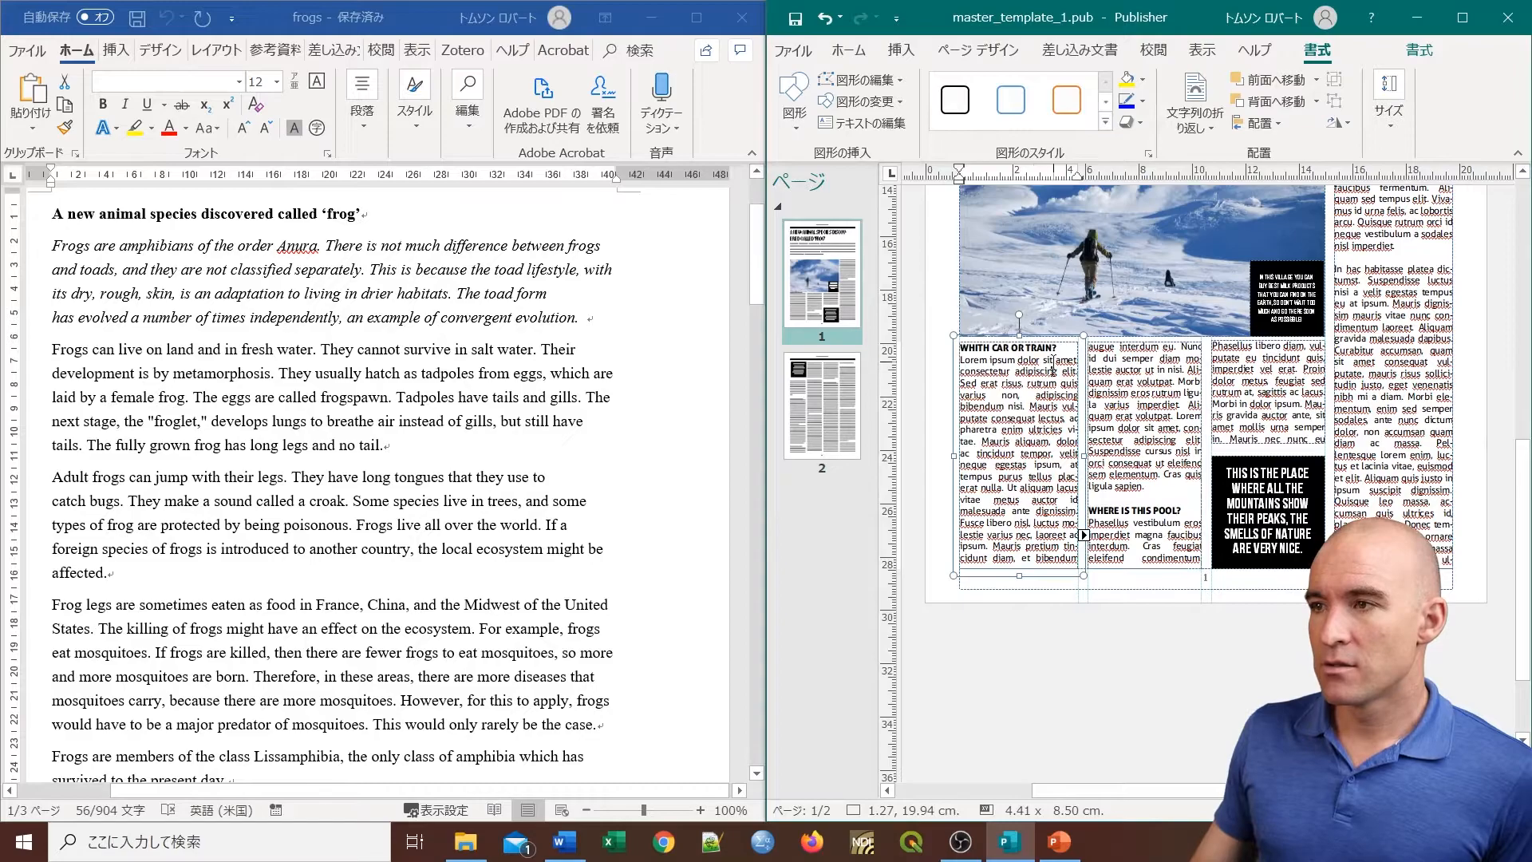
pyautogui.click(74, 361)
pyautogui.moveTo(53, 349); pyautogui.dragTo(359, 676)
pyautogui.scroll(-2, 207, 679)
pyautogui.click(143, 684)
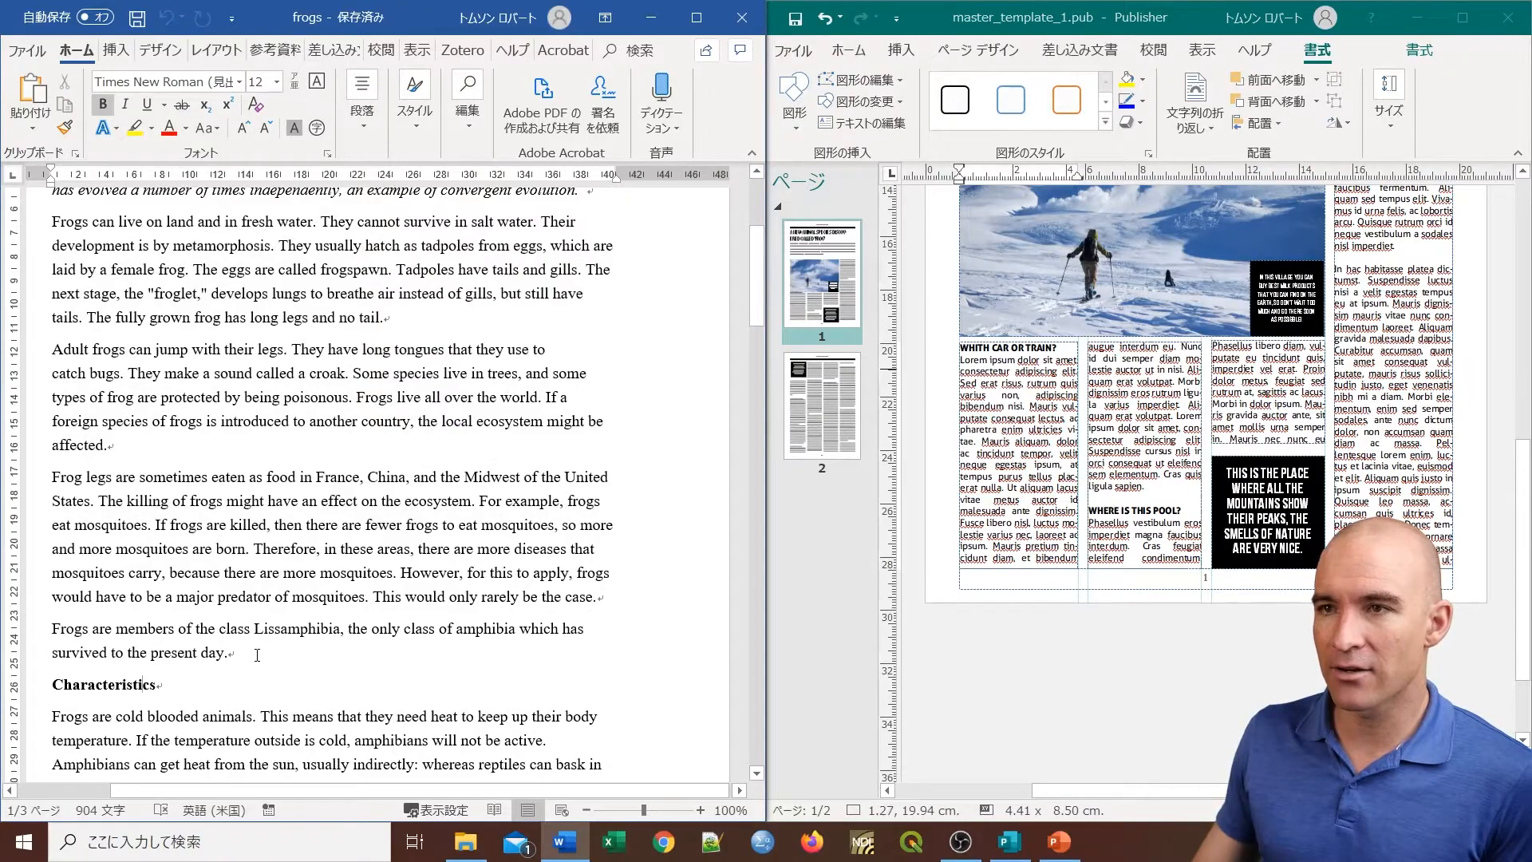
pyautogui.scroll(1, 143, 684)
pyautogui.click(1058, 348)
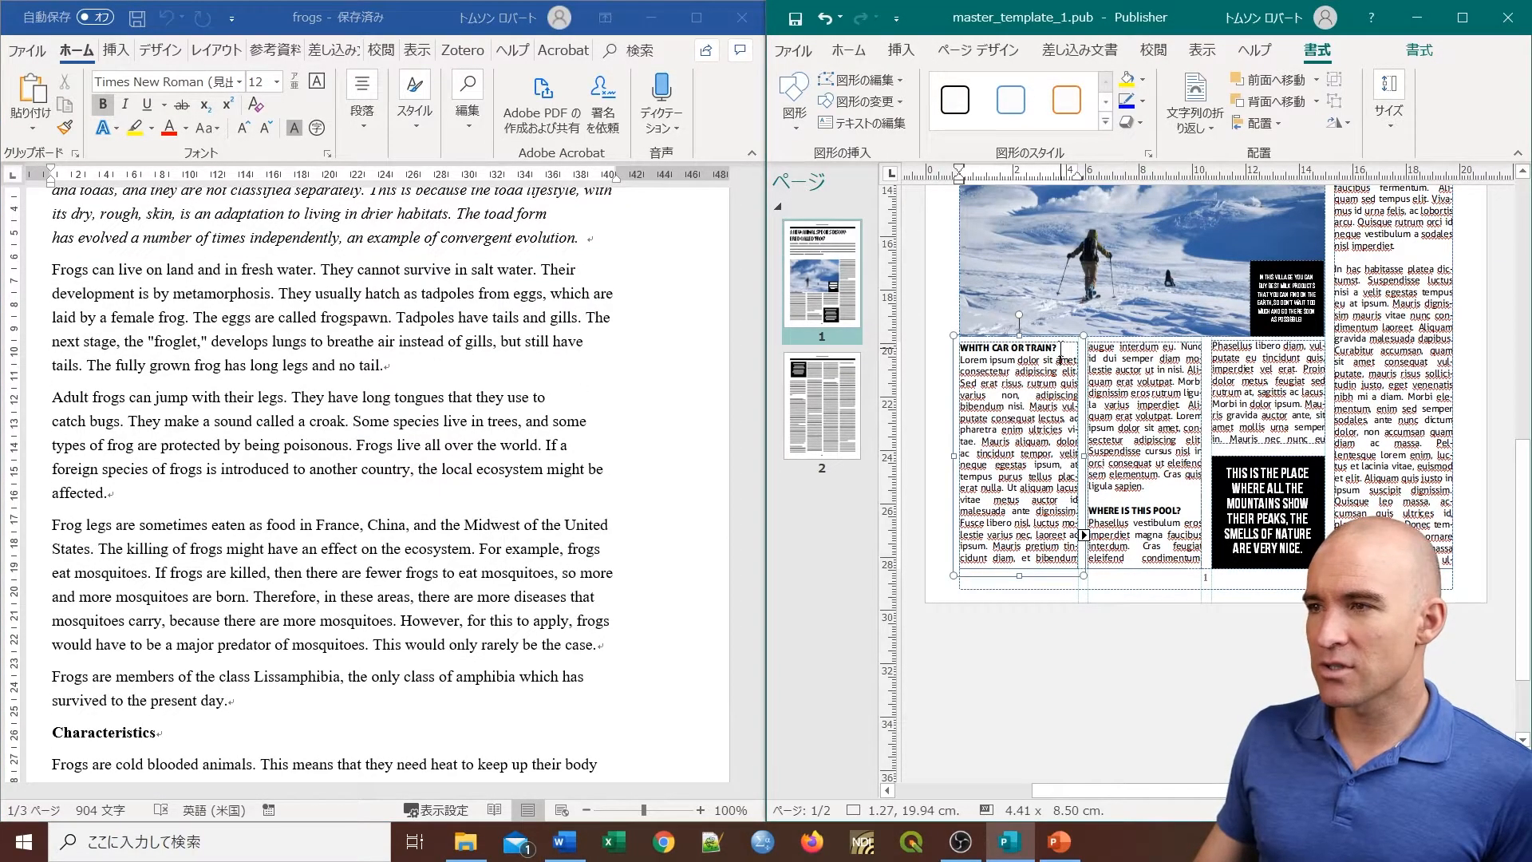
# Step: Delete the 'WHITH CAR OR TRAIN?' column heading
pyautogui.moveTo(1058, 349); pyautogui.dragTo(1023, 348)
pyautogui.tripleClick(1022, 348)
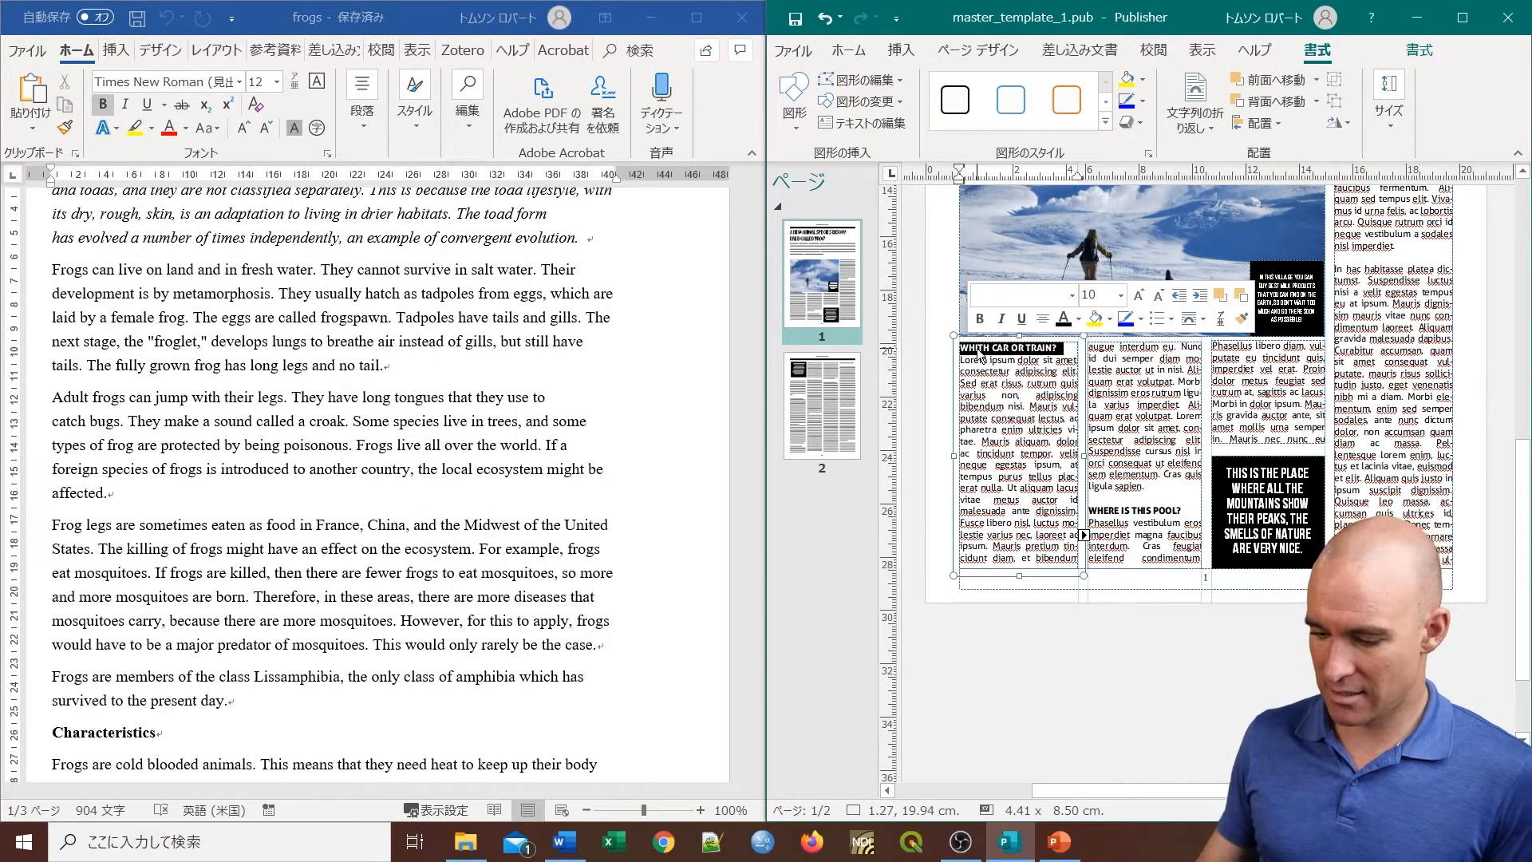
pyautogui.press('Delete')
pyautogui.press('Delete')
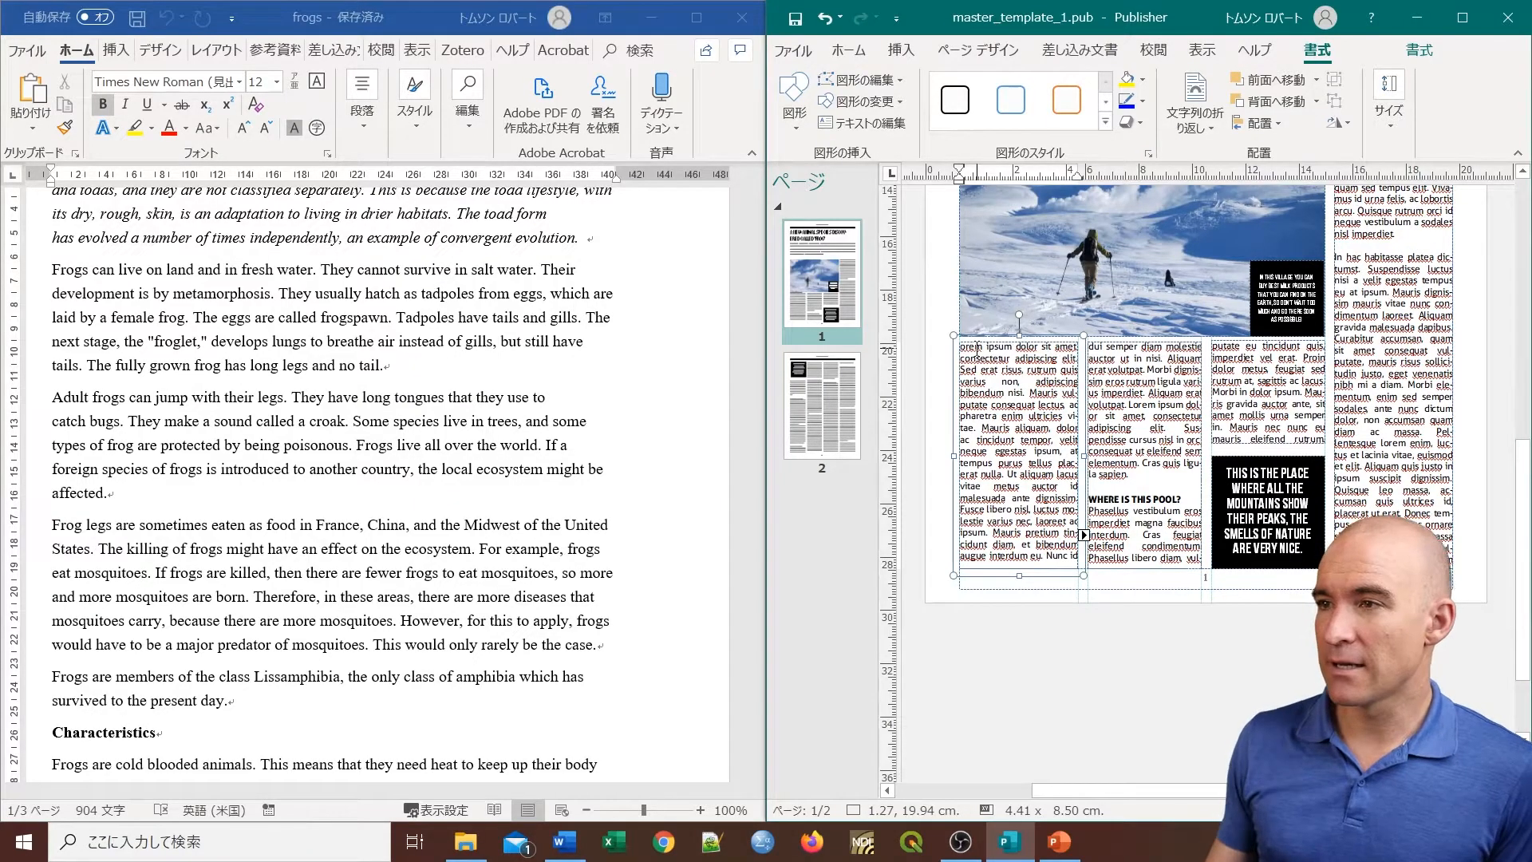
# Step: Copy Word's body paragraphs up to Characteristics and paste them as text only into the lower columns
pyautogui.click(237, 702)
pyautogui.moveTo(236, 702); pyautogui.dragTo(46, 281)
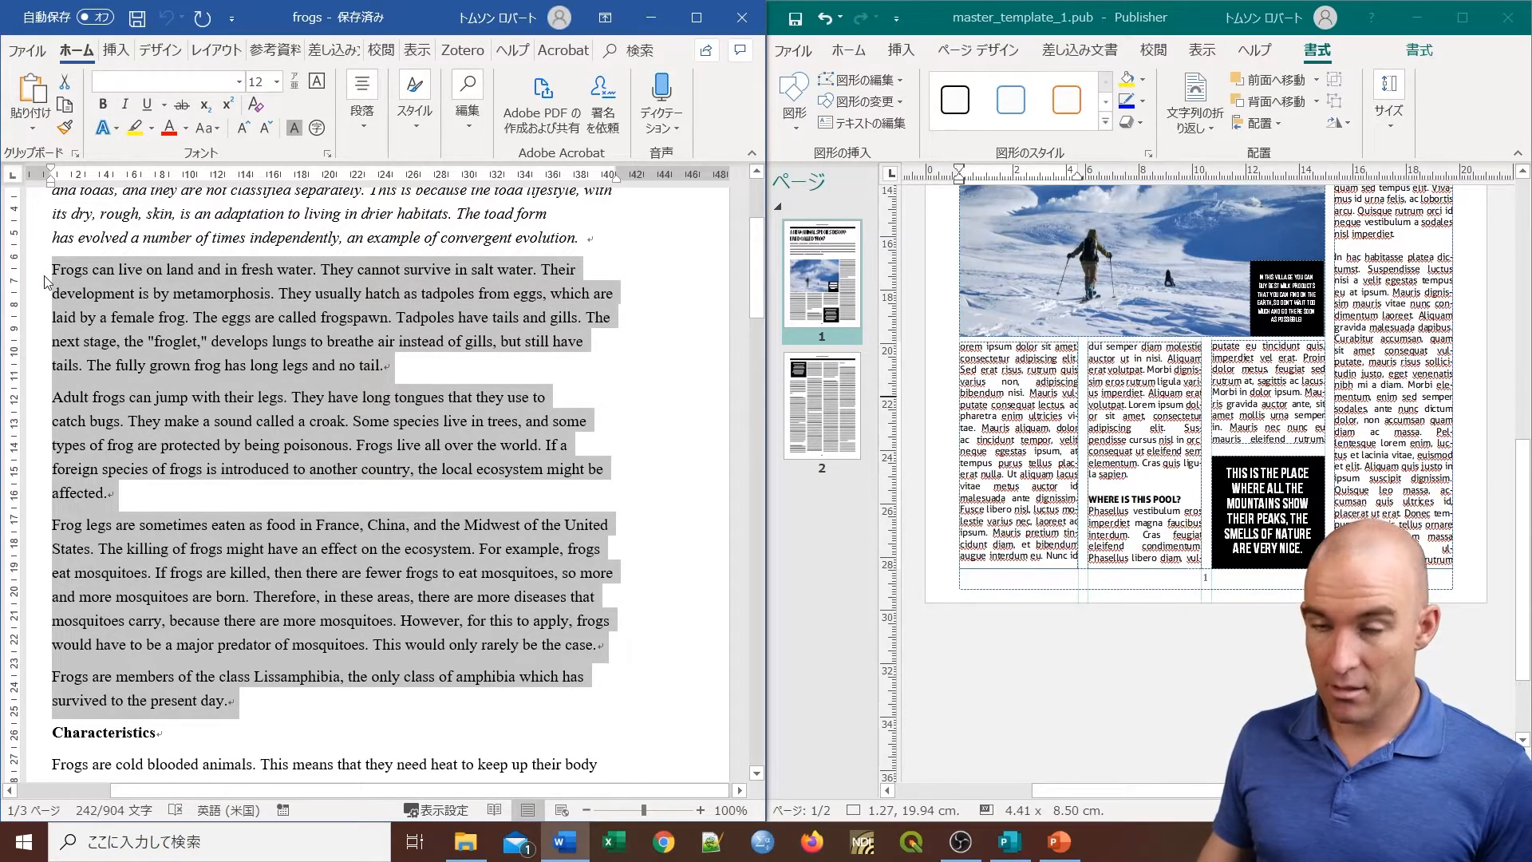
pyautogui.rightClick(117, 306)
pyautogui.click(219, 342)
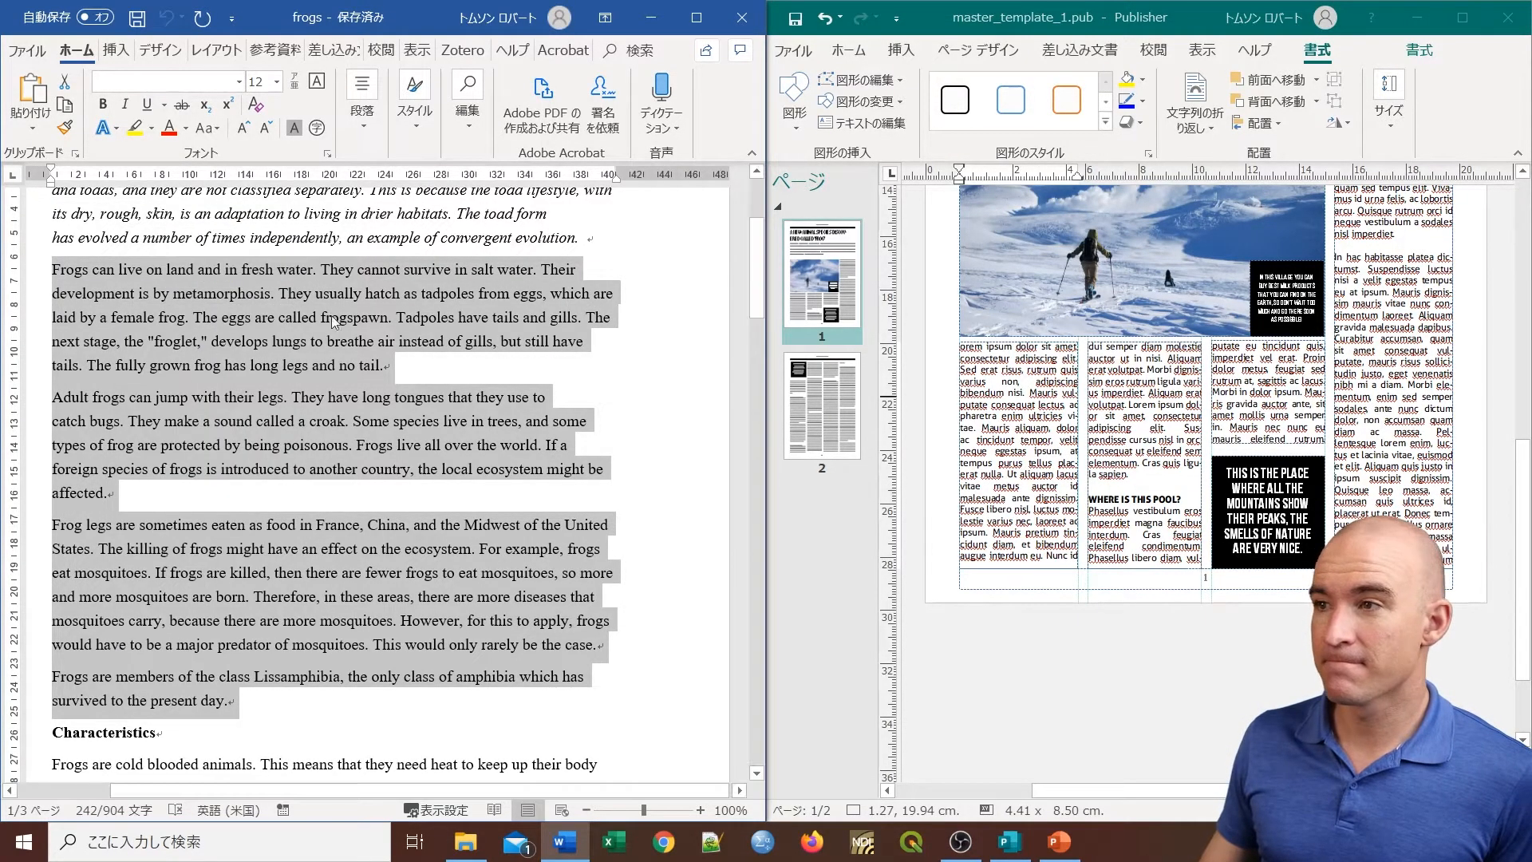
pyautogui.click(1074, 416)
pyautogui.moveTo(1147, 480); pyautogui.dragTo(956, 355)
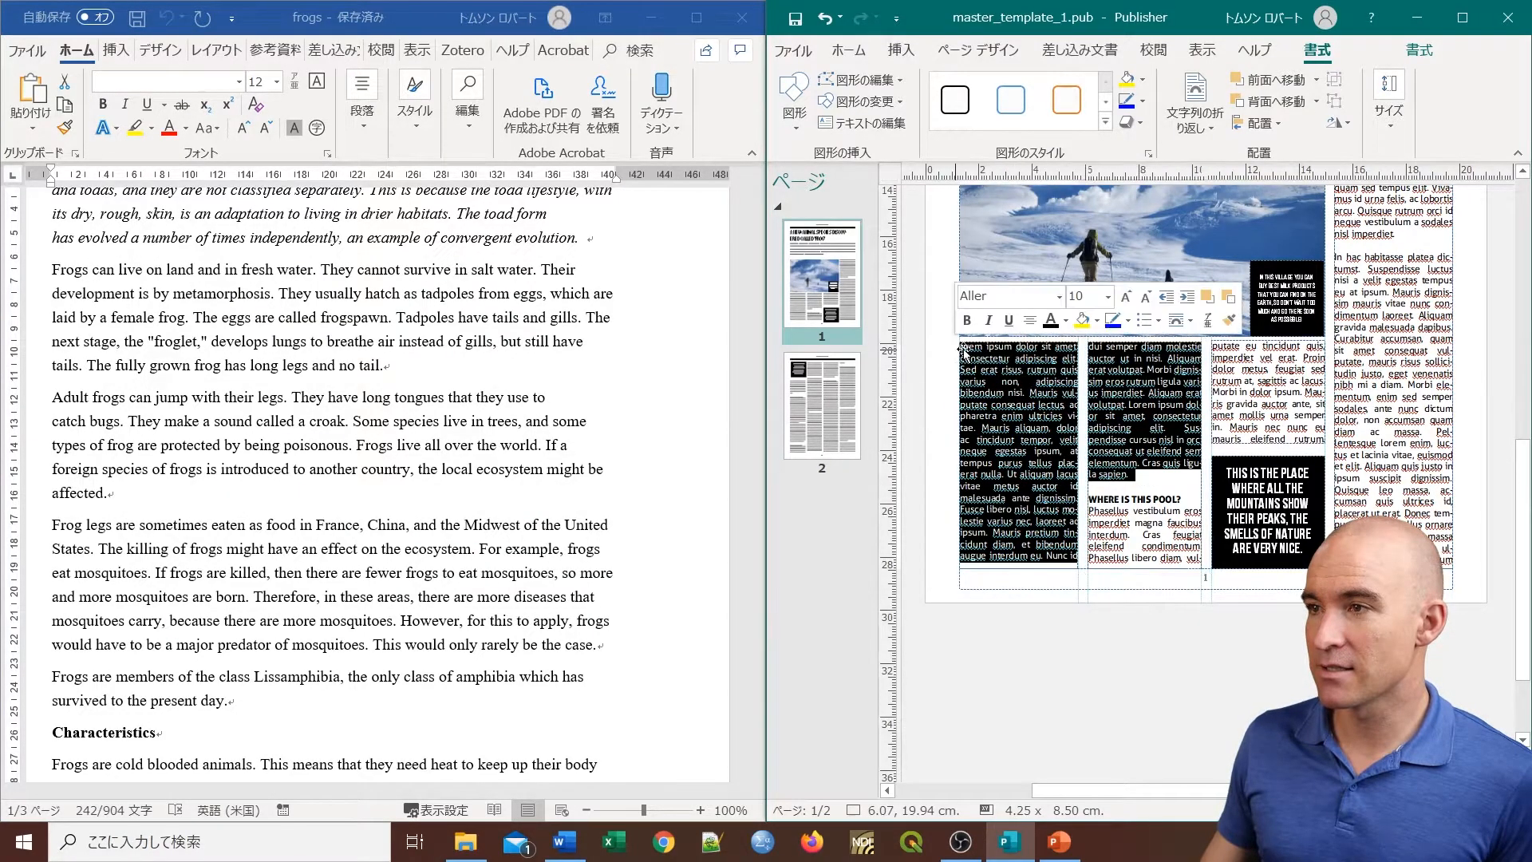
pyautogui.rightClick(974, 344)
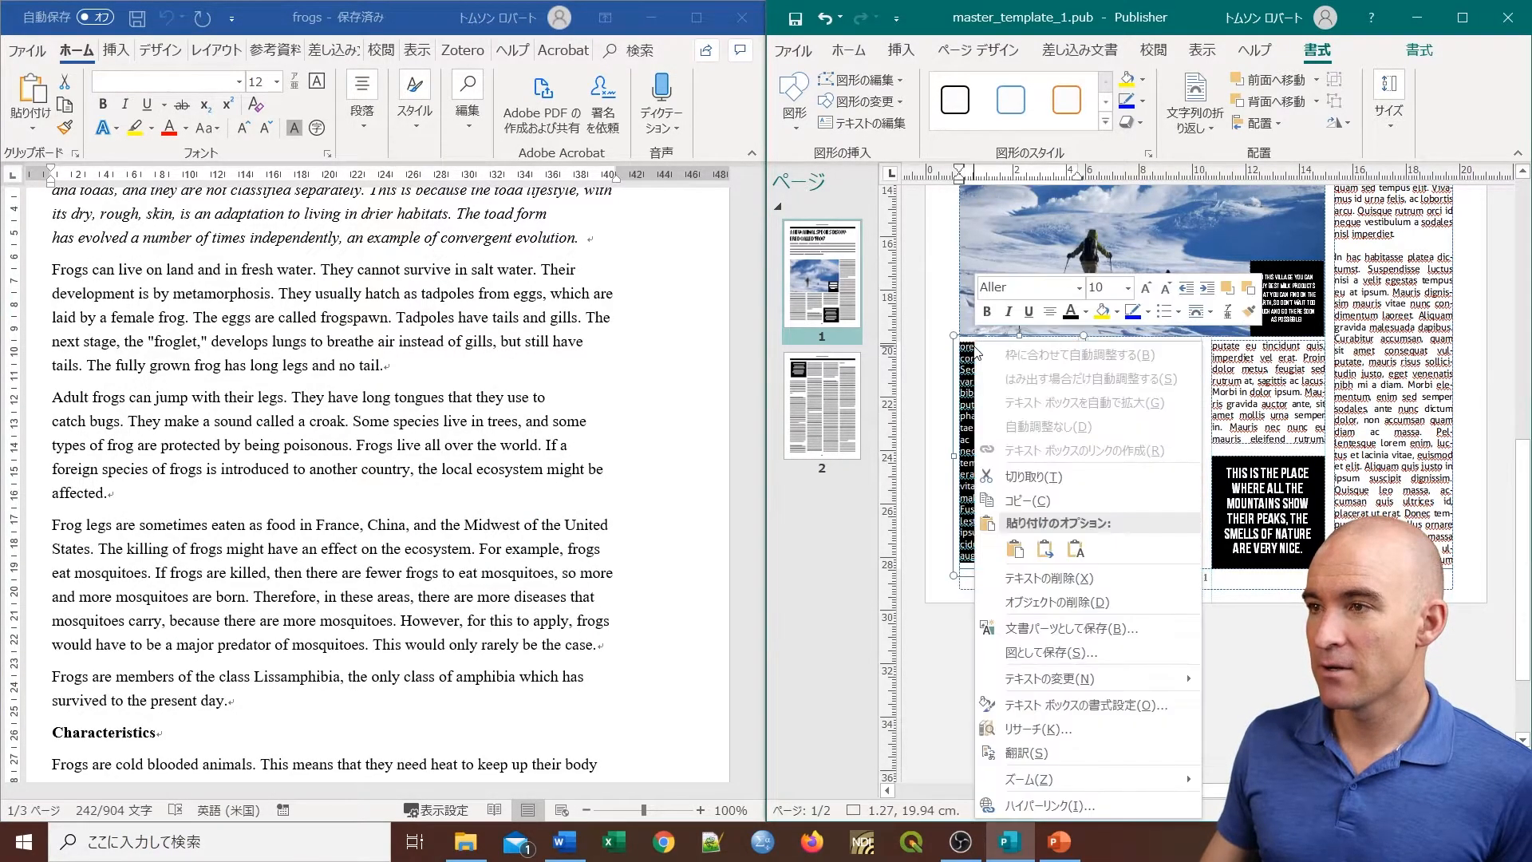
pyautogui.click(1082, 551)
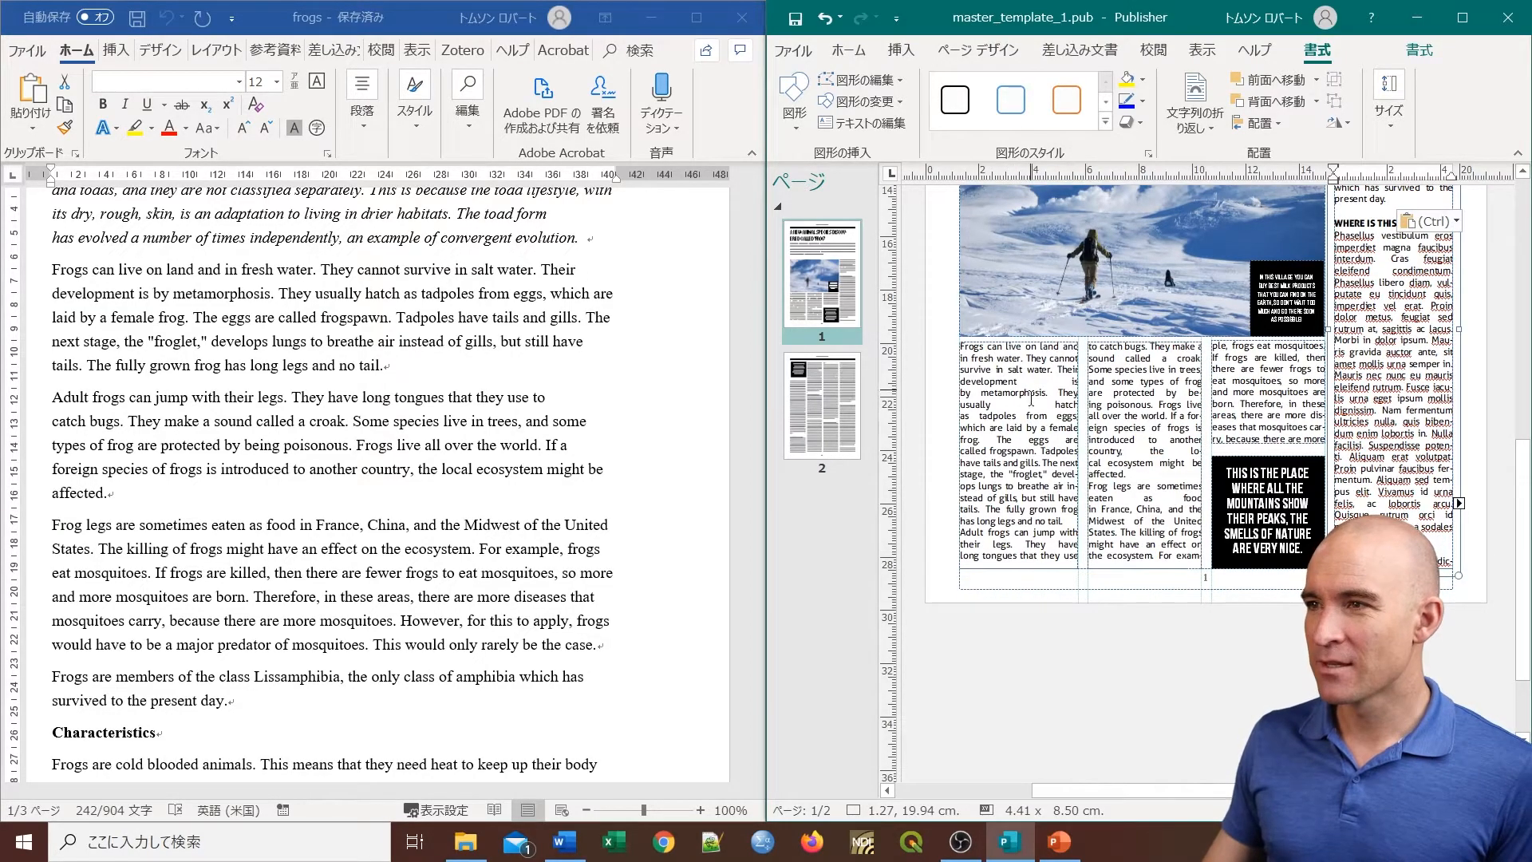
# Step: Check the first column's font formatting and select the third column text box
pyautogui.click(1014, 369)
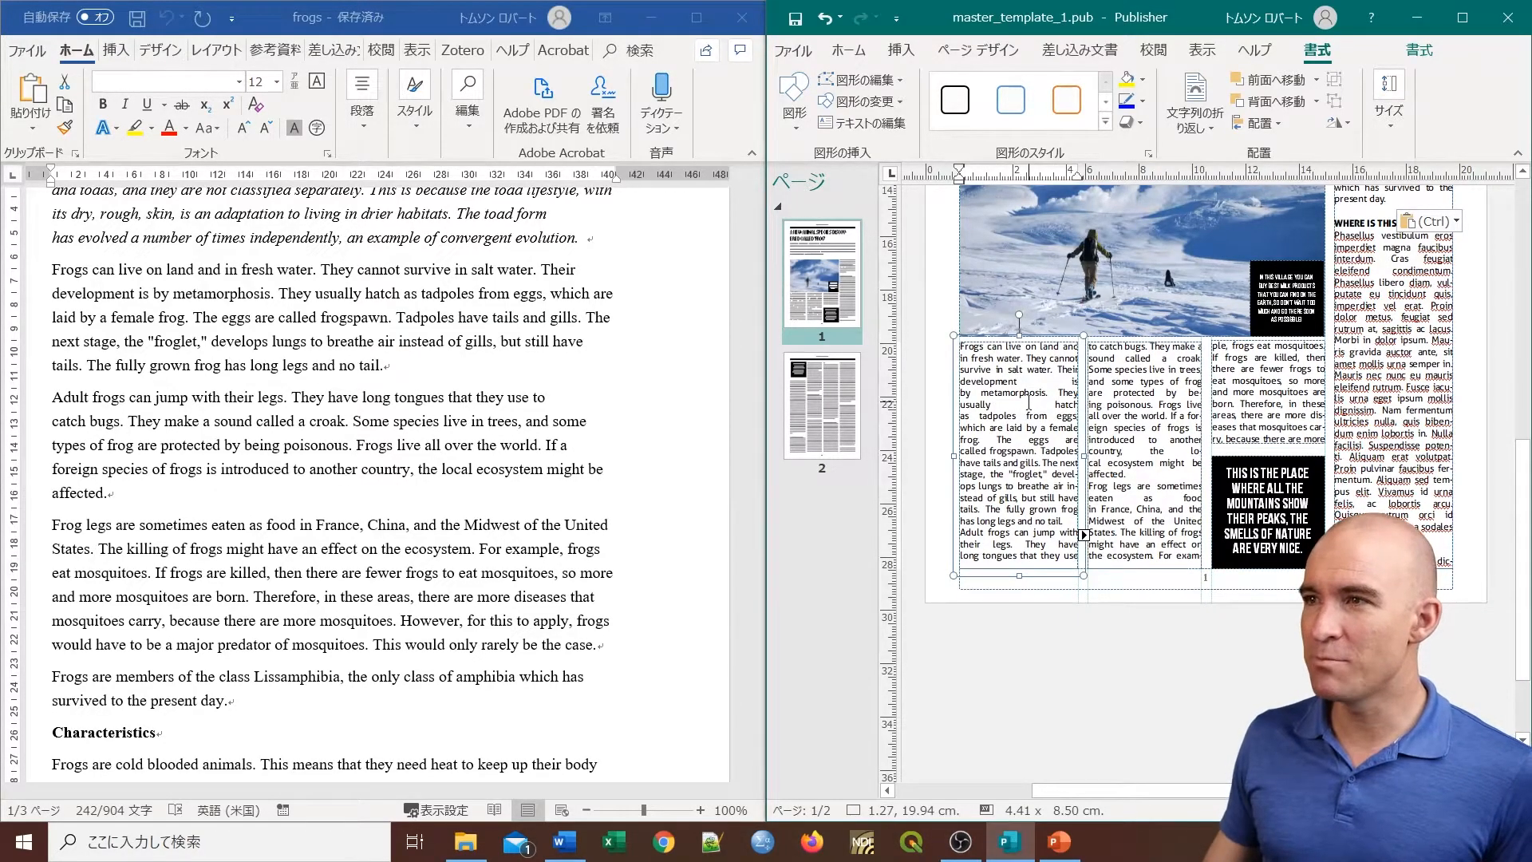
pyautogui.click(858, 54)
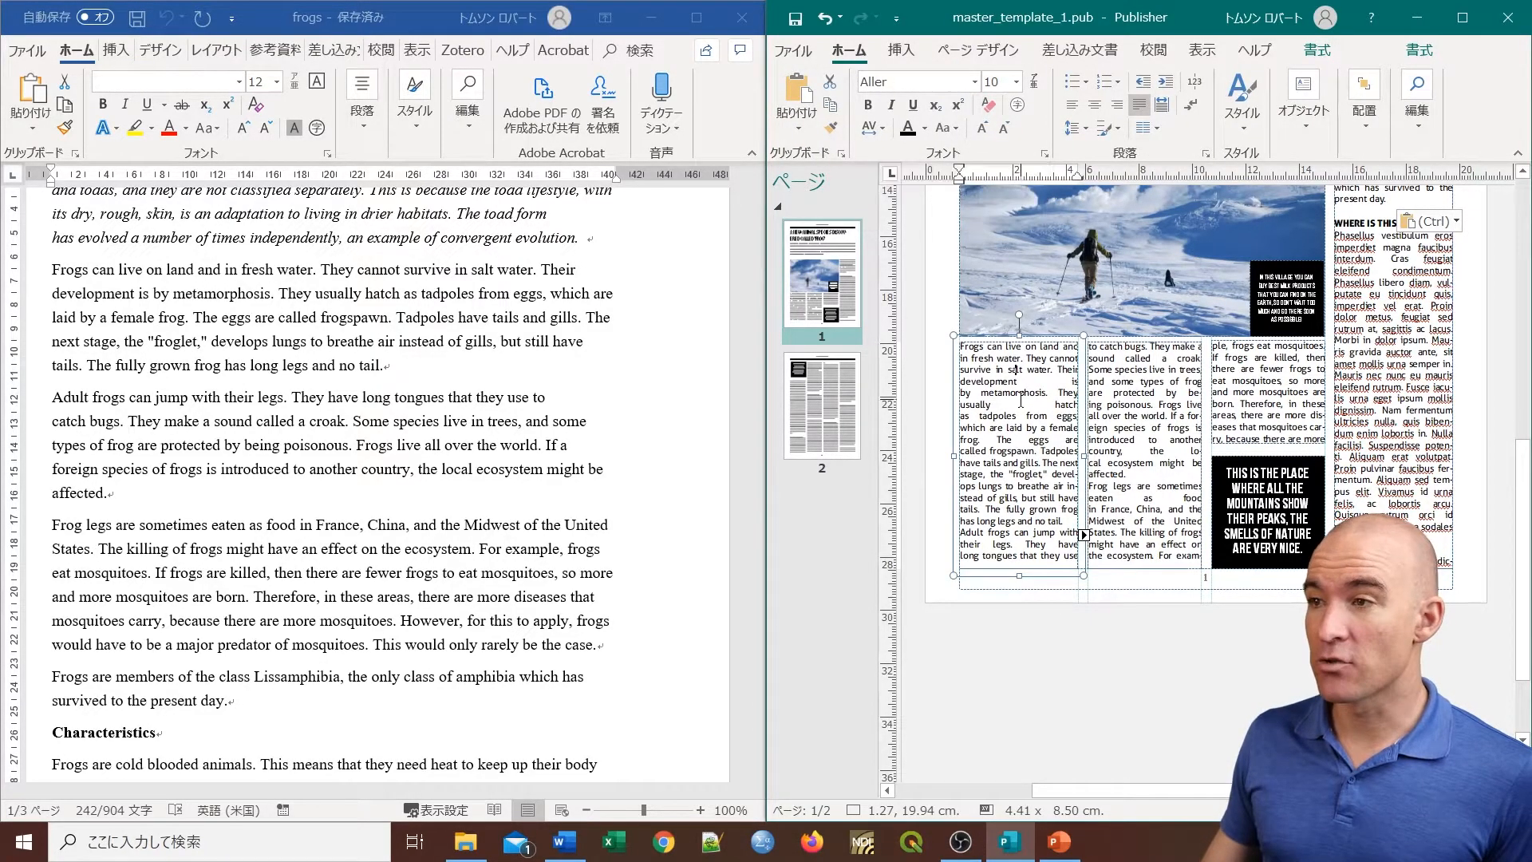
pyautogui.click(1253, 407)
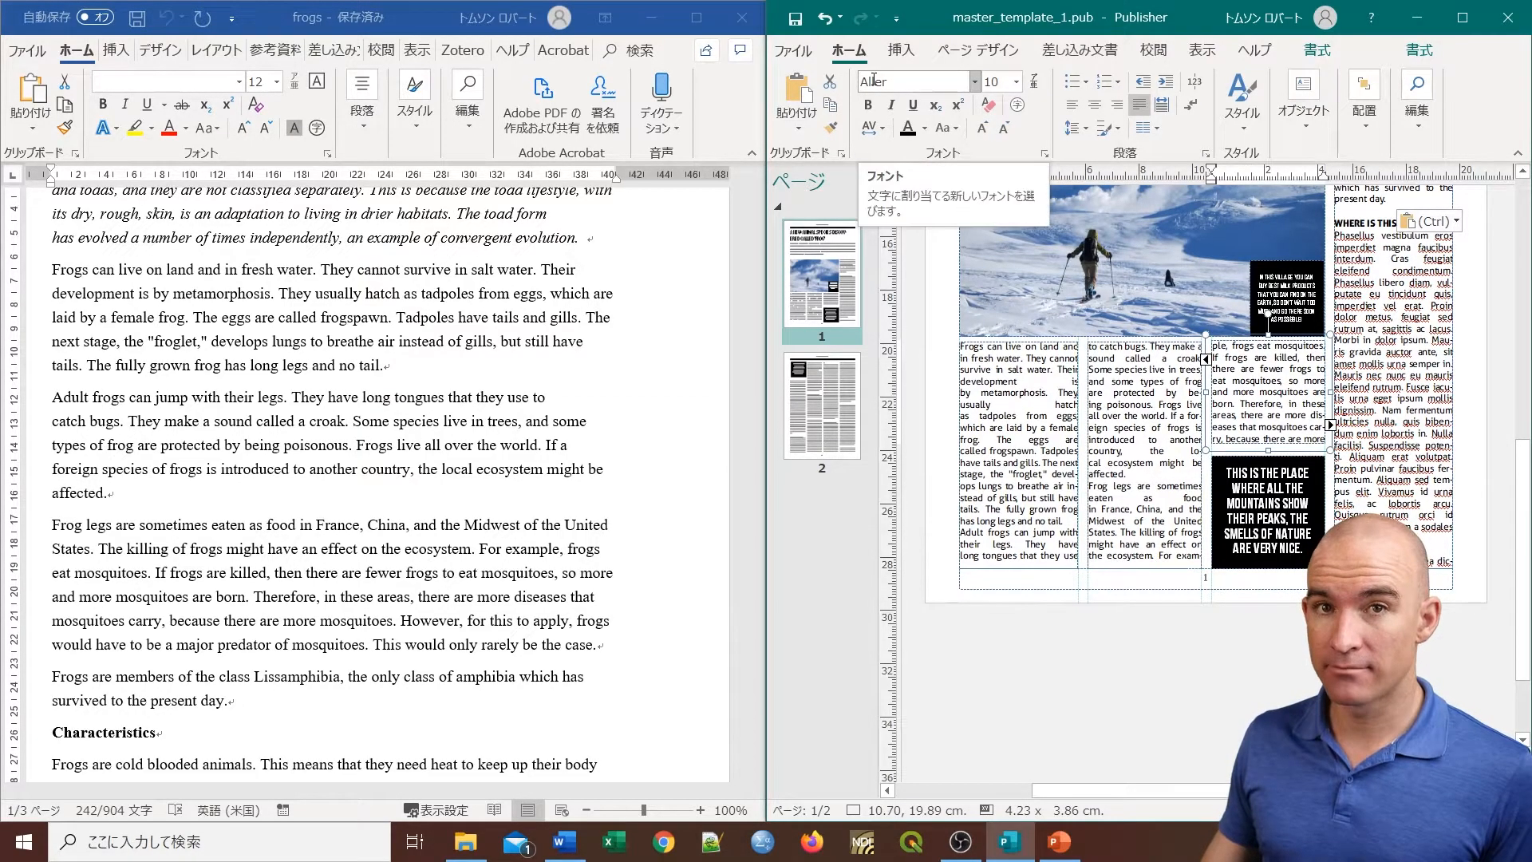
pyautogui.click(1212, 386)
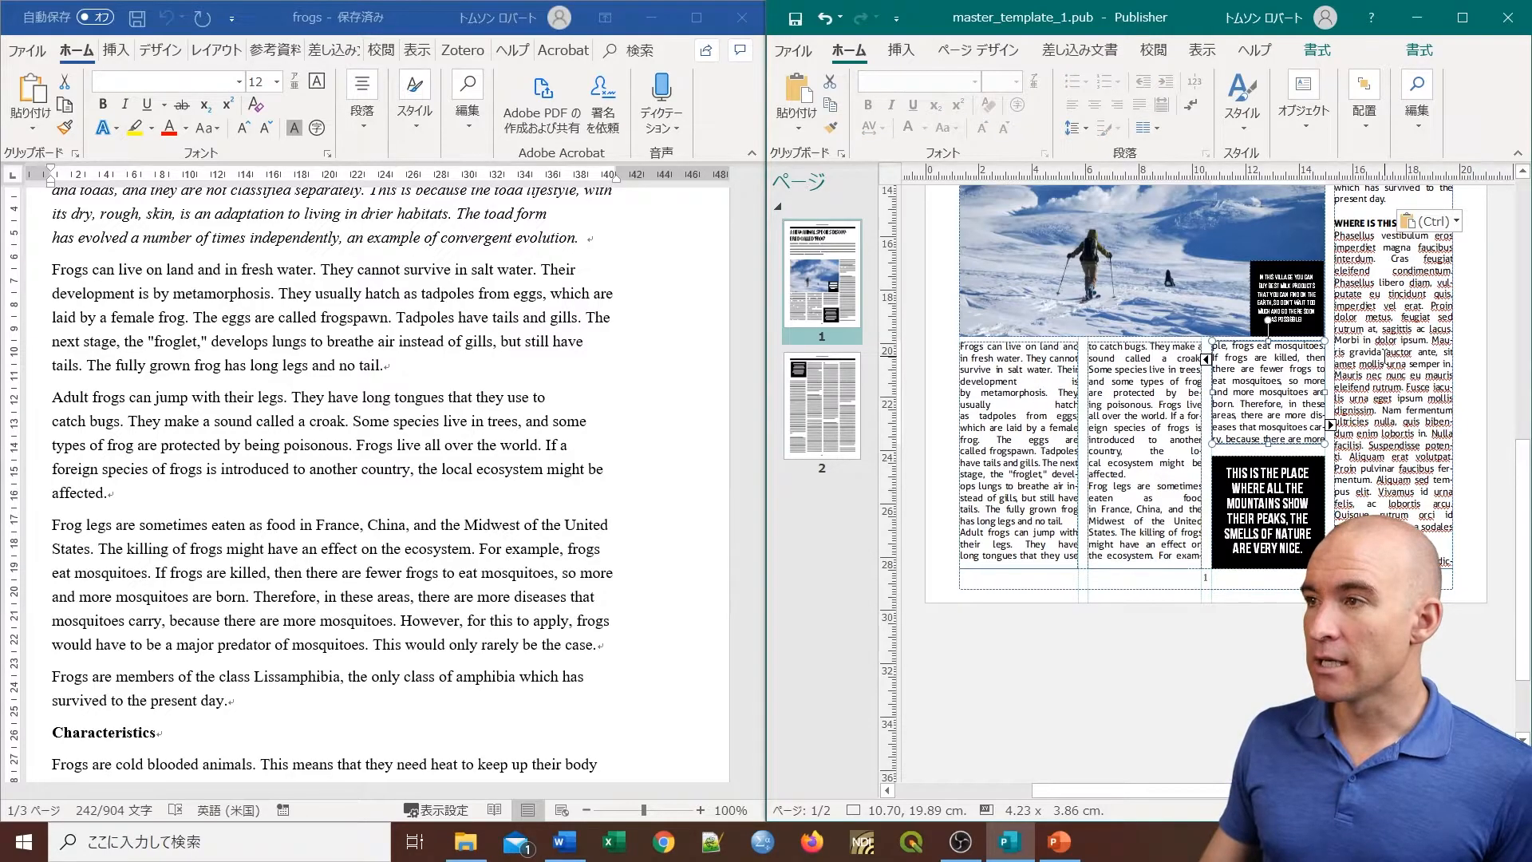
# Step: Copy the 'Characteristics' heading from the Word notes
pyautogui.scroll(3, 1366, 332)
pyautogui.click(1410, 374)
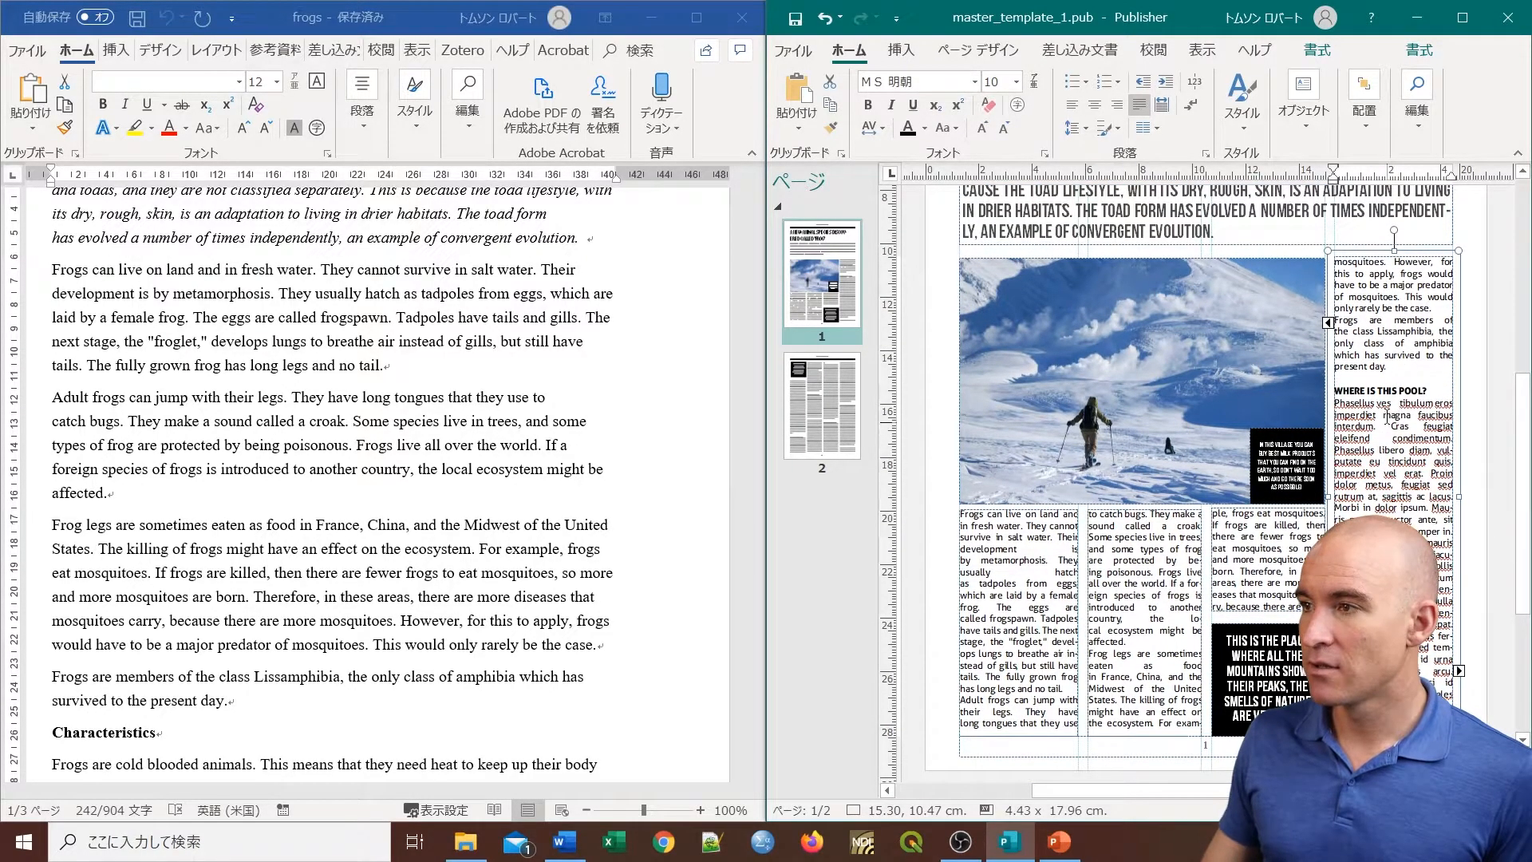
pyautogui.scroll(-2, 319, 479)
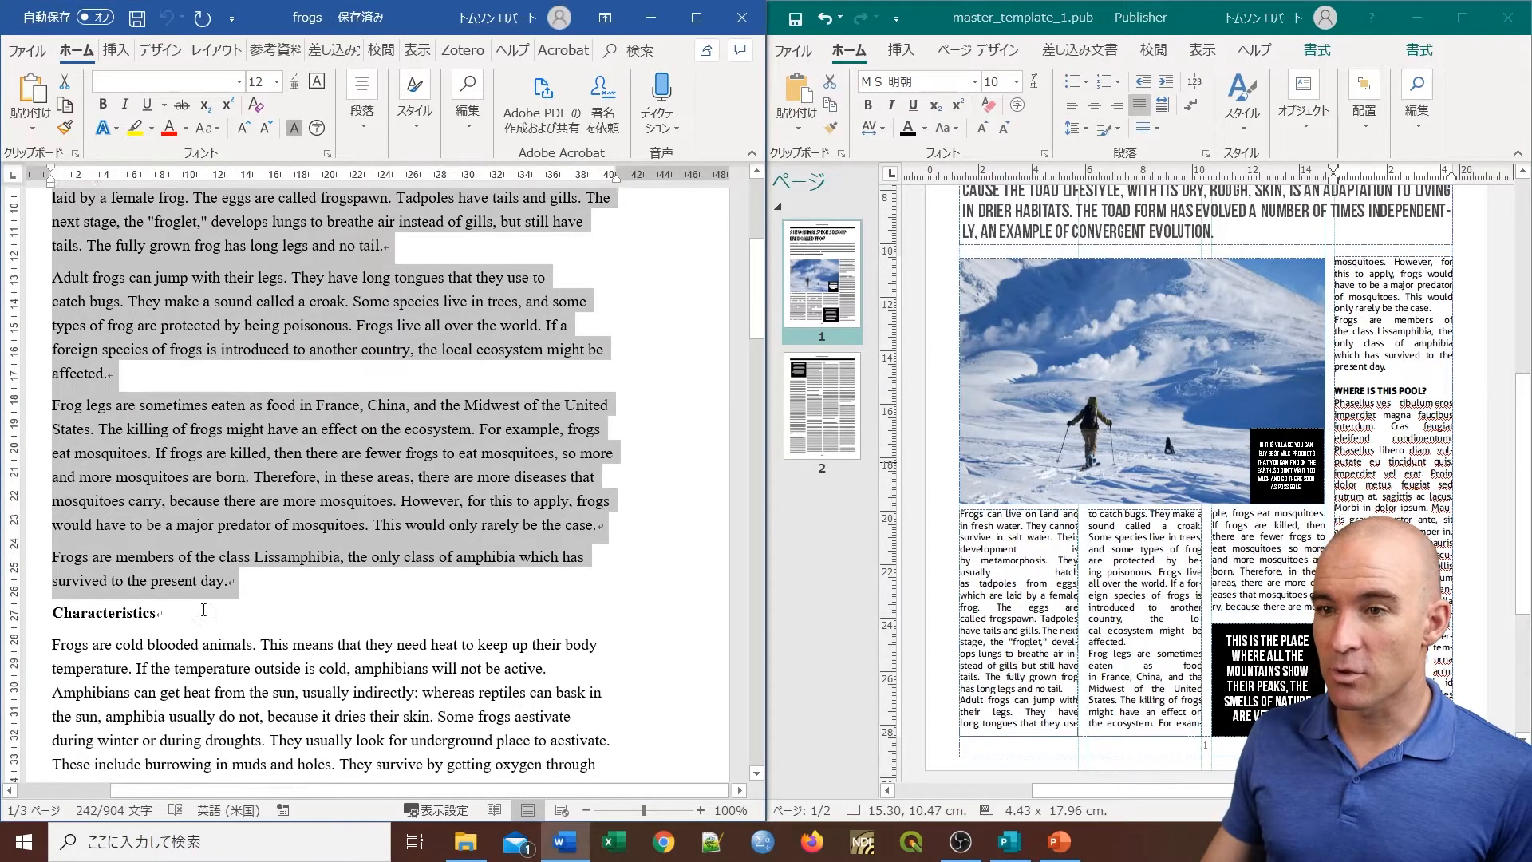
pyautogui.click(160, 589)
pyautogui.moveTo(160, 588); pyautogui.dragTo(51, 588)
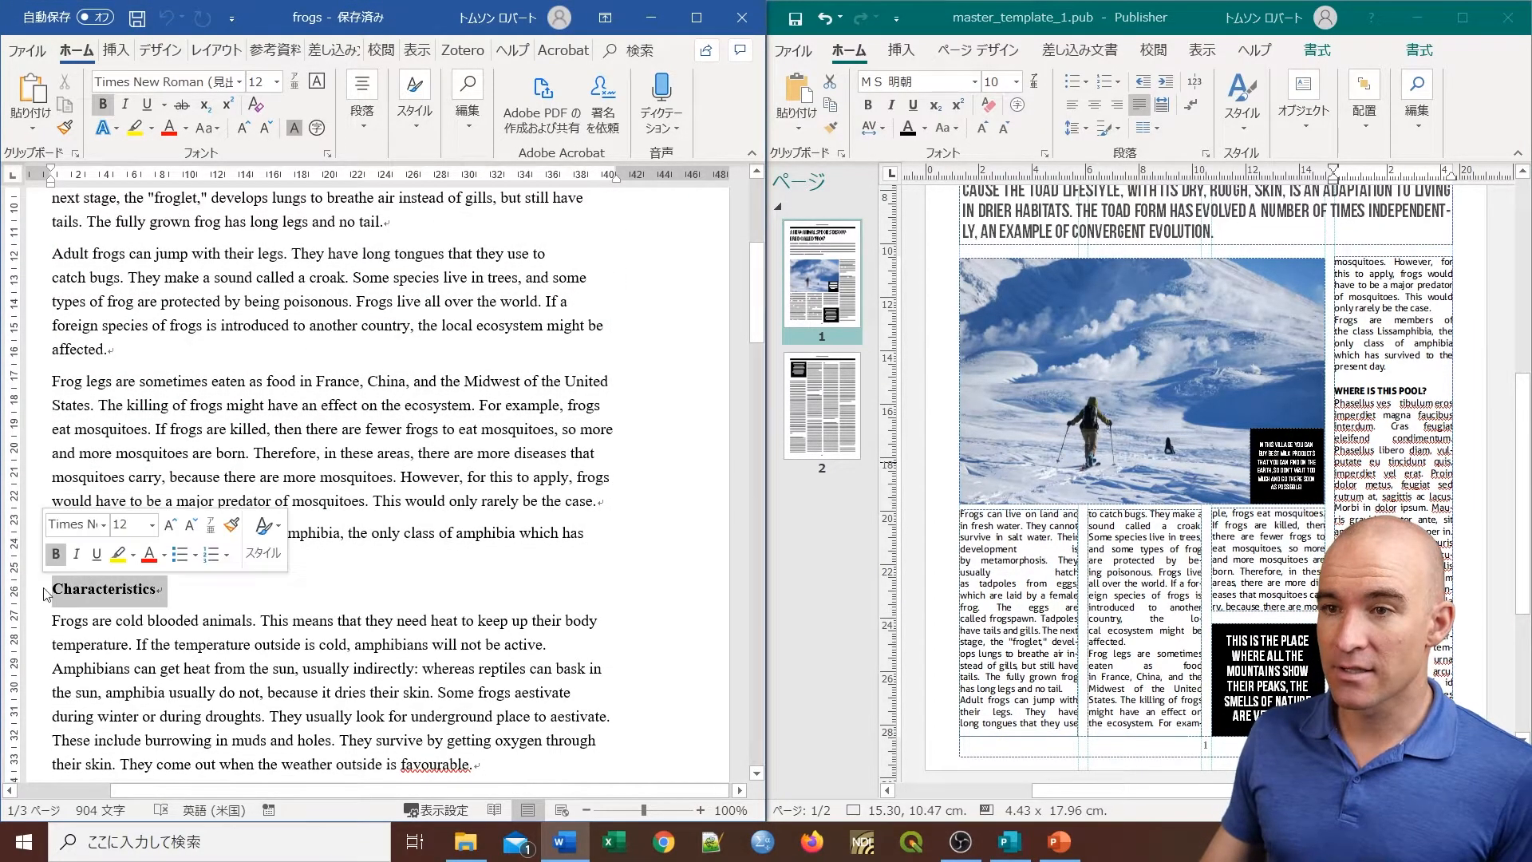
pyautogui.rightClick(83, 591)
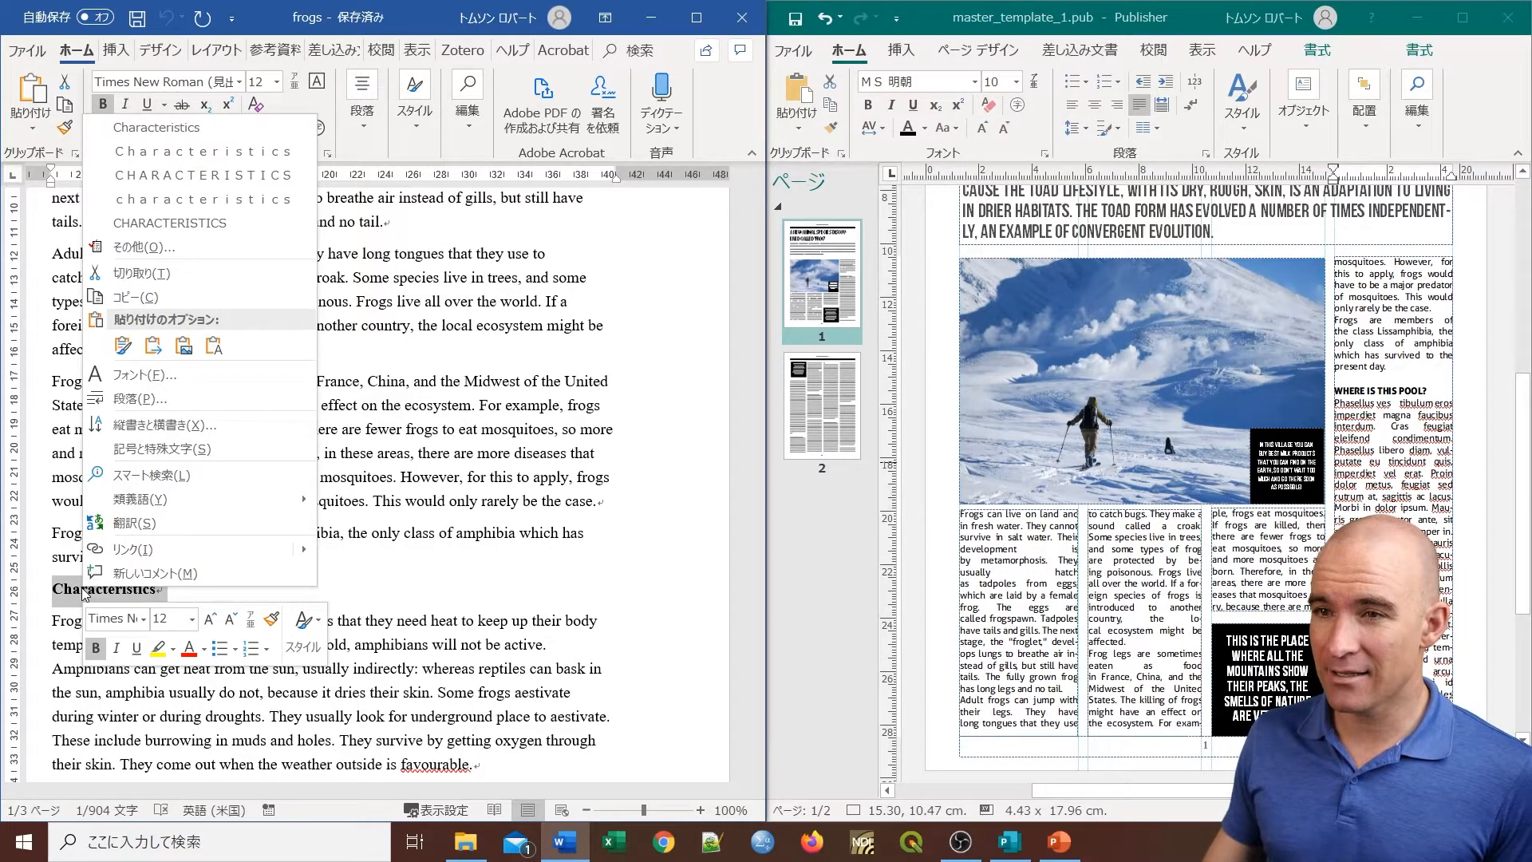
pyautogui.click(127, 297)
# Step: Paste 'Characteristics' as text only over the 'WHERE IS THIS POOL?' subheading
pyautogui.click(1403, 379)
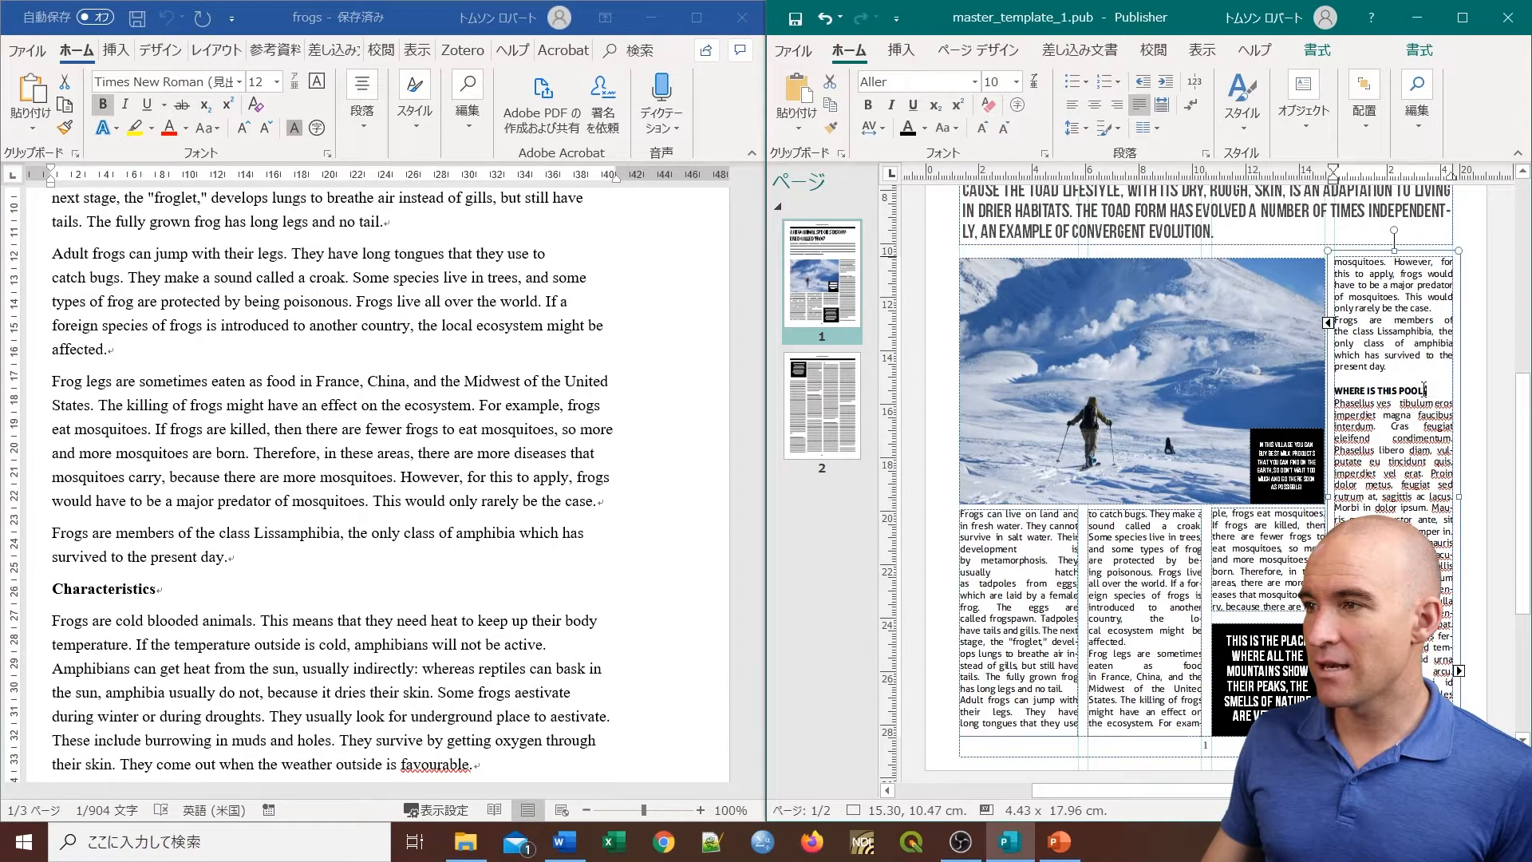
pyautogui.moveTo(1426, 389); pyautogui.dragTo(1355, 391)
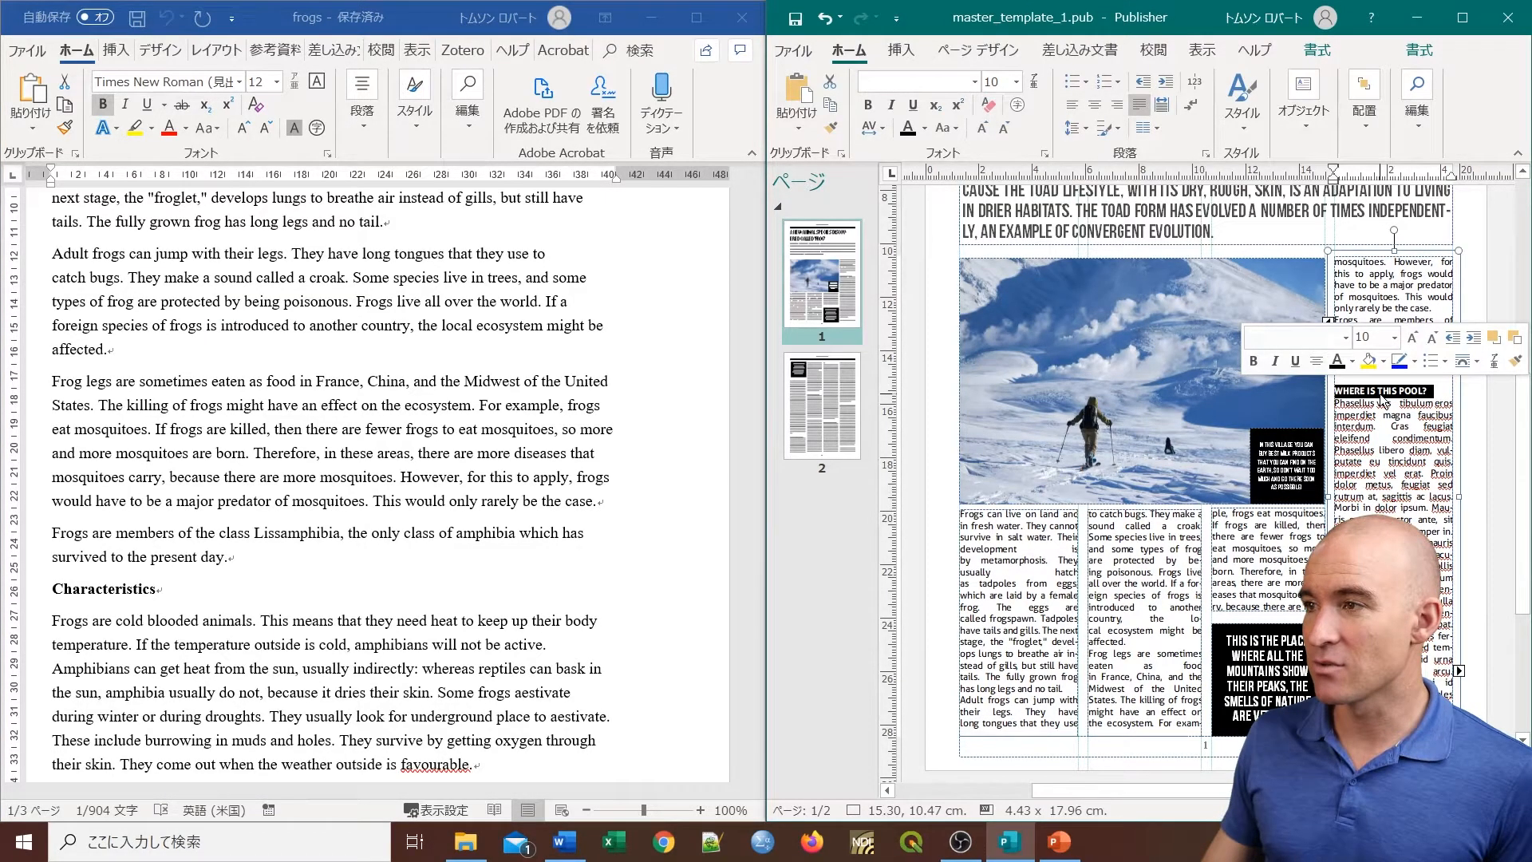
pyautogui.rightClick(1428, 391)
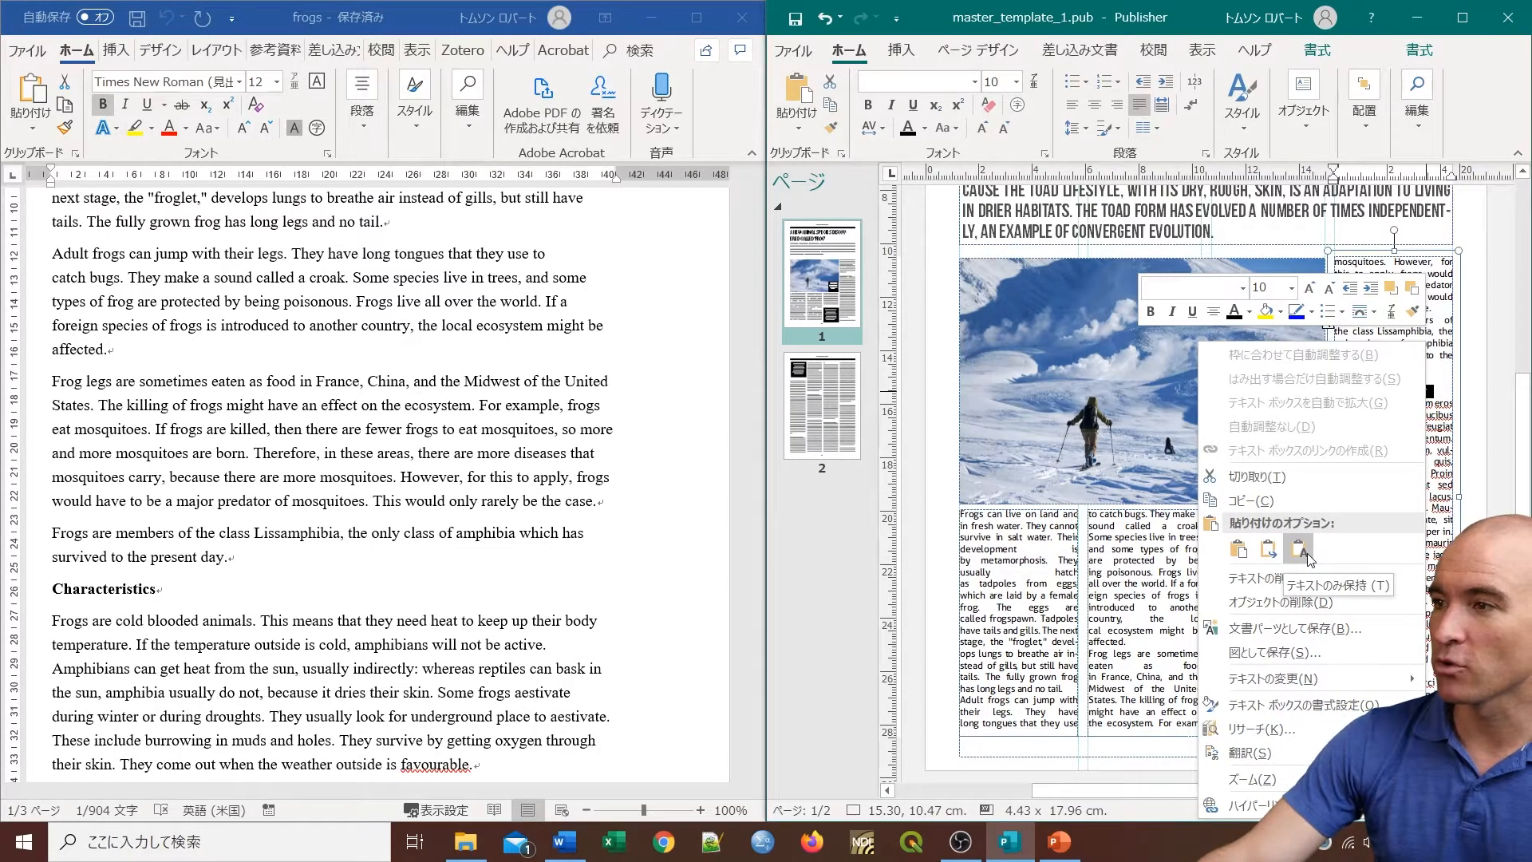
pyautogui.click(1298, 548)
# Step: Select the pasted Characteristics heading in the rightmost column
pyautogui.click(1420, 389)
pyautogui.moveTo(1425, 387); pyautogui.dragTo(1334, 389)
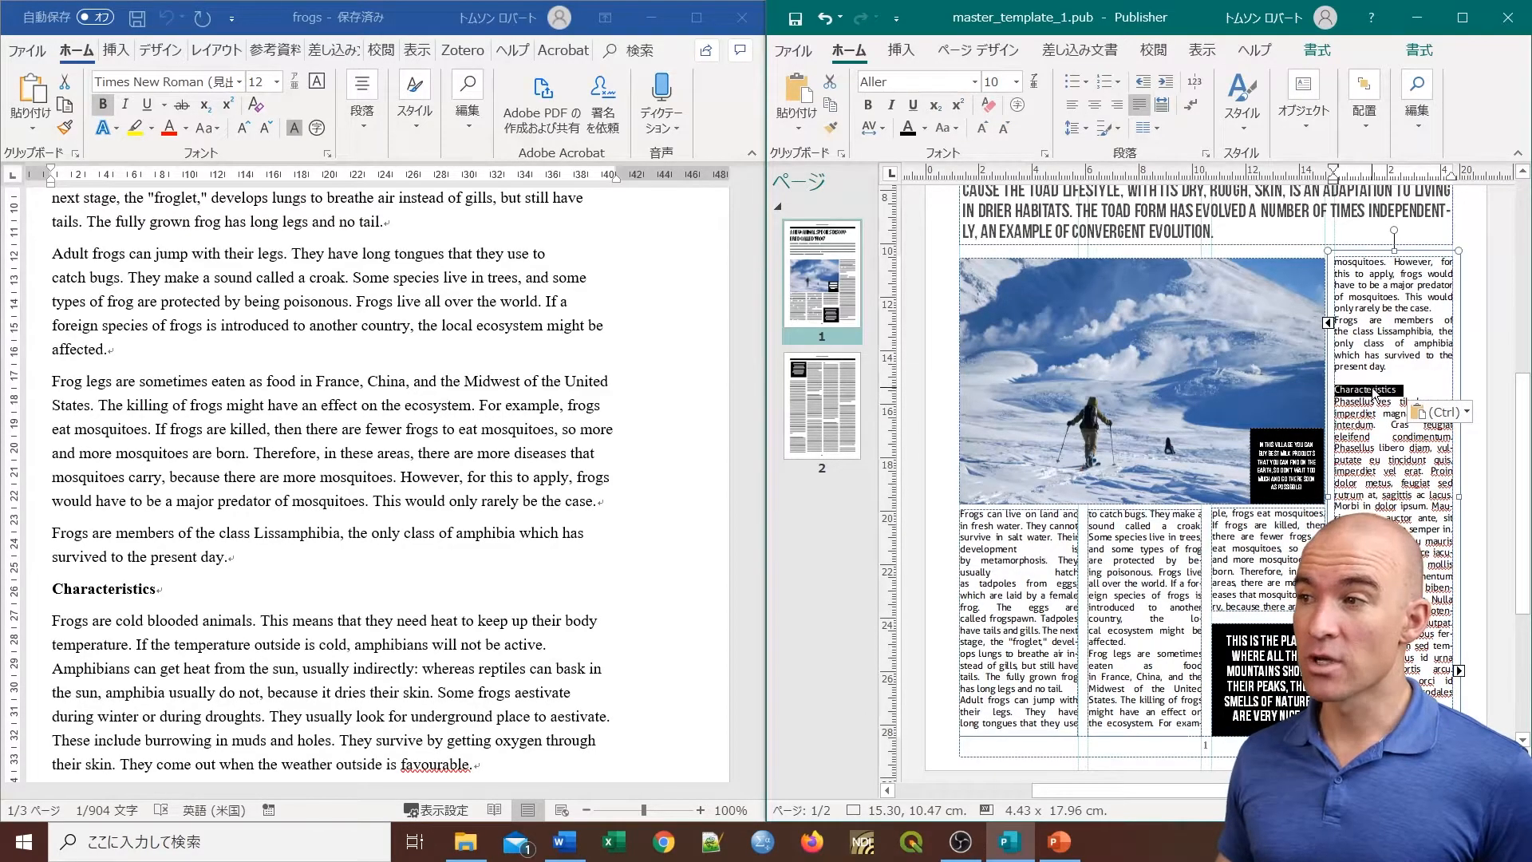
pyautogui.click(1174, 581)
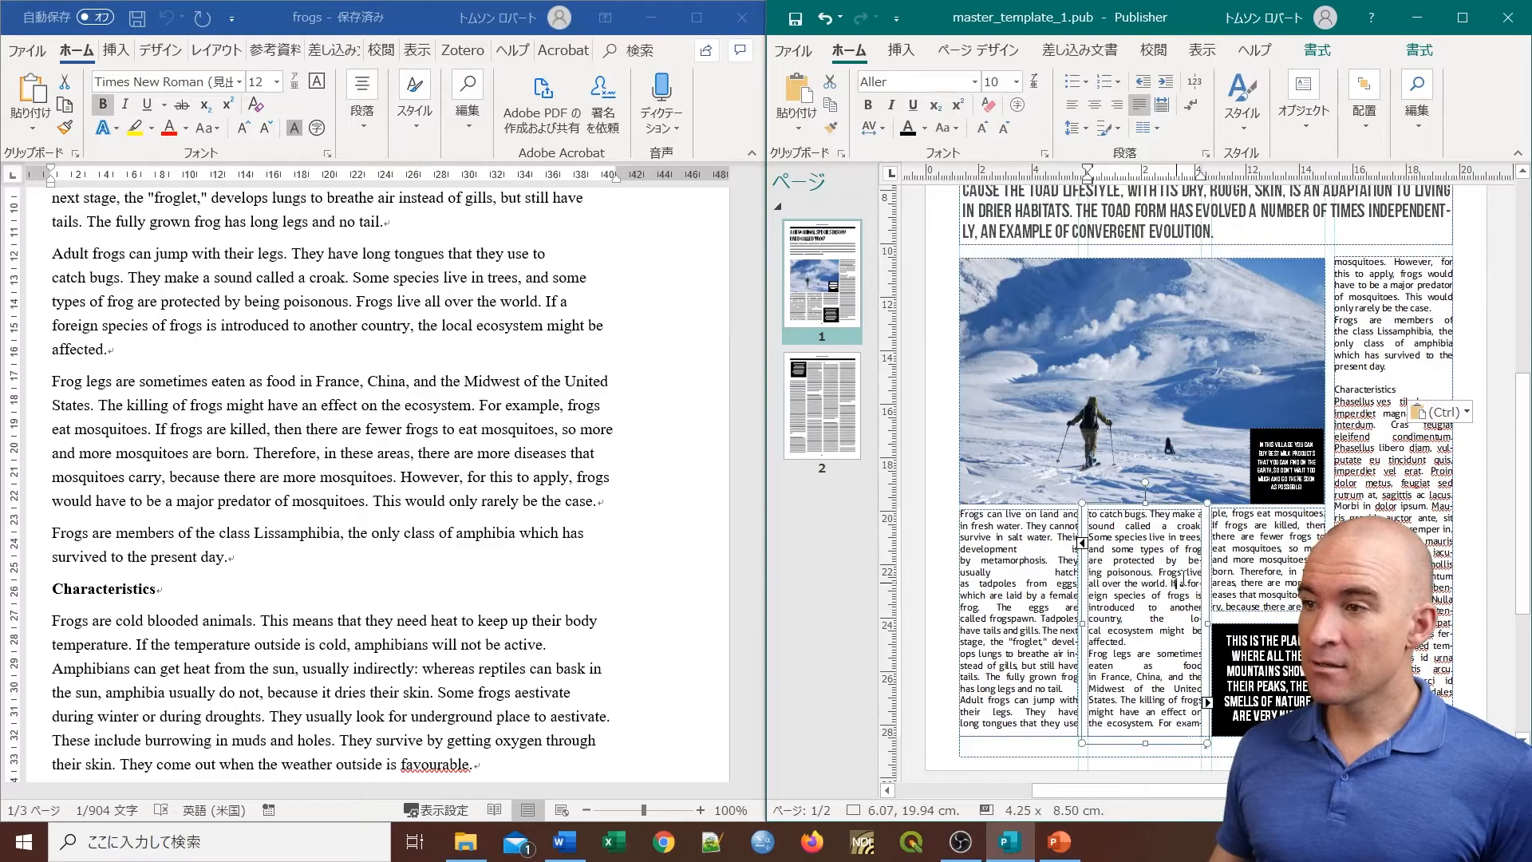
pyautogui.click(1258, 558)
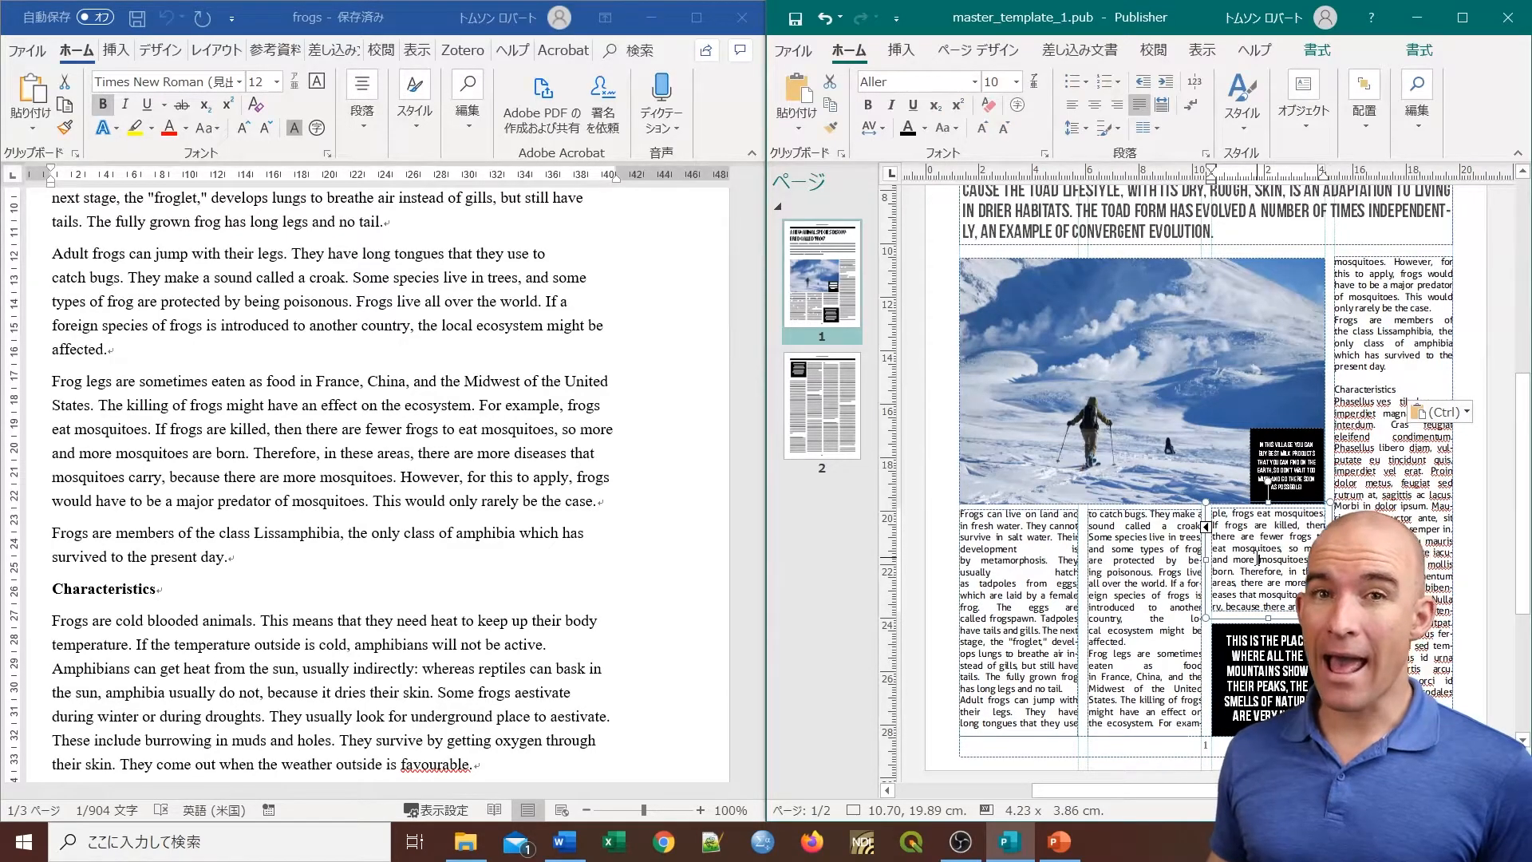
pyautogui.click(1404, 391)
pyautogui.moveTo(1404, 391); pyautogui.dragTo(1330, 391)
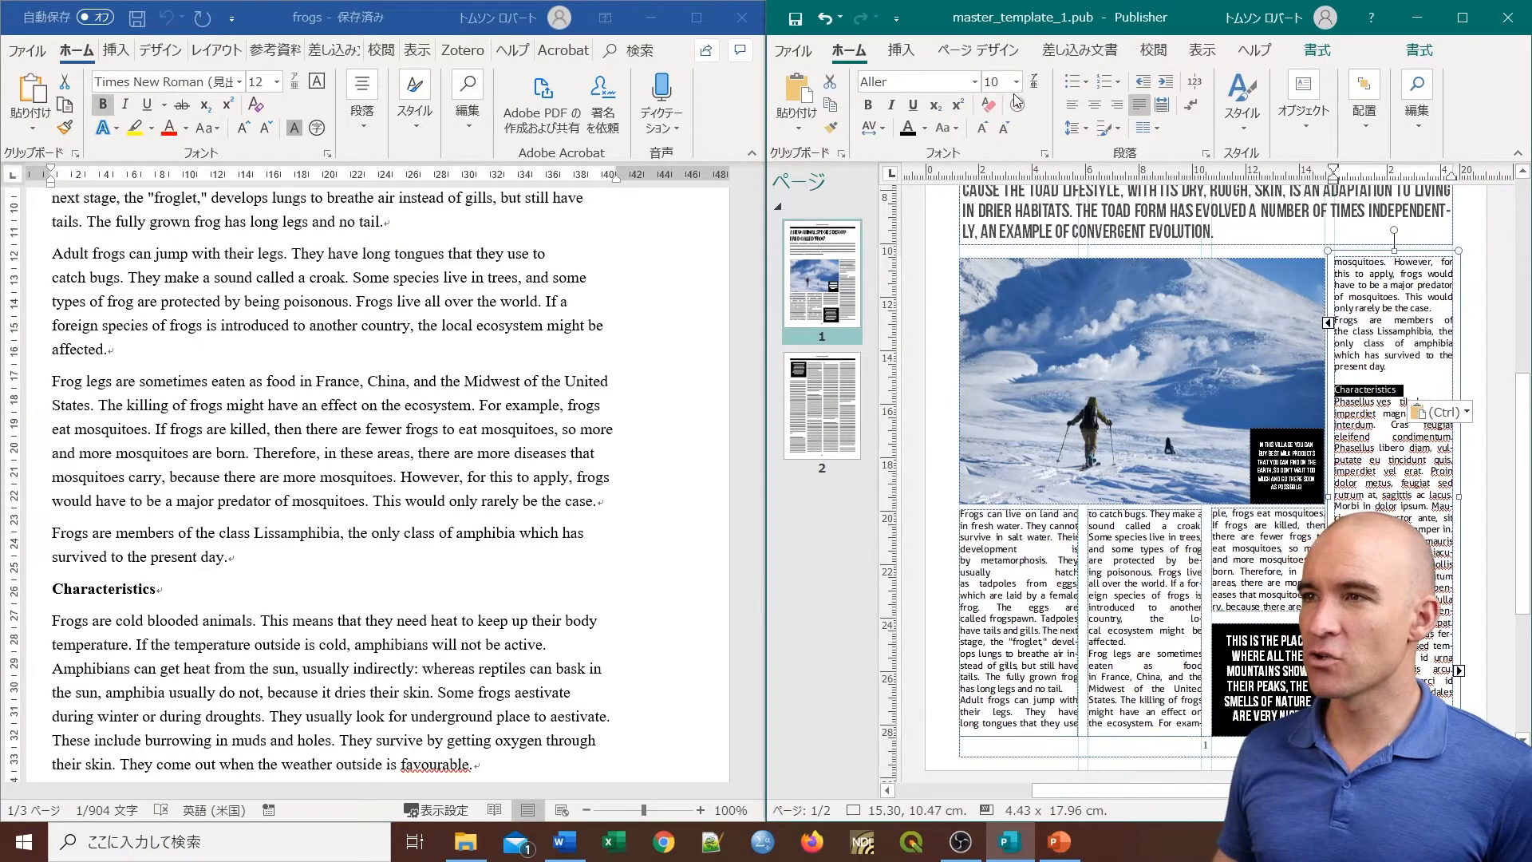
# Step: Set the Characteristics heading's font to Aller Display
pyautogui.click(975, 82)
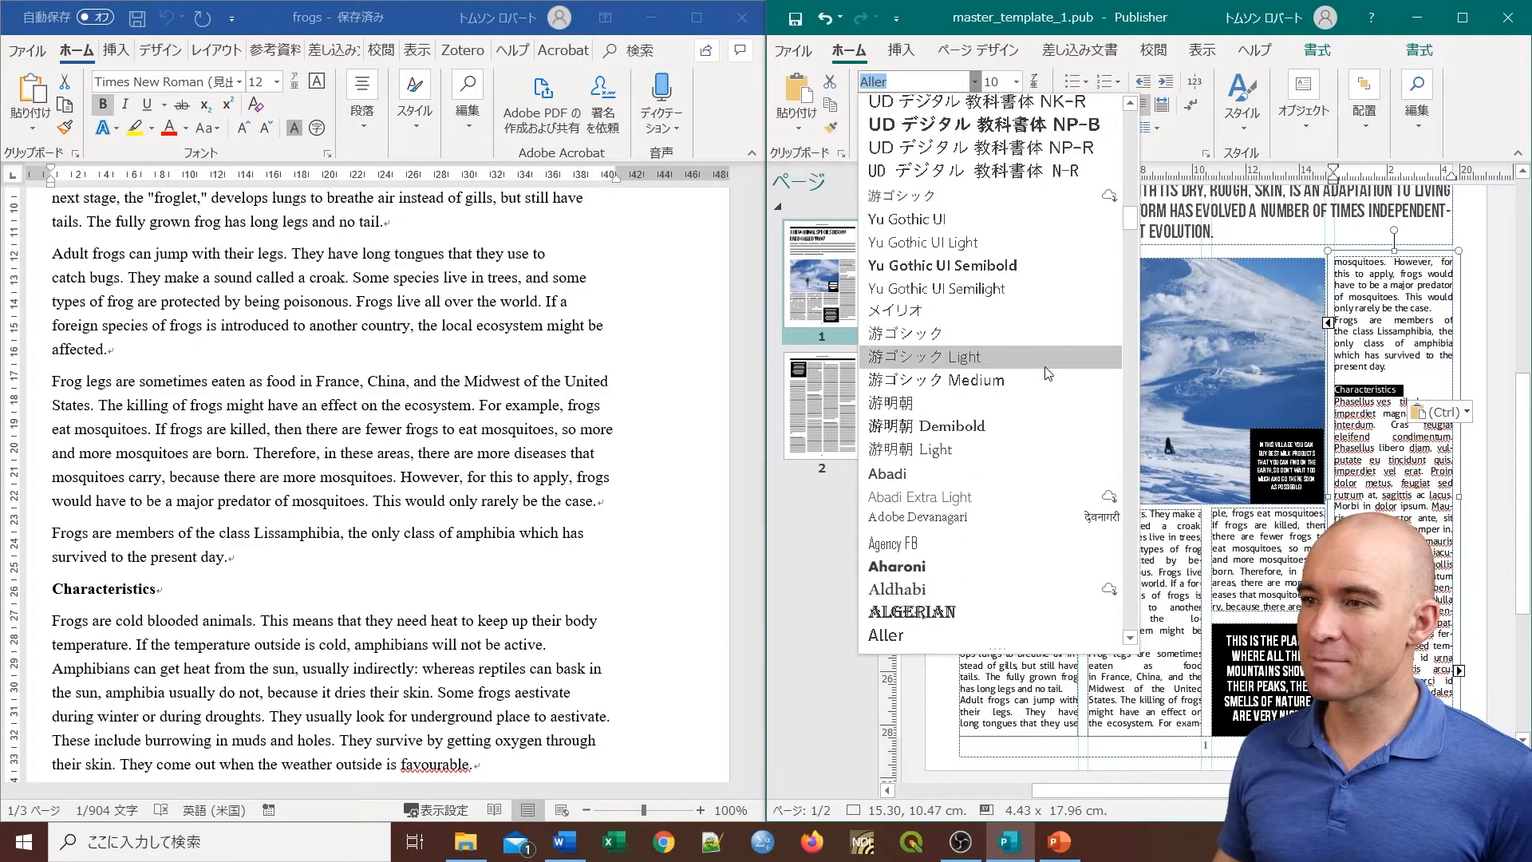
pyautogui.scroll(-1, 1037, 367)
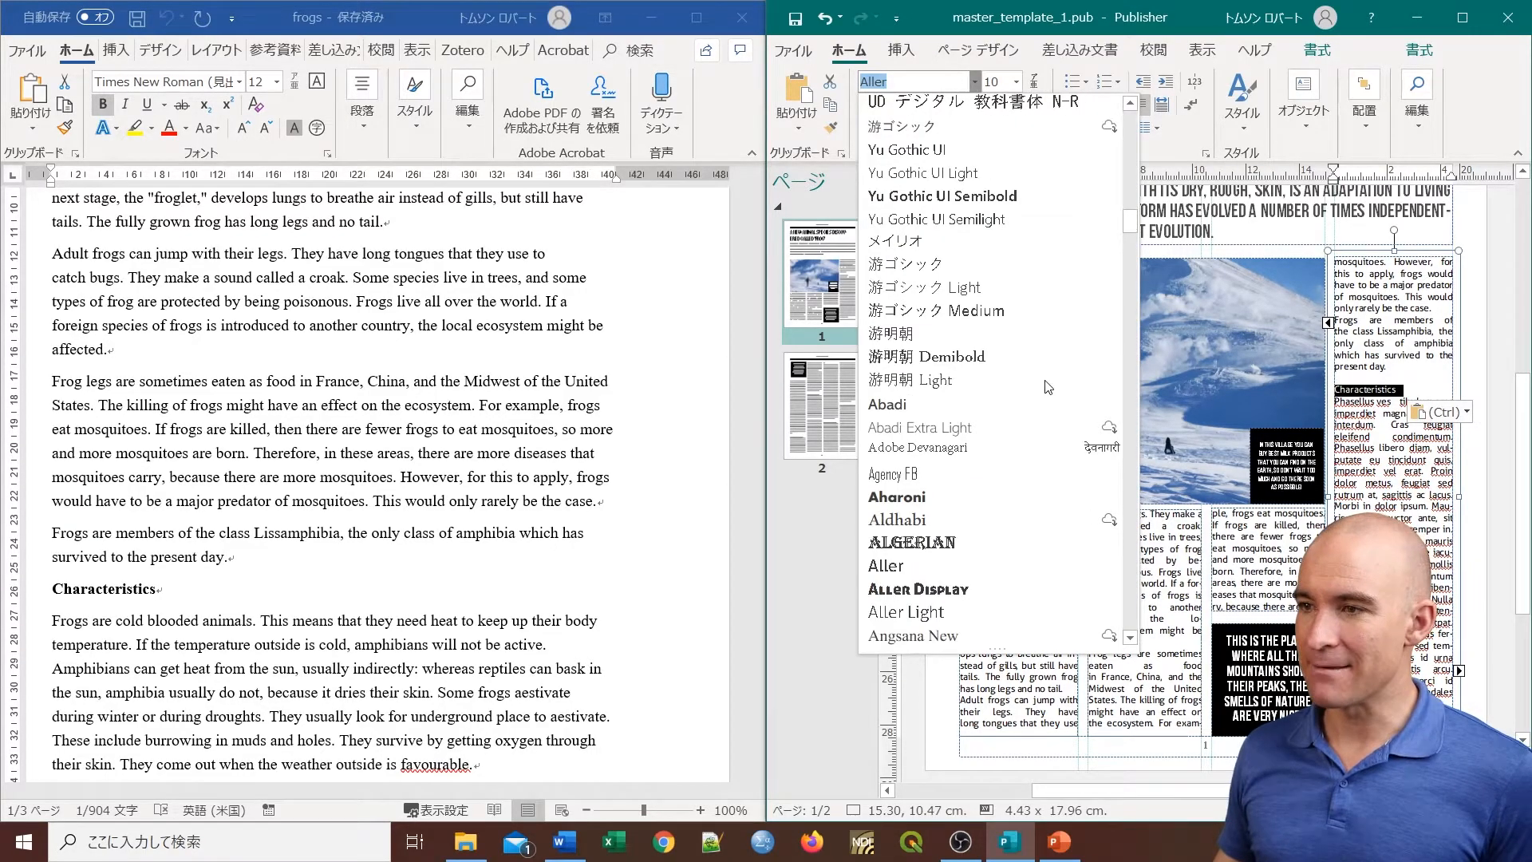
pyautogui.click(955, 590)
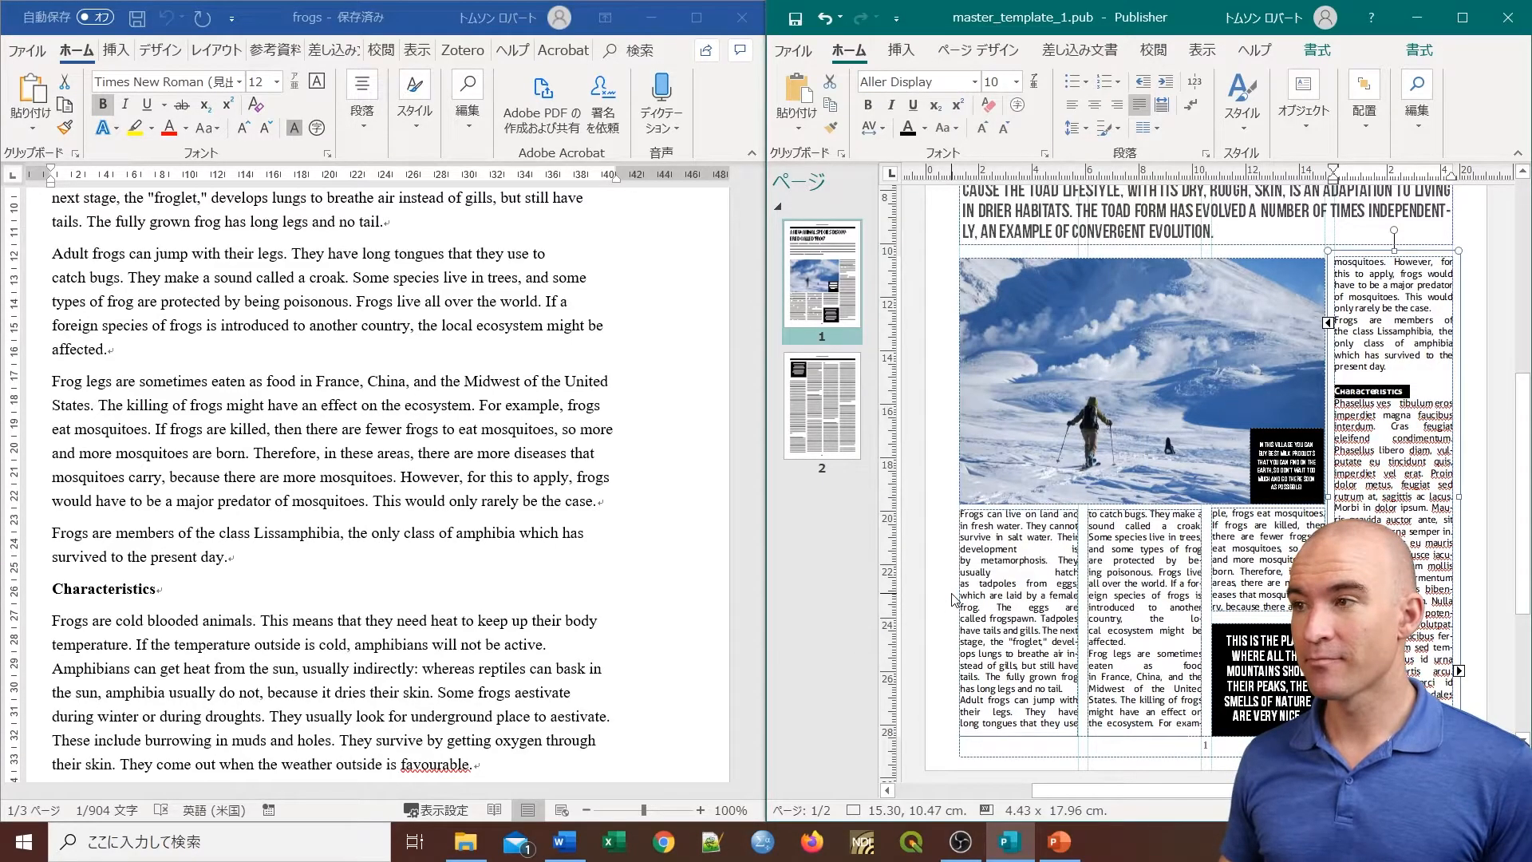
pyautogui.click(1389, 440)
pyautogui.click(1401, 390)
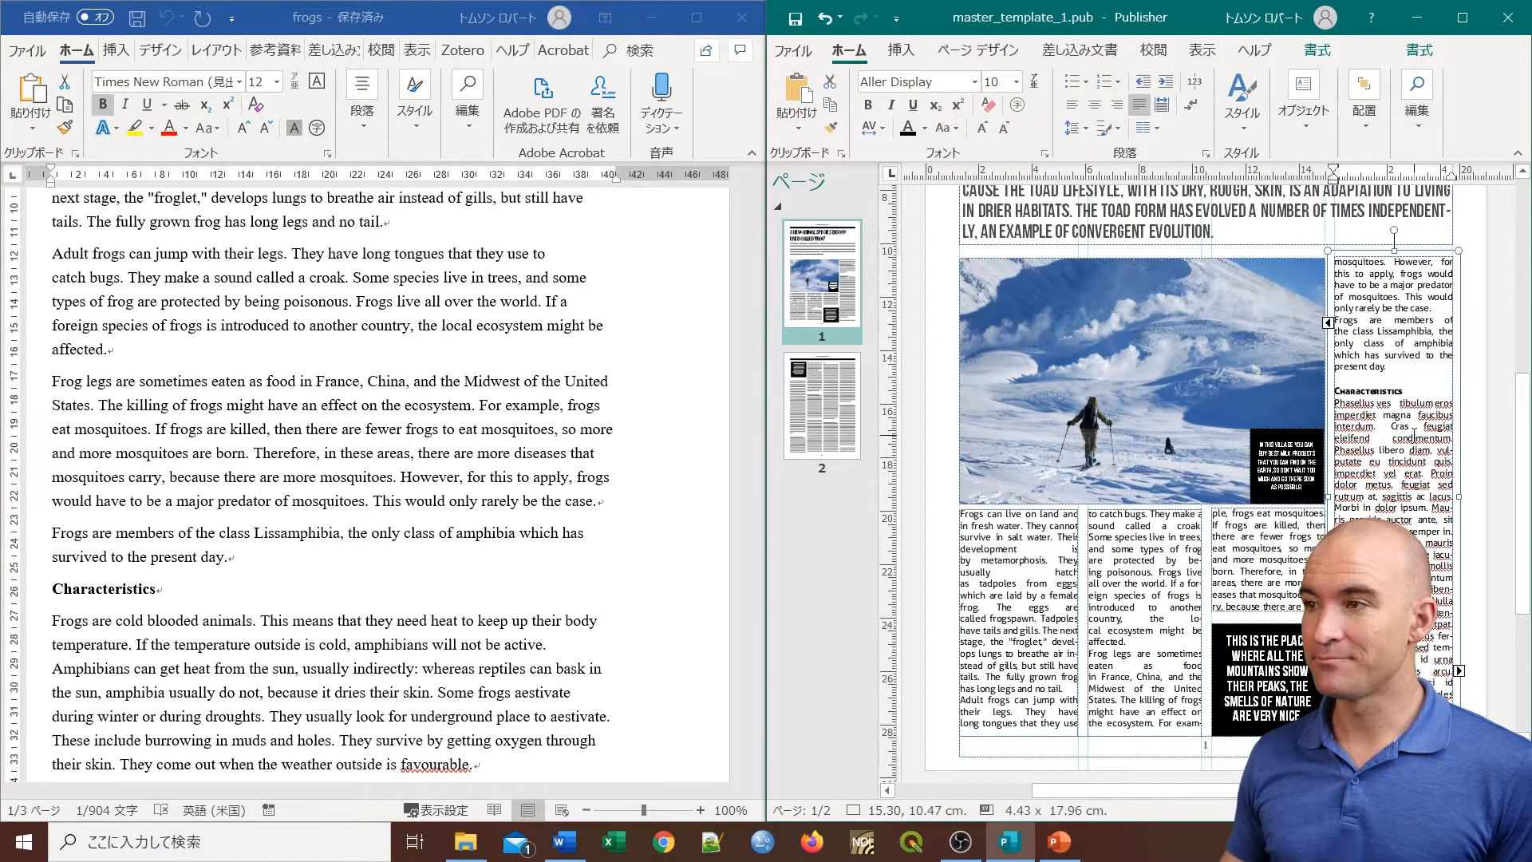
pyautogui.scroll(-3, 1414, 435)
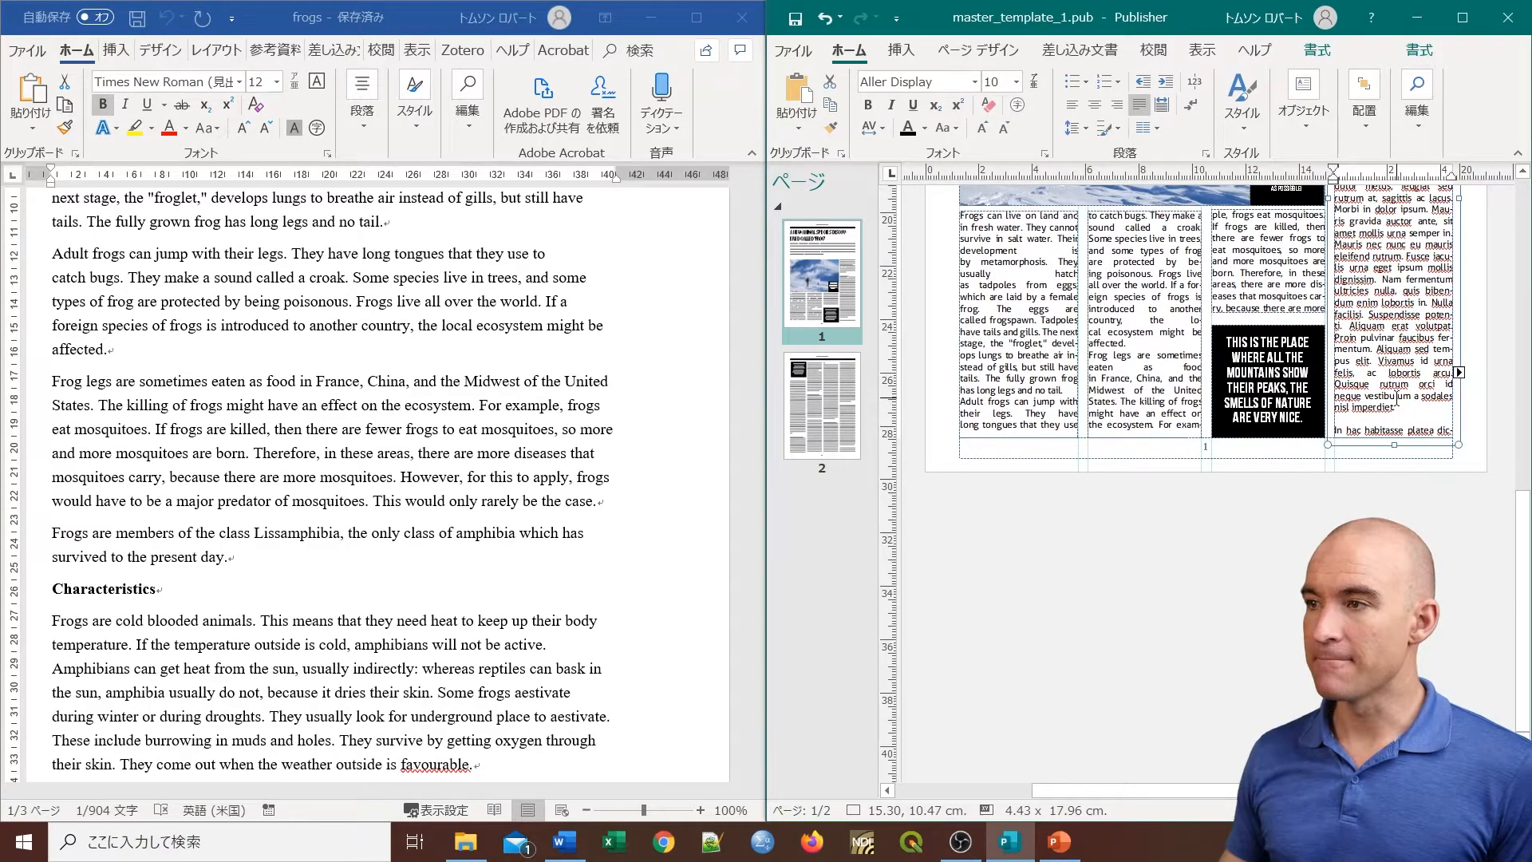
# Step: Compare Characteristics with page 2's 'CAN I SWIM AT NIGHT?' heading, selecting that heading
pyautogui.click(822, 407)
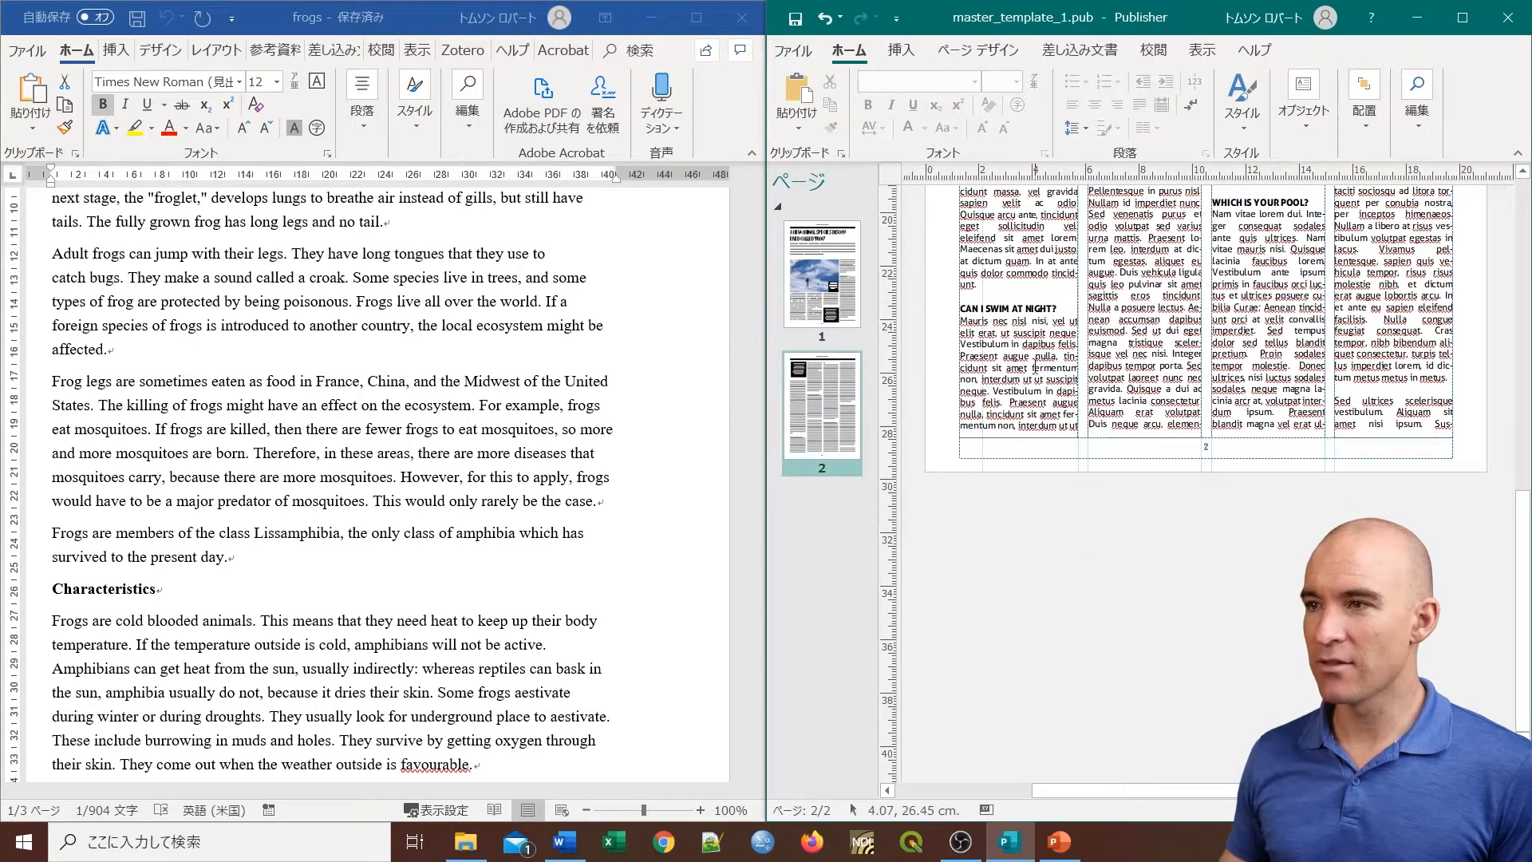
pyautogui.click(1029, 307)
pyautogui.click(830, 303)
pyautogui.moveTo(1404, 311); pyautogui.dragTo(1334, 310)
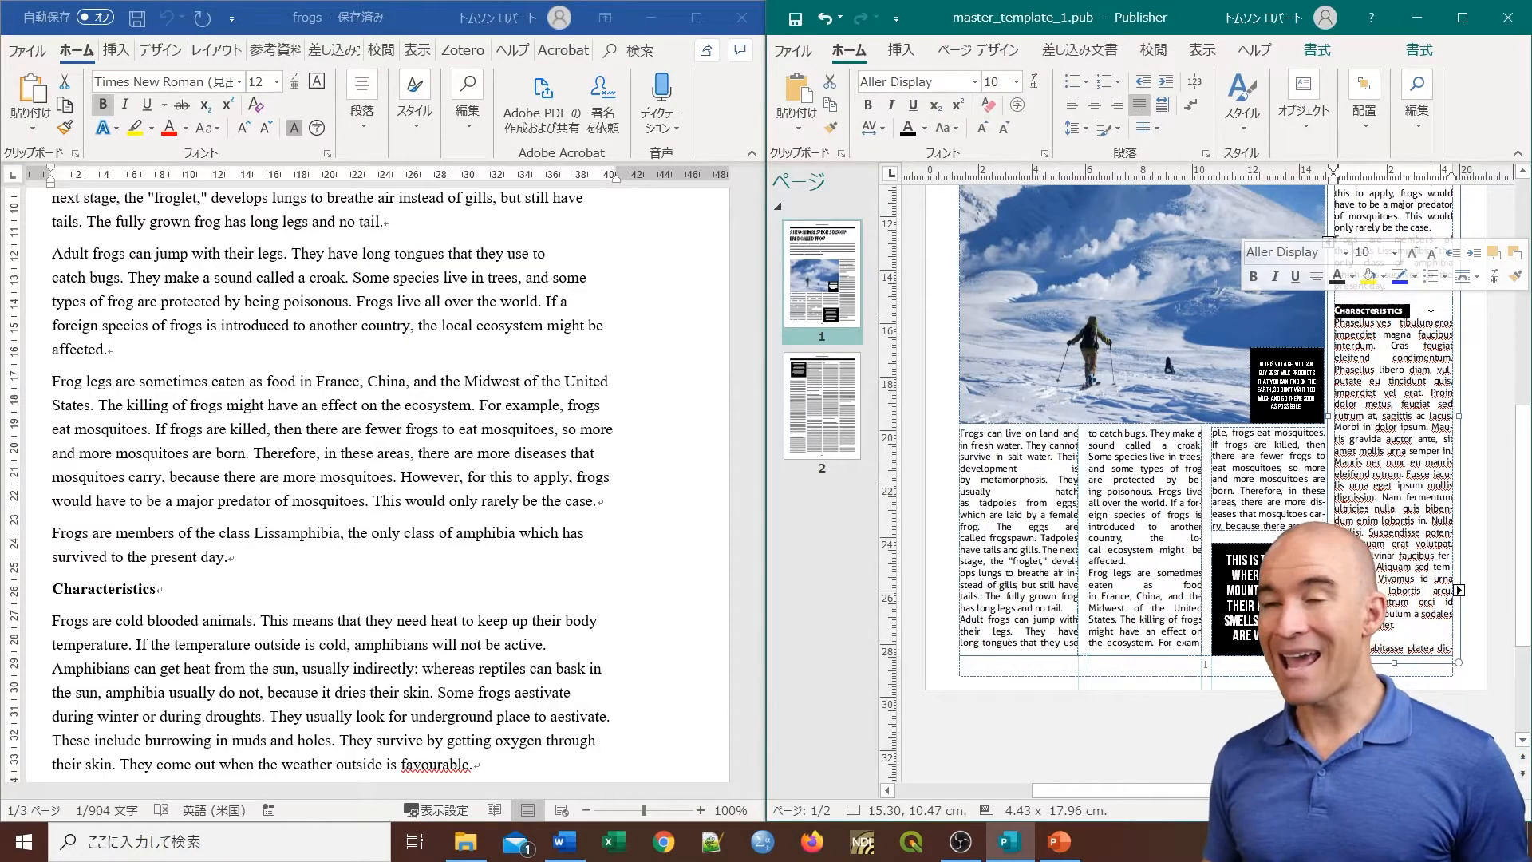
pyautogui.scroll(-3, 1117, 383)
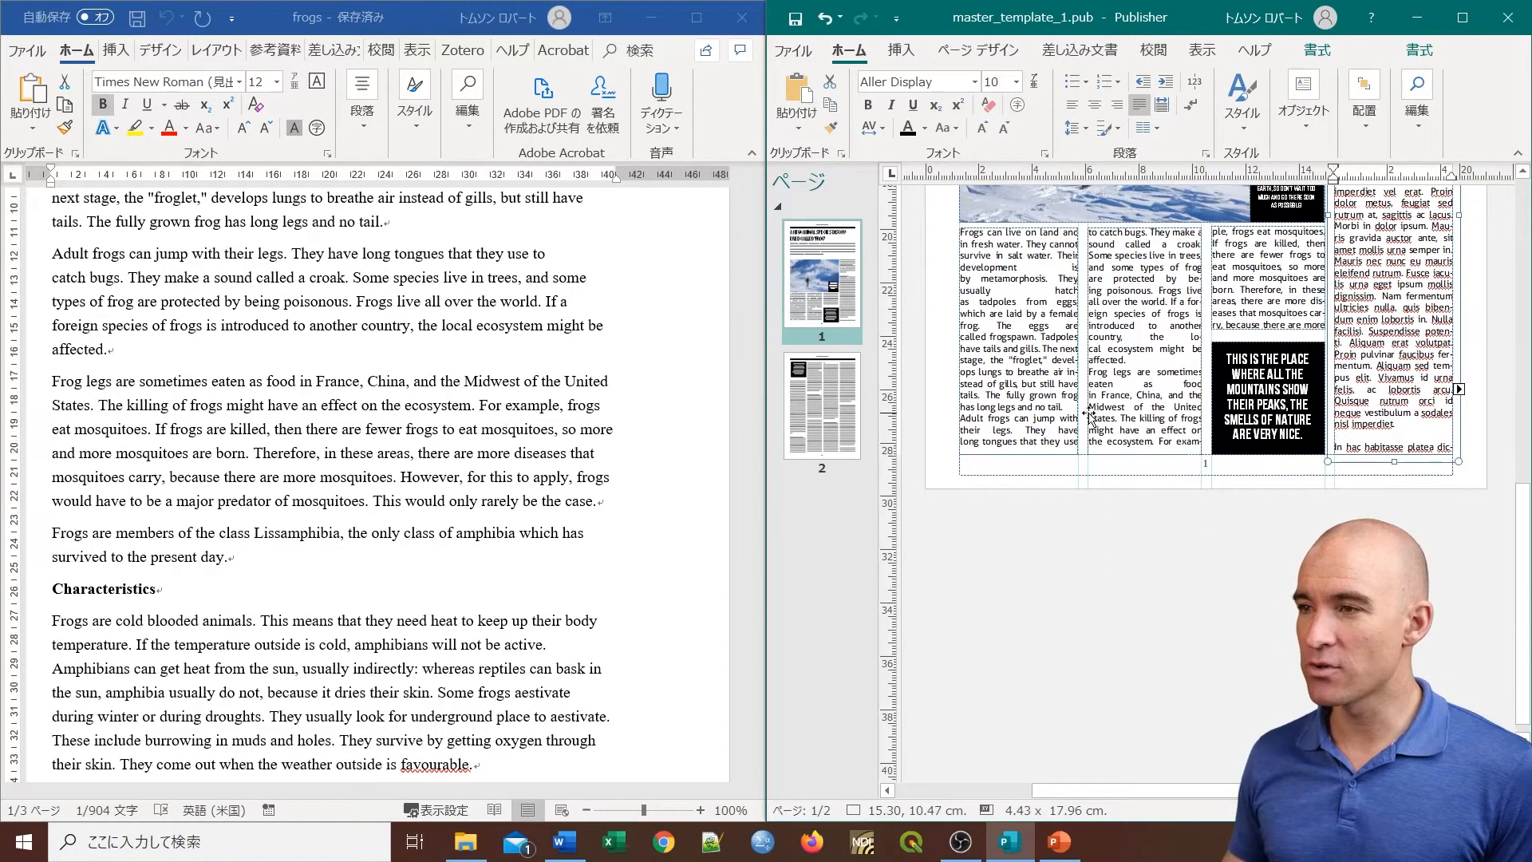
pyautogui.click(831, 385)
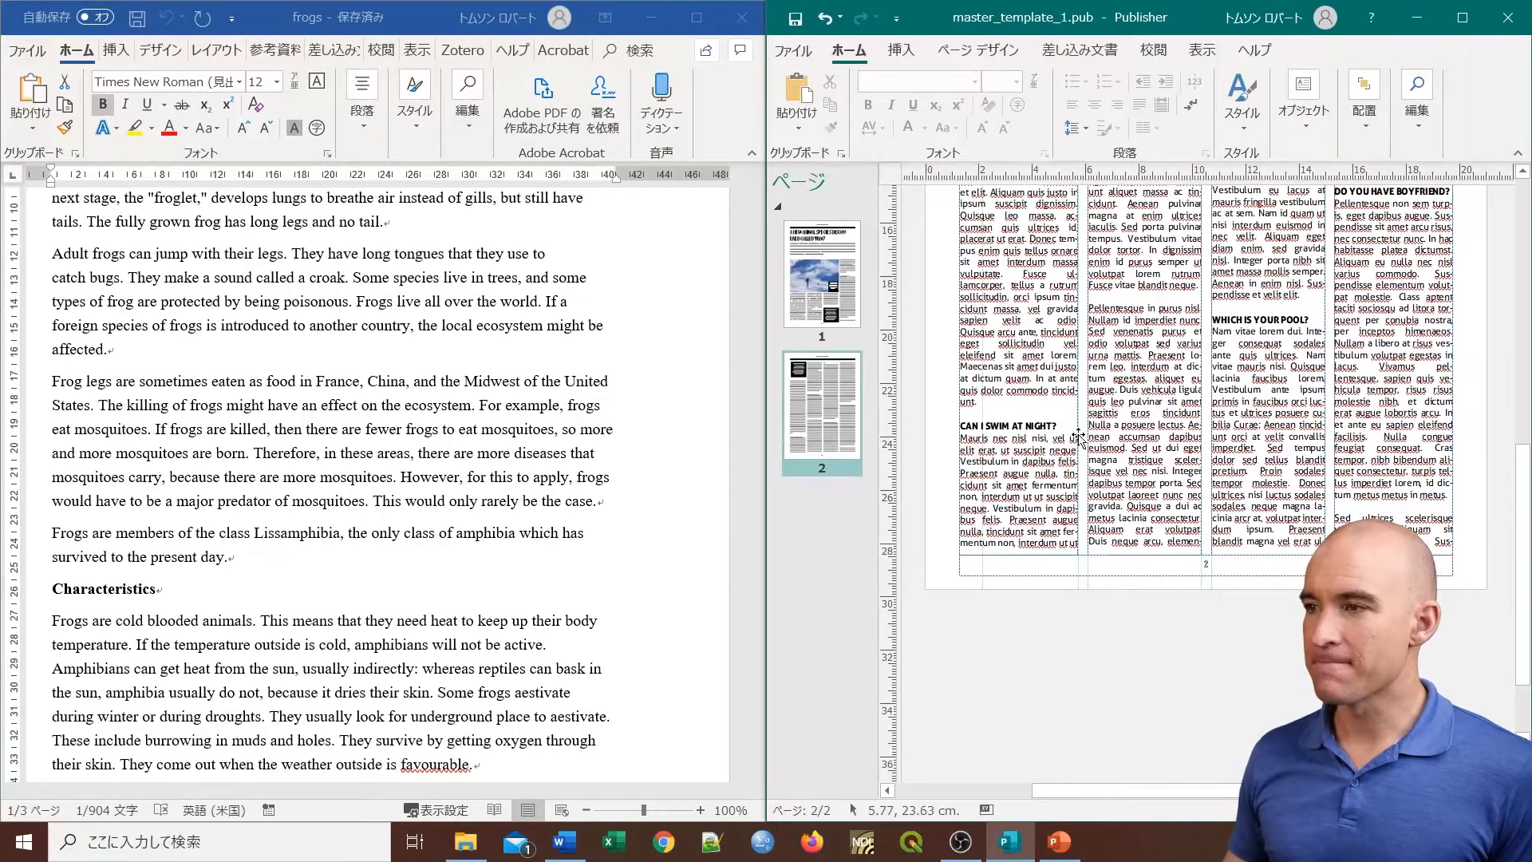
pyautogui.click(1022, 425)
pyautogui.moveTo(1057, 424); pyautogui.dragTo(961, 426)
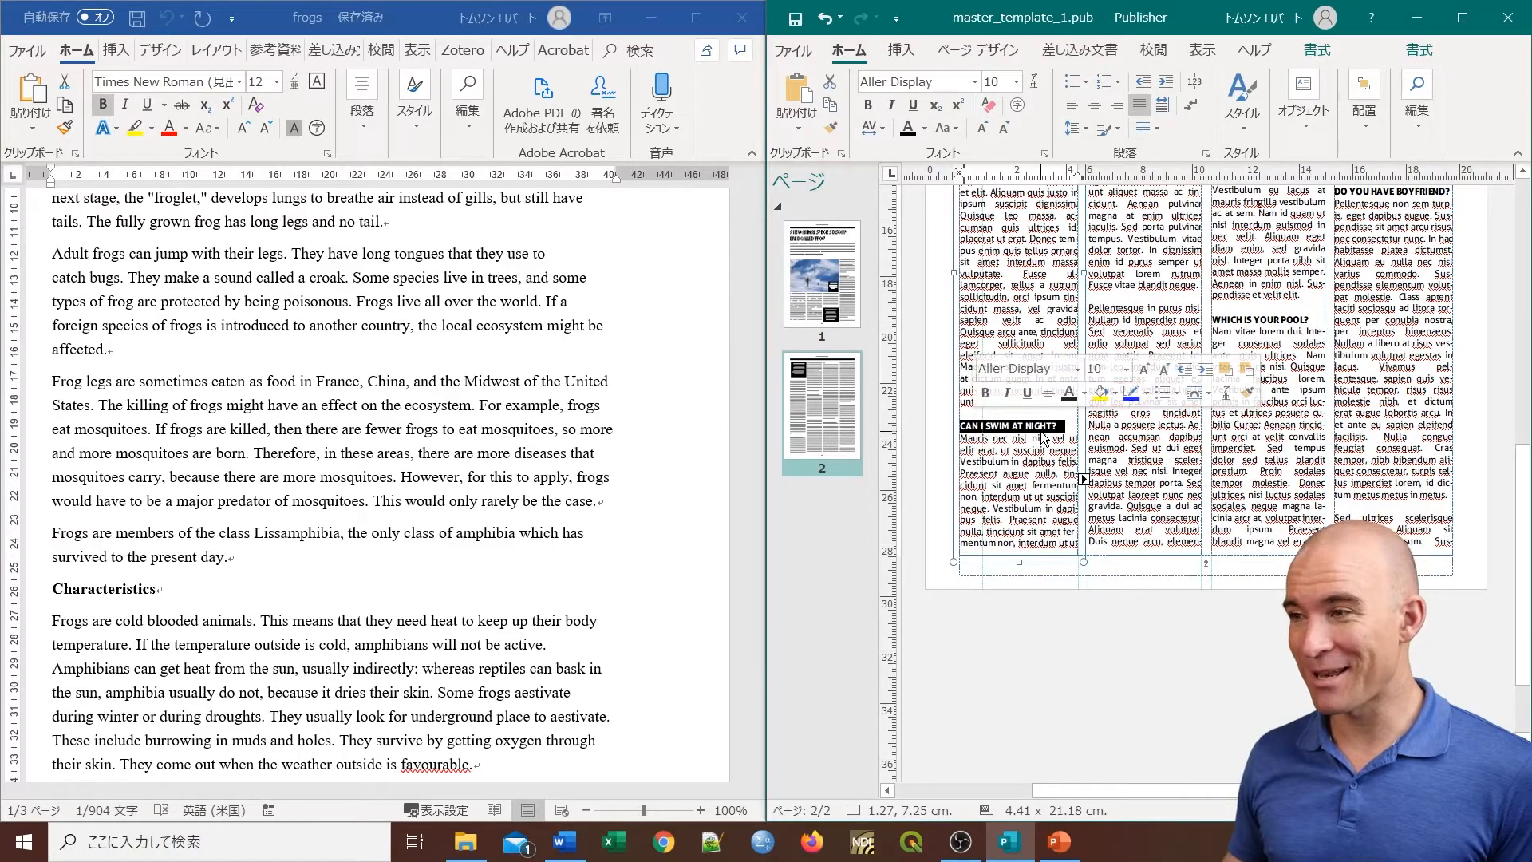
# Step: Retype the page 1 subheading as 'CHARACTERISTICS' in capitals and reselect it
pyautogui.scroll(5, 1061, 437)
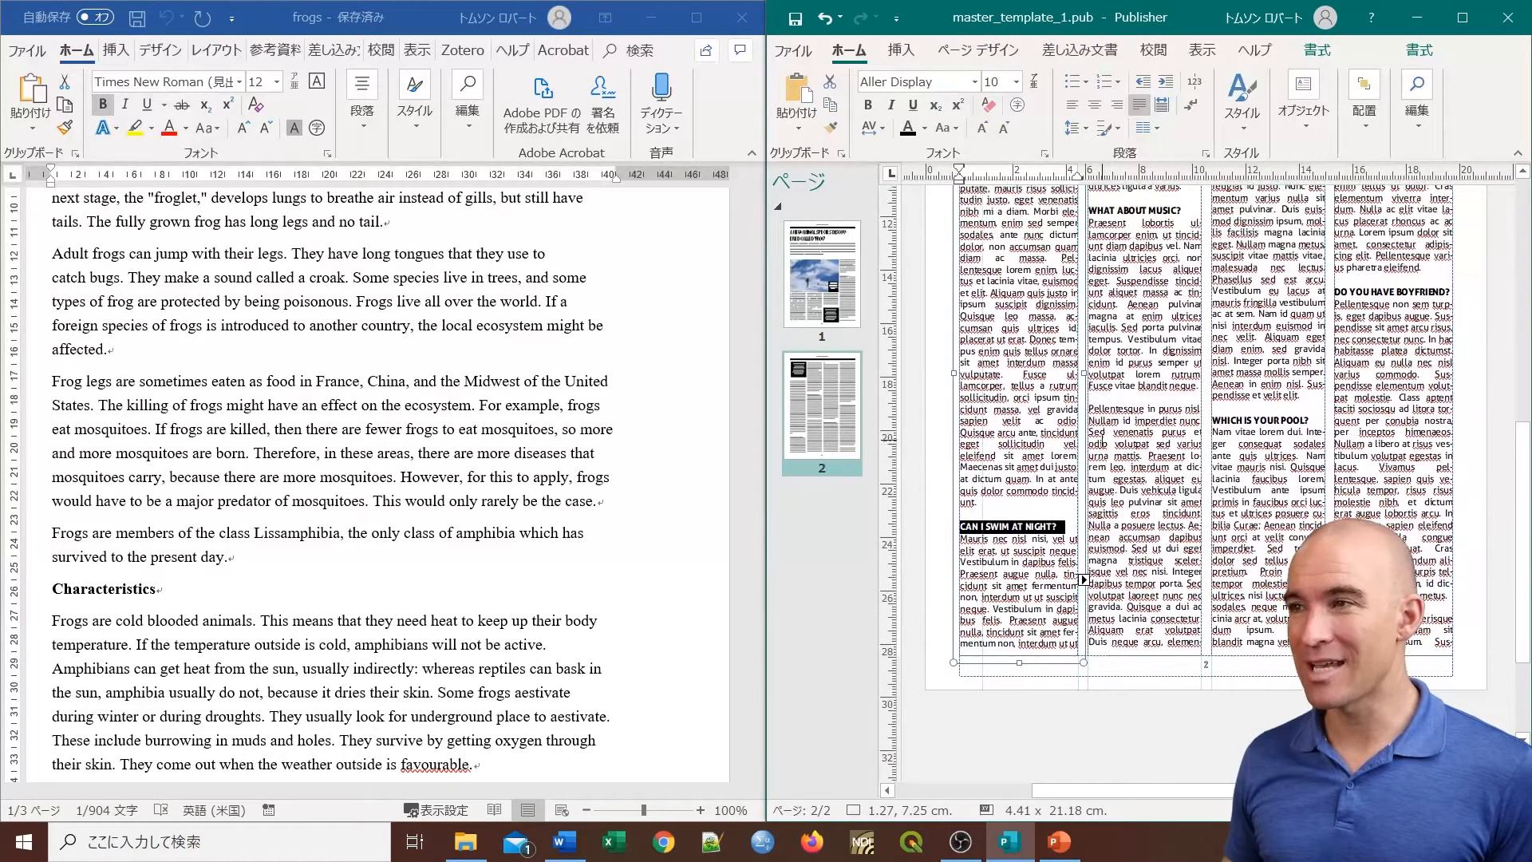
pyautogui.tripleClick(1420, 333)
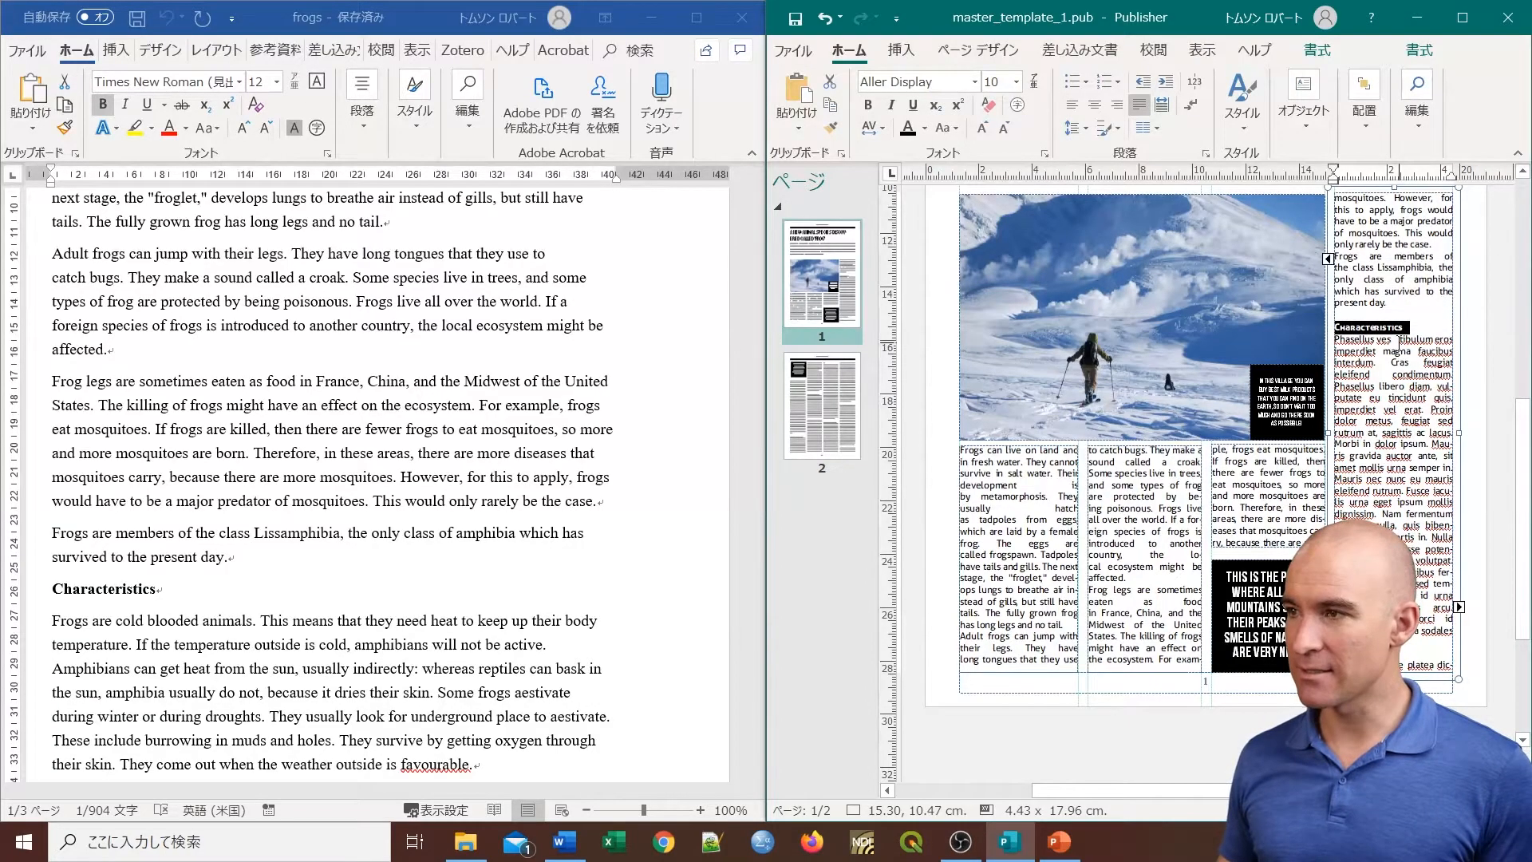
pyautogui.scroll(4, 1404, 339)
pyautogui.scroll(2, 1179, 270)
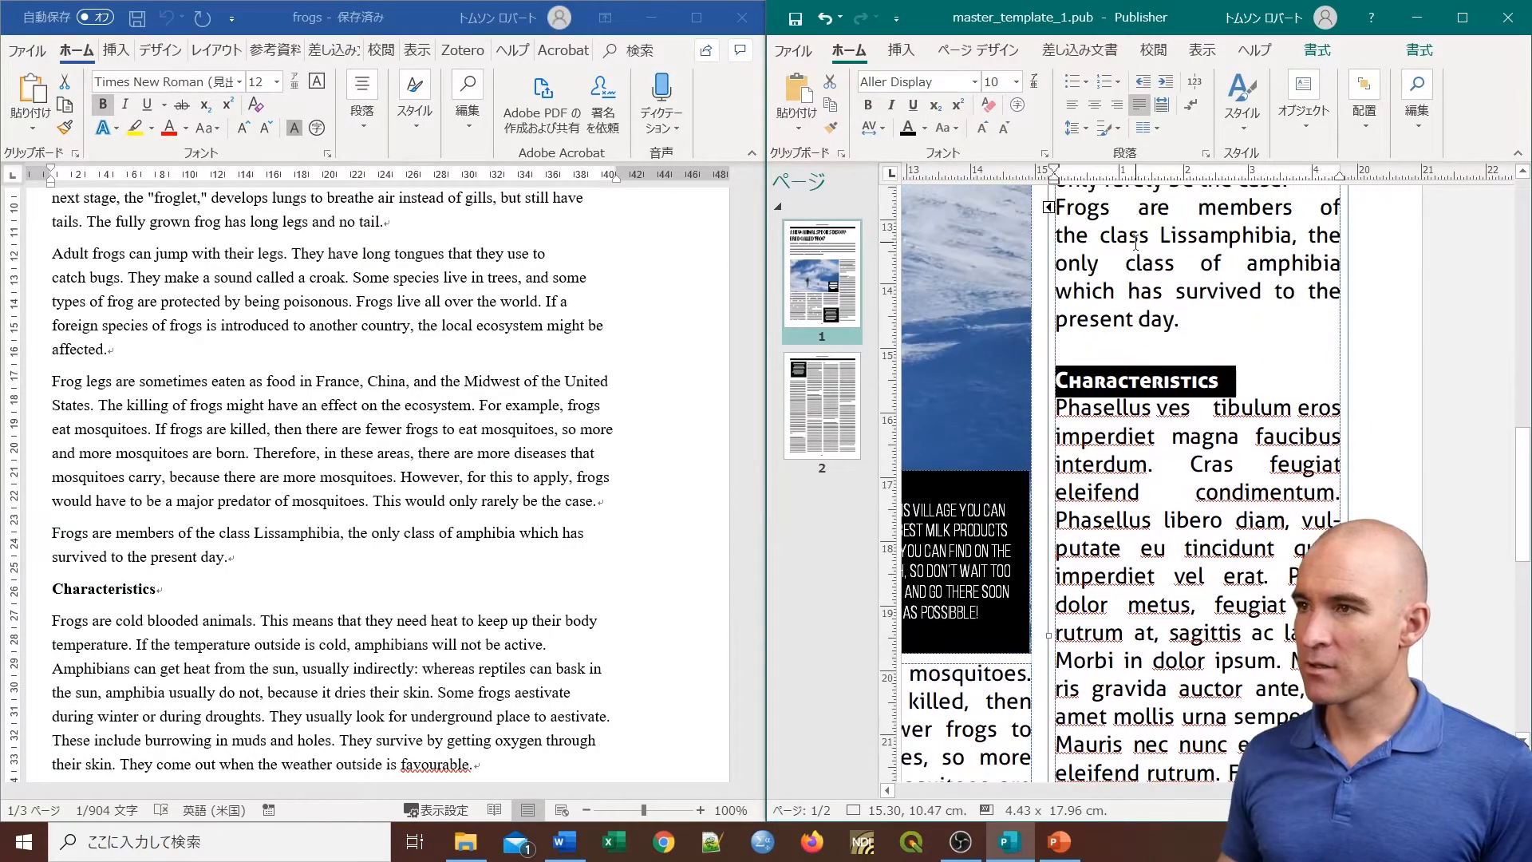
pyautogui.write('CHA')
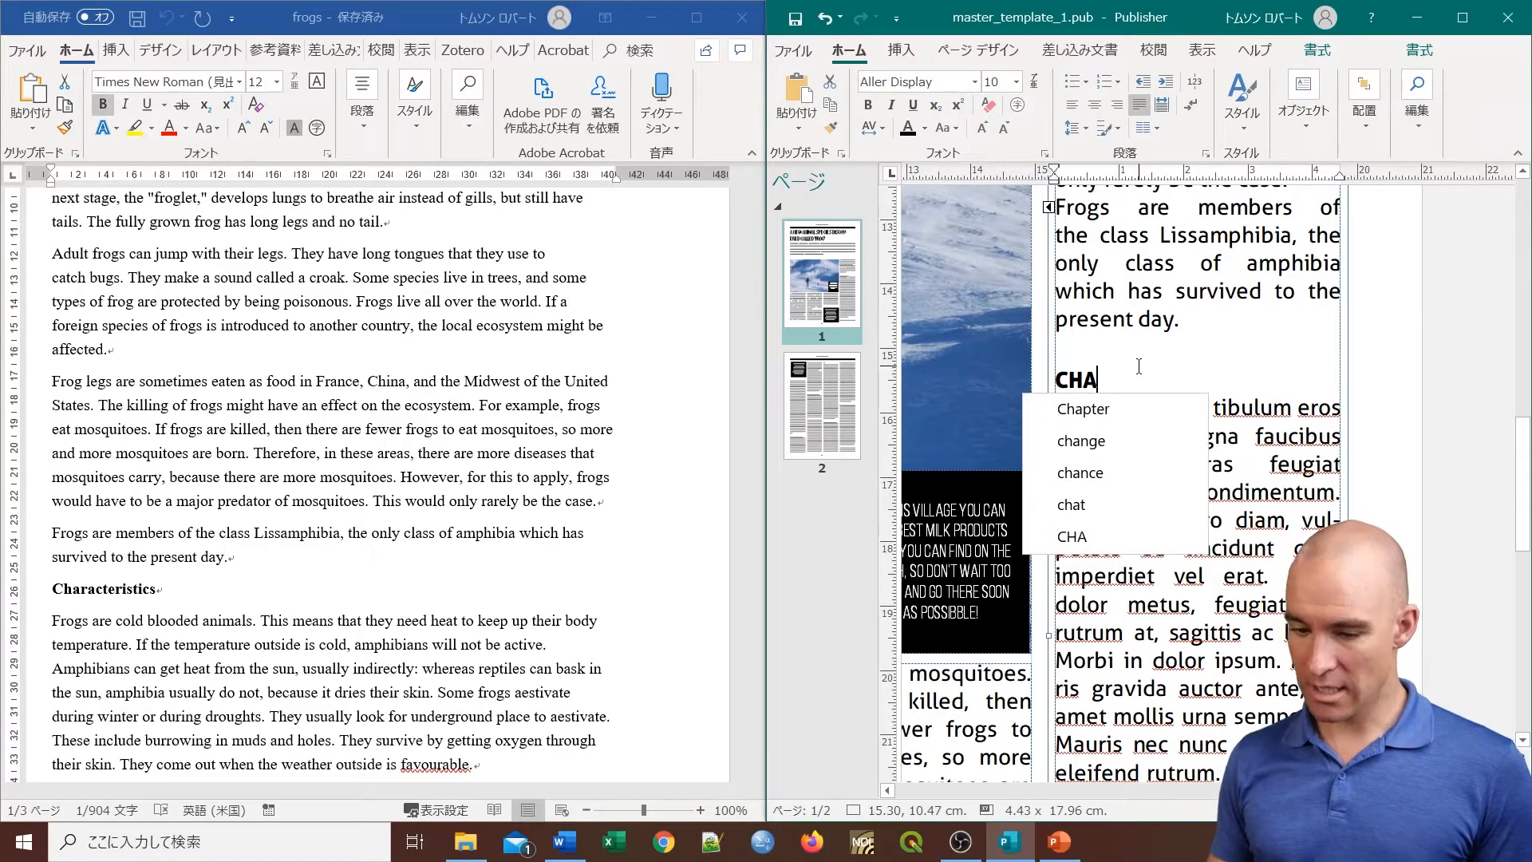
pyautogui.write('RAC')
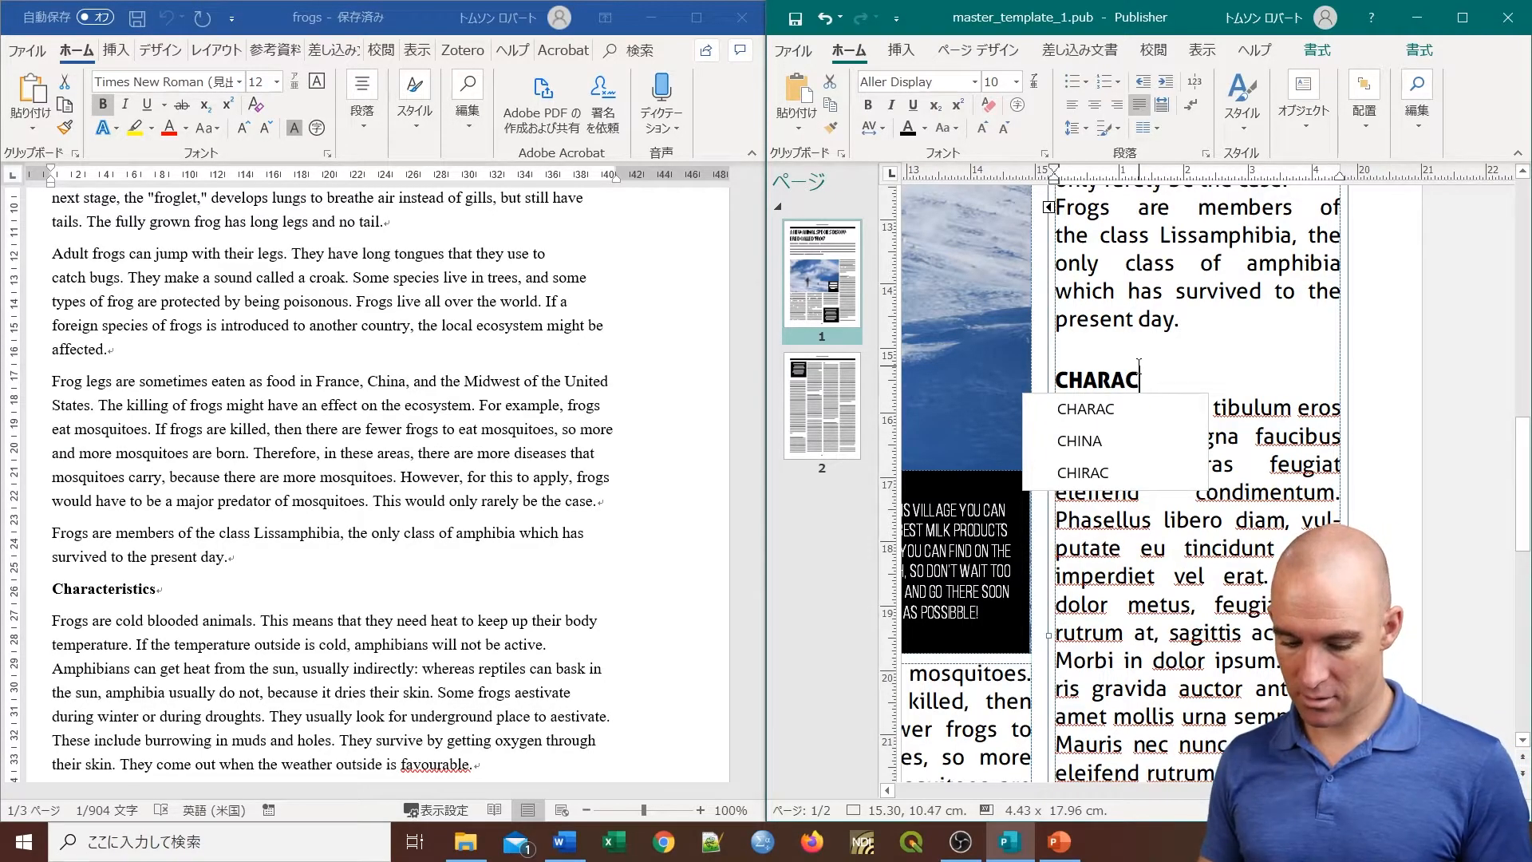
pyautogui.write('TERISTICS')
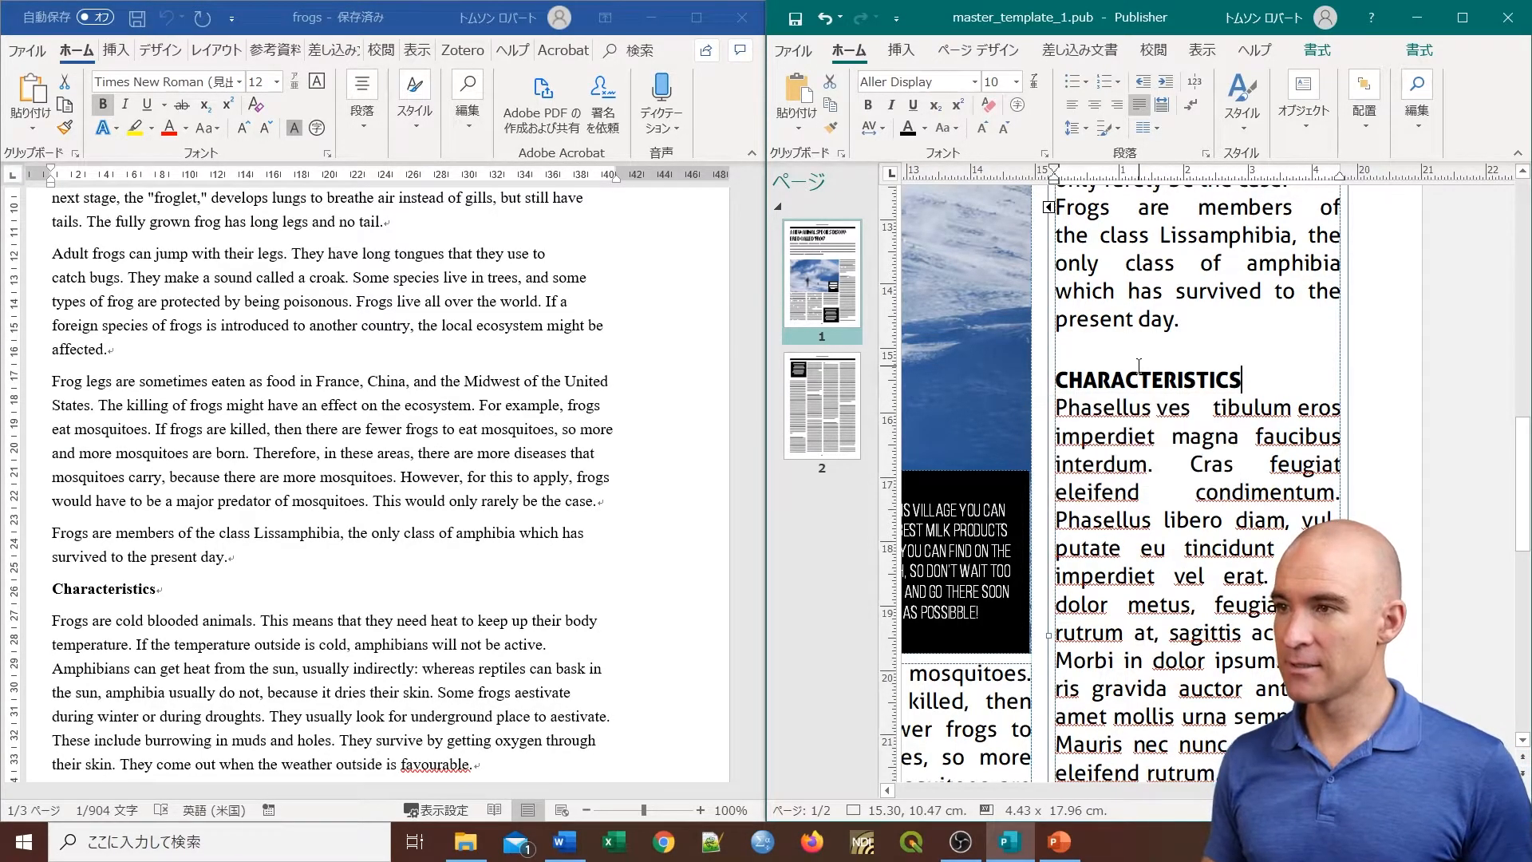
pyautogui.scroll(-3, 1169, 403)
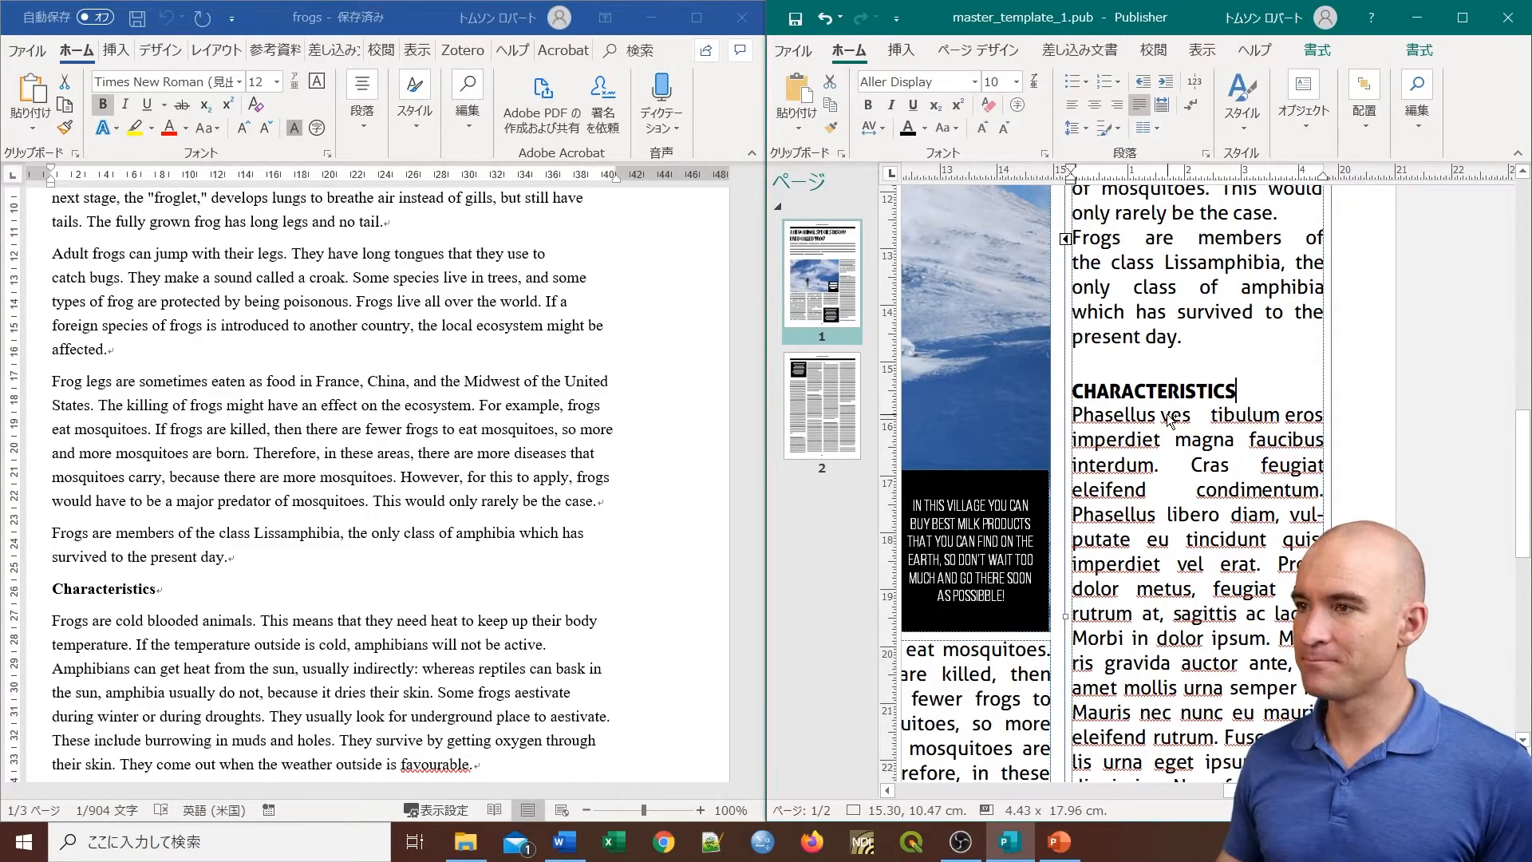
pyautogui.scroll(-1, 1178, 399)
pyautogui.click(1195, 414)
pyautogui.click(1196, 363)
pyautogui.moveTo(1216, 367); pyautogui.dragTo(1140, 367)
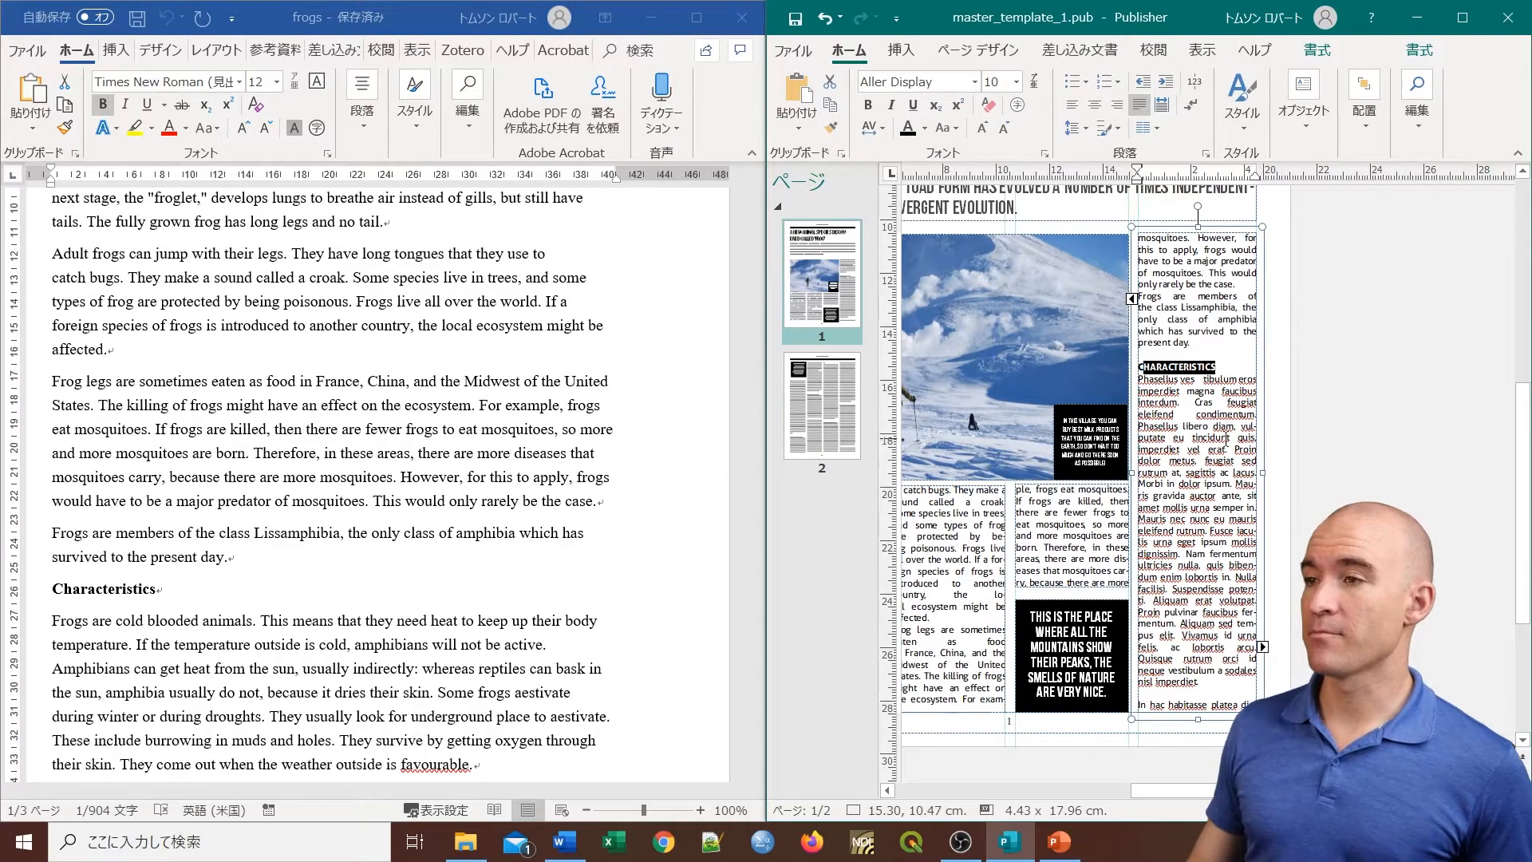
# Step: Copy the Characteristics body paragraph from the Word notes
pyautogui.click(603, 524)
pyautogui.scroll(-3, 537, 537)
pyautogui.scroll(-6, 457, 484)
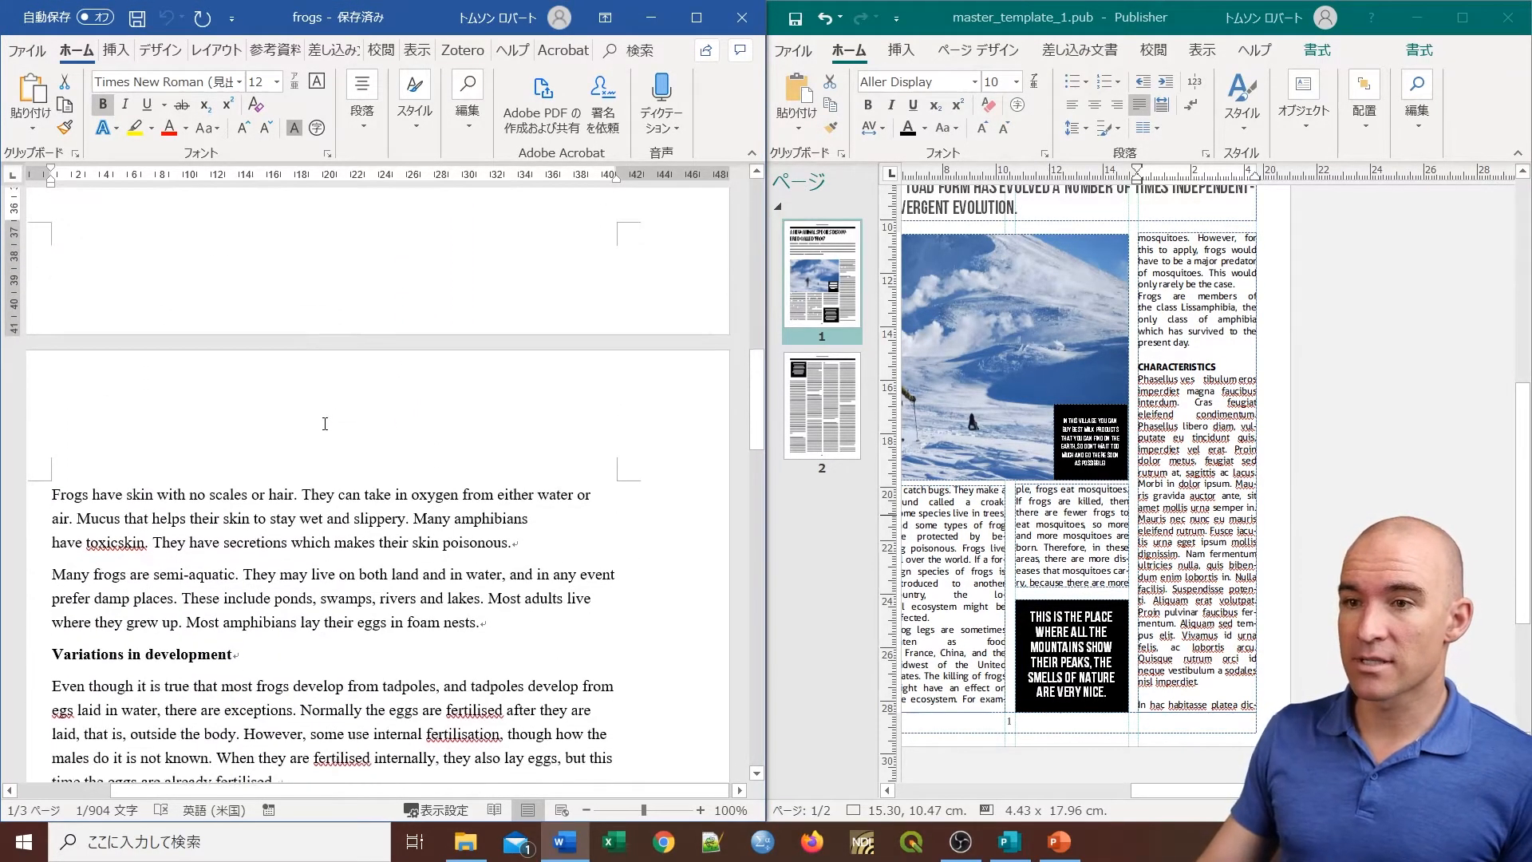
pyautogui.moveTo(484, 617); pyautogui.dragTo(53, 333)
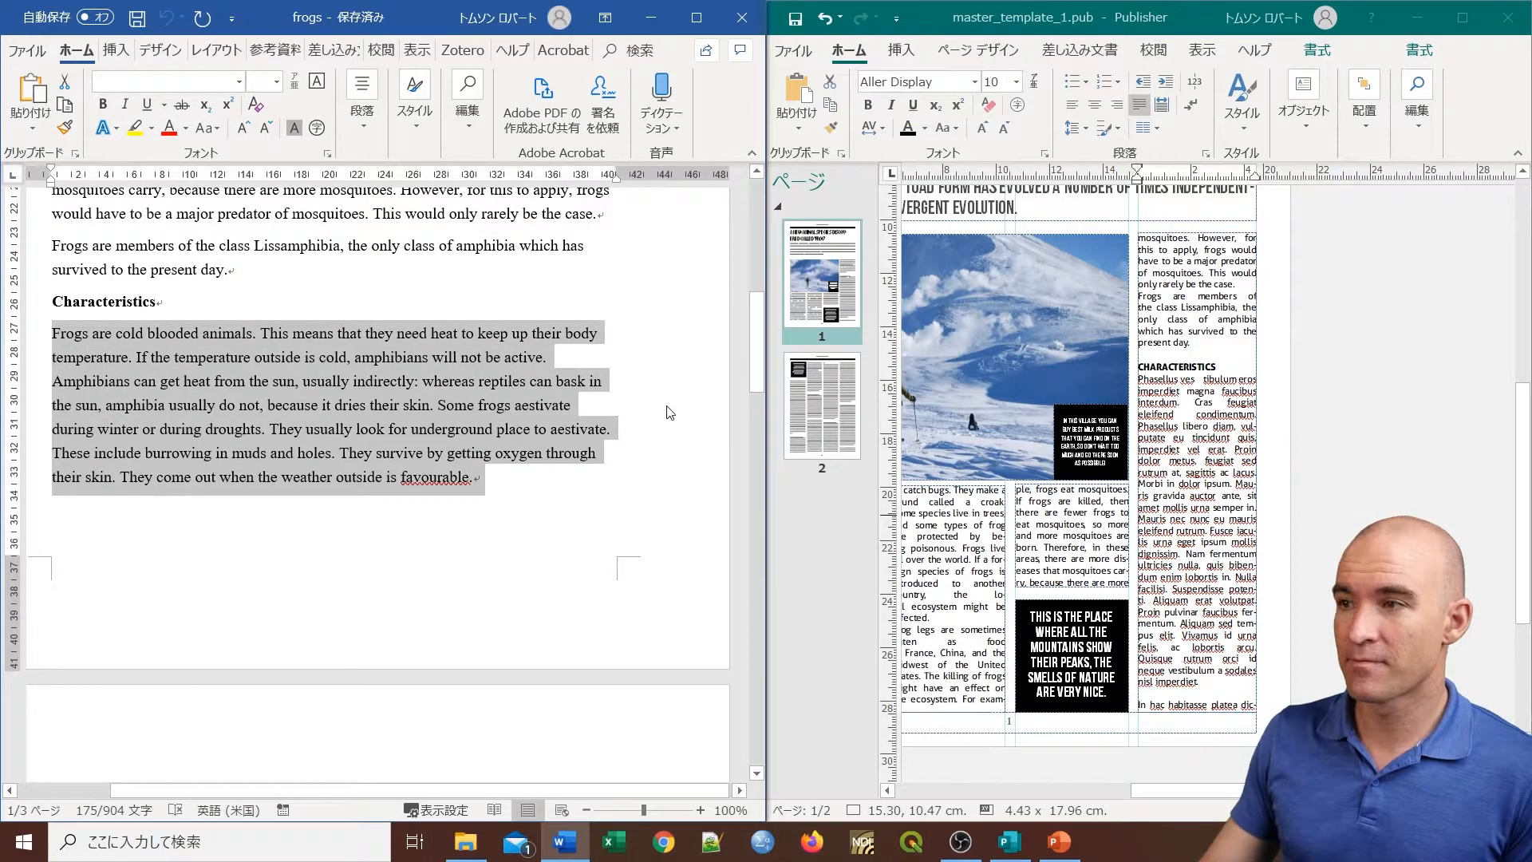
pyautogui.rightClick(368, 372)
pyautogui.click(434, 407)
pyautogui.scroll(-2, 1162, 377)
# Step: Replace the placeholder story under CHARACTERISTICS, through page 2, with the Word text as text only
pyautogui.click(1163, 376)
pyautogui.click(1164, 371)
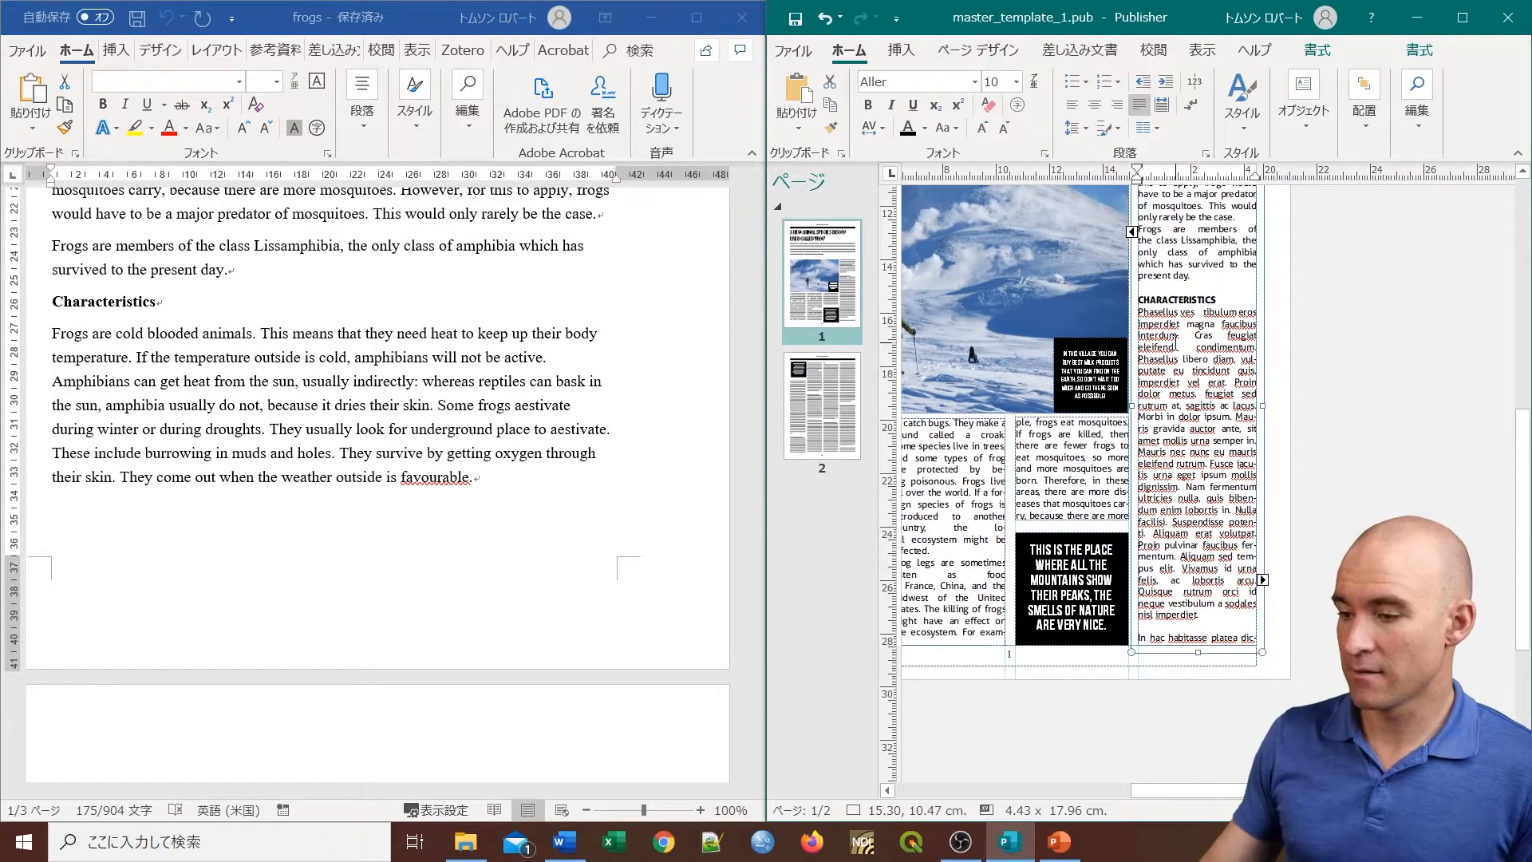
pyautogui.hotkey('shift', 'Down')
pyautogui.hotkey('shift', 'Down')
pyautogui.hotkey('shift', 'Down')
pyautogui.hotkey('shift', 'Down')
pyautogui.hotkey('shift', 'Down')
pyautogui.hotkey('shift', 'Down')
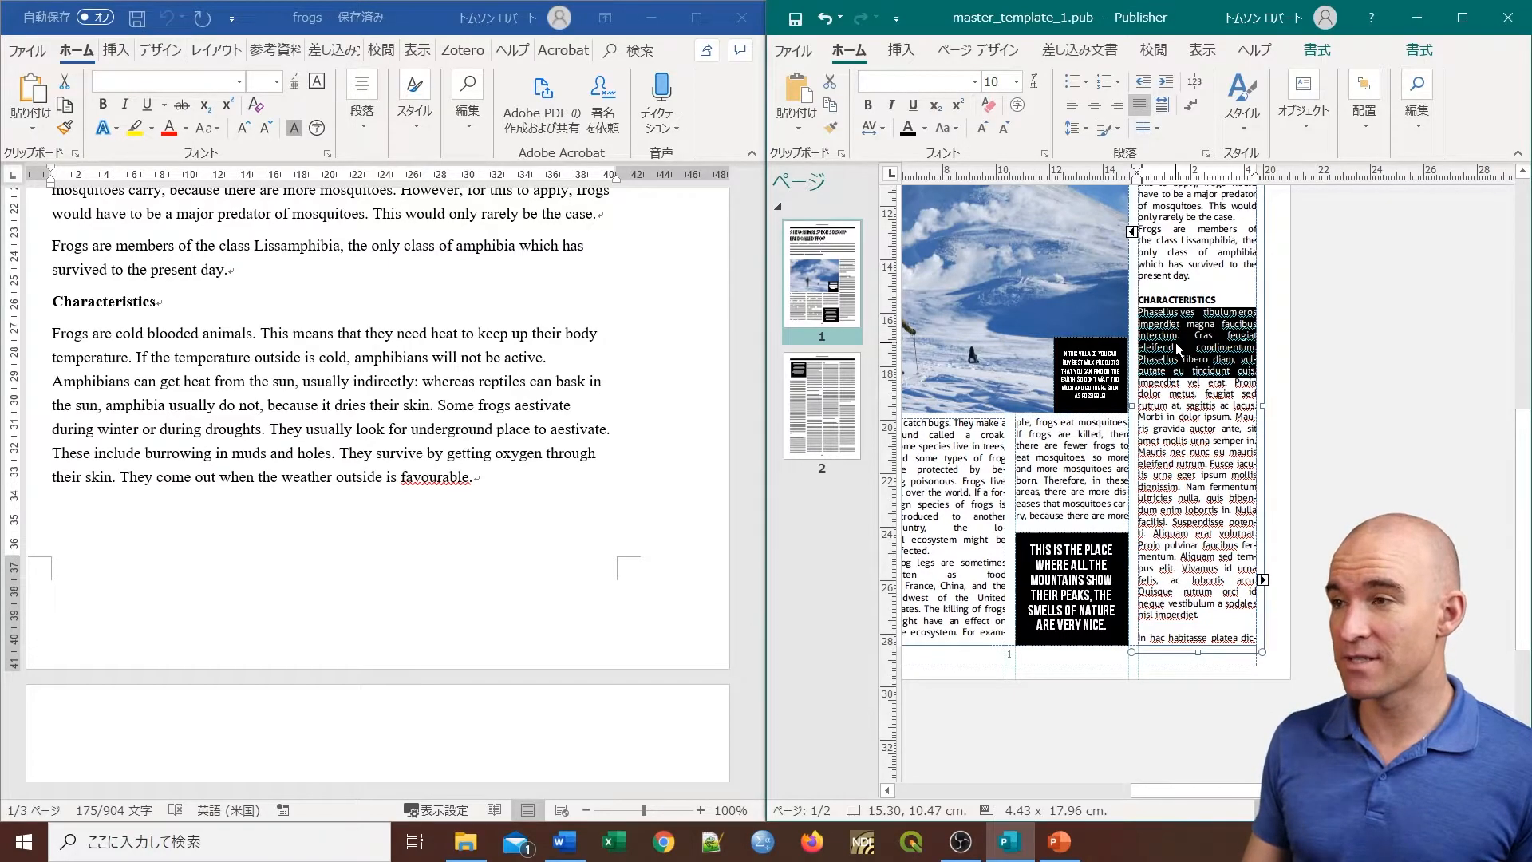
pyautogui.hotkey('shift', 'Down')
pyautogui.hotkey('shift', 'Down')
pyautogui.hotkey('shift', 'Down')
pyautogui.hotkey('shift', 'Down')
pyautogui.hotkey('shift', 'Down')
pyautogui.hotkey('shift', 'Down')
pyautogui.hotkey('shift', 'Down')
pyautogui.hotkey('shift', 'Down')
pyautogui.hotkey('shift', 'Down')
pyautogui.hotkey('shift', 'Down')
pyautogui.hotkey('shift', 'Down')
pyautogui.hotkey('shift', 'Down')
pyautogui.hotkey('shift', 'Down')
pyautogui.hotkey('shift', 'Down')
pyautogui.hotkey('shift', 'Down')
pyautogui.hotkey('shift', 'Down')
pyautogui.hotkey('shift', 'Down')
pyautogui.hotkey('shift', 'Down')
pyautogui.hotkey('shift', 'Down')
pyautogui.hotkey('shift', 'Down')
pyautogui.hotkey('shift', 'Down')
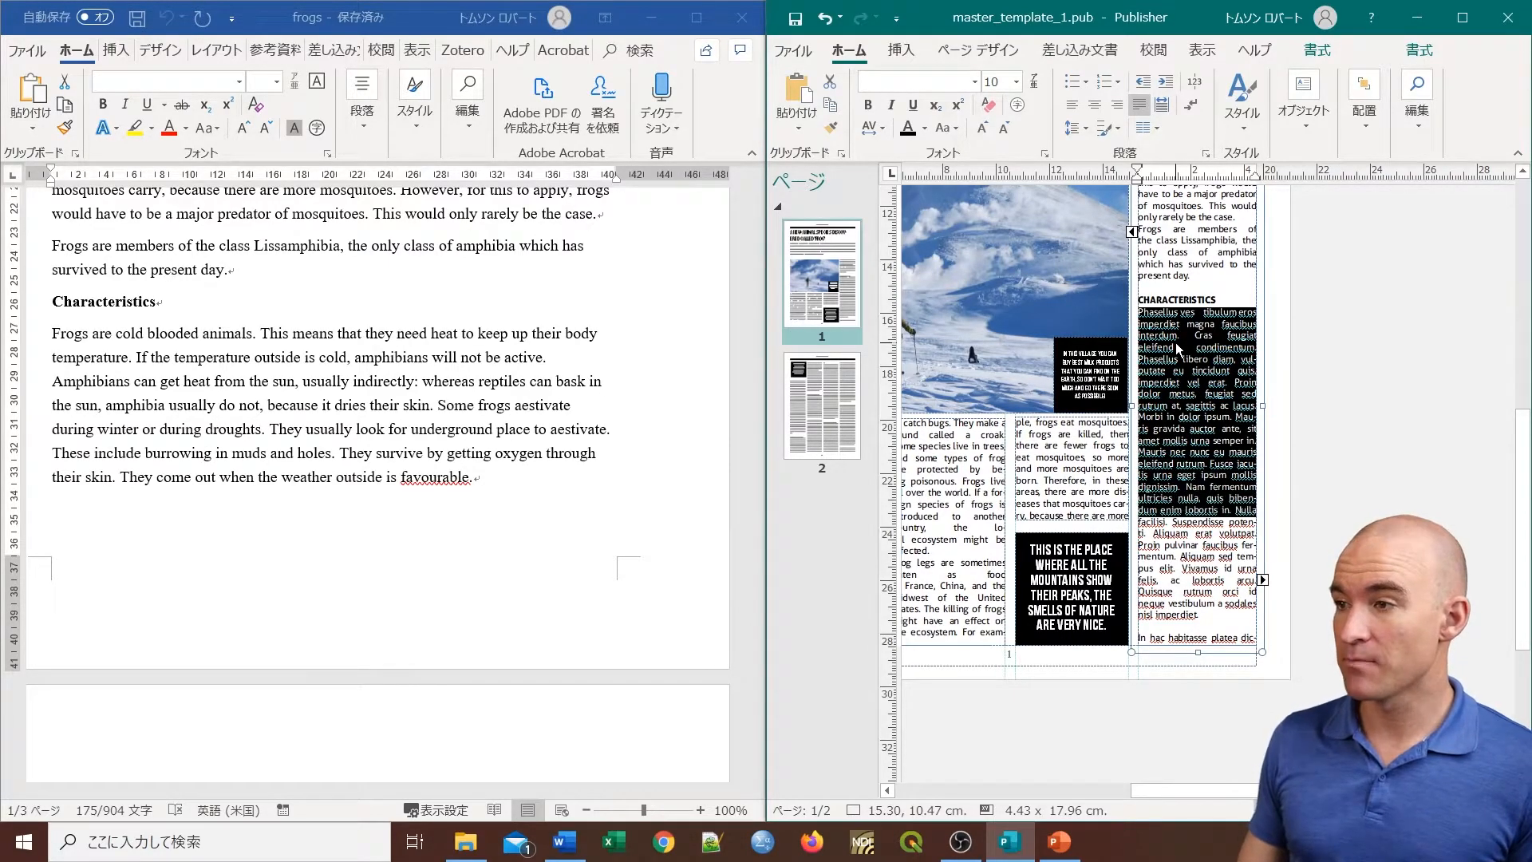
pyautogui.hotkey('shift', 'Down')
pyautogui.hotkey('shift', 'Down')
pyautogui.hotkey('shift', 'Down')
pyautogui.hotkey('shift', 'Down')
pyautogui.hotkey('shift', 'Down')
pyautogui.hotkey('shift', 'Down')
pyautogui.hotkey('shift', 'Down')
pyautogui.hotkey('shift', 'Down')
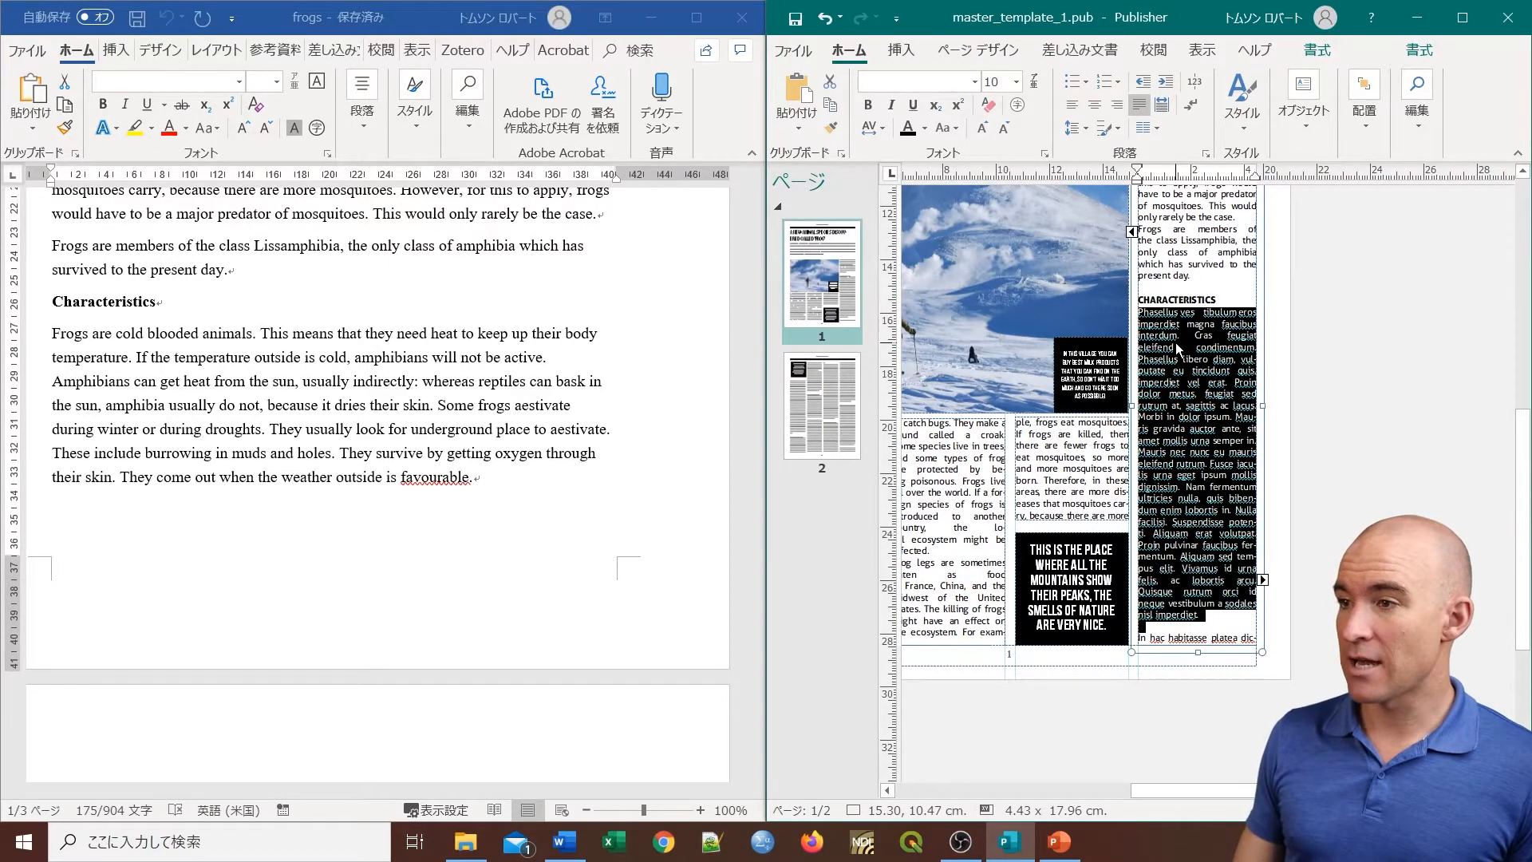
pyautogui.hotkey('shift', 'Down')
pyautogui.hotkey('shift', 'Down')
pyautogui.hotkey('shift', 'Down')
pyautogui.hotkey('shift', 'Down')
pyautogui.hotkey('shift', 'Down')
pyautogui.hotkey('shift', 'Down')
pyautogui.hotkey('shift', 'Down')
pyautogui.hotkey('shift', 'Down')
pyautogui.hotkey('shift', 'Down')
pyautogui.hotkey('shift', 'Down')
pyautogui.hotkey('shift', 'Down')
pyautogui.hotkey('shift', 'Down')
pyautogui.hotkey('shift', 'Down')
pyautogui.hotkey('shift', 'Down')
pyautogui.hotkey('shift', 'Down')
pyautogui.hotkey('shift', 'Down')
pyautogui.hotkey('shift', 'Down')
pyautogui.hotkey('shift', 'Down')
pyautogui.hotkey('shift', 'Down')
pyautogui.hotkey('shift', 'Down')
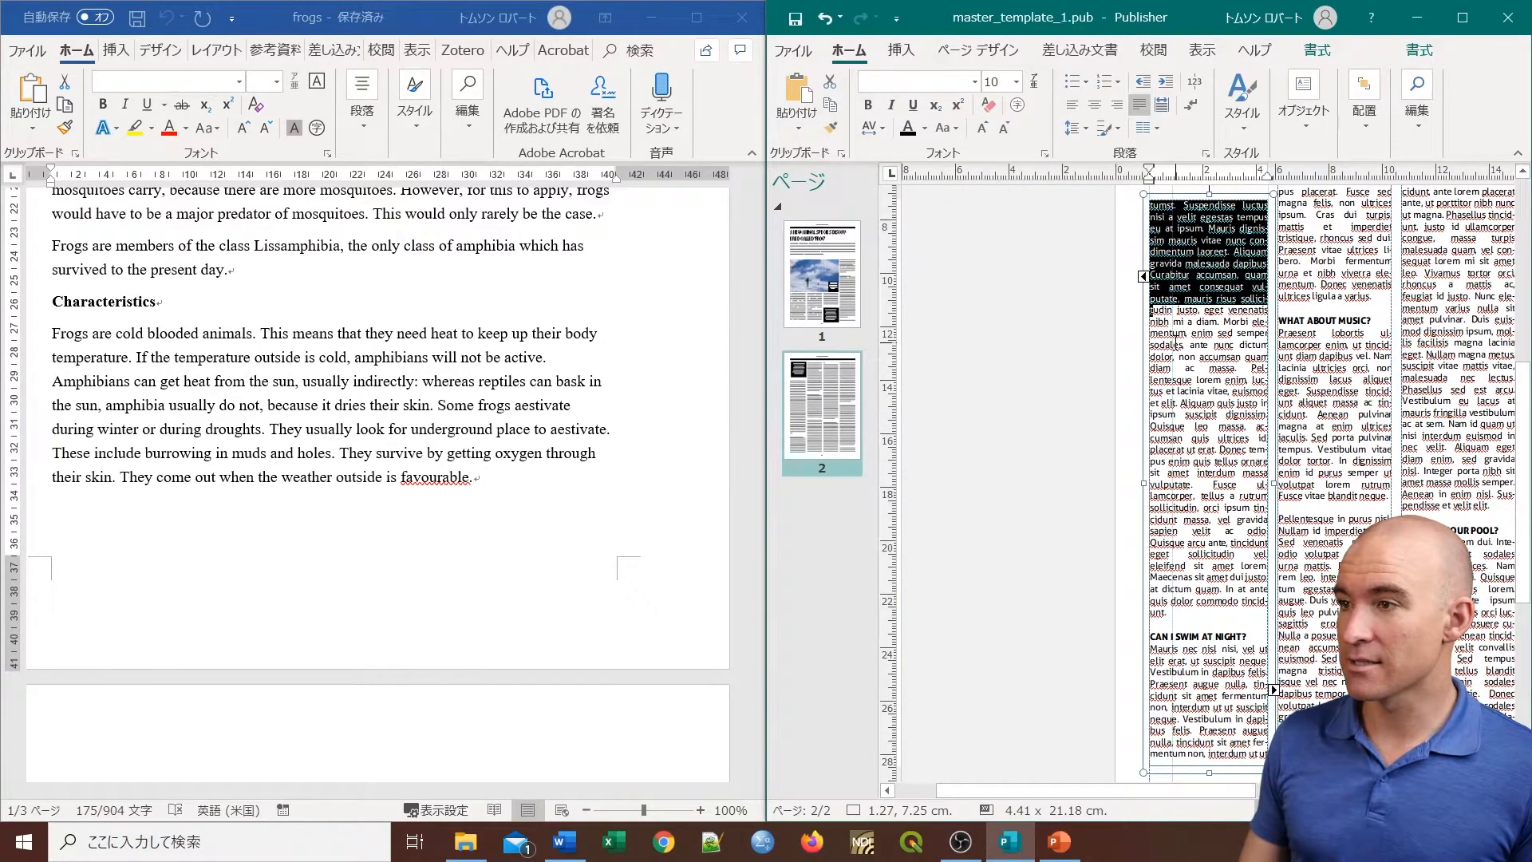
pyautogui.hotkey('shift', 'Down')
pyautogui.hotkey('shift', 'Down')
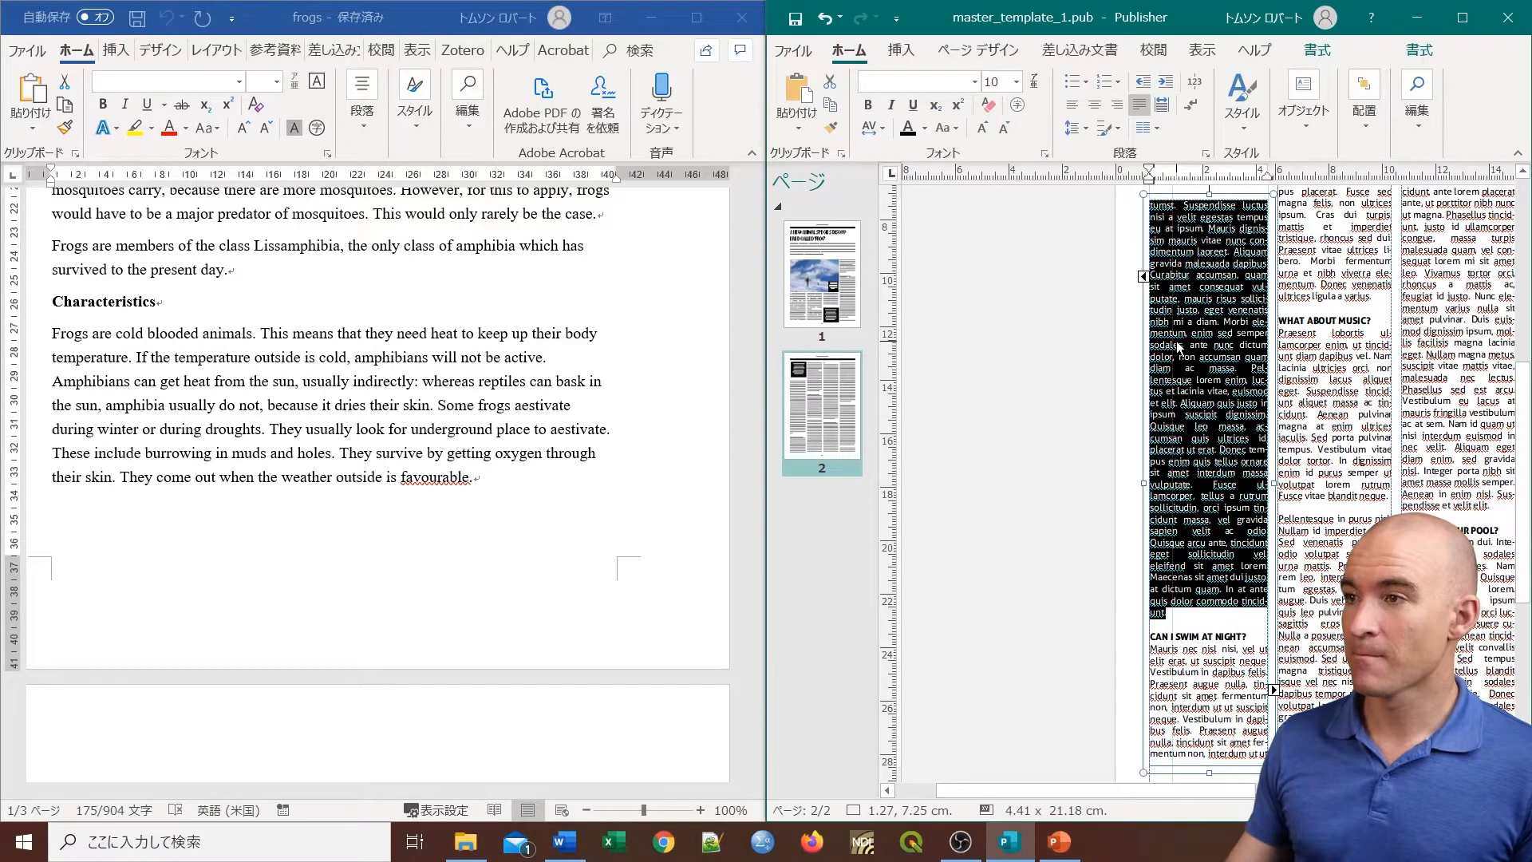
pyautogui.rightClick(1178, 348)
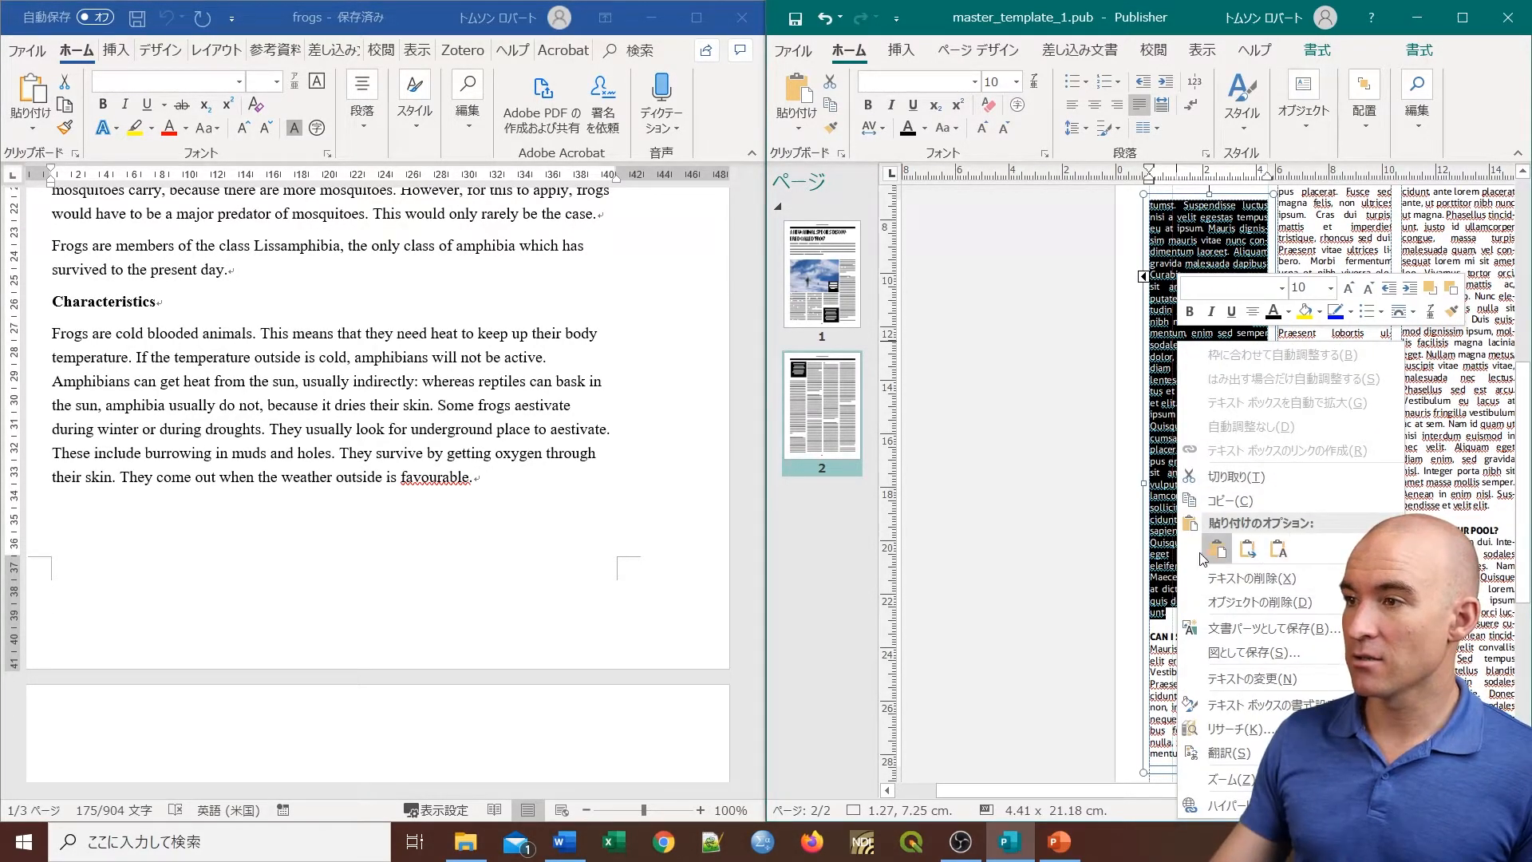
pyautogui.click(1278, 549)
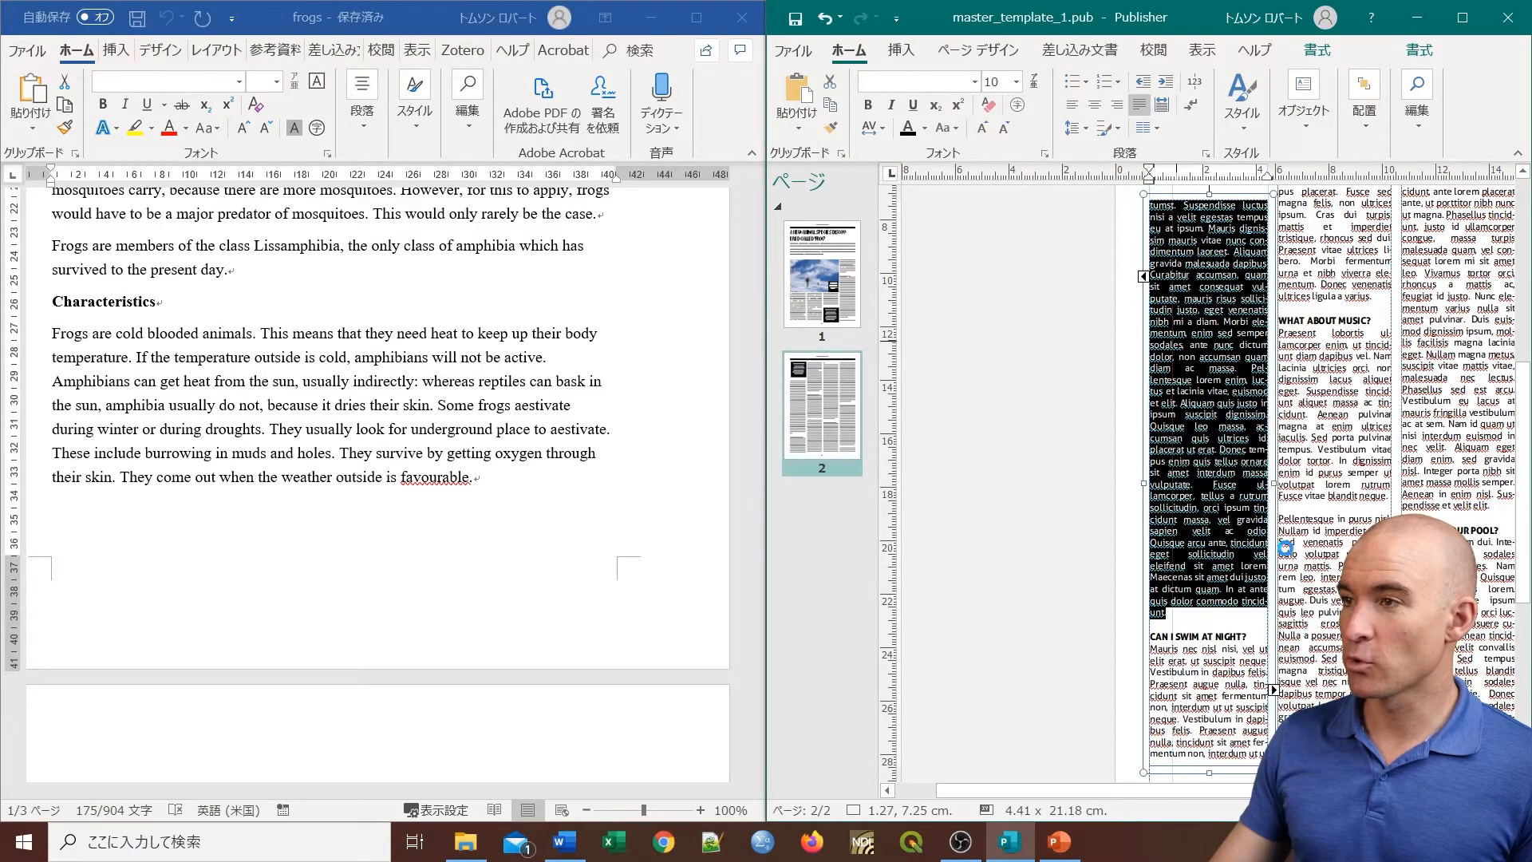
# Step: Remove the empty paragraph after the frog text
pyautogui.scroll(3, 1300, 506)
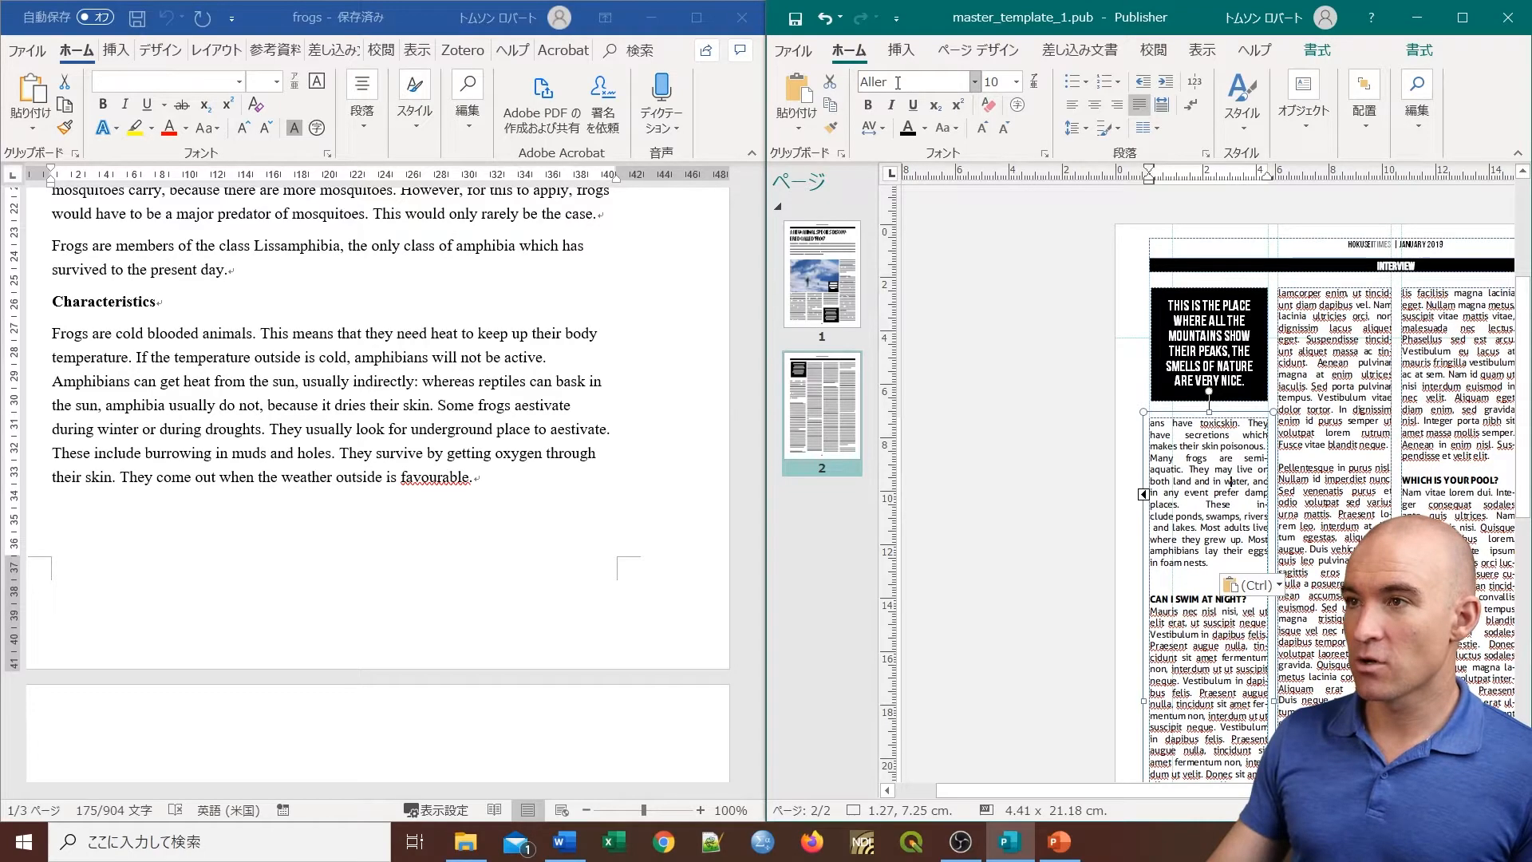
pyautogui.scroll(-1, 1184, 495)
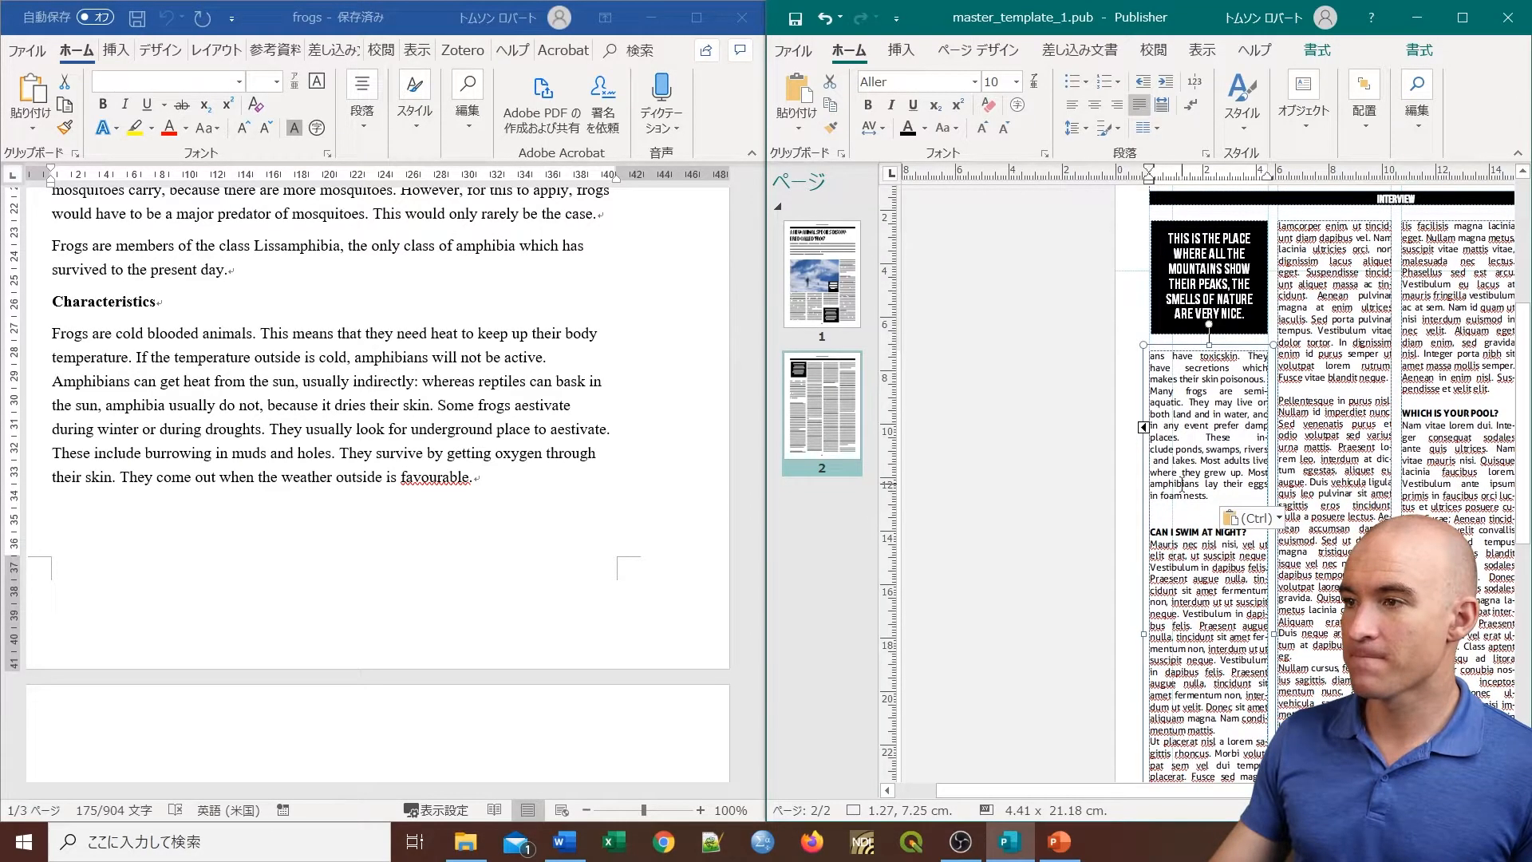
pyautogui.press('BackSpace')
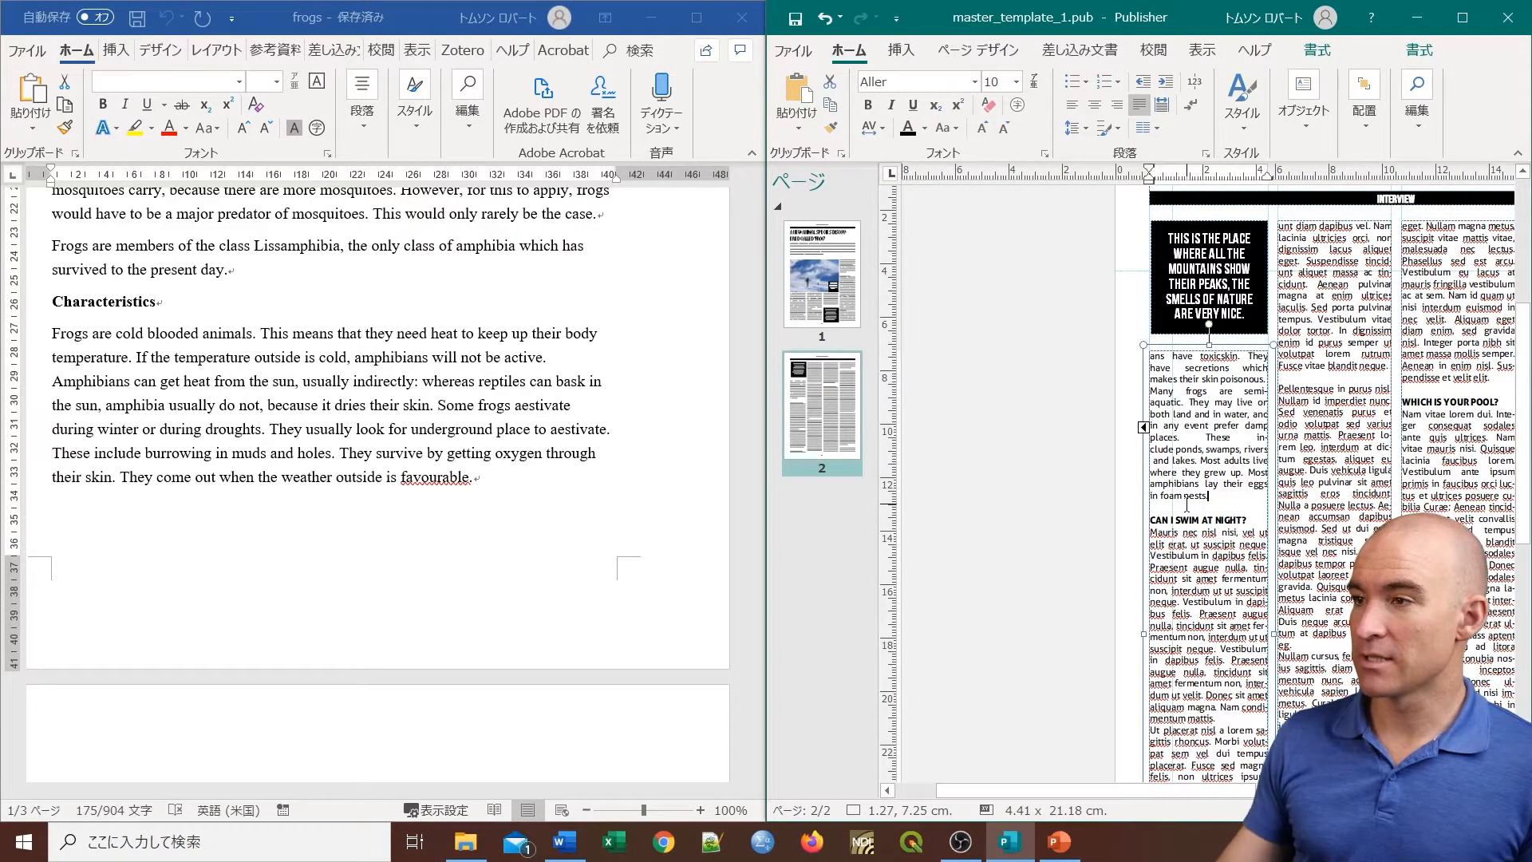
pyautogui.scroll(-10, 279, 379)
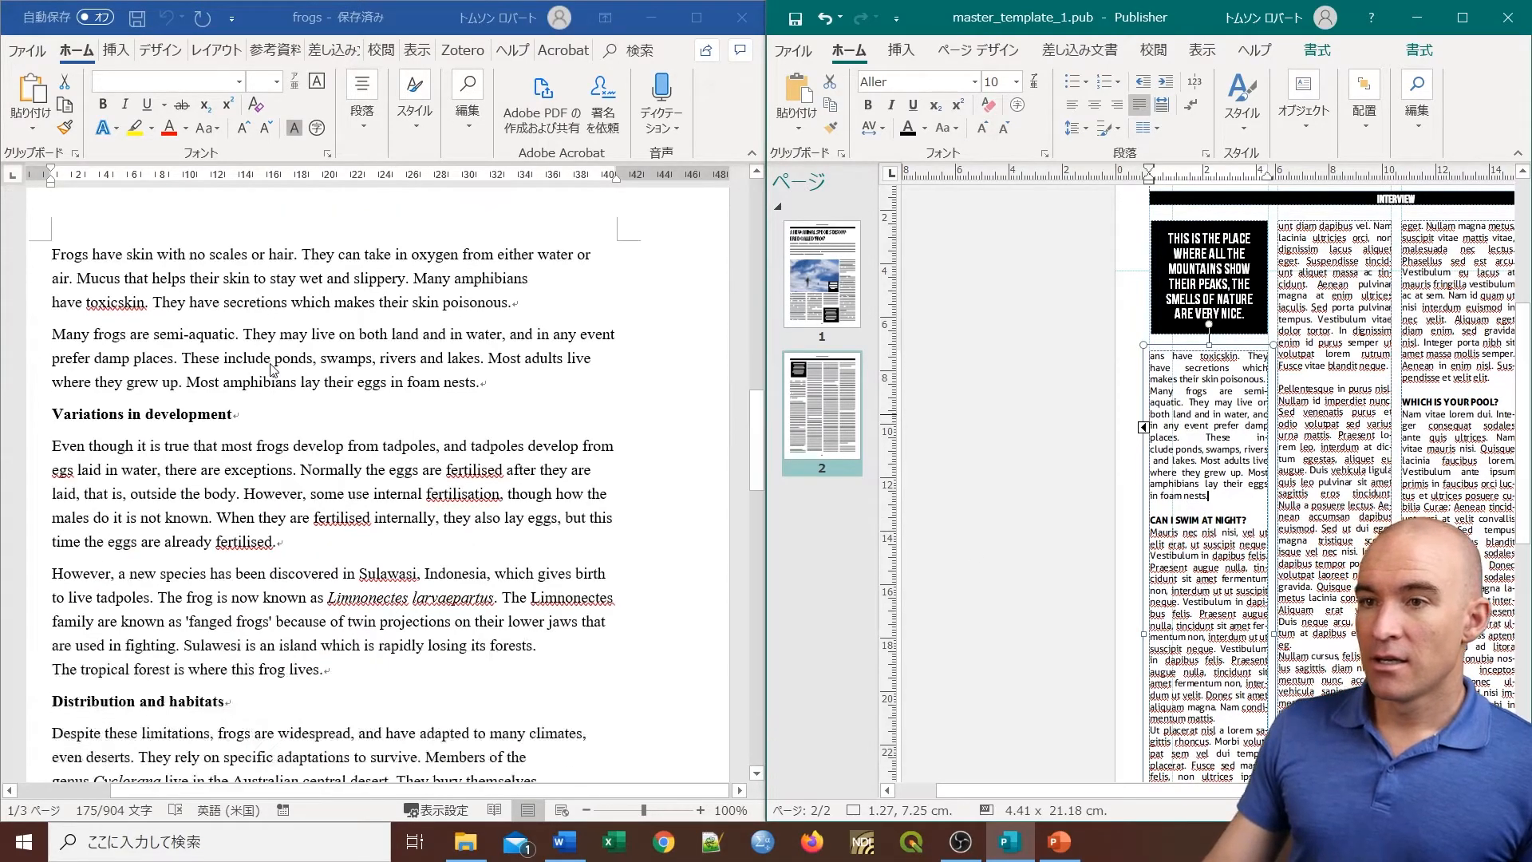
pyautogui.scroll(7, 271, 372)
pyautogui.scroll(-3, 272, 375)
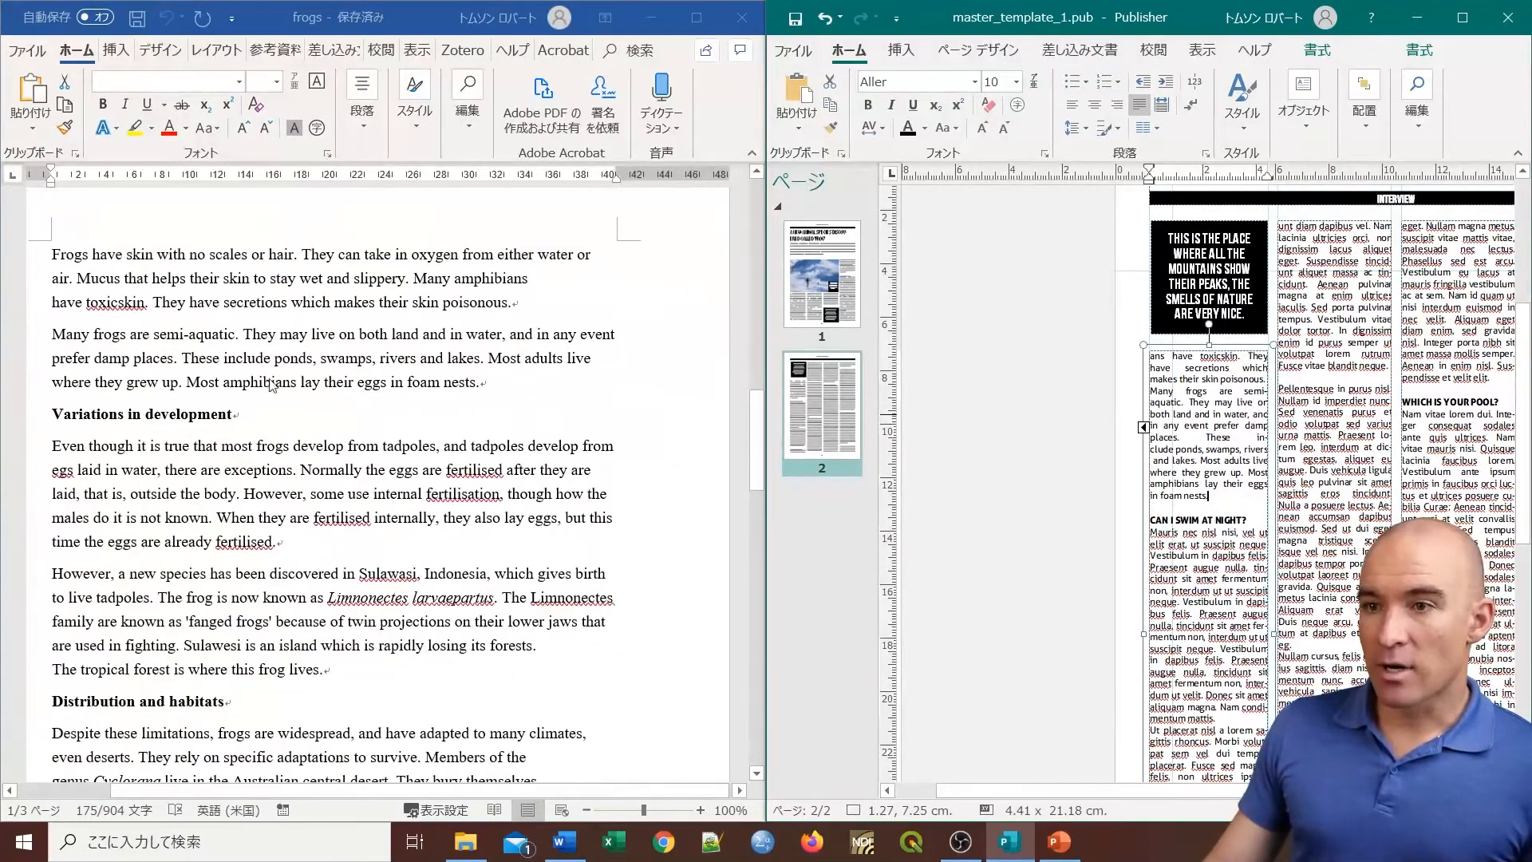
# Step: Copy the 'Variations in development' heading in Word, undoing an accidental paste over it
pyautogui.click(231, 416)
pyautogui.moveTo(231, 416); pyautogui.dragTo(102, 426)
pyautogui.rightClick(102, 421)
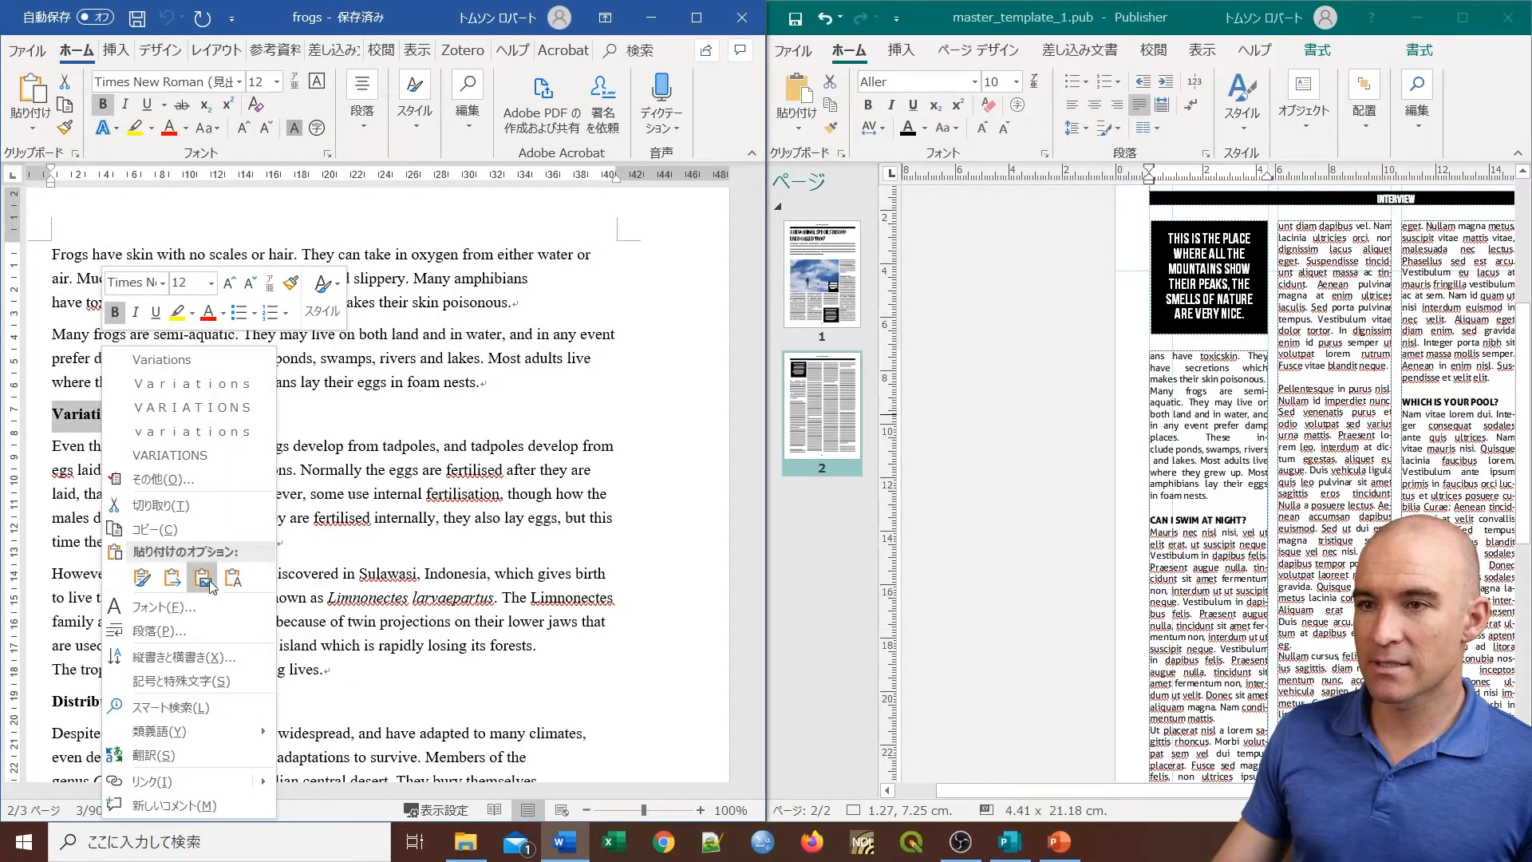
pyautogui.click(235, 584)
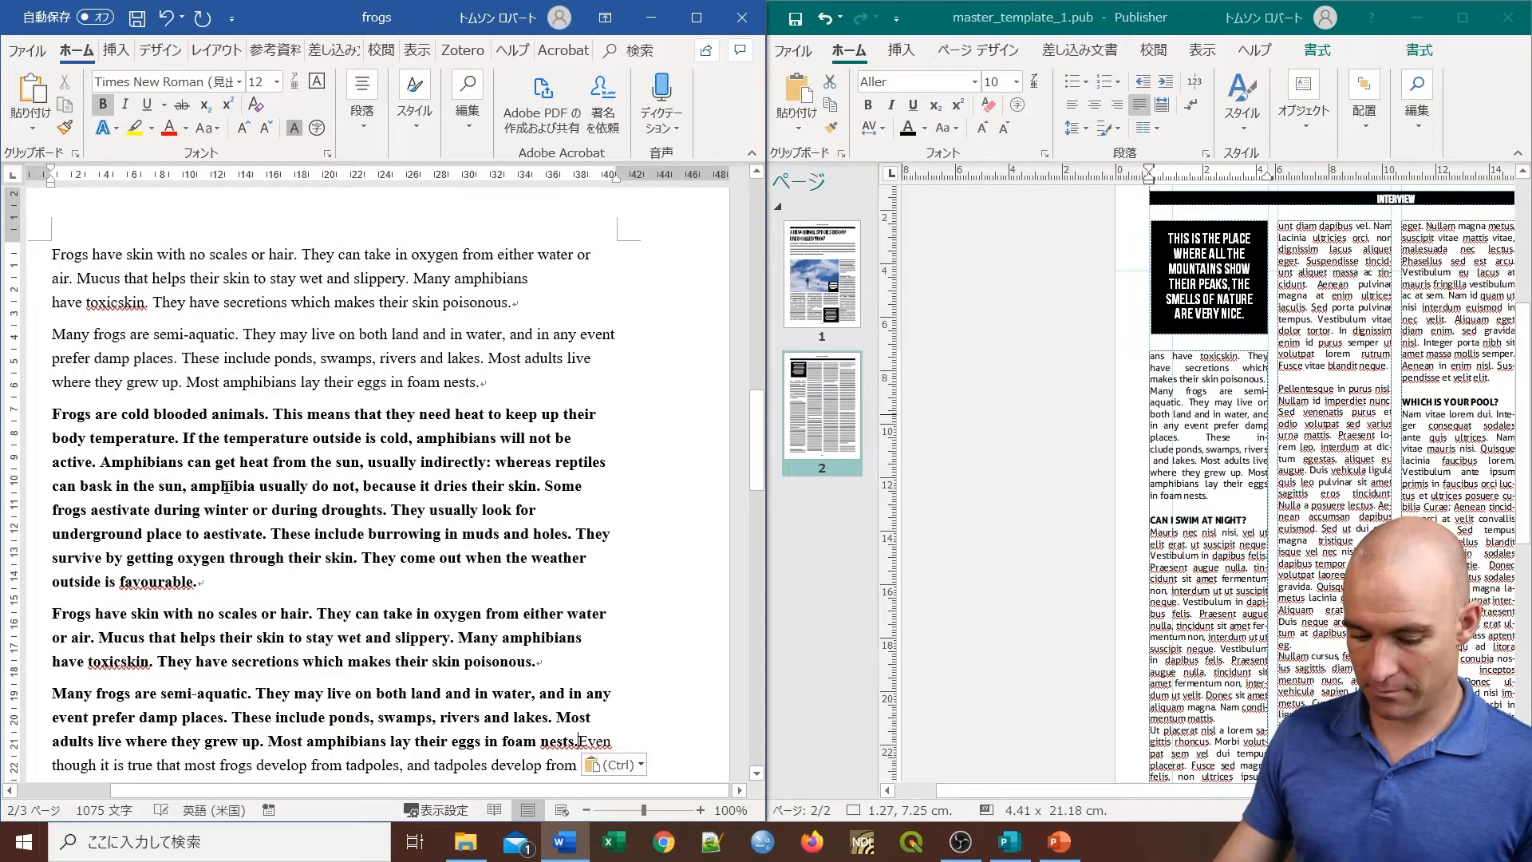
pyautogui.press('ctrl')
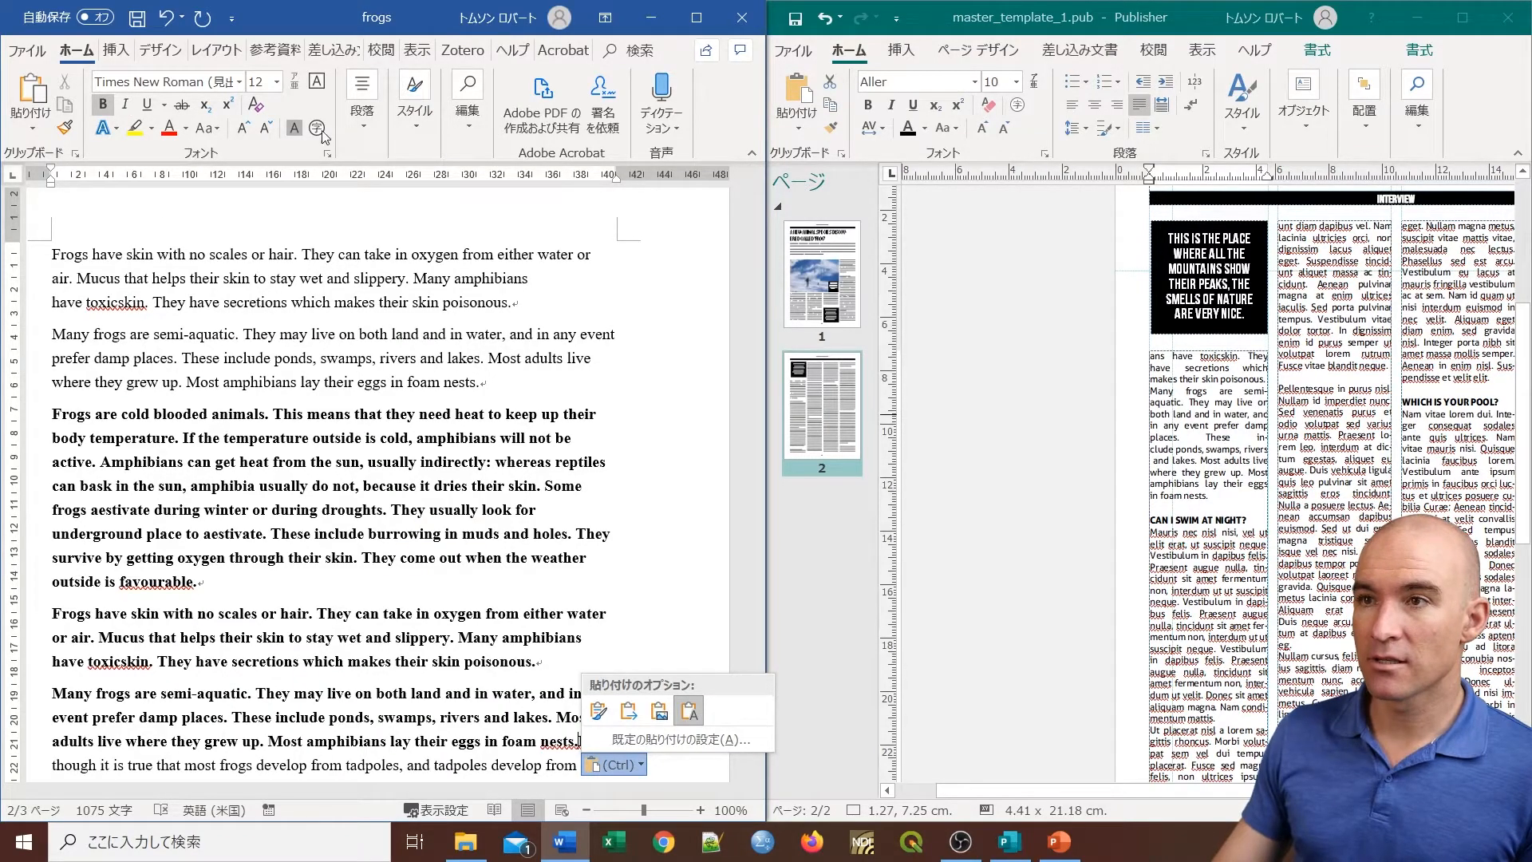
pyautogui.click(166, 16)
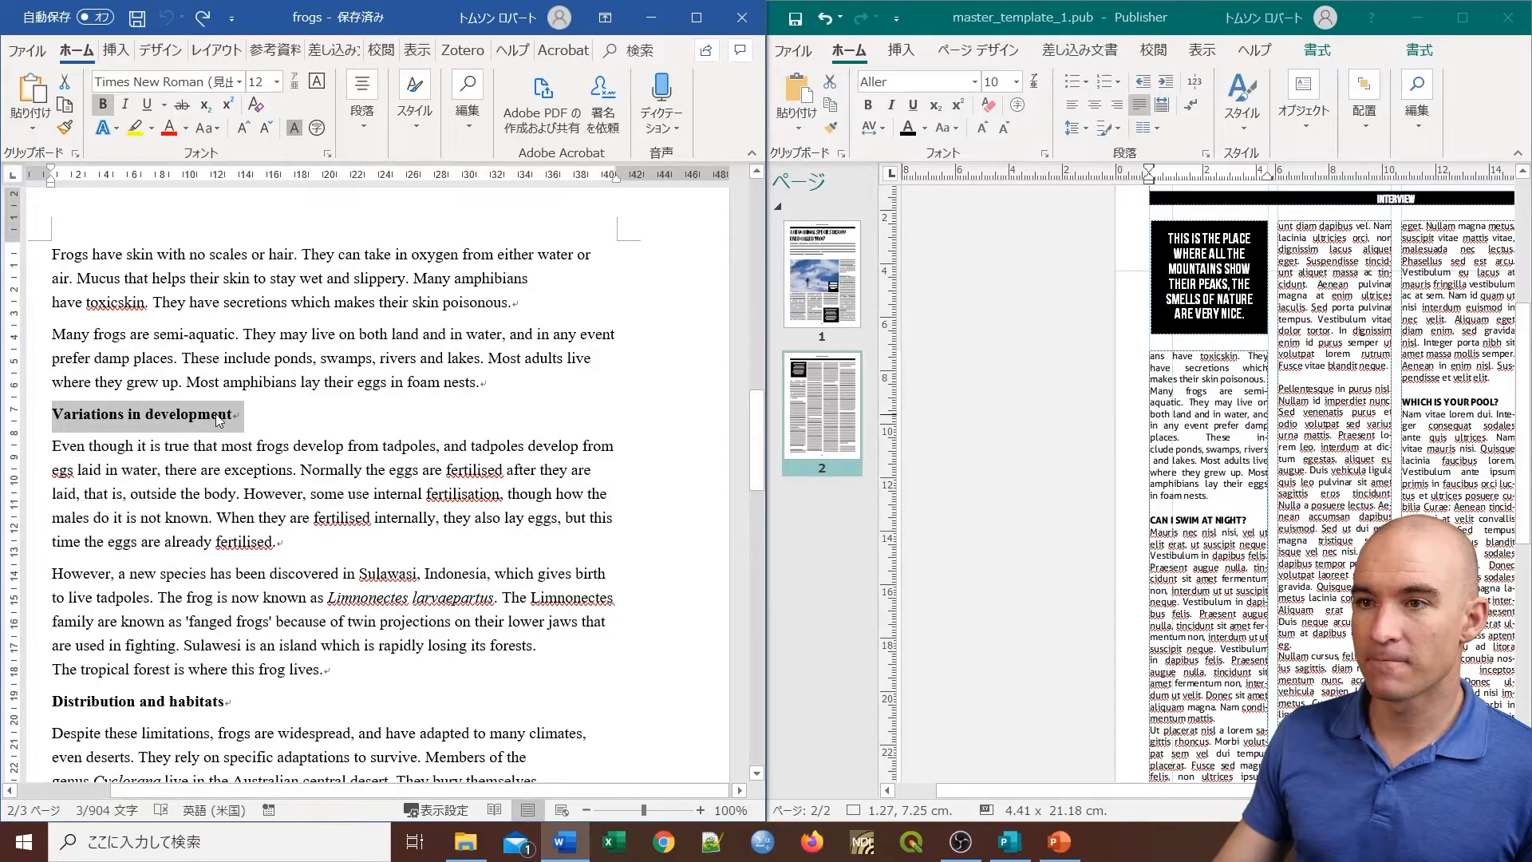
pyautogui.click(233, 416)
pyautogui.moveTo(232, 416); pyautogui.dragTo(52, 416)
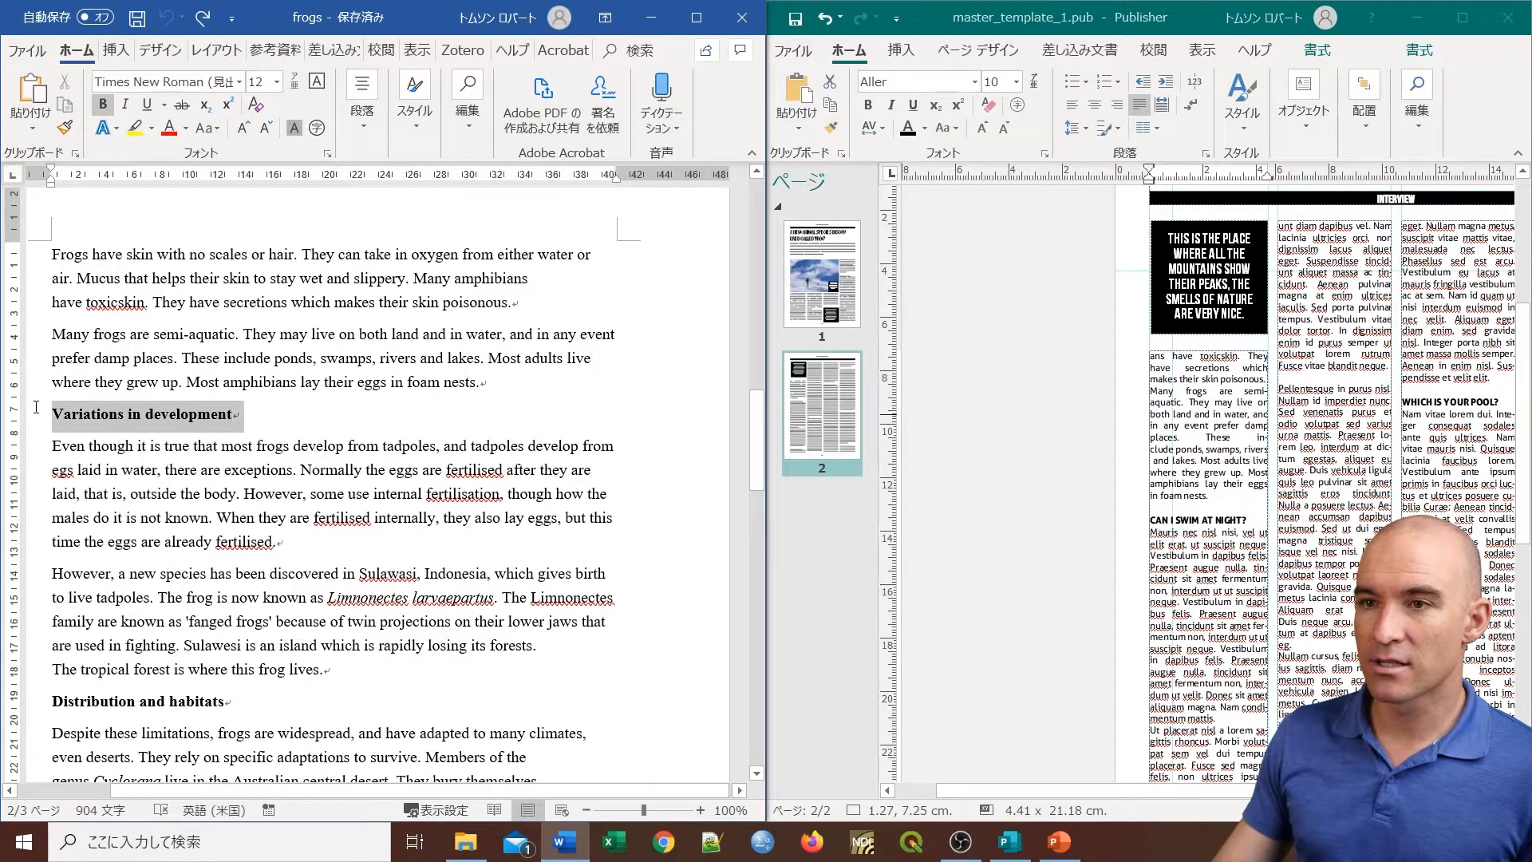
pyautogui.rightClick(89, 421)
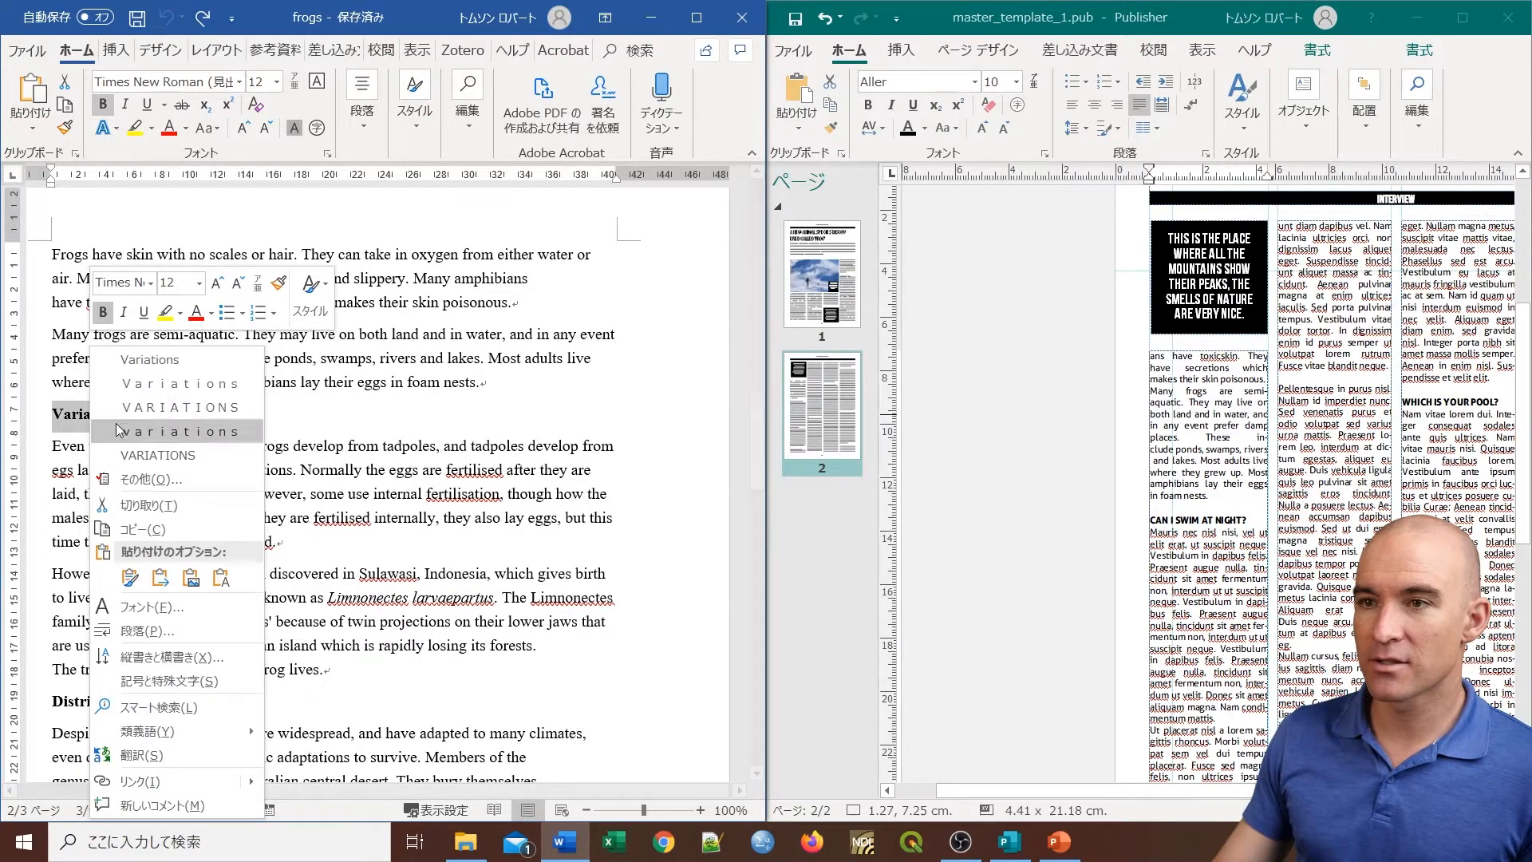
pyautogui.click(154, 526)
# Step: Replace 'CAN I SWIM AT NIGHT?' with text-only 'Variations in development' and delete the extra line
pyautogui.click(1249, 528)
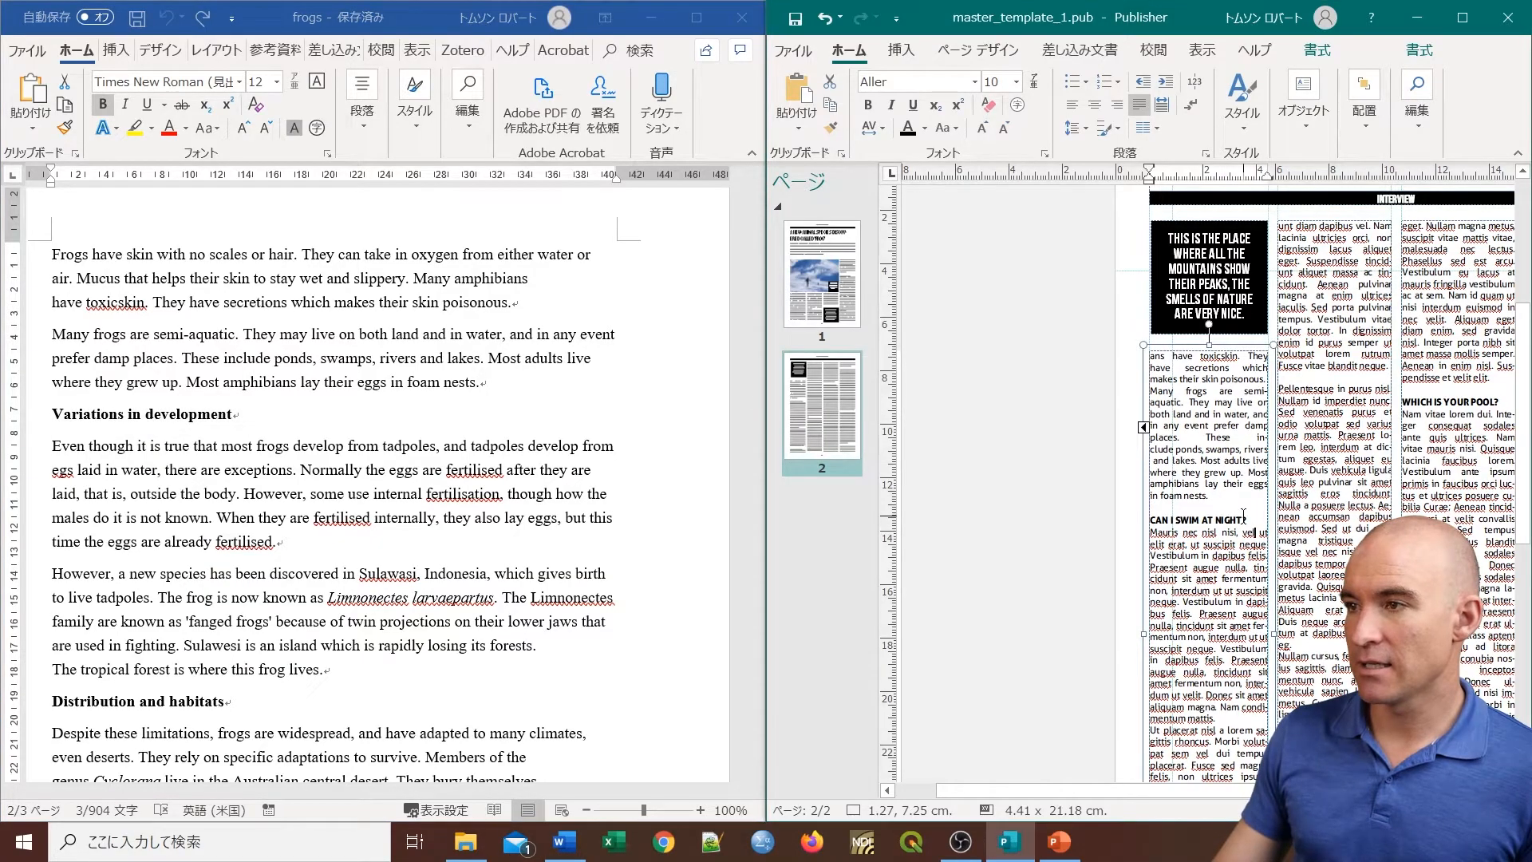
pyautogui.moveTo(1252, 519); pyautogui.dragTo(1150, 520)
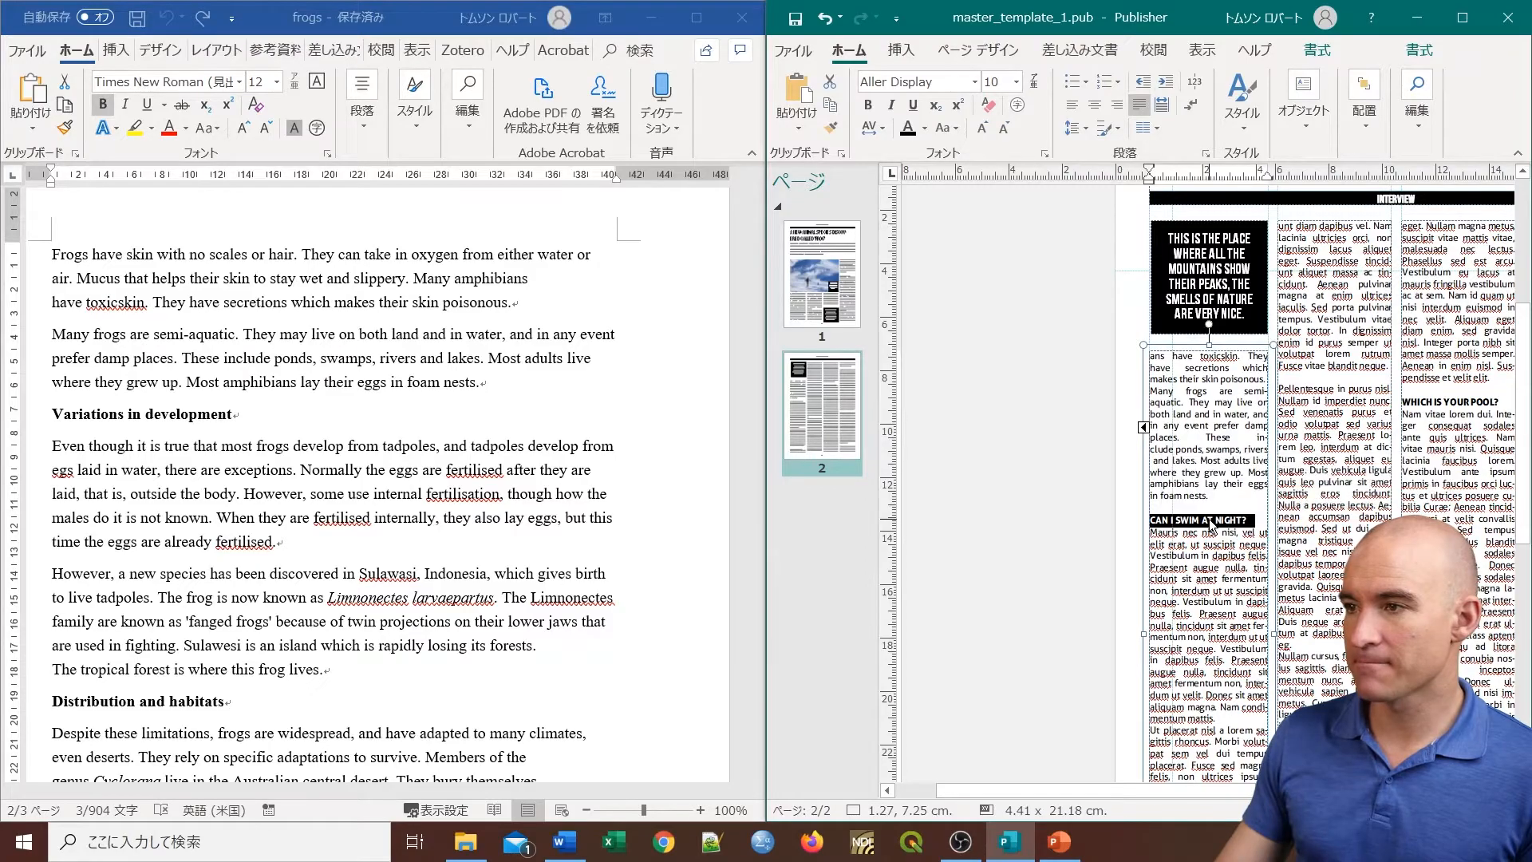
pyautogui.click(1156, 521)
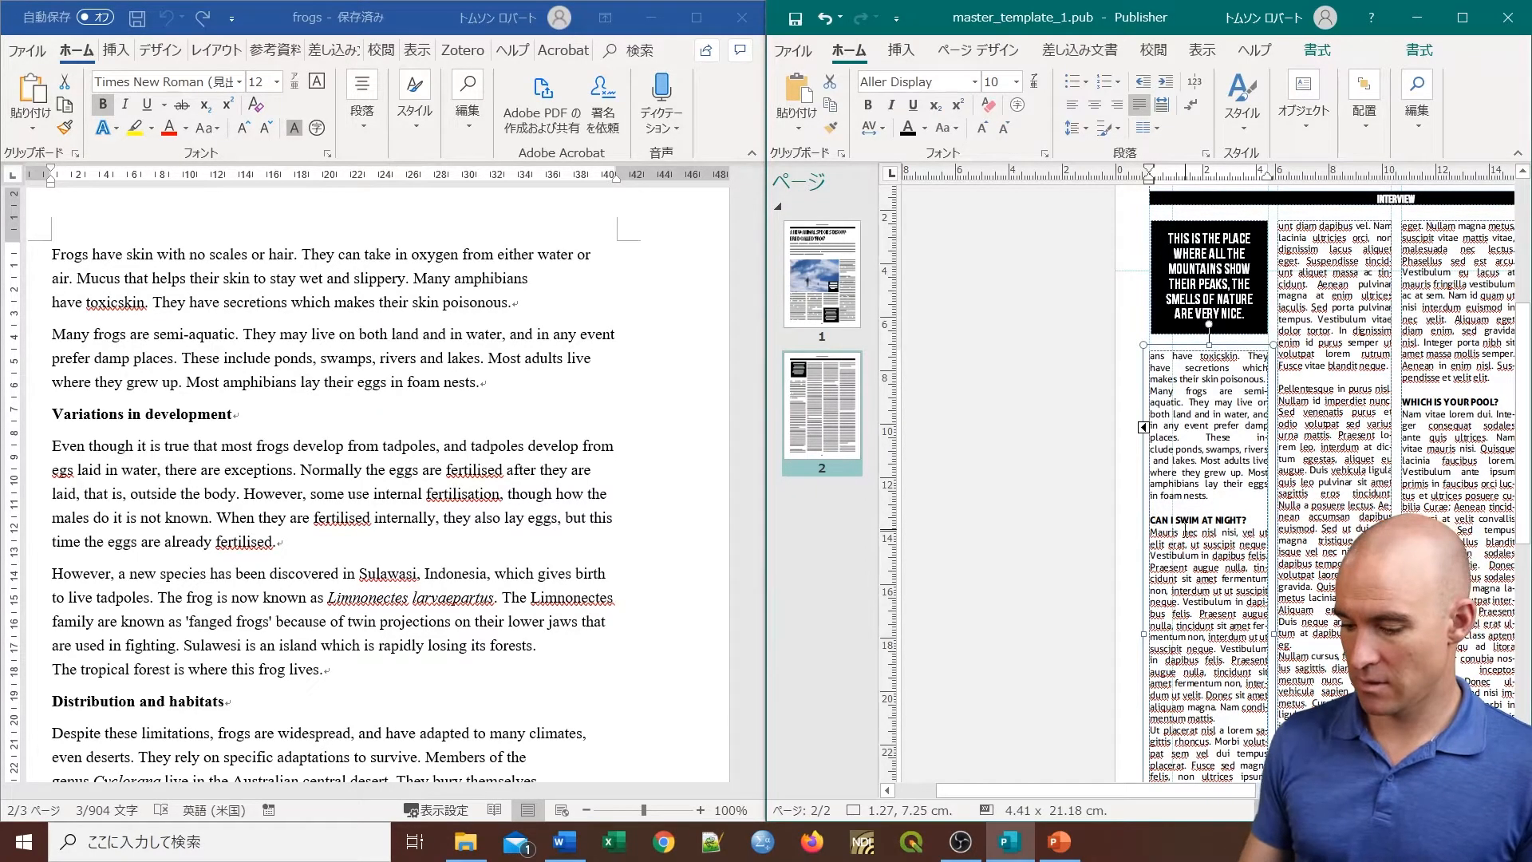
pyautogui.moveTo(1151, 520); pyautogui.dragTo(1199, 520)
pyautogui.hotkey('shift', 'Right')
pyautogui.hotkey('shift', 'Right')
pyautogui.hotkey('shift', 'Right')
pyautogui.hotkey('shift', 'Right')
pyautogui.hotkey('shift', 'Right')
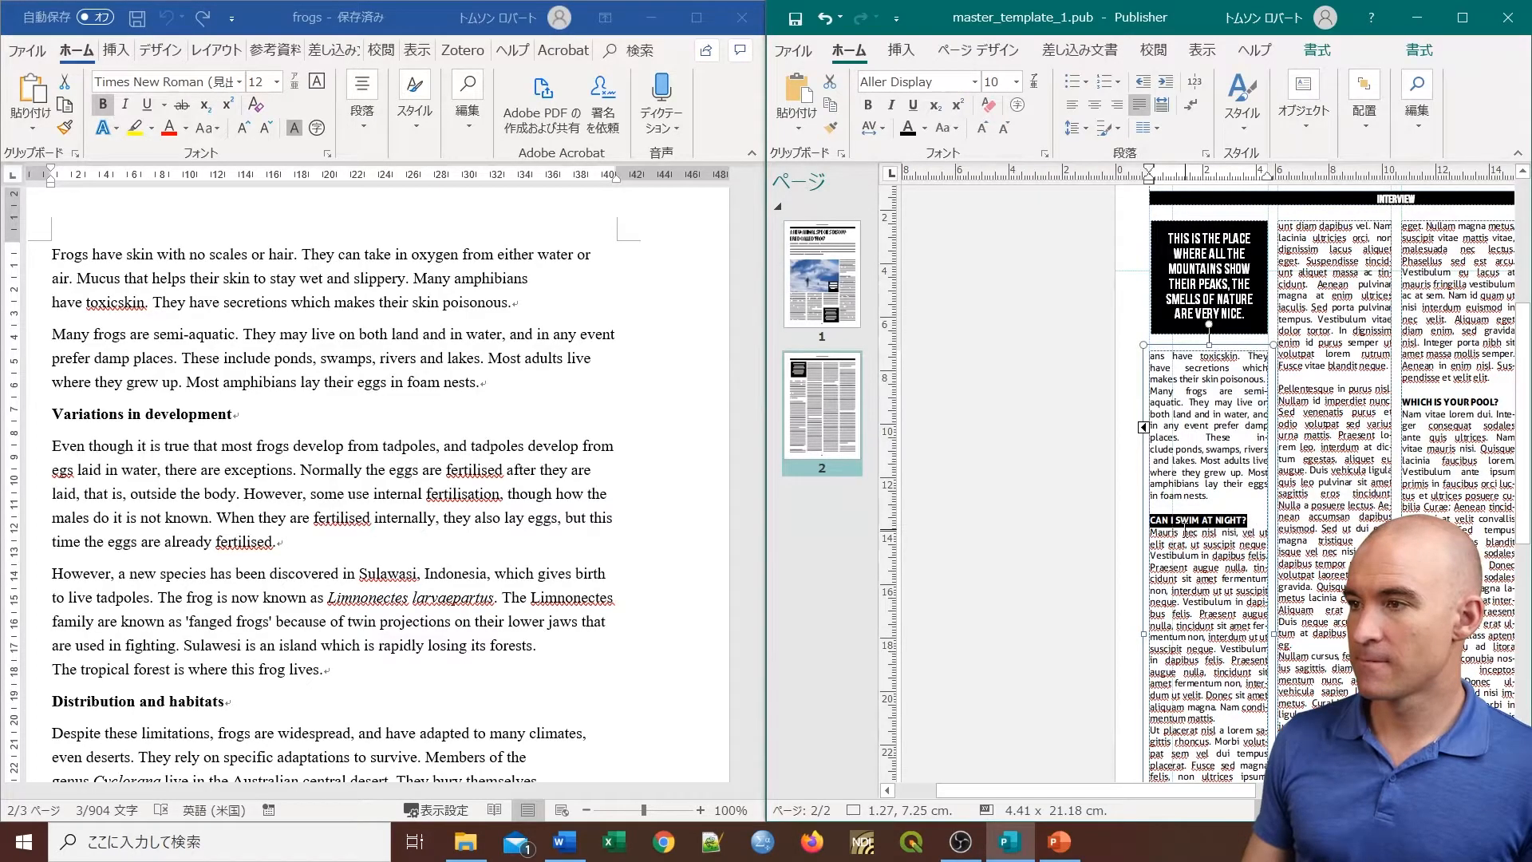
pyautogui.rightClick(1196, 530)
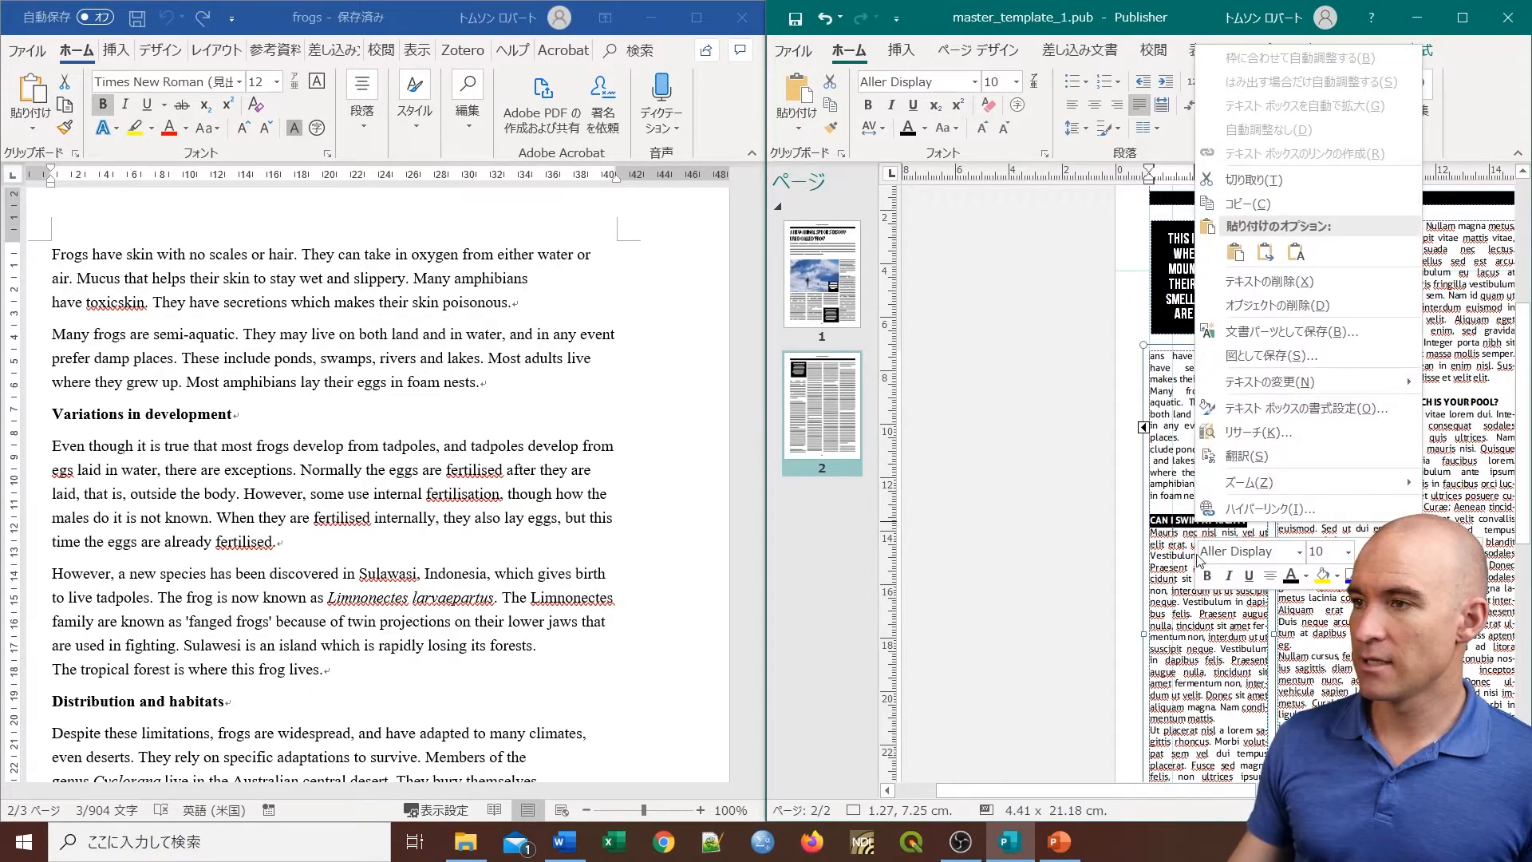
pyautogui.click(1297, 253)
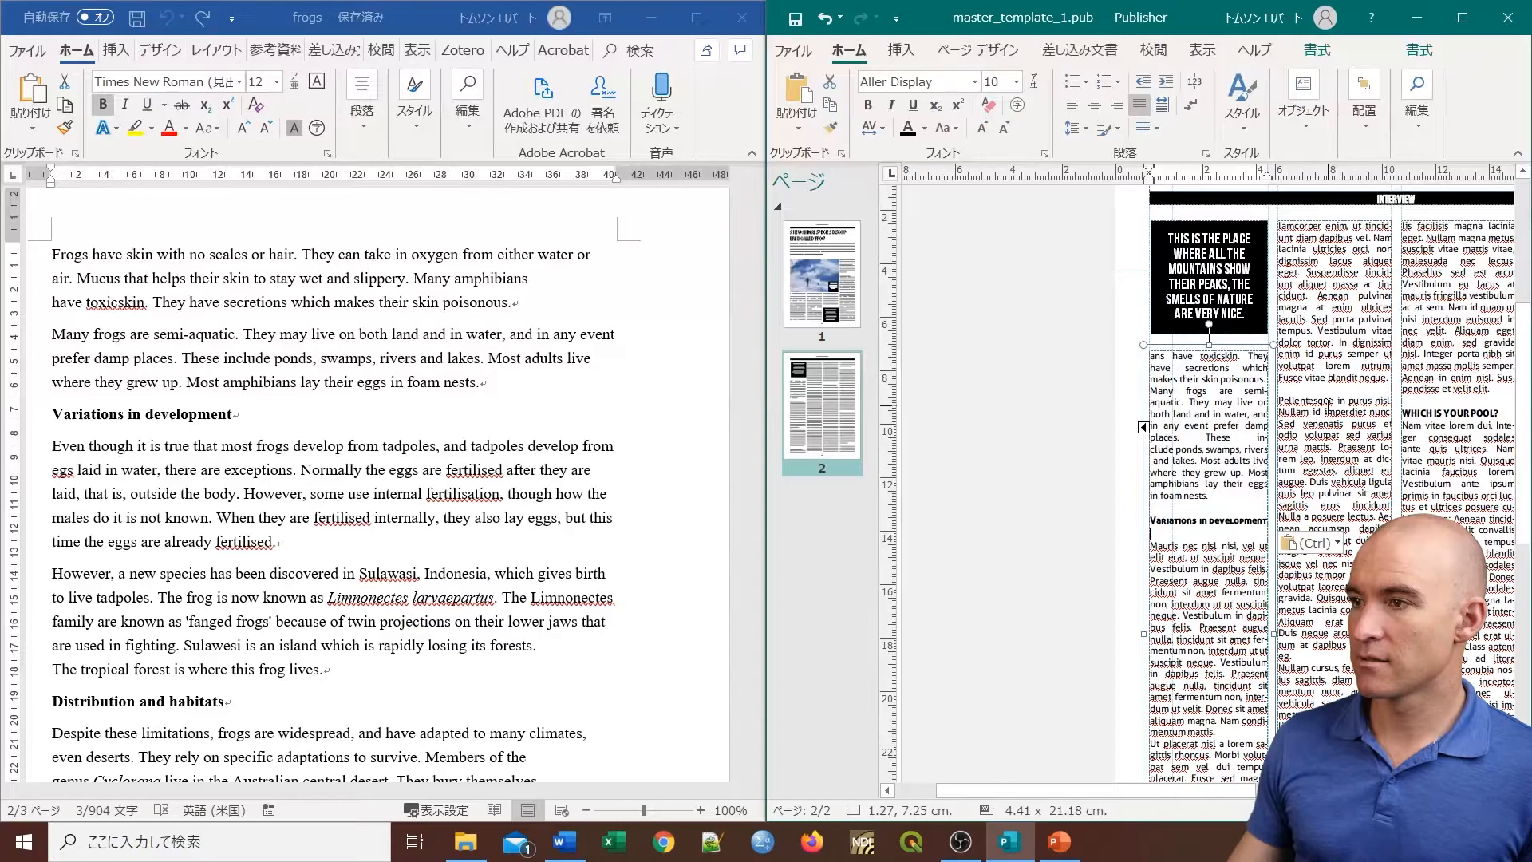
pyautogui.press('BackSpace')
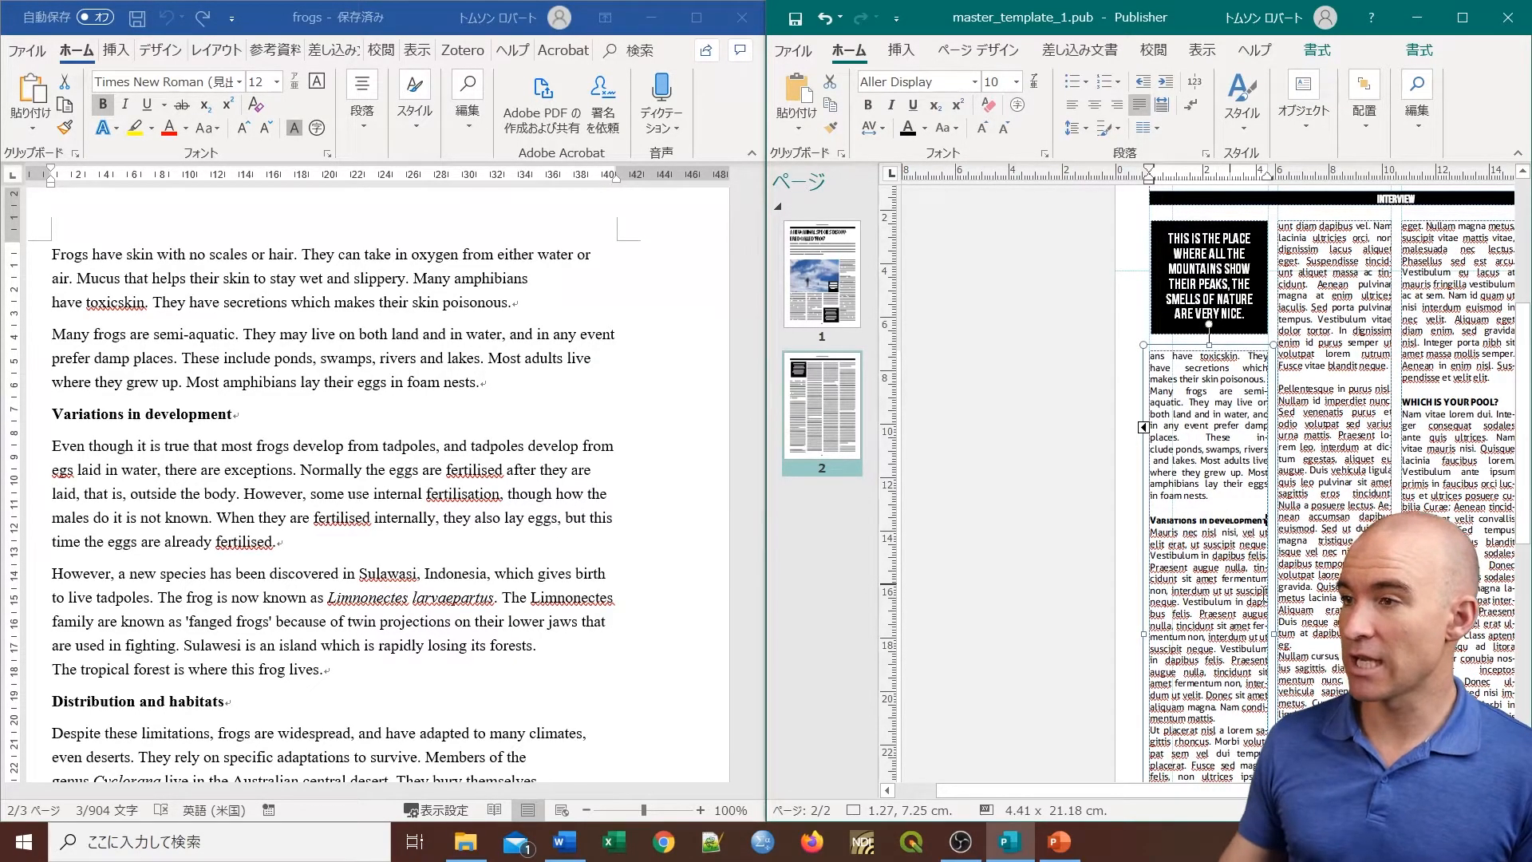
pyautogui.hotkey('ctrl', 'shift', 'Left')
pyautogui.hotkey('ctrl', 'shift', 'Left')
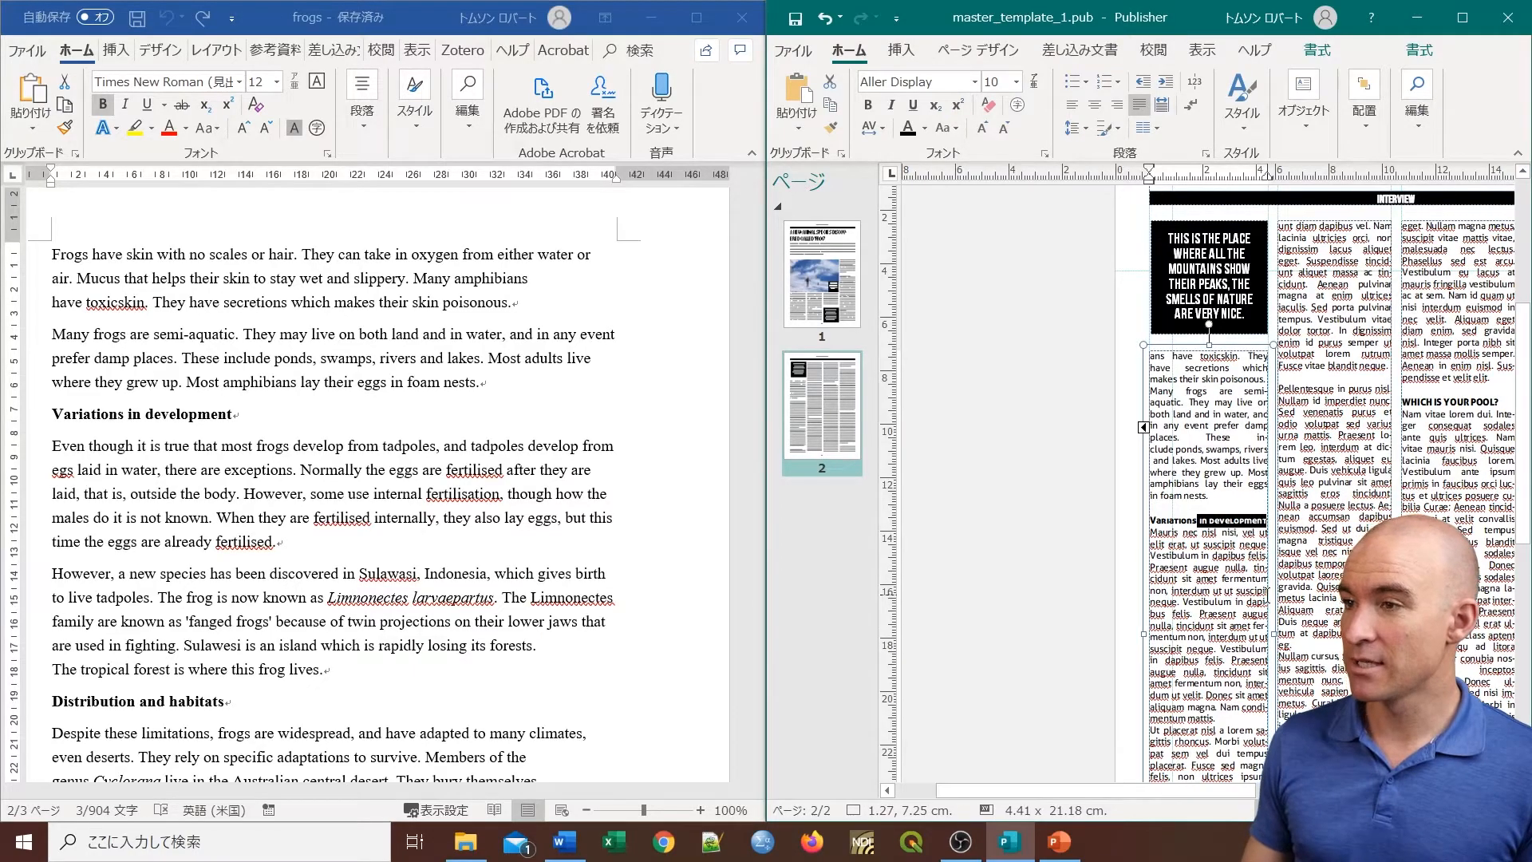
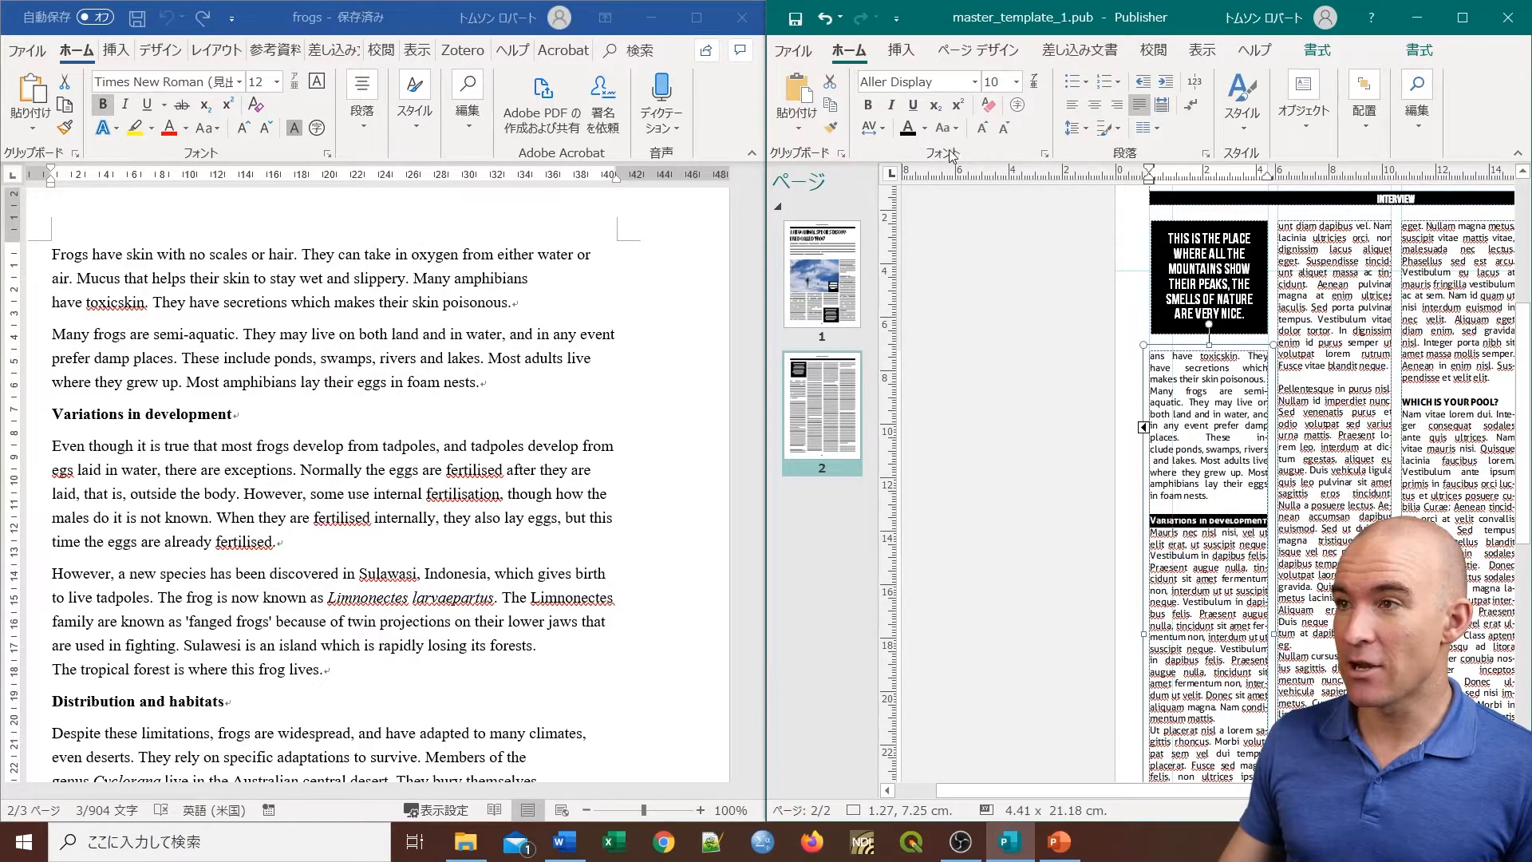
# Step: Apply All Caps to the 'Variations in development' heading through the Font dialog
pyautogui.click(1045, 155)
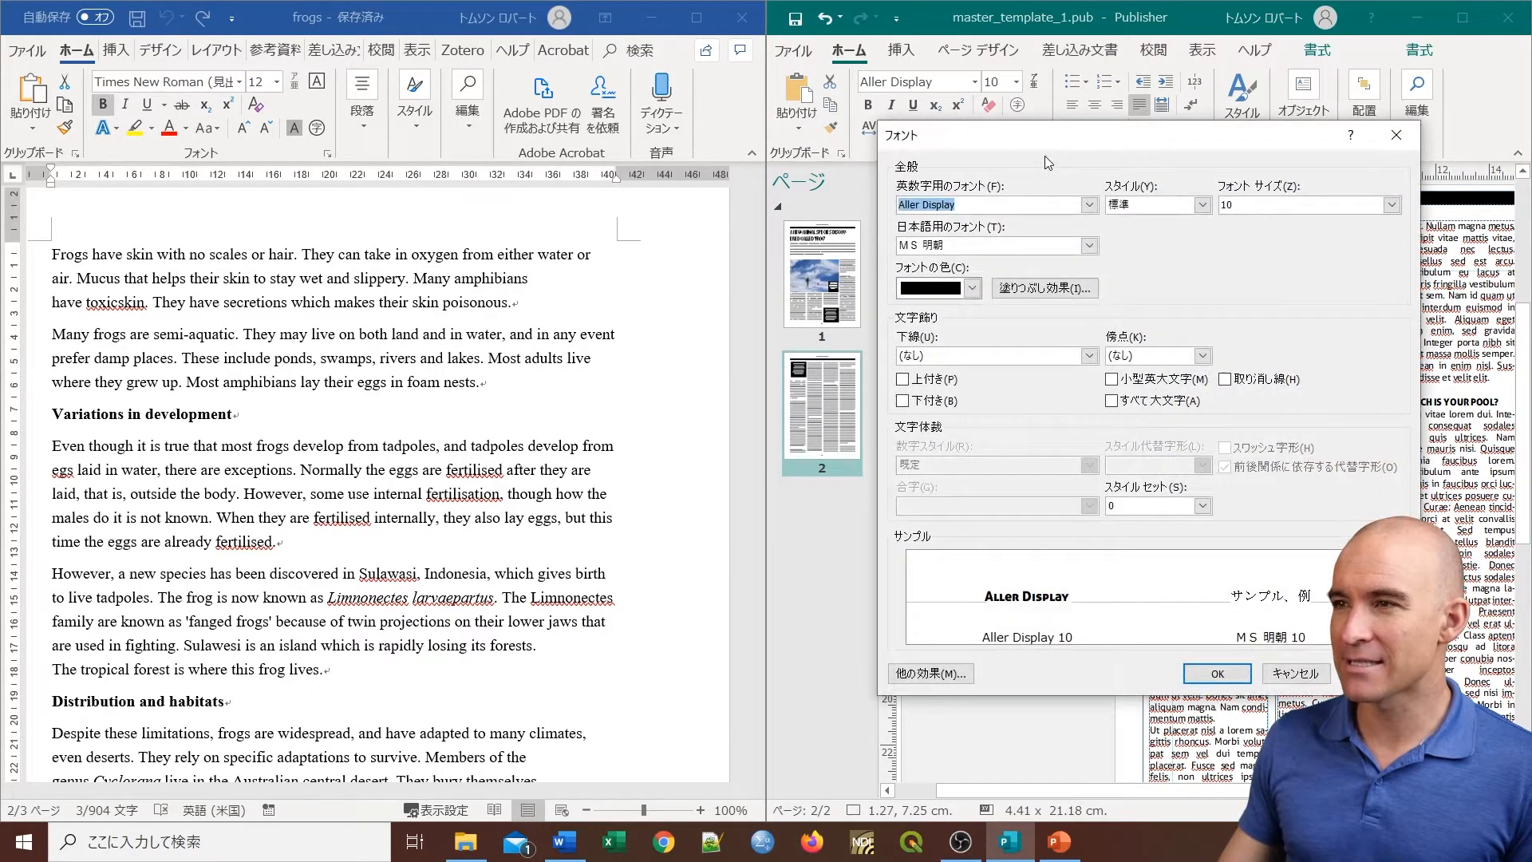
pyautogui.click(1112, 402)
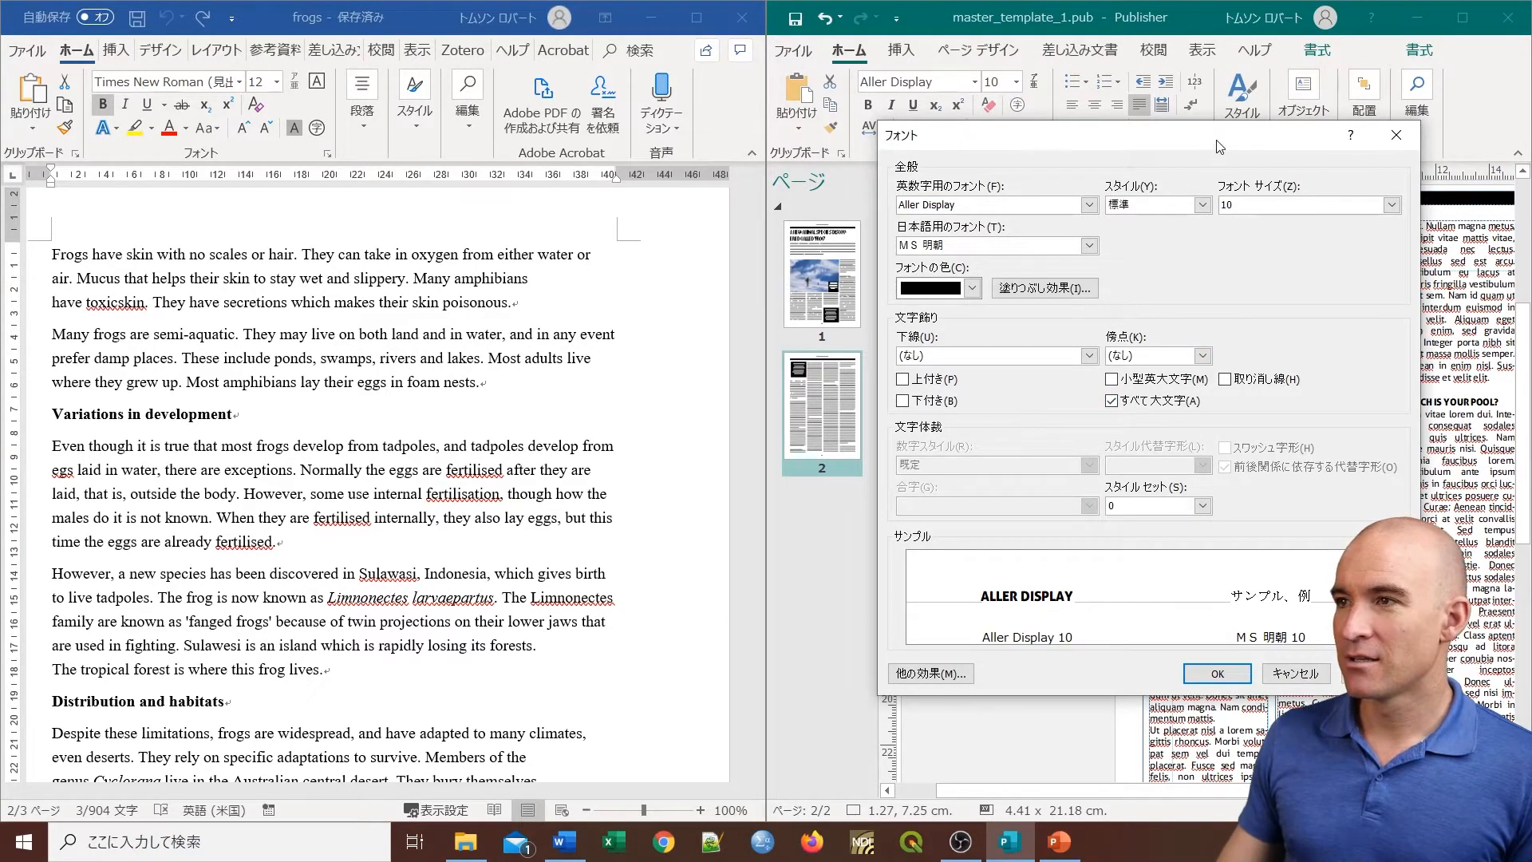
pyautogui.moveTo(1219, 146); pyautogui.dragTo(909, 66)
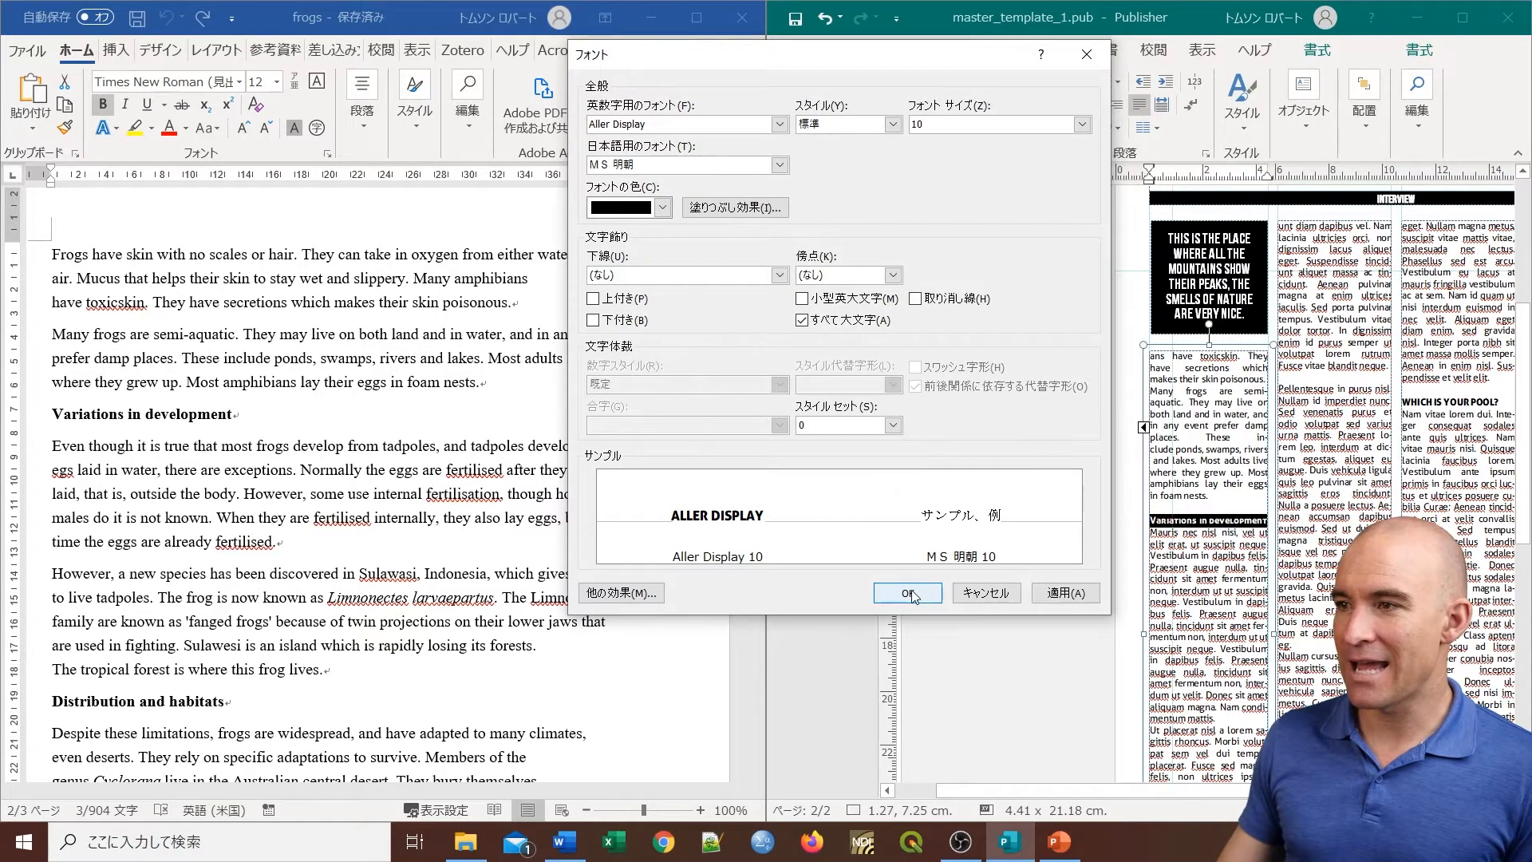
pyautogui.click(912, 593)
pyautogui.click(1188, 528)
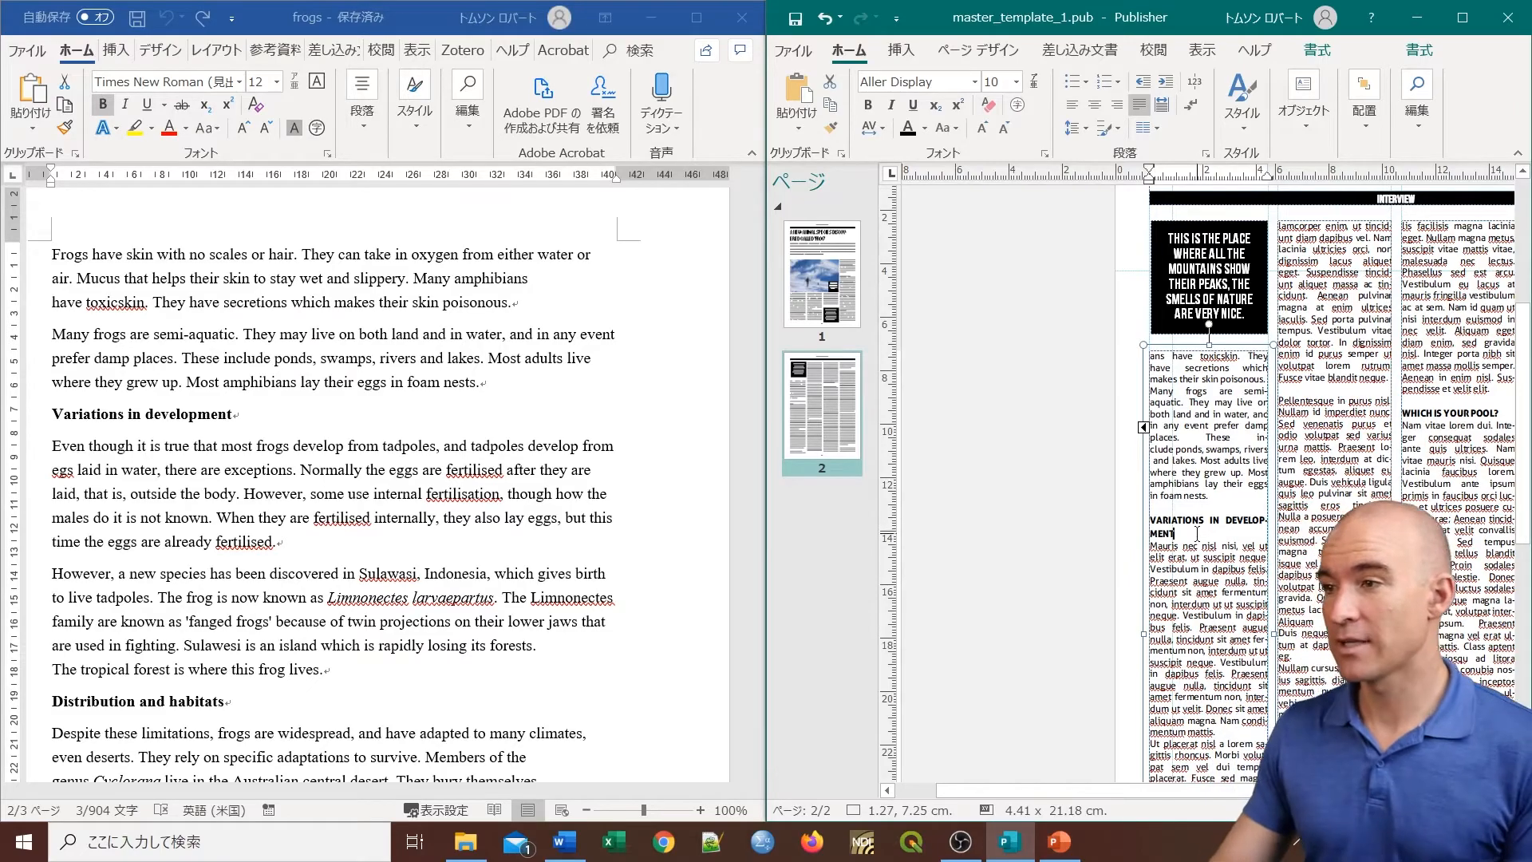
# Step: Copy the two frog-development paragraphs from the Word document
pyautogui.click(300, 566)
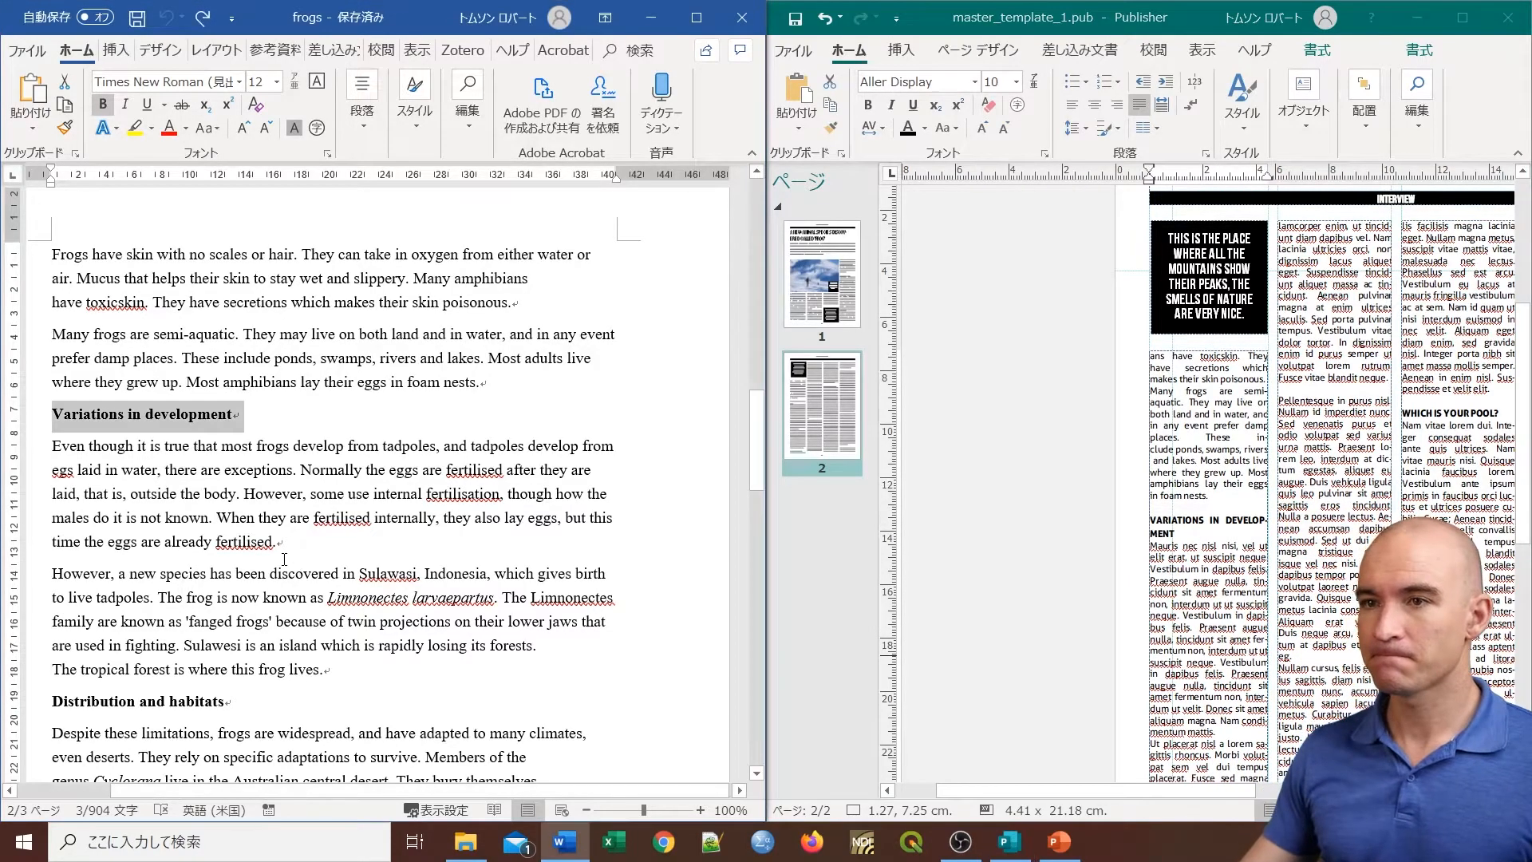
pyautogui.scroll(-2, 321, 541)
pyautogui.moveTo(327, 527); pyautogui.dragTo(54, 305)
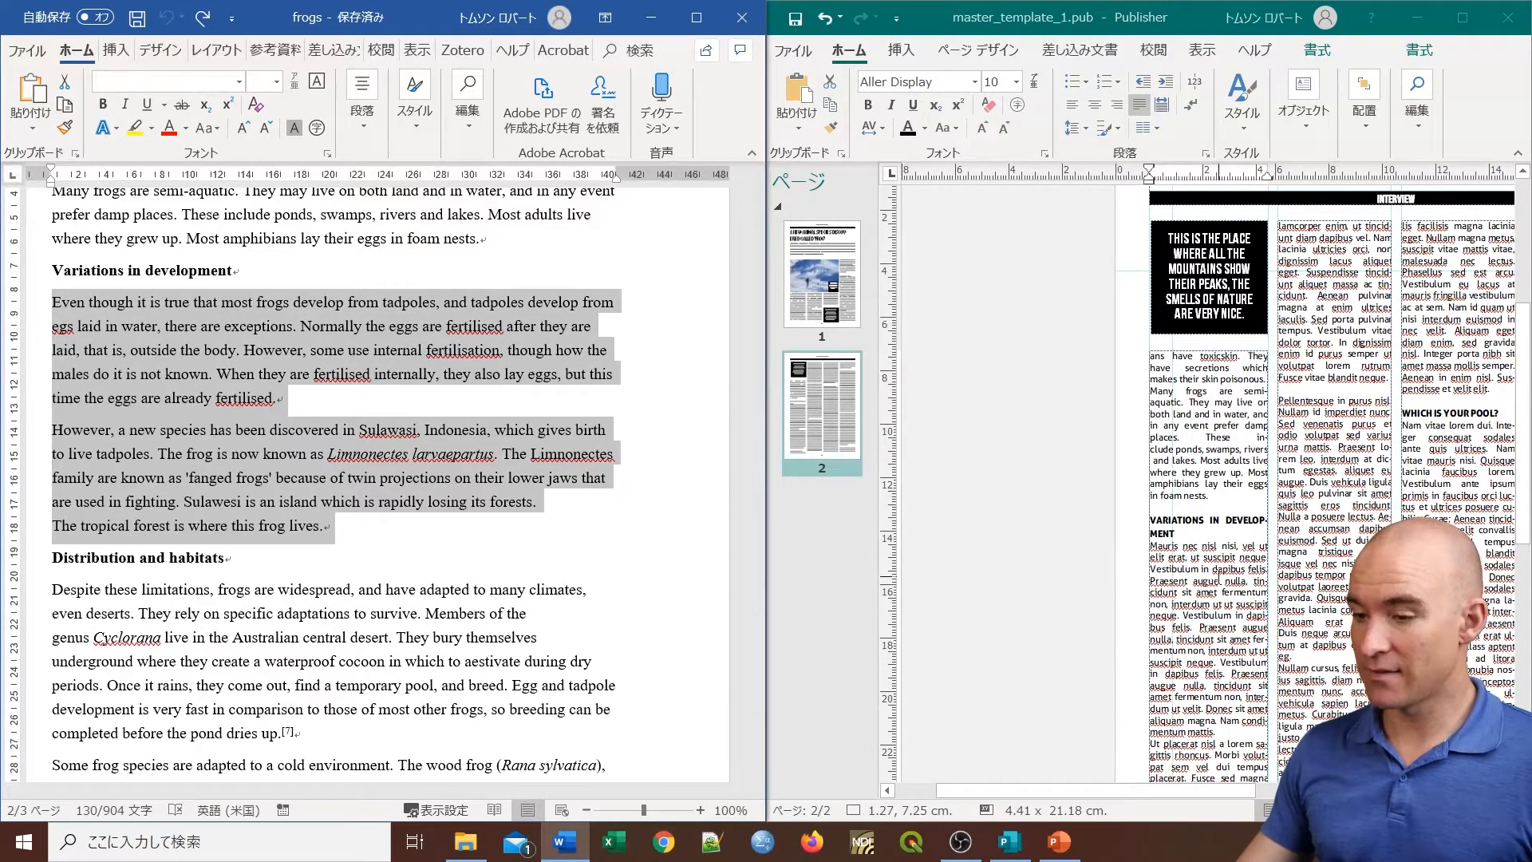
pyautogui.rightClick(486, 477)
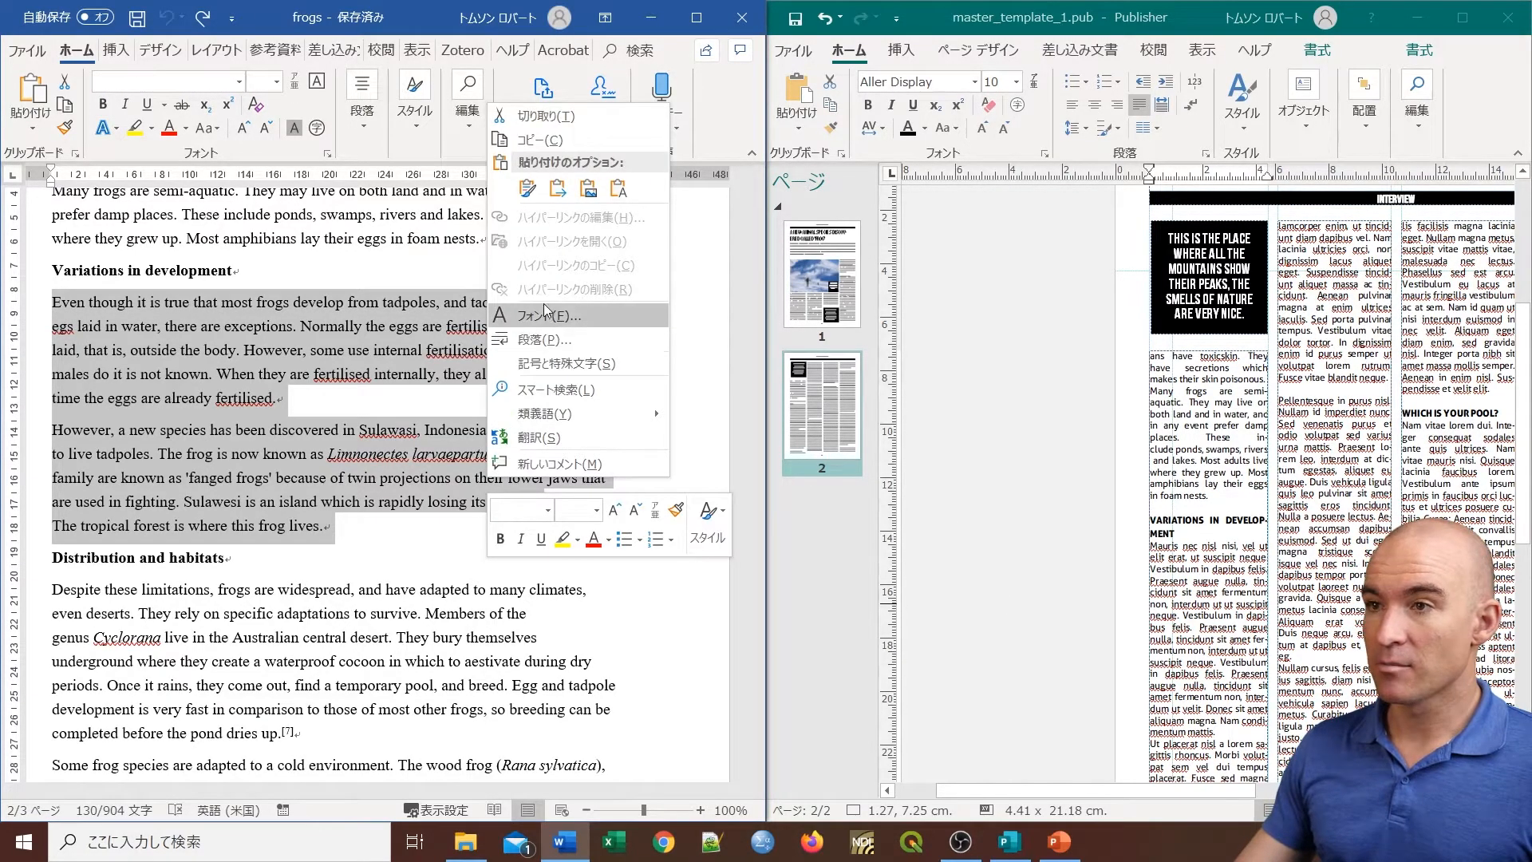
pyautogui.click(548, 141)
# Step: Paste the Word paragraphs over the first column's placeholder text, from Mauris to varius
pyautogui.moveTo(1430, 496); pyautogui.dragTo(1282, 507)
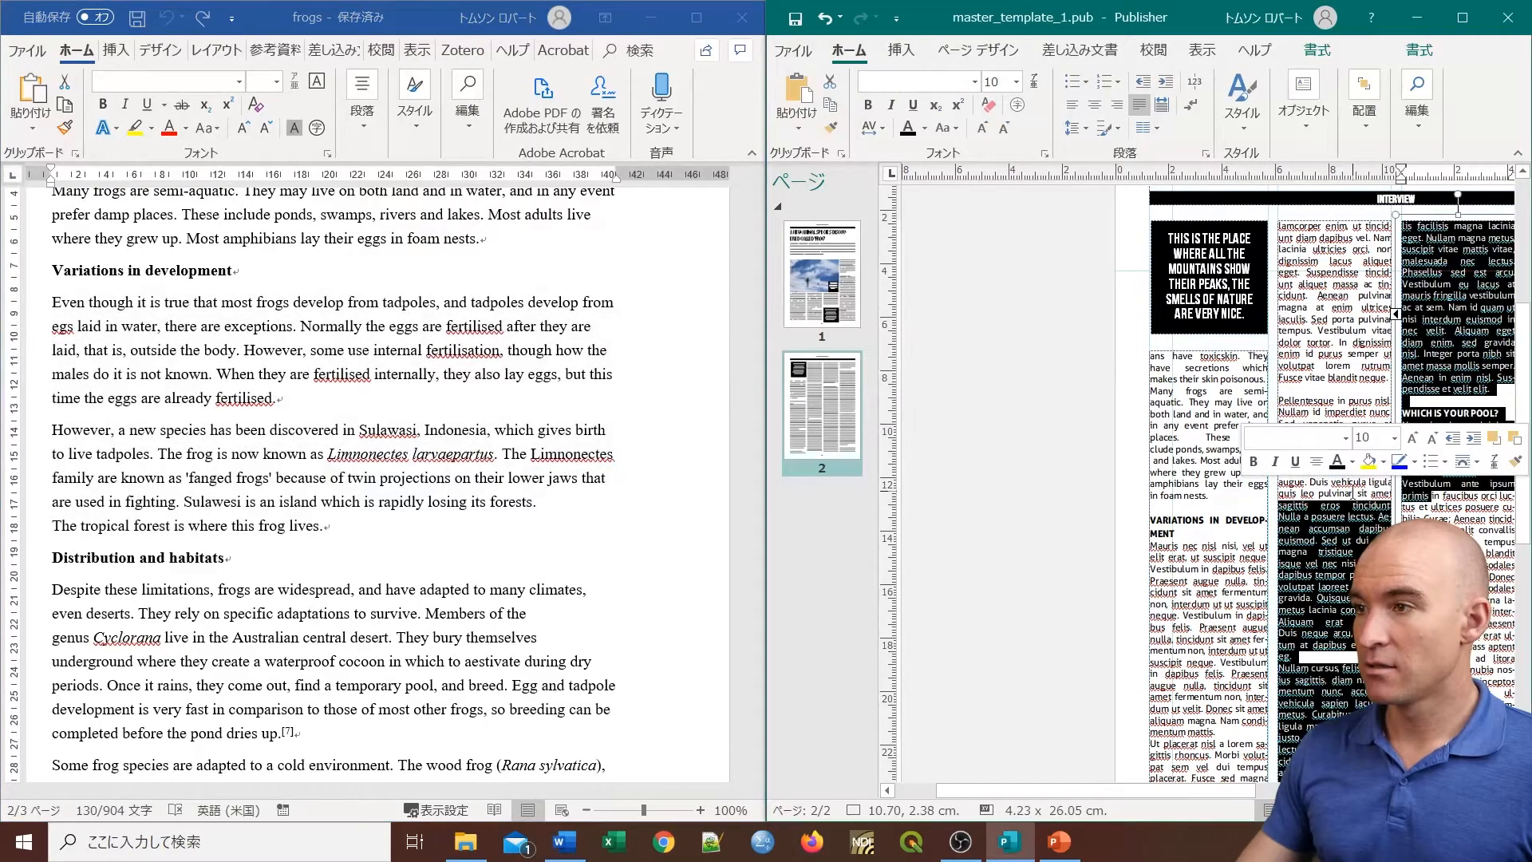
pyautogui.scroll(-1, 1330, 451)
pyautogui.click(1322, 451)
pyautogui.scroll(-3, 1322, 451)
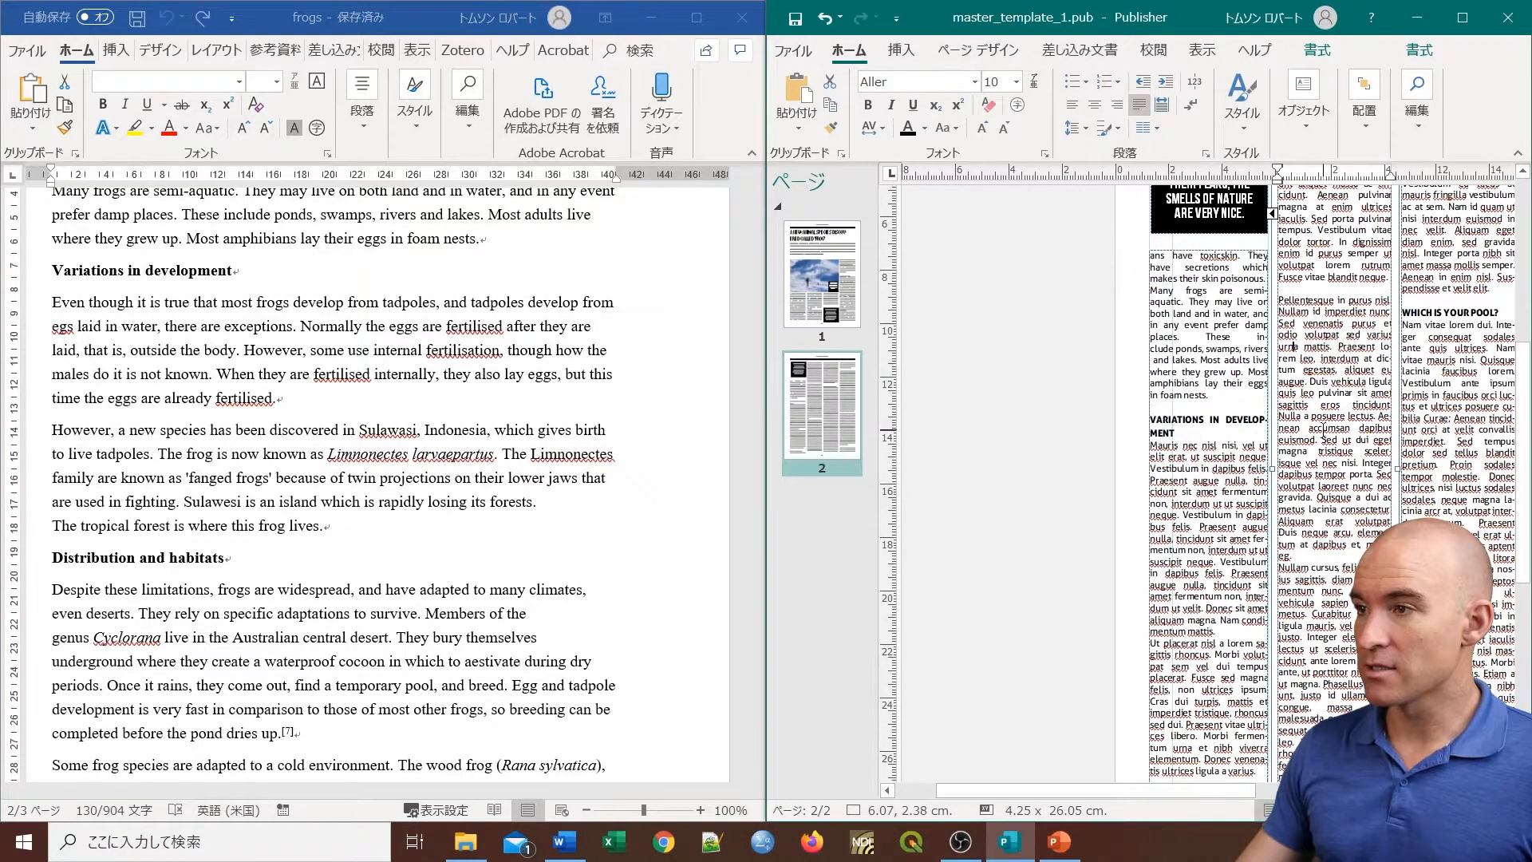
pyautogui.click(1253, 637)
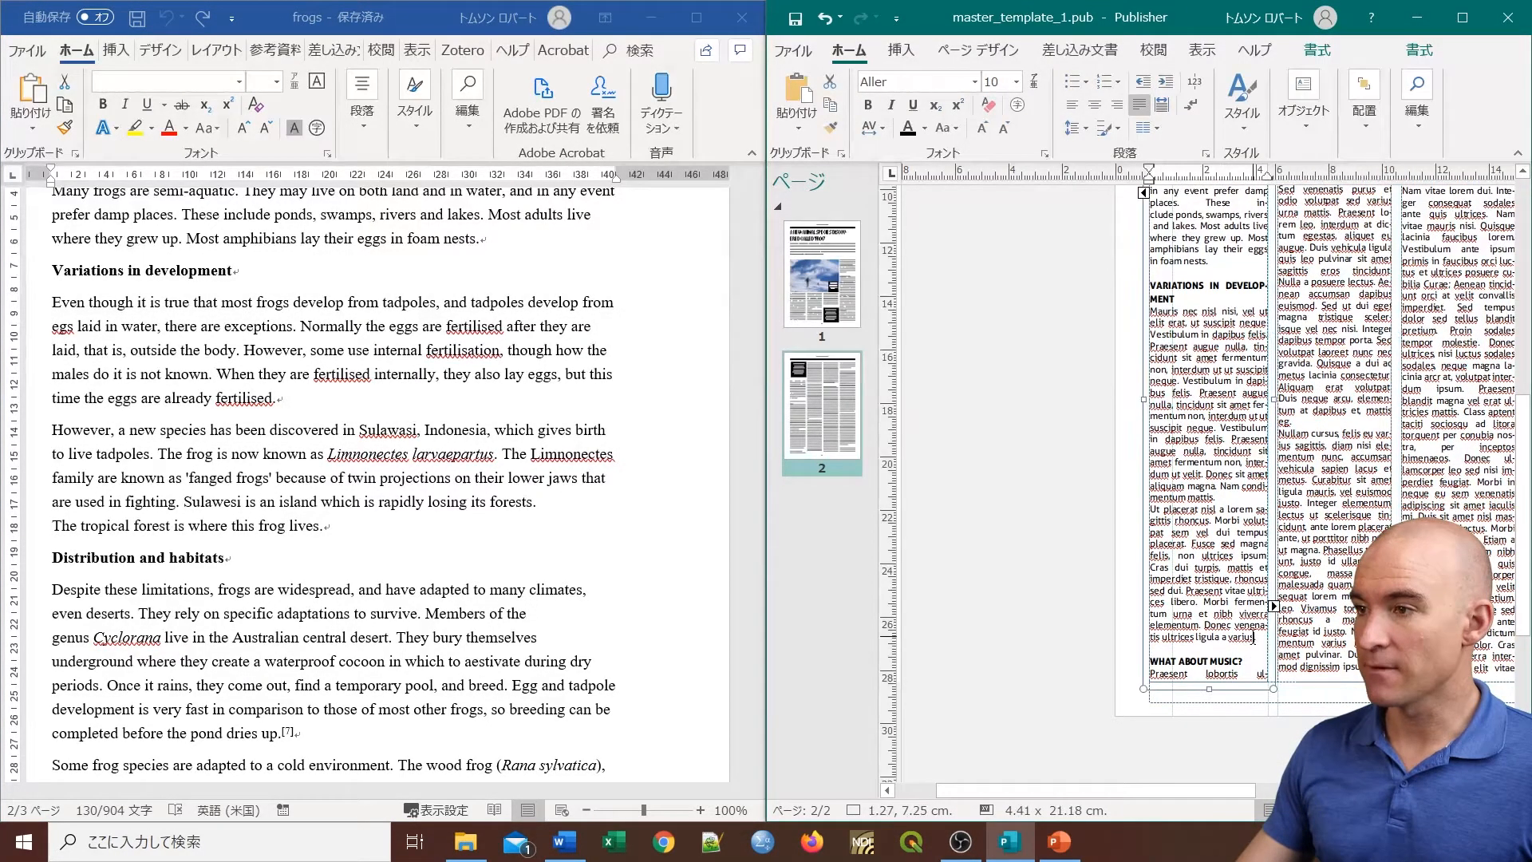
pyautogui.moveTo(1256, 639); pyautogui.dragTo(1149, 329)
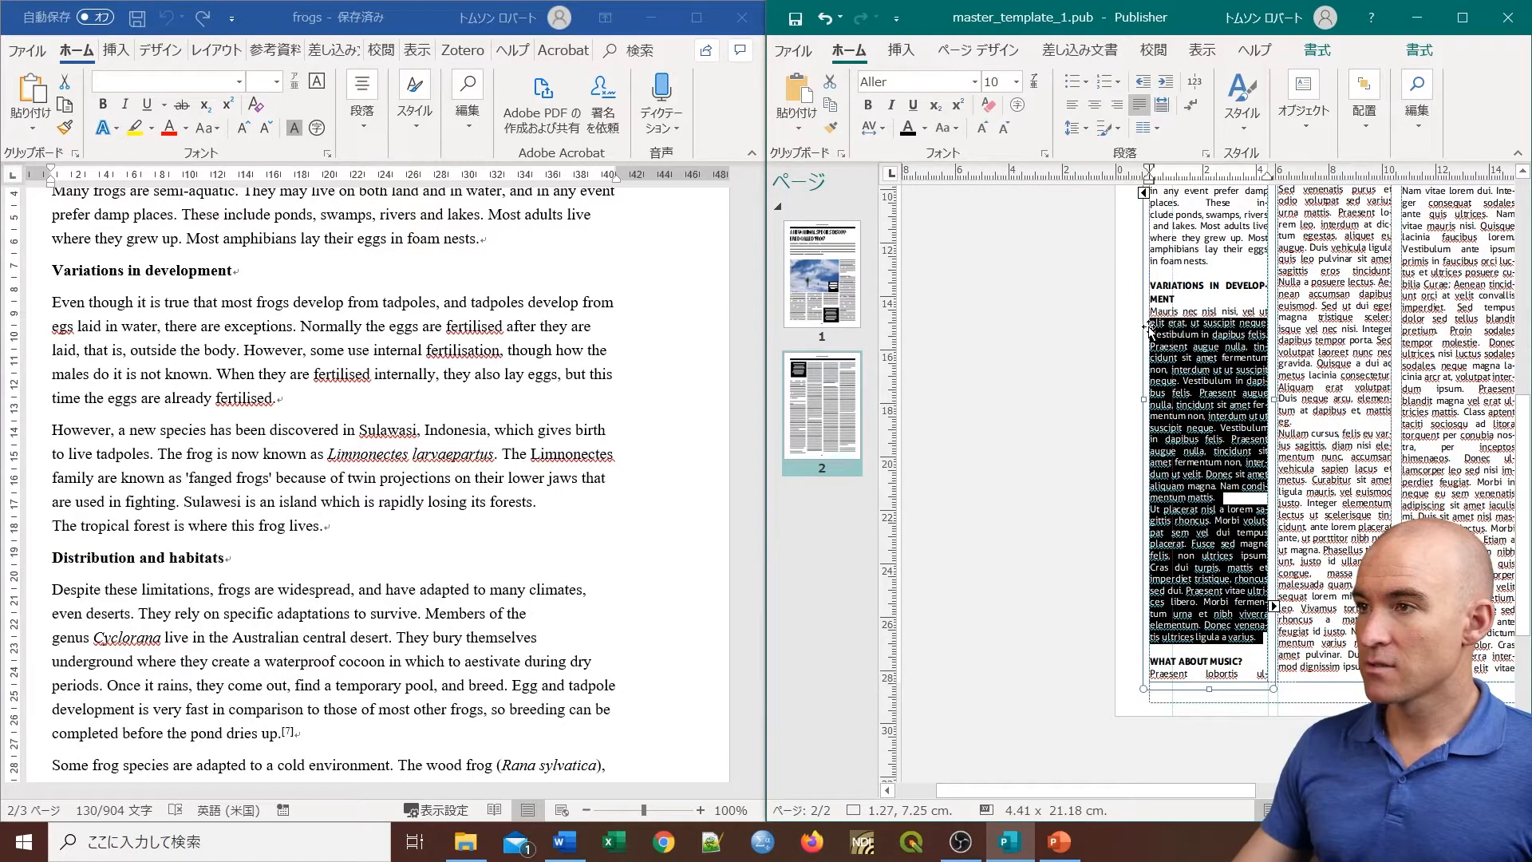
pyautogui.rightClick(1149, 321)
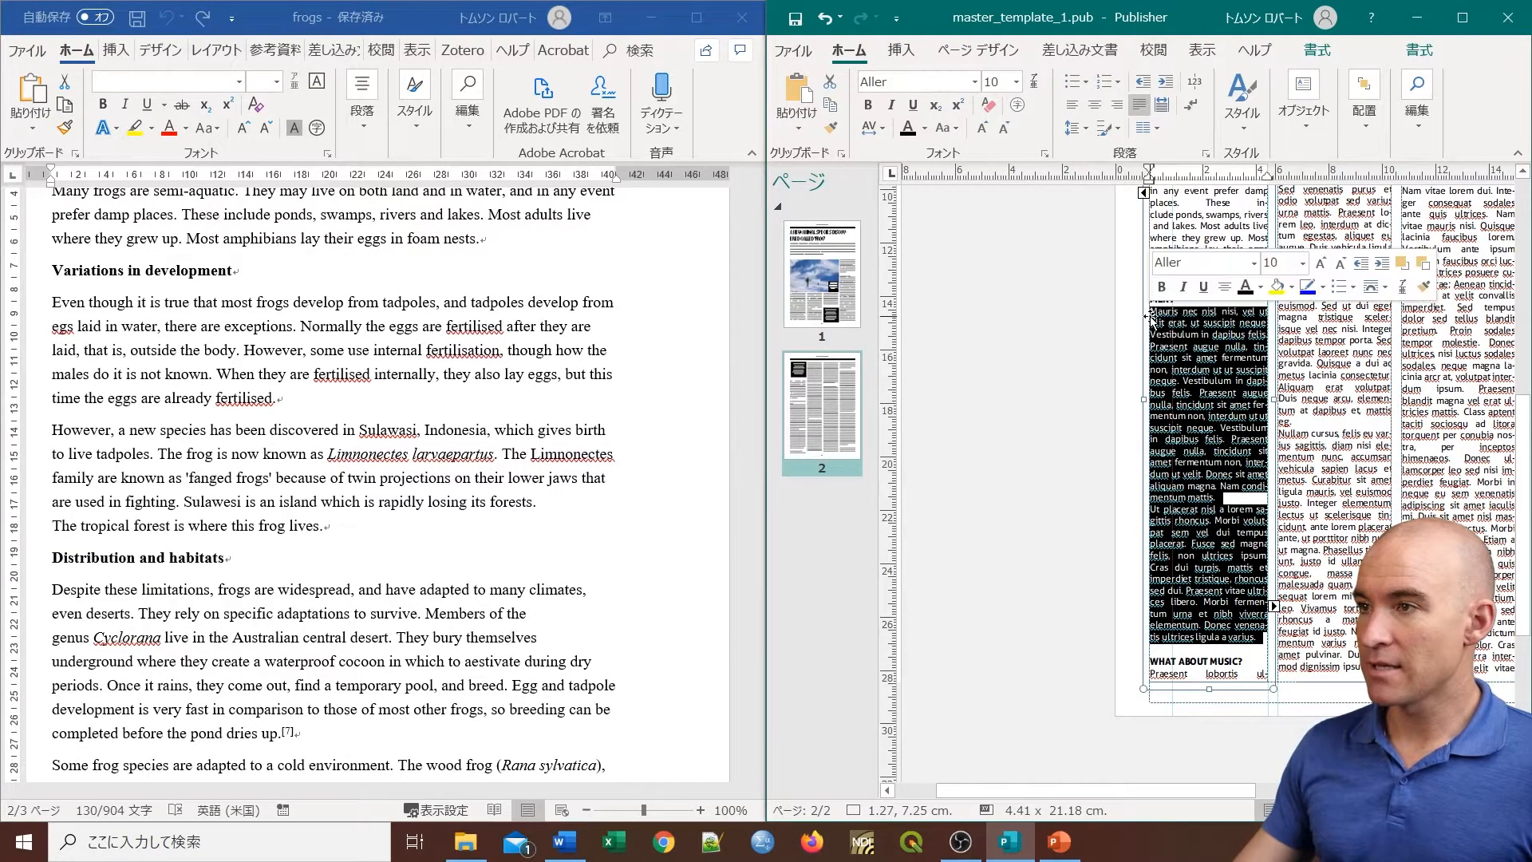
pyautogui.click(1137, 359)
pyautogui.moveTo(1259, 643); pyautogui.dragTo(1153, 315)
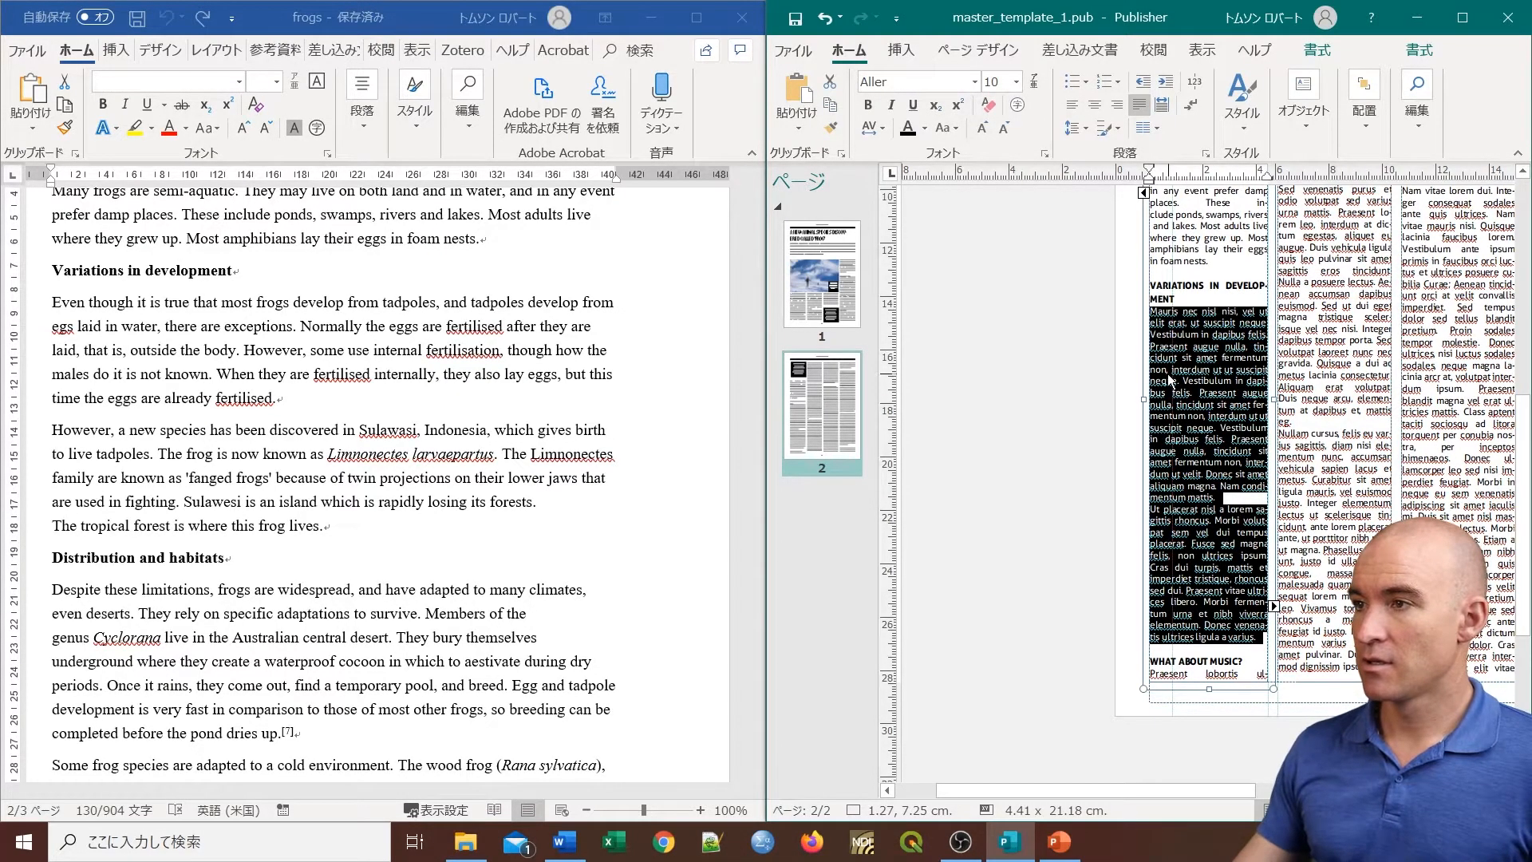
pyautogui.rightClick(1169, 381)
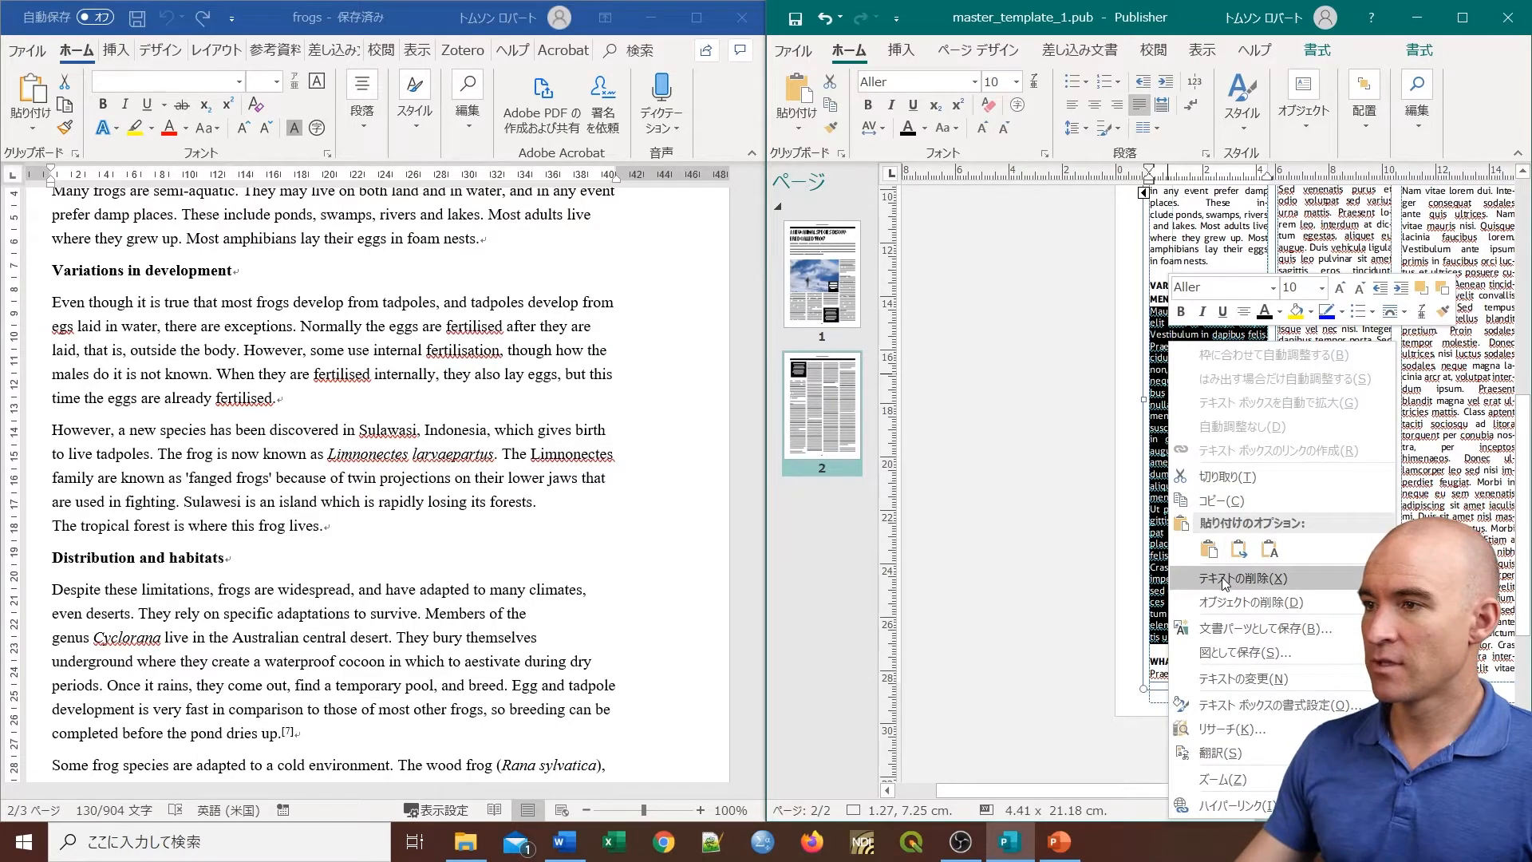
pyautogui.click(1268, 548)
pyautogui.scroll(-2, 1226, 493)
# Step: Select the 'Distribution and habitats' heading in the Word document
pyautogui.click(463, 527)
pyautogui.scroll(-1, 374, 513)
pyautogui.scroll(-15, 374, 513)
pyautogui.scroll(12, 227, 352)
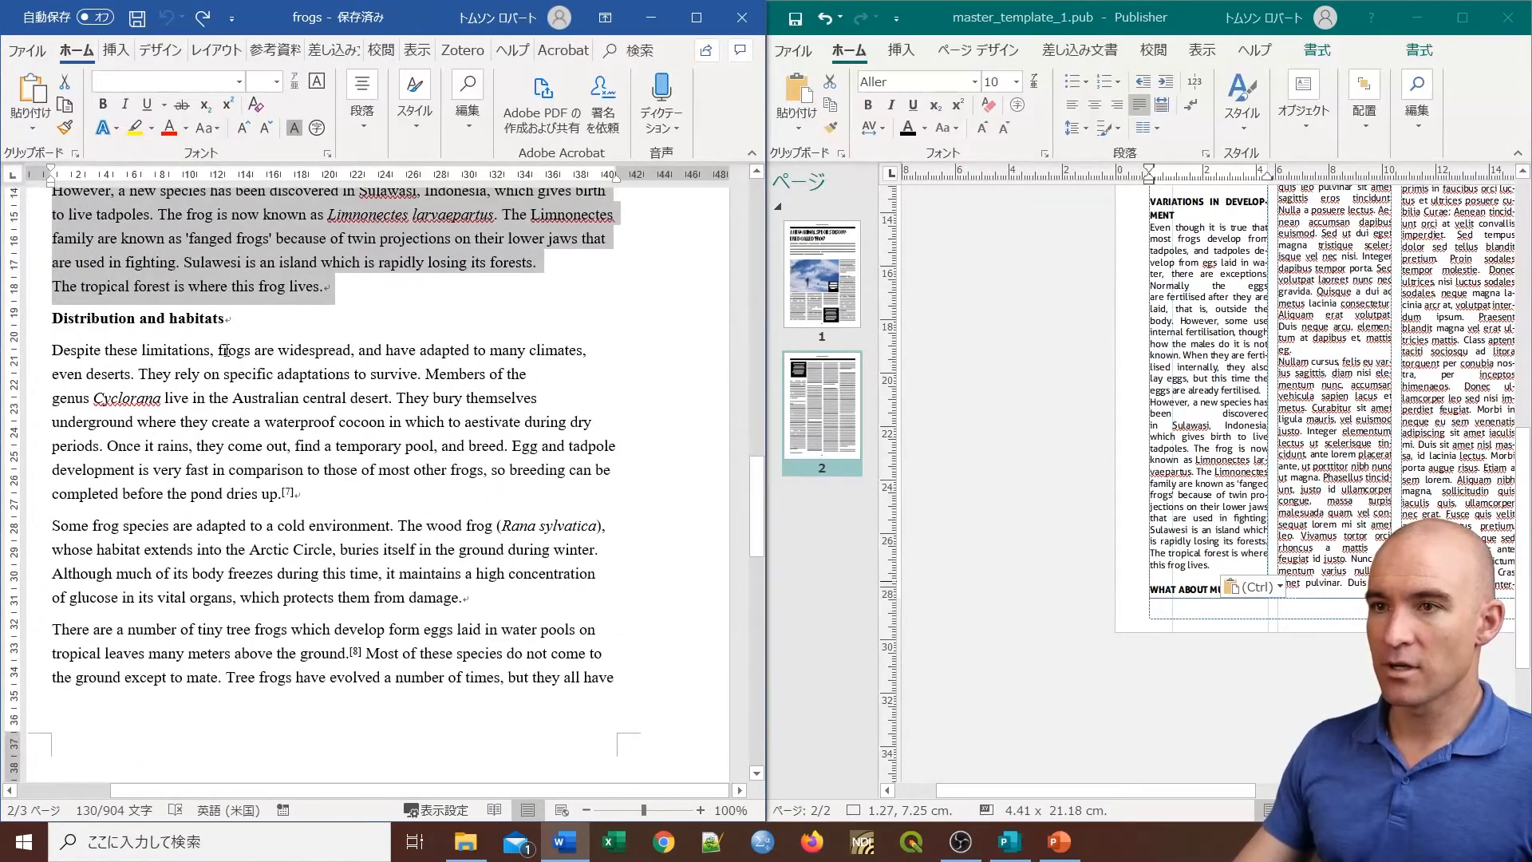
pyautogui.tripleClick(217, 318)
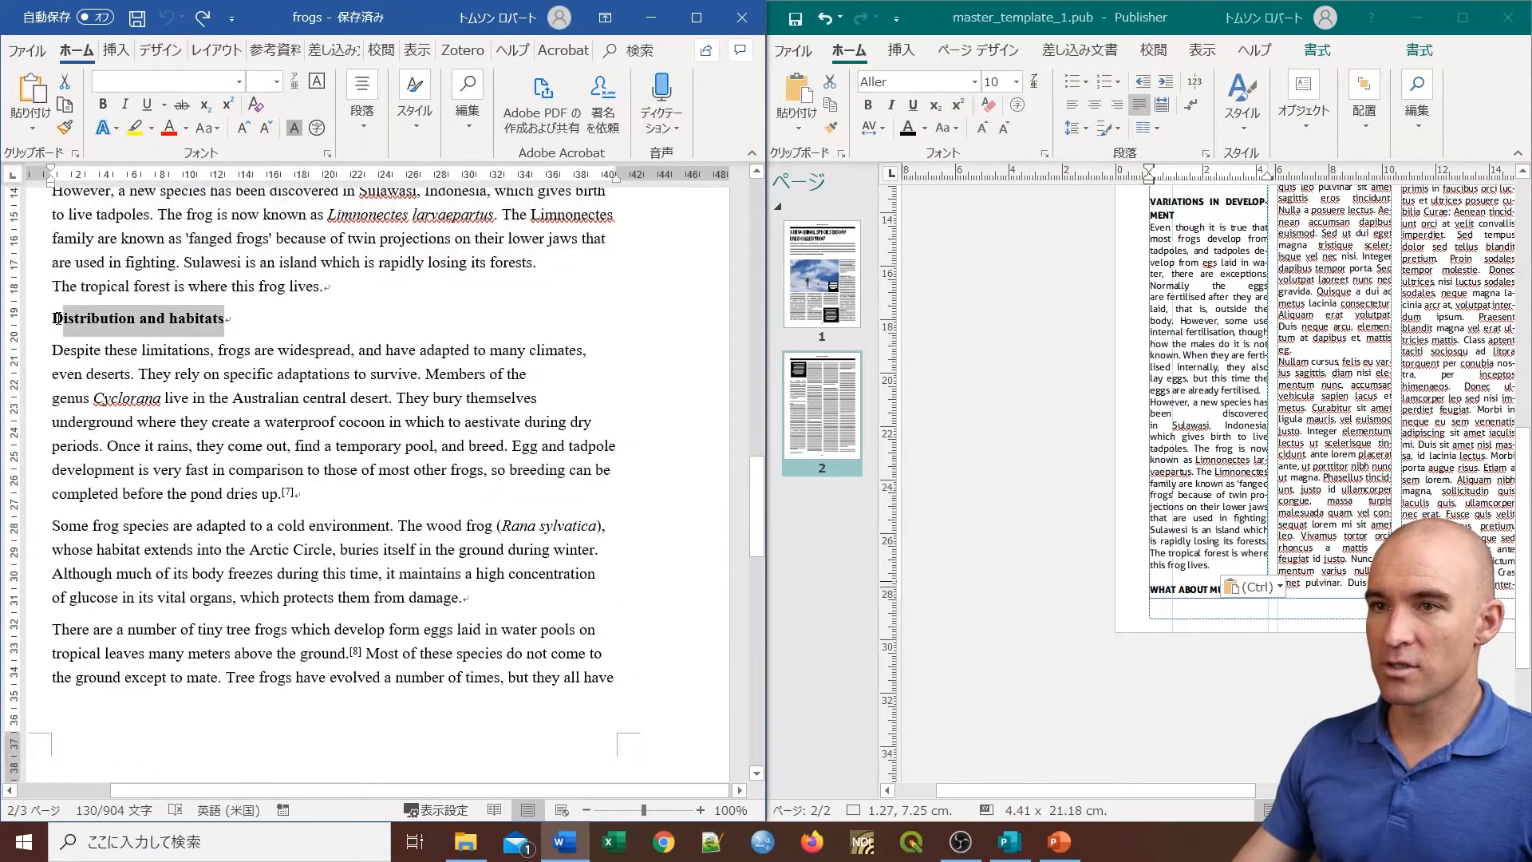
# Step: Paste 'Distribution and habitats' as plain text over the WHAT ABOUT MUSIC? heading
pyautogui.rightClick(126, 323)
pyautogui.click(180, 509)
pyautogui.scroll(-1, 1235, 580)
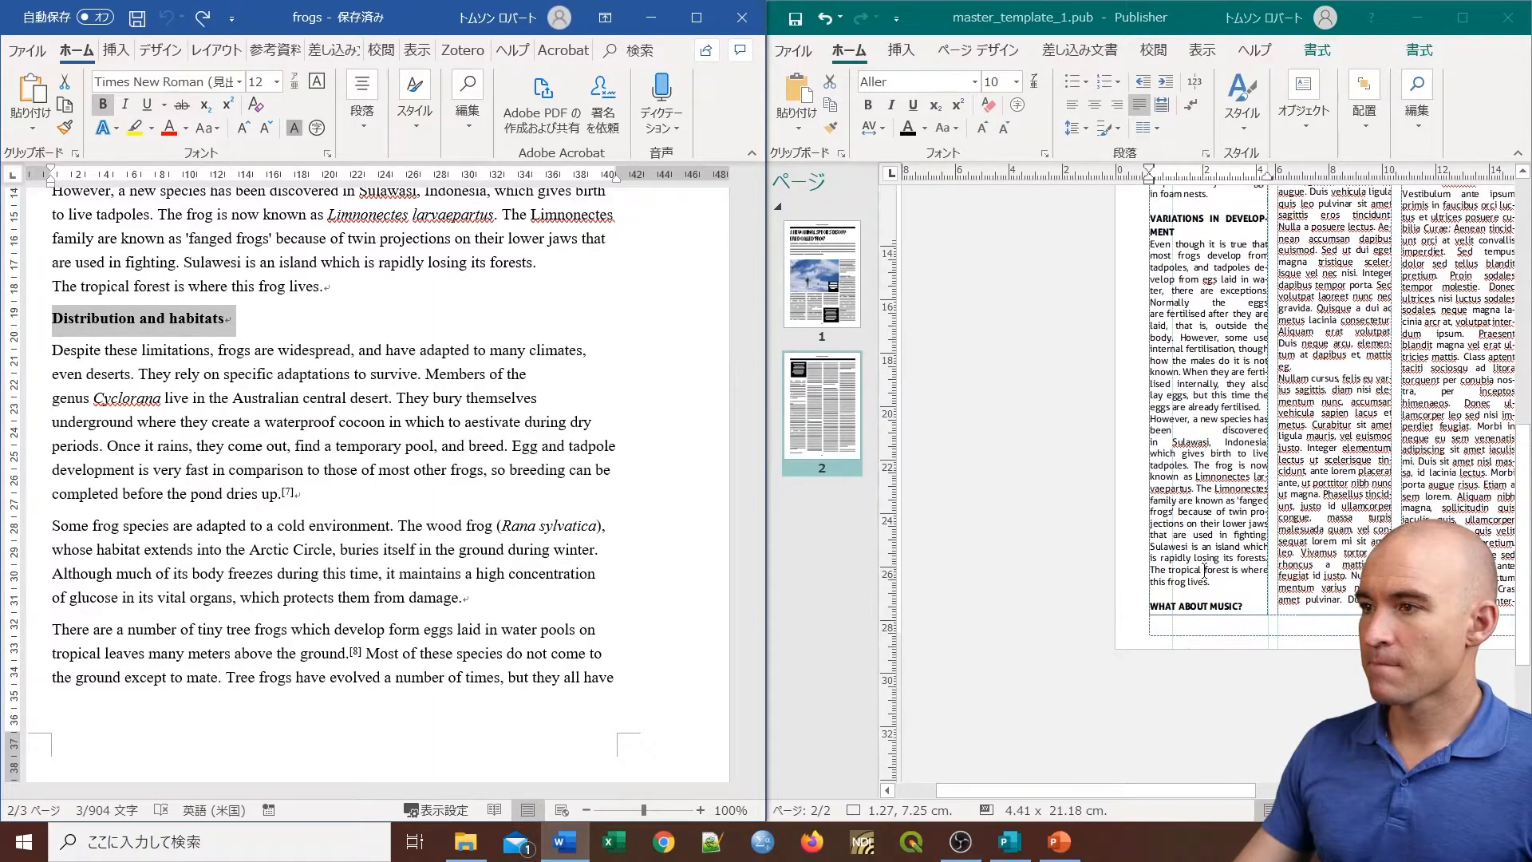
pyautogui.moveTo(1243, 539); pyautogui.dragTo(1151, 539)
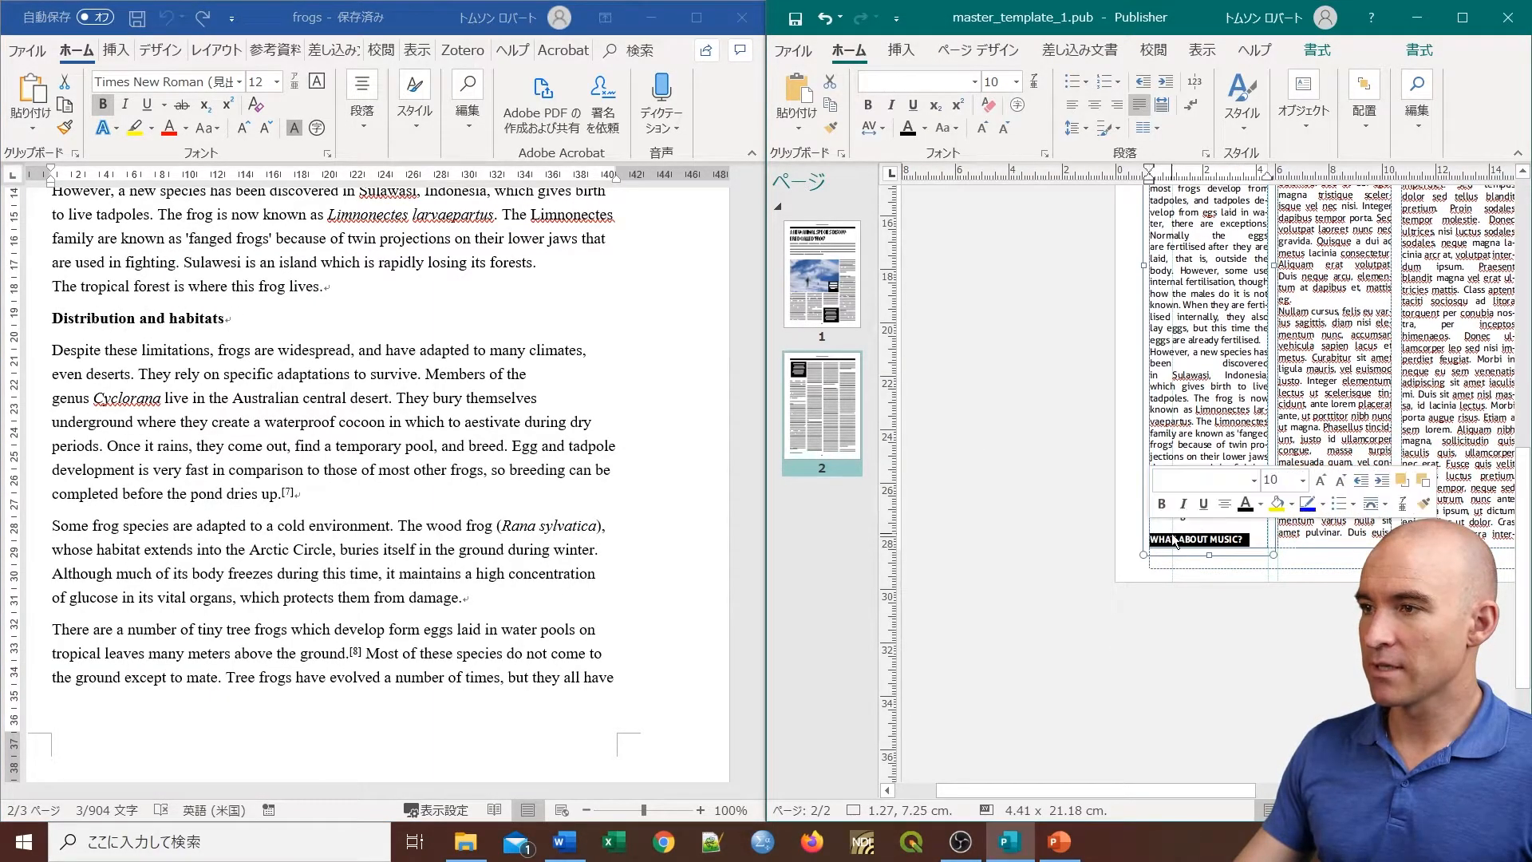
pyautogui.rightClick(1176, 546)
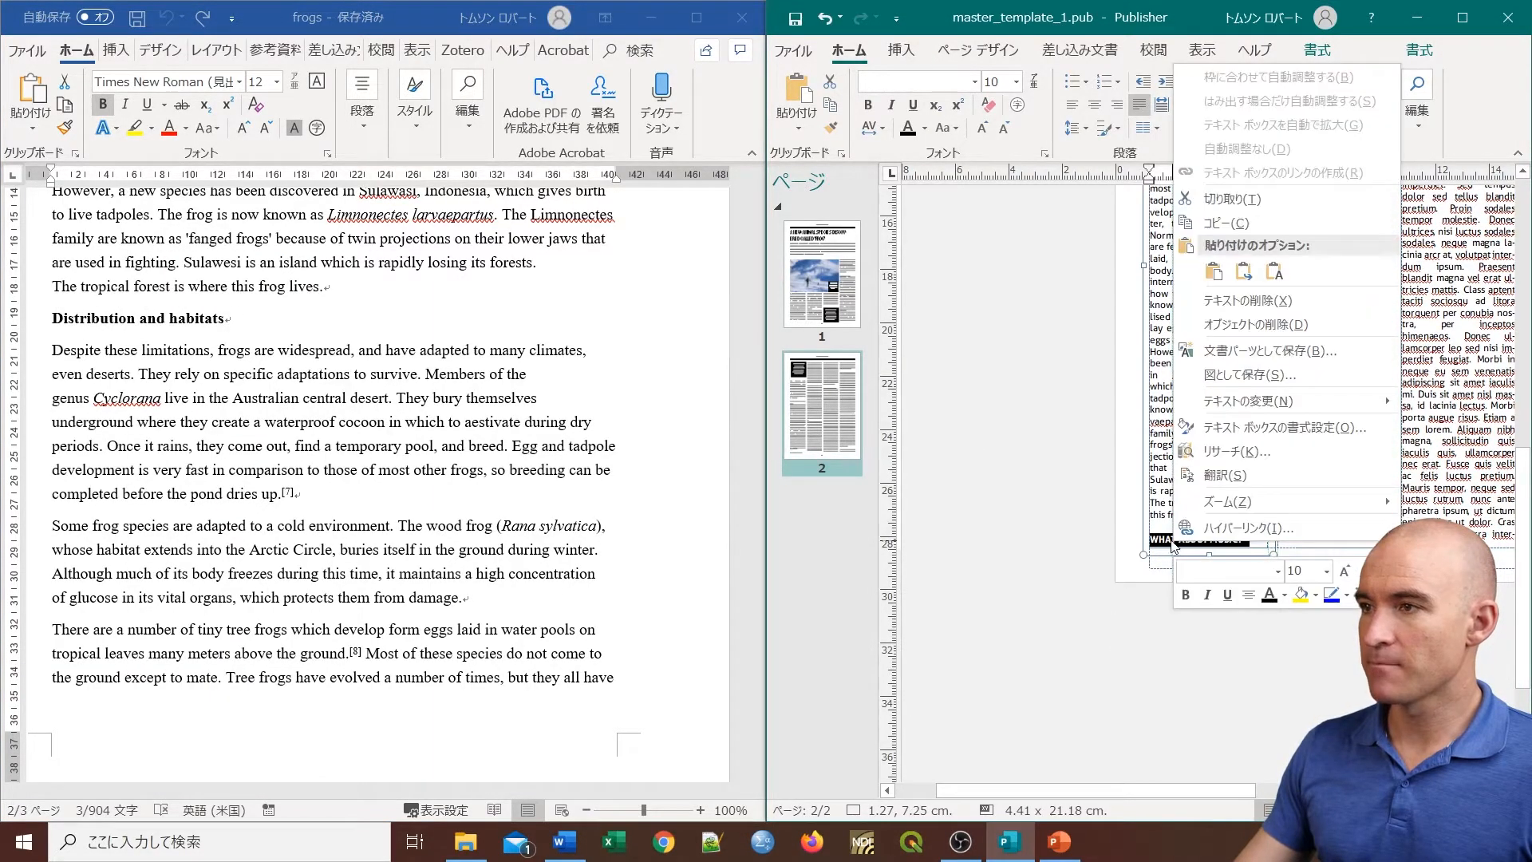
pyautogui.click(1273, 272)
pyautogui.scroll(-2, 1346, 489)
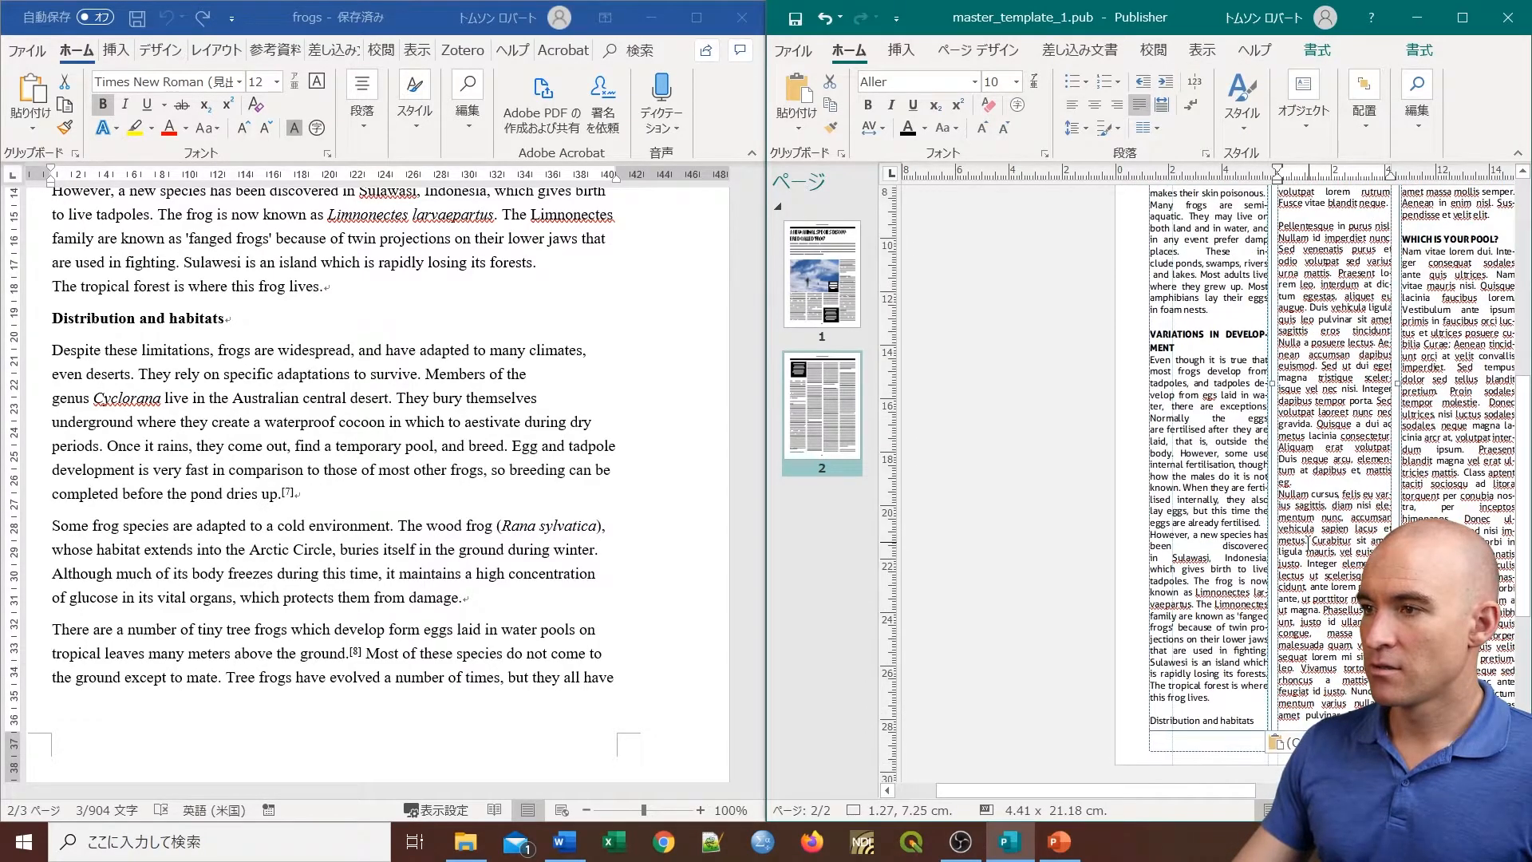
# Step: Set the 'Distribution and habitats' heading to Aller Display with All Caps
pyautogui.click(1241, 724)
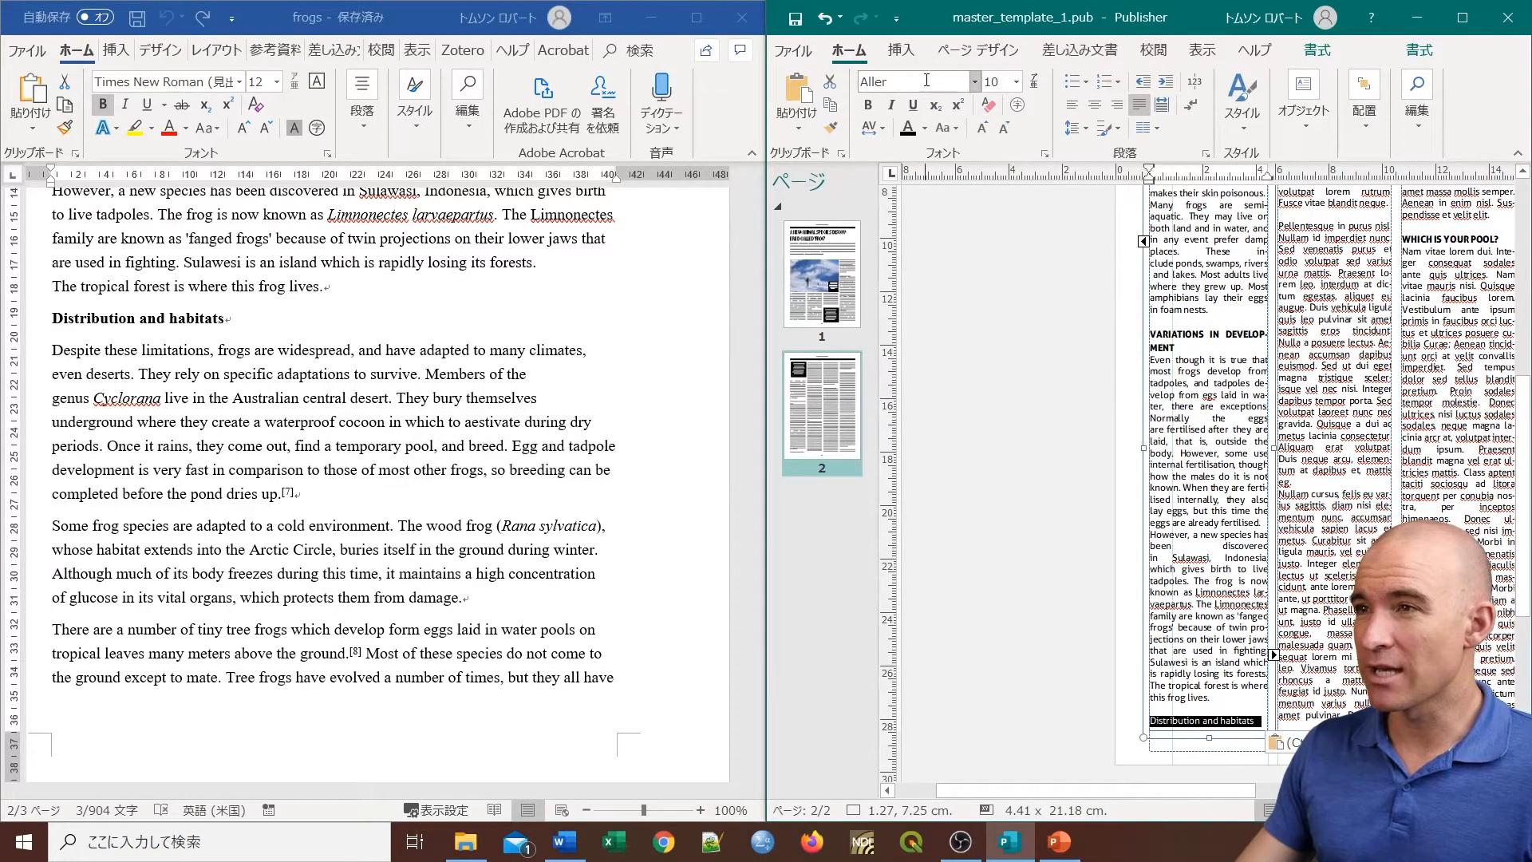
pyautogui.click(975, 81)
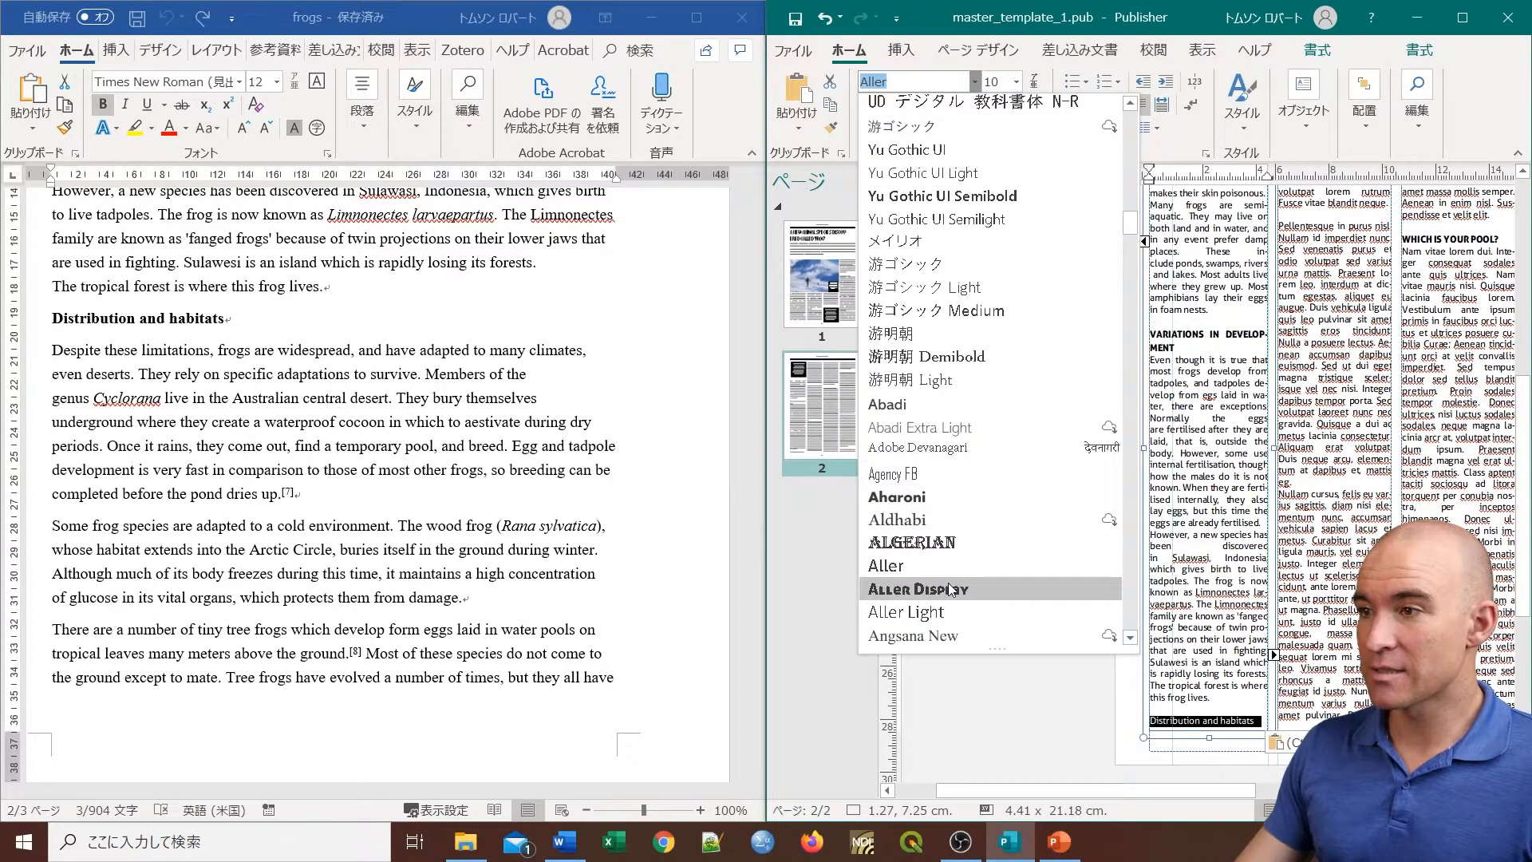
pyautogui.click(948, 587)
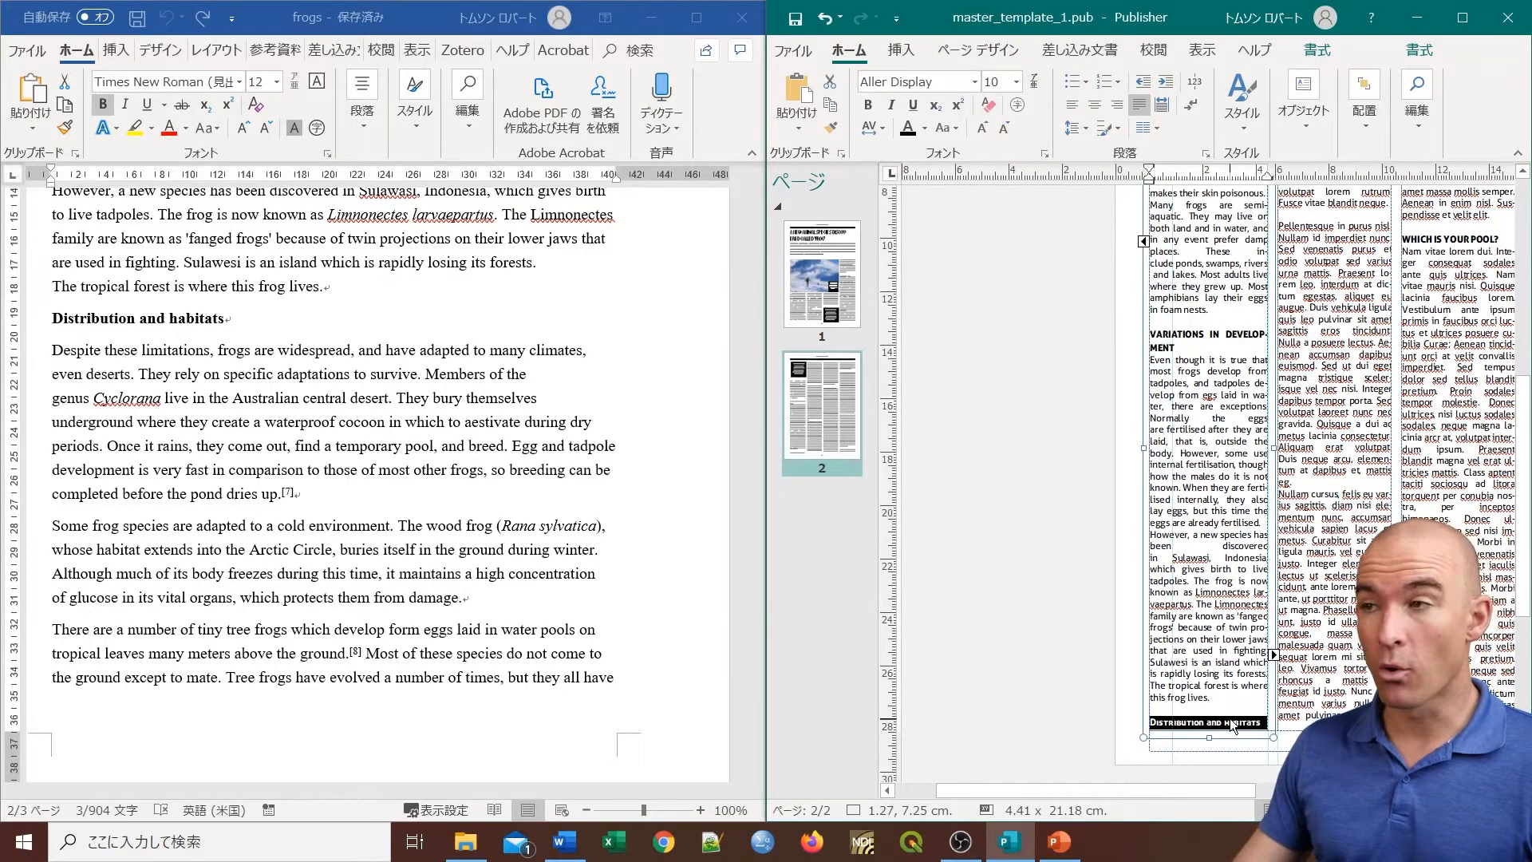
pyautogui.click(1045, 154)
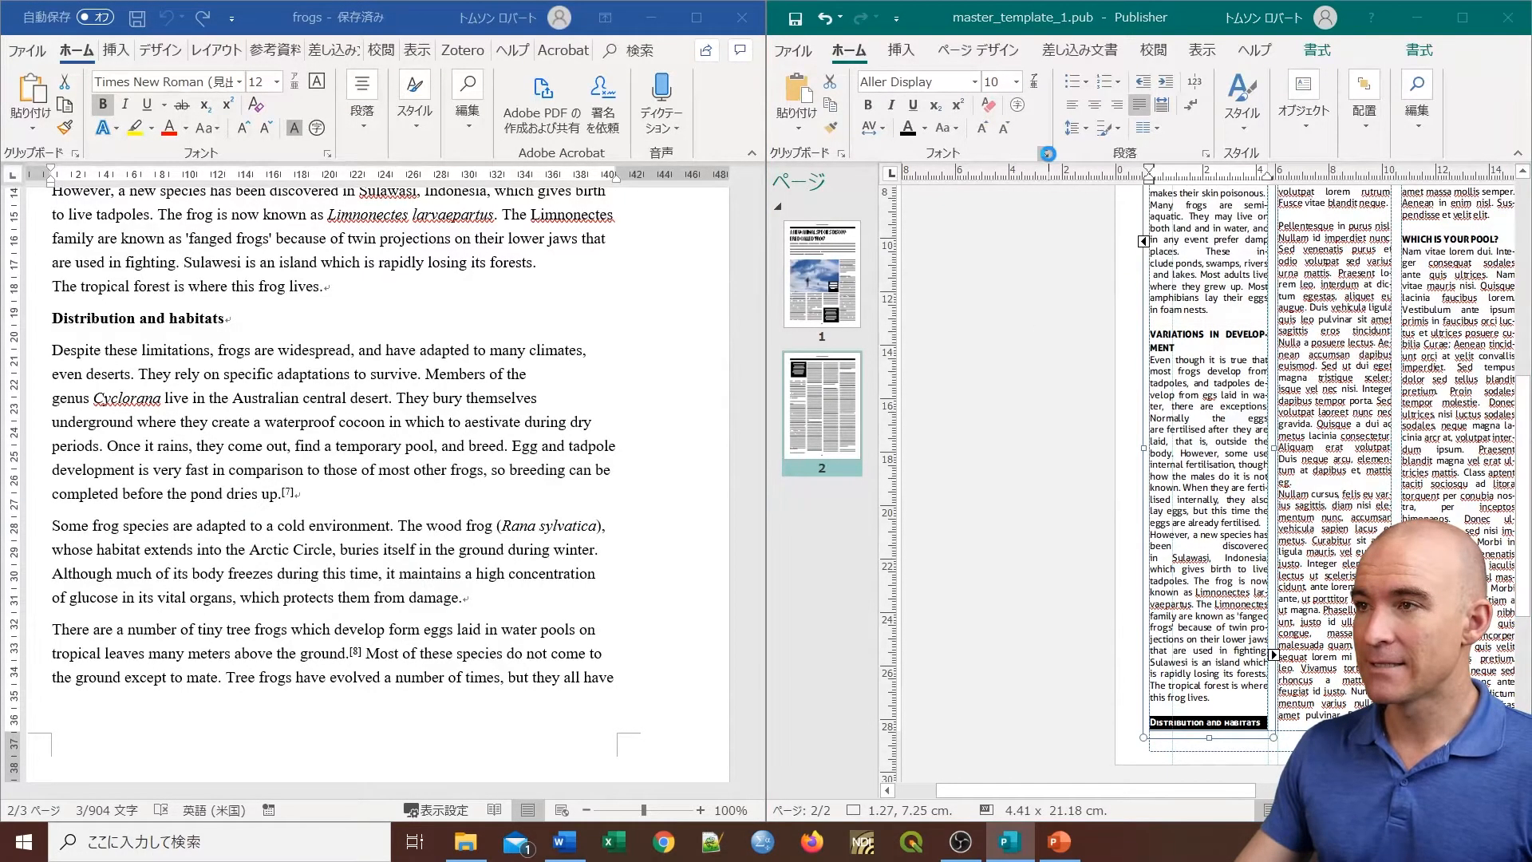
pyautogui.moveTo(1075, 156); pyautogui.dragTo(644, 83)
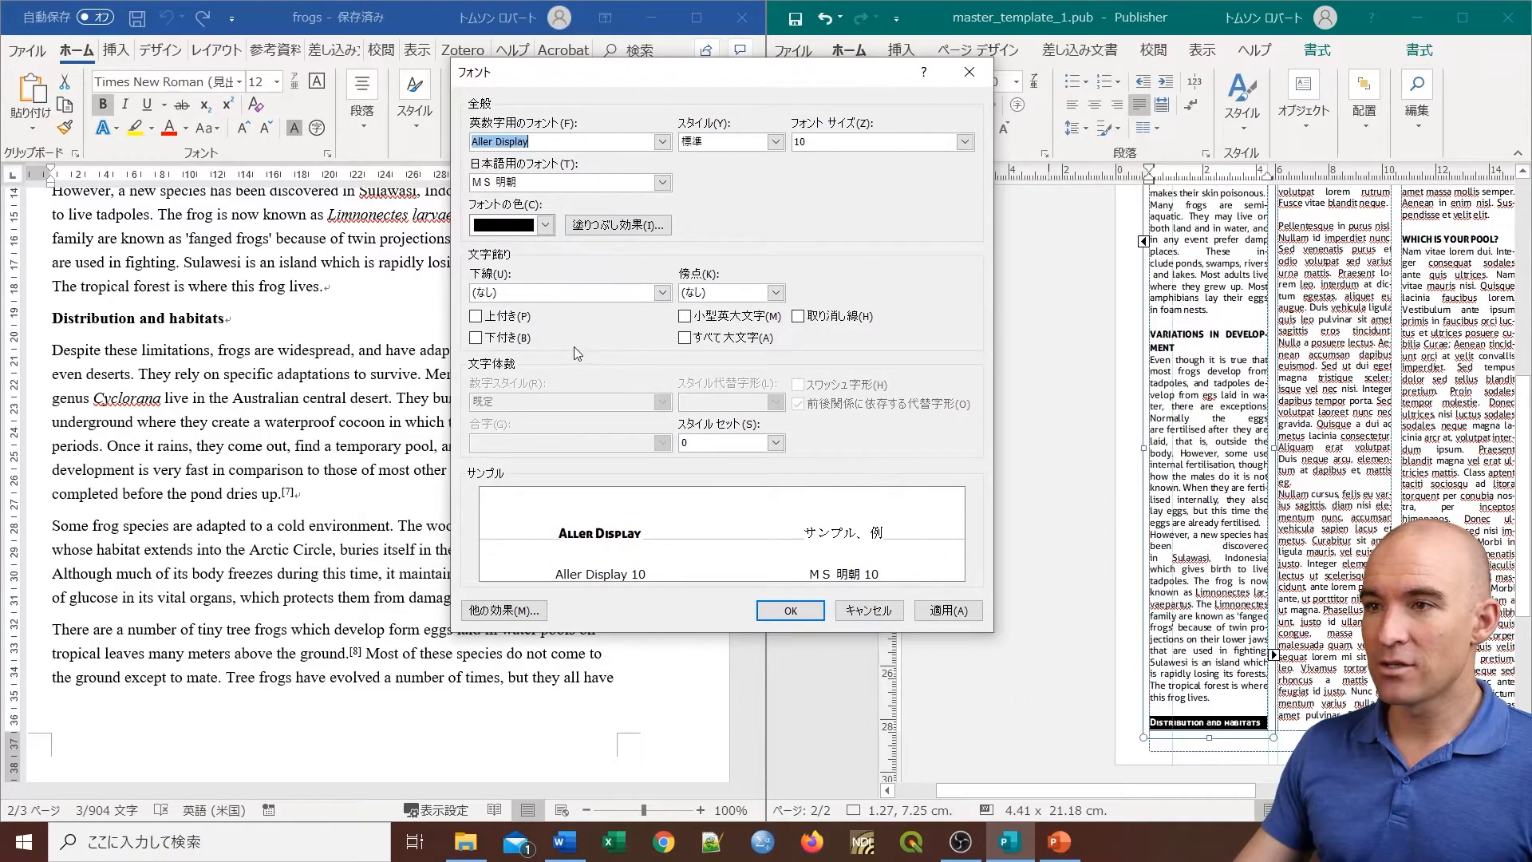
pyautogui.click(689, 341)
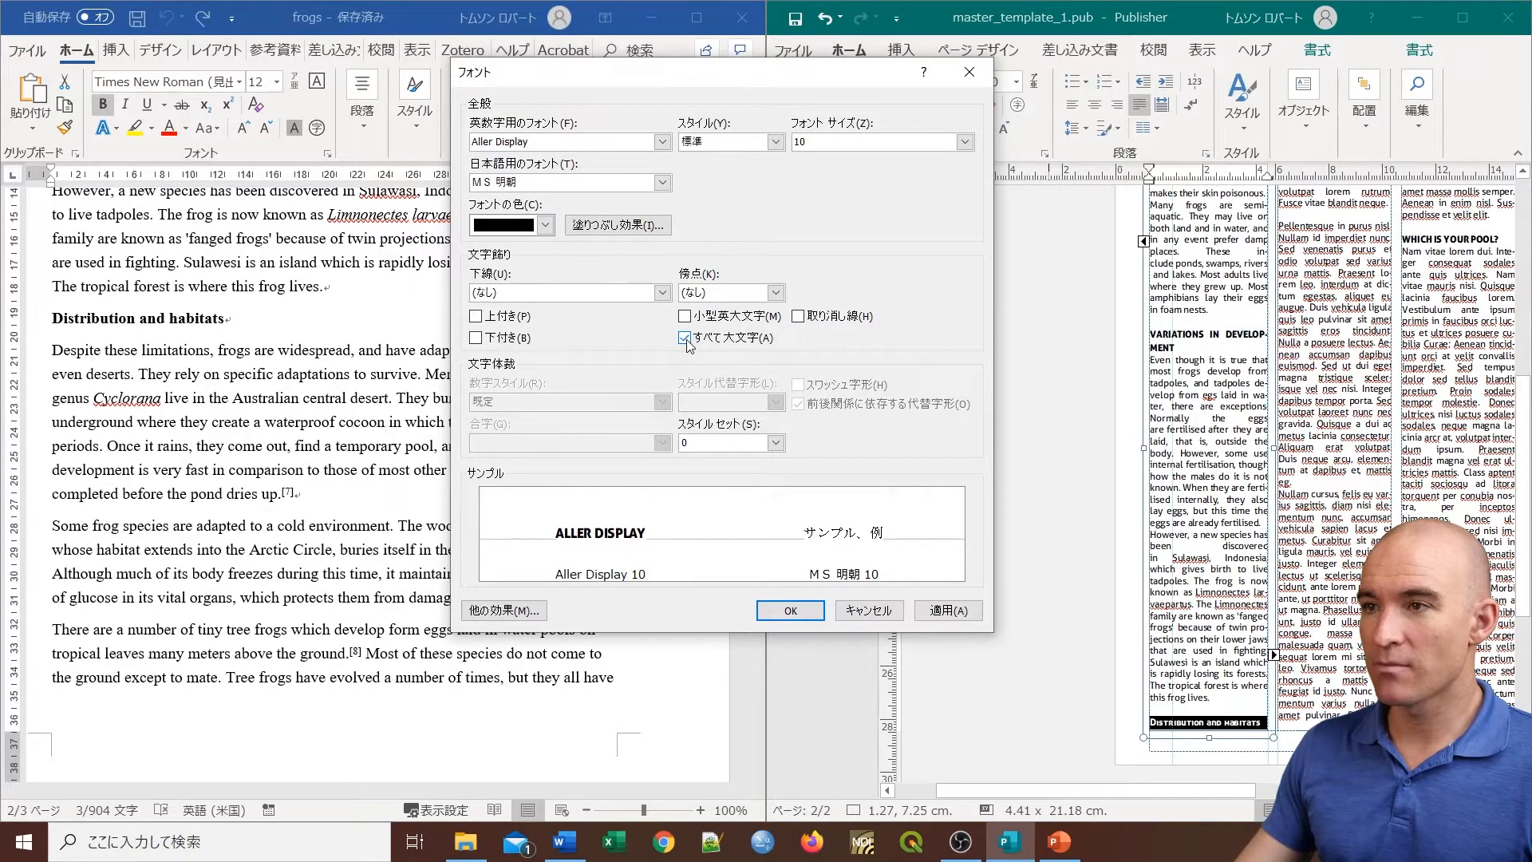
pyautogui.click(790, 610)
pyautogui.scroll(3, 1324, 354)
pyautogui.scroll(2, 1324, 352)
pyautogui.click(438, 378)
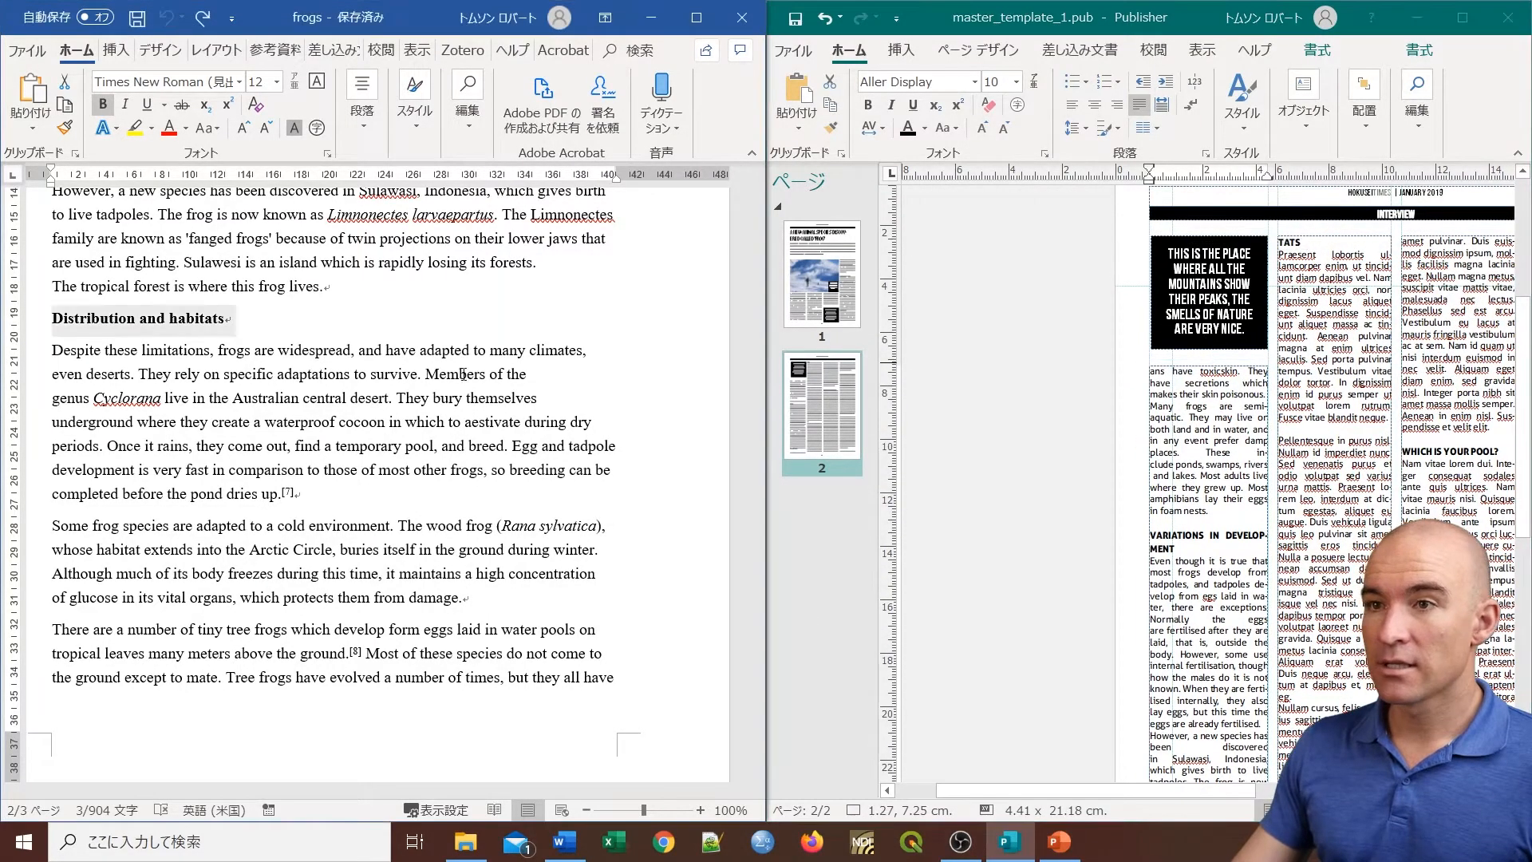
# Step: Copy the Word passage ending with 'diverse vertebrate orders'
pyautogui.scroll(-6, 434, 379)
pyautogui.scroll(-1, 433, 380)
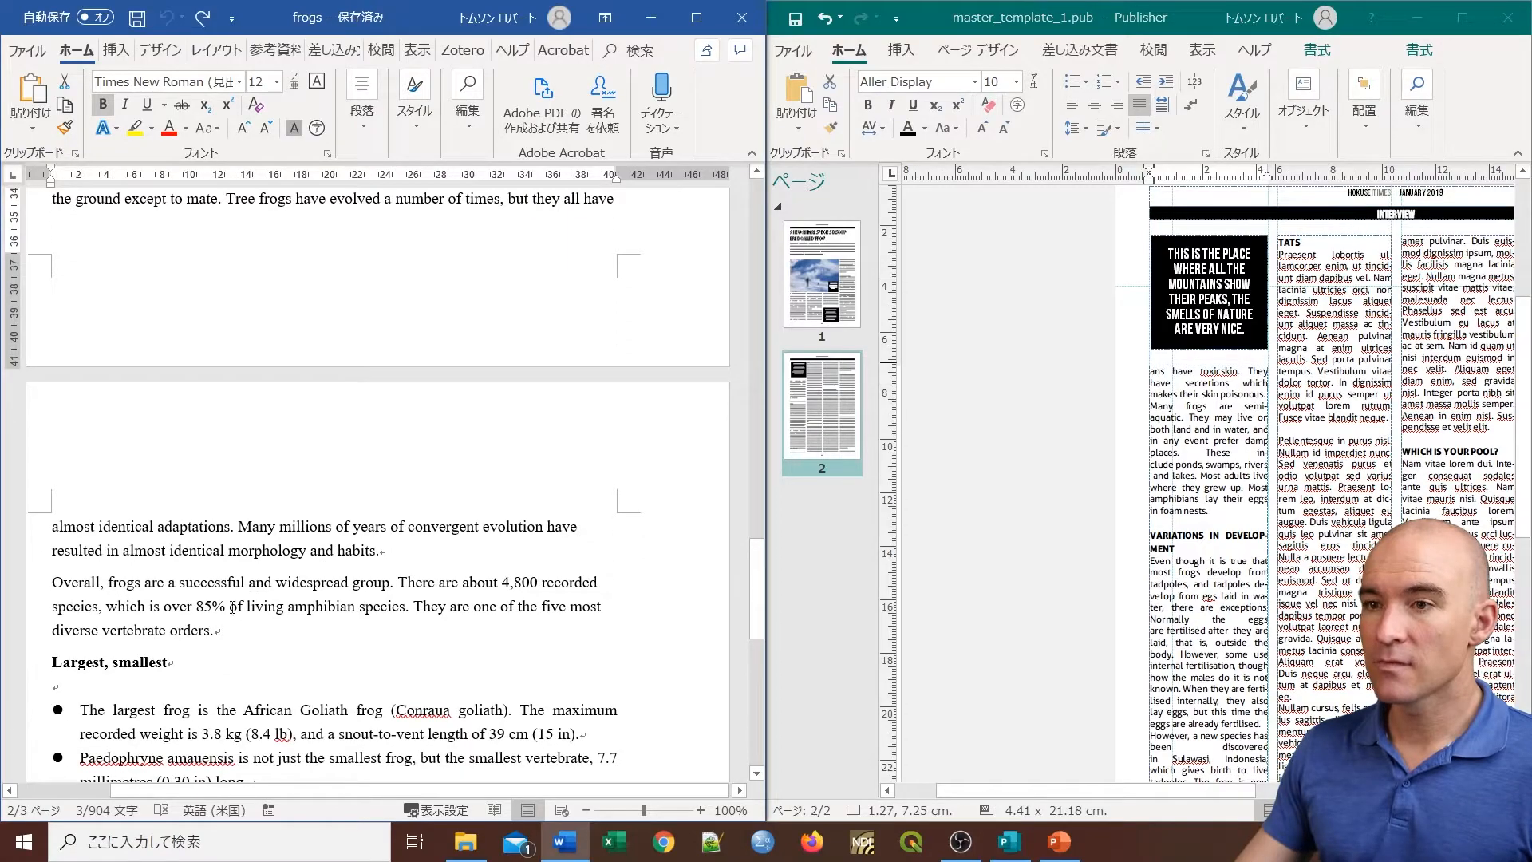
pyautogui.moveTo(218, 630); pyautogui.dragTo(56, 579)
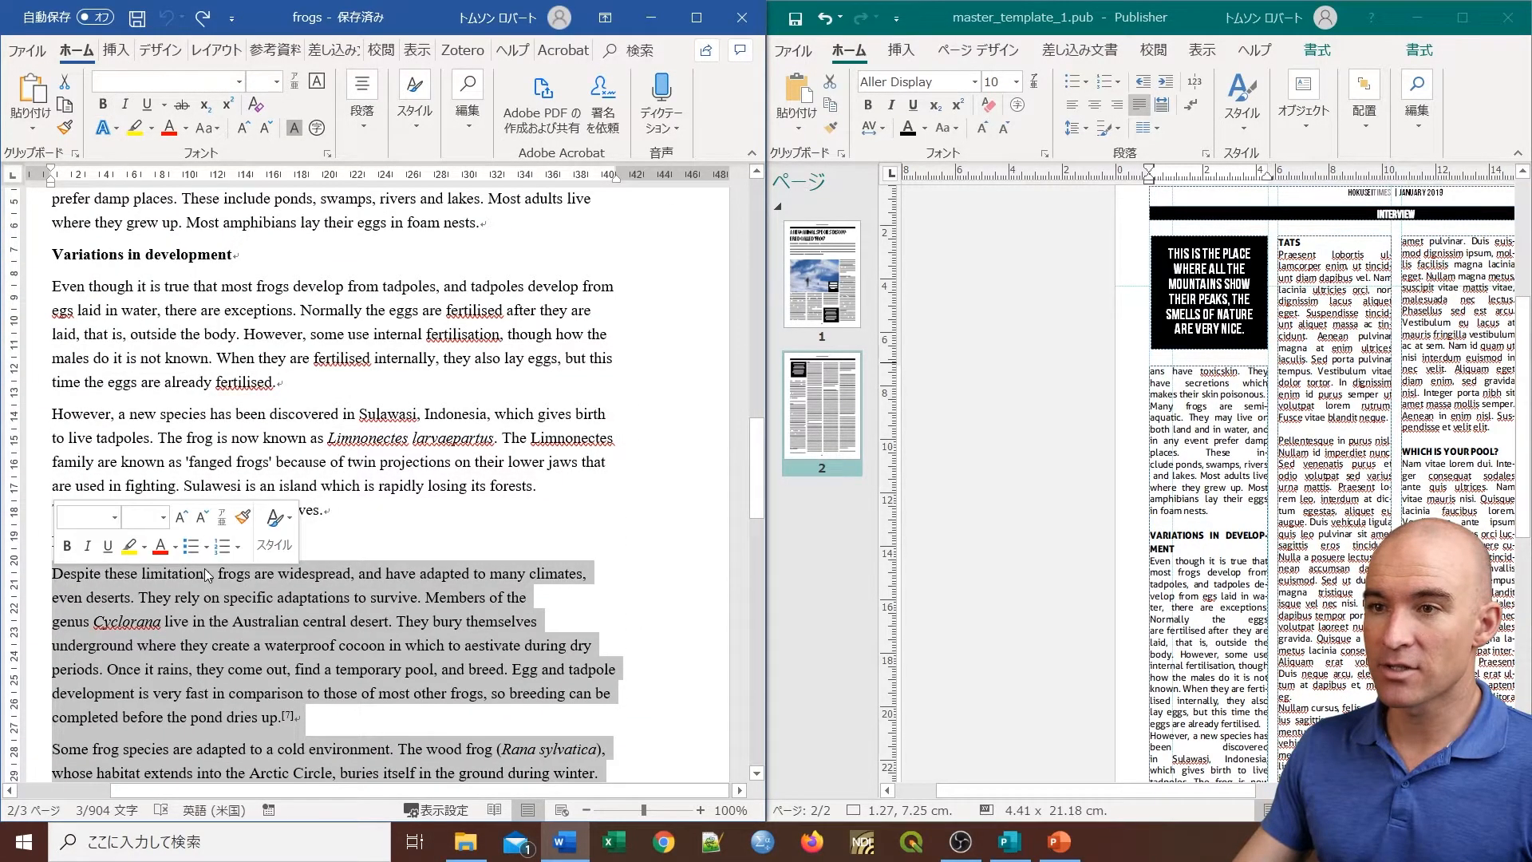
pyautogui.scroll(-8, 181, 399)
pyautogui.scroll(6, 182, 397)
pyautogui.rightClick(256, 391)
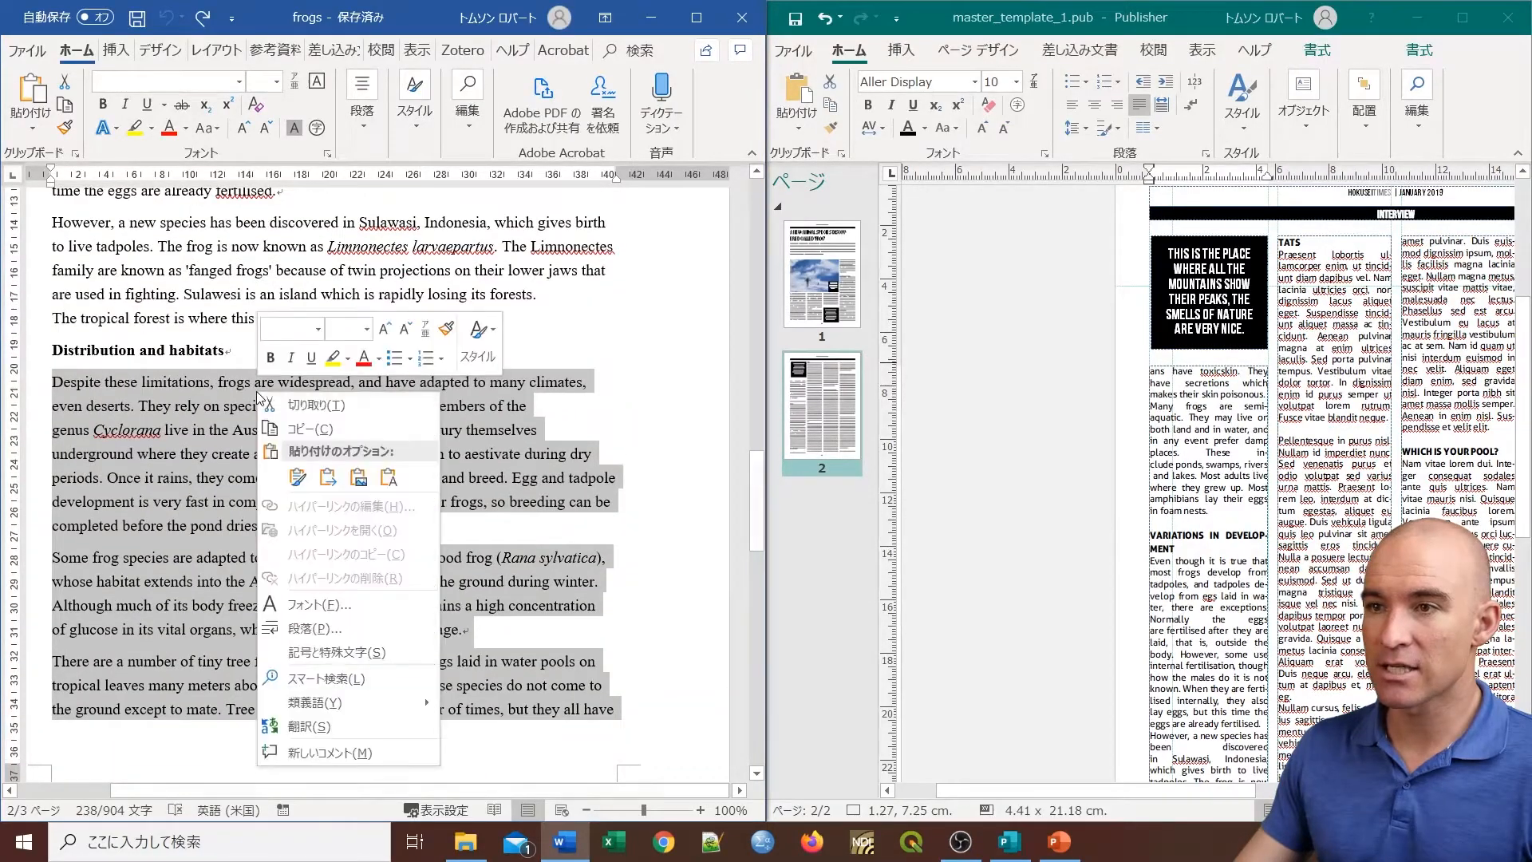
pyautogui.click(319, 431)
# Step: Paste the frog paragraphs as plain text over the second column's placeholder text
pyautogui.scroll(-3, 1072, 381)
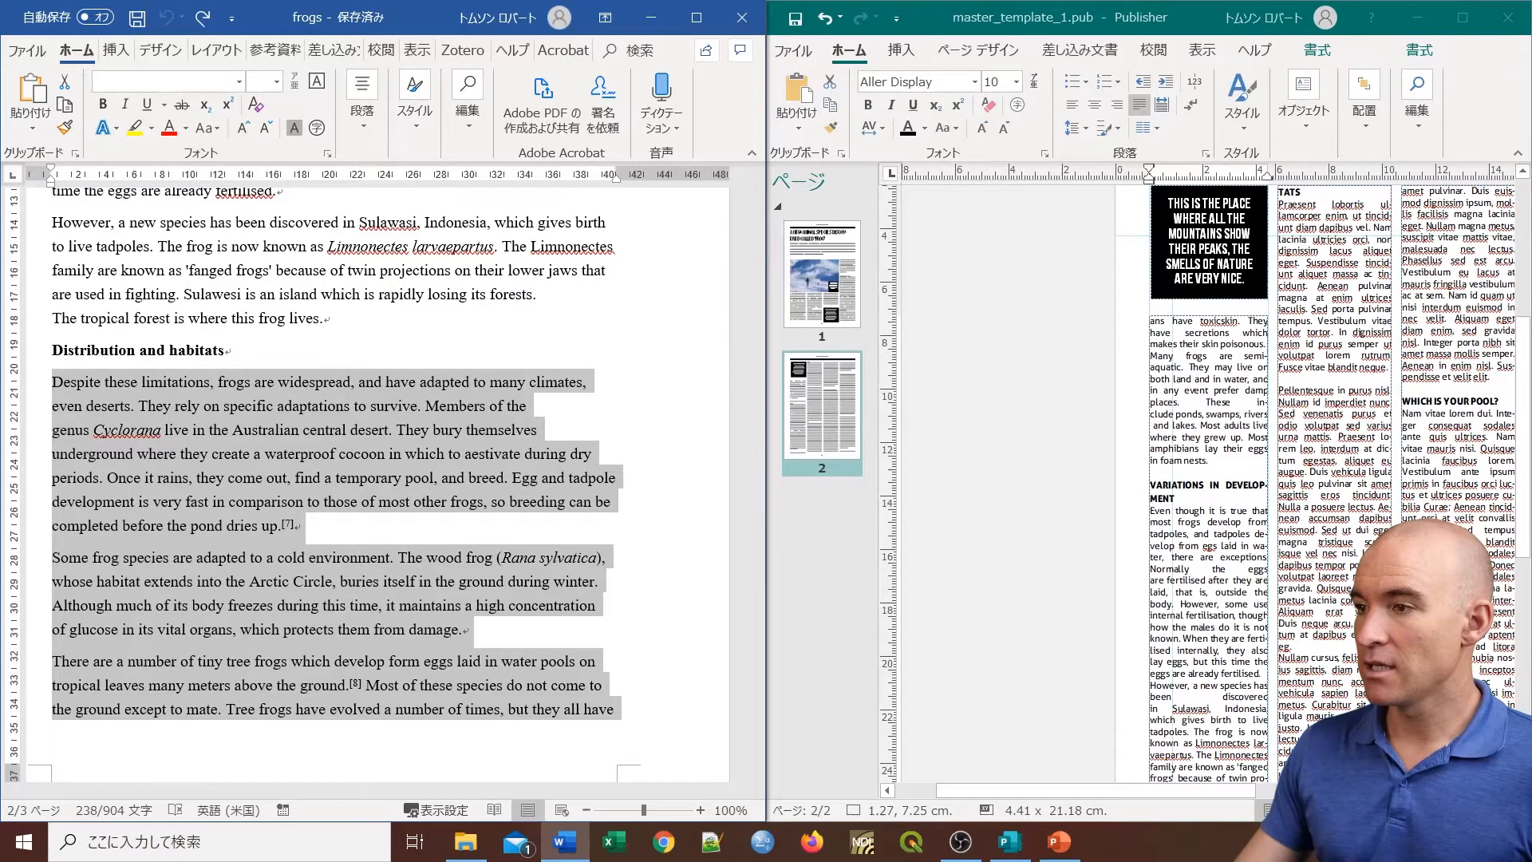
pyautogui.moveTo(1248, 789); pyautogui.dragTo(1352, 790)
pyautogui.moveTo(1281, 376); pyautogui.dragTo(1077, 205)
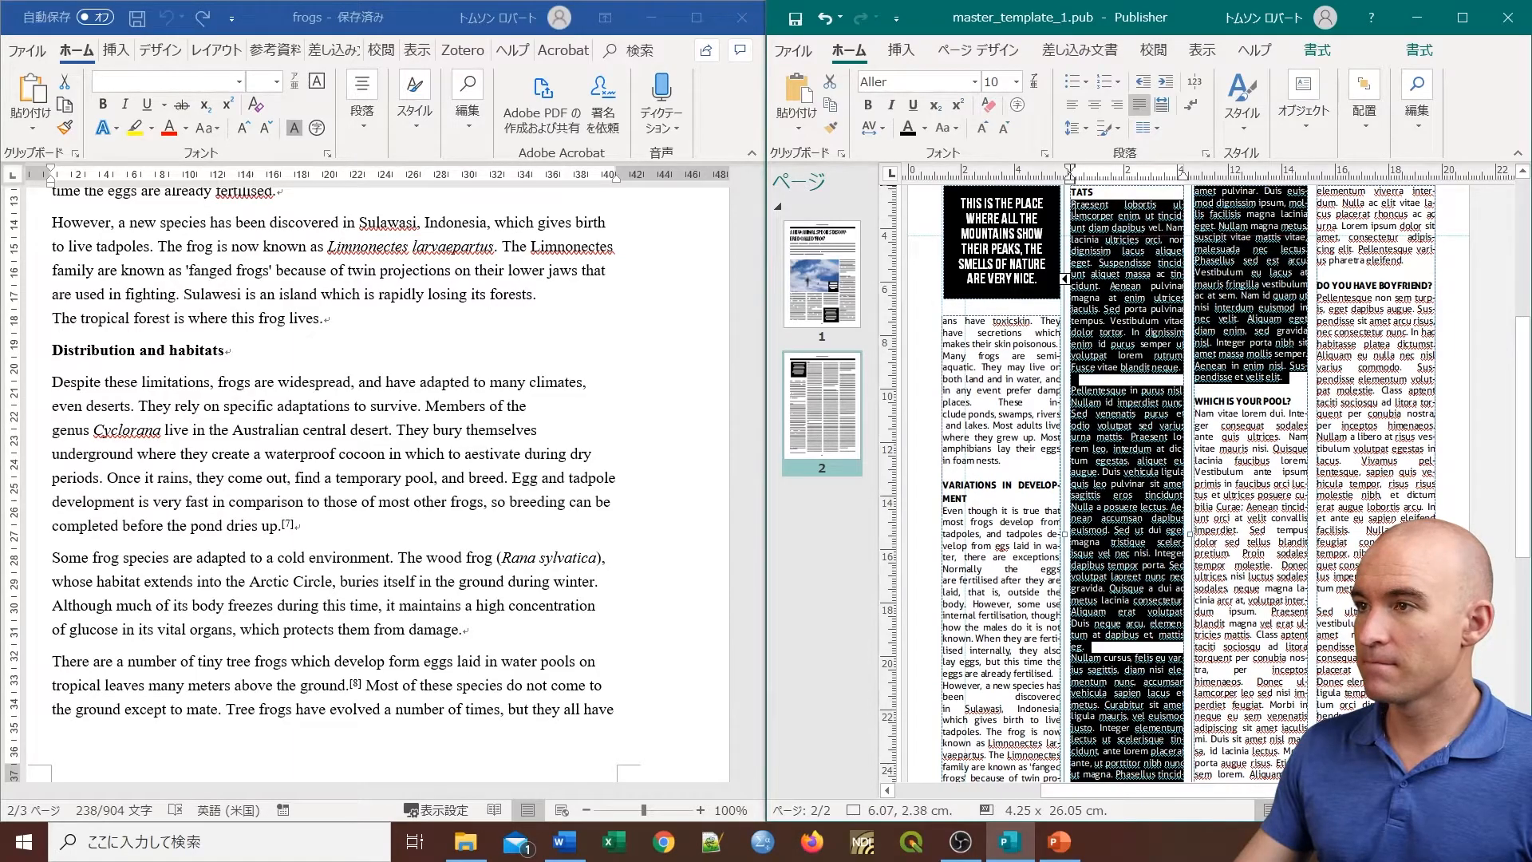
pyautogui.rightClick(1099, 217)
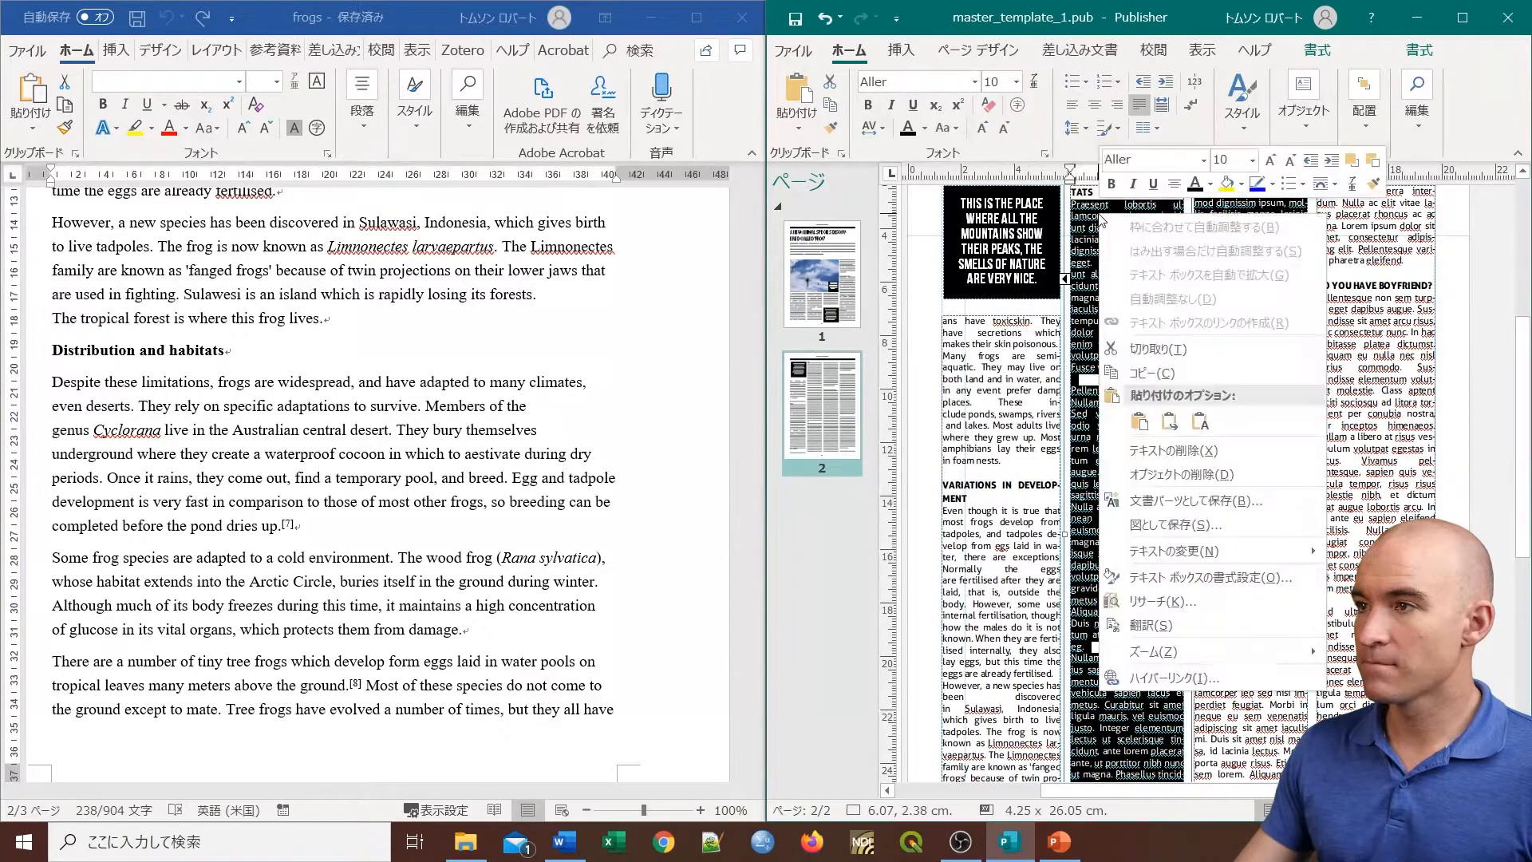
pyautogui.click(1200, 422)
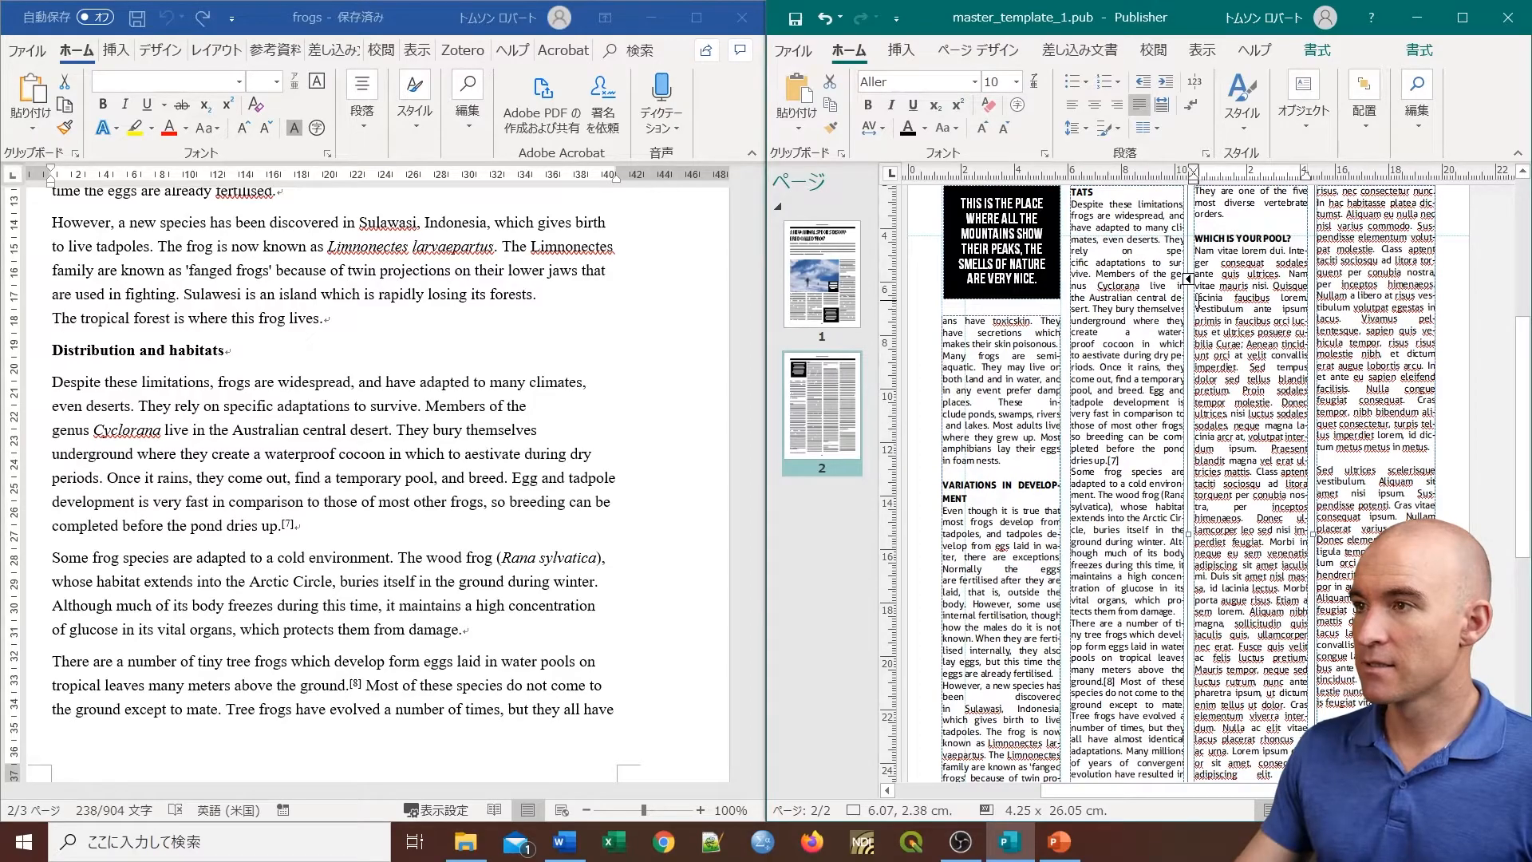
pyautogui.scroll(-6, 302, 513)
pyautogui.scroll(-3, 304, 515)
# Step: Copy the 'Largest, smallest' heading from Word and target the WHICH IS YOUR POOL? heading
pyautogui.click(162, 416)
pyautogui.moveTo(169, 408); pyautogui.dragTo(50, 408)
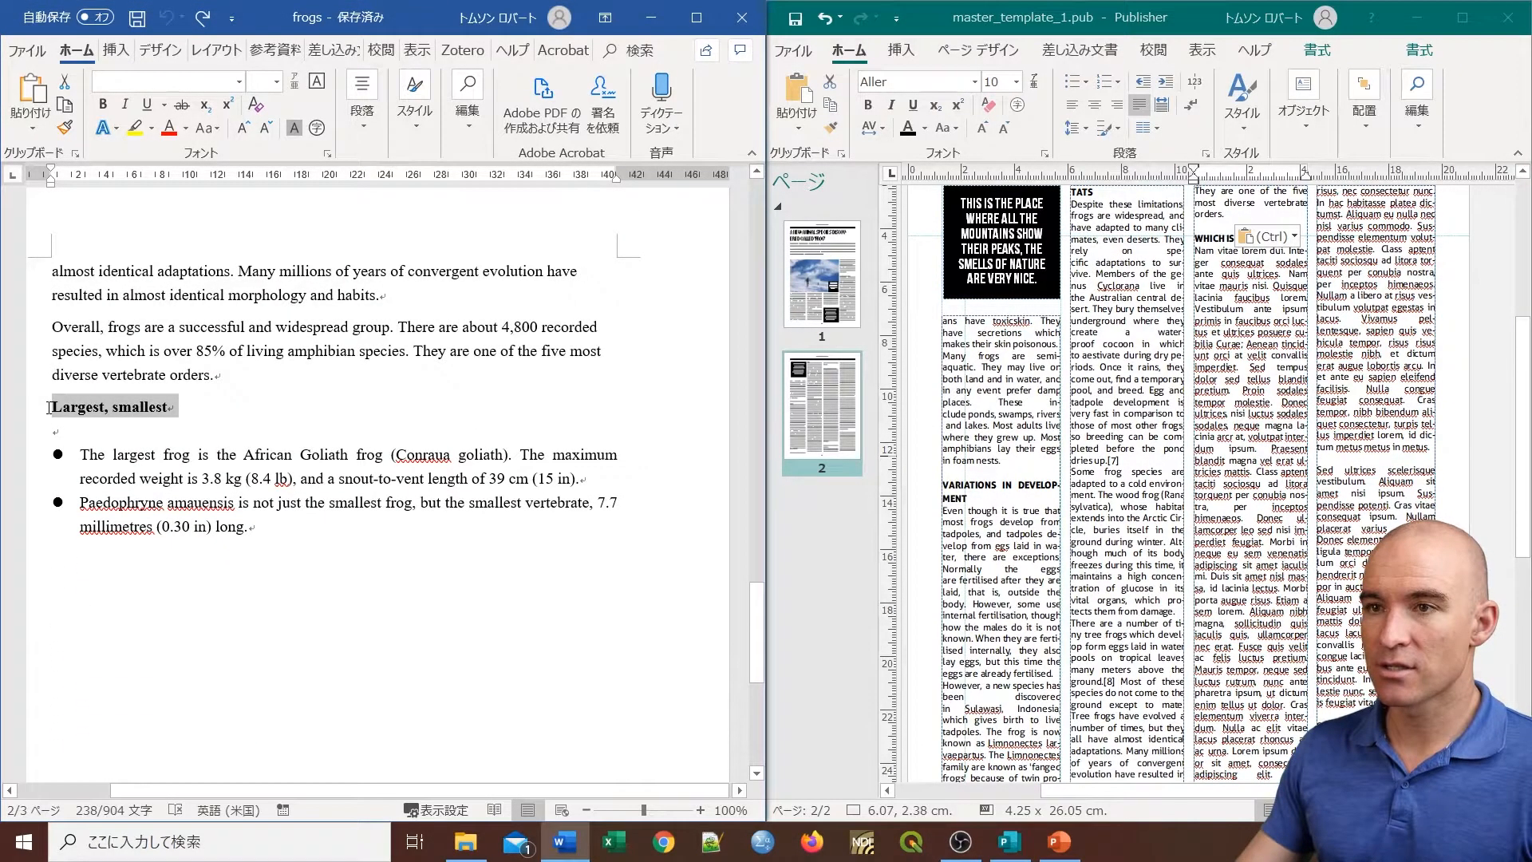
pyautogui.rightClick(85, 408)
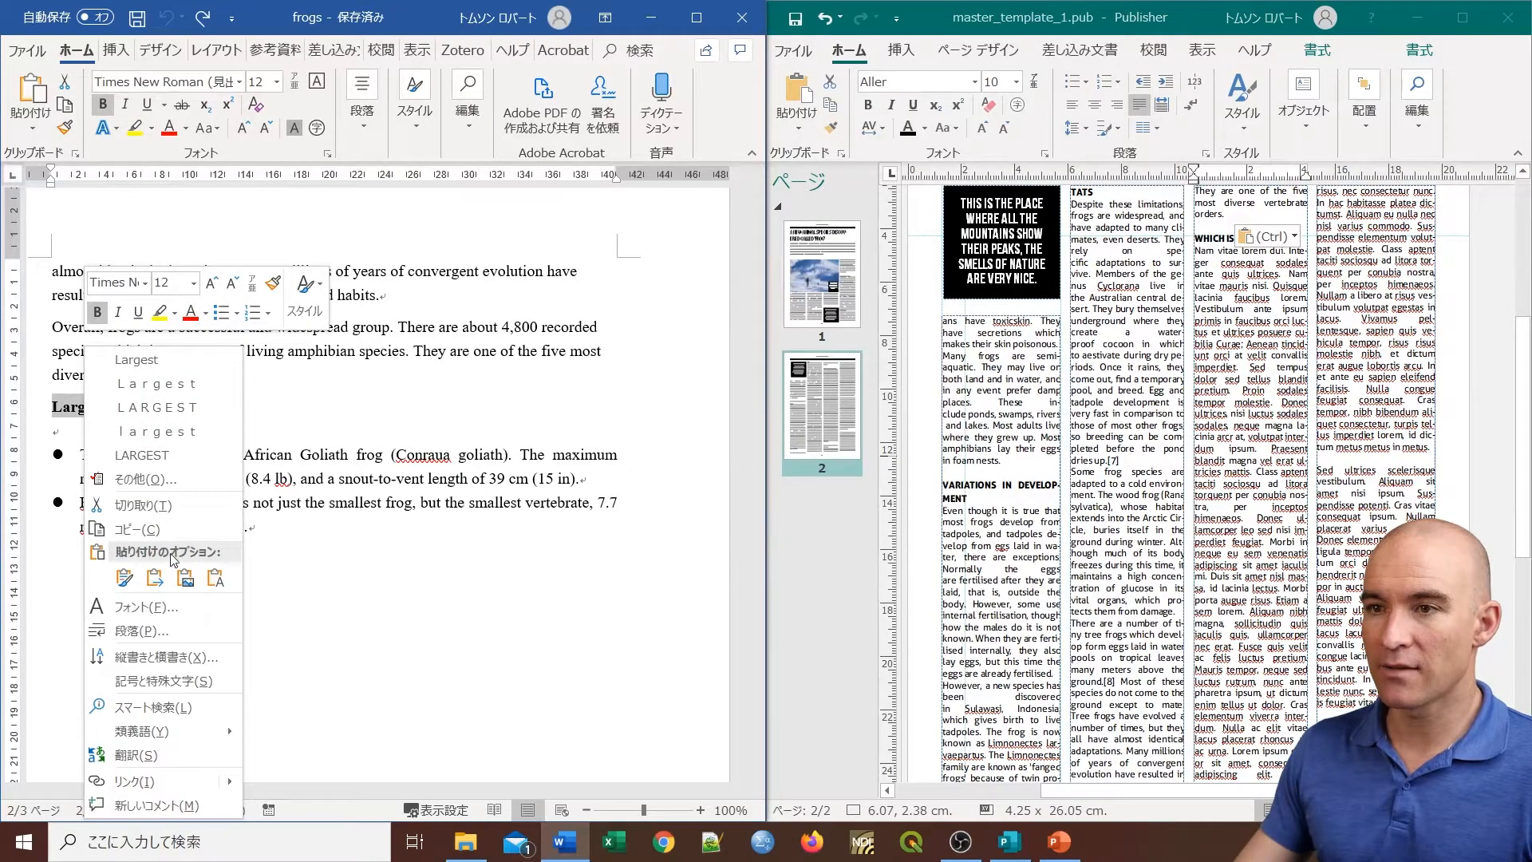
pyautogui.click(158, 530)
pyautogui.scroll(-2, 1183, 331)
pyautogui.scroll(-2, 1183, 332)
pyautogui.scroll(6, 1270, 379)
pyautogui.click(1290, 321)
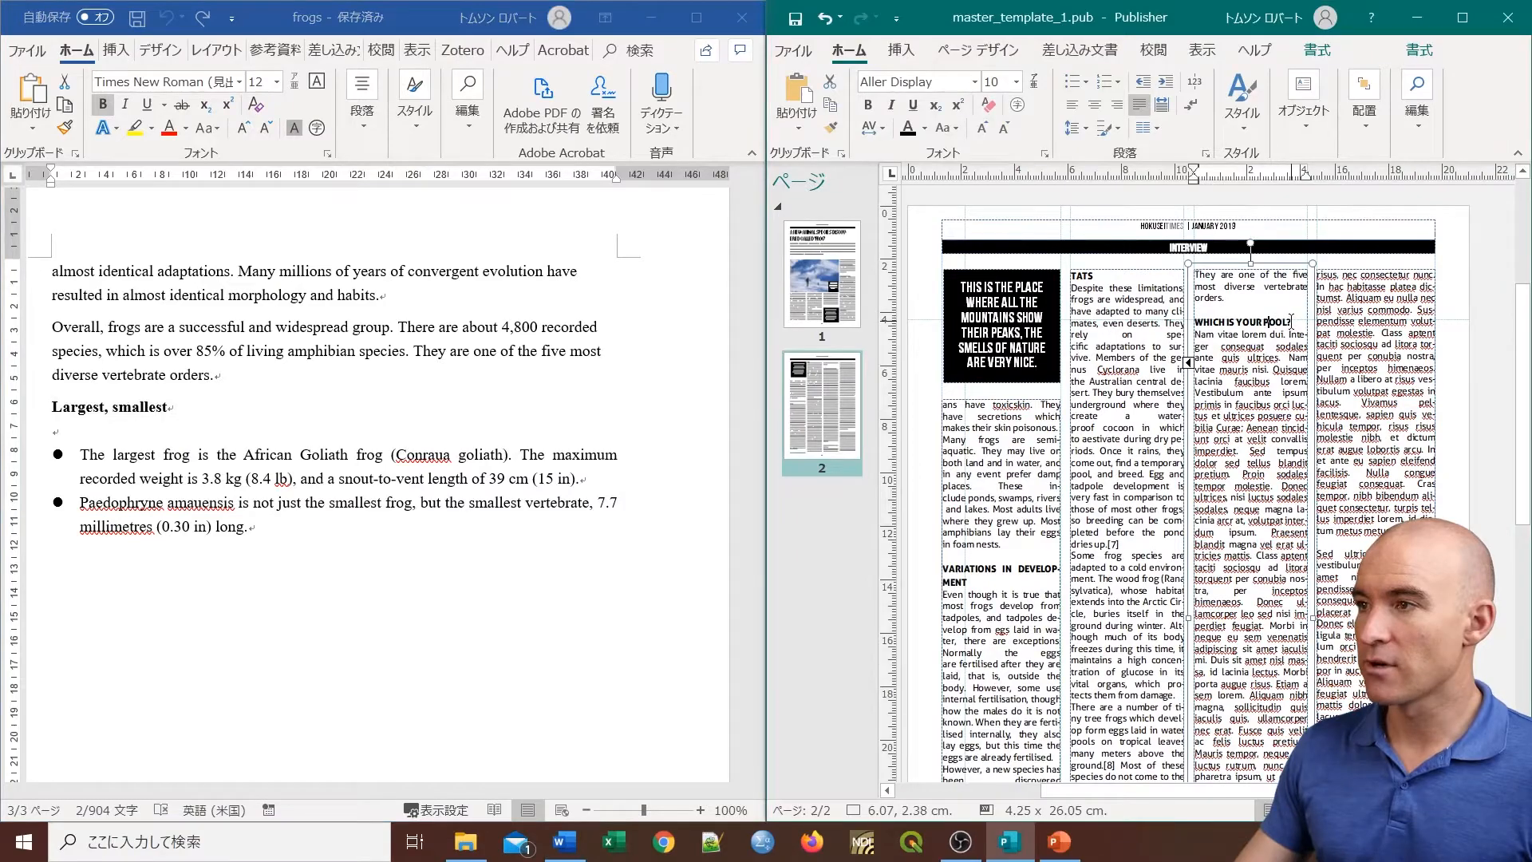
pyautogui.rightClick(1211, 323)
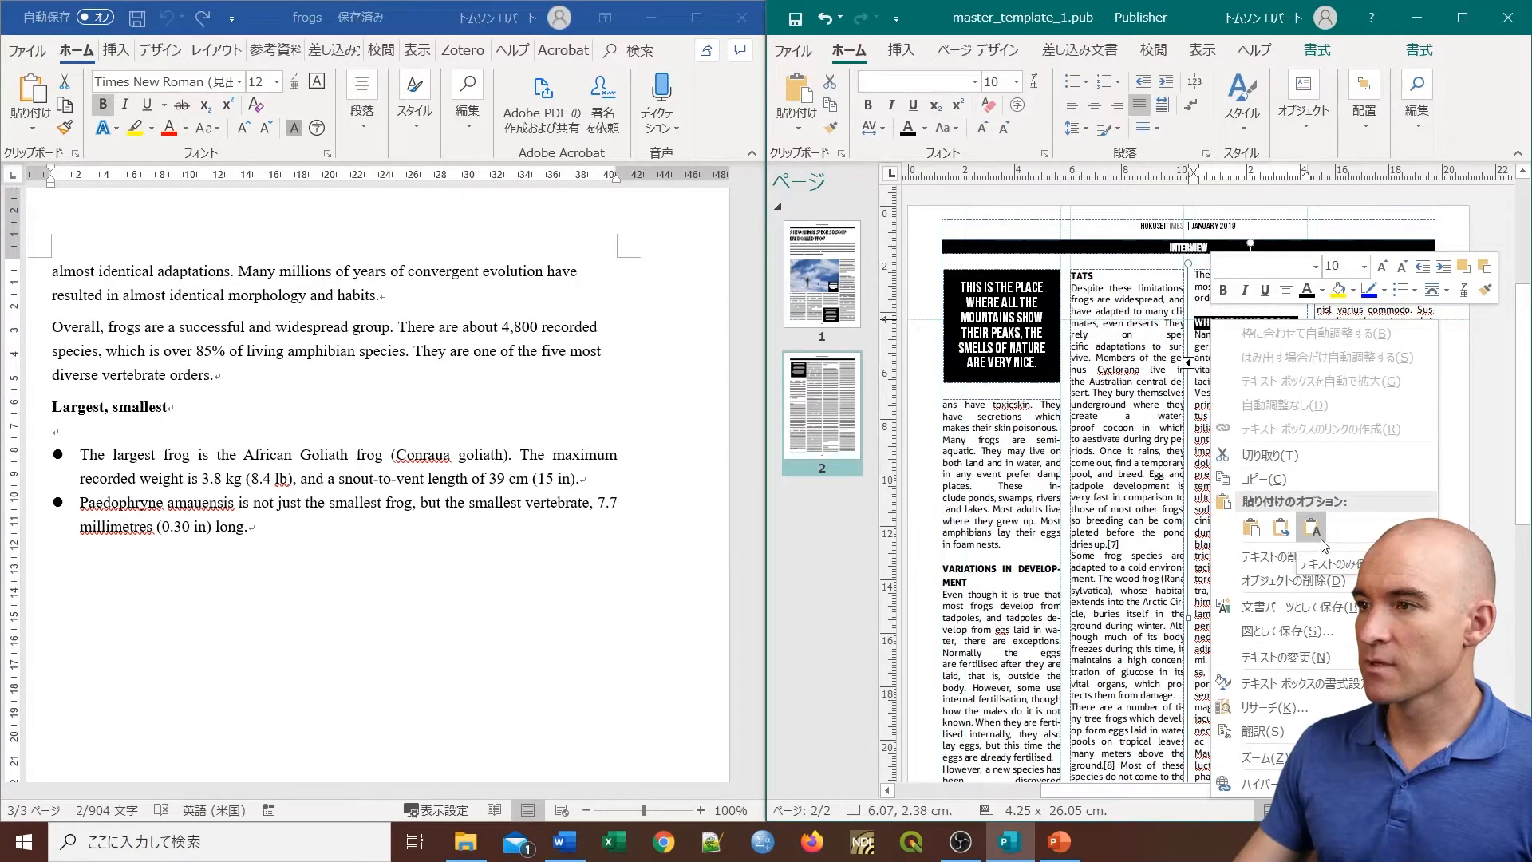
# Step: Paste 'Largest, smallest' as text over the heading, then format it Aller Display with All Caps
pyautogui.click(1310, 528)
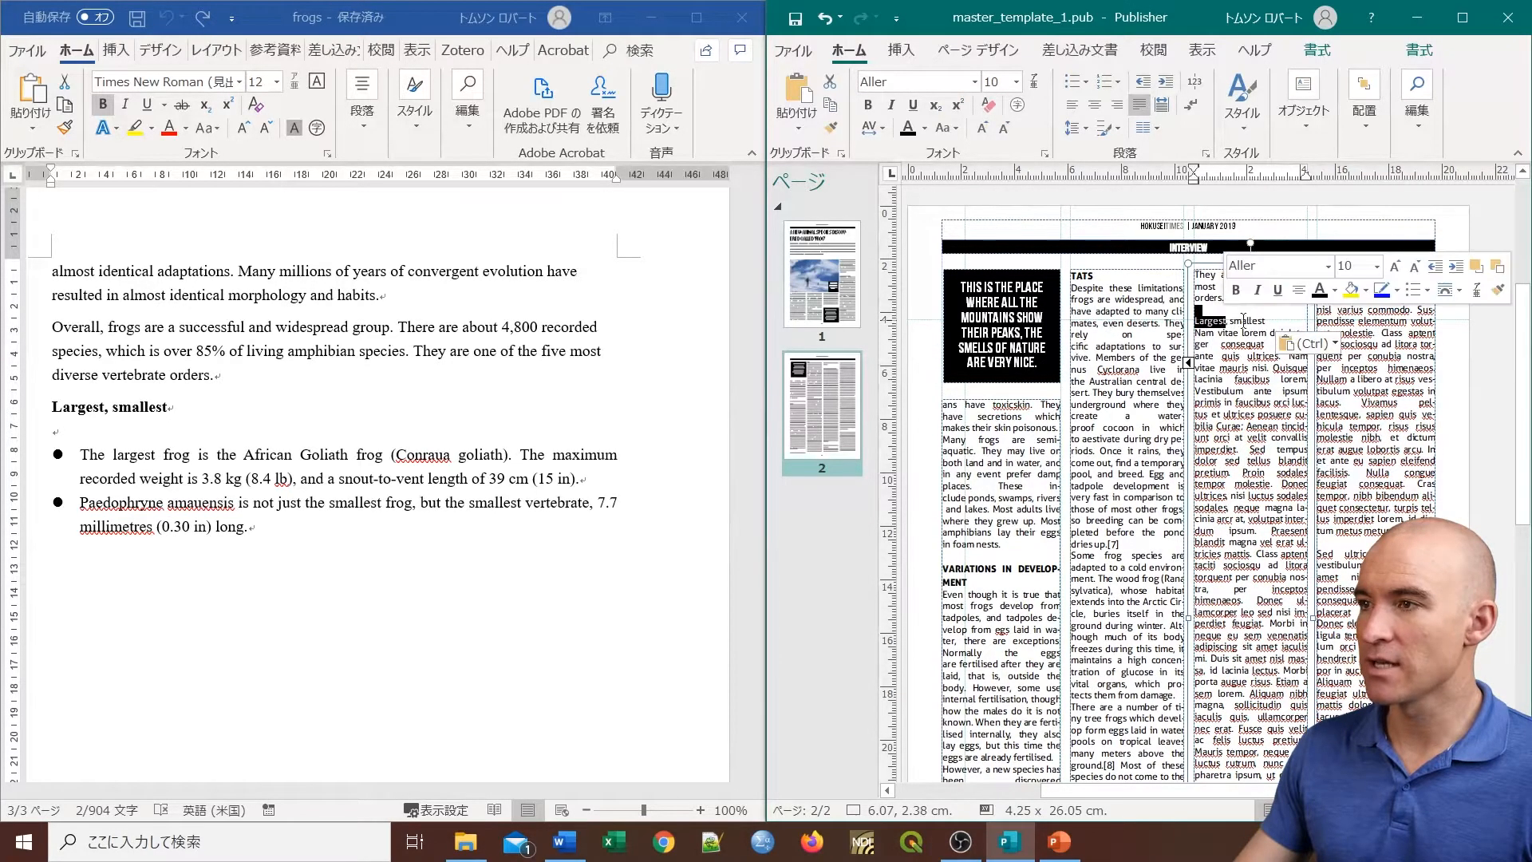
pyautogui.moveTo(1267, 321); pyautogui.dragTo(1181, 322)
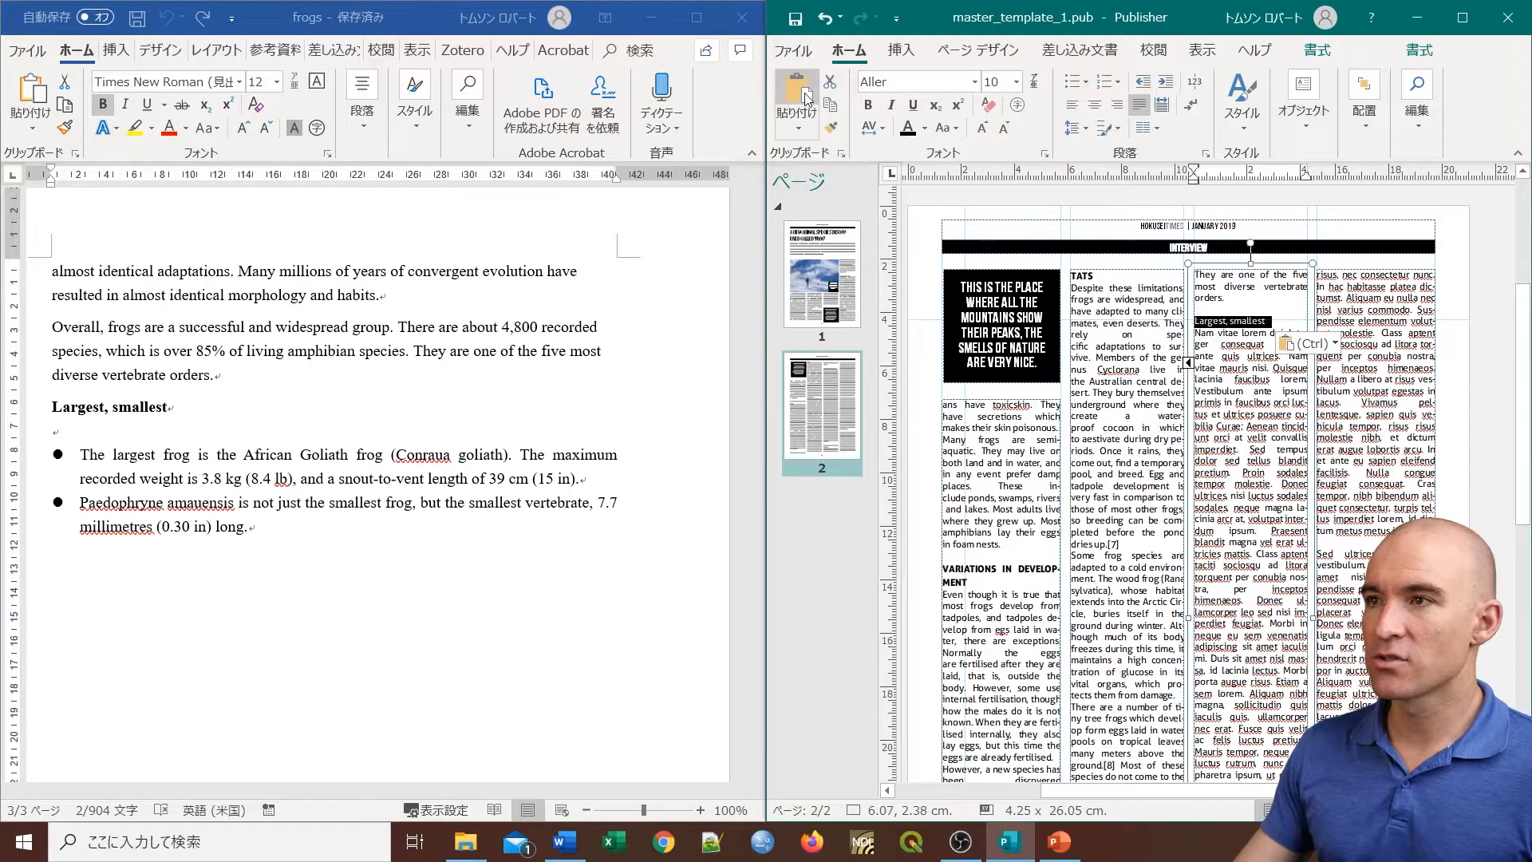
pyautogui.click(974, 81)
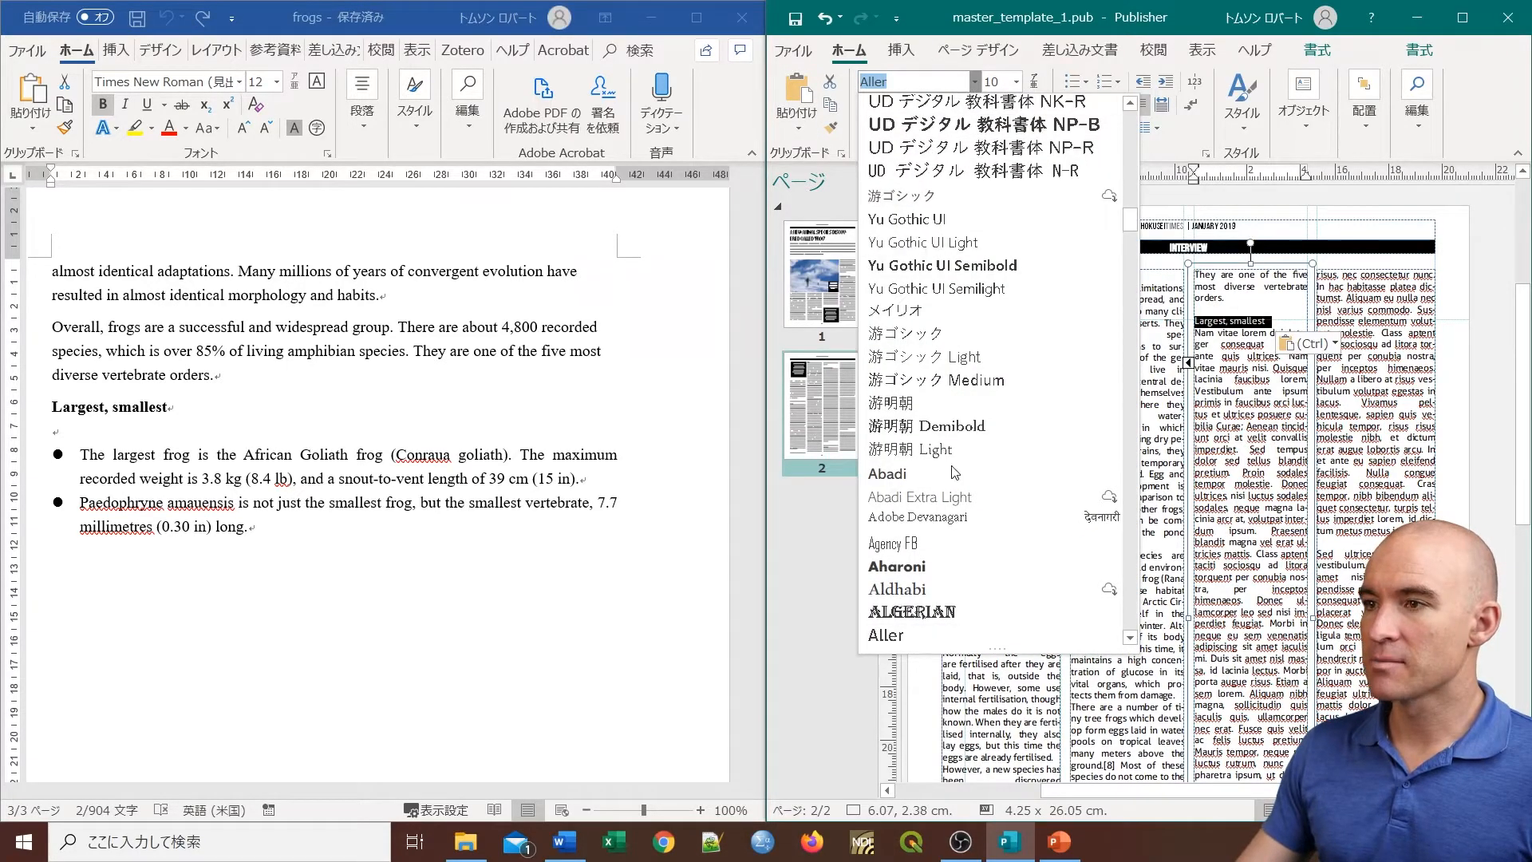
pyautogui.scroll(-1, 961, 559)
pyautogui.click(964, 591)
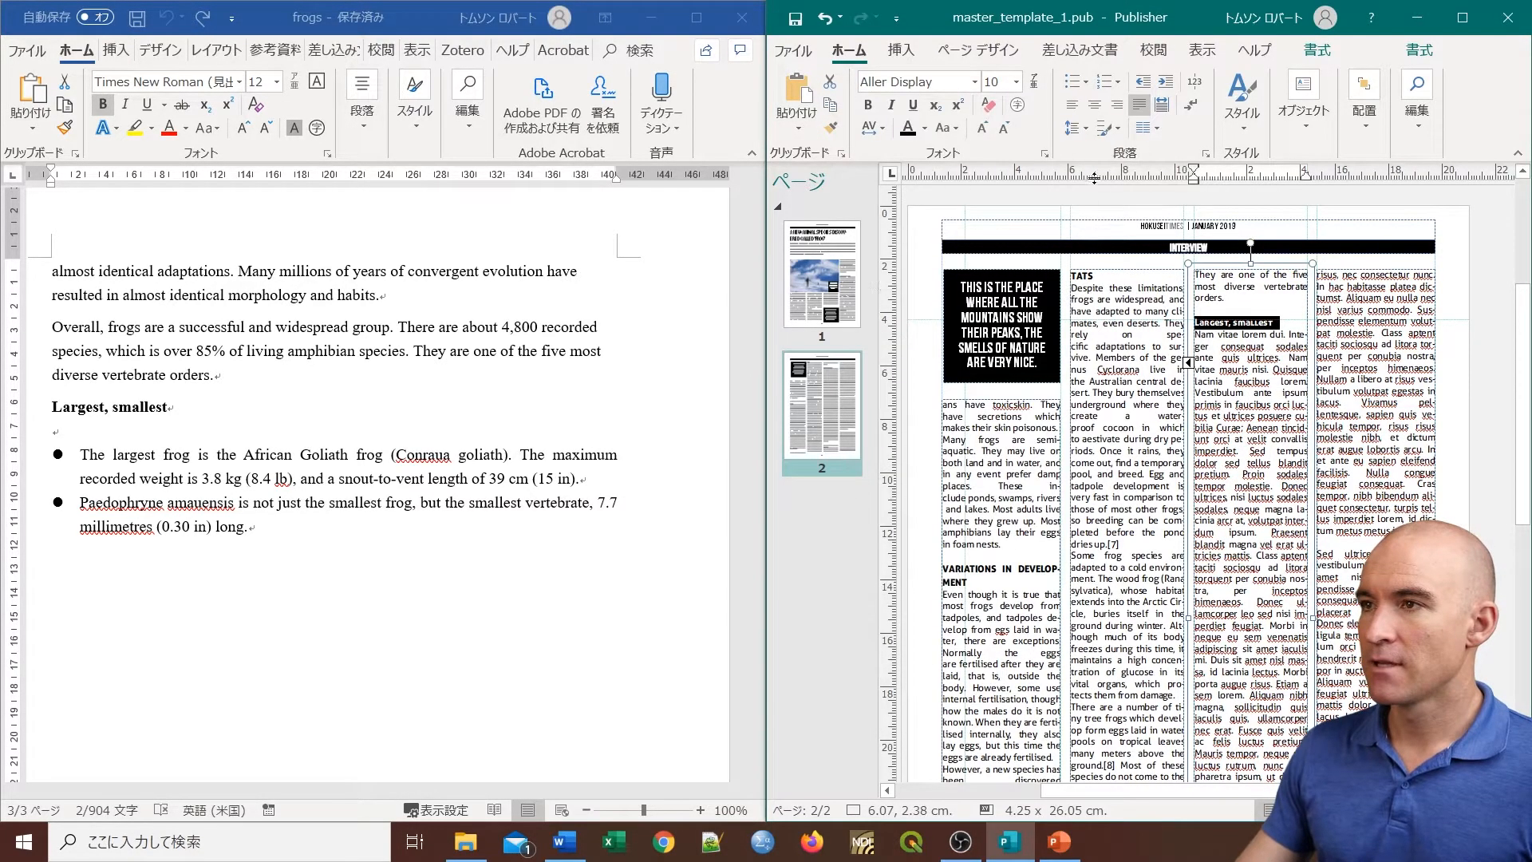
pyautogui.click(1045, 154)
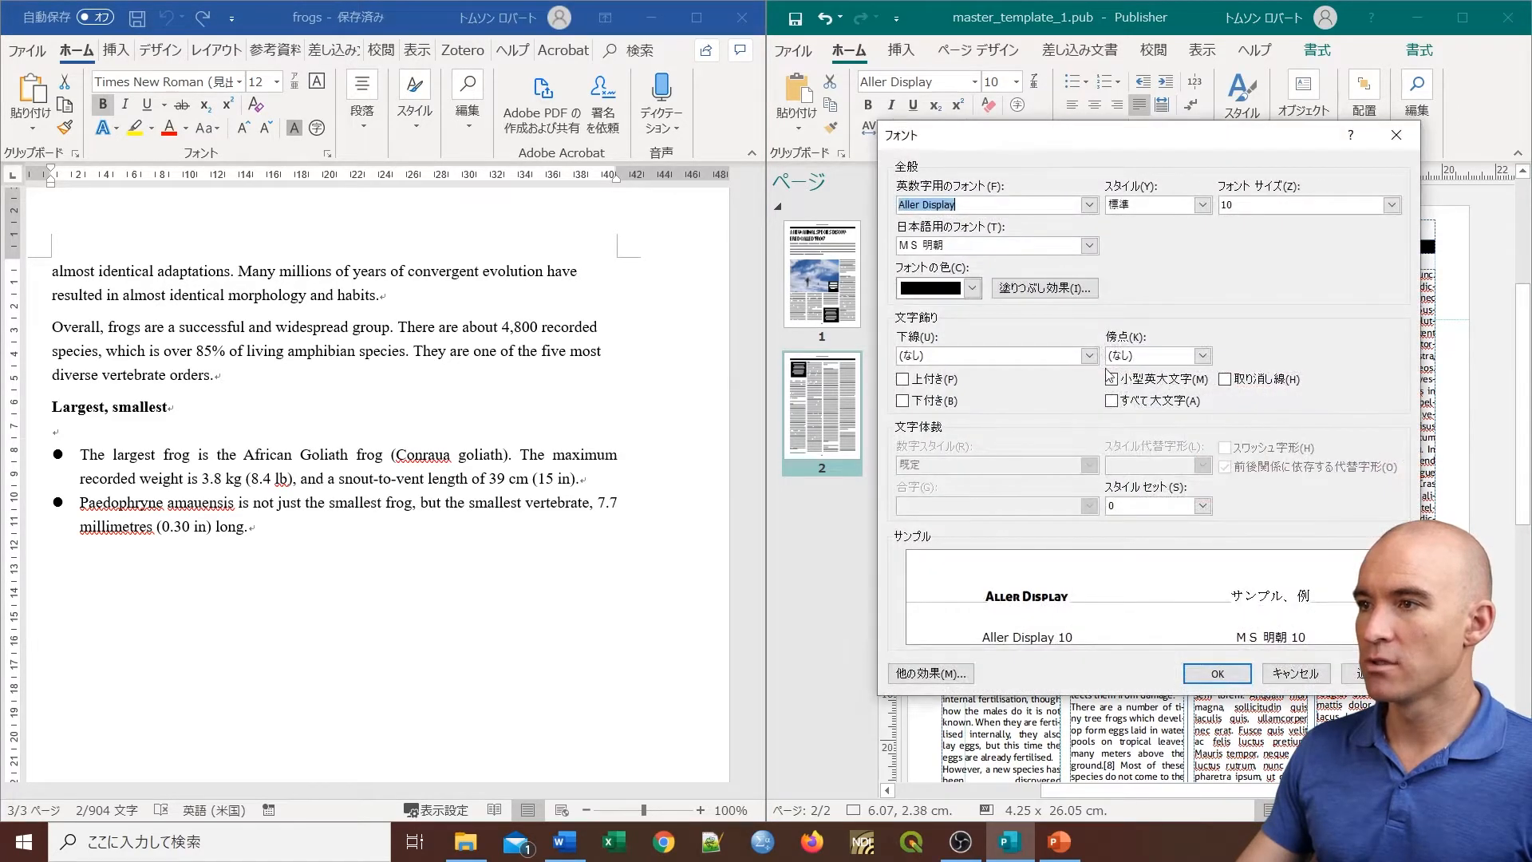
pyautogui.click(1111, 400)
pyautogui.moveTo(1139, 142); pyautogui.dragTo(1031, 114)
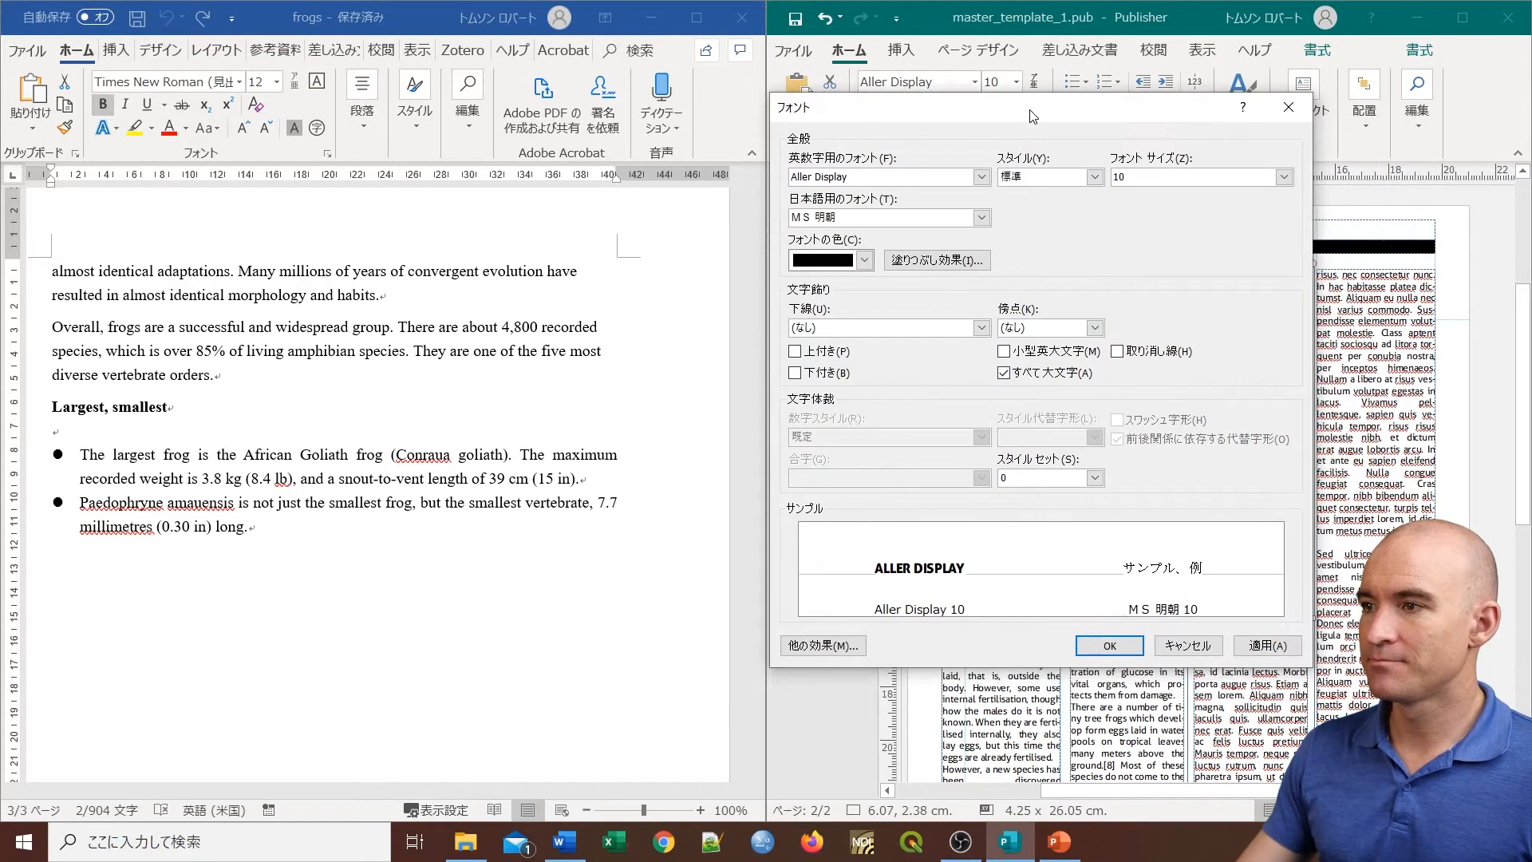
pyautogui.click(1109, 646)
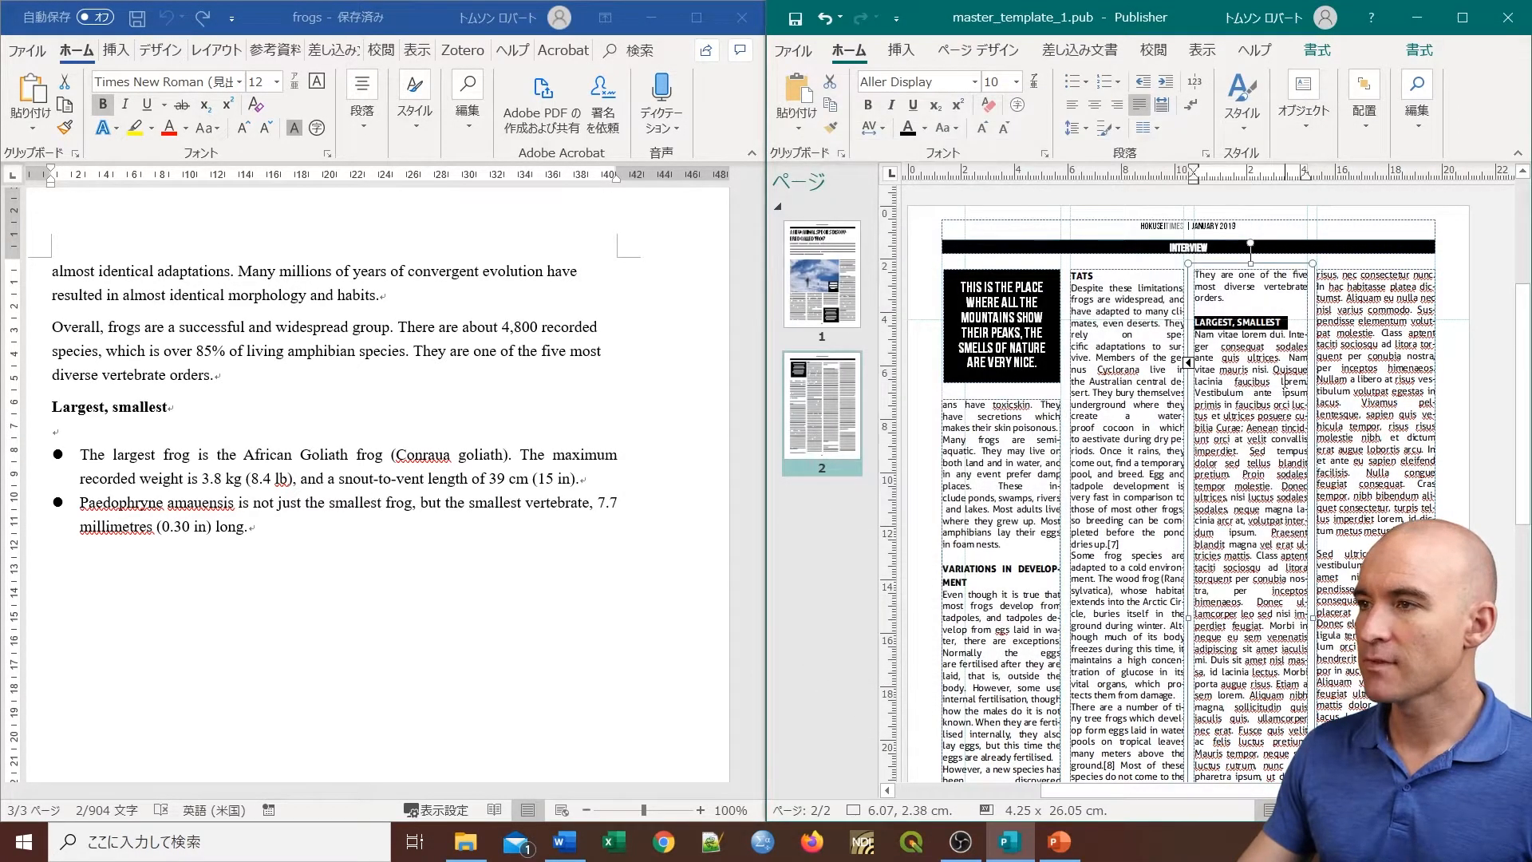
pyautogui.click(1267, 395)
# Step: Copy the two bullet paragraphs about the largest and smallest frogs in Word
pyautogui.click(270, 531)
pyautogui.moveTo(270, 530); pyautogui.dragTo(81, 454)
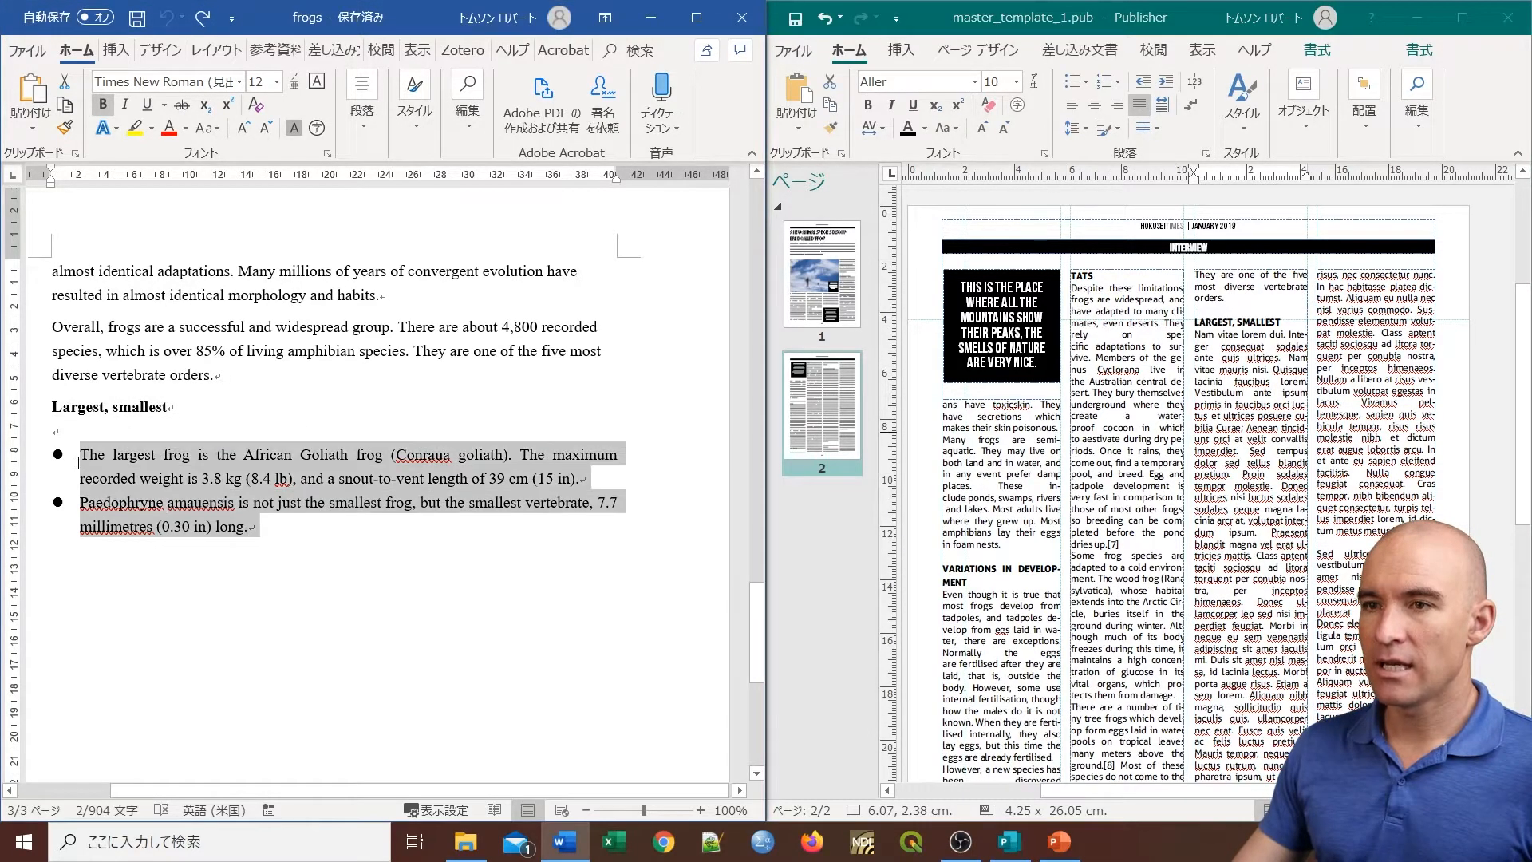
pyautogui.rightClick(88, 461)
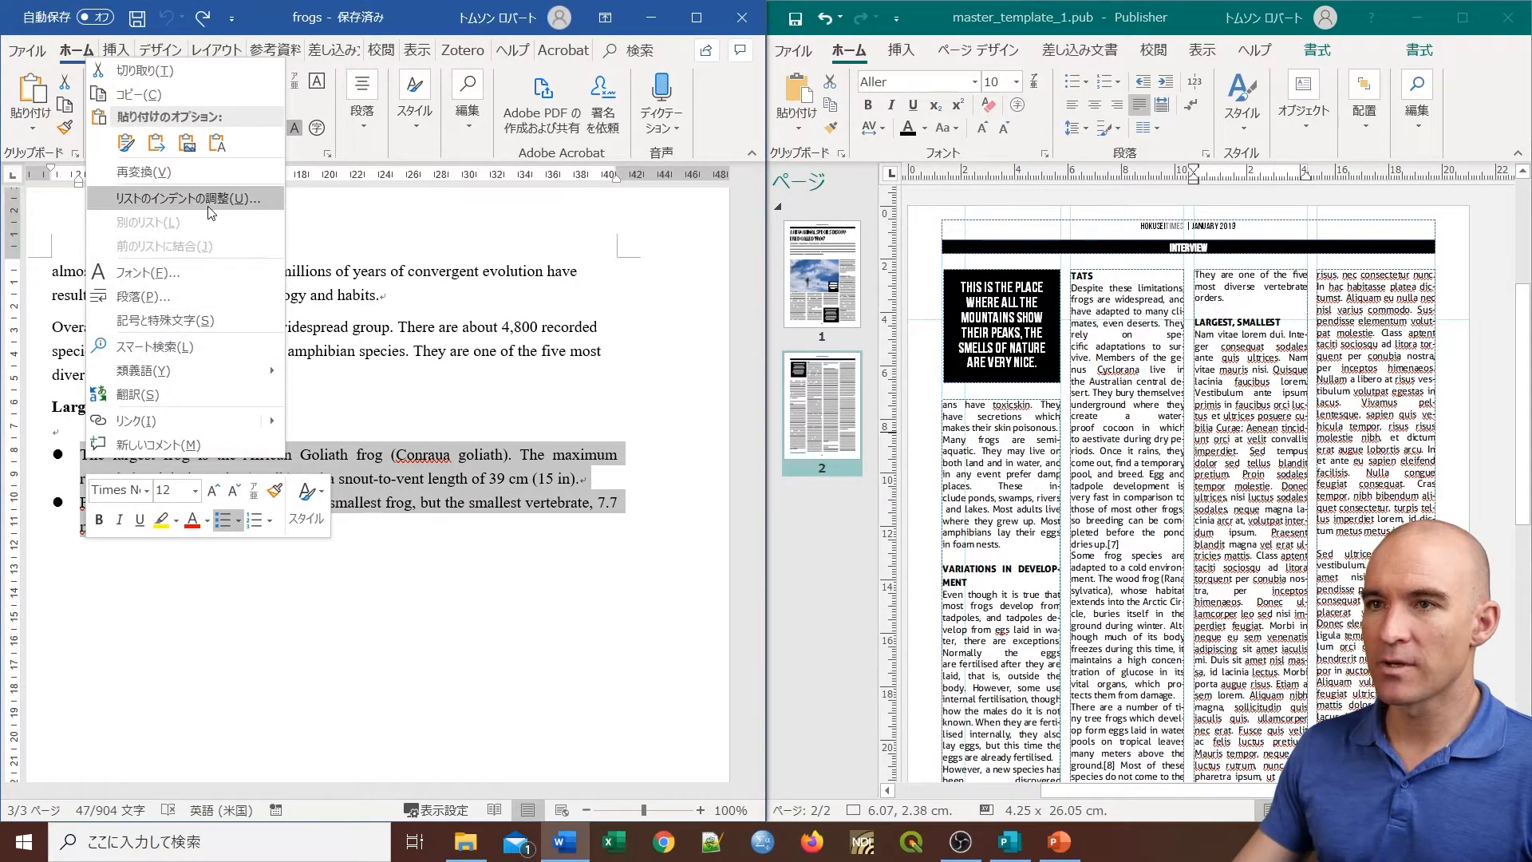
pyautogui.click(161, 95)
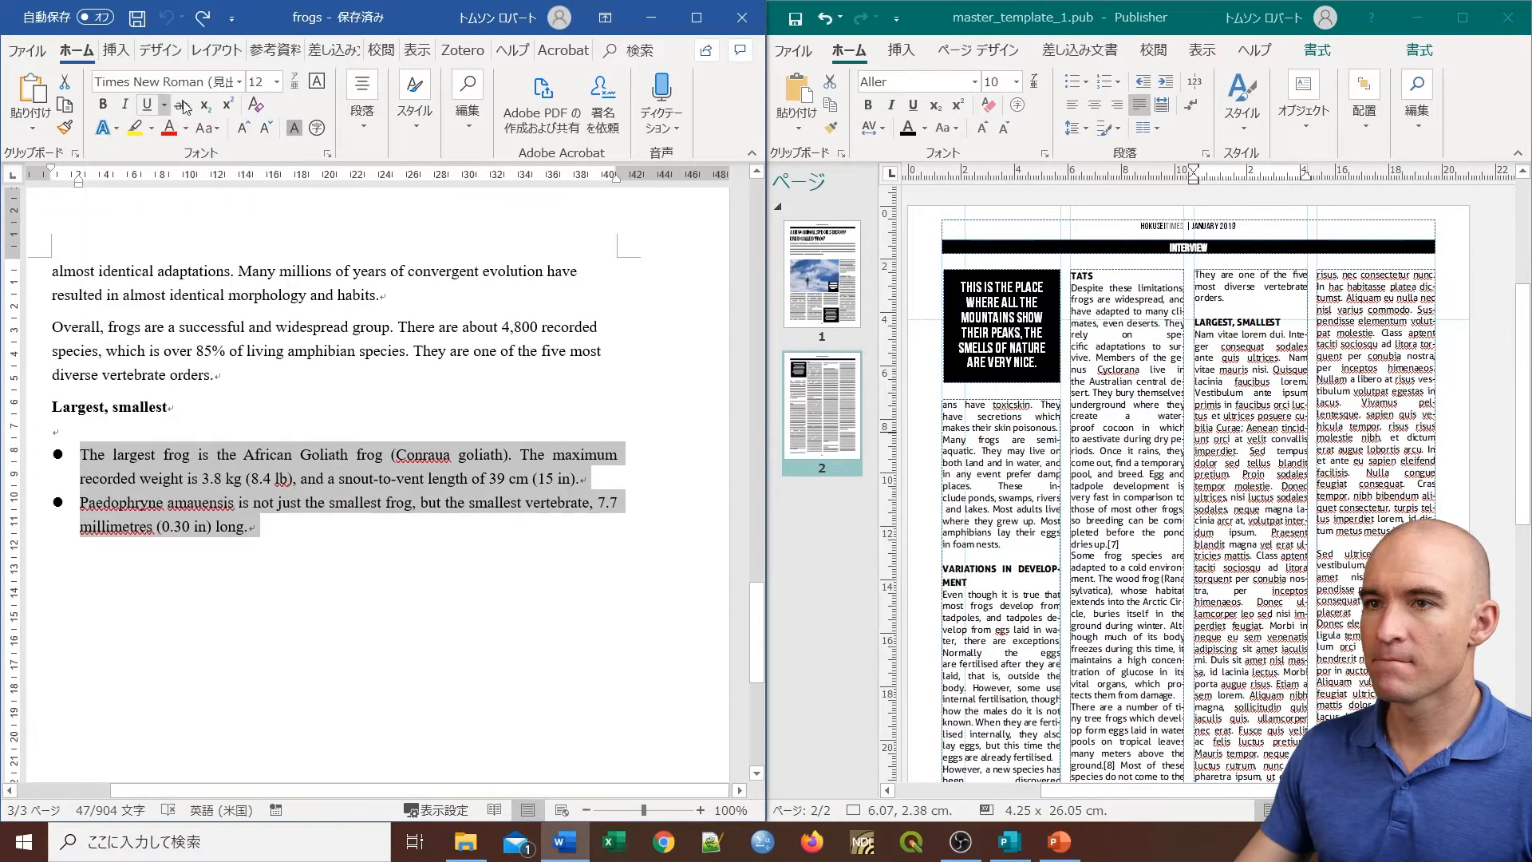
# Step: Delete the placeholder text in columns 3–4 and paste the frog paragraphs under the heading
pyautogui.click(1145, 392)
pyautogui.scroll(-1, 1307, 461)
pyautogui.scroll(-5, 1307, 461)
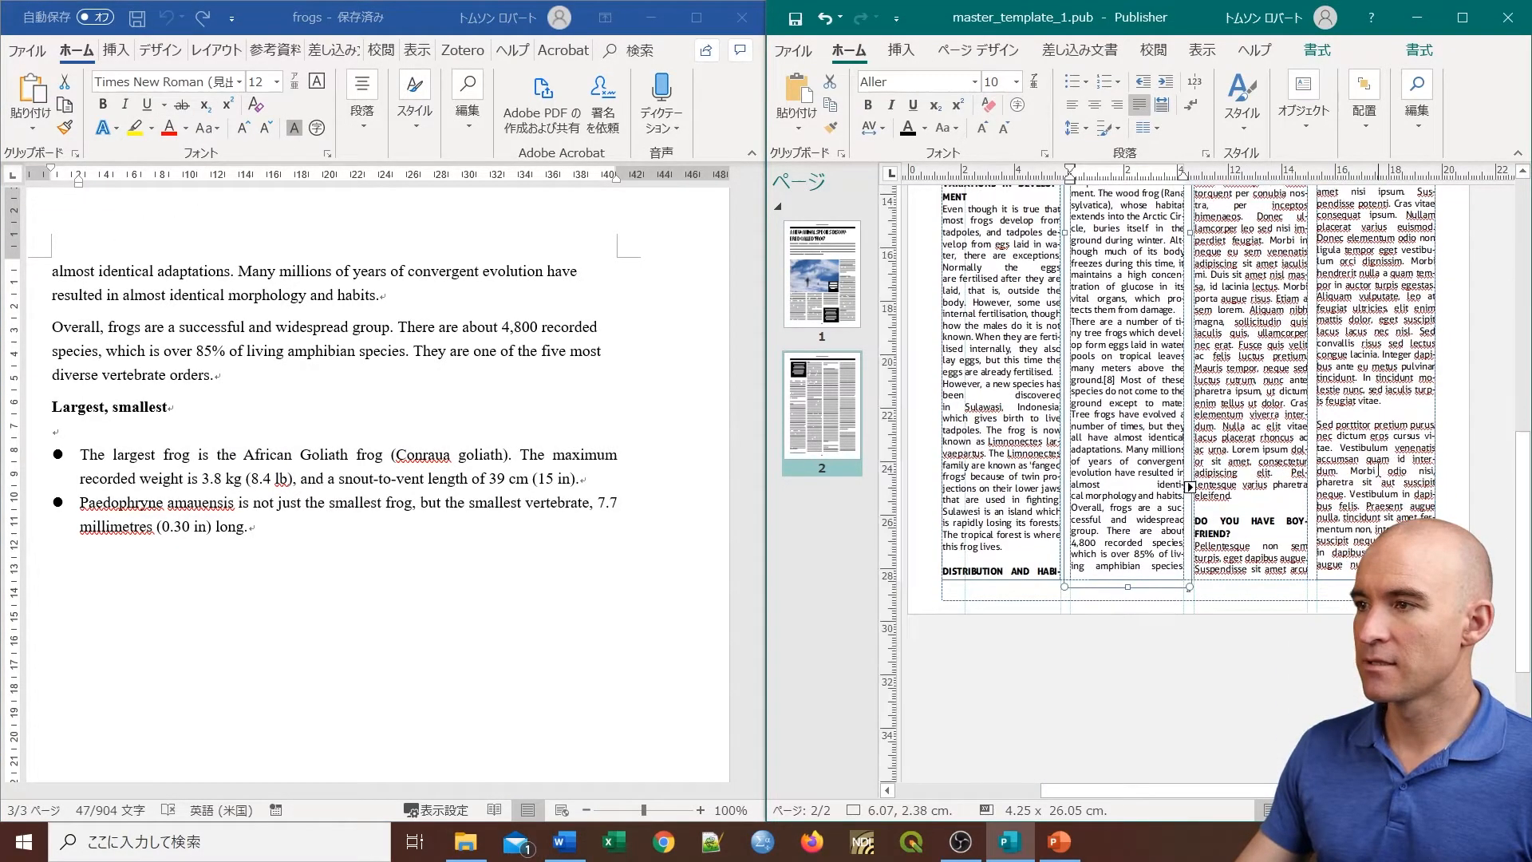
pyautogui.moveTo(1357, 415); pyautogui.dragTo(1293, 398)
pyautogui.scroll(4, 1293, 399)
pyautogui.click(1205, 268)
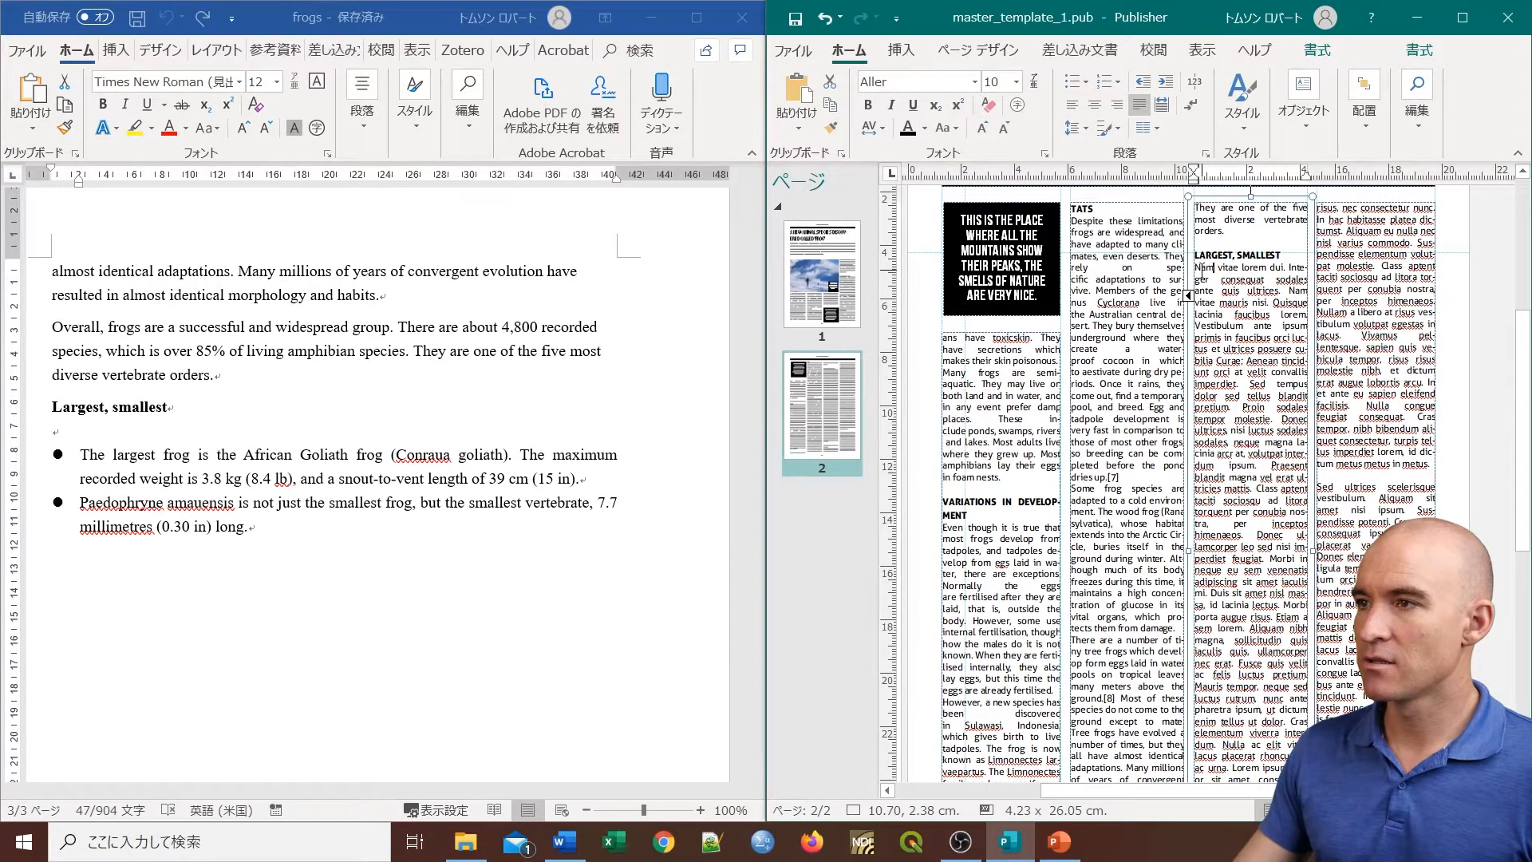
pyautogui.moveTo(1201, 269); pyautogui.dragTo(1399, 511)
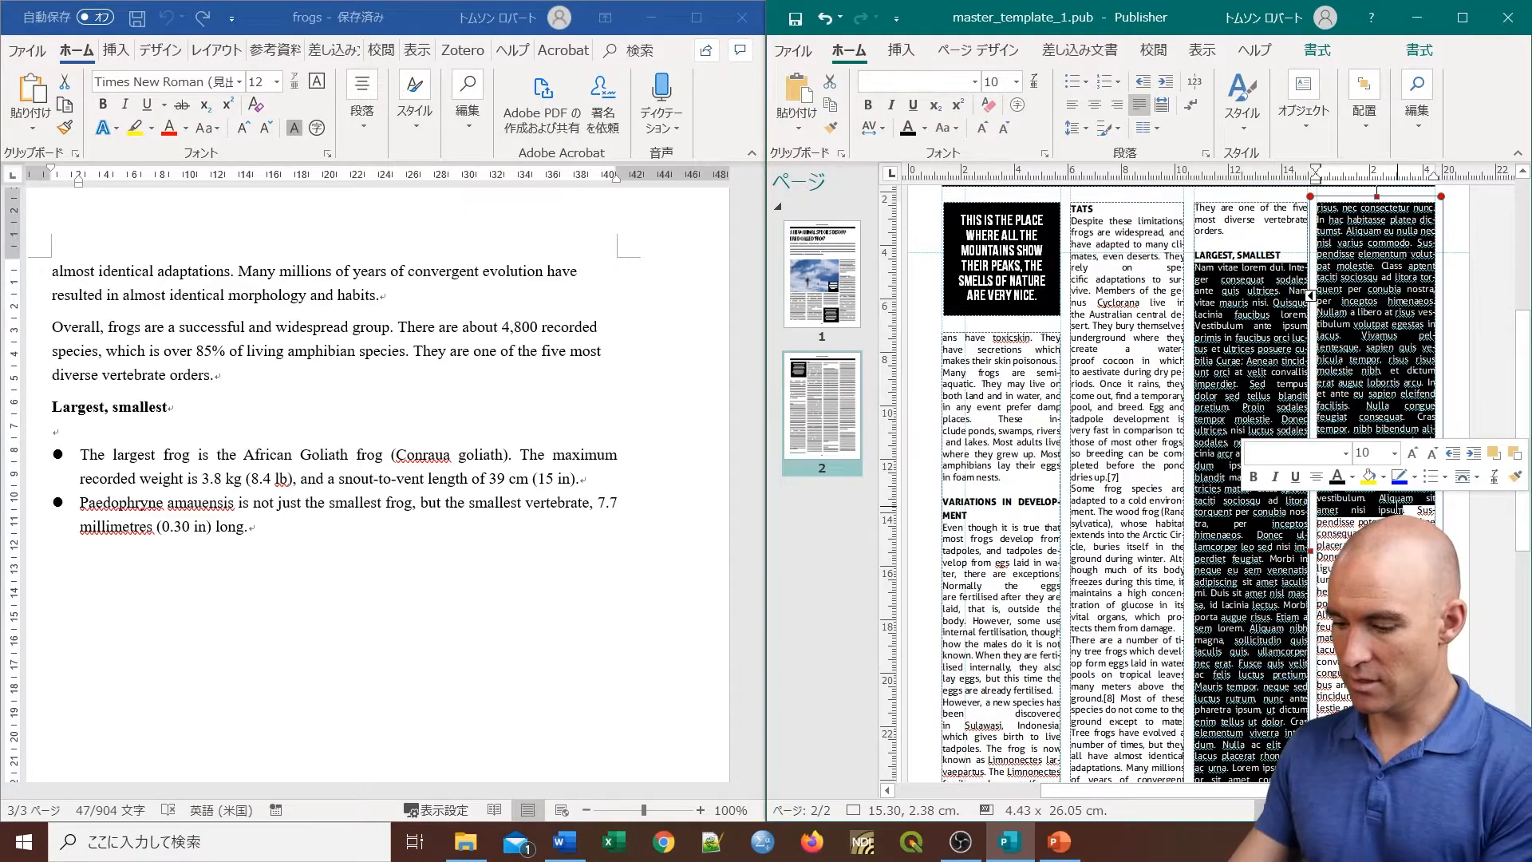
pyautogui.press('Delete')
pyautogui.moveTo(1267, 745); pyautogui.dragTo(1197, 269)
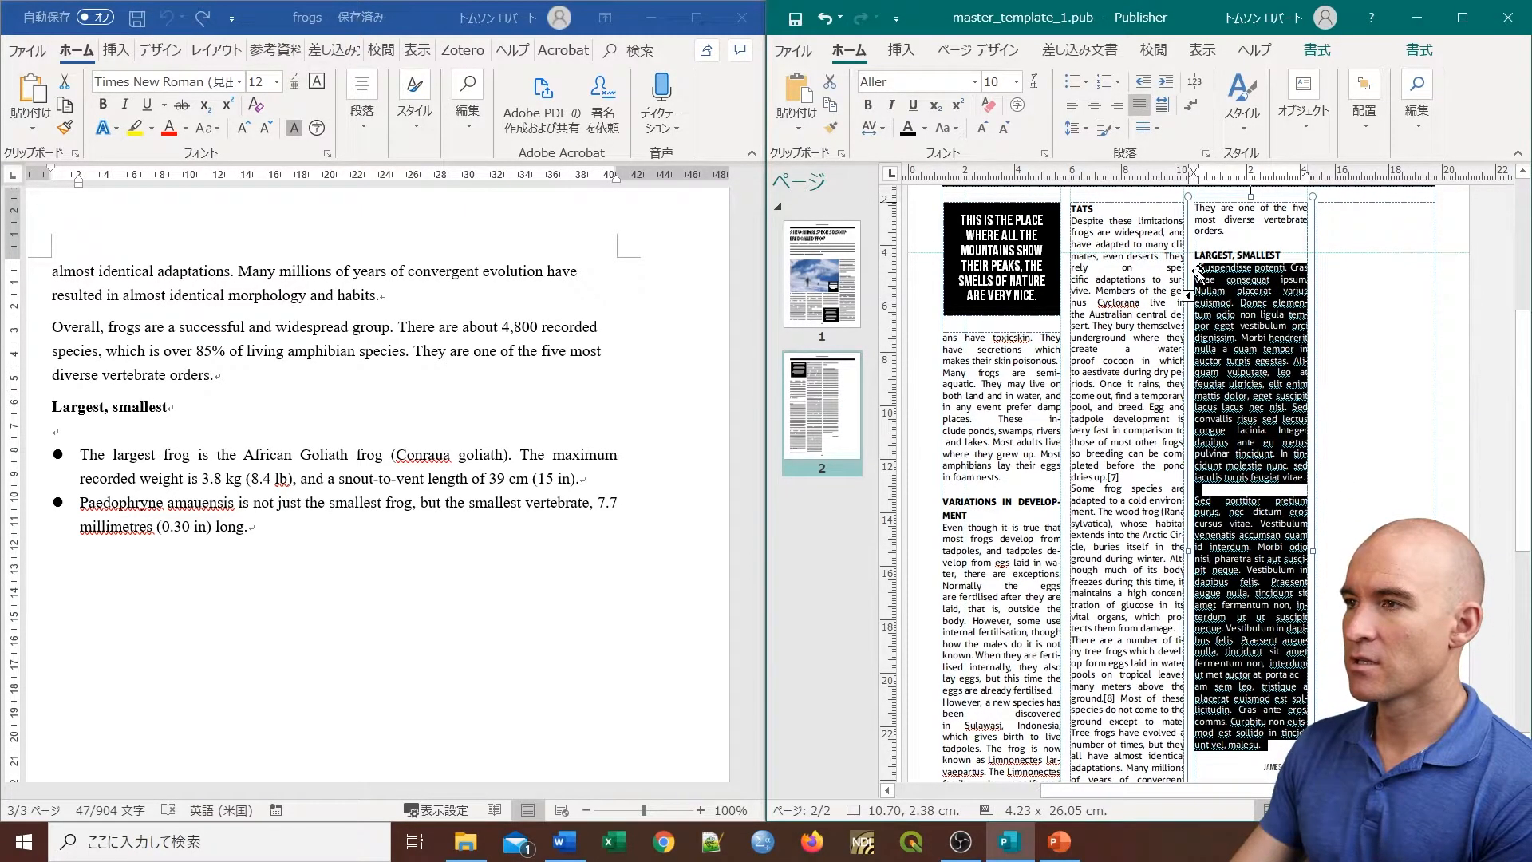
pyautogui.press('Delete')
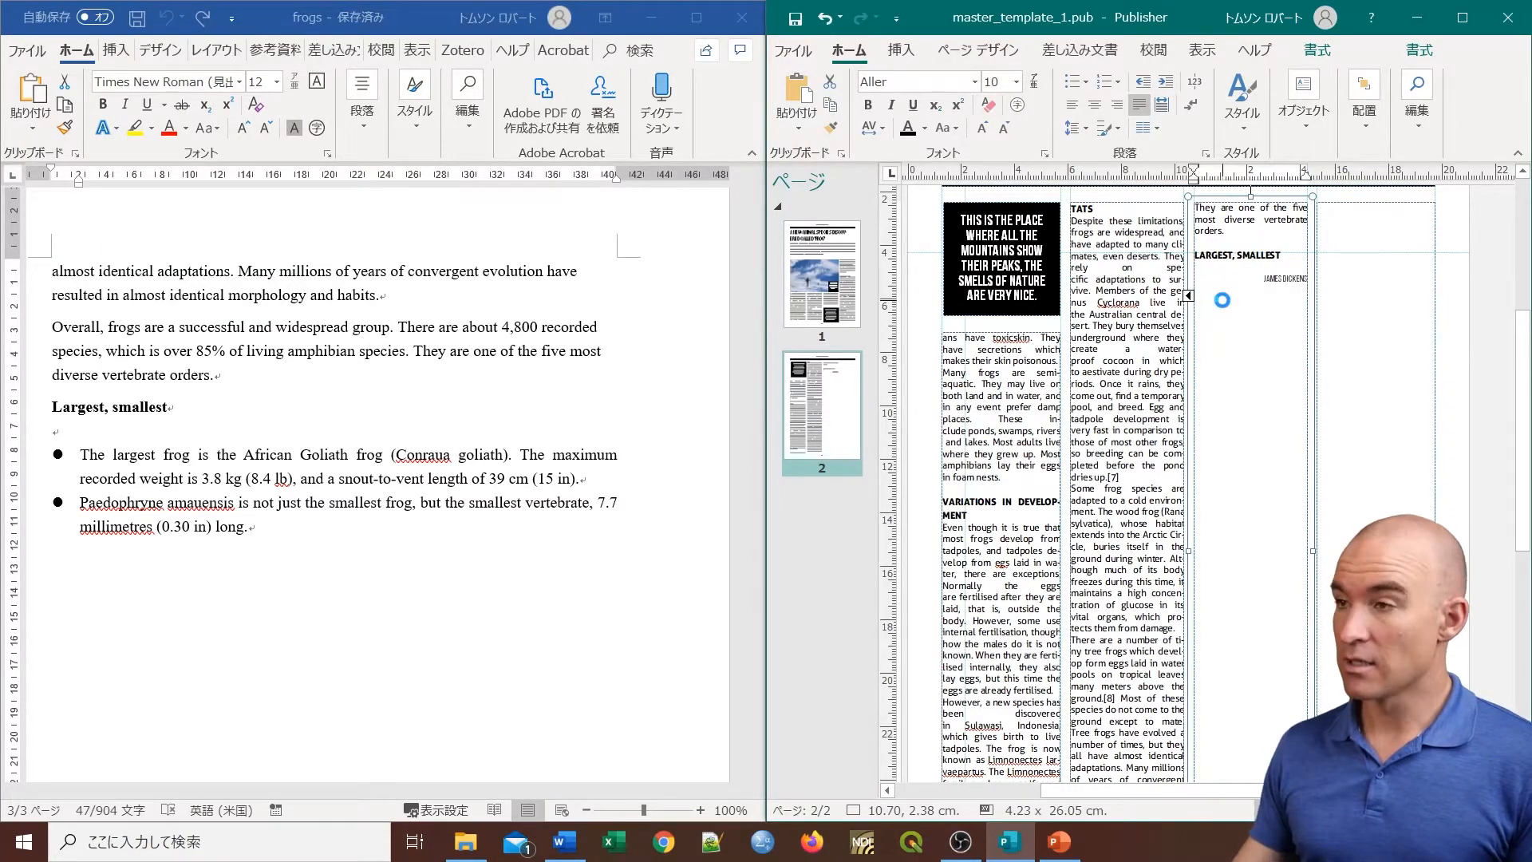
pyautogui.hotkey('ctrl', 'v')
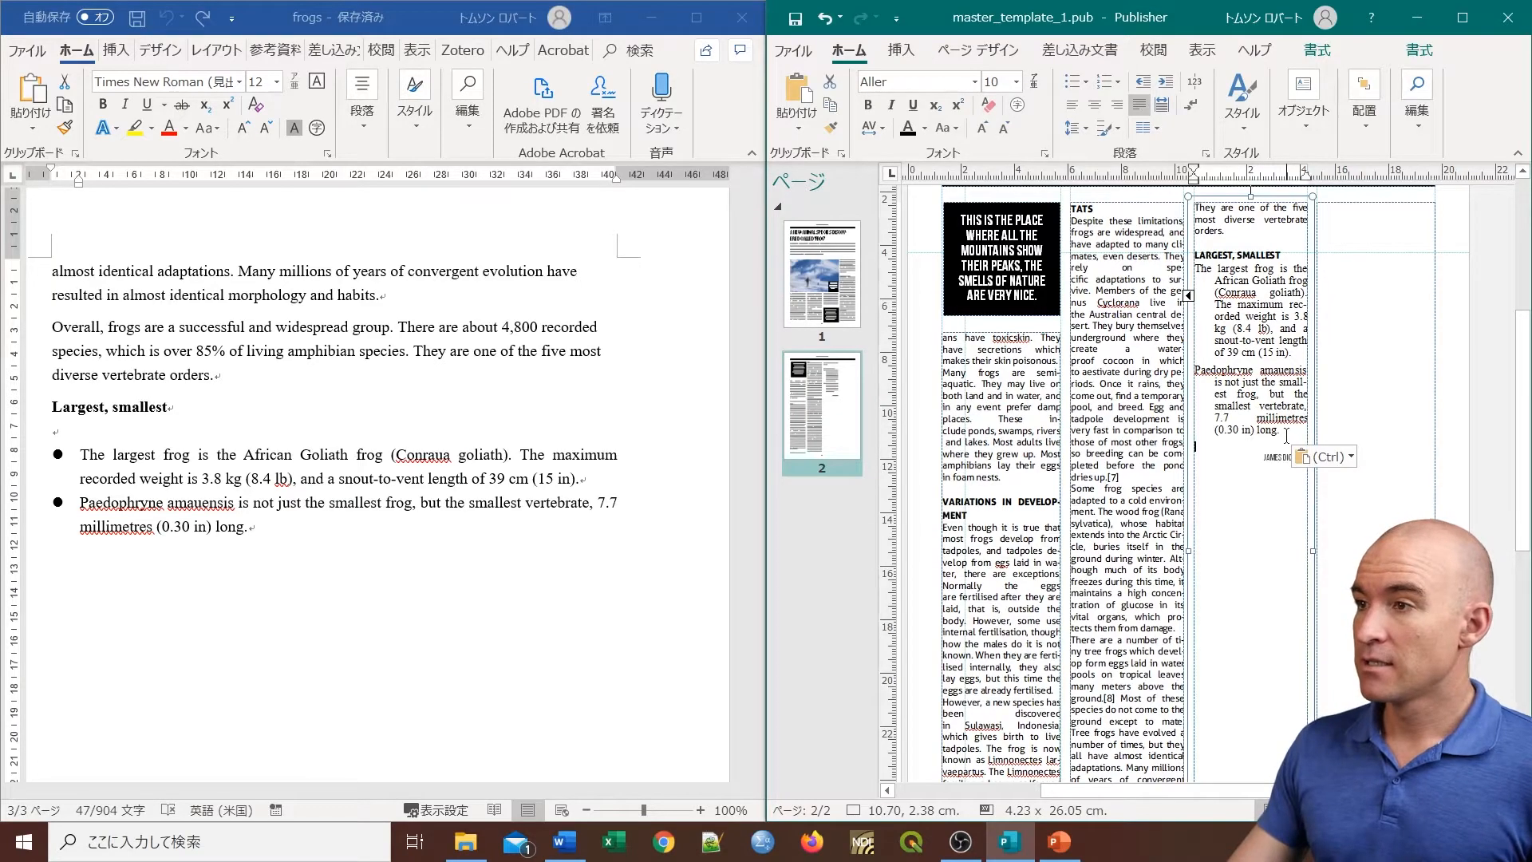
# Step: Set the newly pasted frog paragraphs' font to Aller
pyautogui.moveTo(1286, 435); pyautogui.dragTo(1194, 268)
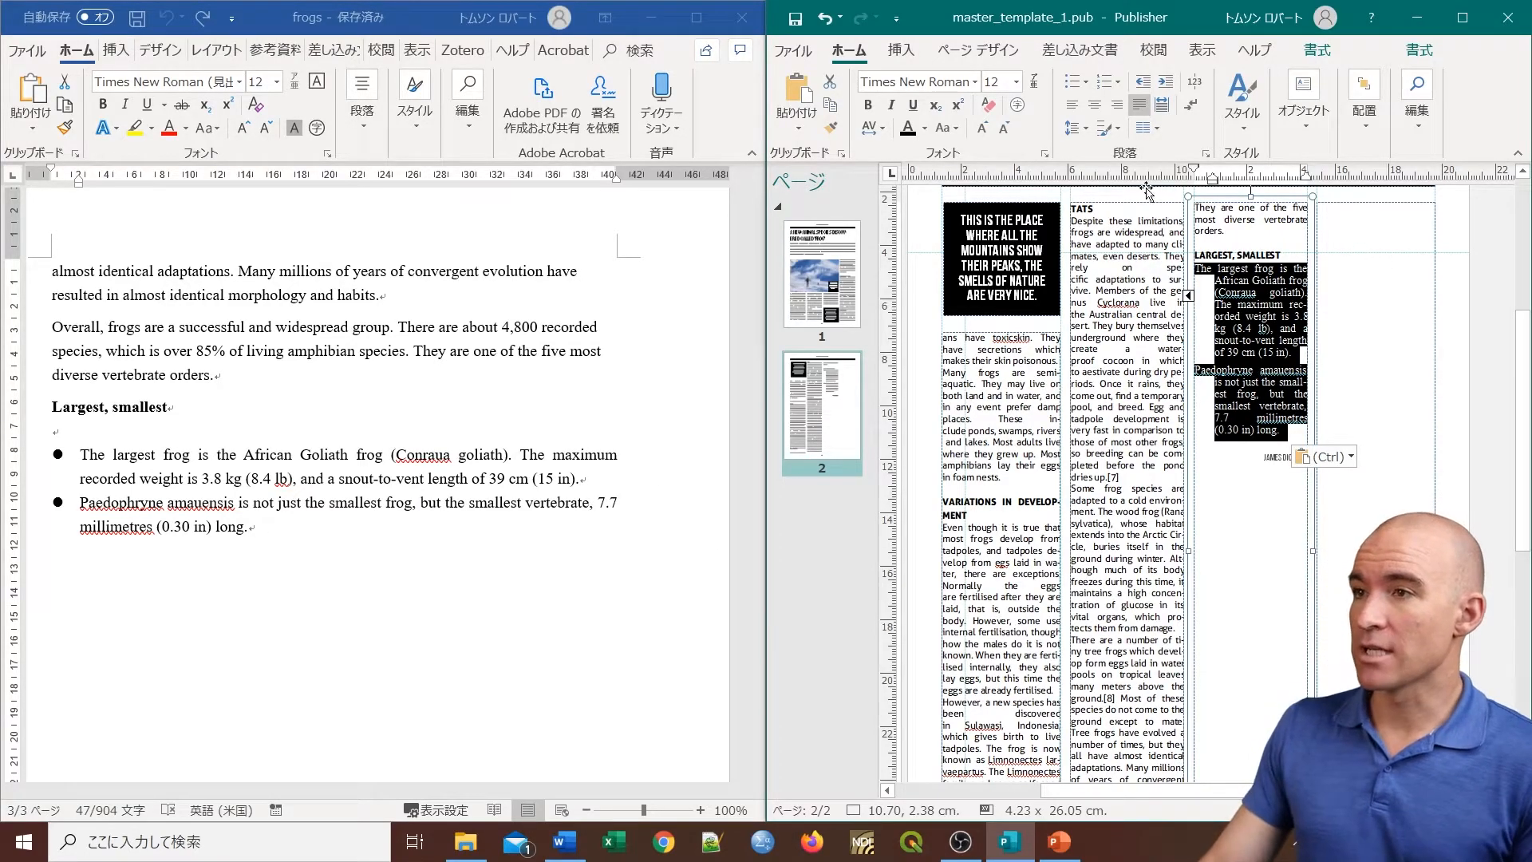
pyautogui.click(974, 82)
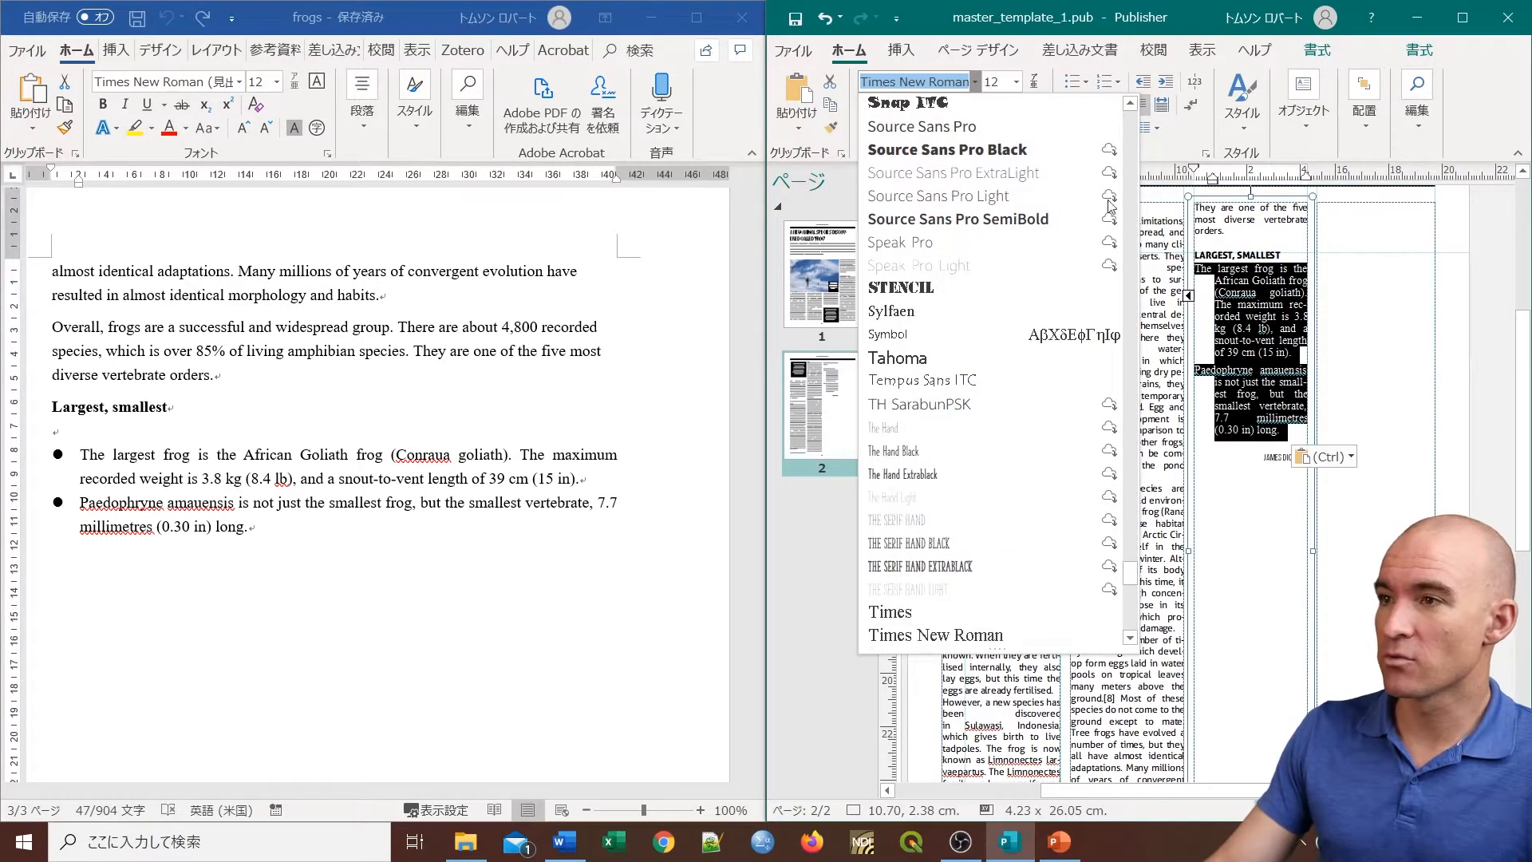
pyautogui.moveTo(1131, 574); pyautogui.dragTo(1132, 247)
pyautogui.scroll(3, 926, 295)
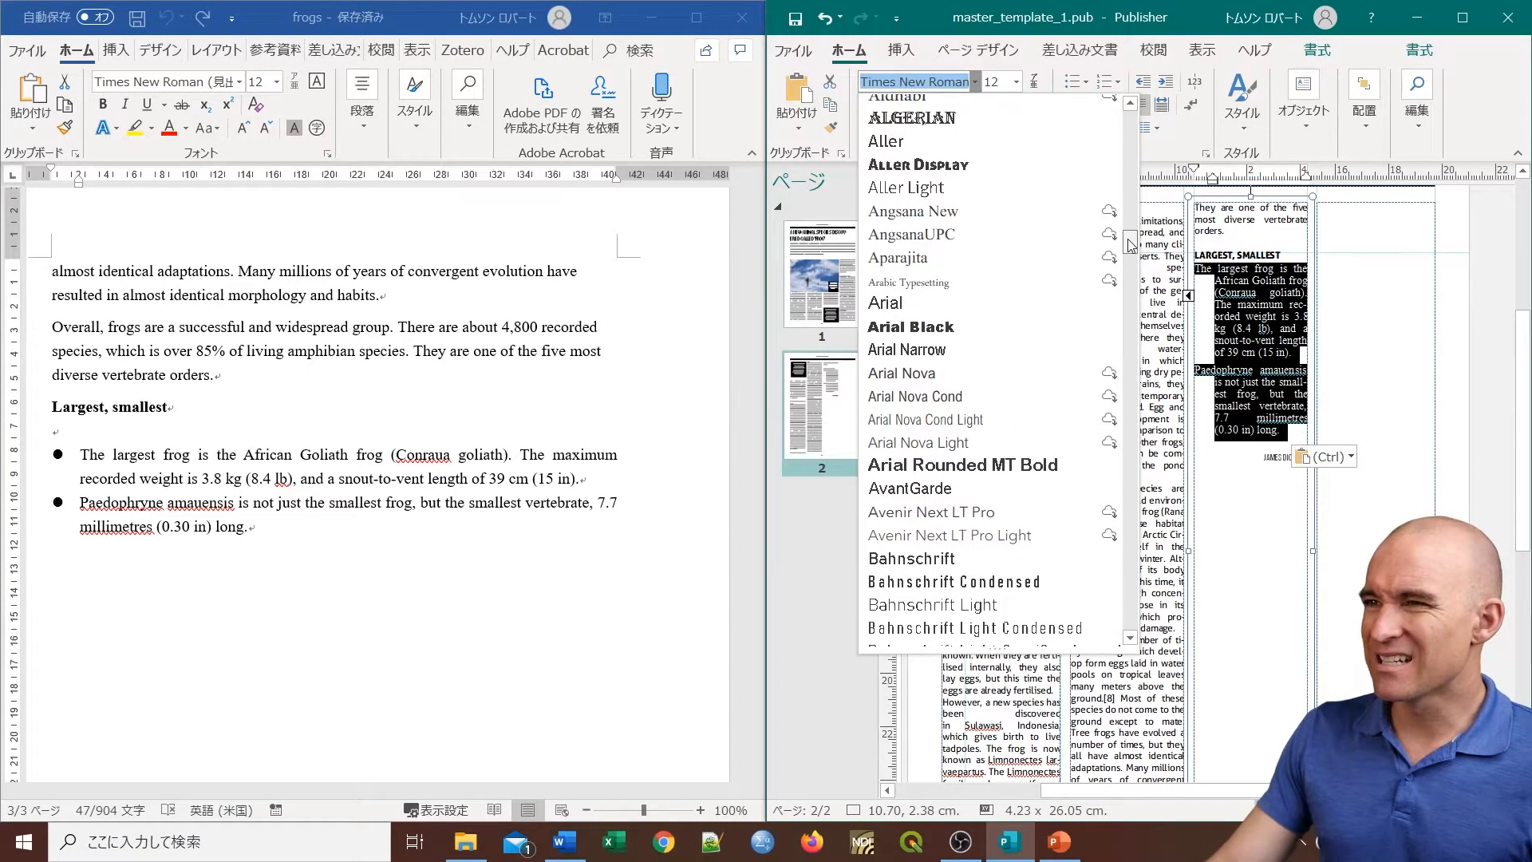
pyautogui.click(925, 284)
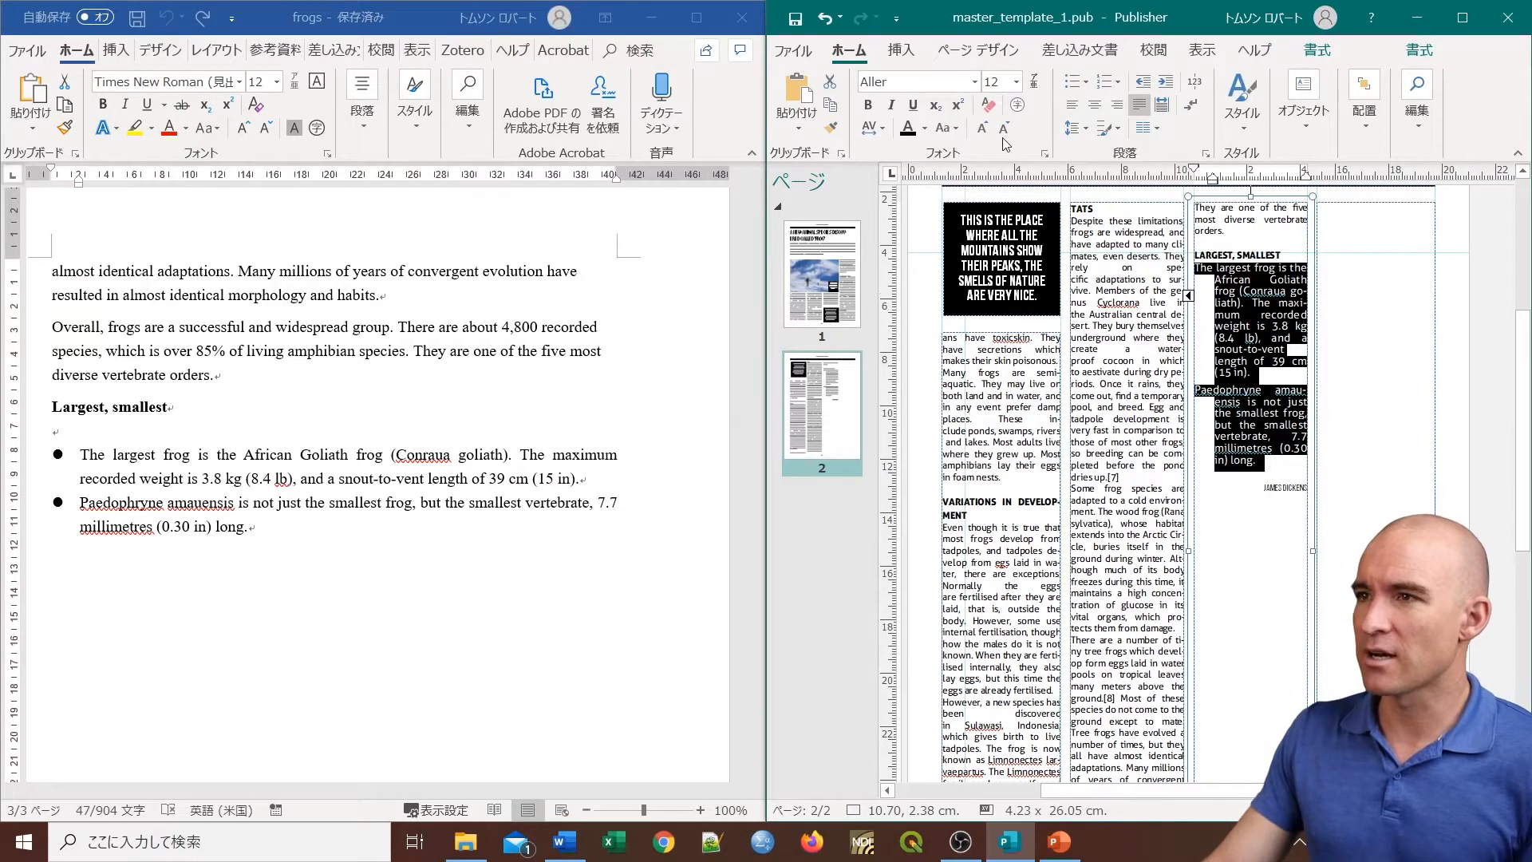
# Step: Compare column text sizes and set both Largest, smallest paragraphs to 10 pt
pyautogui.click(1257, 317)
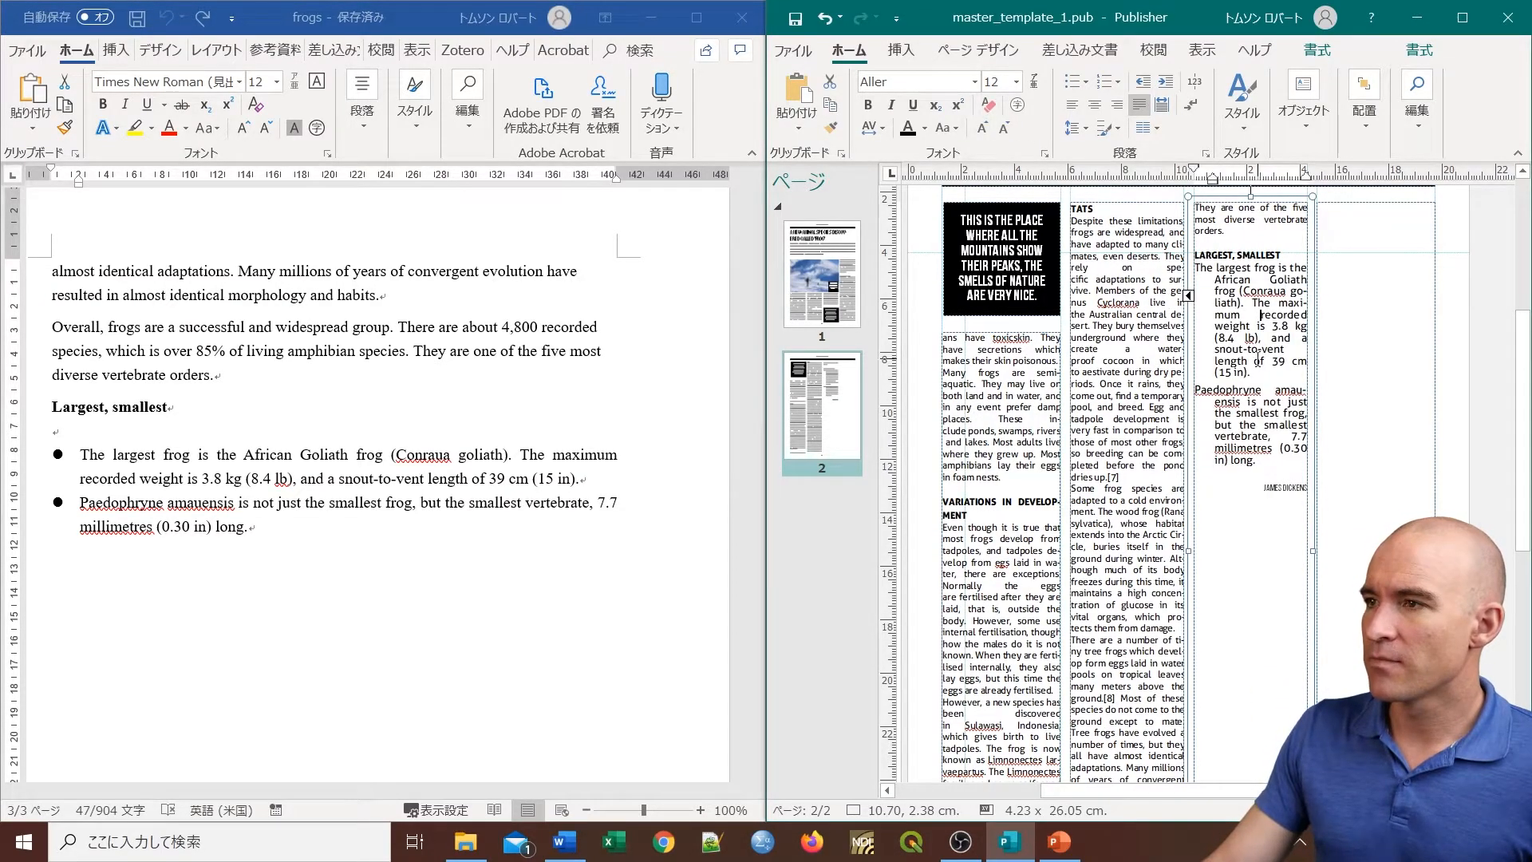
pyautogui.click(1149, 338)
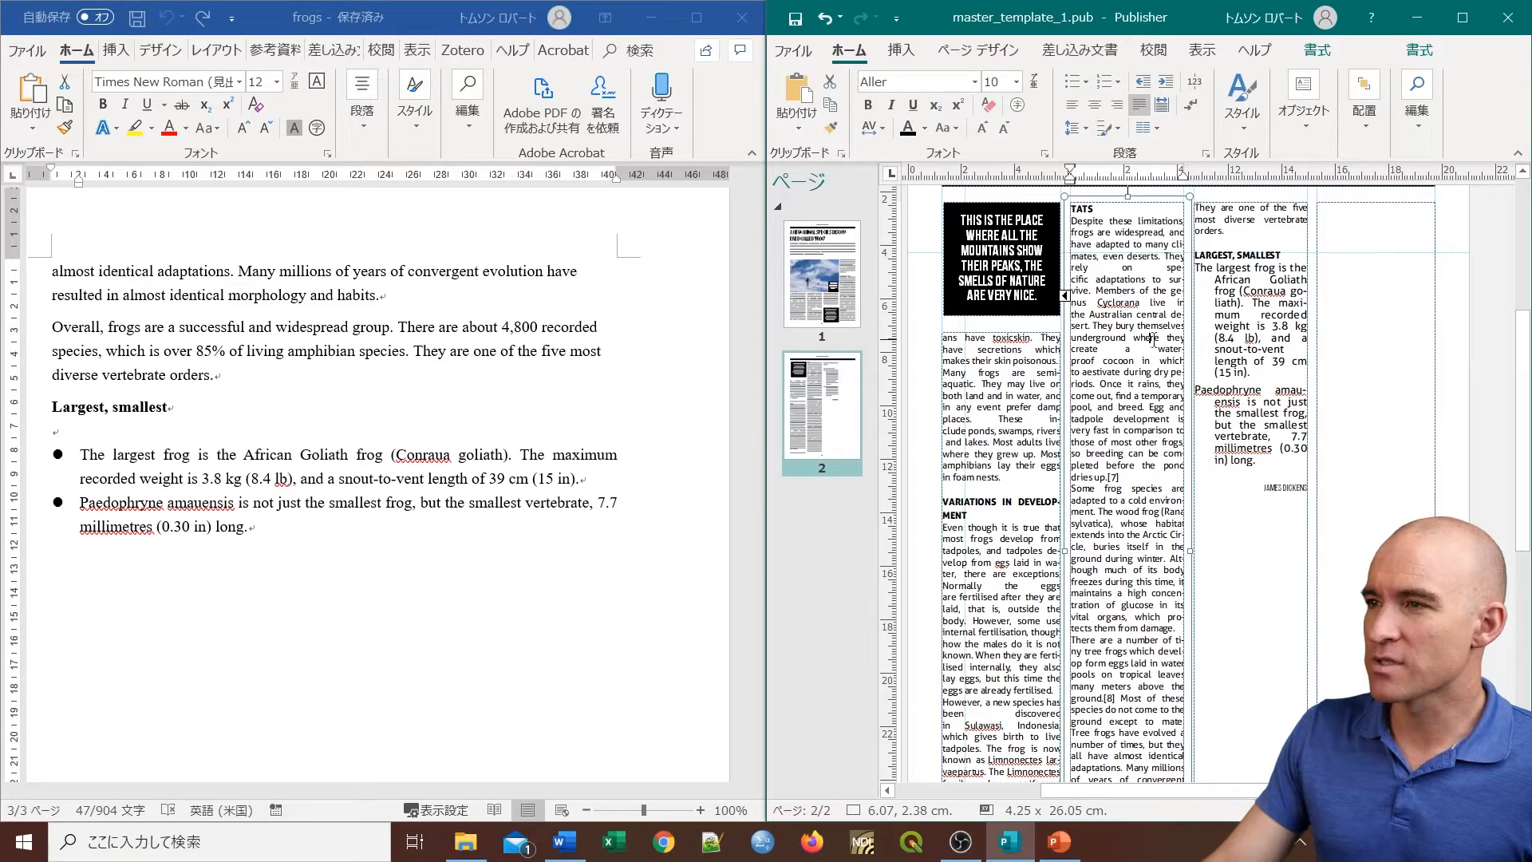
pyautogui.click(1269, 338)
pyautogui.click(1157, 338)
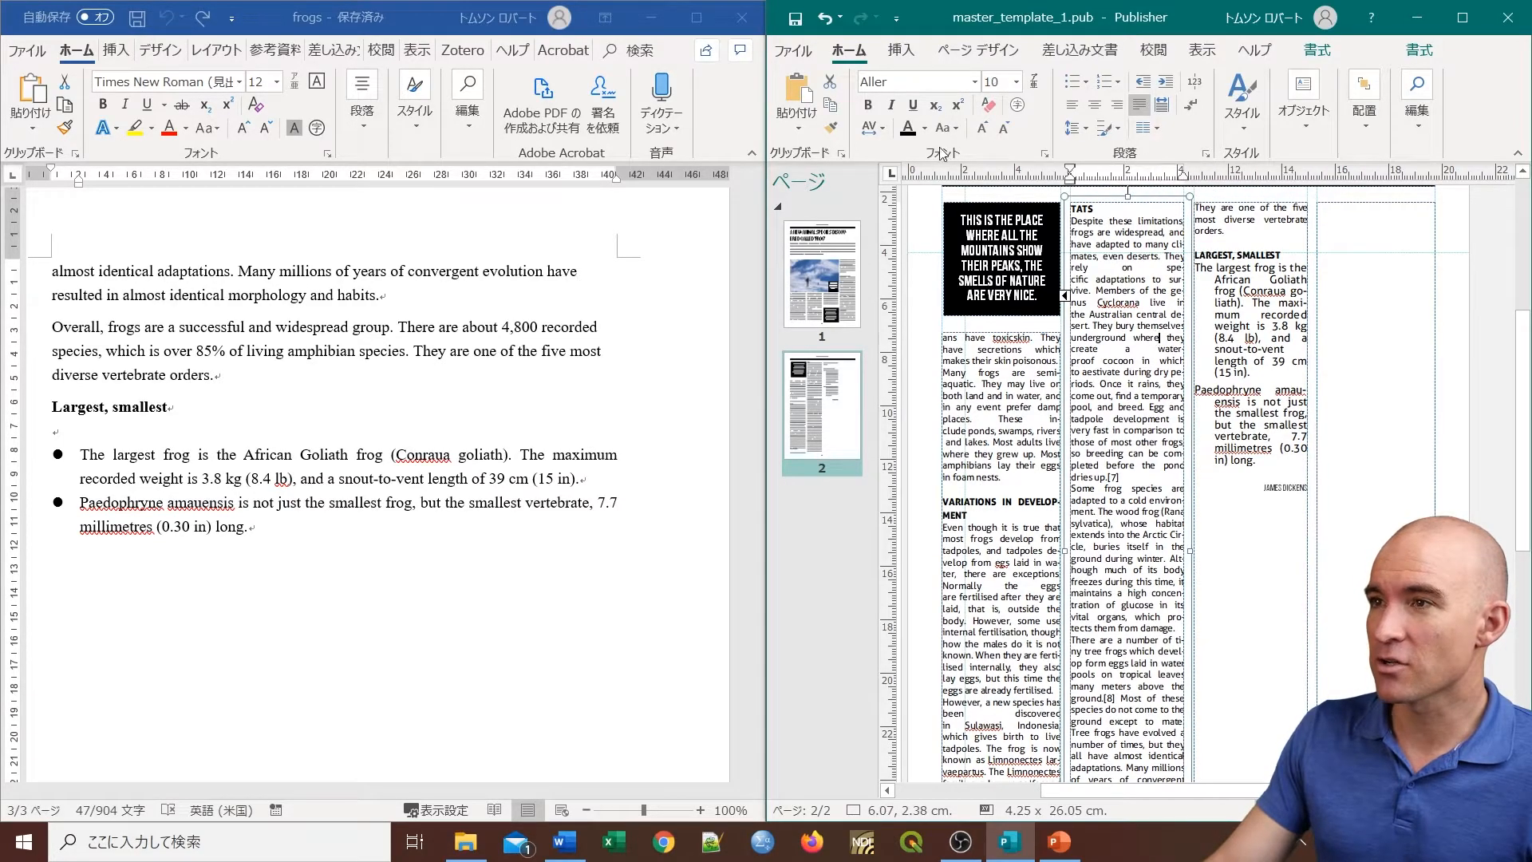
pyautogui.click(1248, 336)
pyautogui.moveTo(1268, 467); pyautogui.dragTo(1194, 268)
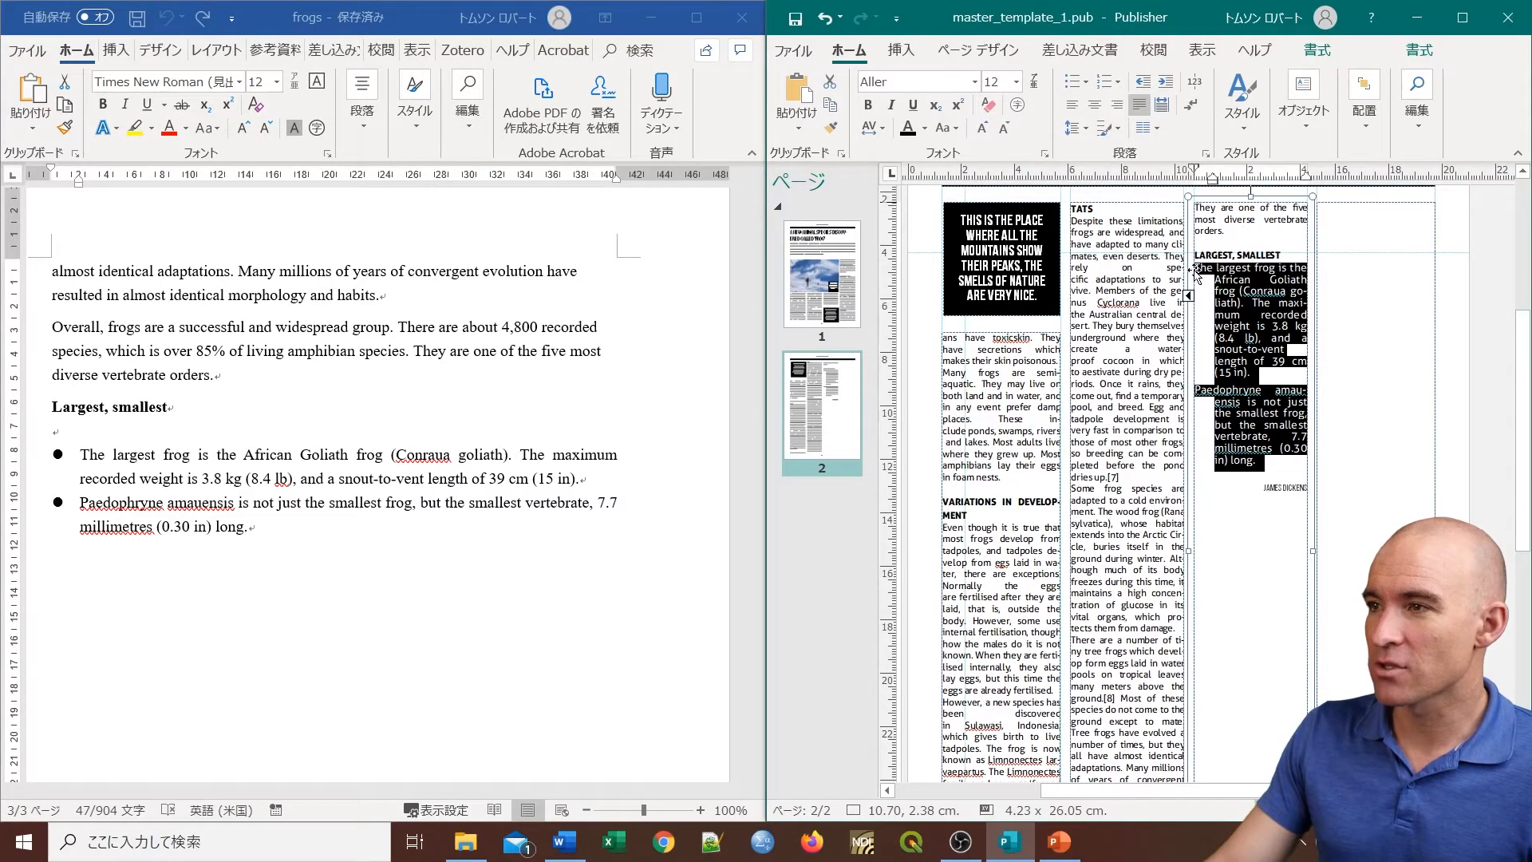
pyautogui.click(1016, 82)
pyautogui.click(993, 215)
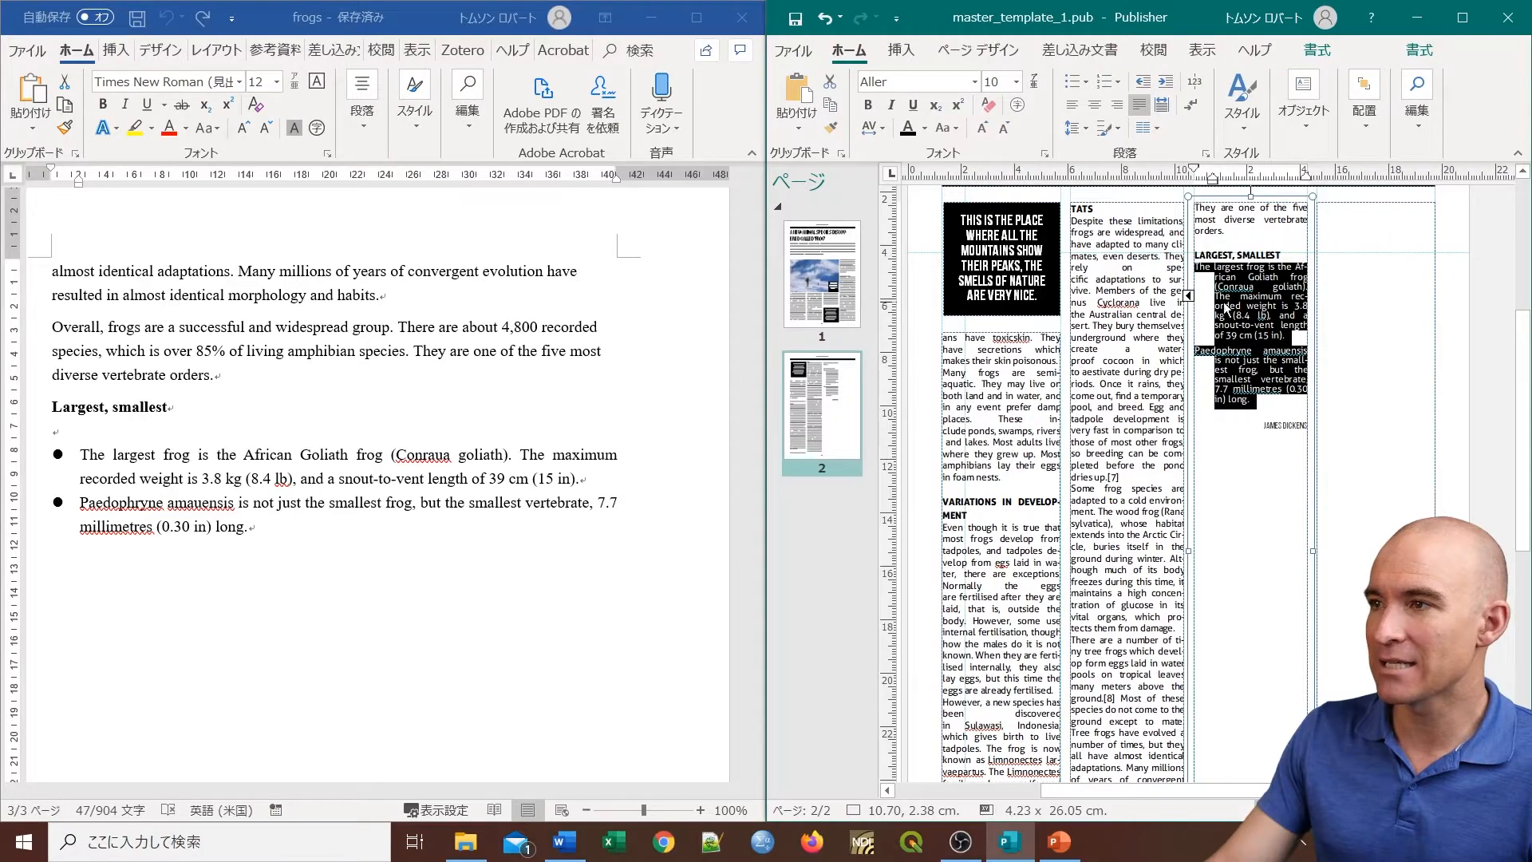
pyautogui.click(1256, 315)
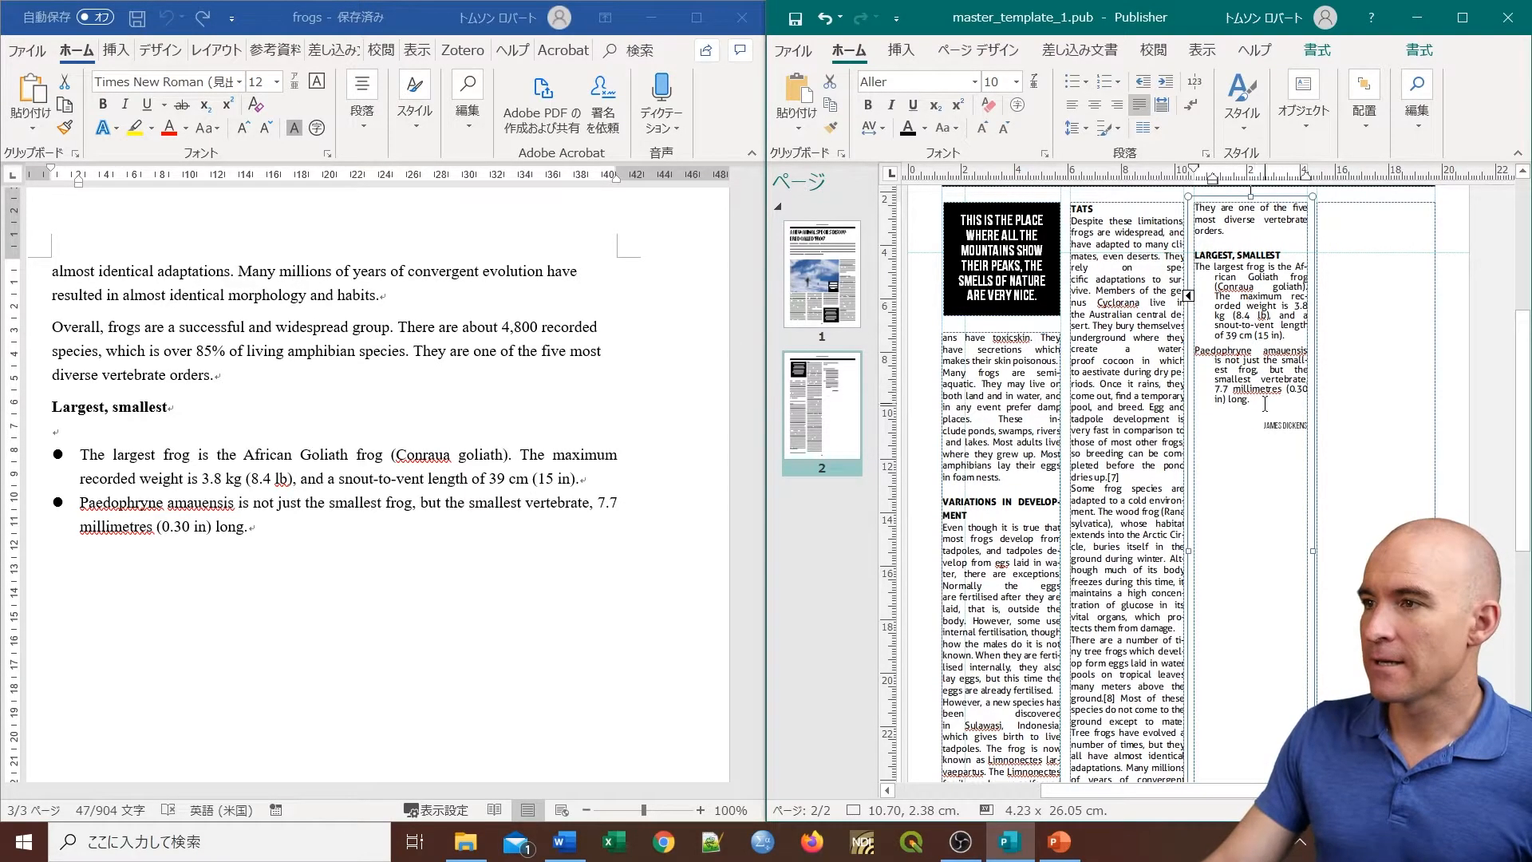
# Step: Apply round bullets to the two Largest, smallest paragraphs
pyautogui.moveTo(1266, 407); pyautogui.dragTo(1195, 267)
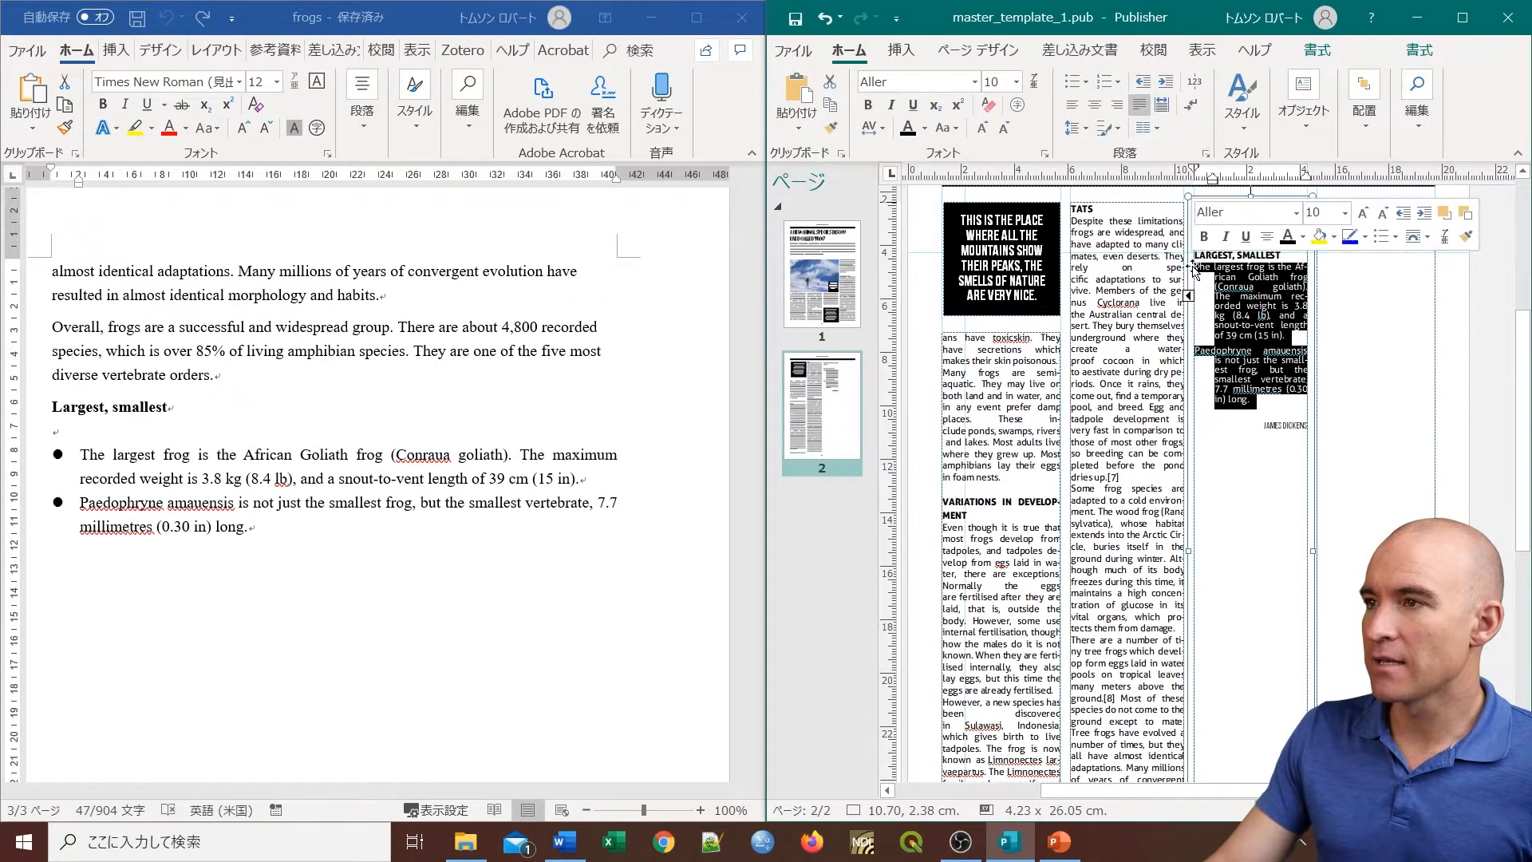
pyautogui.click(1071, 83)
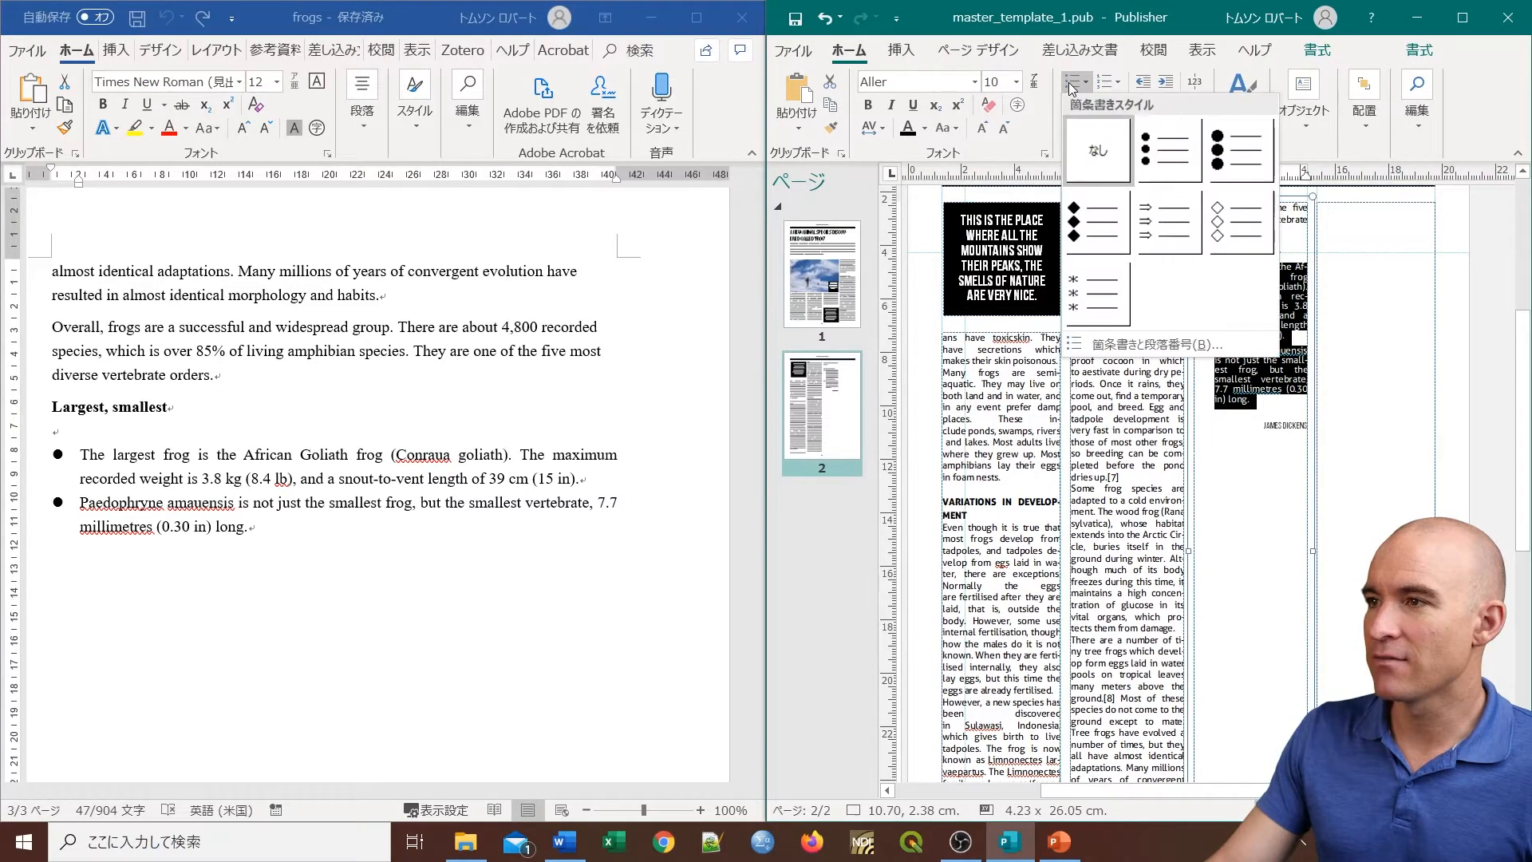
pyautogui.click(1166, 160)
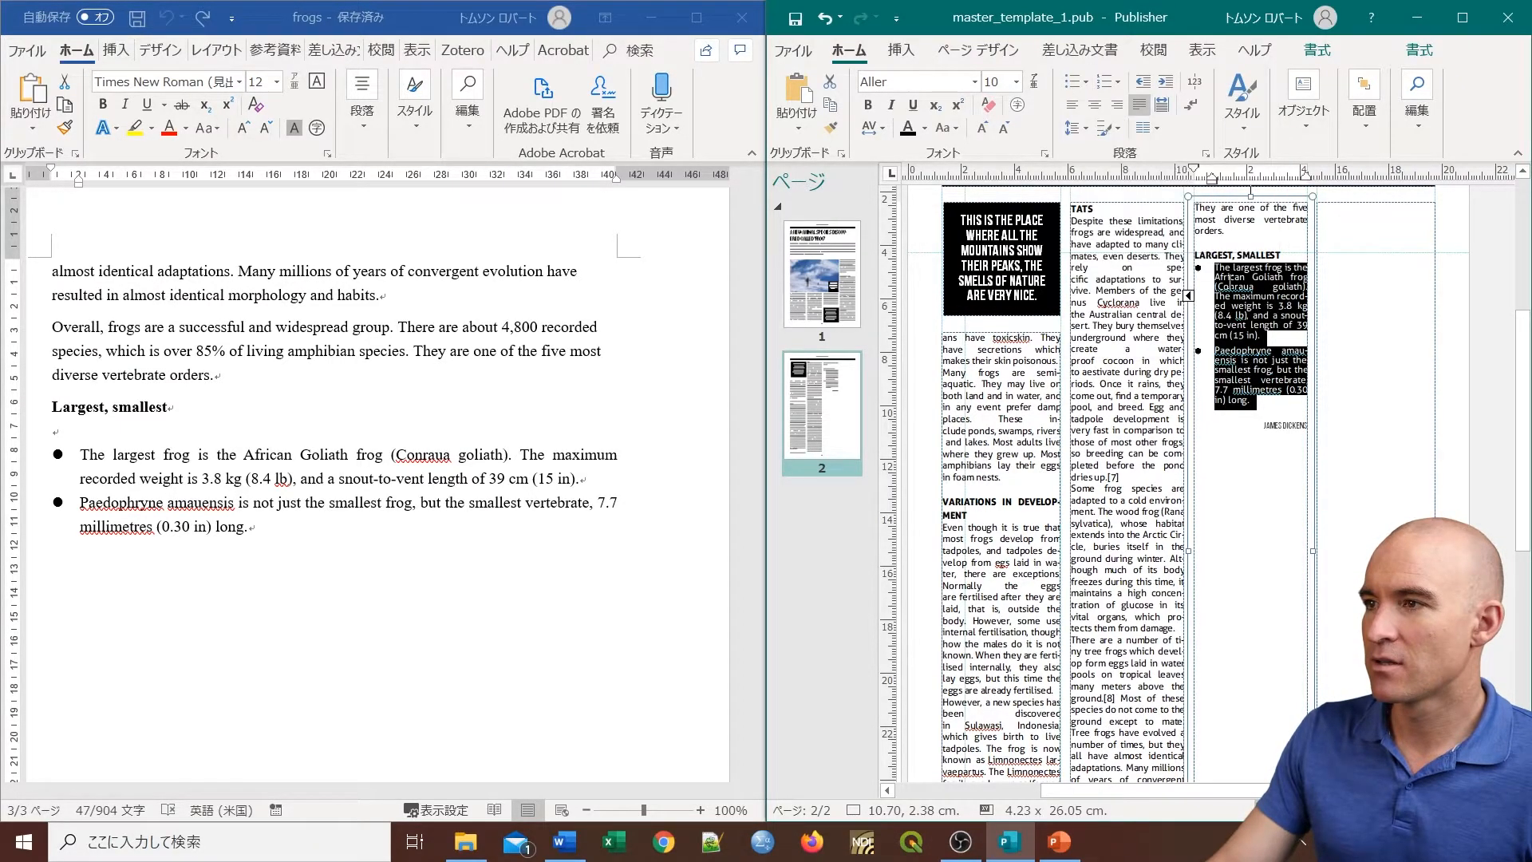
pyautogui.click(1257, 316)
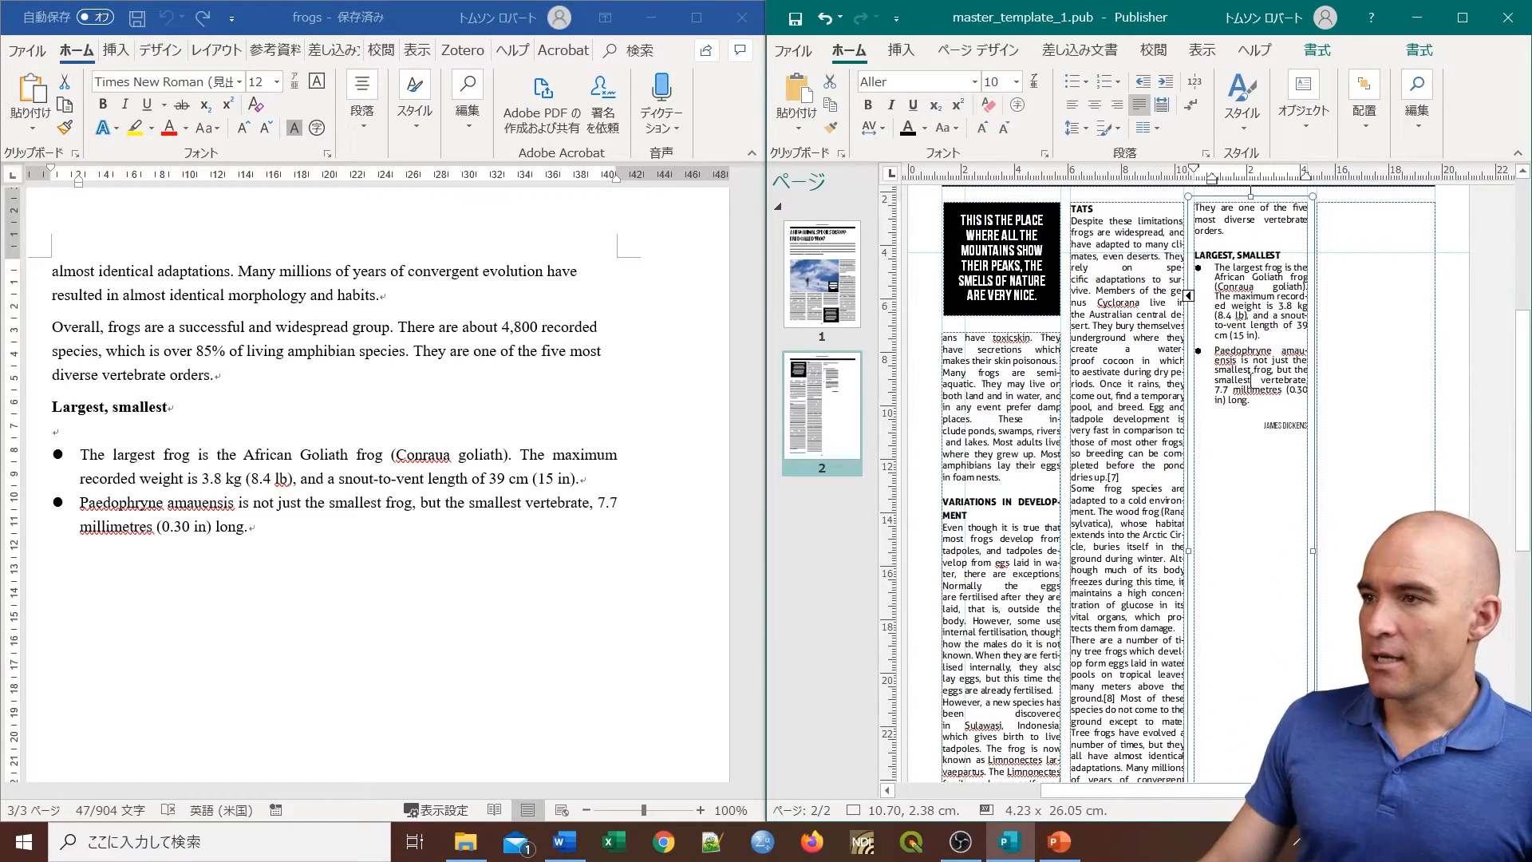
pyautogui.click(1276, 254)
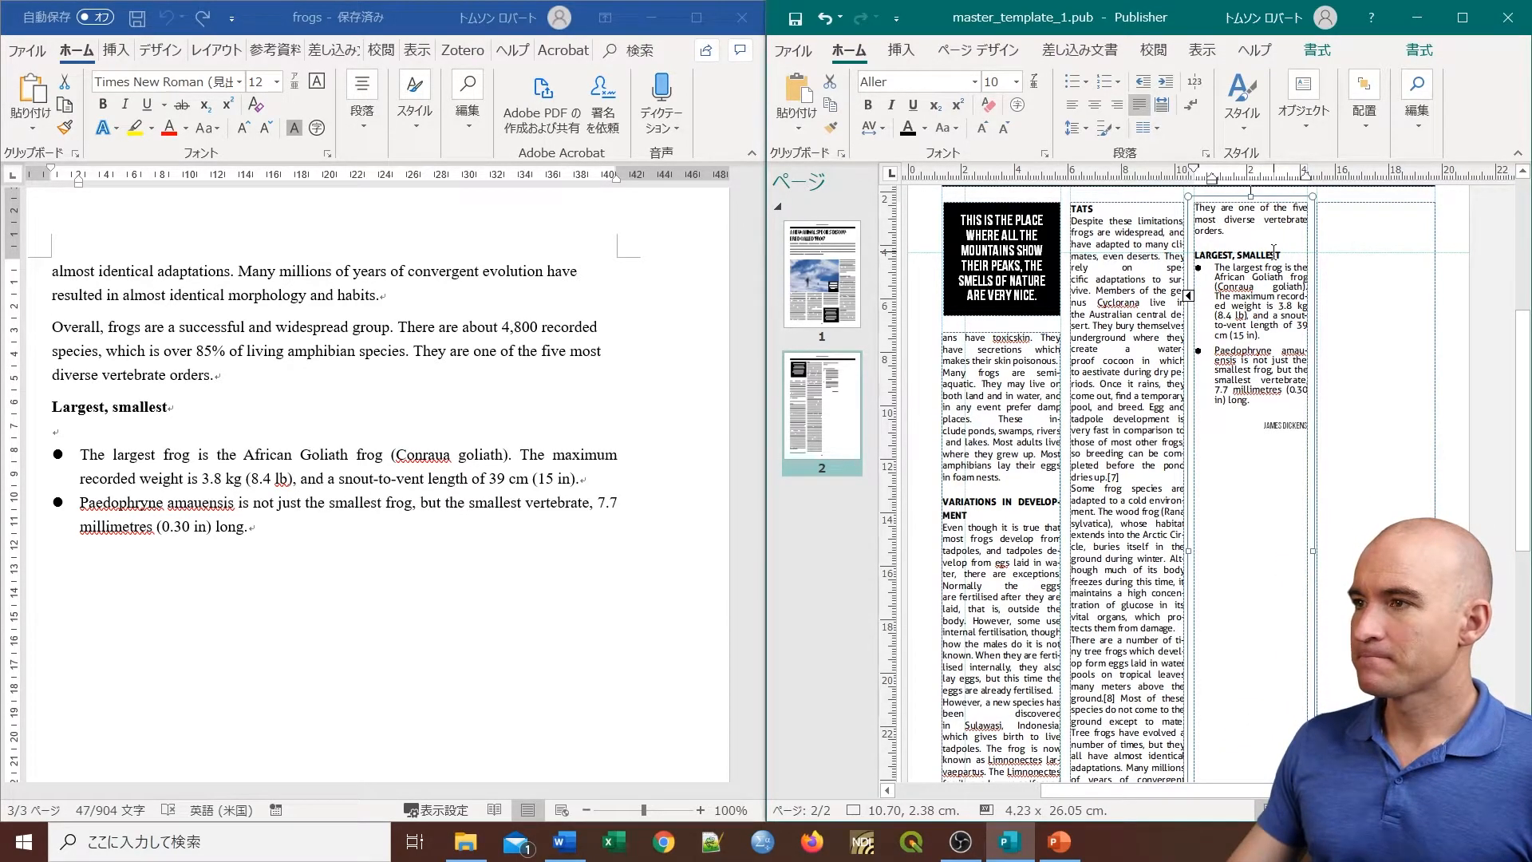
# Step: Bring the author credit below the third column's paragraphs into view for editing
pyautogui.click(1266, 427)
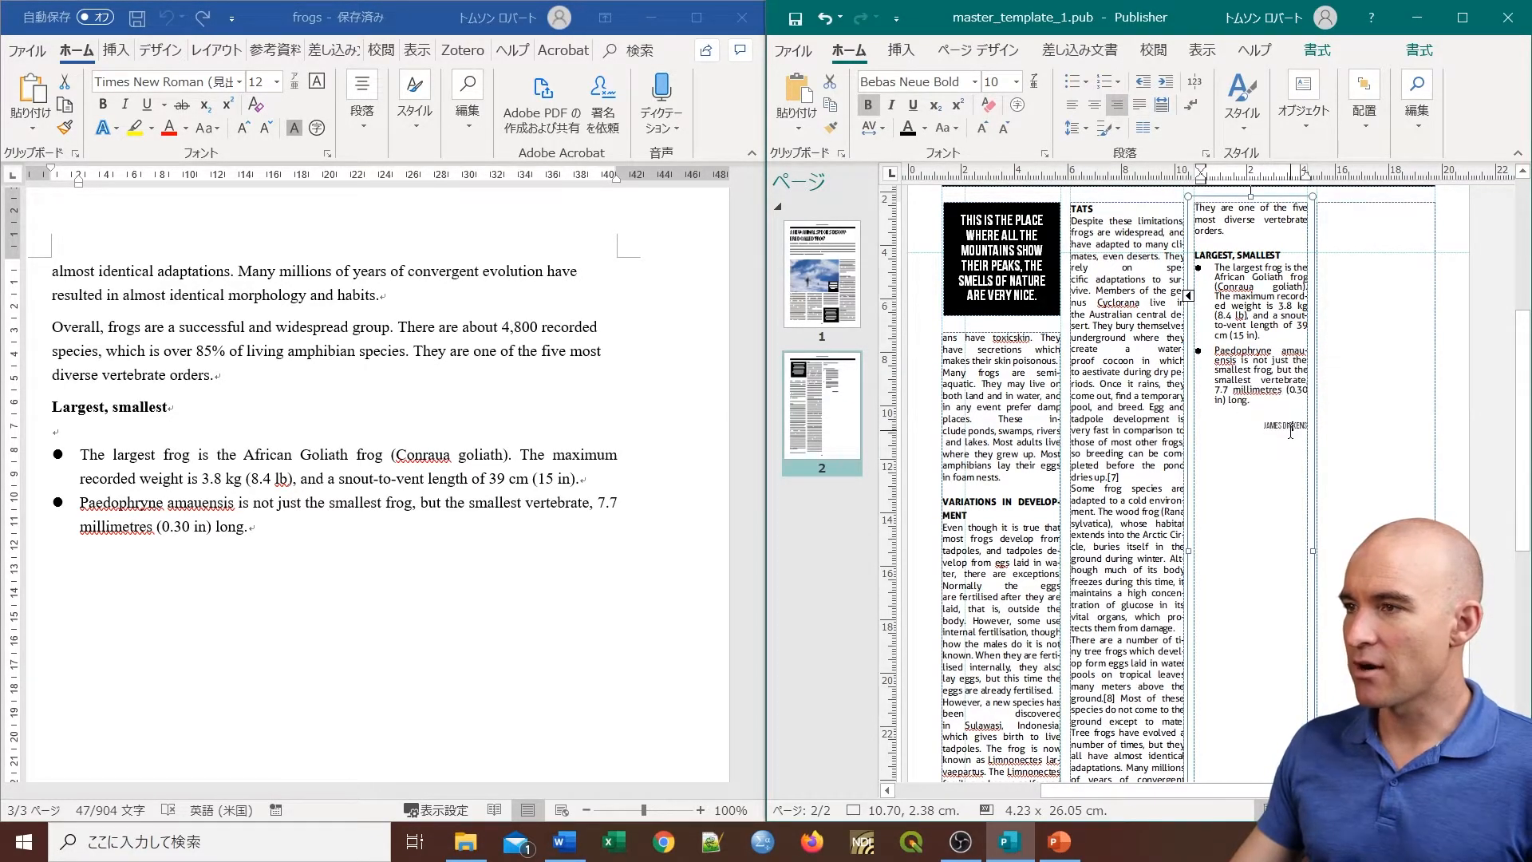
pyautogui.scroll(5, 1309, 429)
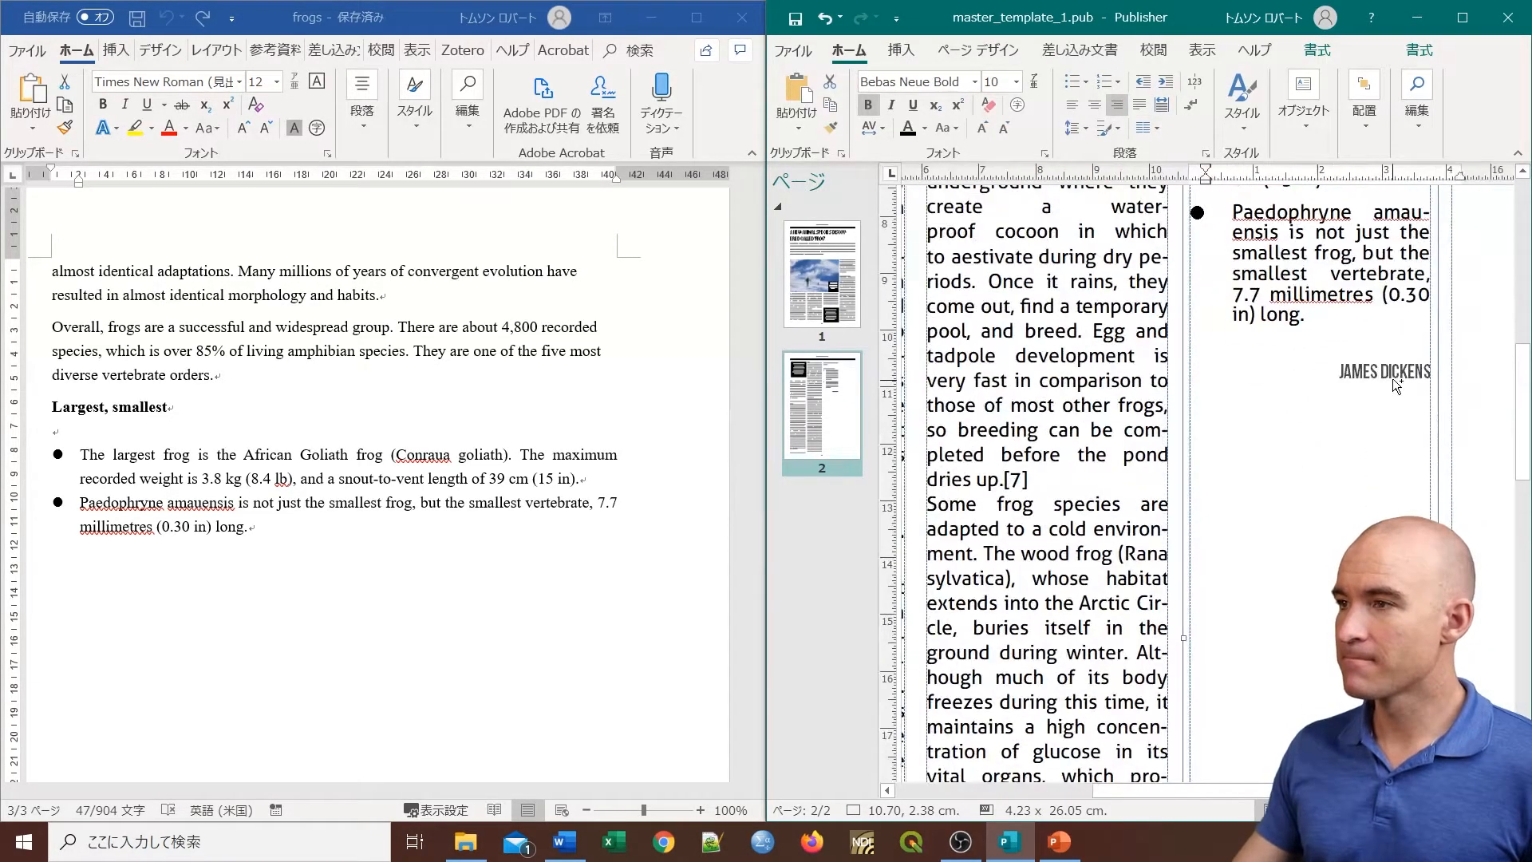
pyautogui.moveTo(1190, 790); pyautogui.dragTo(1295, 791)
pyautogui.scroll(5, 1213, 771)
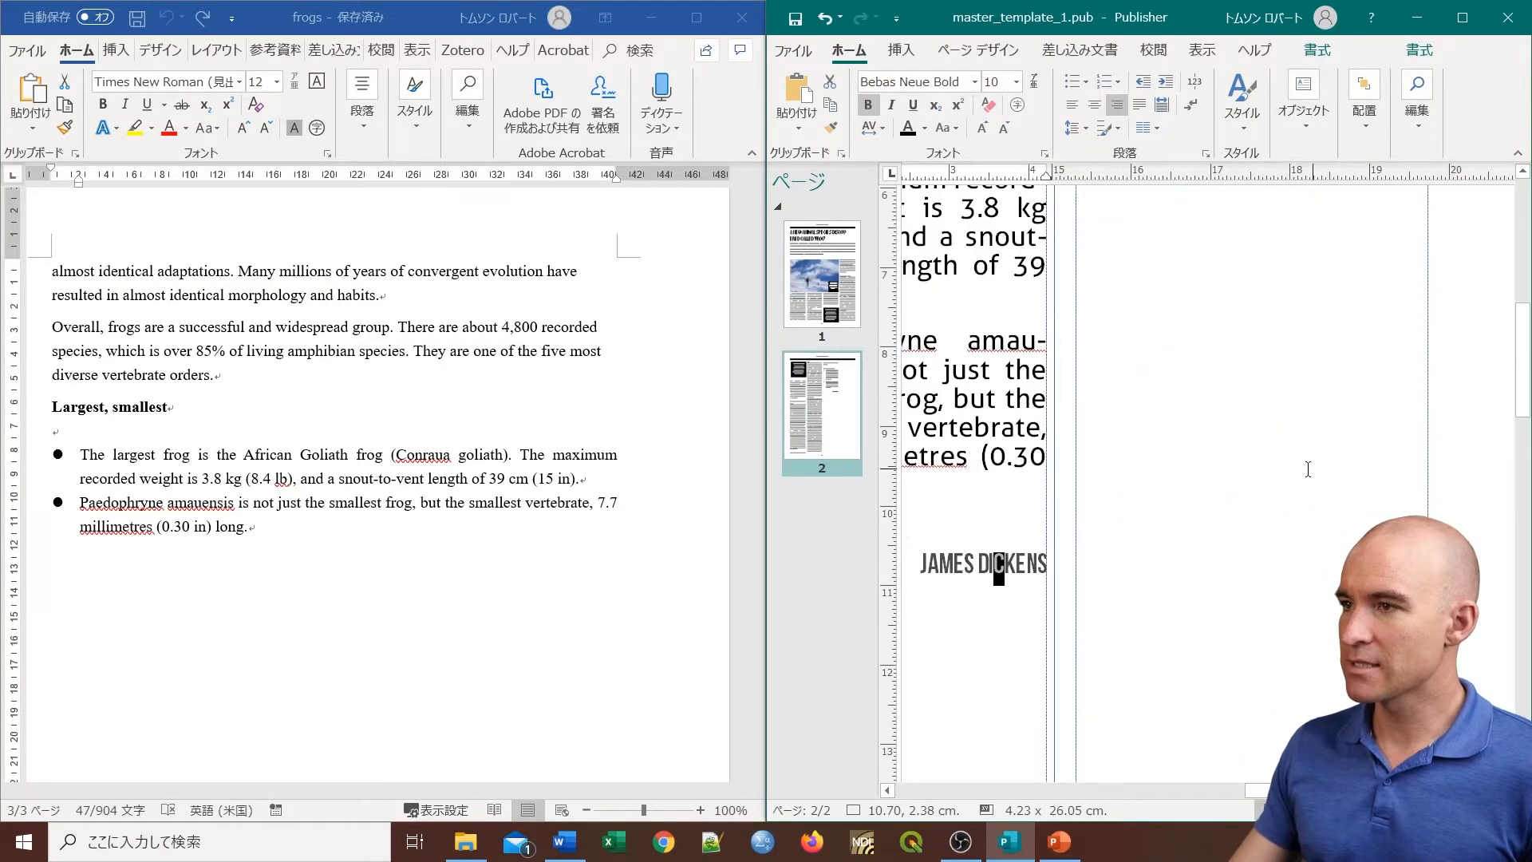
pyautogui.moveTo(1269, 795); pyautogui.dragTo(1229, 793)
pyautogui.click(1125, 568)
pyautogui.scroll(3, 1111, 633)
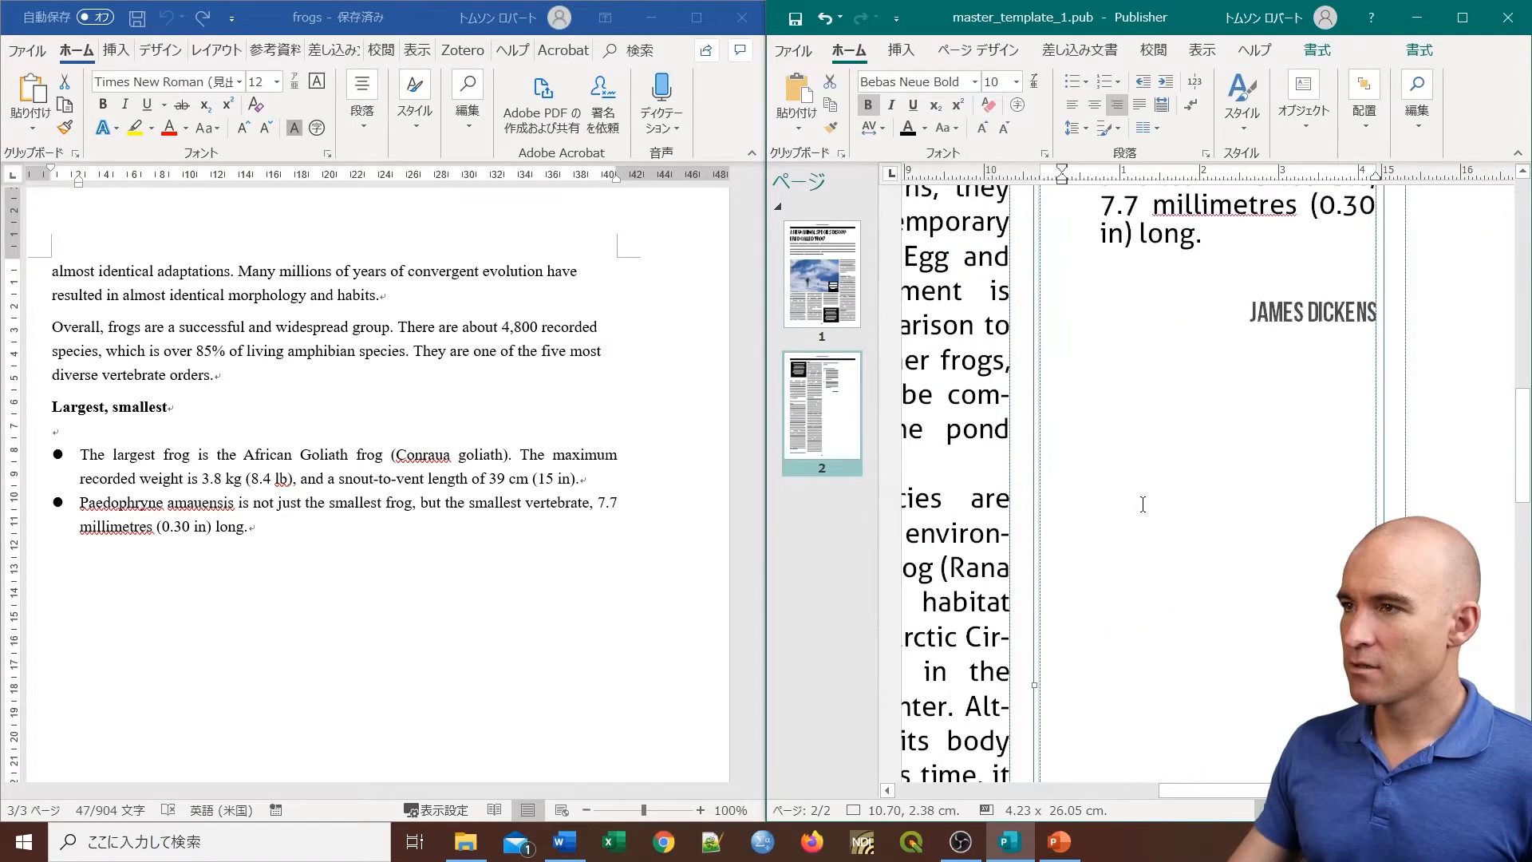
pyautogui.click(1282, 349)
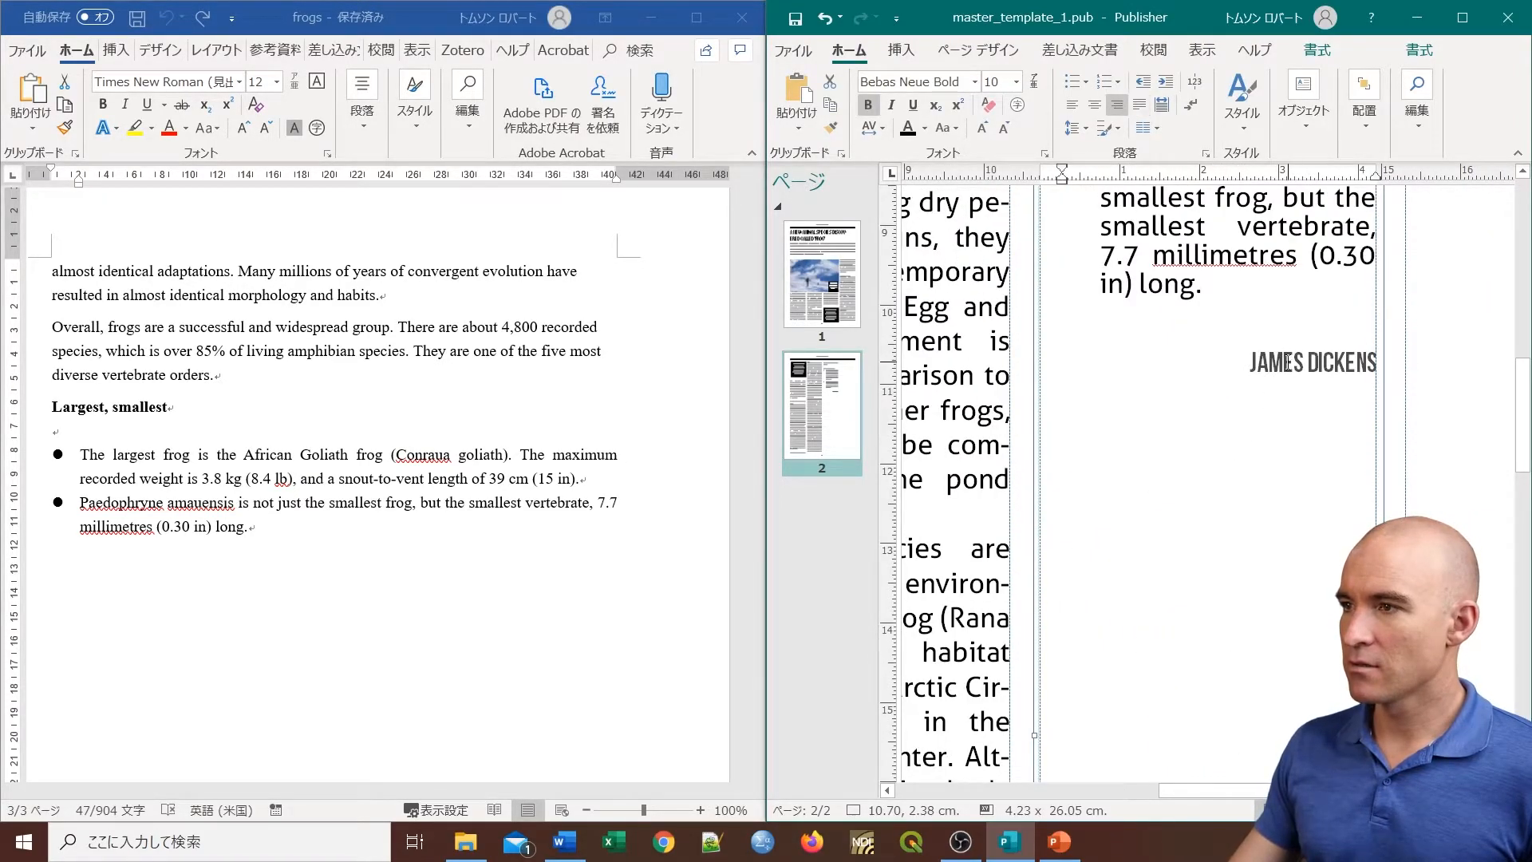
# Step: Replace the credit's placeholder name with the author's own full name, deleting the old surname
pyautogui.doubleClick(1284, 362)
pyautogui.write('rbo')
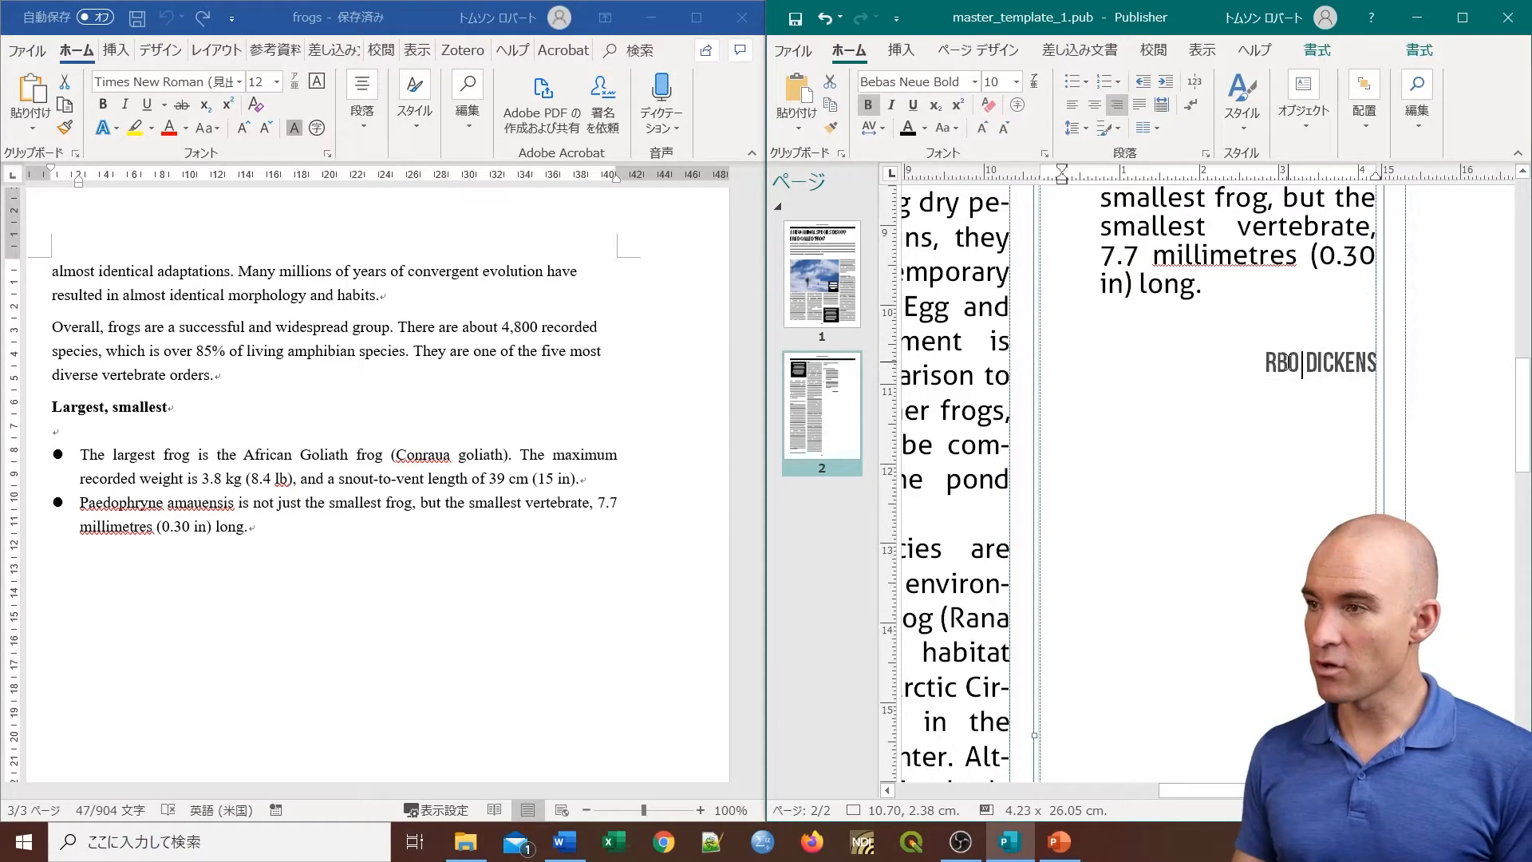
pyautogui.press('BackSpace')
pyautogui.press('BackSpace')
pyautogui.write('ob')
pyautogui.press('BackSpace')
pyautogui.press('BackSpace')
pyautogui.press('BackSpace')
pyautogui.write('rob tom')
pyautogui.press('BackSpace')
pyautogui.press('BackSpace')
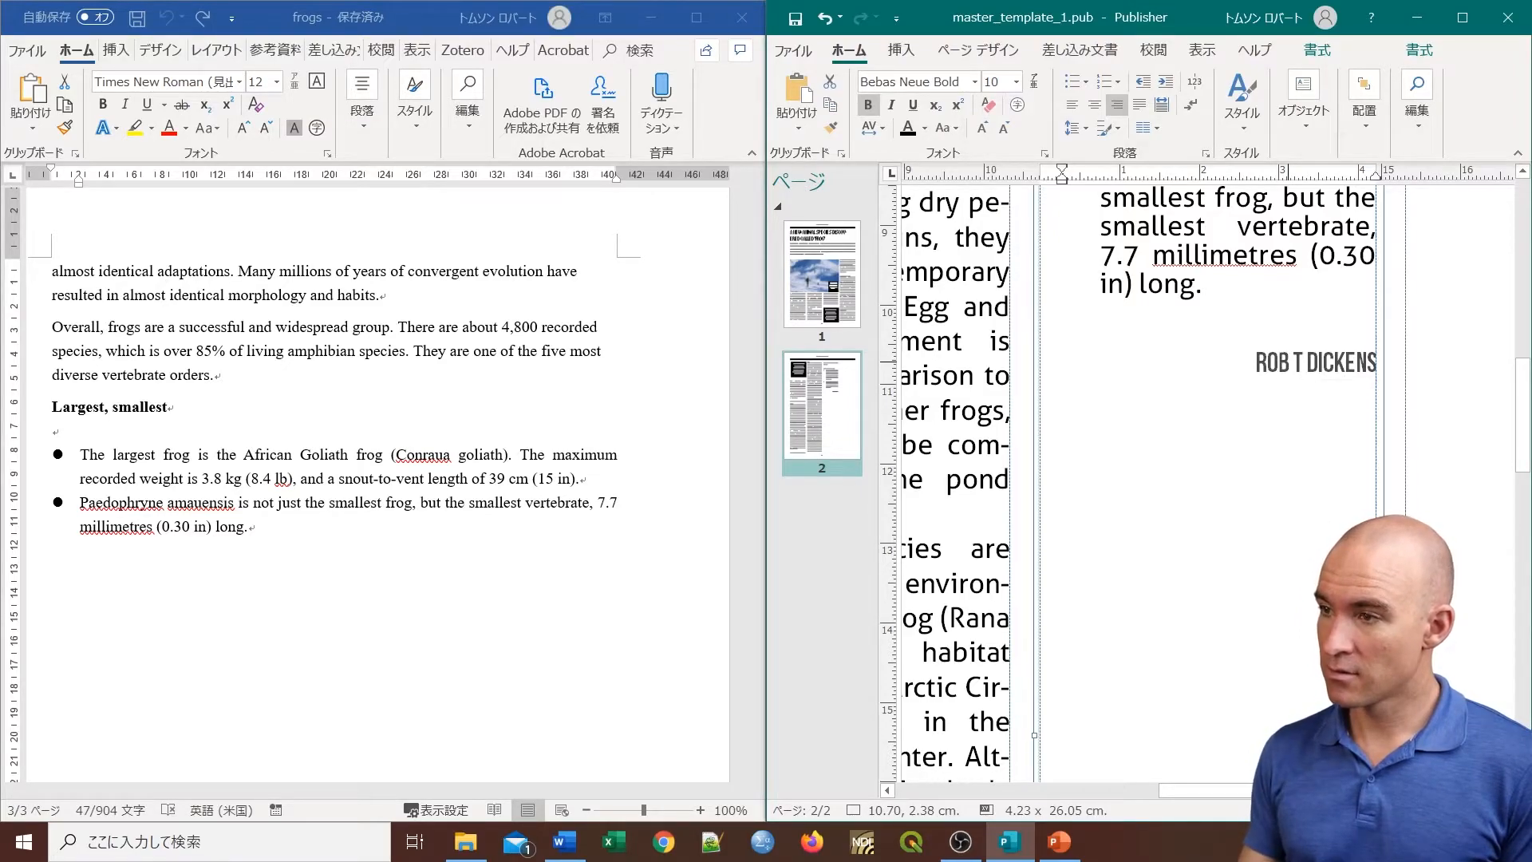
pyautogui.write('homson')
pyautogui.hotkey('shift', 'Right')
pyautogui.hotkey('shift', 'Right')
pyautogui.hotkey('shift', 'Right')
pyautogui.hotkey('shift', 'Right')
pyautogui.hotkey('shift', 'Right')
pyautogui.hotkey('shift', 'Right')
pyautogui.hotkey('shift', 'Right')
pyautogui.hotkey('shift', 'Right')
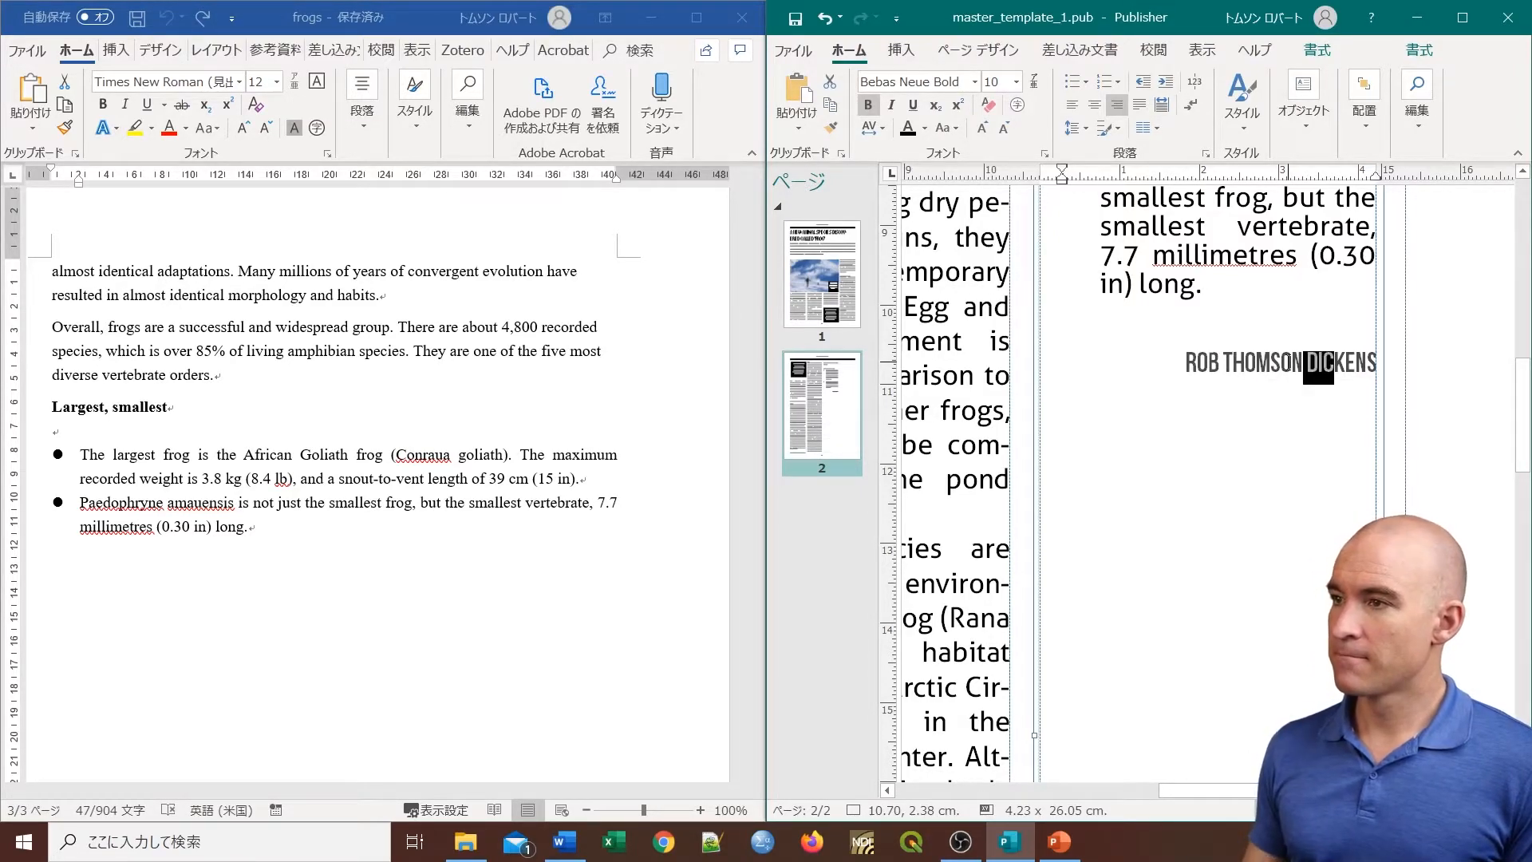
pyautogui.press('Delete')
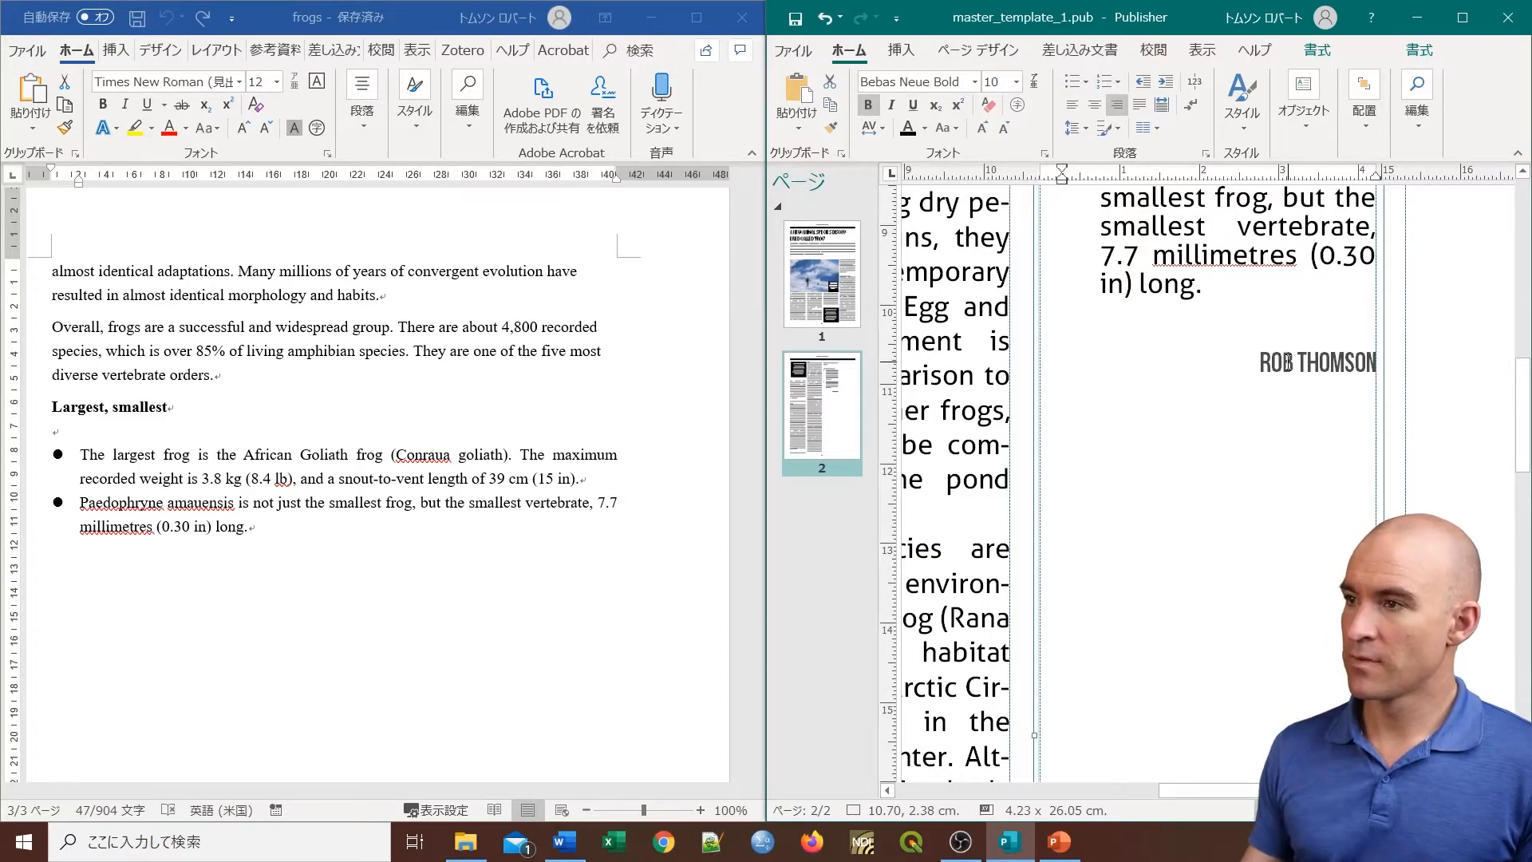
pyautogui.scroll(-2, 1183, 423)
pyautogui.scroll(3, 1181, 429)
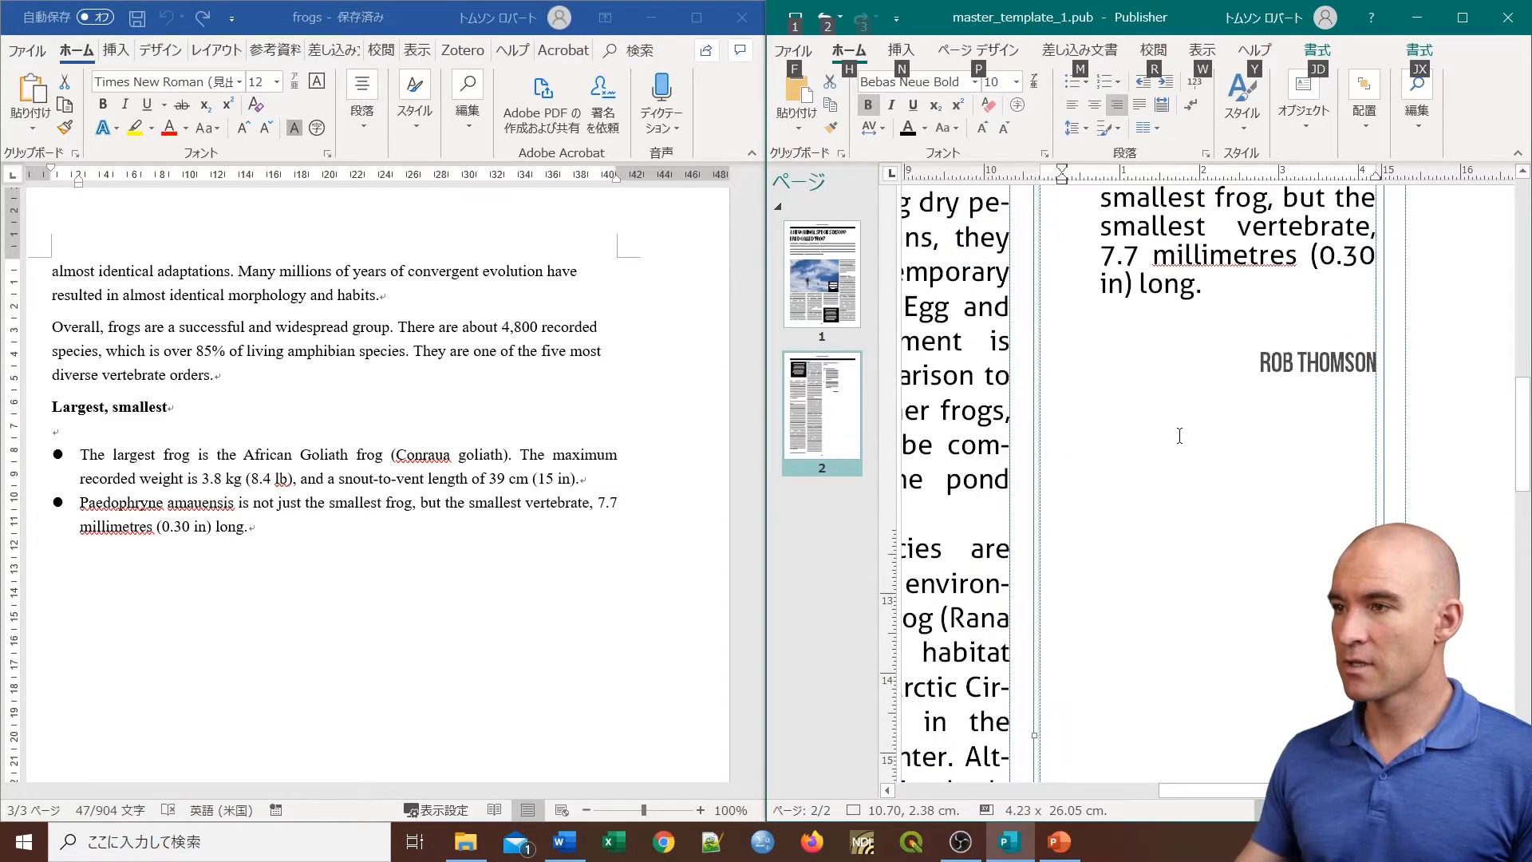
pyautogui.press('alt')
pyautogui.press('alt')
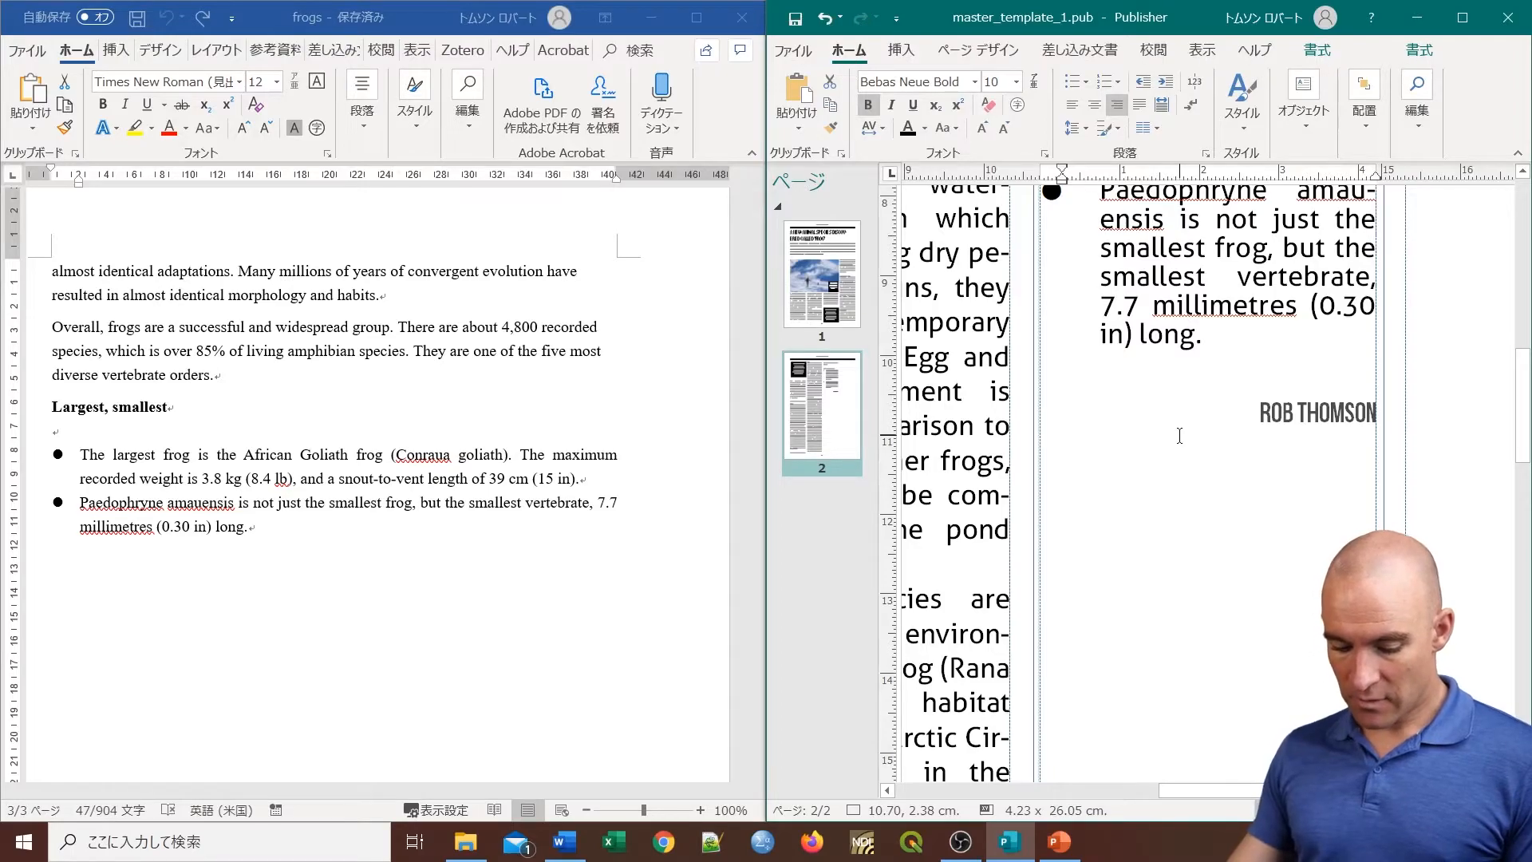
pyautogui.scroll(-6, 1179, 435)
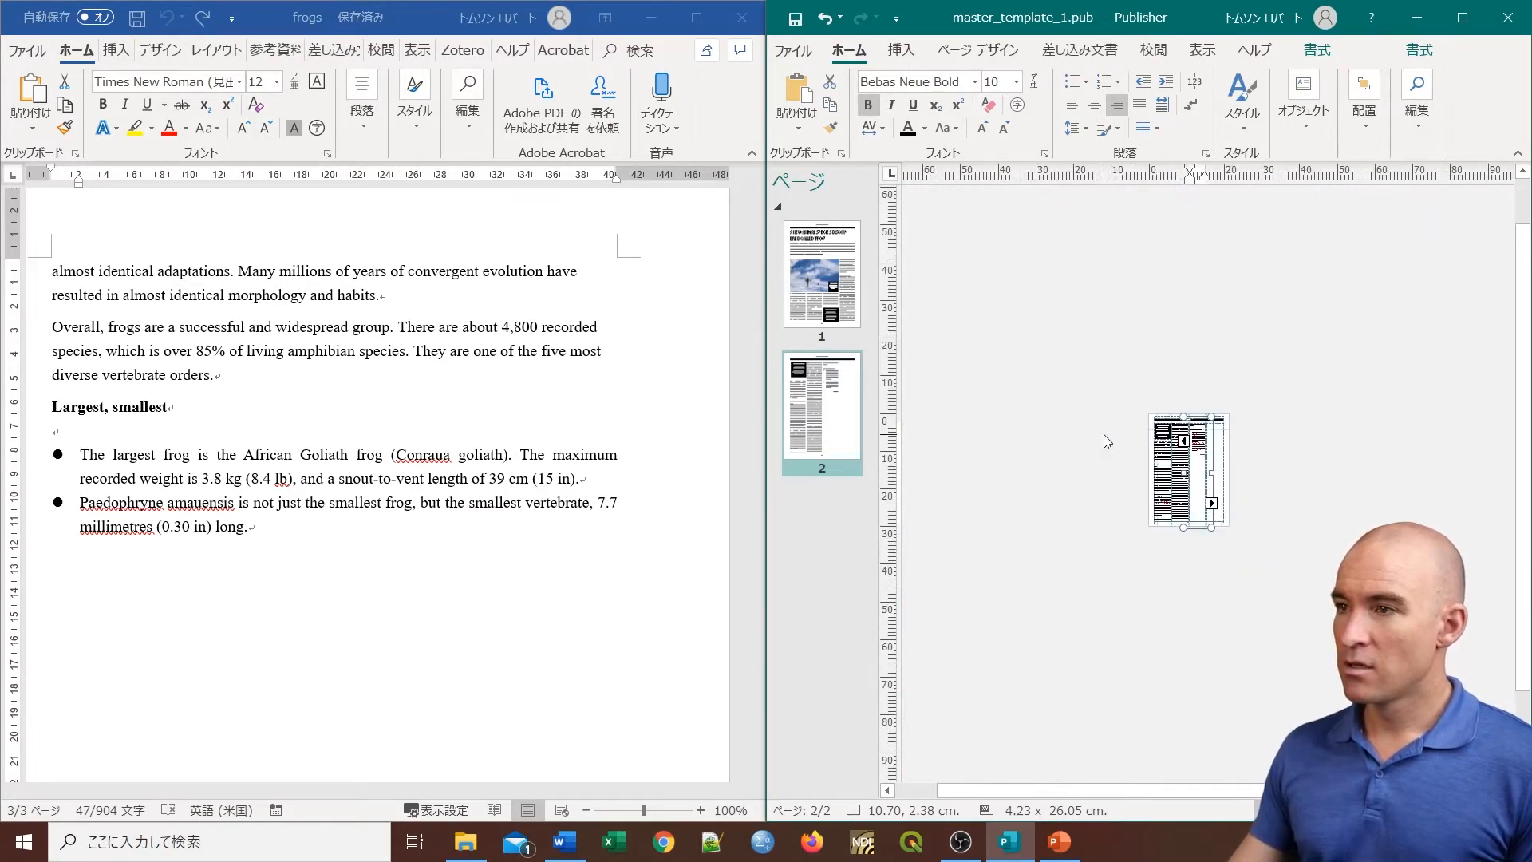
# Step: Starting from the left column on page 2, shift-select the second, third and fourth column text frames
pyautogui.scroll(2, 1181, 433)
pyautogui.scroll(2, 1069, 425)
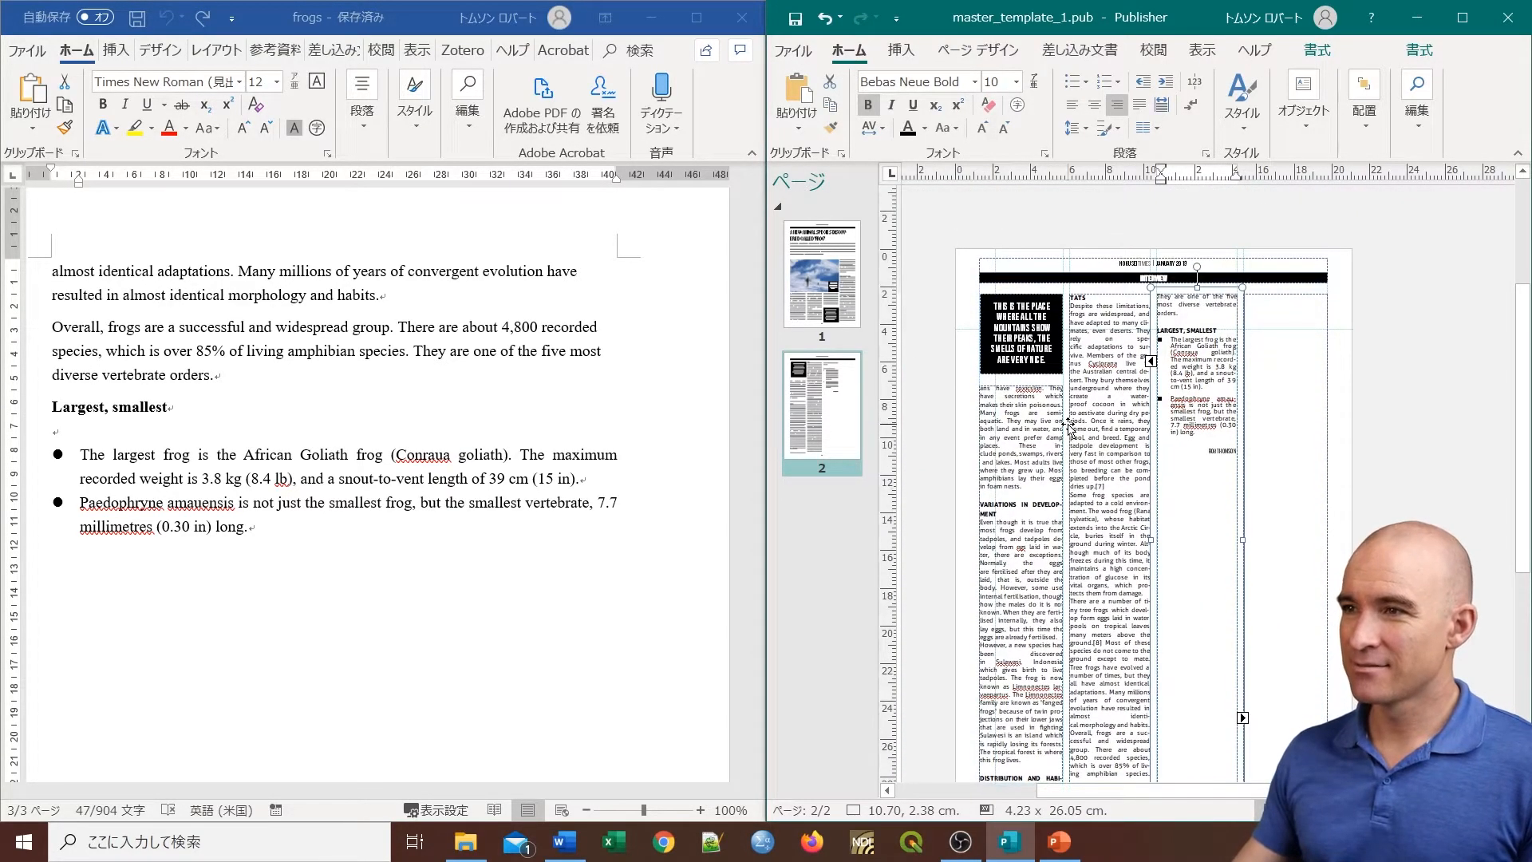
pyautogui.scroll(-1, 1073, 433)
pyautogui.click(1069, 431)
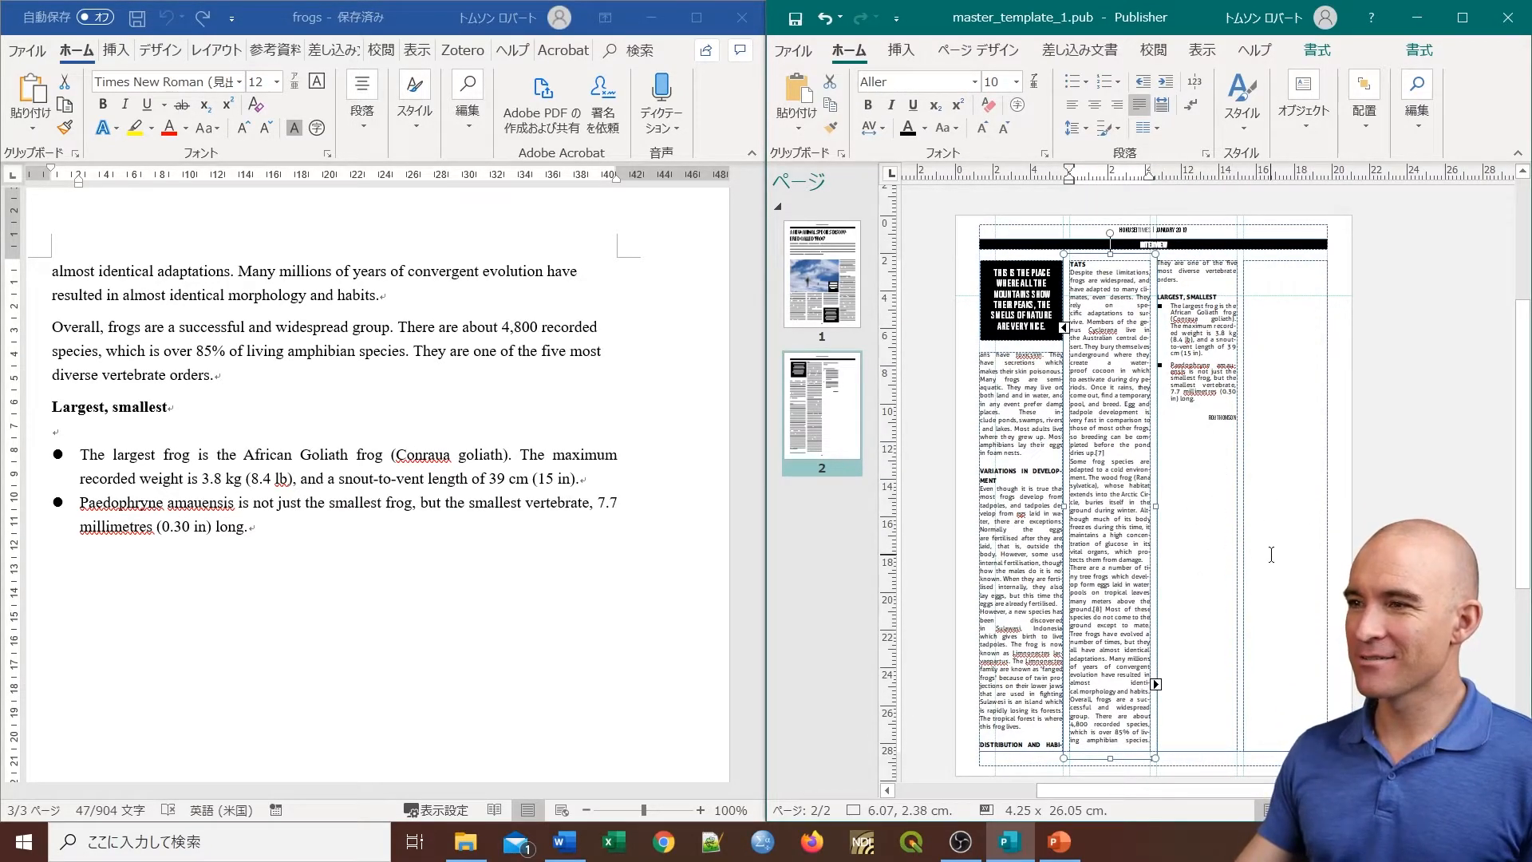
pyautogui.click(1247, 597)
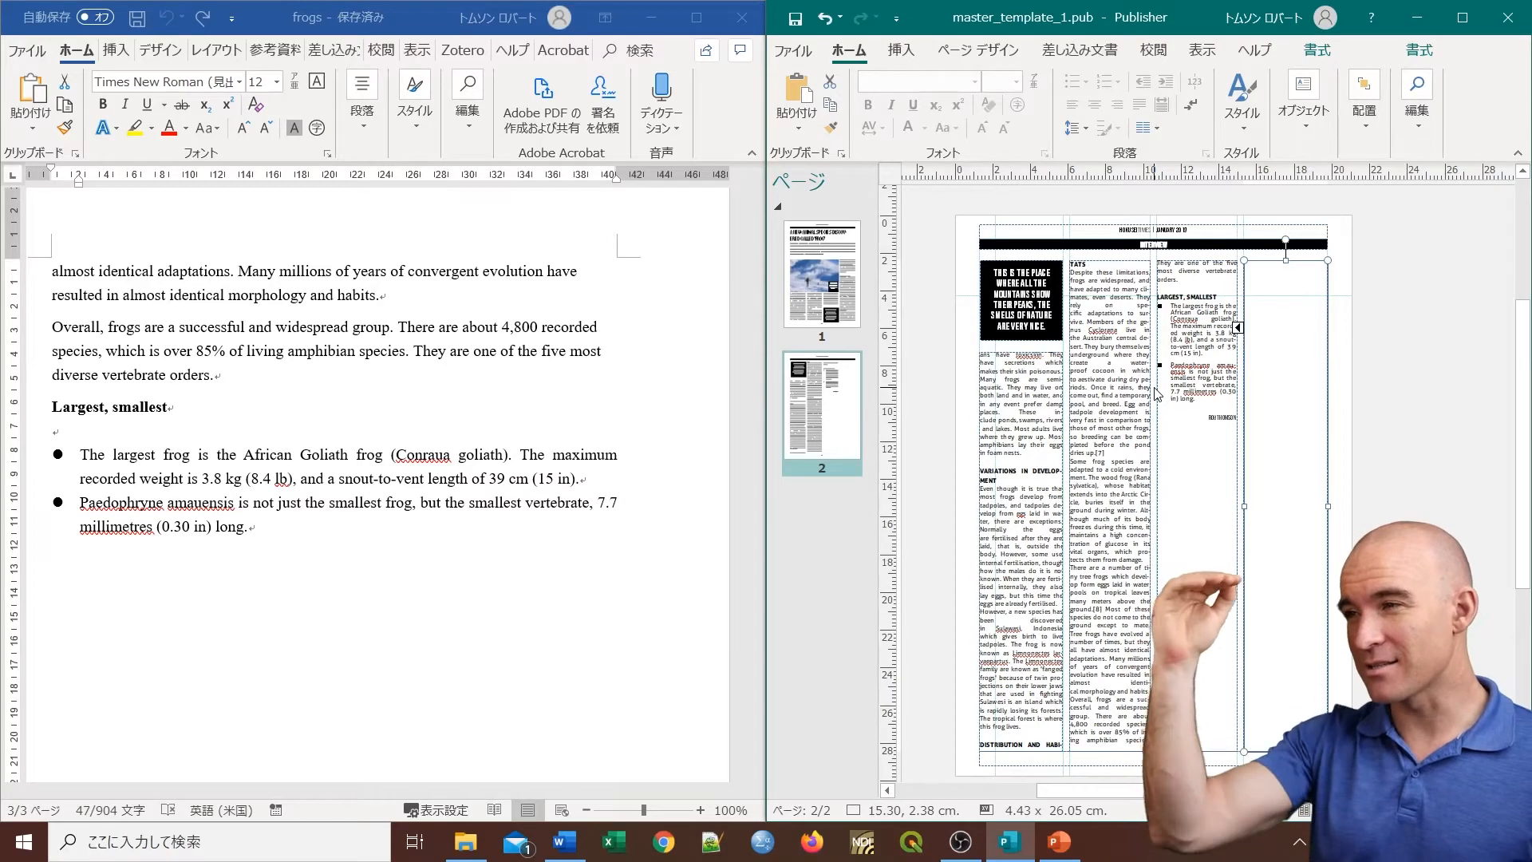
pyautogui.click(1065, 502)
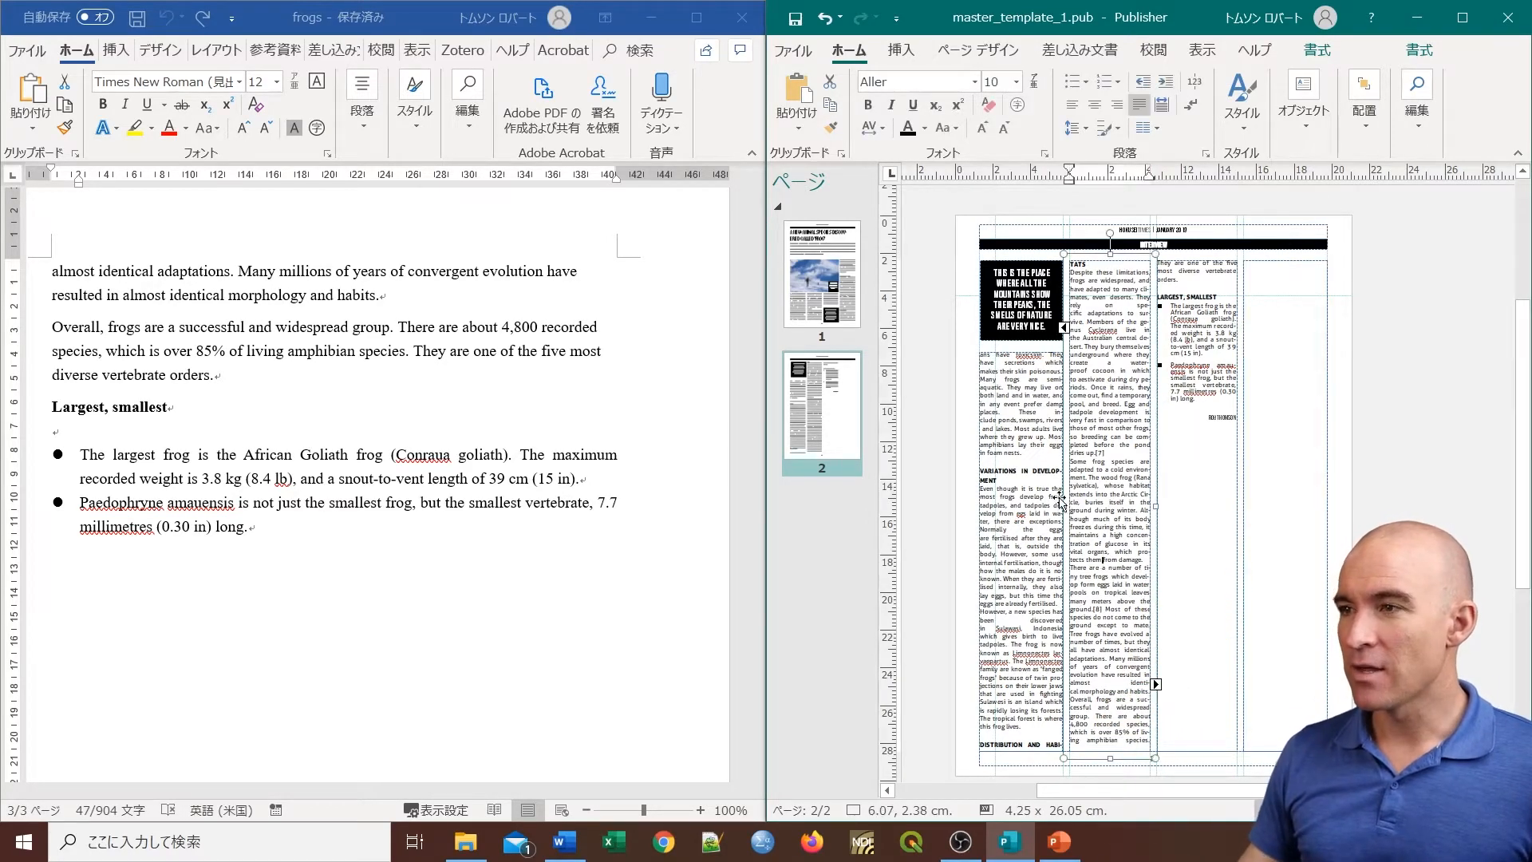
pyautogui.click(1024, 493)
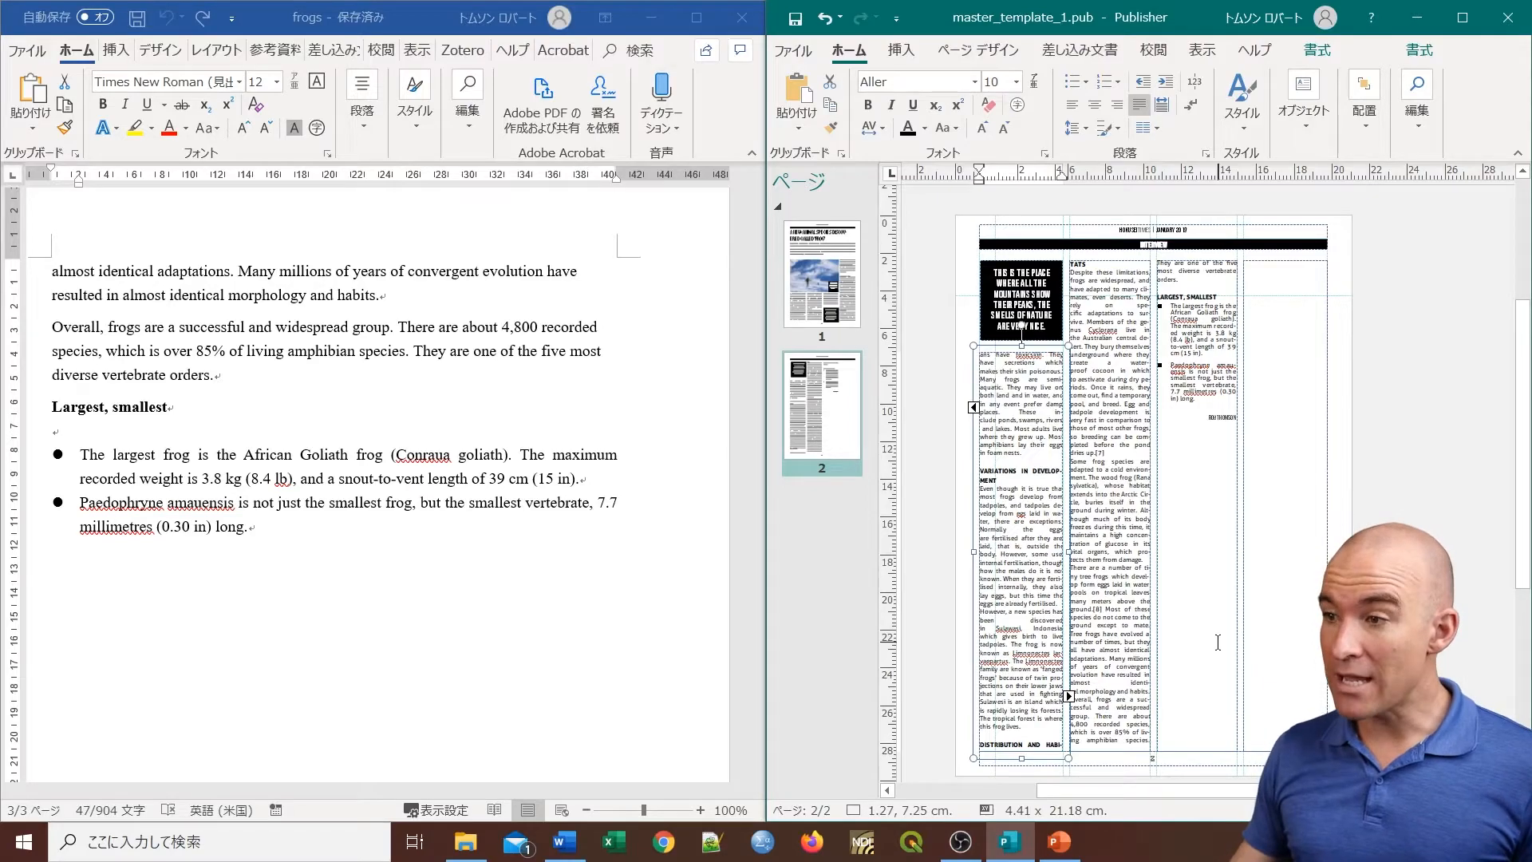
pyautogui.scroll(-3, 1217, 643)
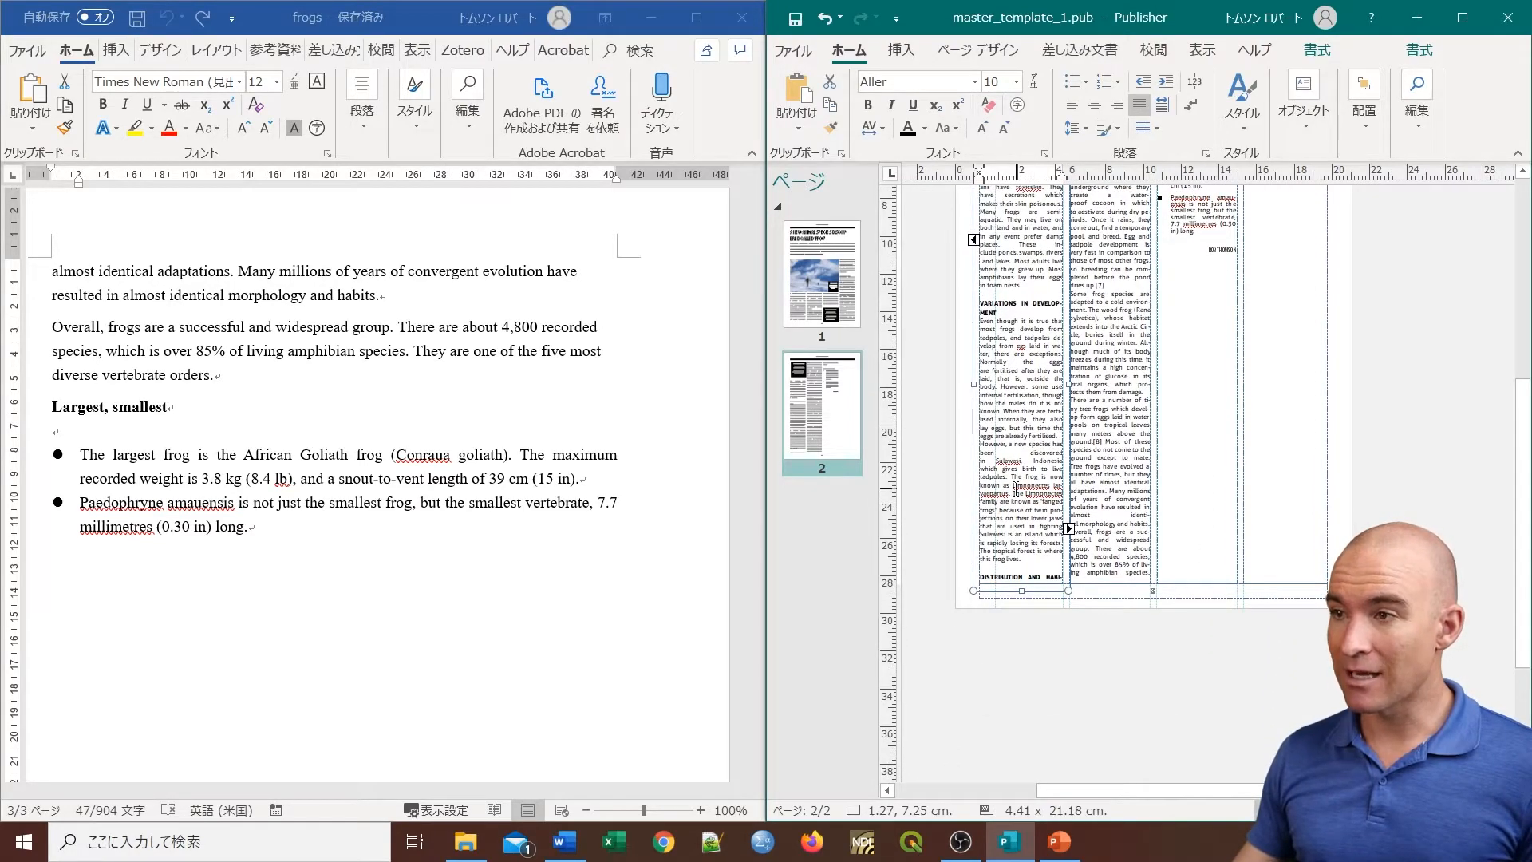
pyautogui.keyDown('shift'); pyautogui.click(1123, 478); pyautogui.keyUp('shift')
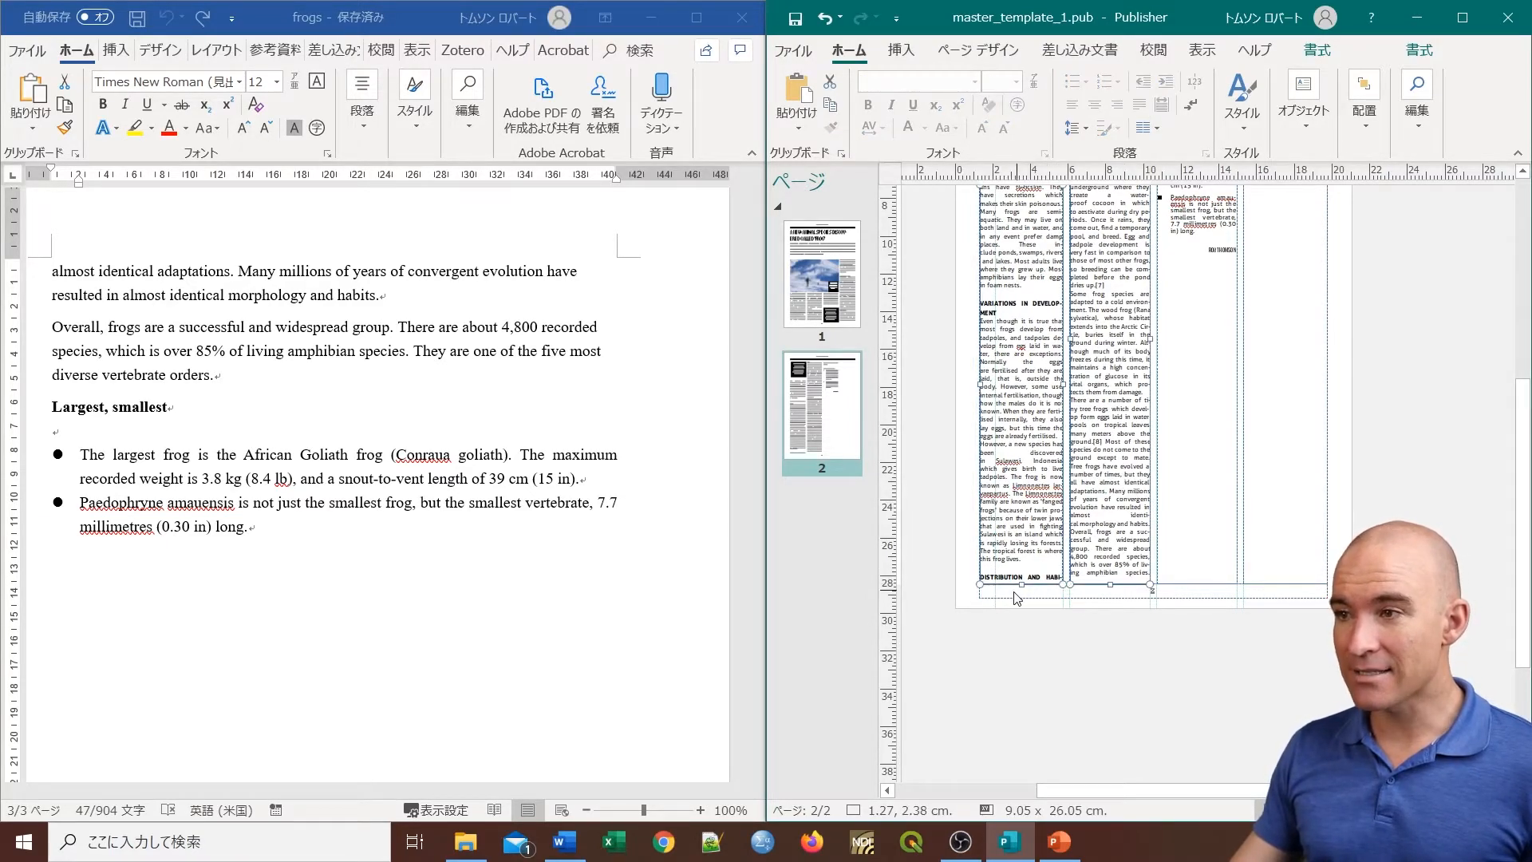
pyautogui.keyDown('shift'); pyautogui.click(1200, 469); pyautogui.keyUp('shift')
pyautogui.keyDown('shift'); pyautogui.click(1287, 477); pyautogui.keyUp('shift')
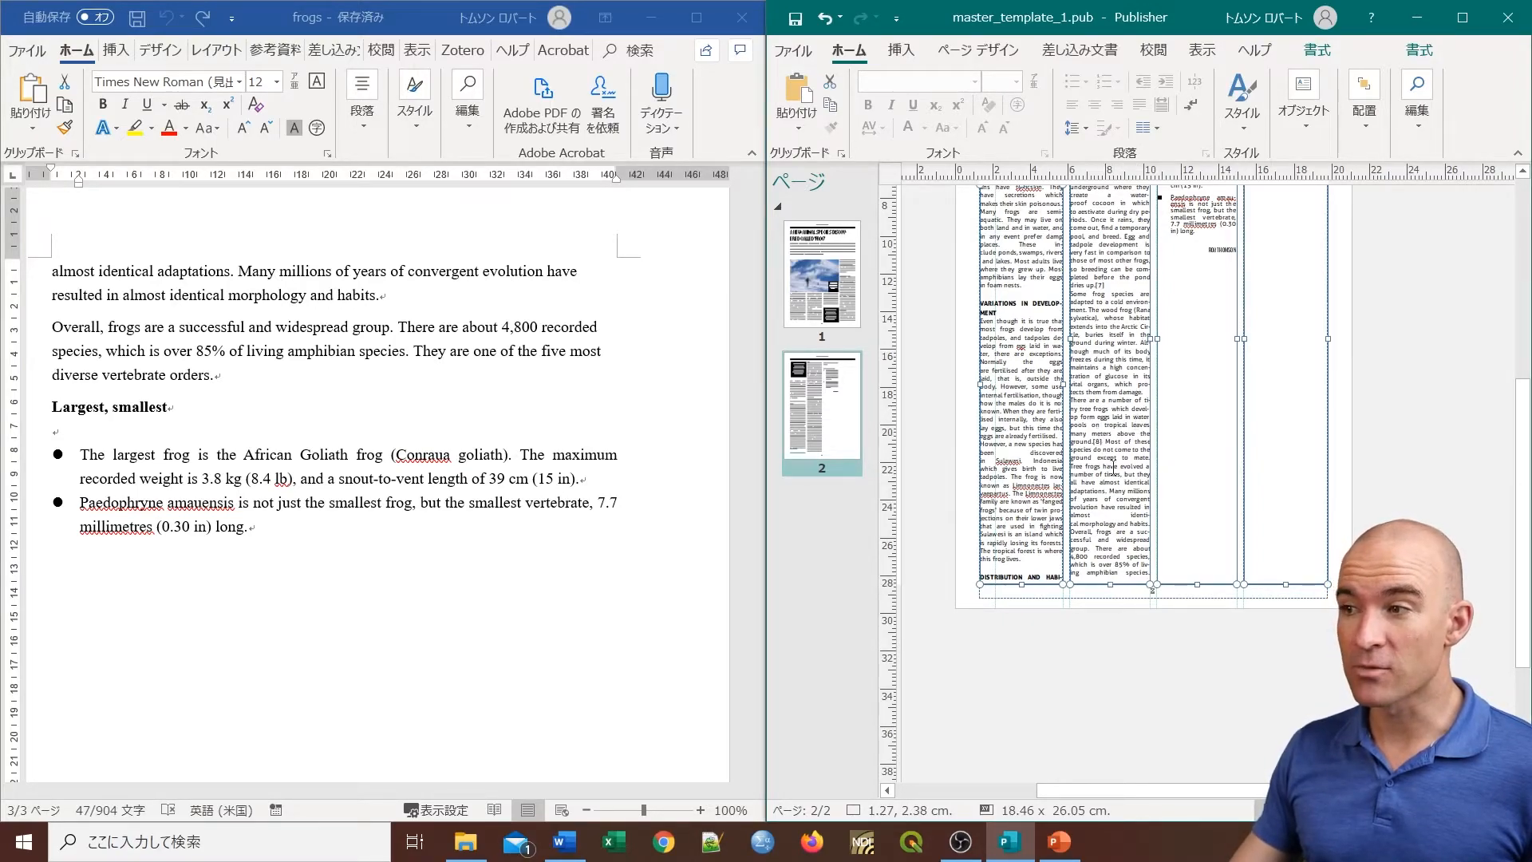
# Step: Drag the four columns' bottom edge upward to shorten them, then reselect all four frames
pyautogui.moveTo(1108, 586); pyautogui.dragTo(1110, 388)
pyautogui.click(1050, 391)
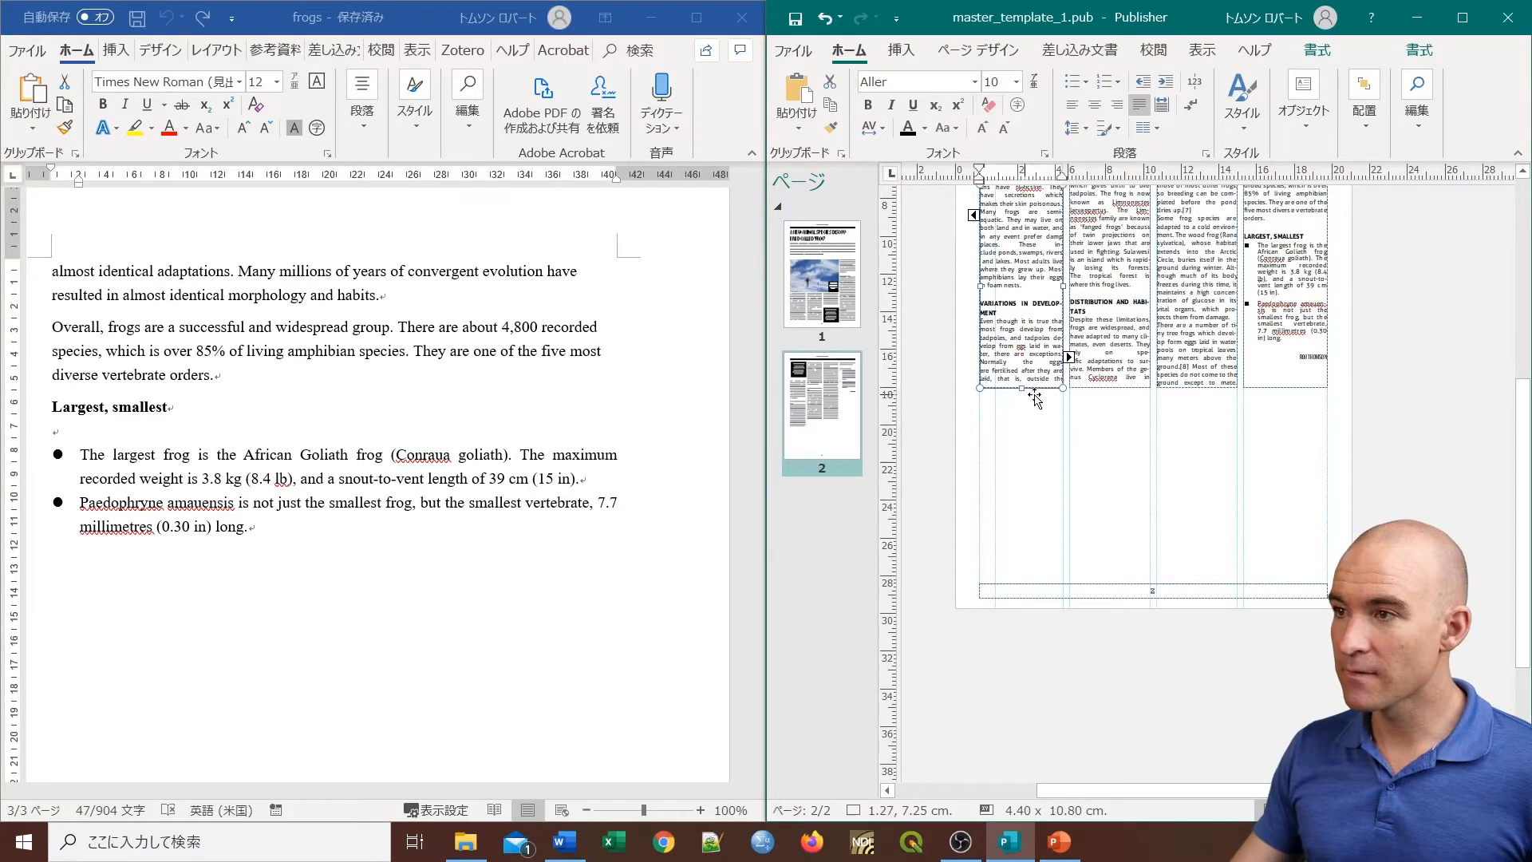
pyautogui.keyDown('shift'); pyautogui.click(1115, 369); pyautogui.keyUp('shift')
pyautogui.keyDown('shift'); pyautogui.click(1199, 351); pyautogui.keyUp('shift')
pyautogui.keyDown('shift'); pyautogui.click(1255, 352); pyautogui.keyUp('shift')
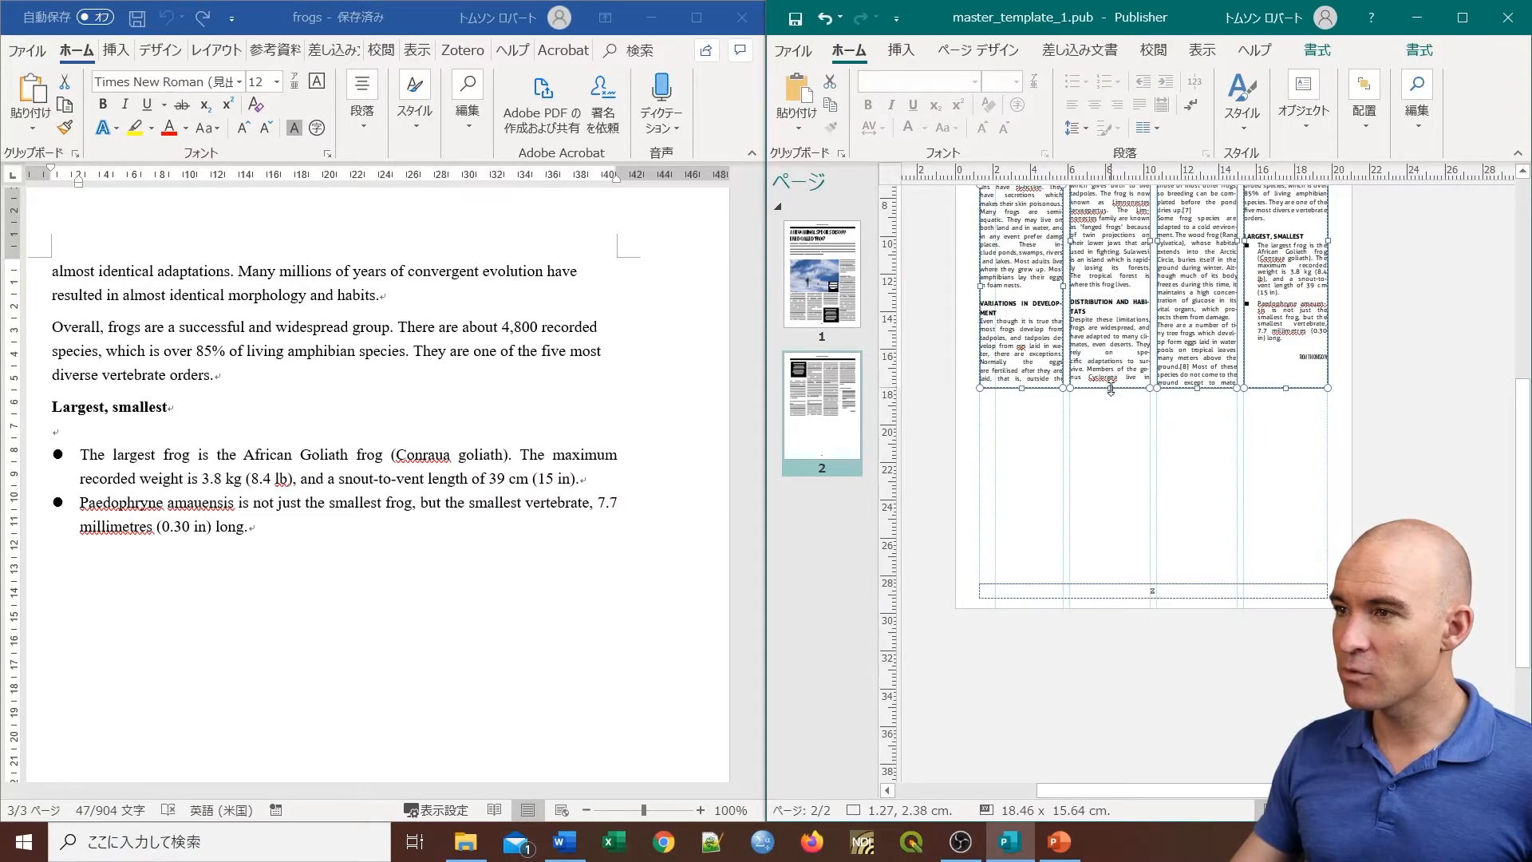
# Step: Fine-tune the column height to about 15.4 cm so the article balances, then deselect
pyautogui.moveTo(1112, 388); pyautogui.dragTo(1113, 383)
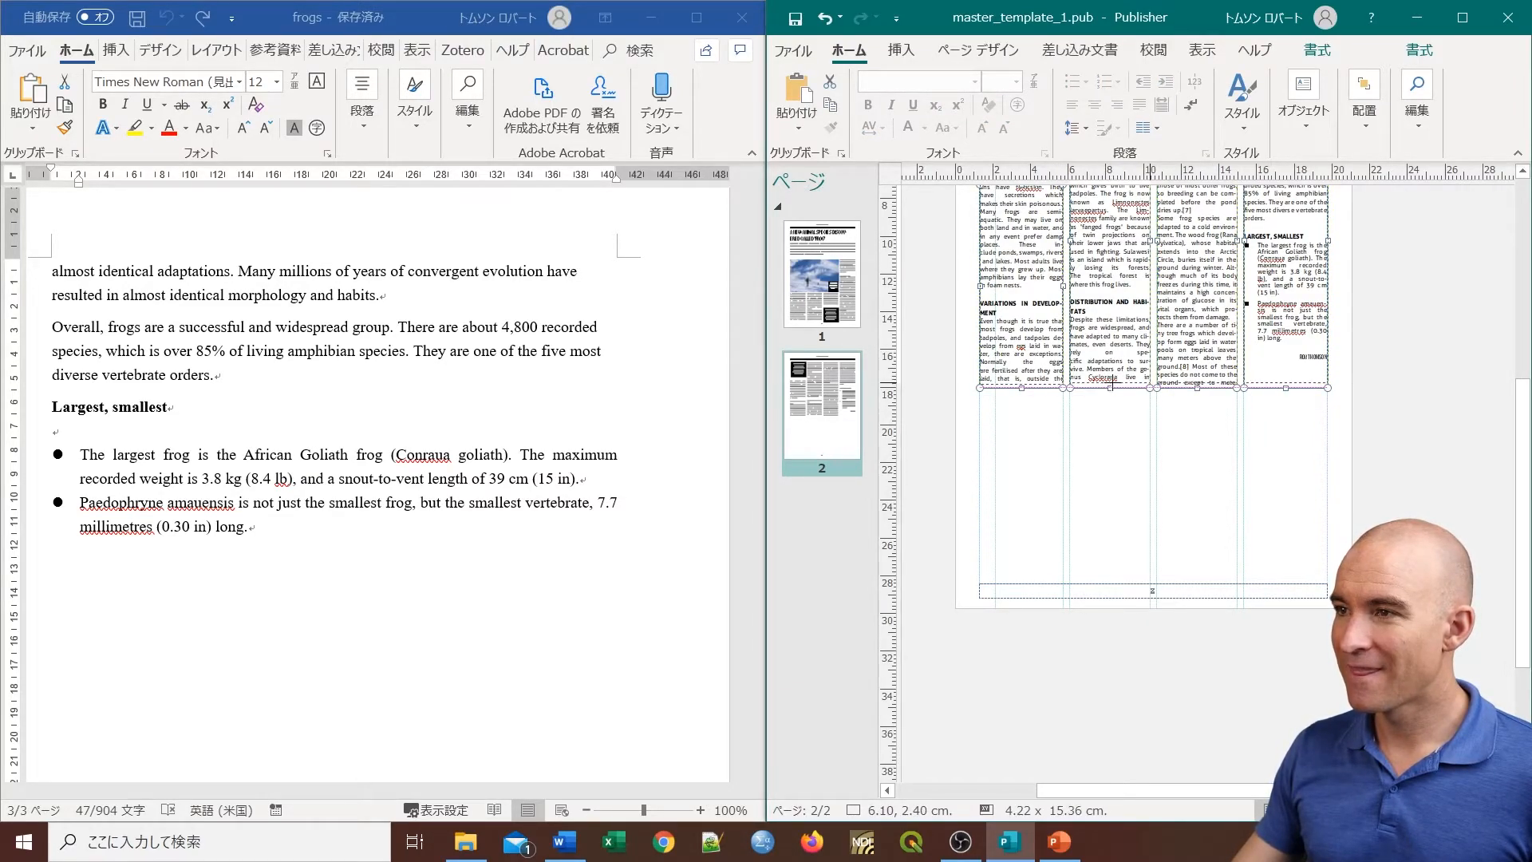
pyautogui.click(1111, 384)
pyautogui.moveTo(1110, 383); pyautogui.dragTo(1111, 388)
pyautogui.click(1158, 430)
pyautogui.scroll(5, 1254, 536)
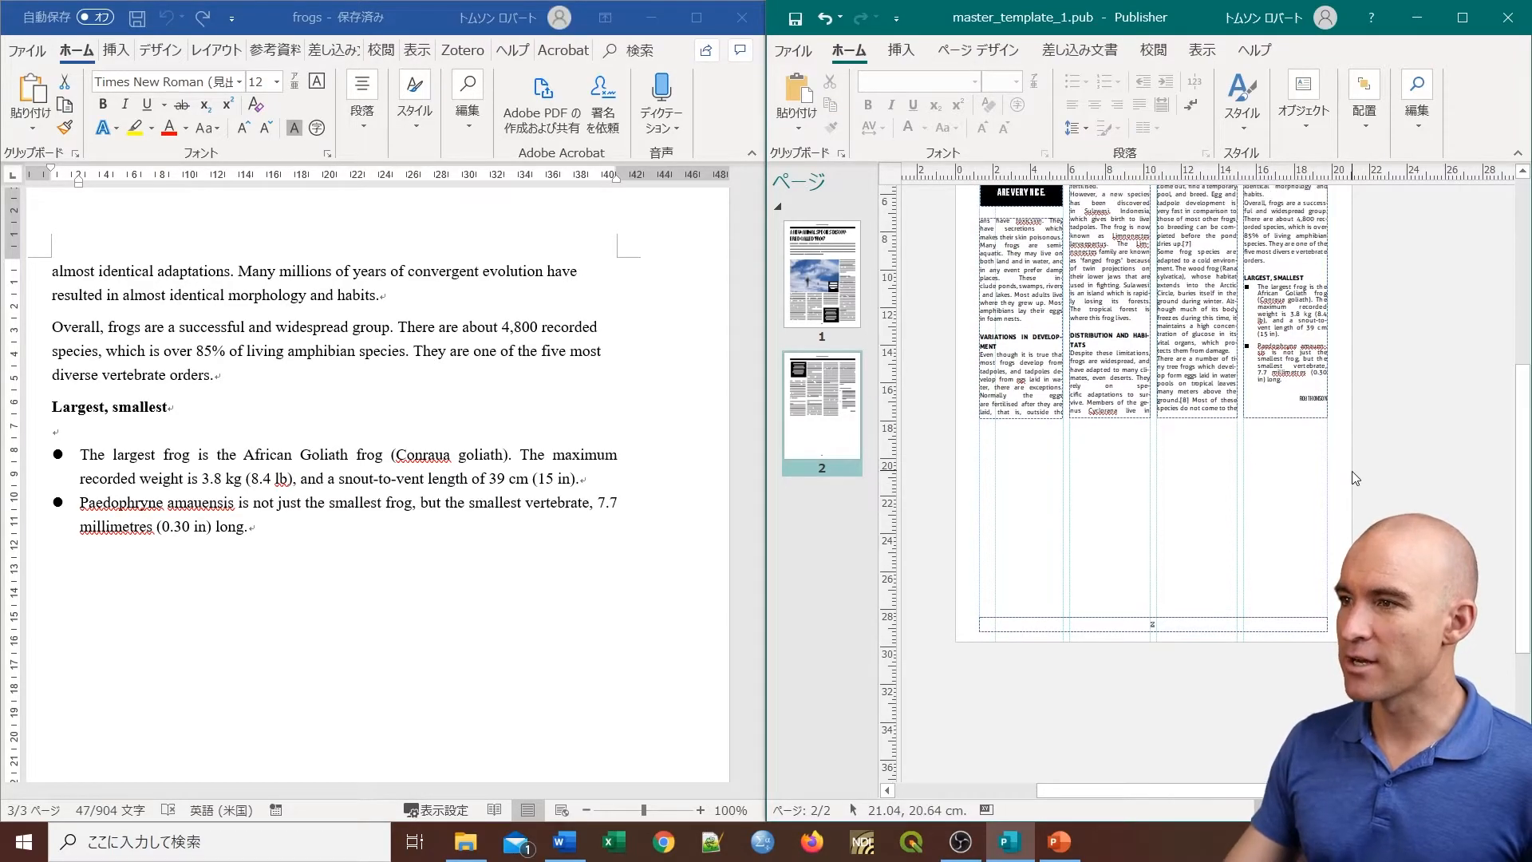
pyautogui.scroll(-5, 1253, 536)
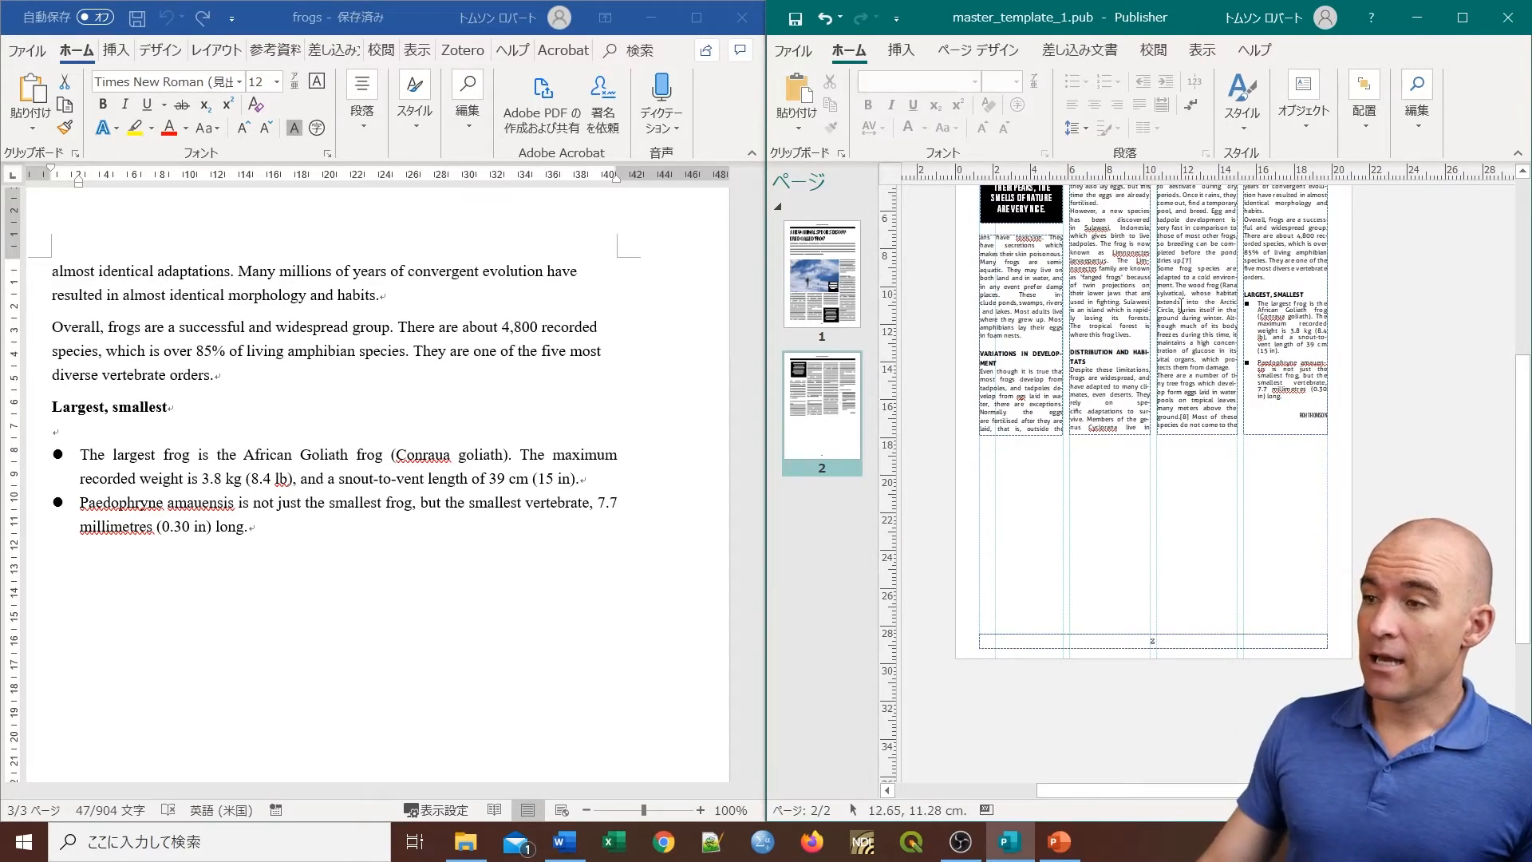
pyautogui.scroll(3, 1072, 391)
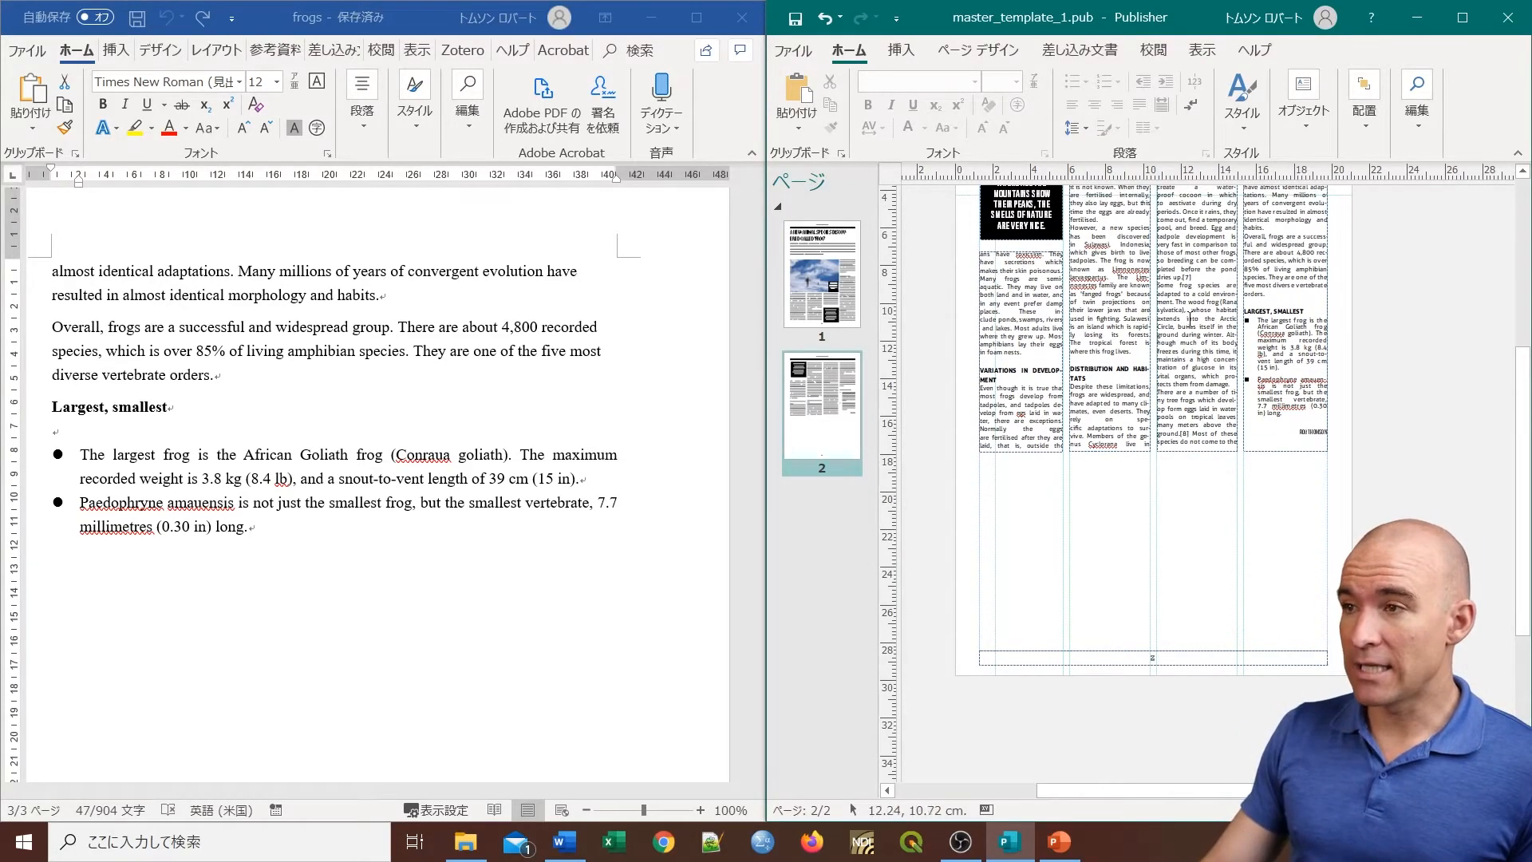
pyautogui.scroll(-1, 1071, 391)
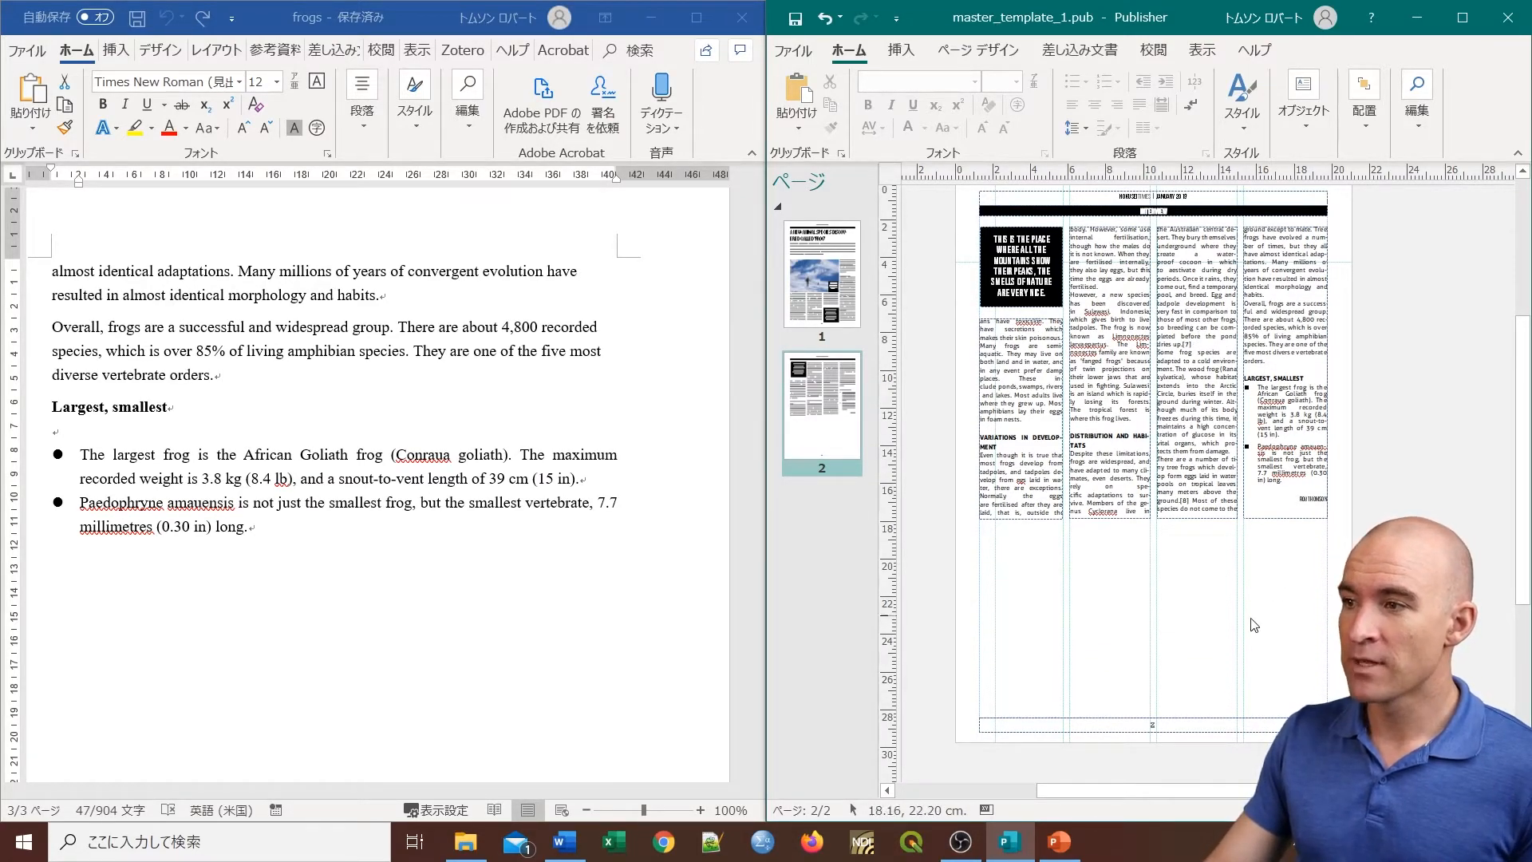
pyautogui.scroll(-1, 1218, 281)
pyautogui.scroll(2, 1218, 281)
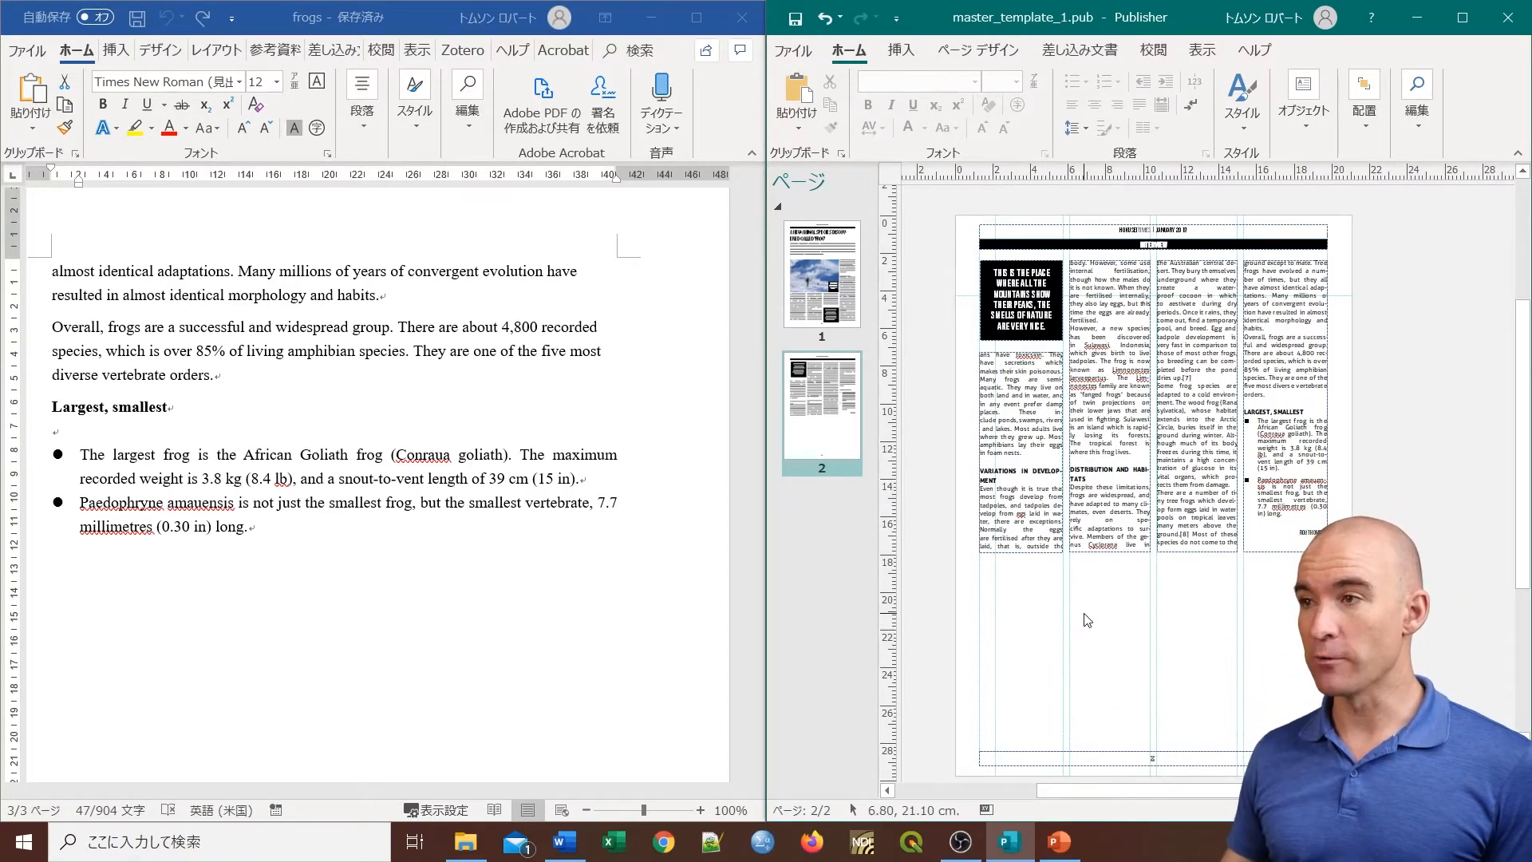
pyautogui.scroll(1, 1061, 618)
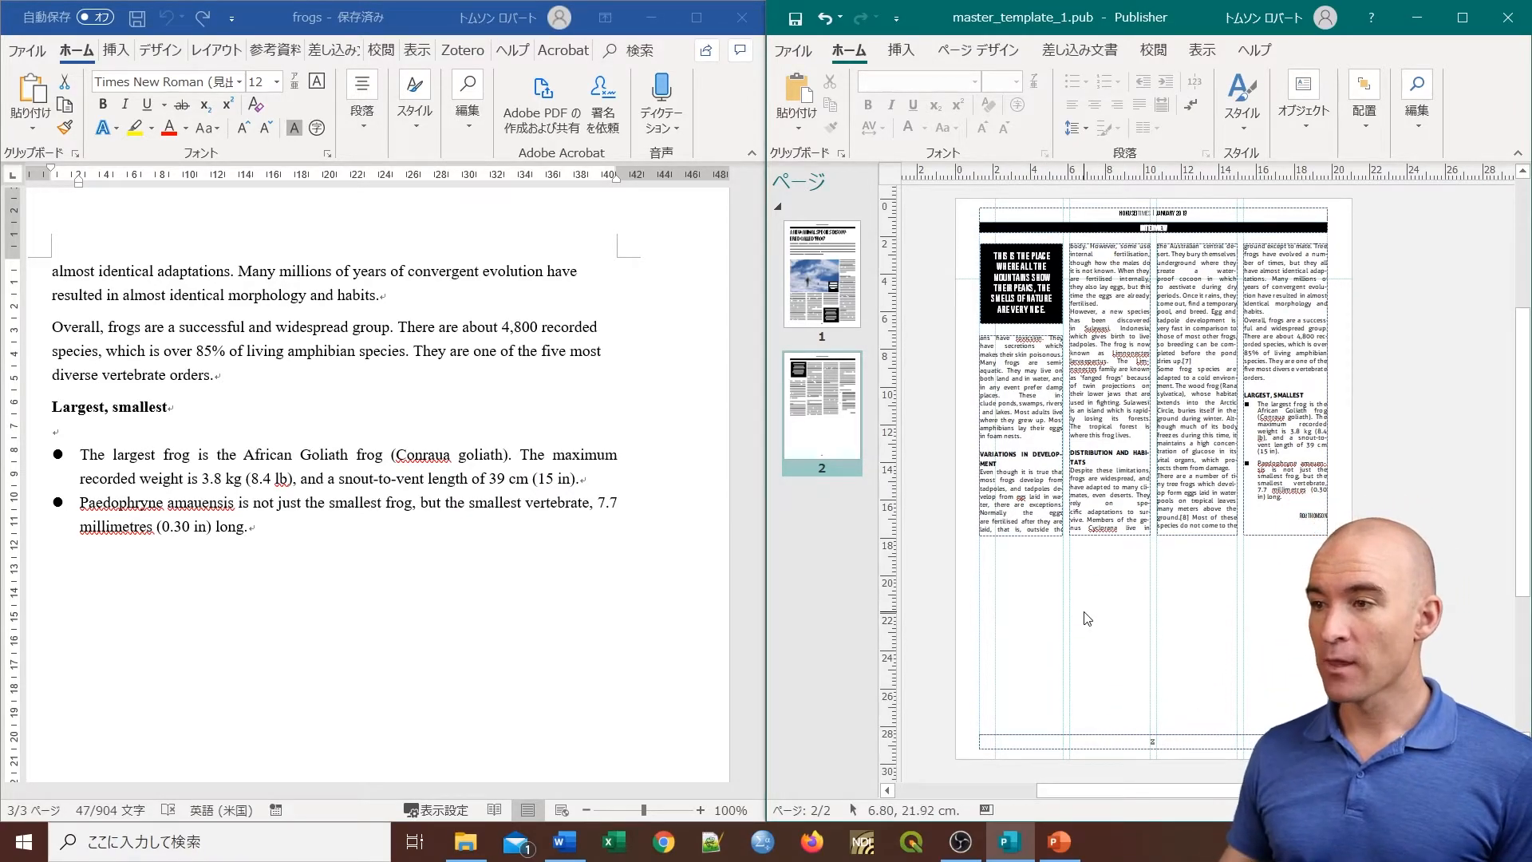
pyautogui.click(813, 315)
pyautogui.click(816, 461)
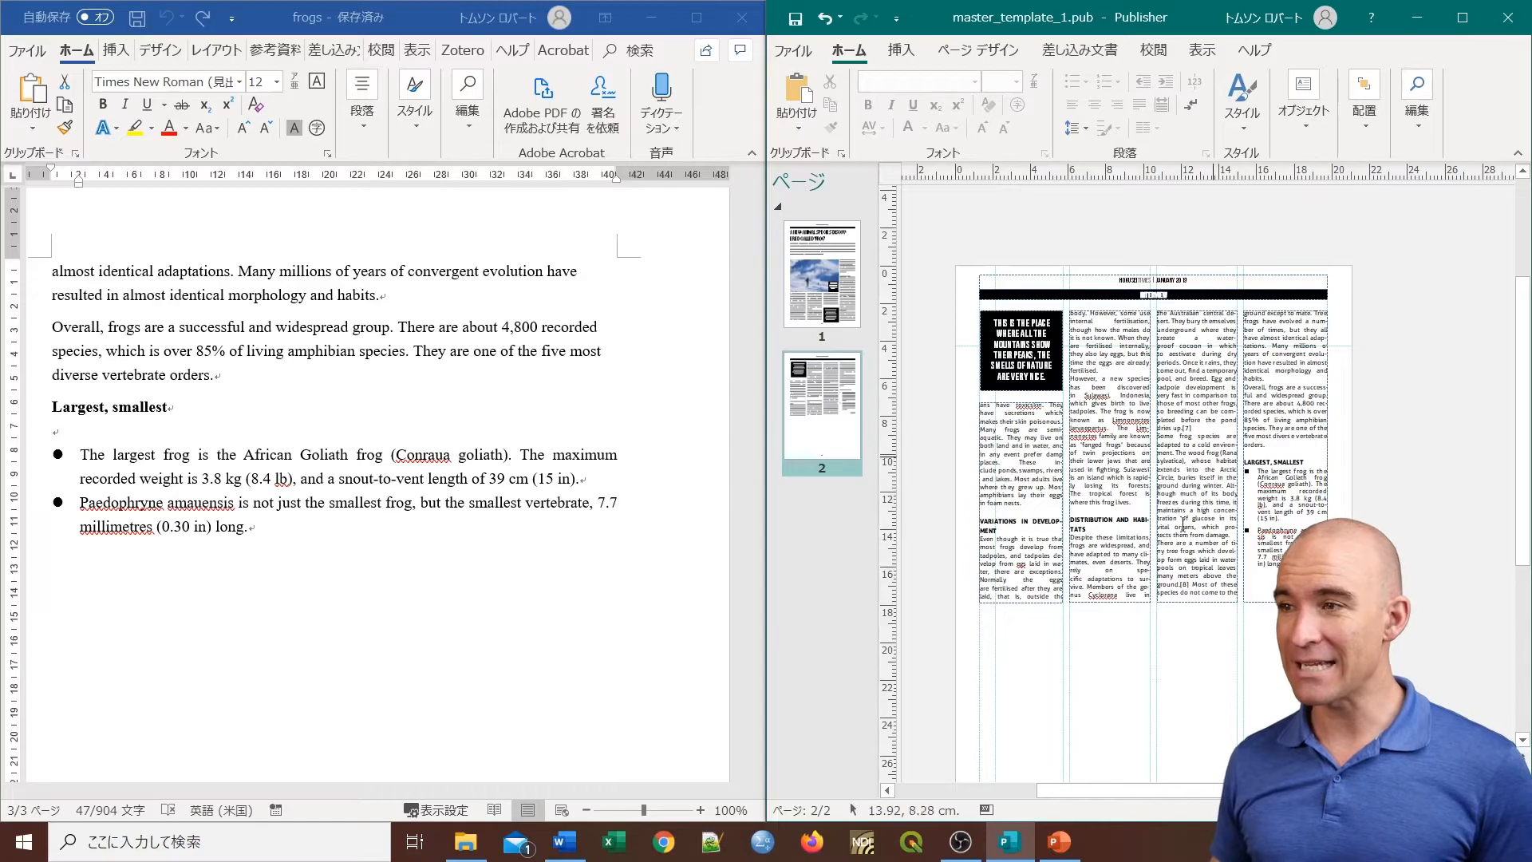
# Step: On page 1, open Change Picture from the snowy skier photo's right-click menu
pyautogui.click(805, 281)
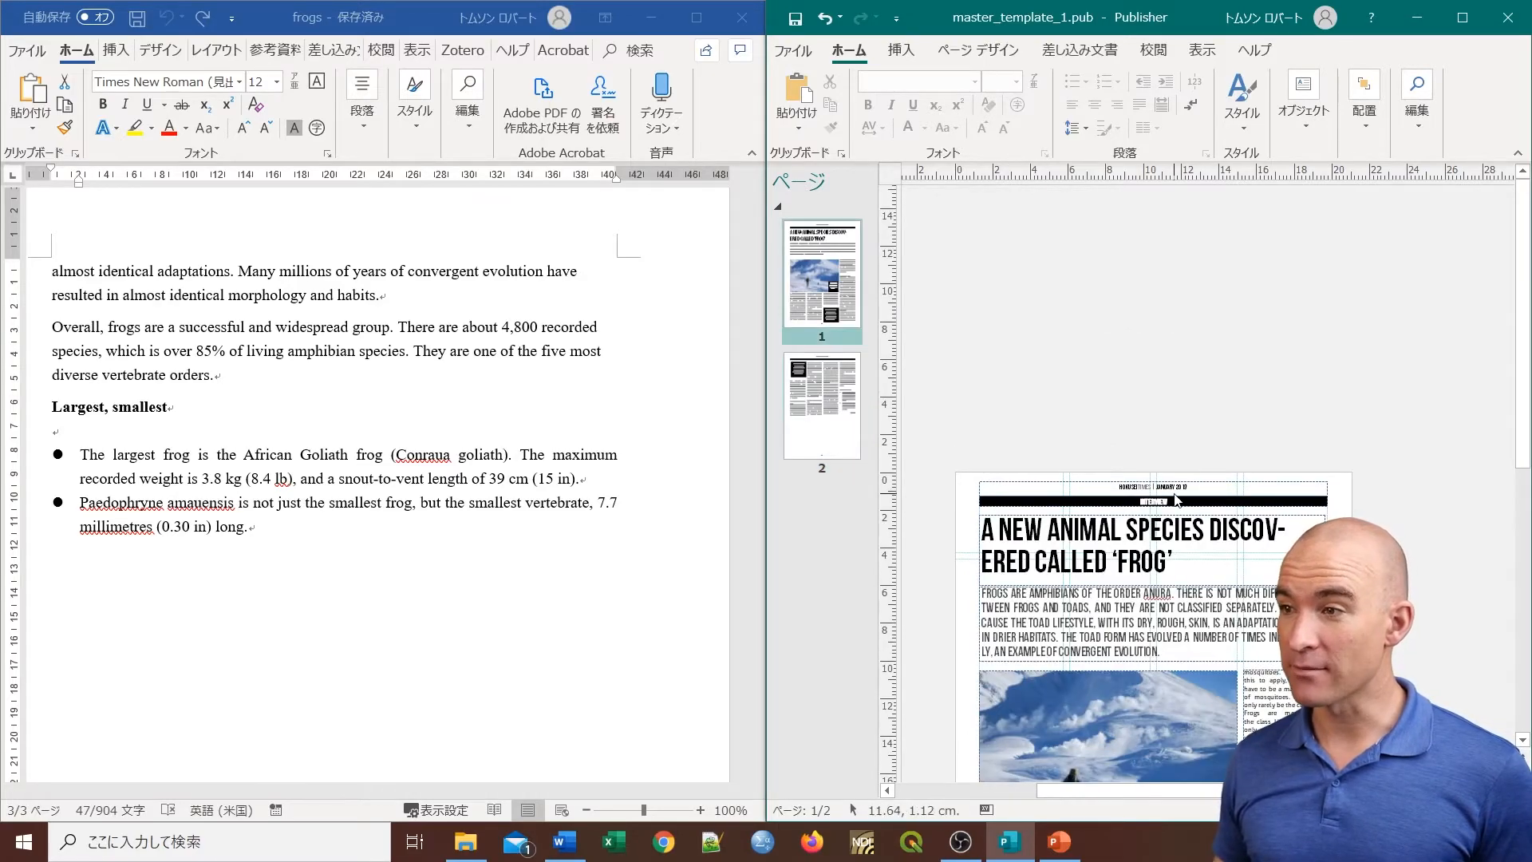
pyautogui.scroll(-3, 1139, 510)
pyautogui.click(1138, 510)
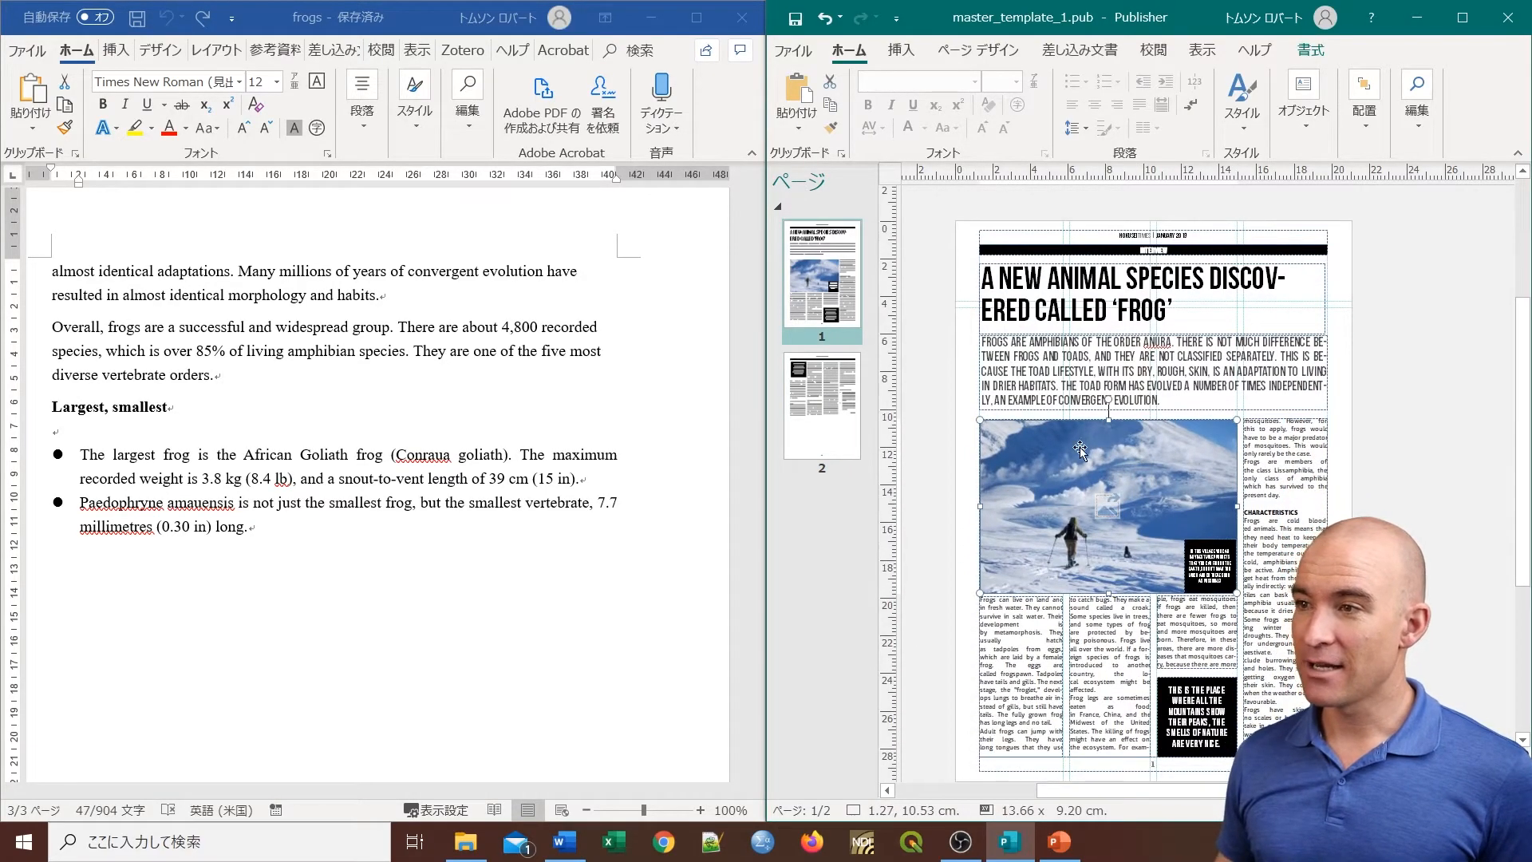
pyautogui.scroll(-1, 1139, 511)
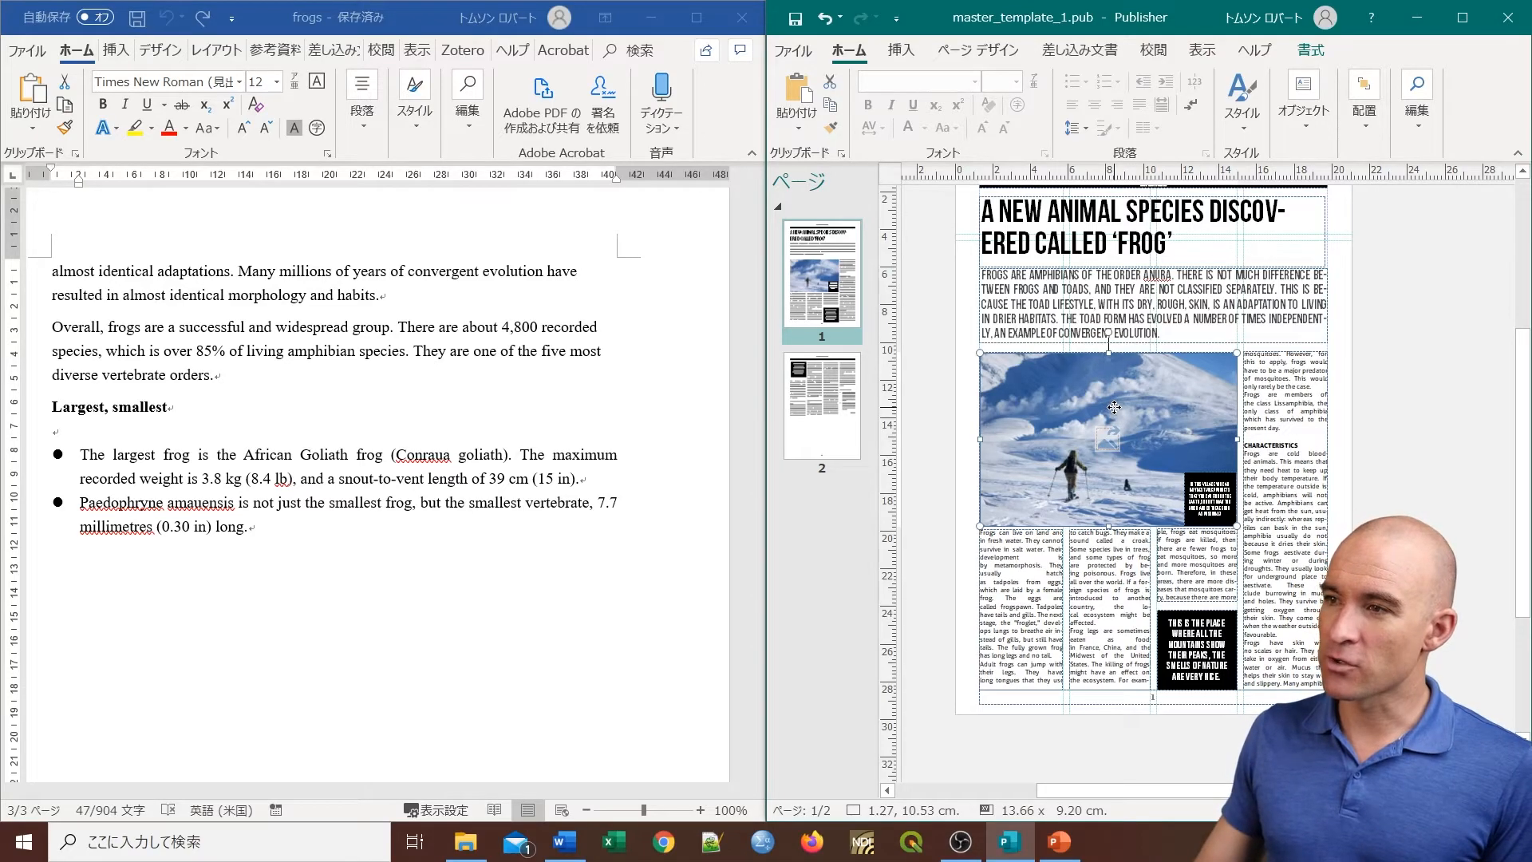
pyautogui.rightClick(1114, 409)
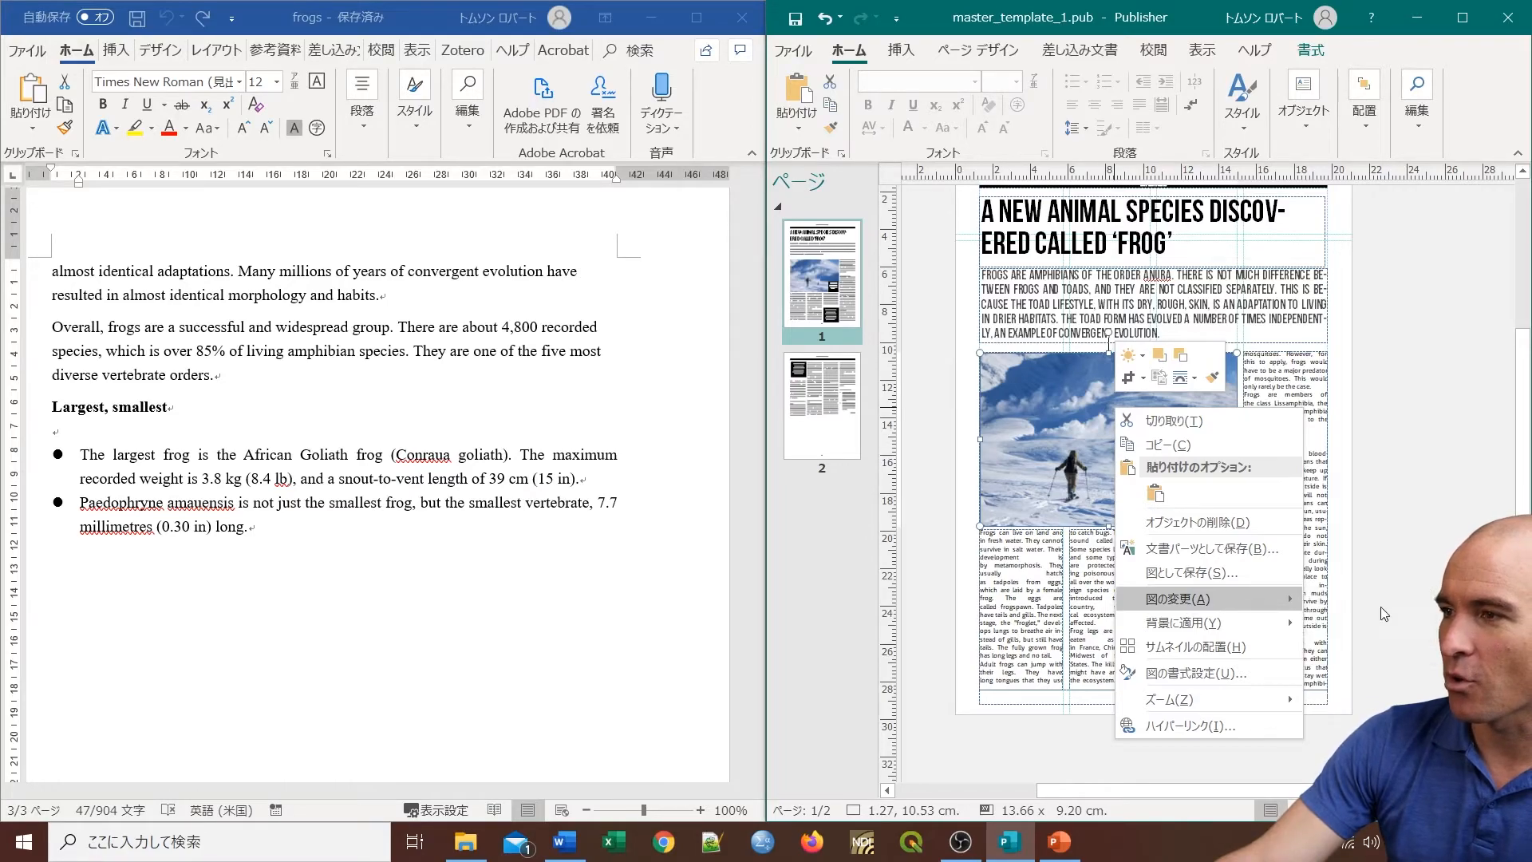
pyautogui.click(1373, 600)
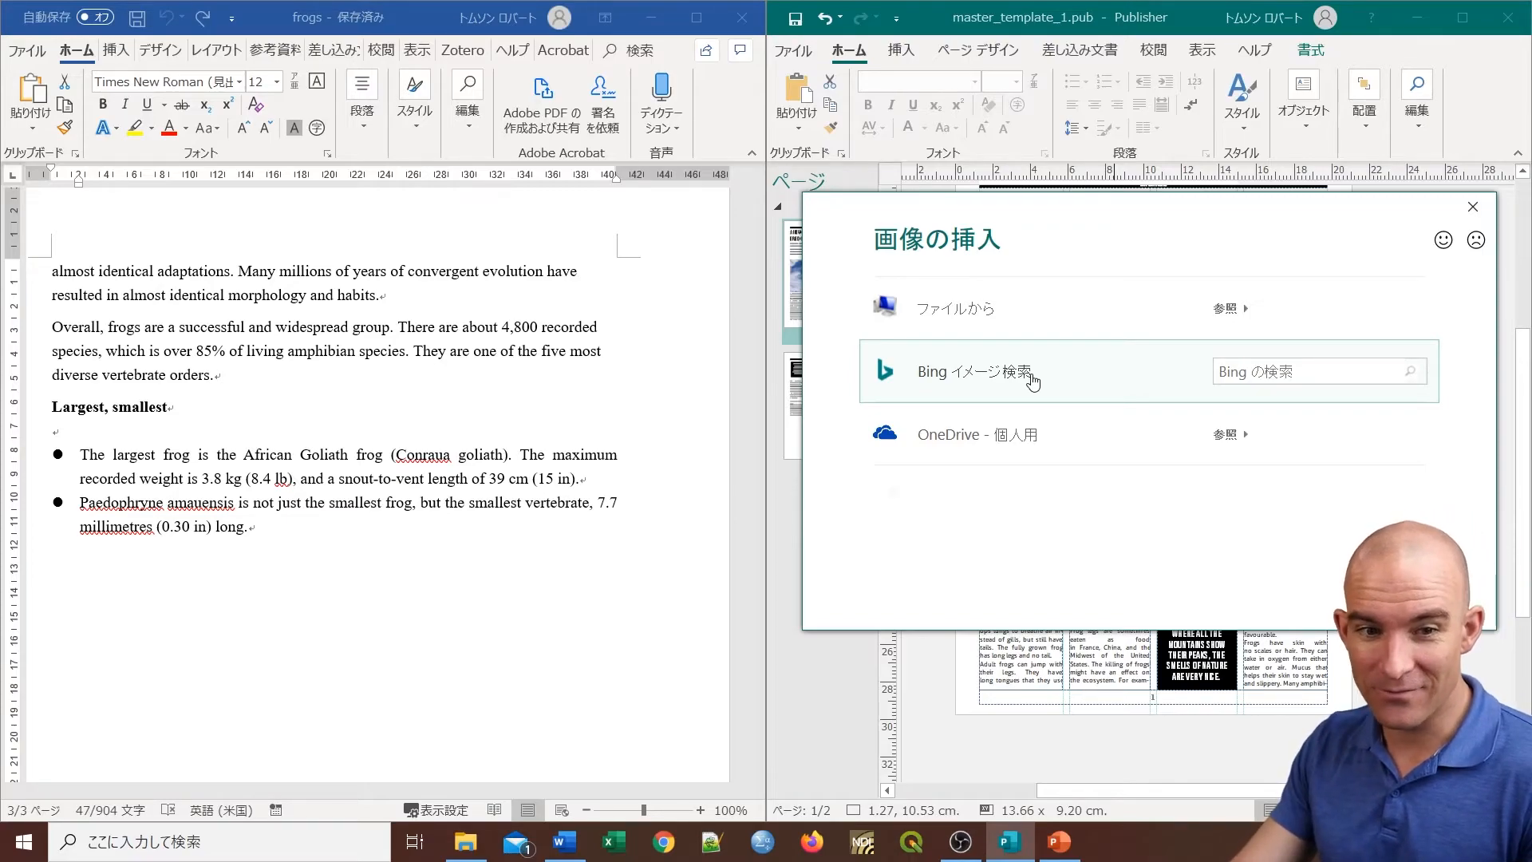
# Step: Insert frog-pic1 from the Downloads folder in place of the snow photo
pyautogui.click(1068, 324)
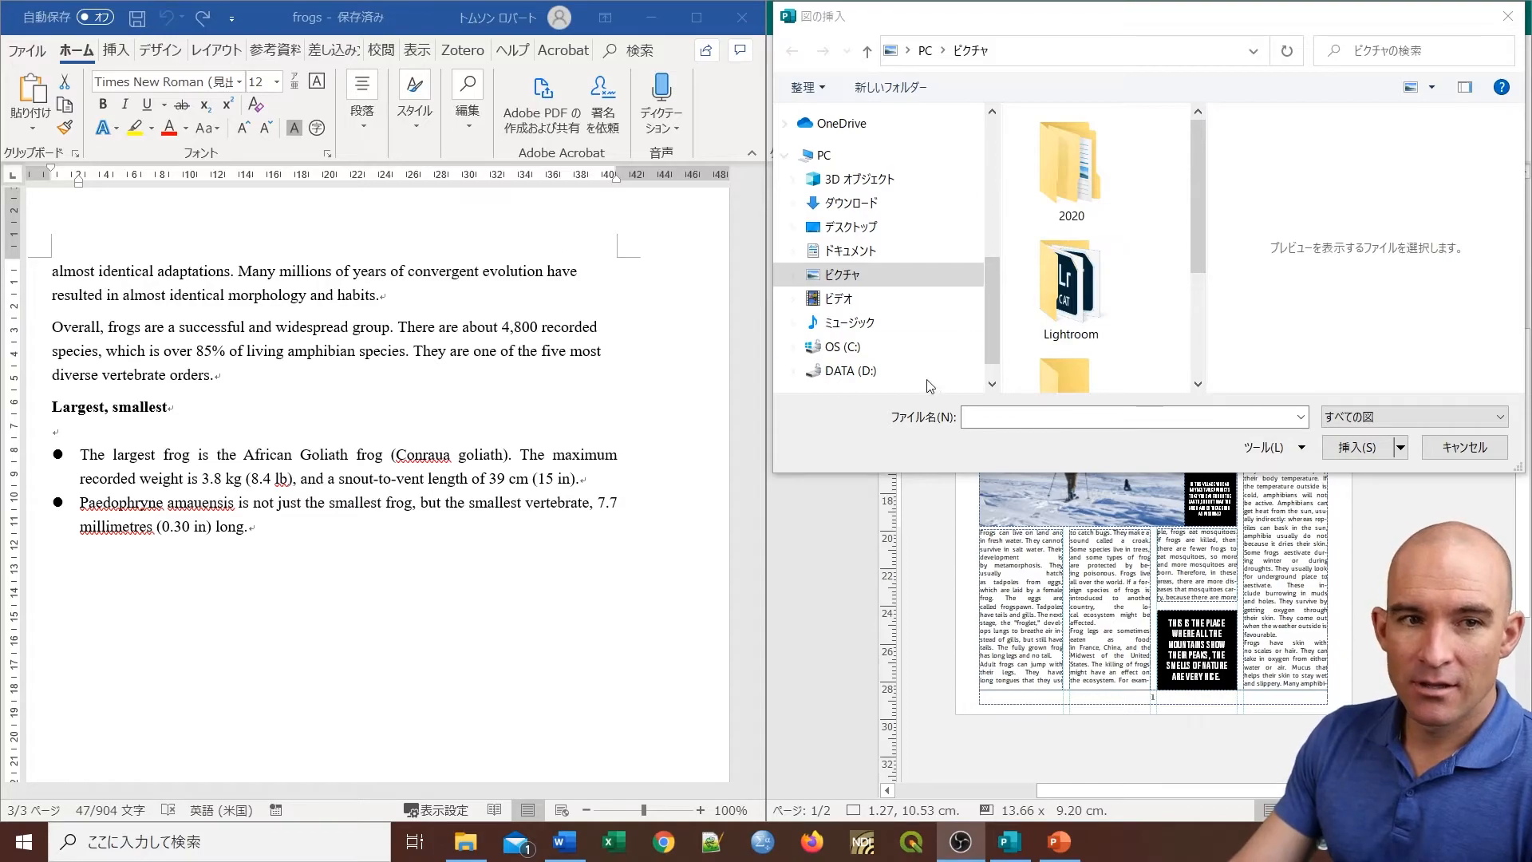
pyautogui.moveTo(991, 303); pyautogui.dragTo(988, 204)
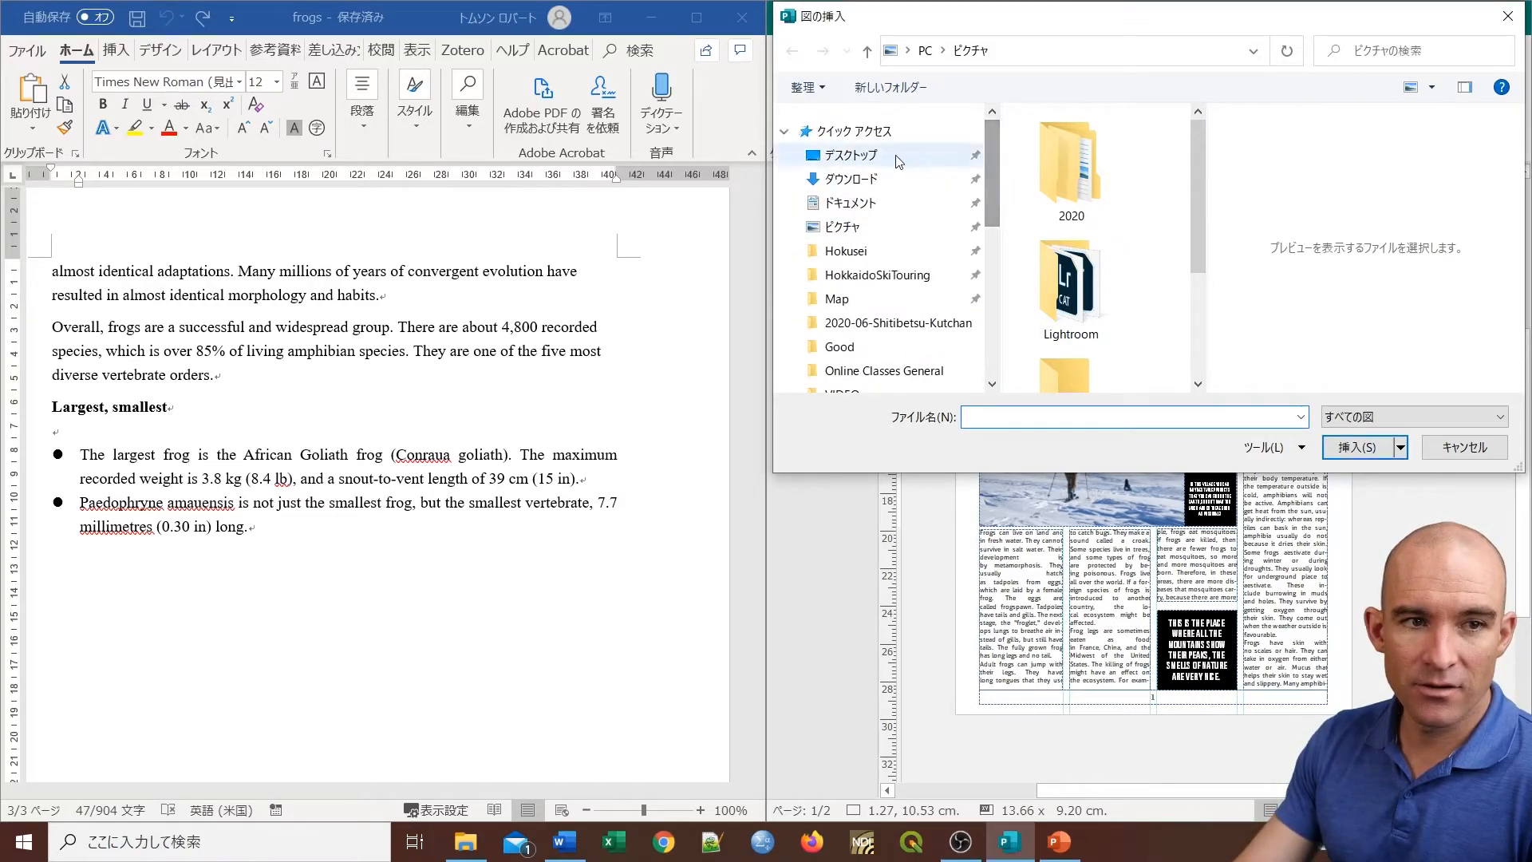
pyautogui.click(883, 179)
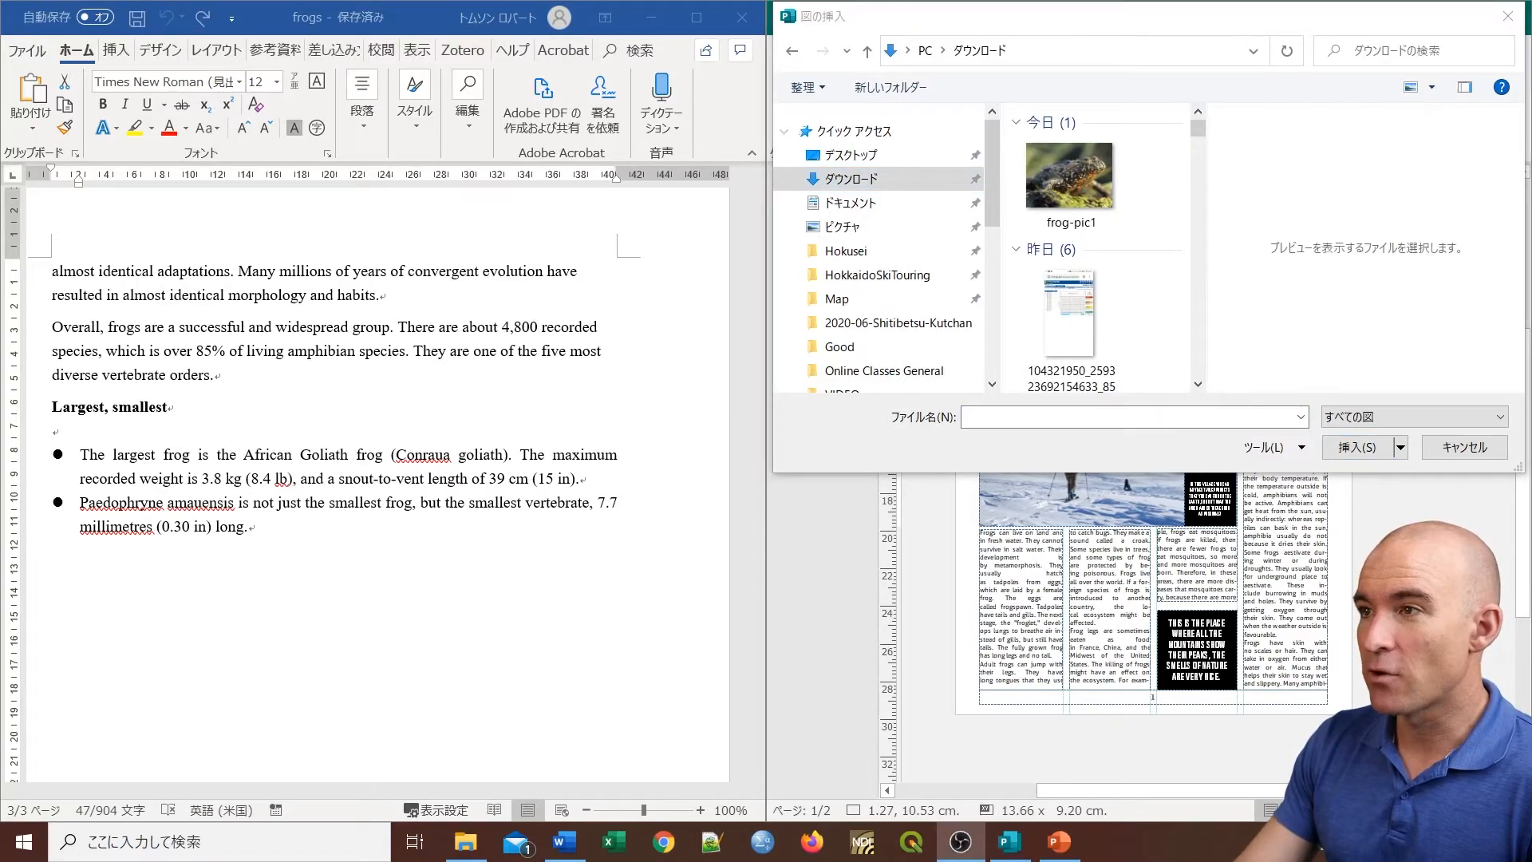
pyautogui.click(1069, 180)
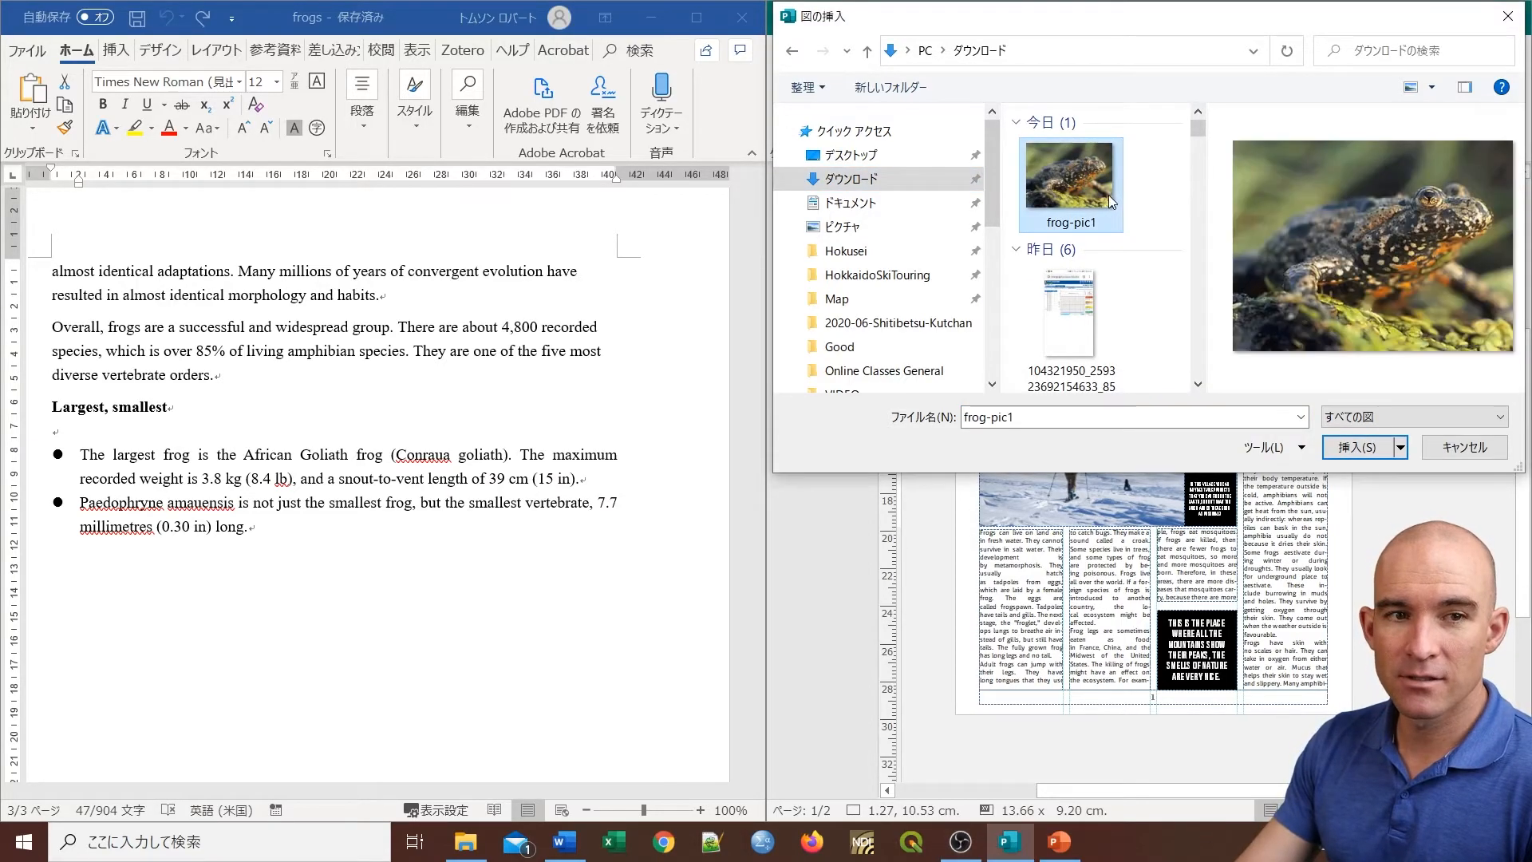
pyautogui.click(1369, 449)
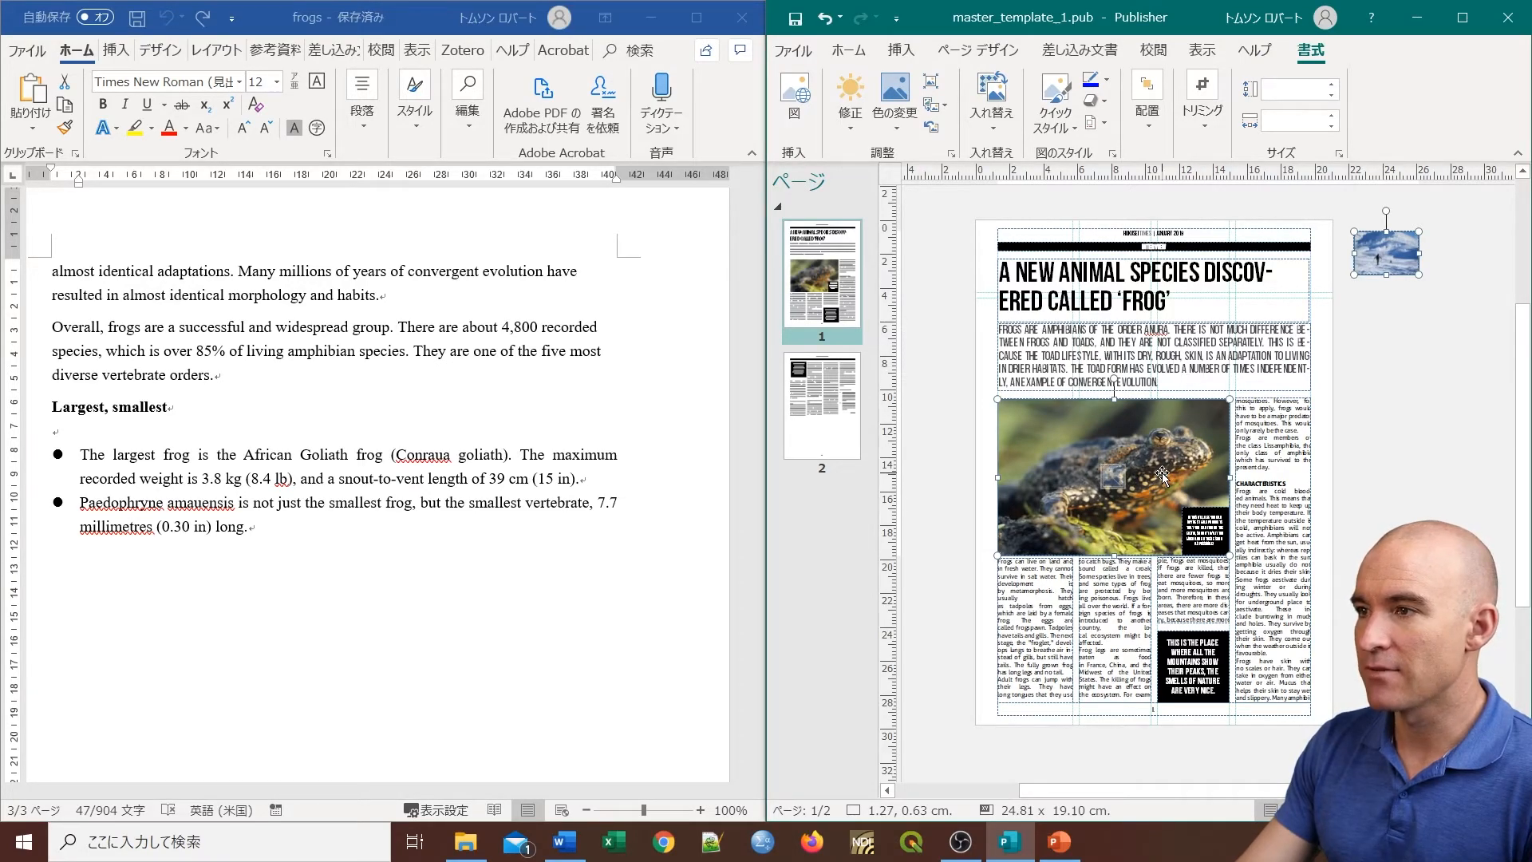
pyautogui.click(1386, 253)
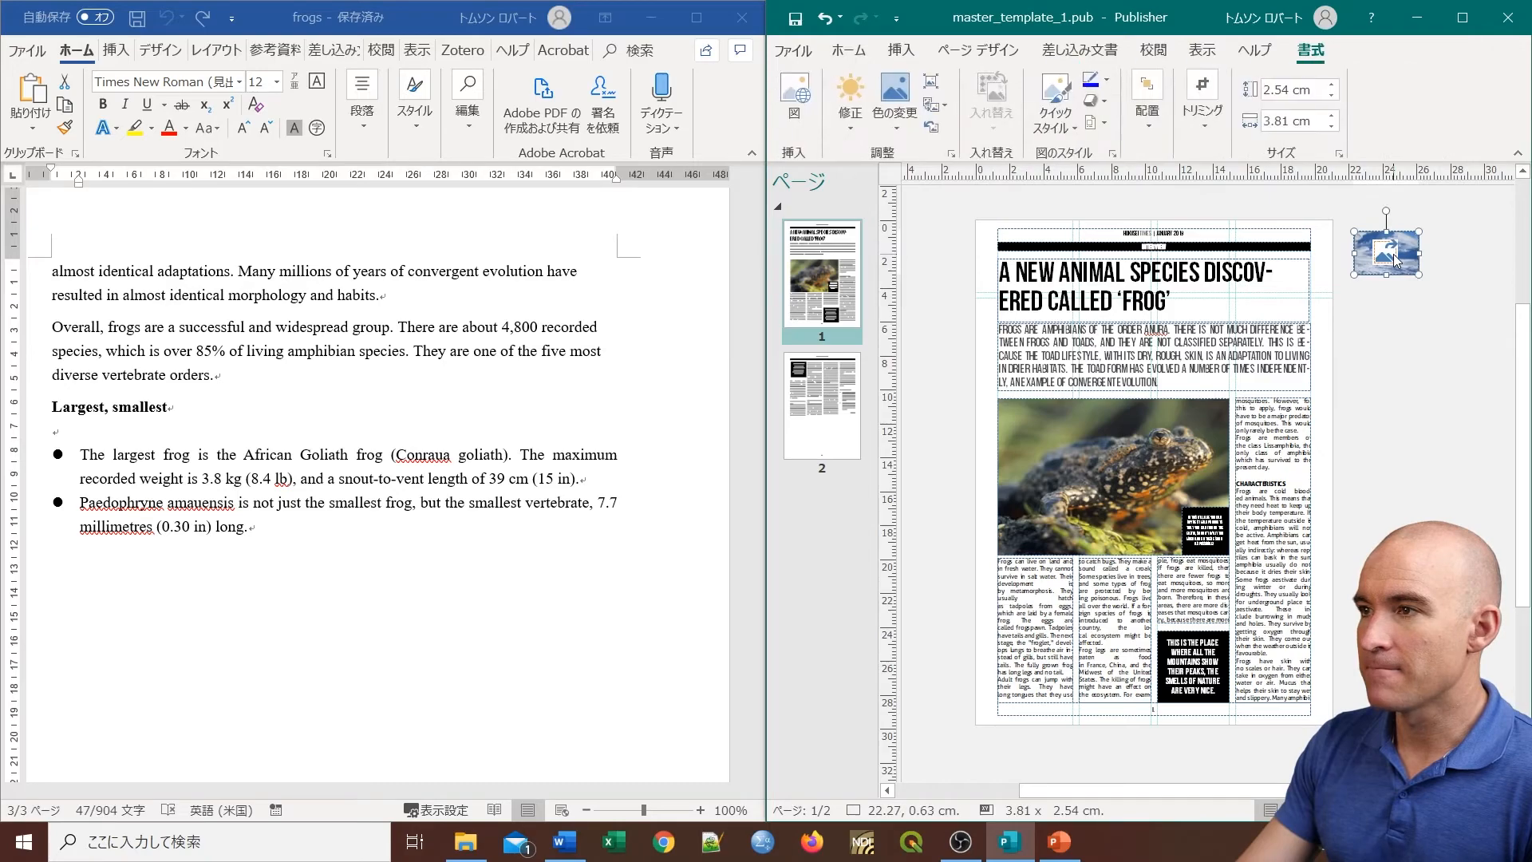
pyautogui.click(1173, 491)
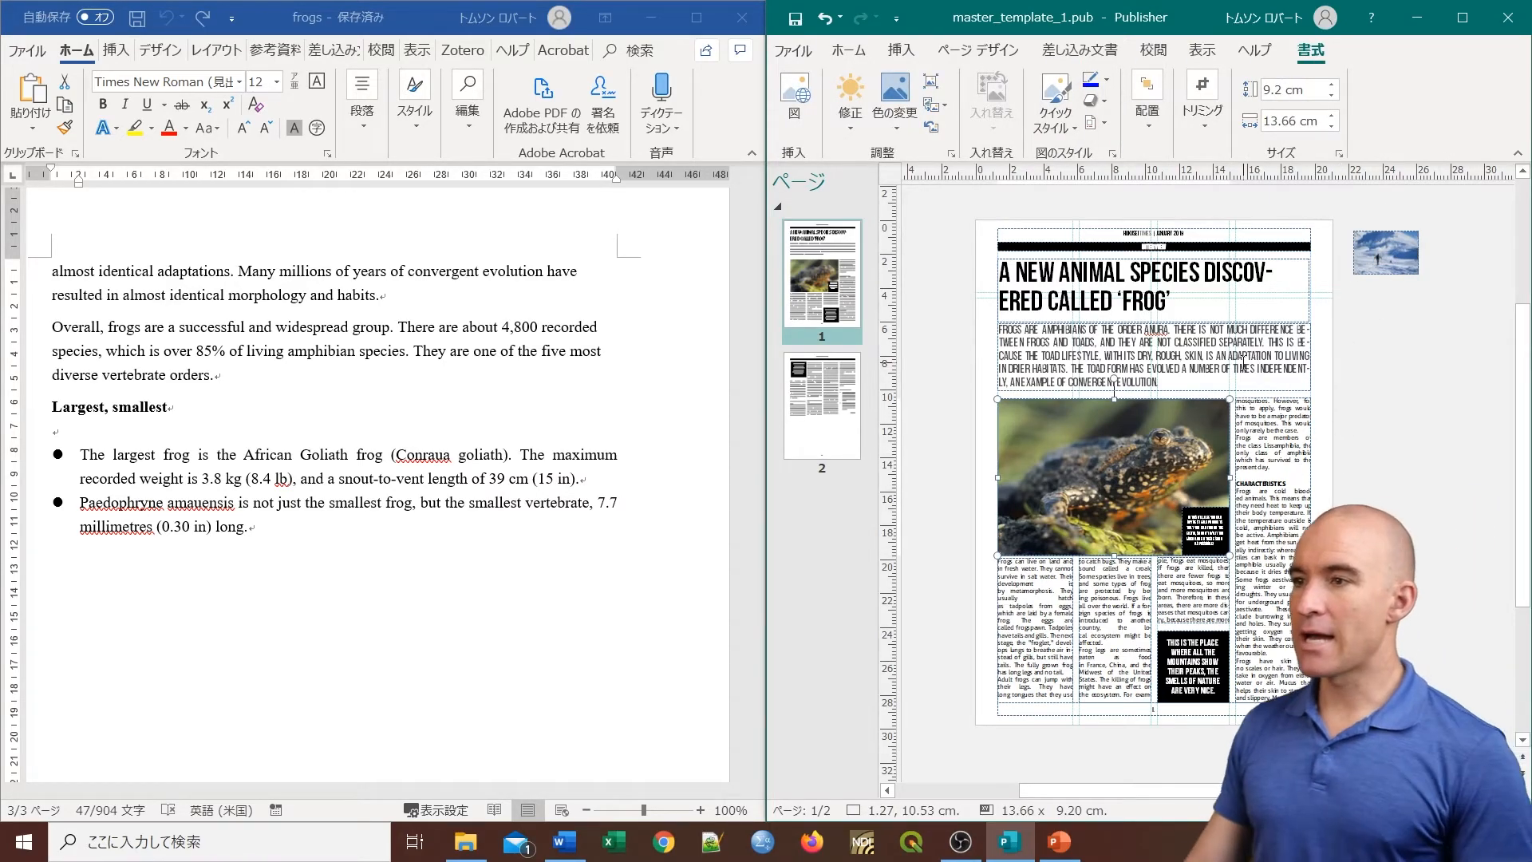
pyautogui.moveTo(1117, 482)
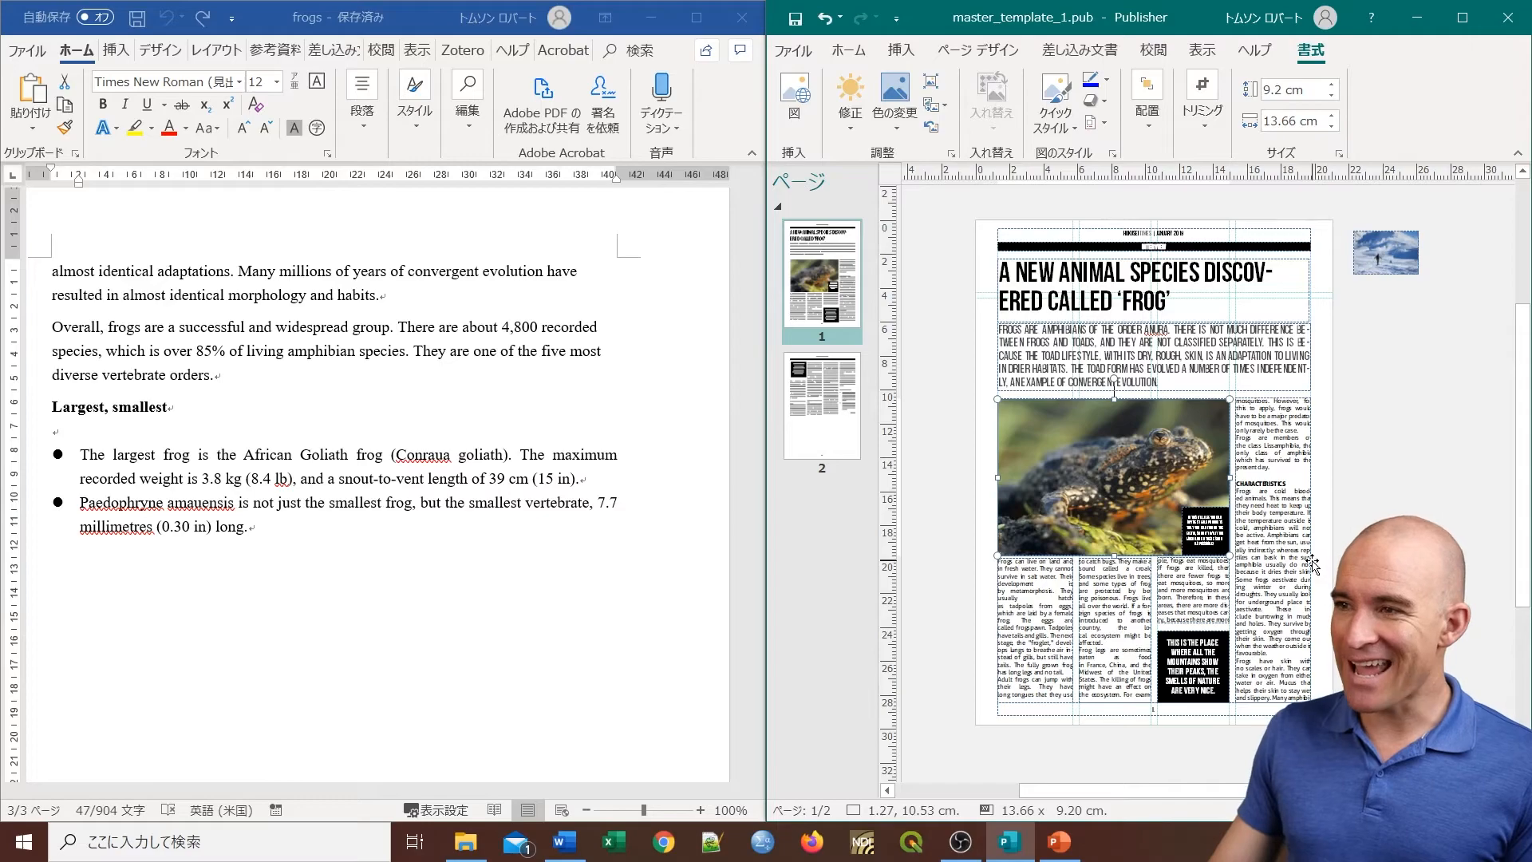
pyautogui.moveTo(1176, 476)
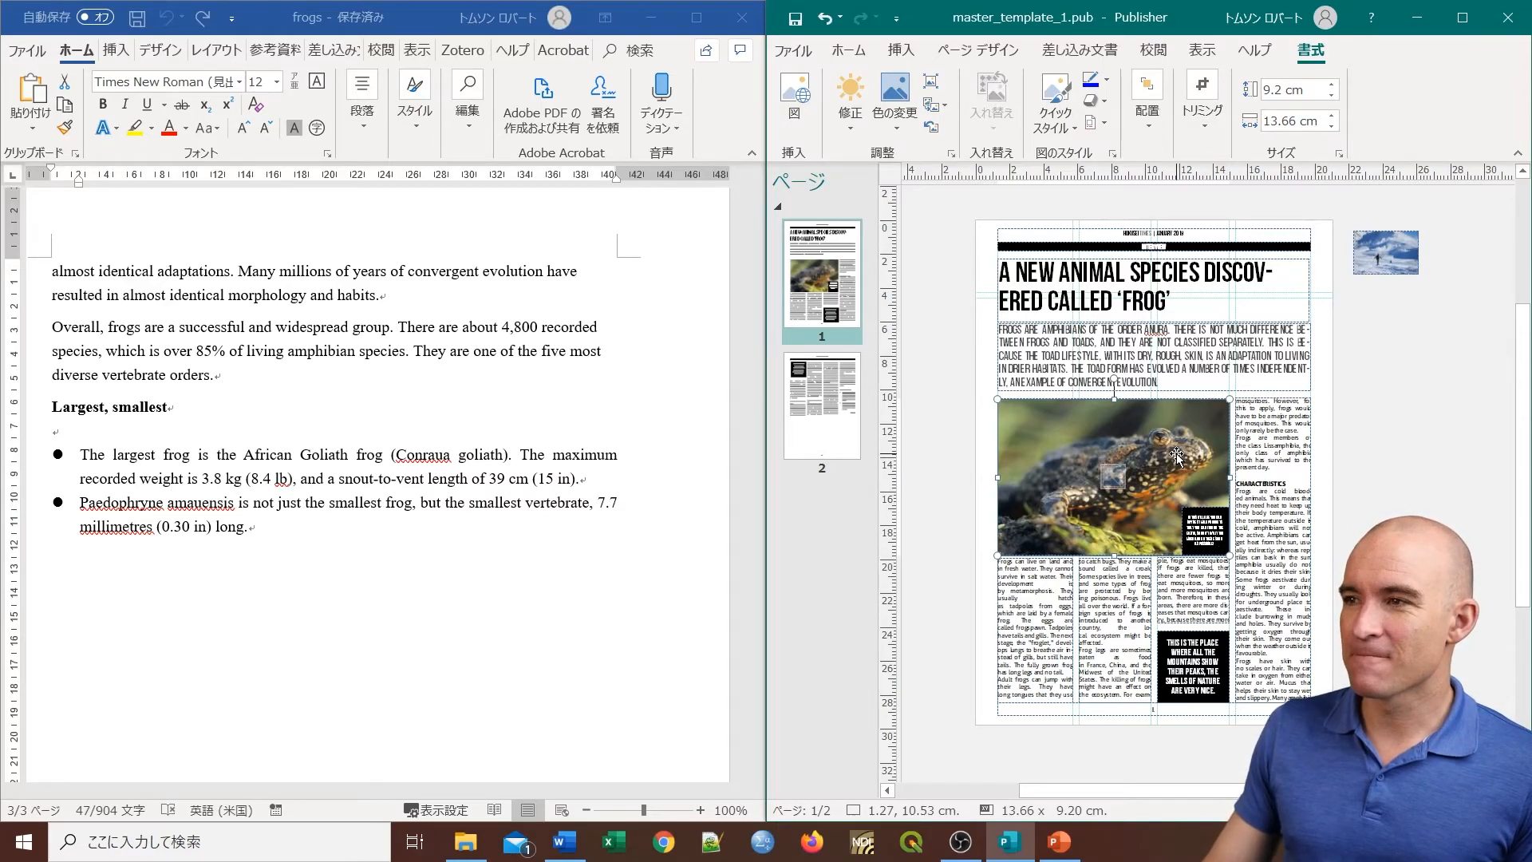